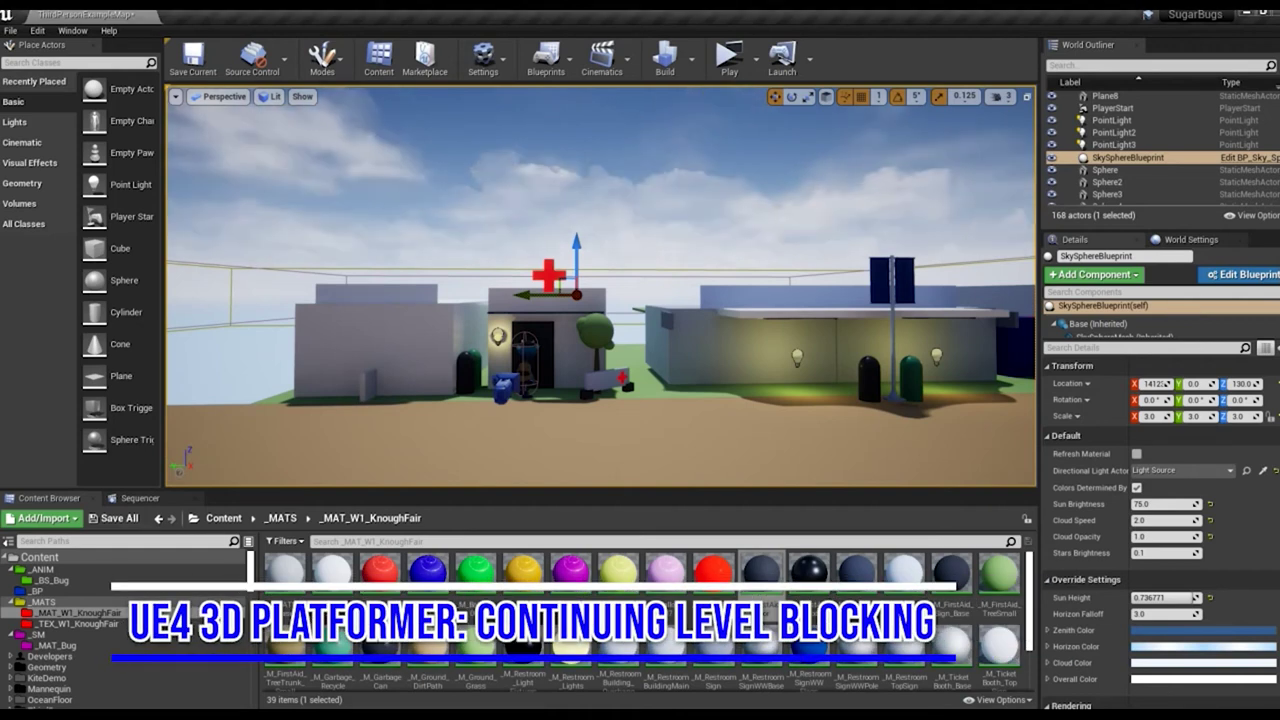
Step: Fly the view past the first-aid building and select the brown ground slab Cube48 beside the blue post
mouse_move(253, 441)
mouse_down()
mouse_move(489, 421)
mouse_move(700, 520)
mouse_up()
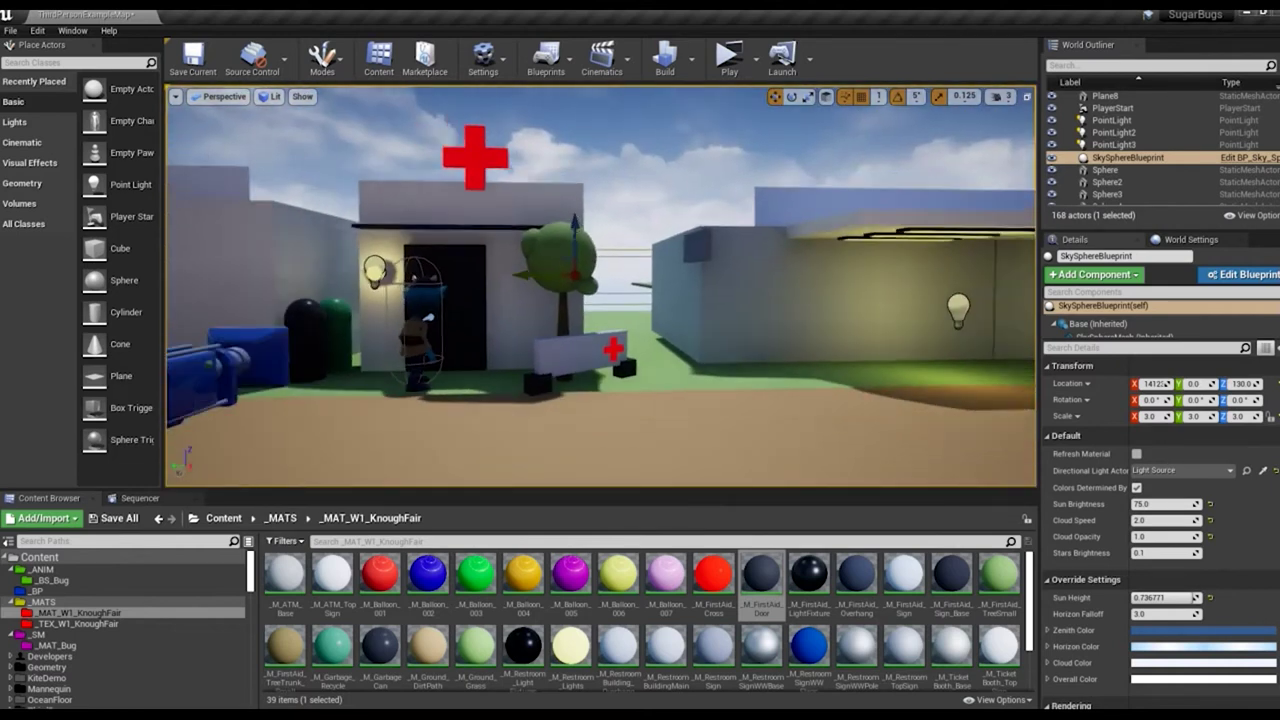
drag(621, 341, 600, 380)
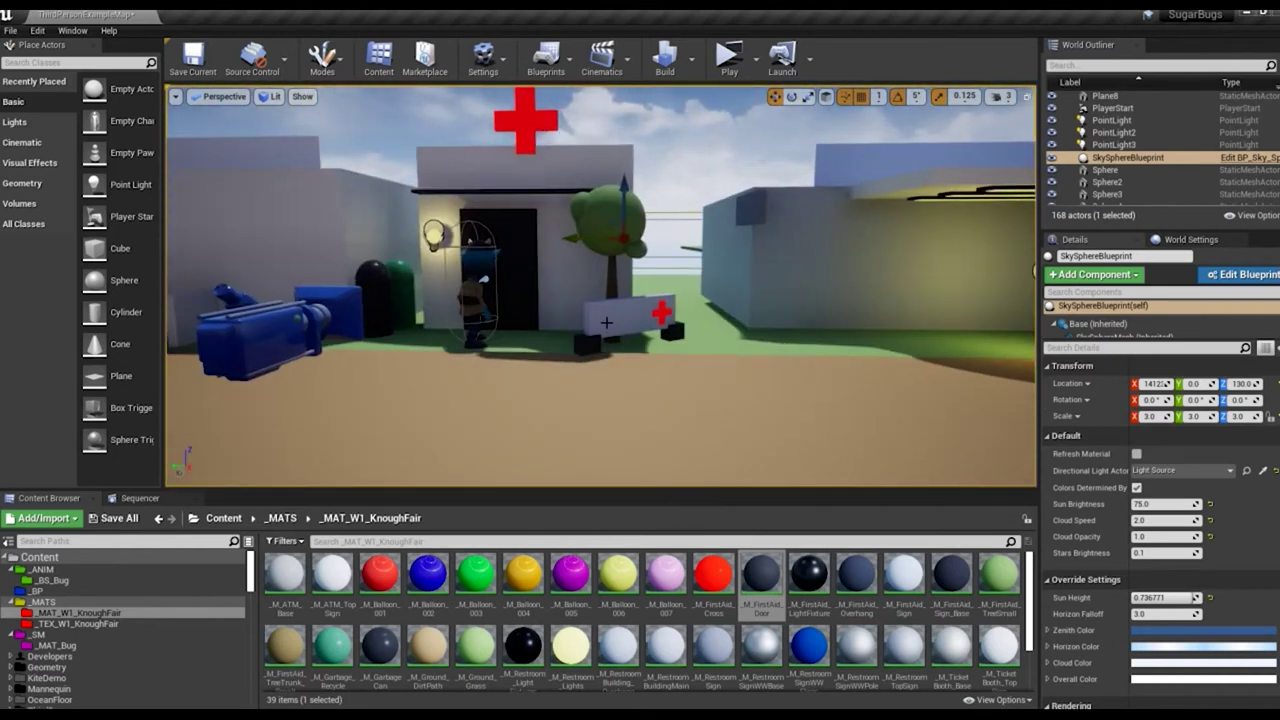
drag(606, 322, 611, 366)
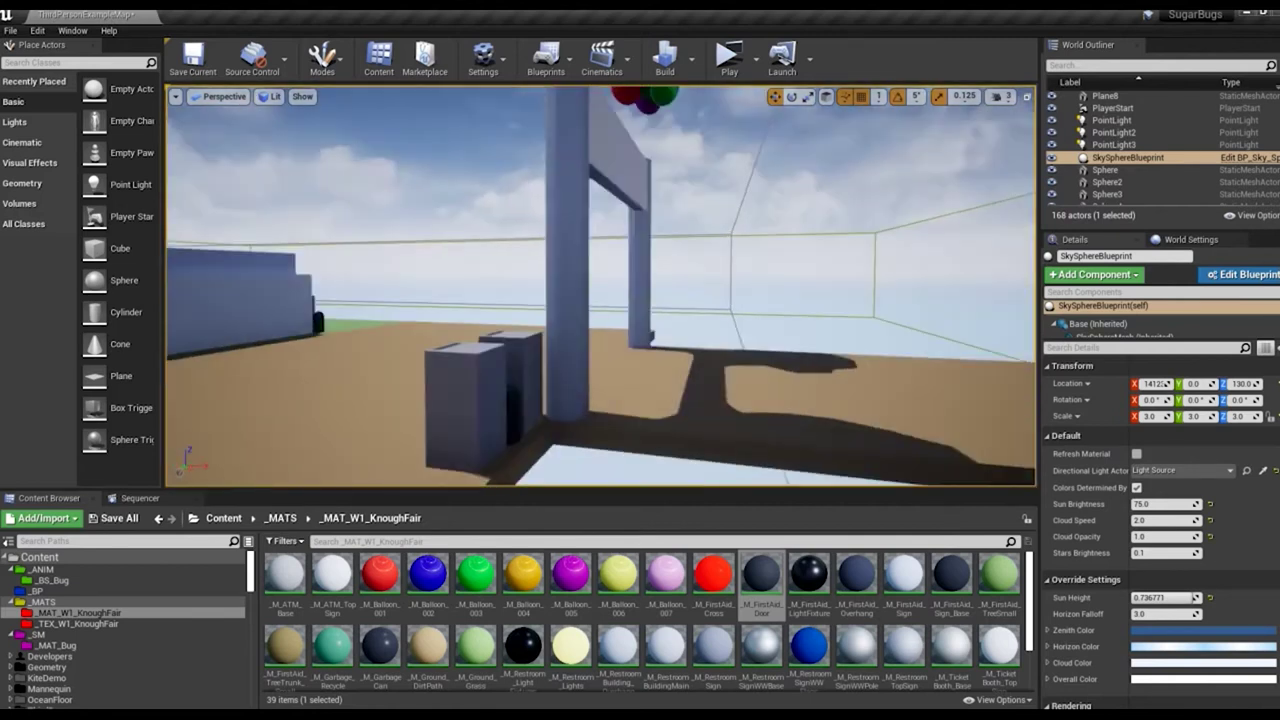
click(614, 366)
drag(614, 366, 600, 440)
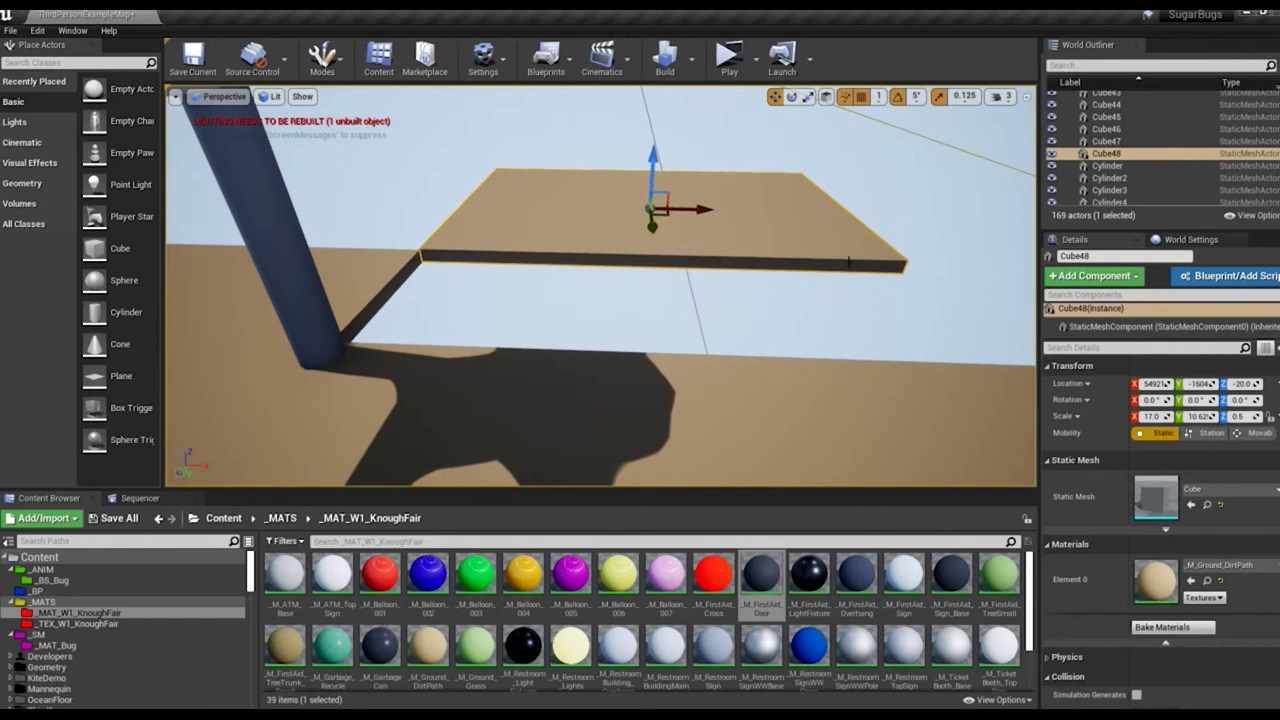
Step: Switch the viewport to Top view and zoom to frame the ground slab
click(224, 96)
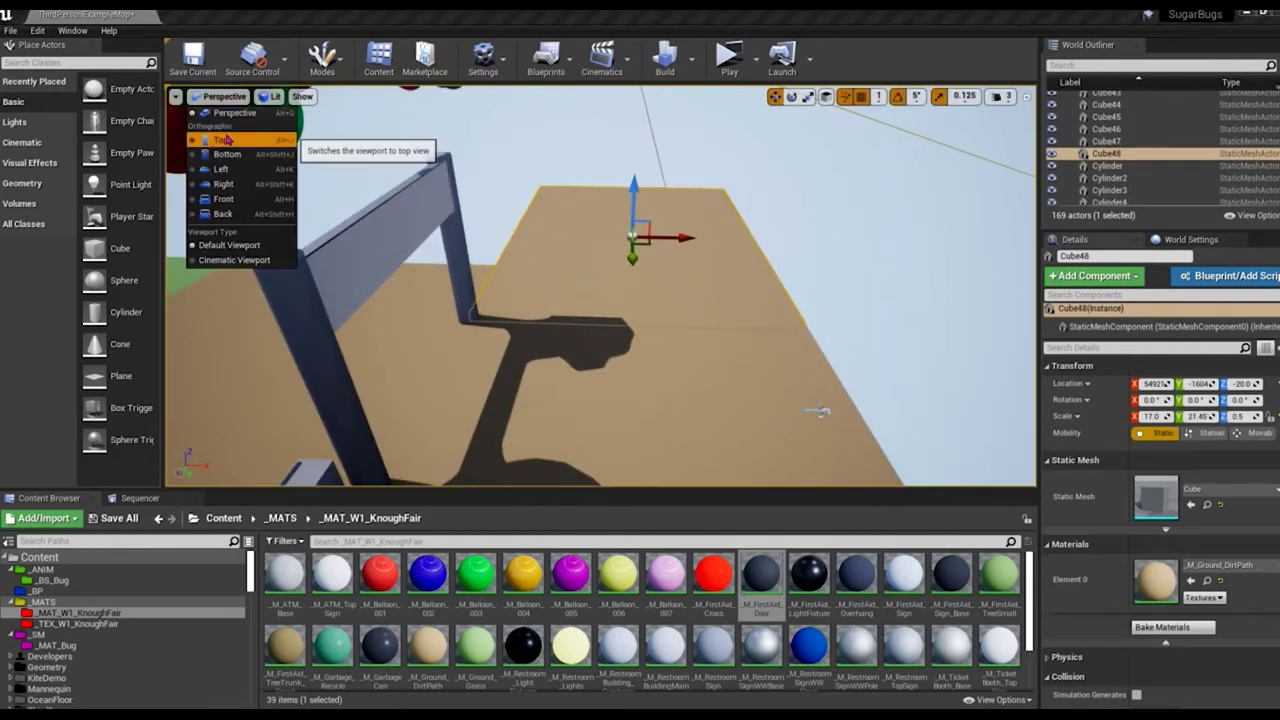
click(206, 126)
scroll(654, 334, down, 2)
scroll(654, 334, down, 2)
scroll(620, 340, down, 2)
scroll(605, 347, down, 2)
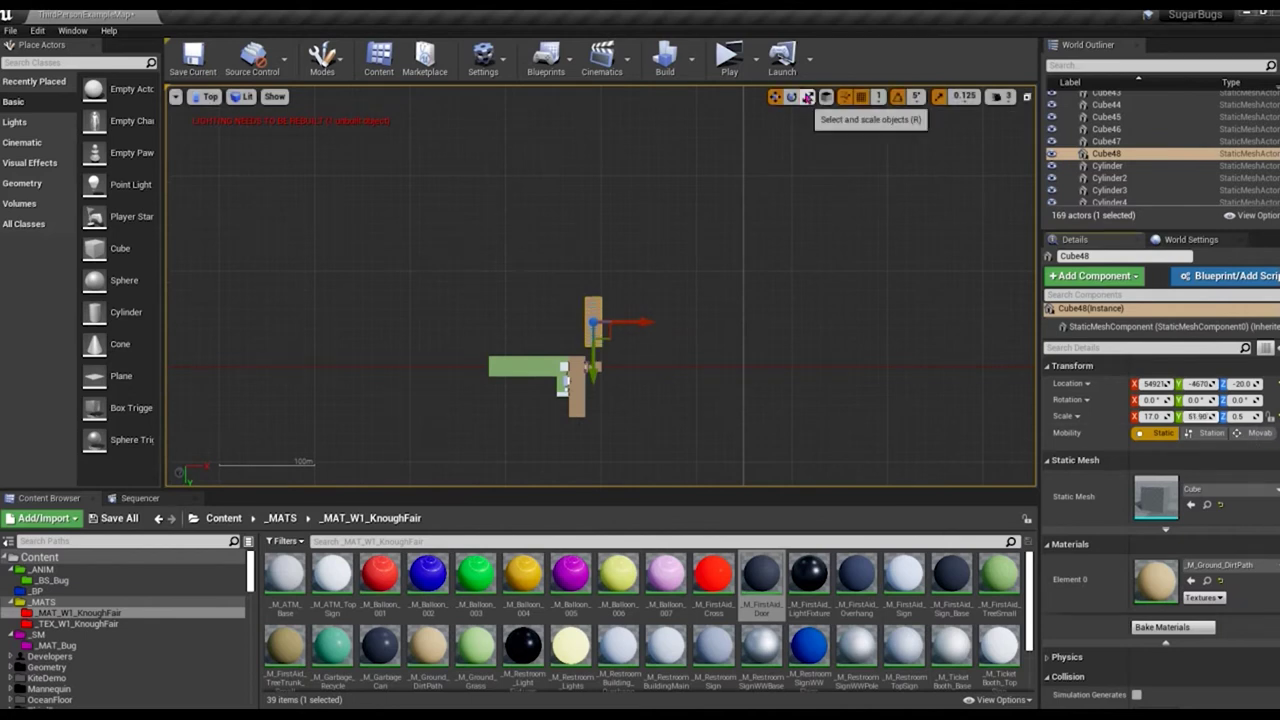
scroll(606, 380, up, 4)
scroll(606, 380, up, 1)
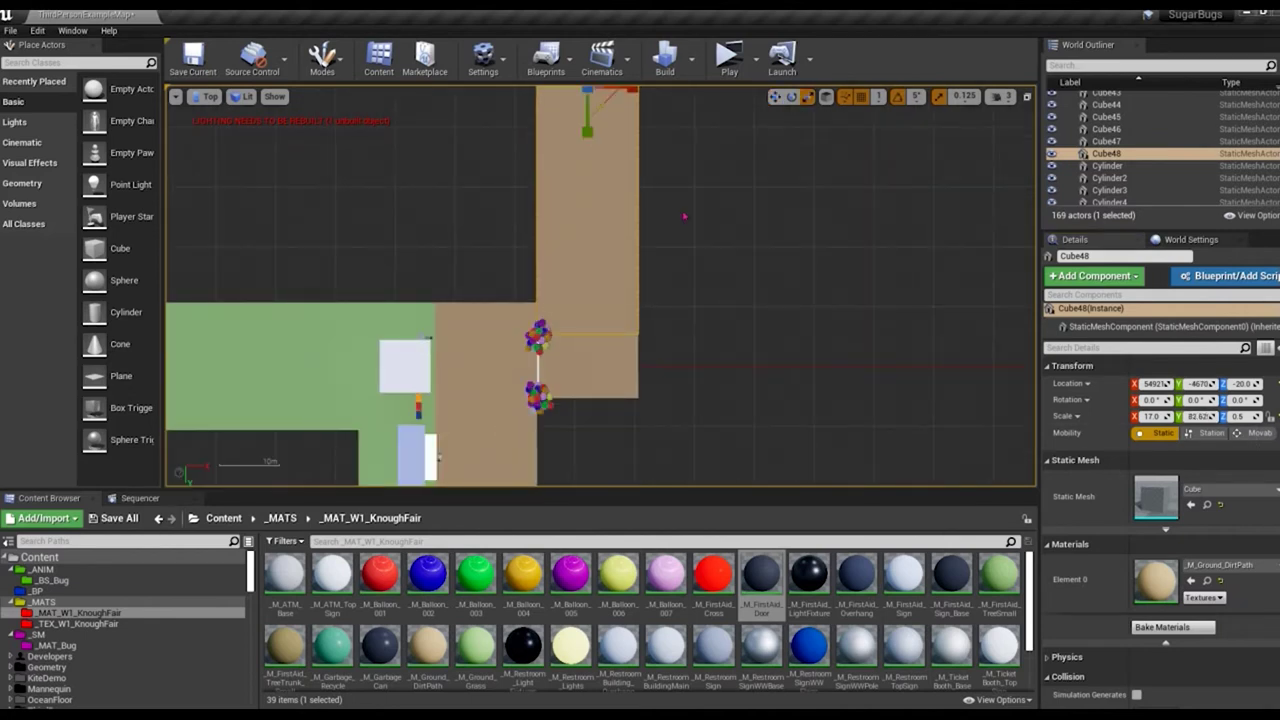
scroll(591, 180, up, 2)
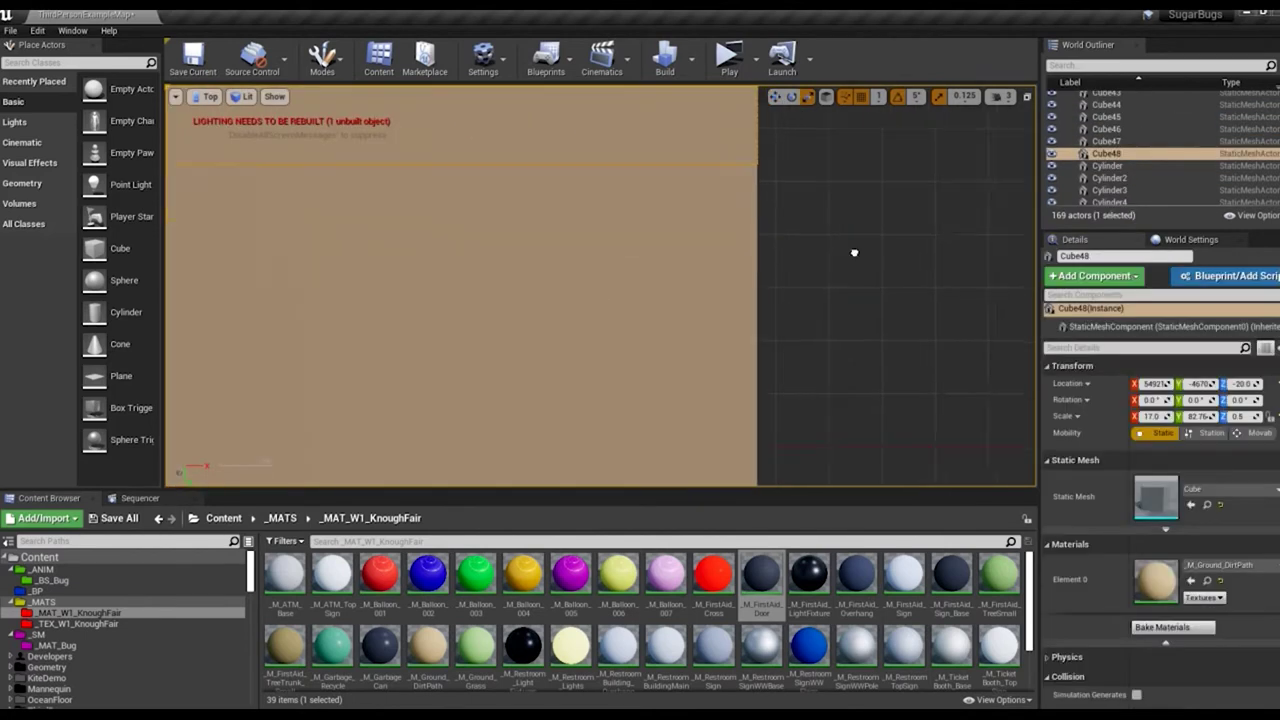
scroll(871, 361, down, 2)
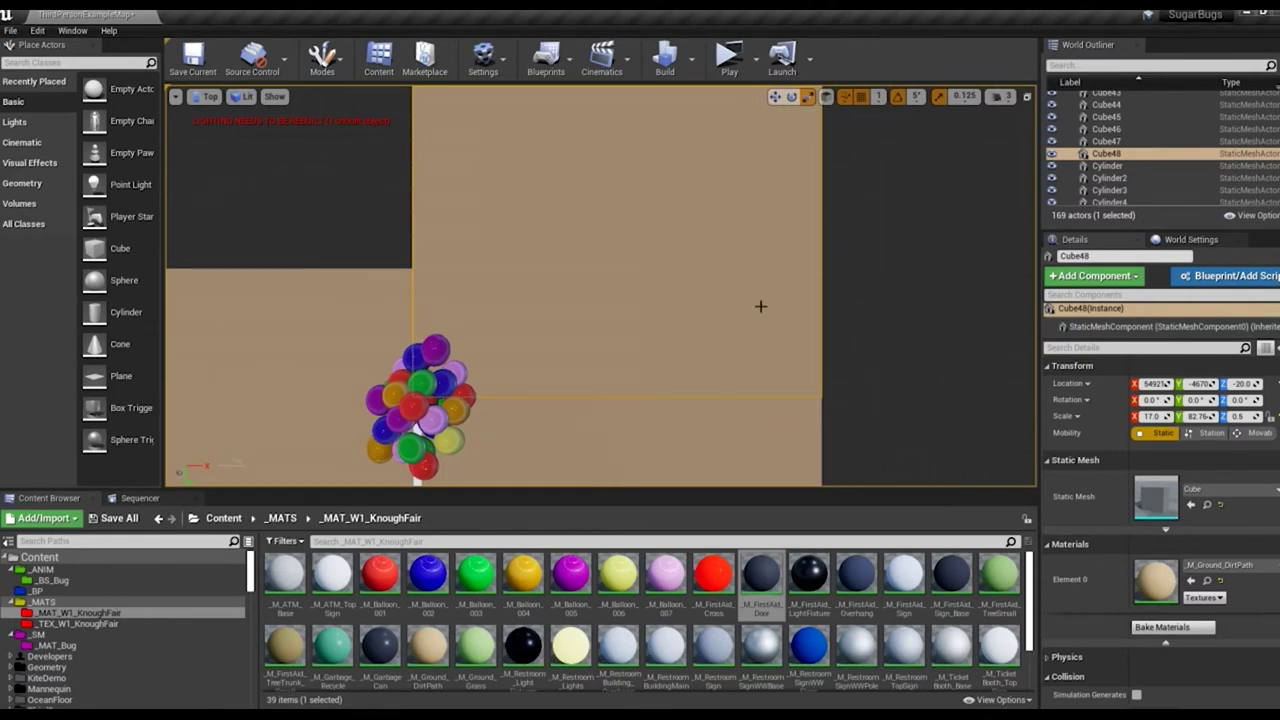
scroll(760, 306, down, 3)
Step: Alt-drag Cube48 to create a duplicate ground slab
alt+drag(731, 341, 723, 288)
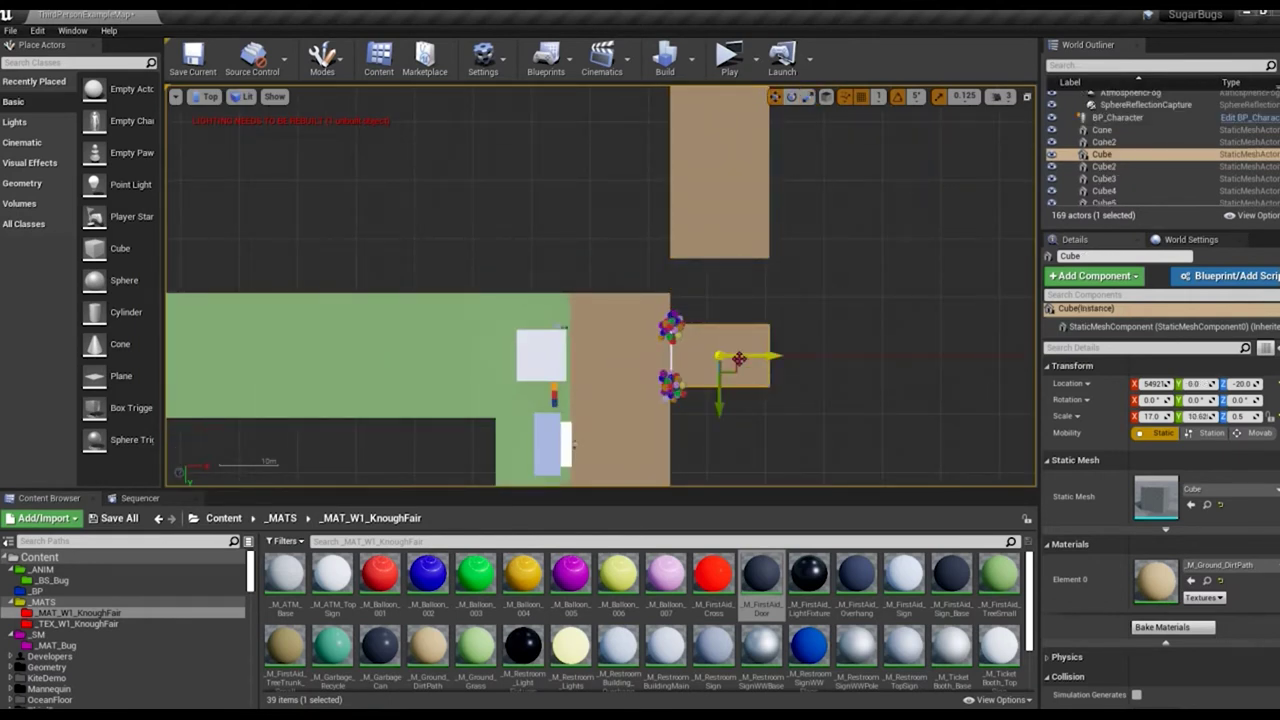
scroll(723, 288, up, 4)
scroll(678, 292, up, 2)
scroll(678, 292, down, 5)
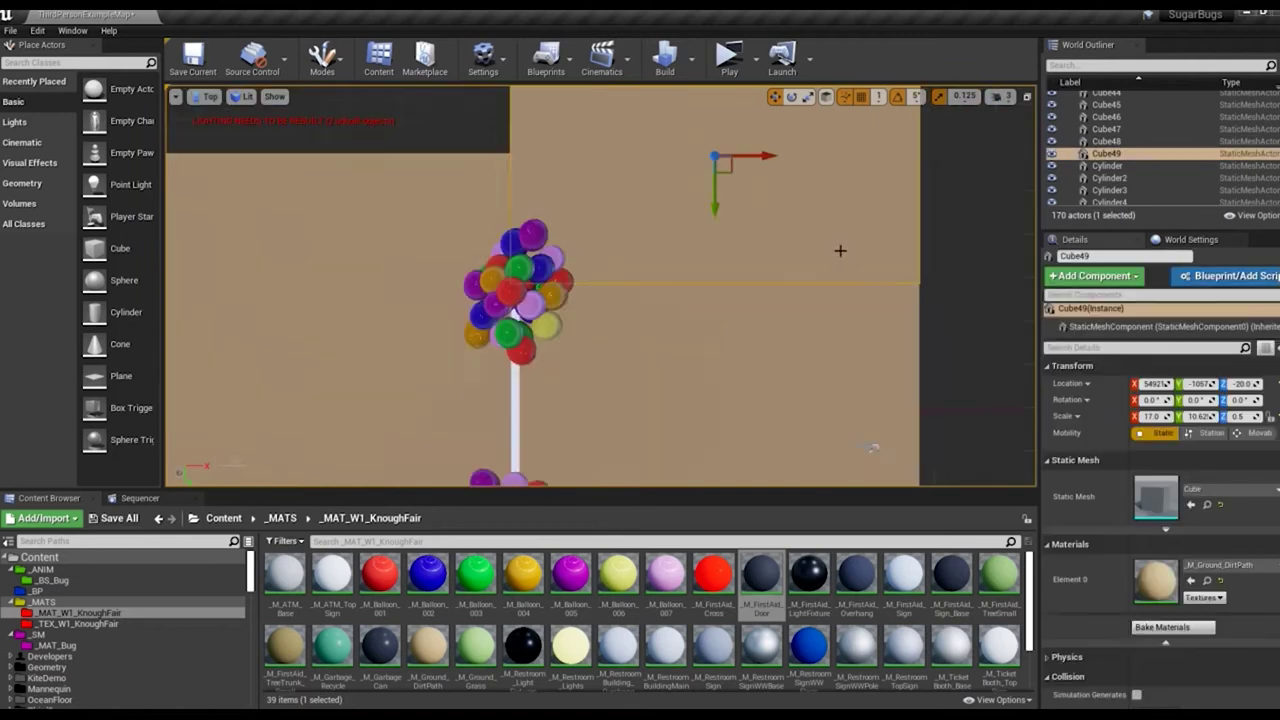
scroll(840, 249, down, 3)
scroll(640, 274, up, 5)
key(Escape)
Step: Stretch Cube48 to Scale Y 82.76 and Scale X 17.0, and duplicate the M_Garbage_Can material
click(707, 305)
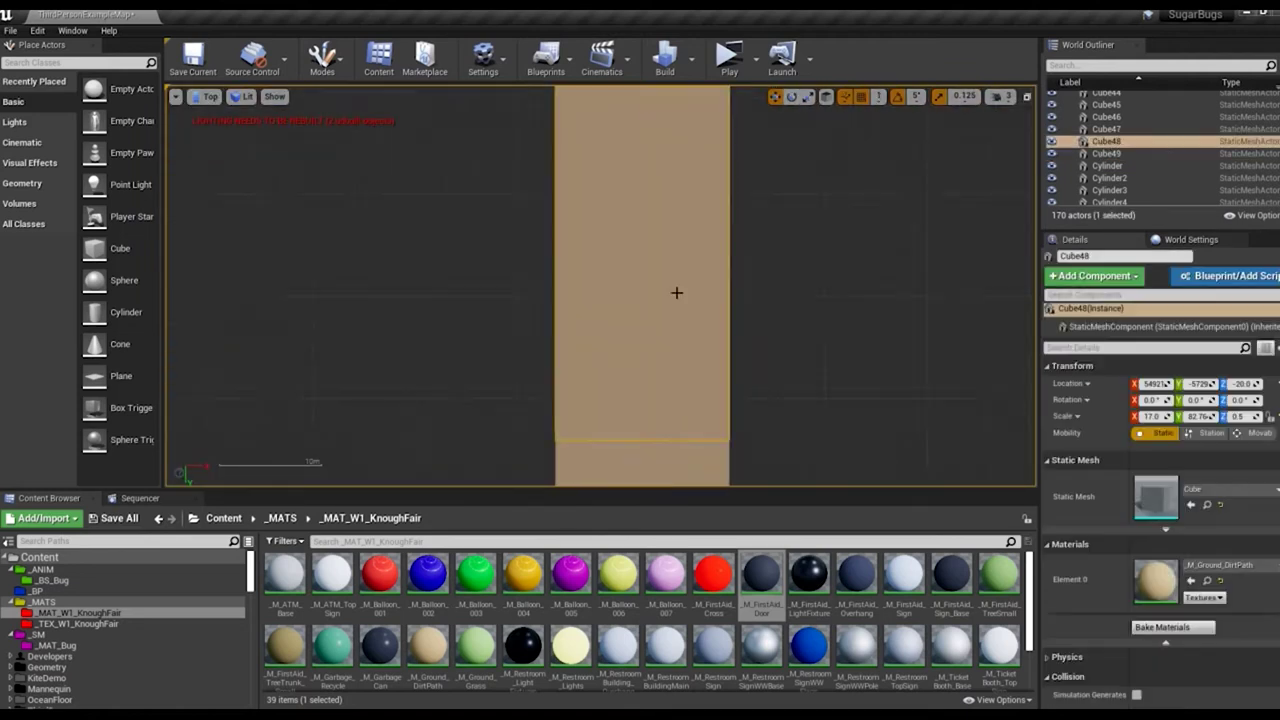
scroll(690, 300, down, 1)
scroll(721, 337, down, 2)
scroll(721, 337, down, 1)
click(668, 383)
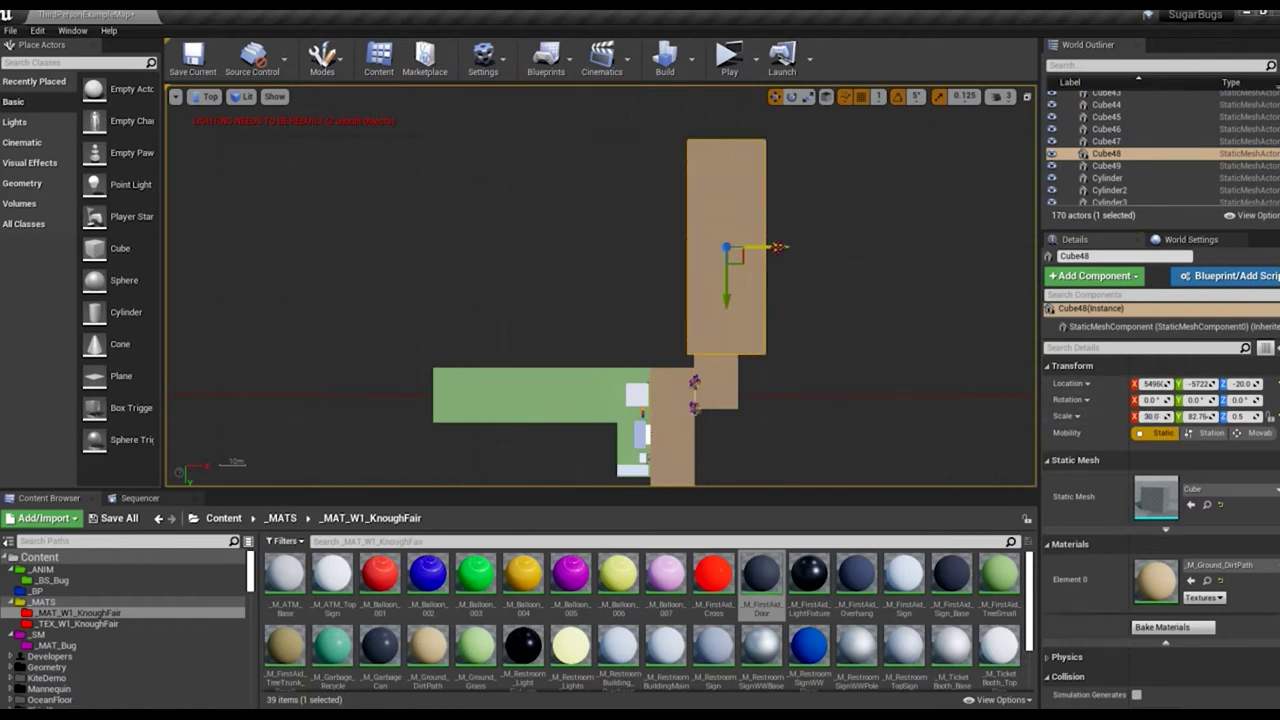
drag(774, 247, 788, 253)
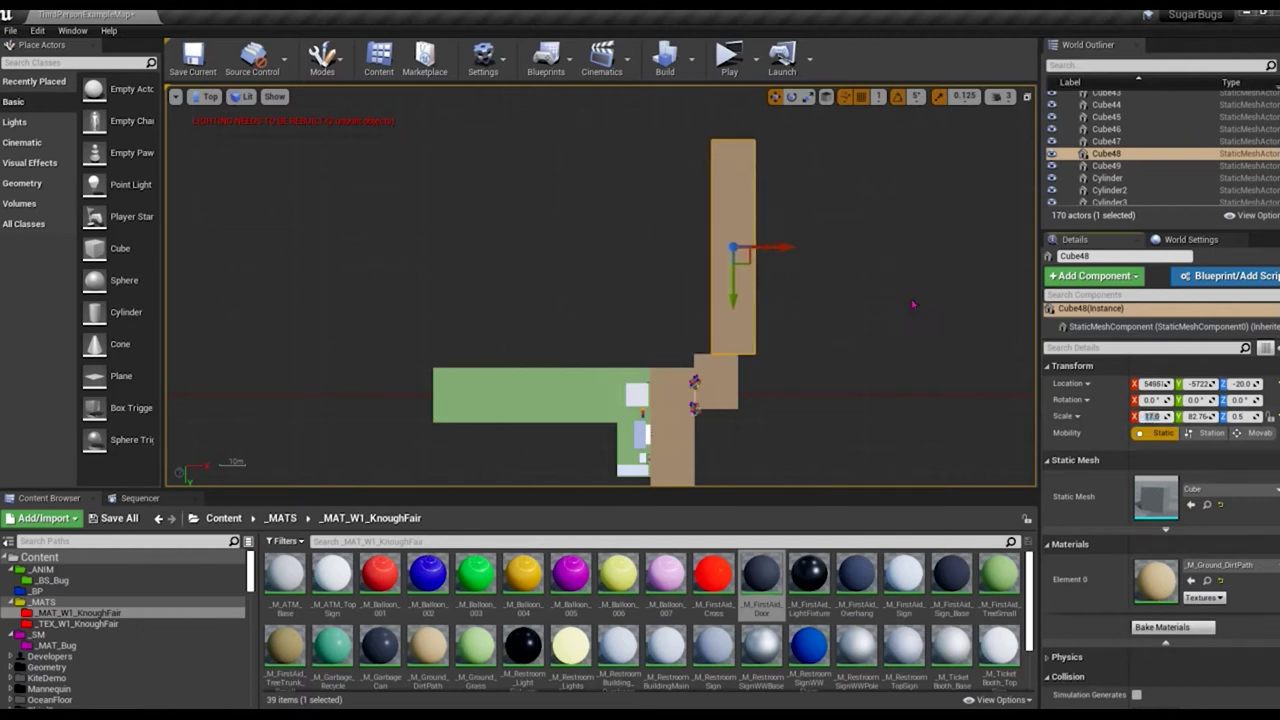
key(Return)
scroll(625, 635, down, 1)
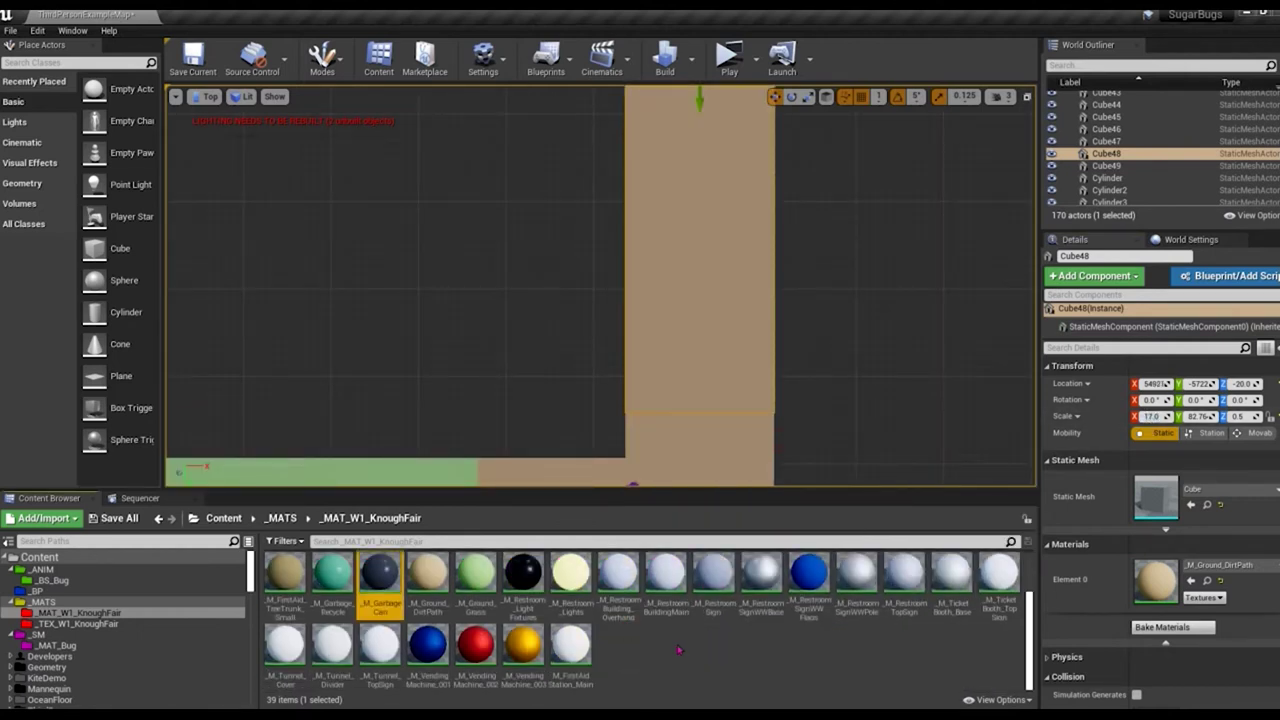
key(ctrl+w)
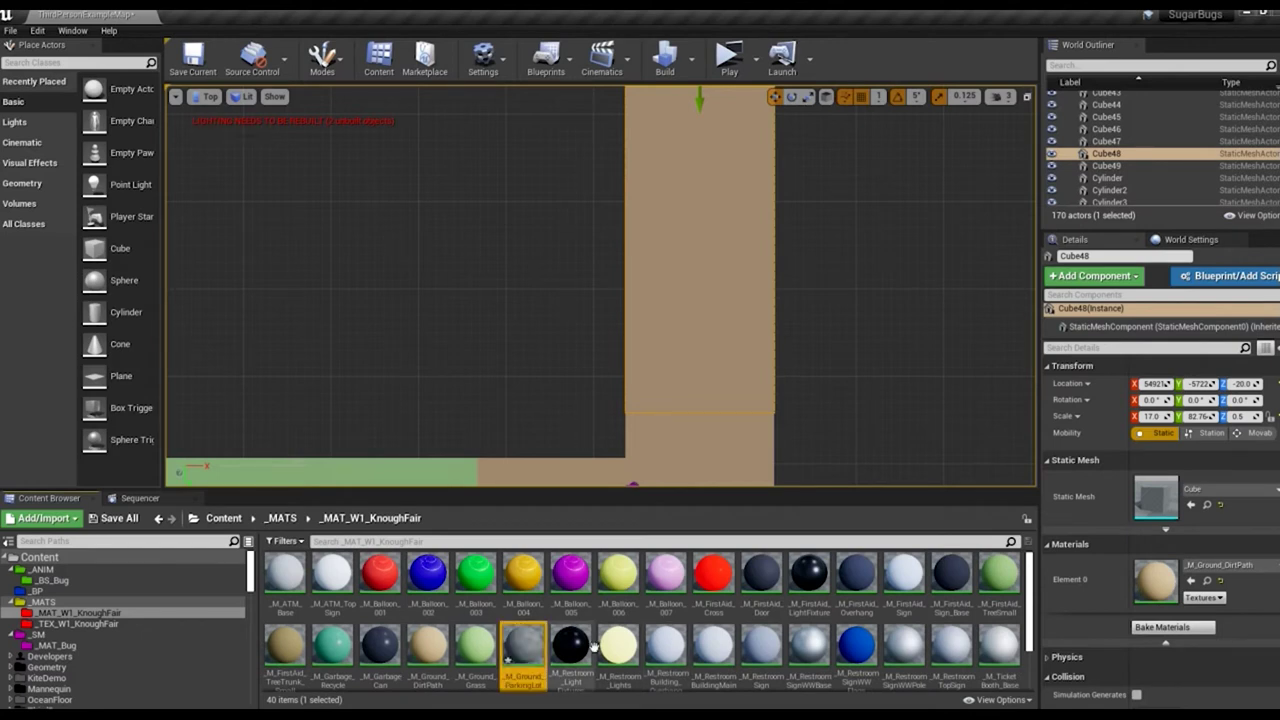
Step: Set M_Ground_ParkingLot's base colour to grey (616265), save it, and apply it to Cube48
double_click(523, 645)
click(362, 410)
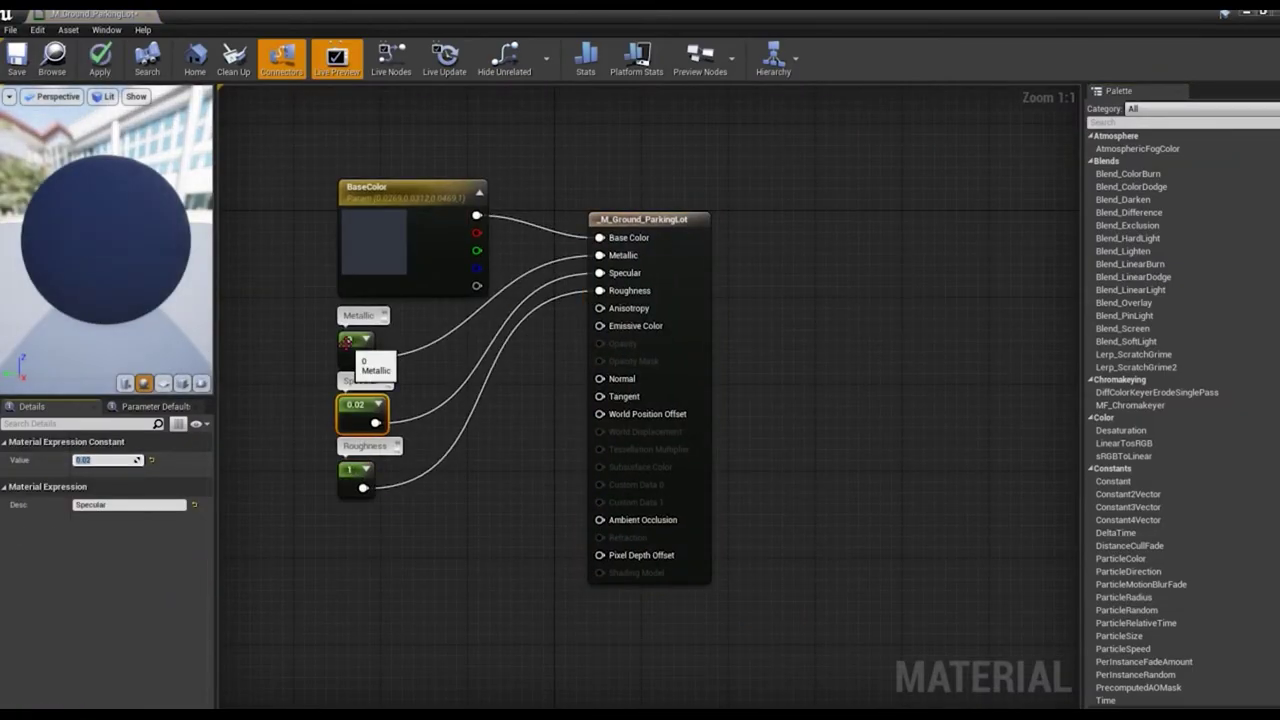
double_click(373, 240)
mouse_move(557, 408)
mouse_down()
mouse_move(557, 435)
mouse_move(580, 421)
mouse_up()
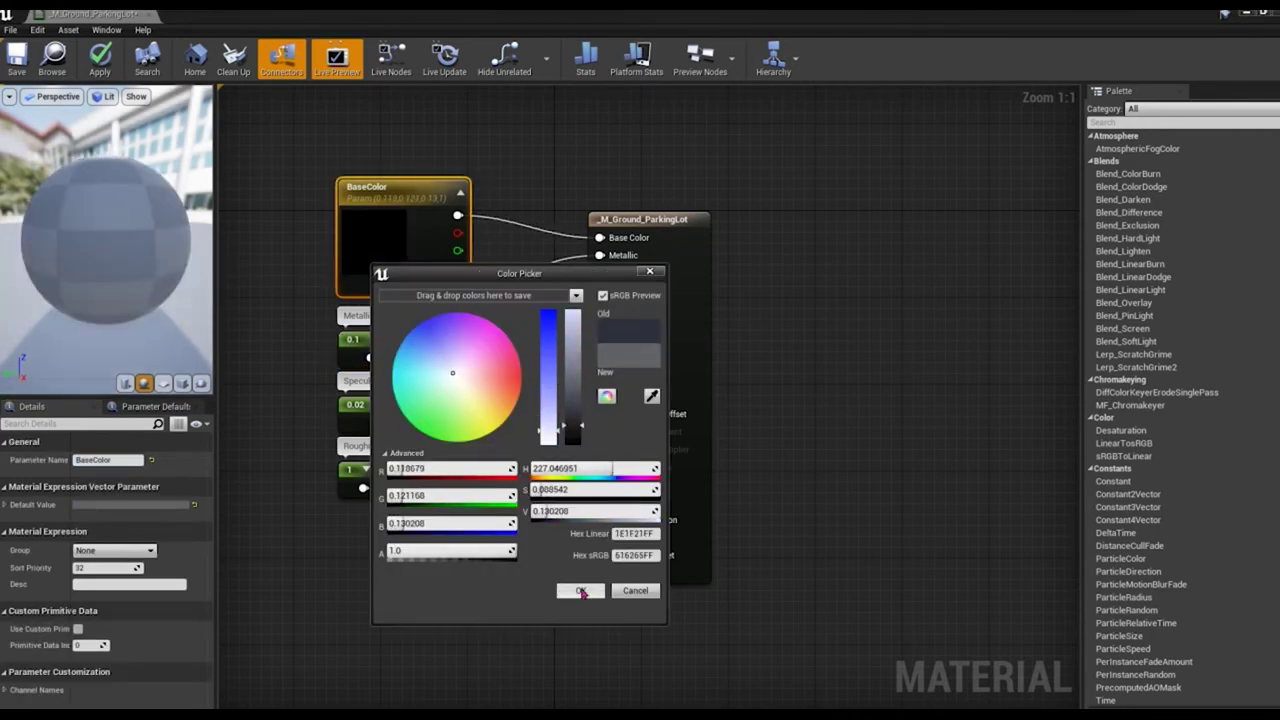
click(580, 590)
click(100, 60)
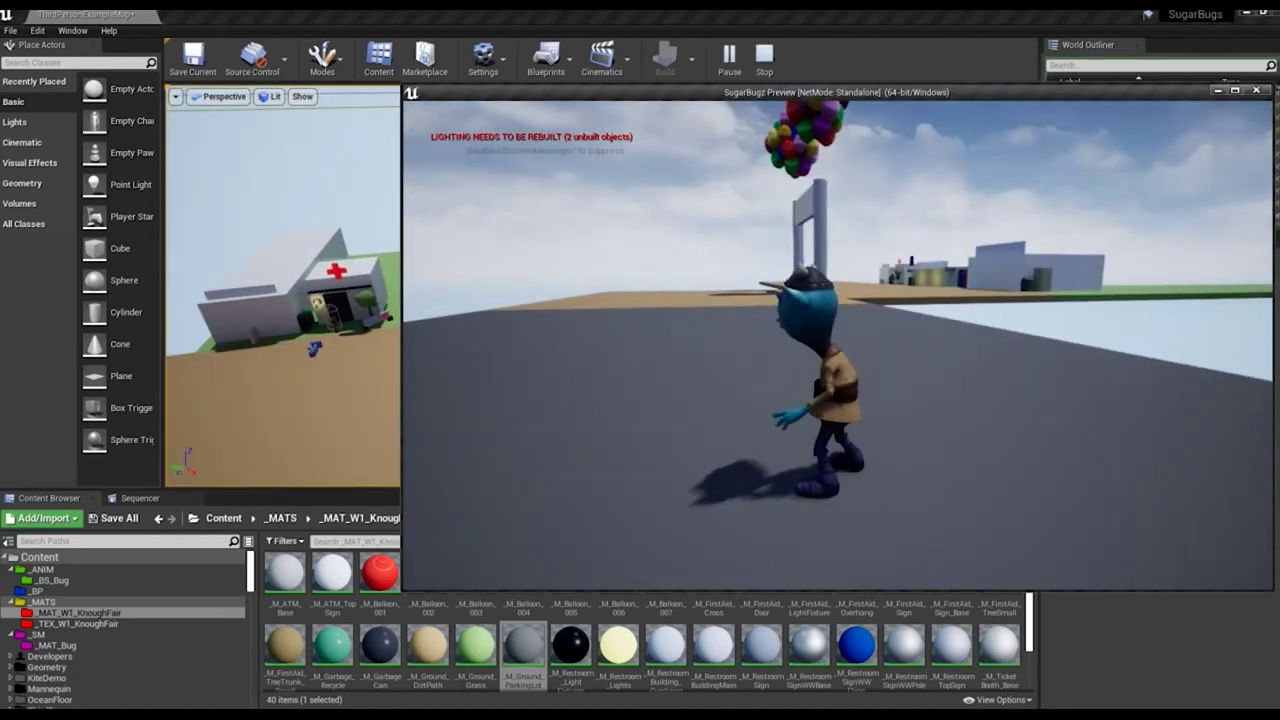
Step: Select the PlayerStart and position it at the strip's far end, checking Front and Left views
key(Escape)
click(686, 380)
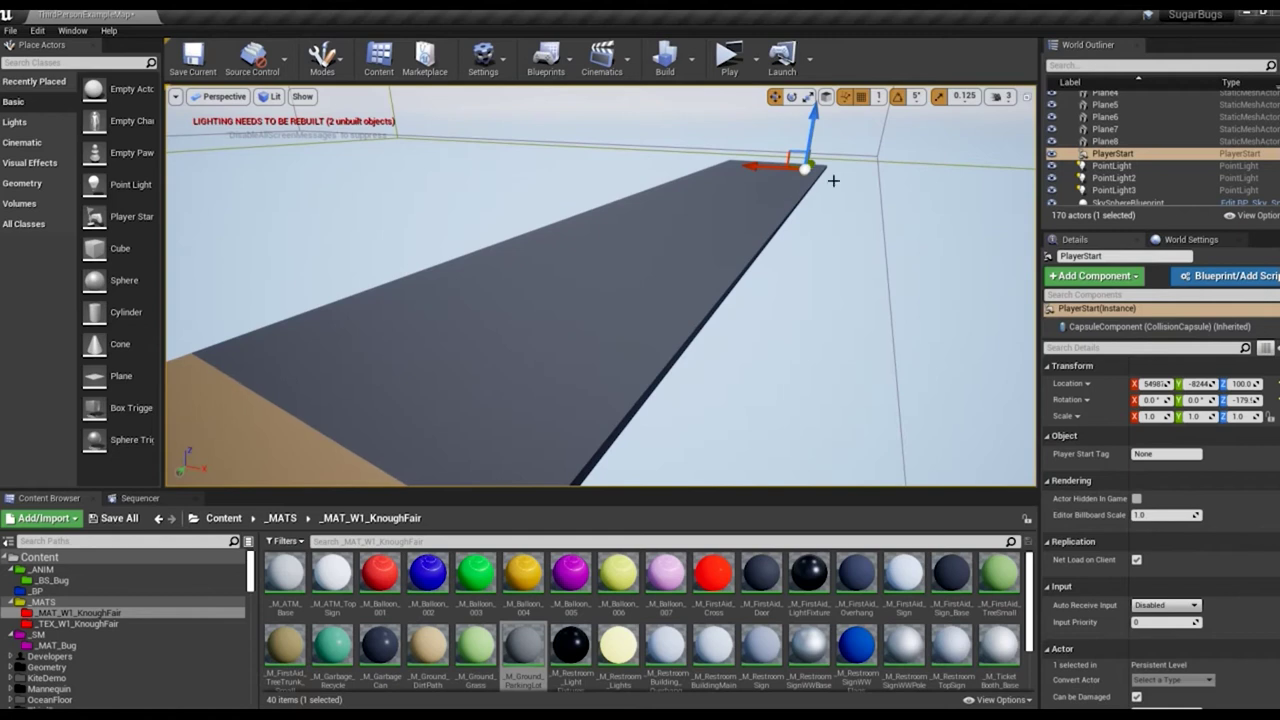
key(f)
click(220, 96)
click(223, 199)
click(210, 96)
click(222, 170)
key(alt+g)
Step: Test the level in a Standalone preview, running the character forward across the lot
click(729, 60)
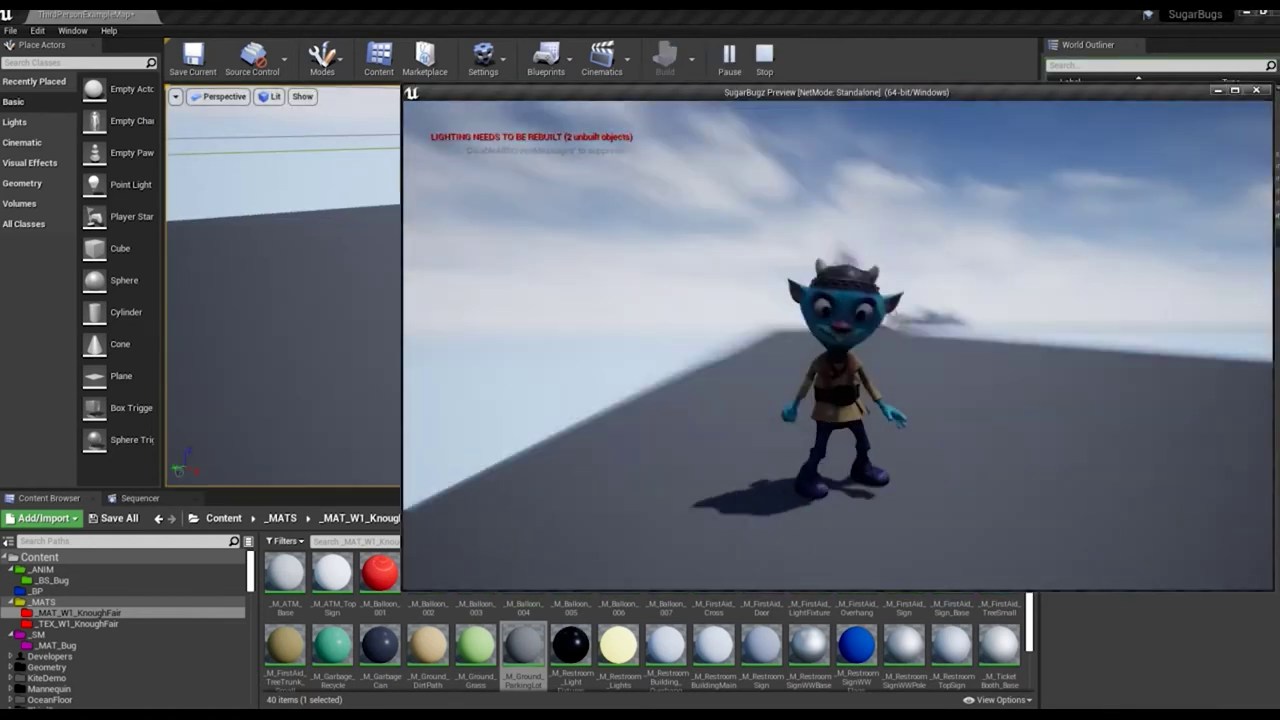
key(Escape)
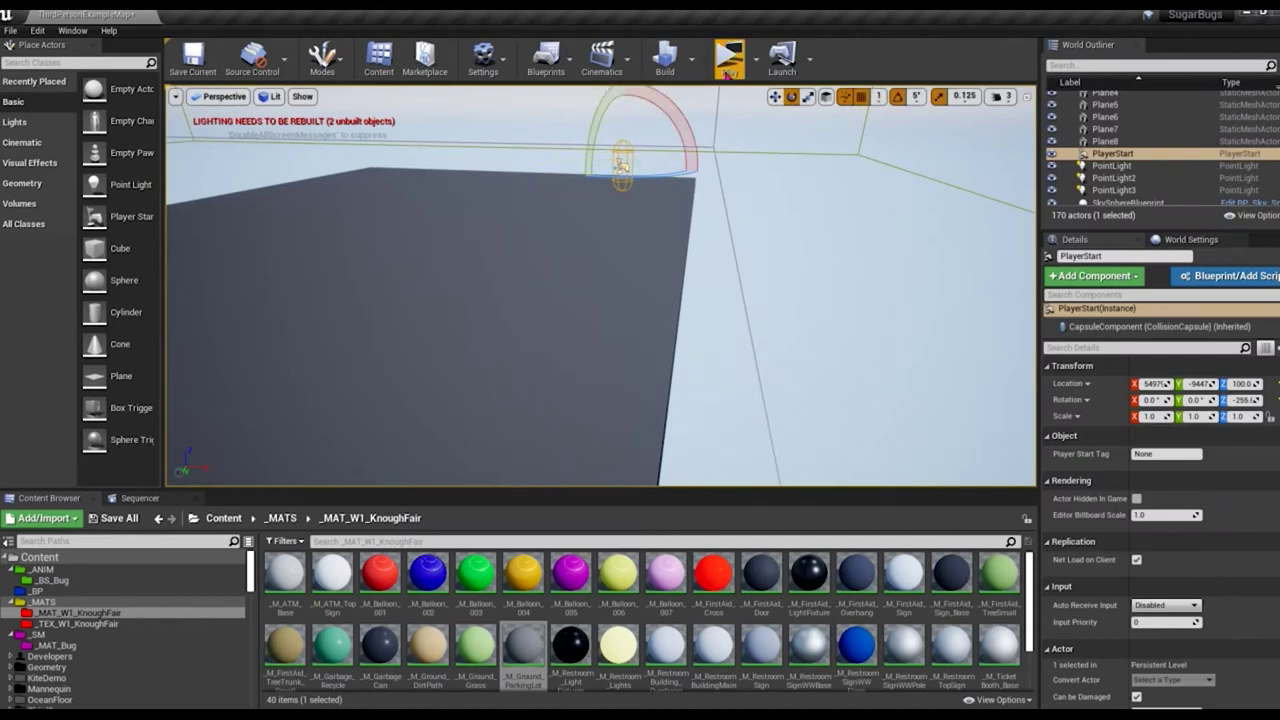
click(727, 66)
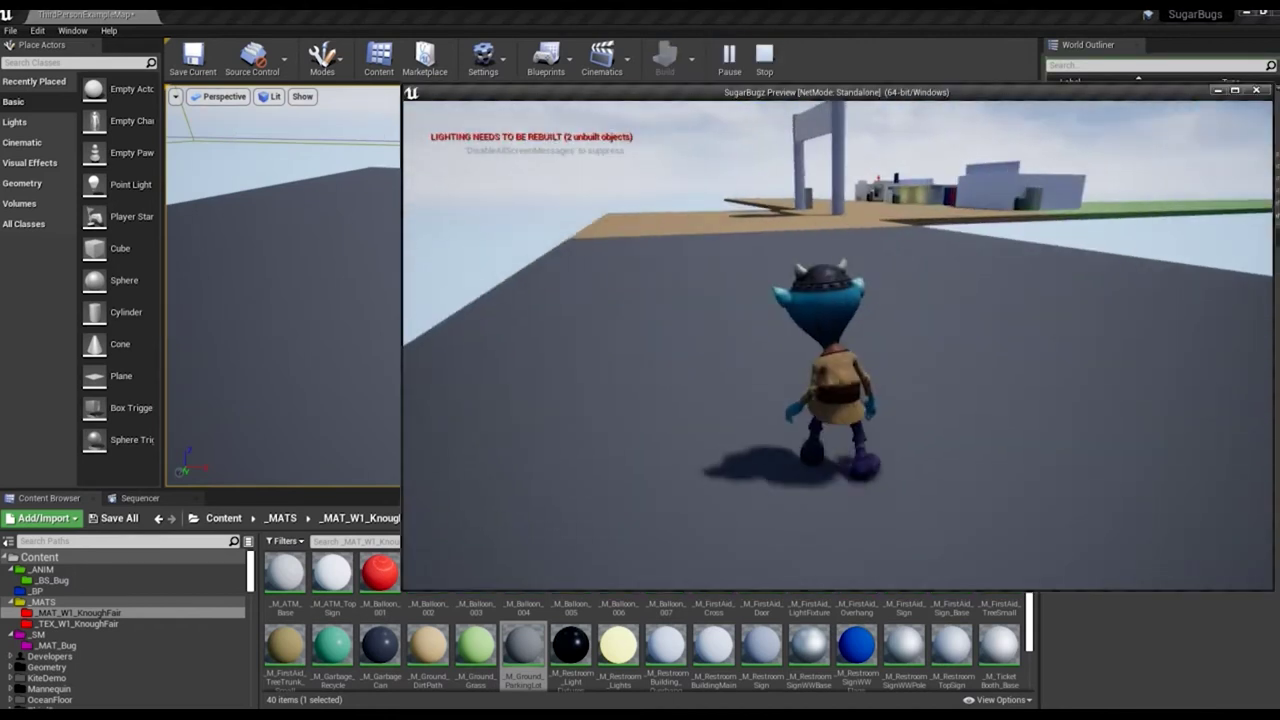
key(w)
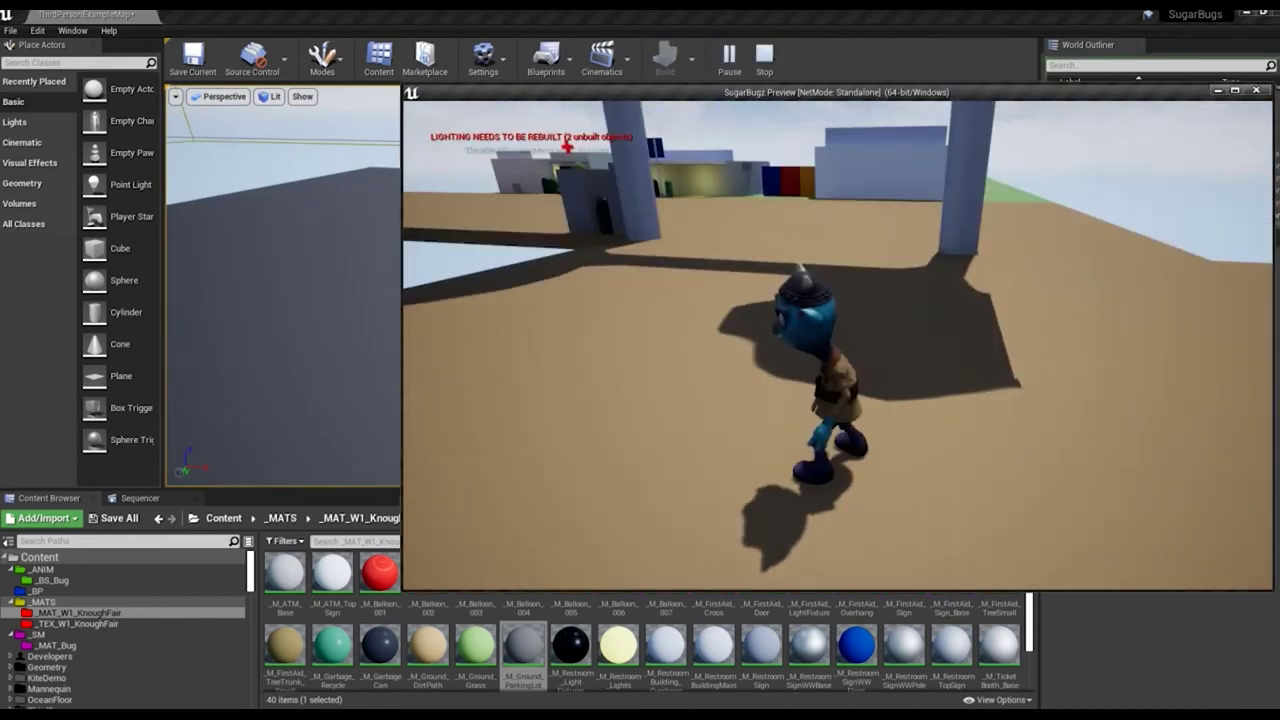
key(Escape)
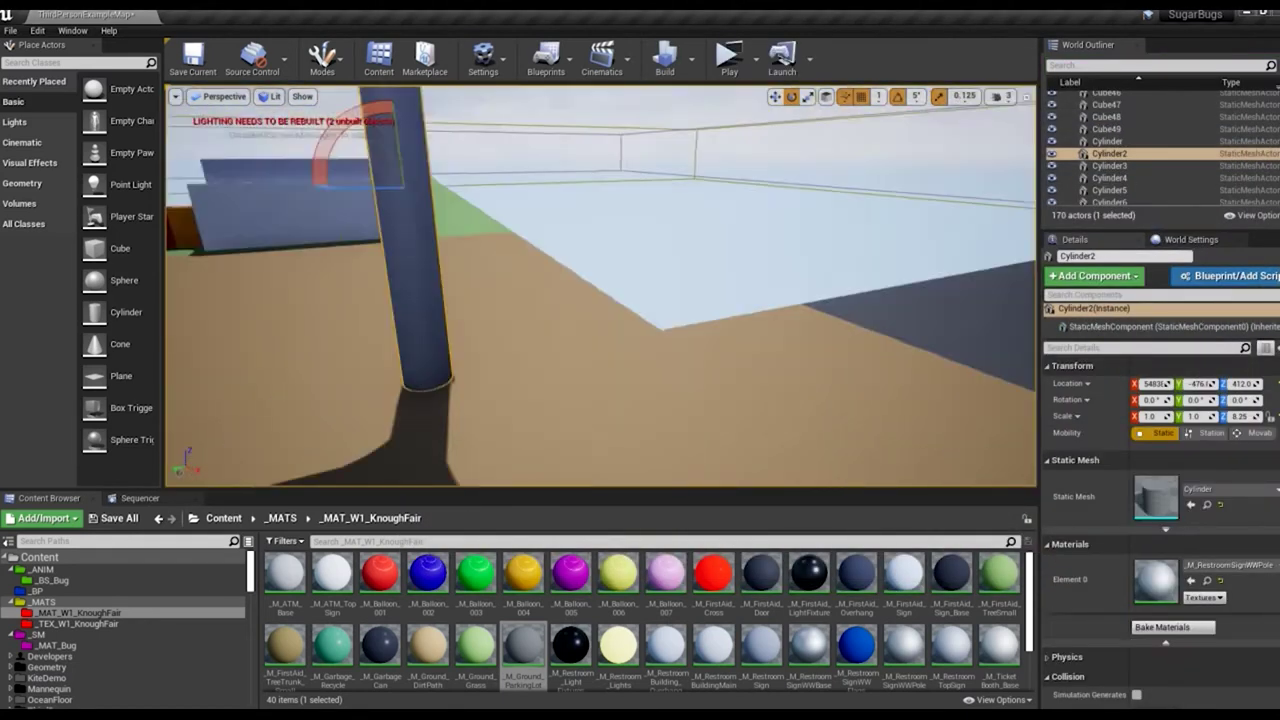
Step: Place a new cube as a thin wall with length scale 100 and slide it into position
drag(120, 248, 475, 365)
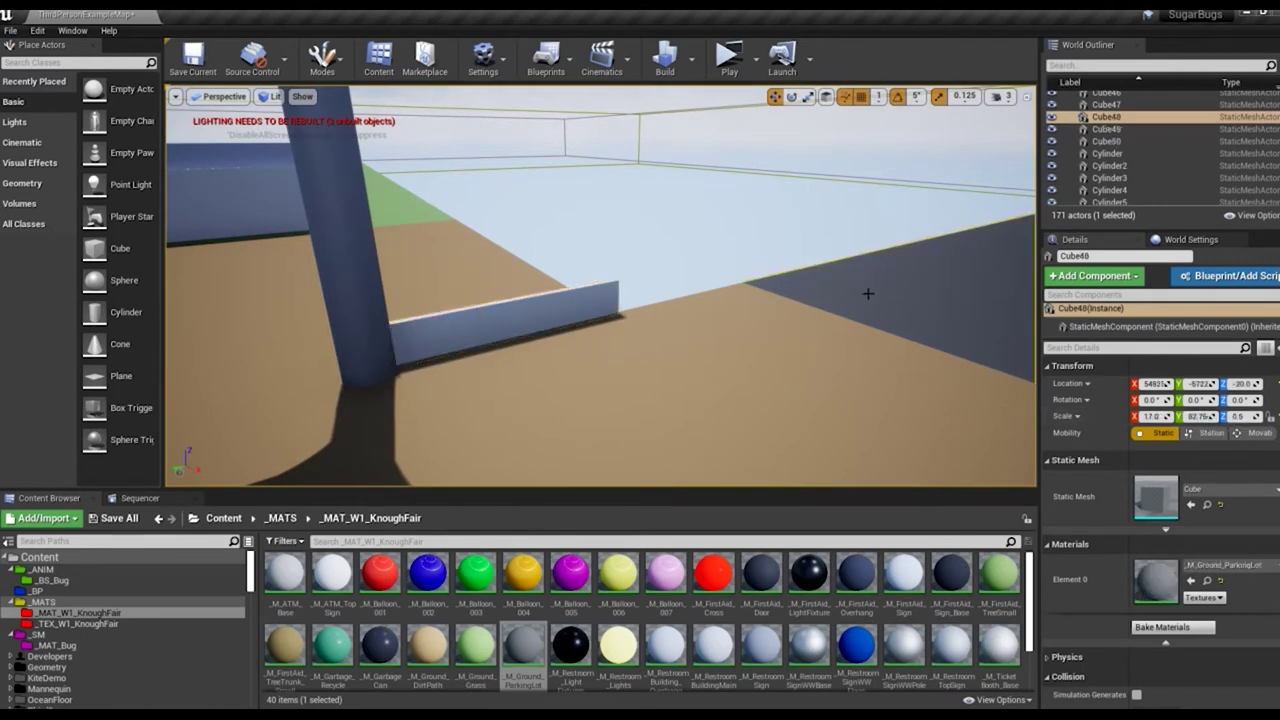
text(100)
key(Return)
key(alt+h)
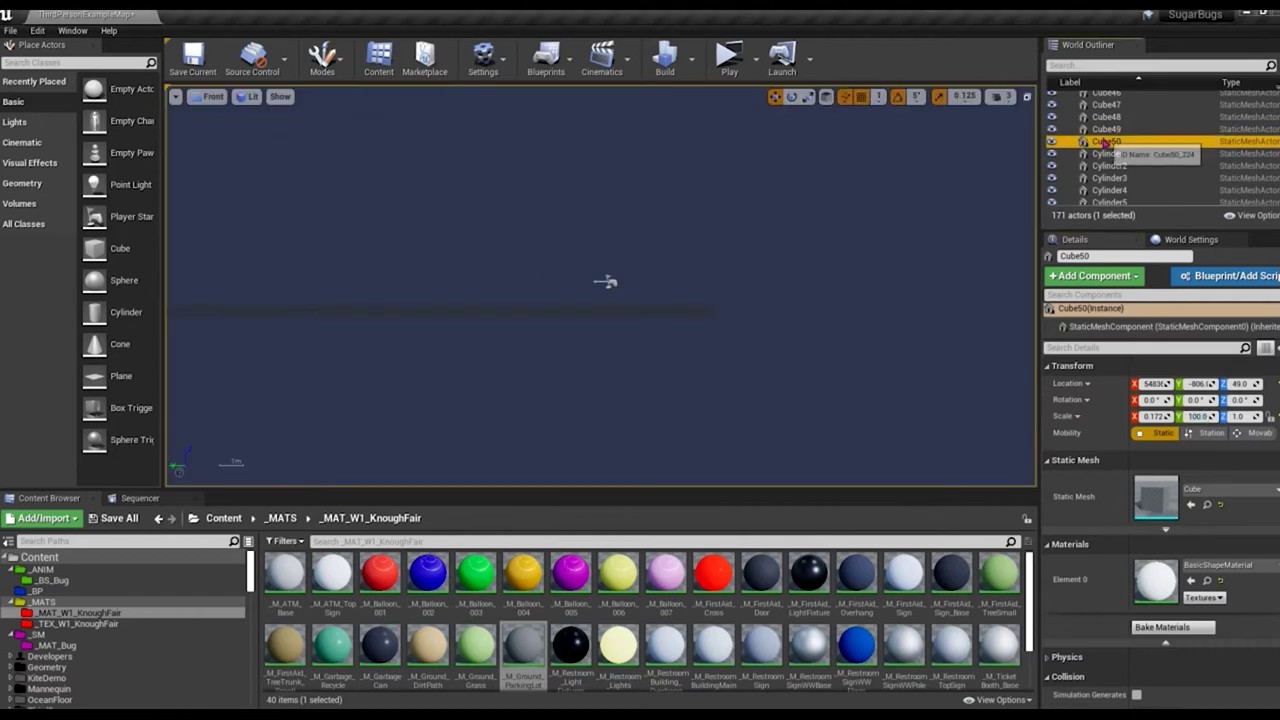
double_click(1104, 142)
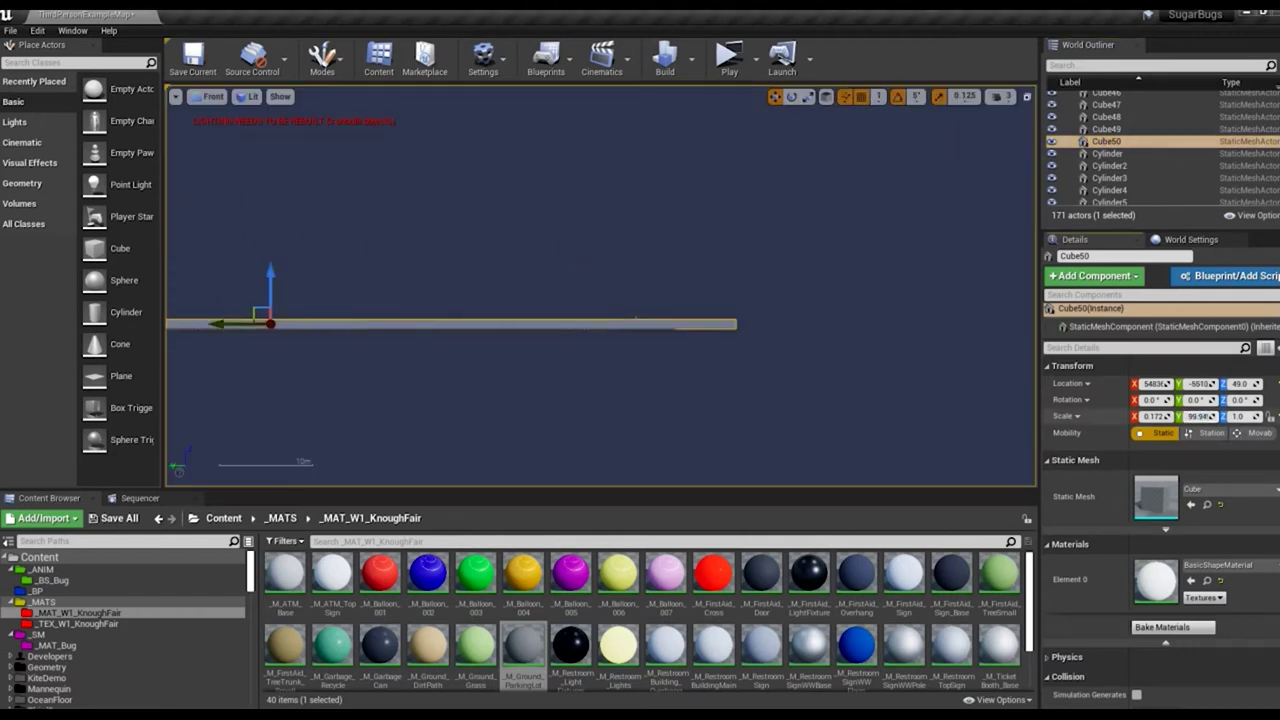
drag(169, 321, 592, 335)
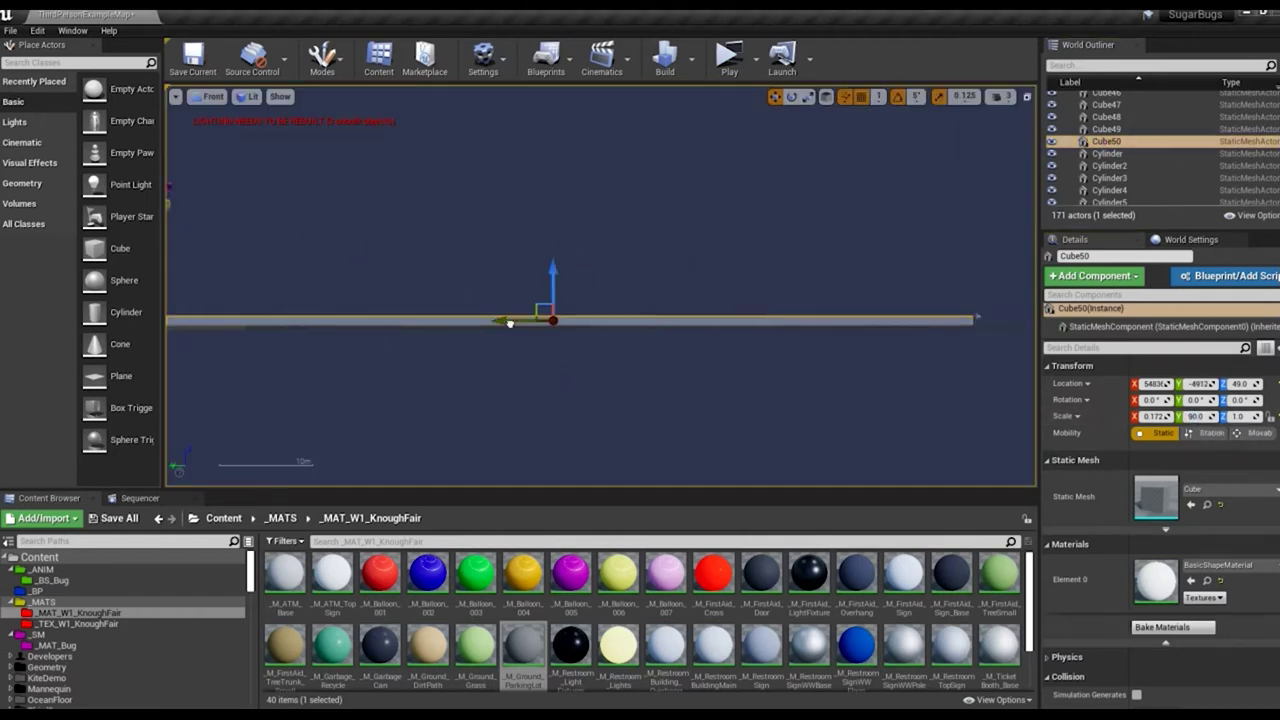
drag(592, 335, 250, 336)
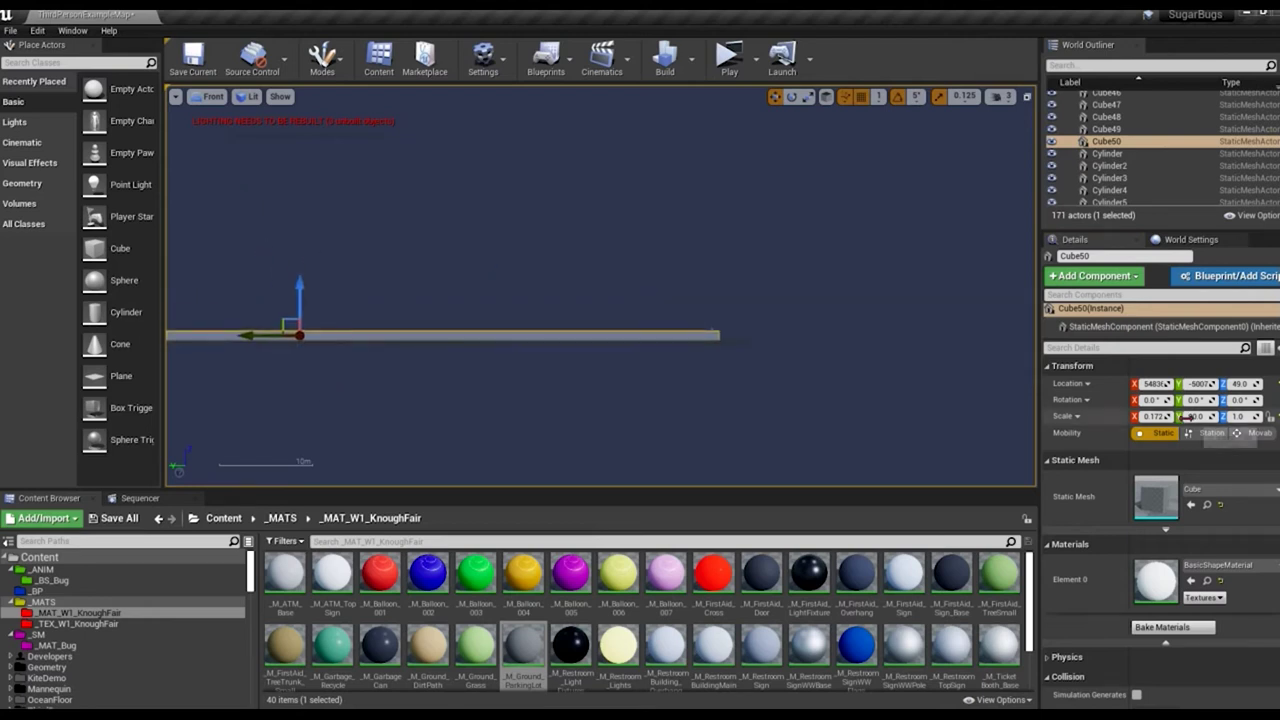
Step: Select the thin edge wall in Top view and check its copy in perspective
click(711, 331)
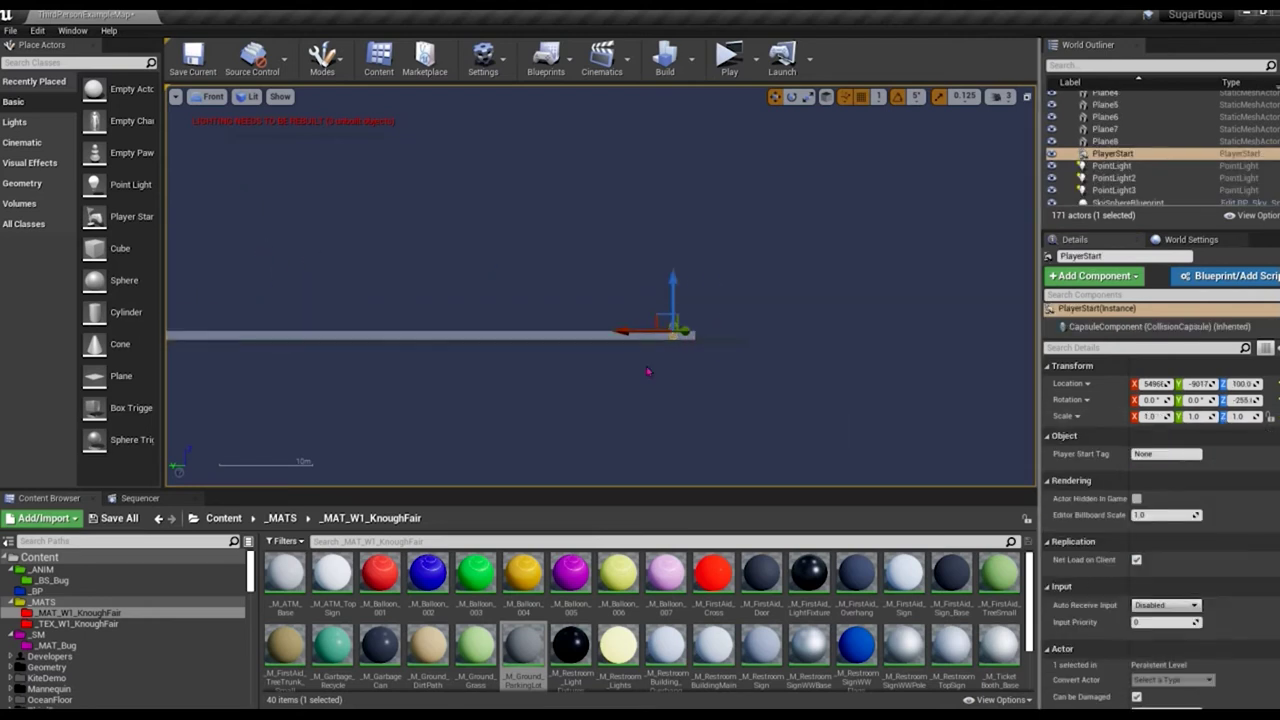
key(alt+j)
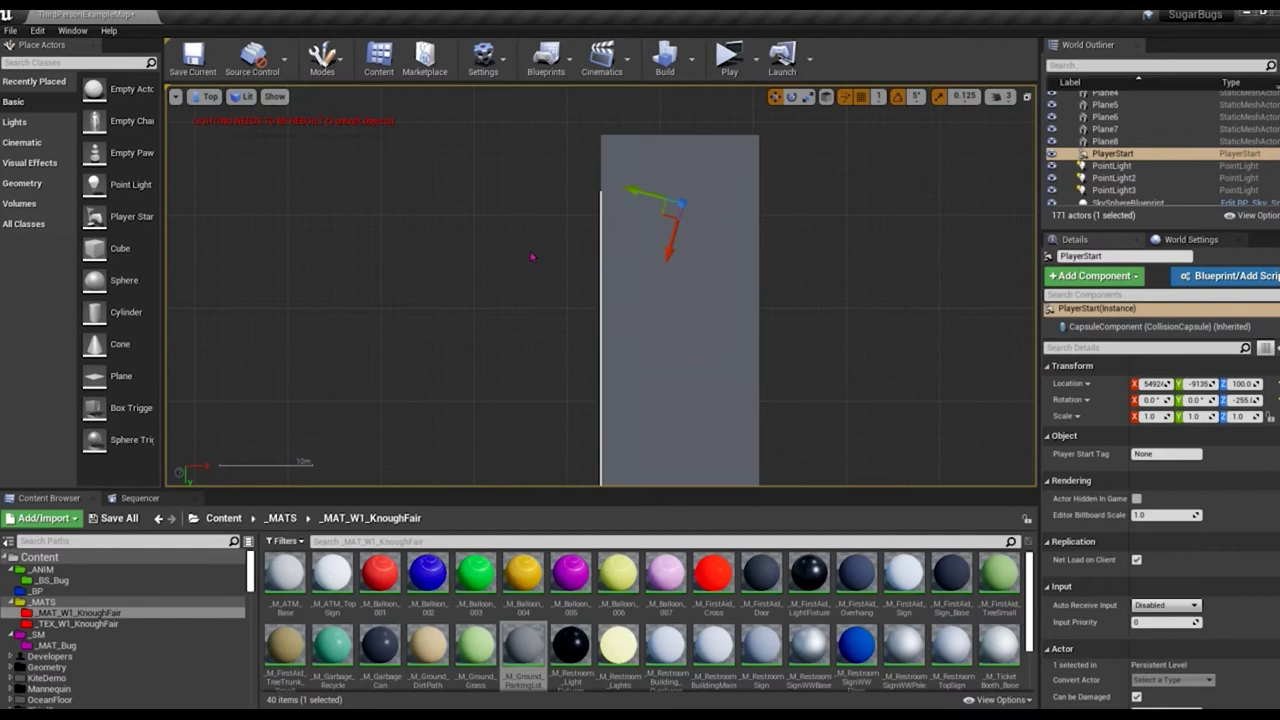
click(600, 238)
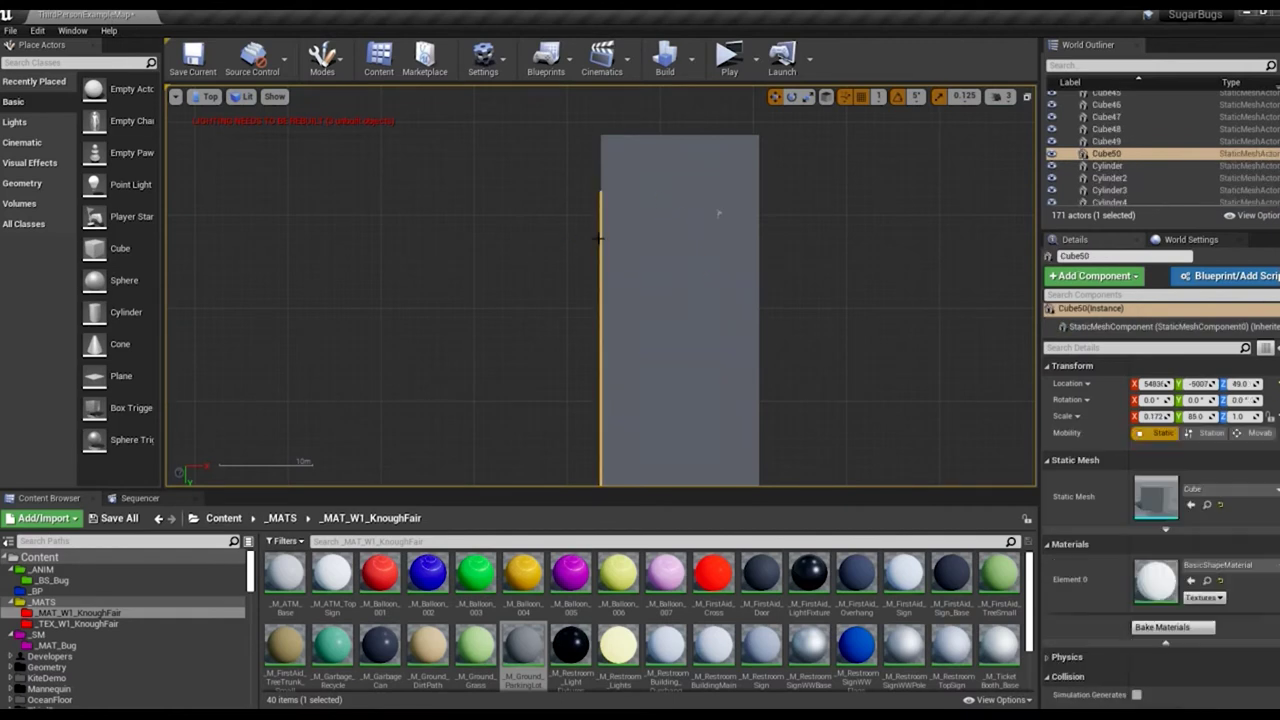
scroll(559, 280, down, 1)
key(alt+g)
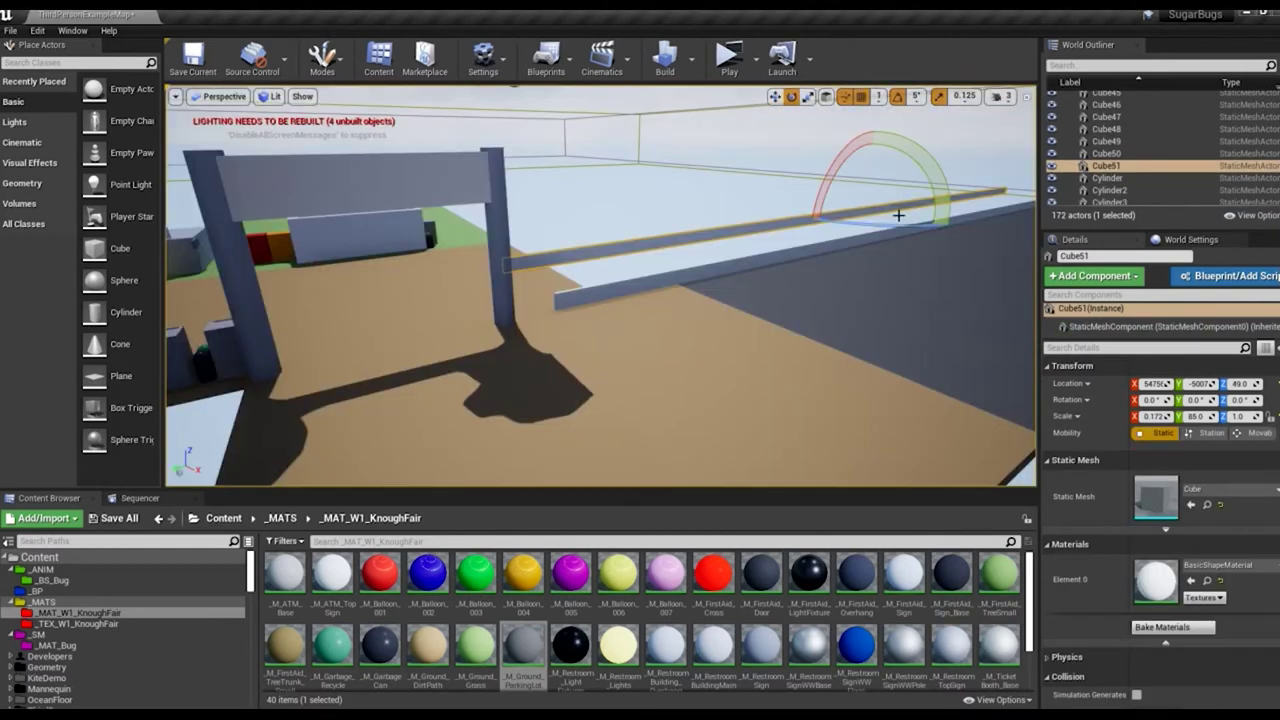
key(alt+j)
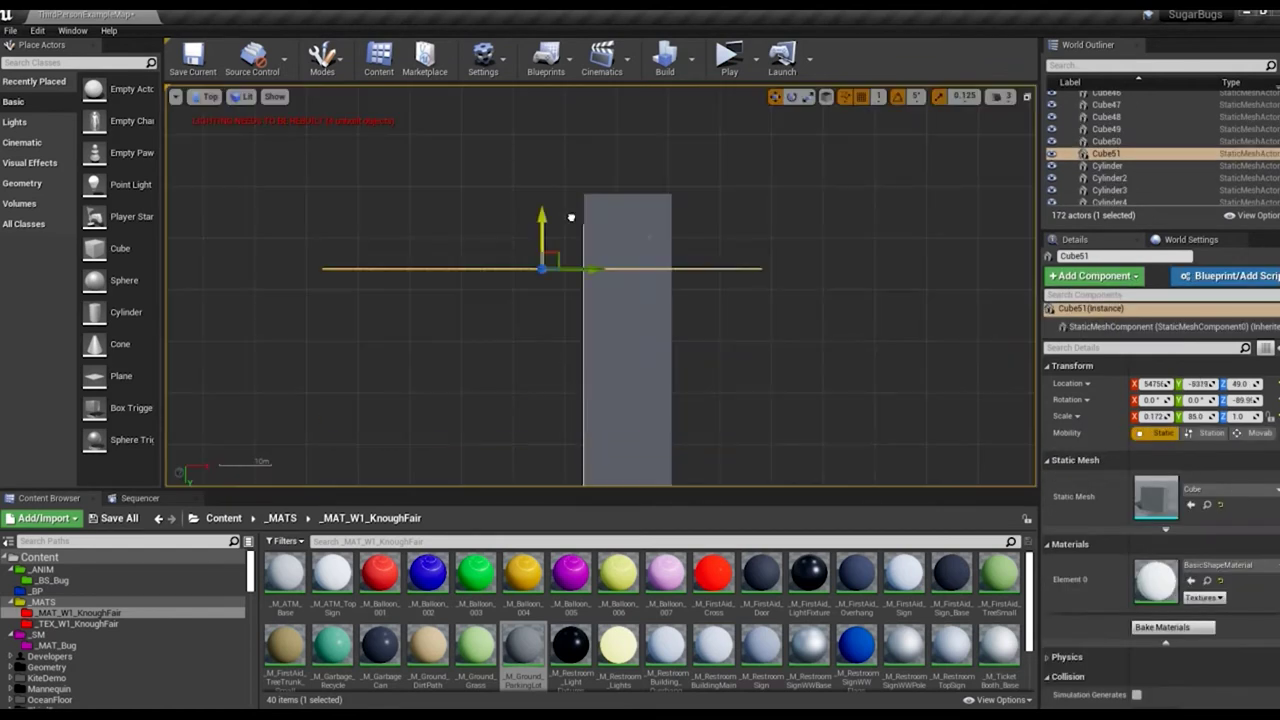
Step: Rotate the wall copy to -79.9° along the slanted edge and duplicate the material as M_Fence_Chainlink
key(e)
key(alt+g)
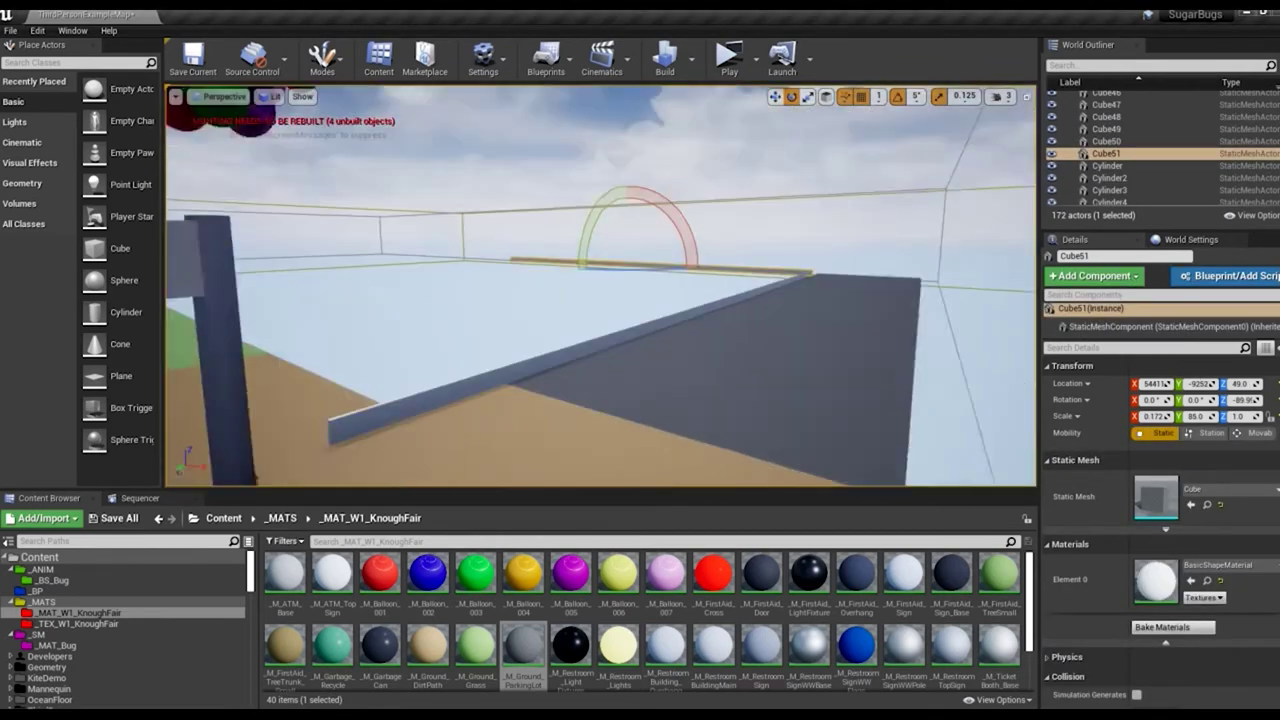
key(alt+j)
key(w)
drag(356, 239, 383, 140)
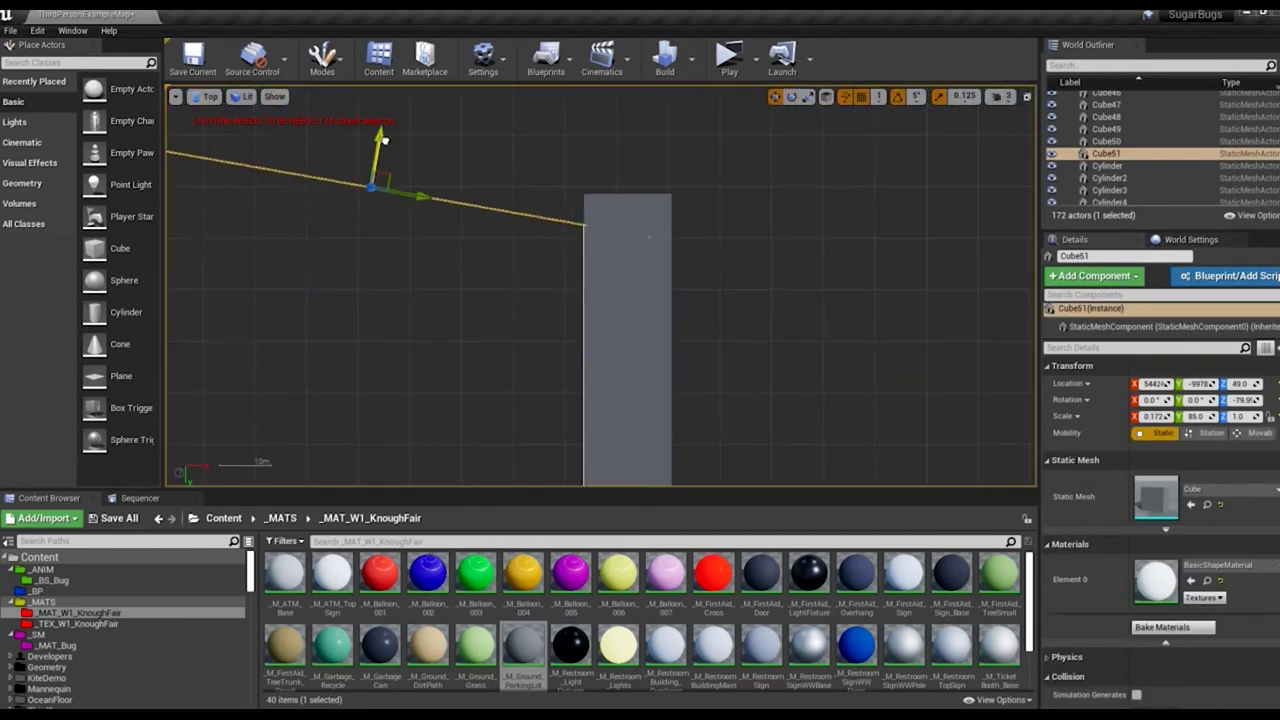
scroll(541, 240, up, 3)
scroll(691, 351, up, 2)
scroll(829, 323, up, 1)
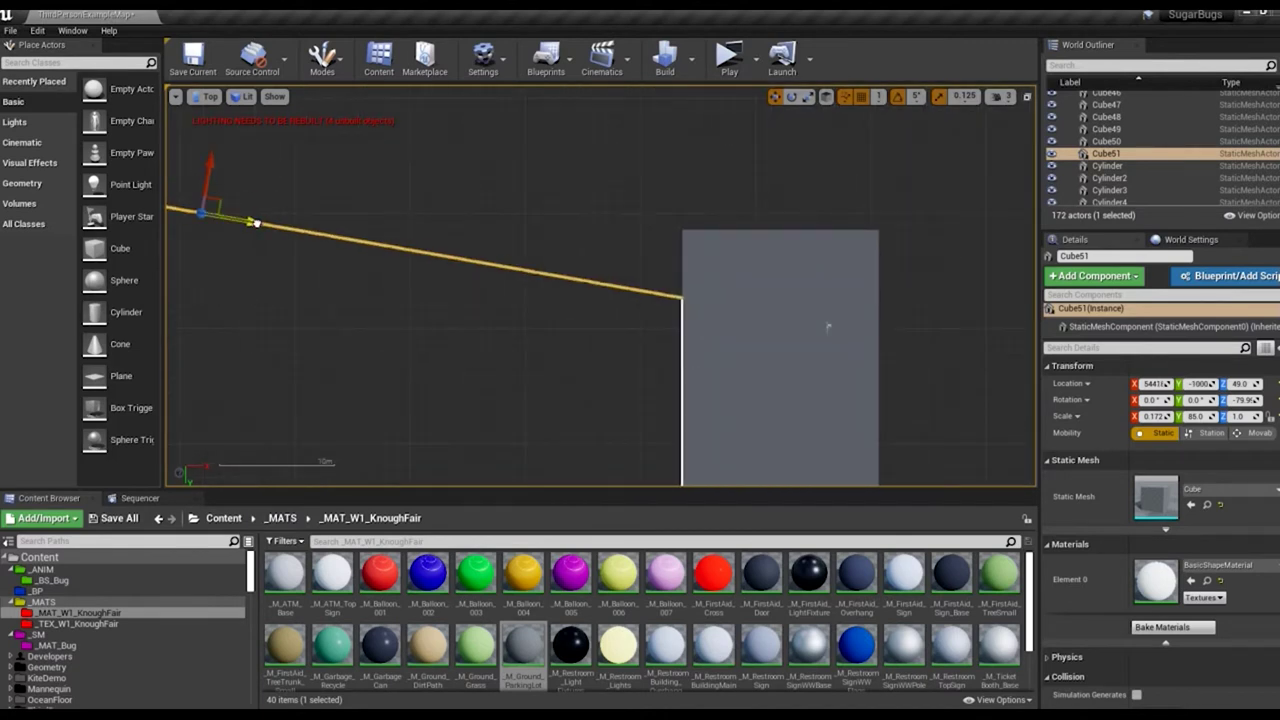
scroll(953, 348, up, 1)
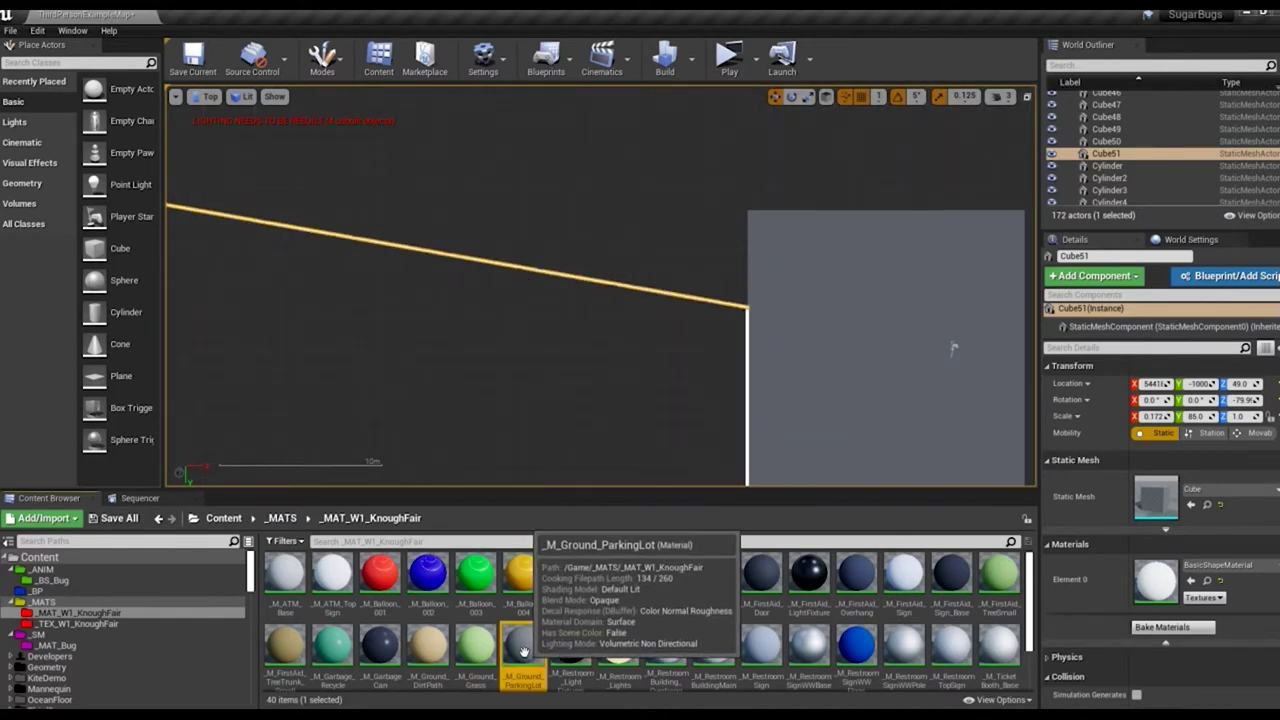
key(ctrl+w)
key(Return)
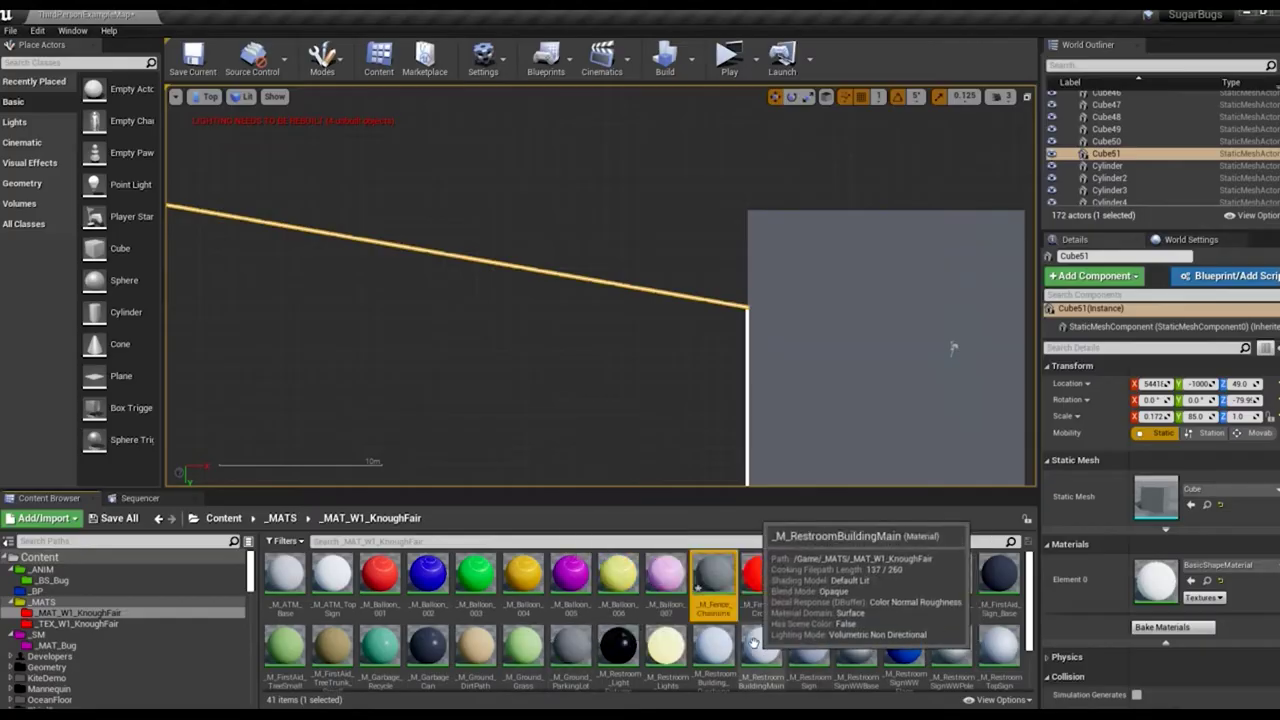
Step: Set M_Fence_Chainlink's Metallic to 0.85, Specular to 0.35 and Roughness to 0.4
double_click(713, 572)
click(368, 345)
click(103, 460)
click(368, 410)
click(100, 460)
text(0.35)
click(366, 476)
click(93, 460)
text(0.3)
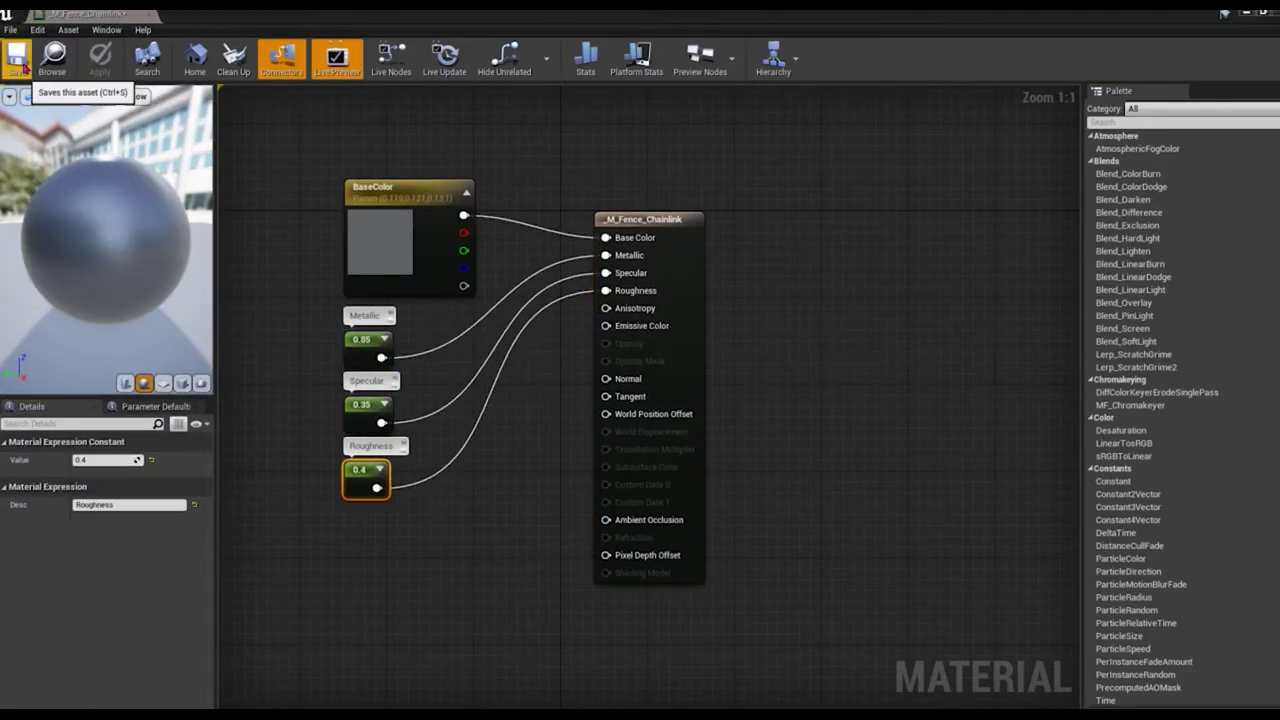
Step: Give the material a light blue-grey base colour
double_click(380, 240)
mouse_move(575, 443)
mouse_down()
mouse_move(575, 350)
mouse_move(576, 368)
mouse_up()
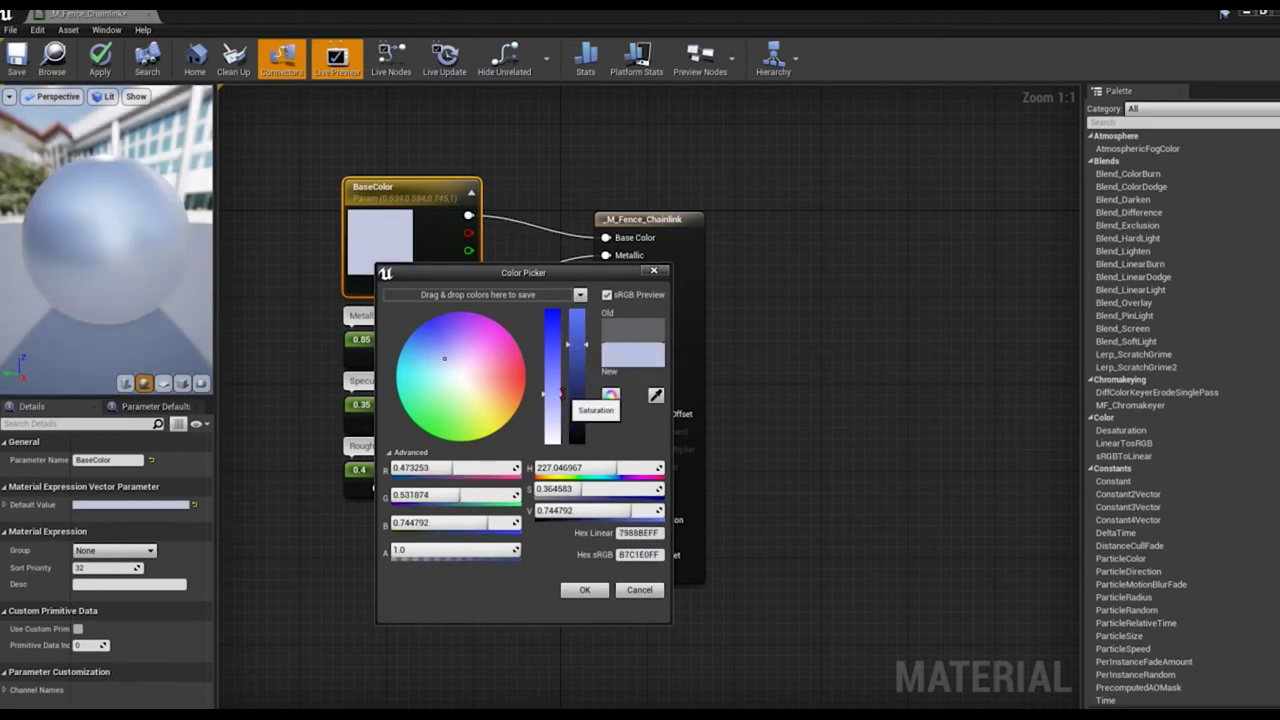
click(443, 371)
key(Return)
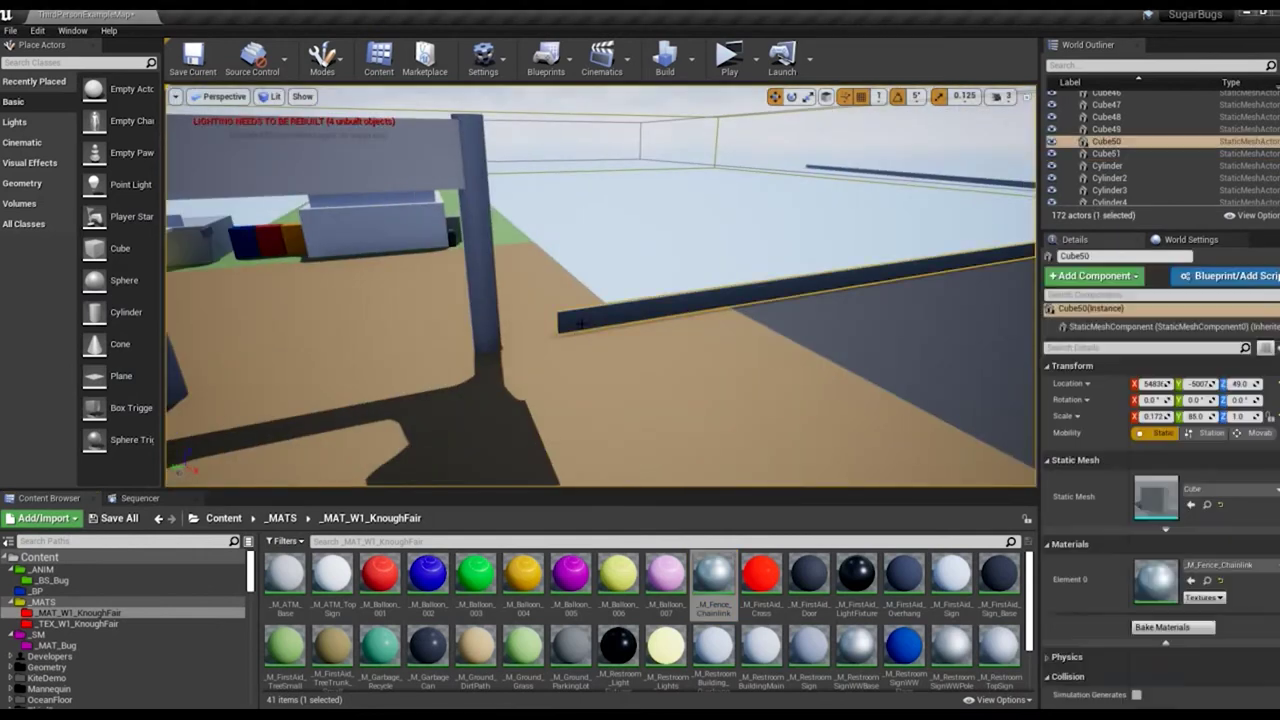
Step: Apply M_Fence_Chainlink to the fence walls Cube50 and Cube51
click(980, 175)
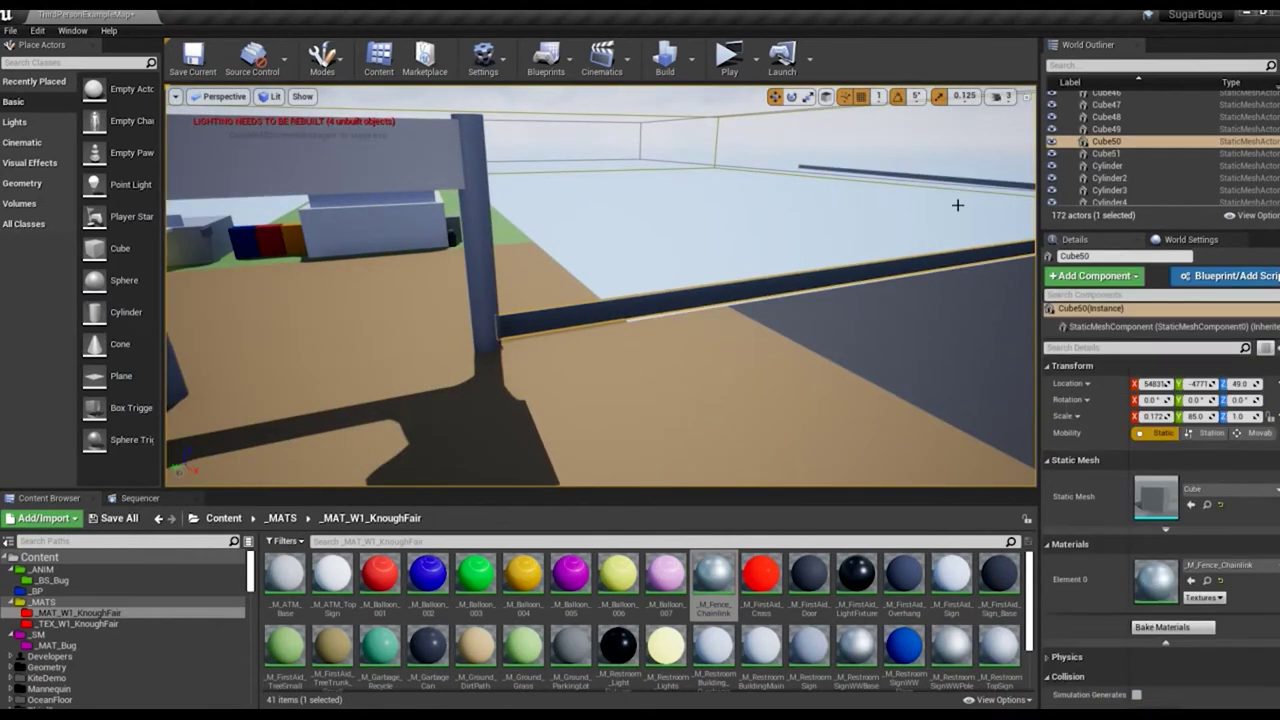
key(f)
mouse_move(884, 263)
right_down()
mouse_move(760, 300)
mouse_move(700, 290)
mouse_move(509, 206)
right_up()
click(509, 206)
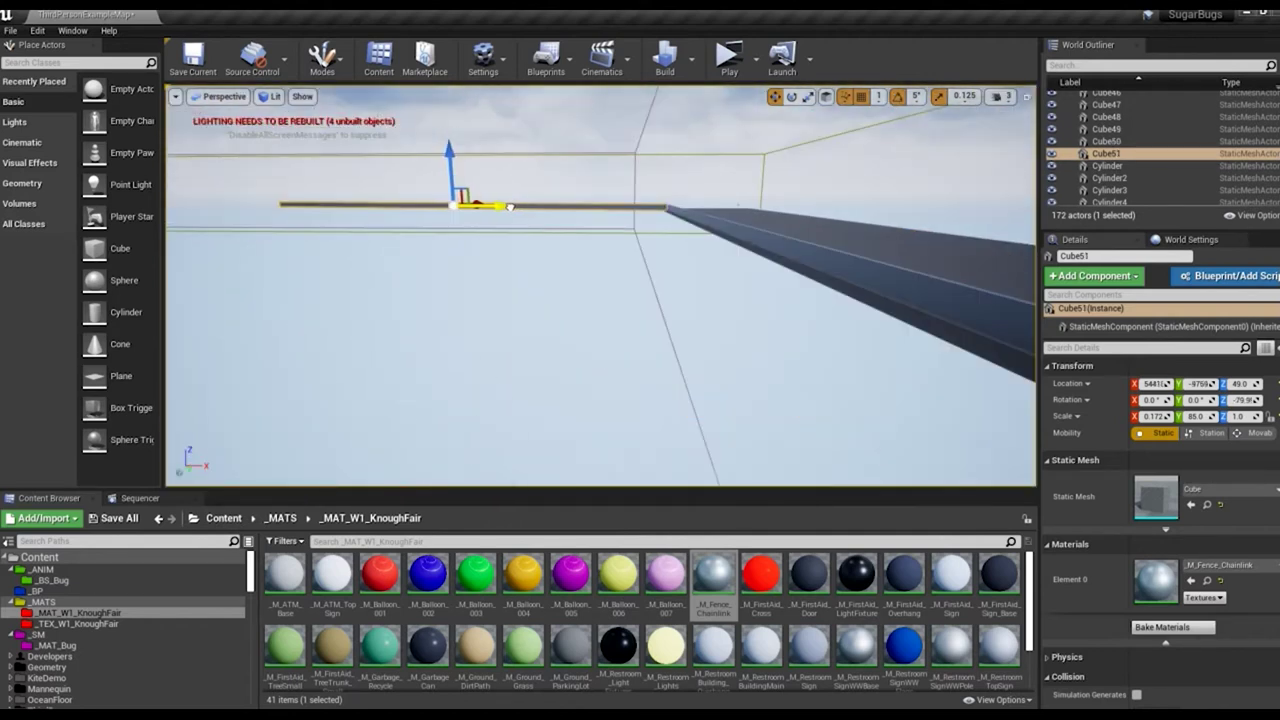
right_drag(746, 274, 760, 280)
Step: Raise the camera speed to 4, fly over the beam, and launch a Standalone preview
click(1000, 96)
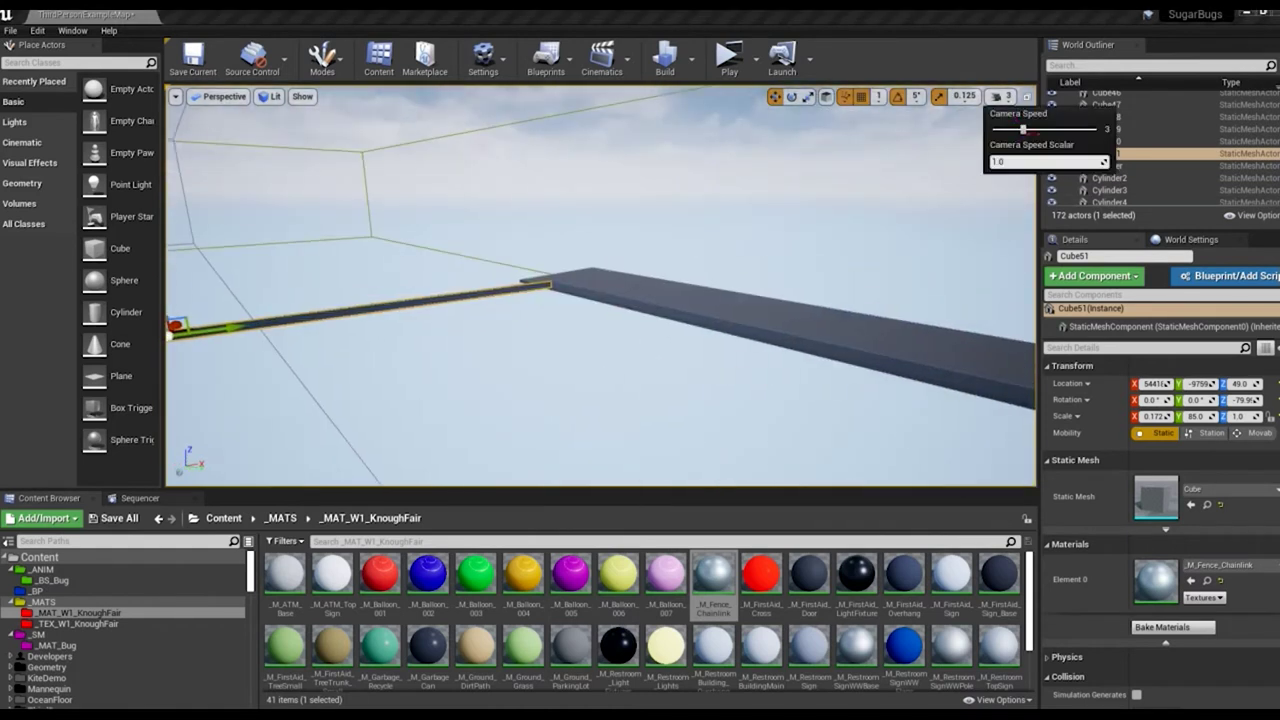
drag(1022, 129, 1036, 129)
mouse_move(800, 250)
right_down()
mouse_move(680, 262)
mouse_move(894, 258)
right_up()
mouse_move(882, 306)
right_down()
mouse_move(974, 189)
mouse_move(1020, 178)
right_up()
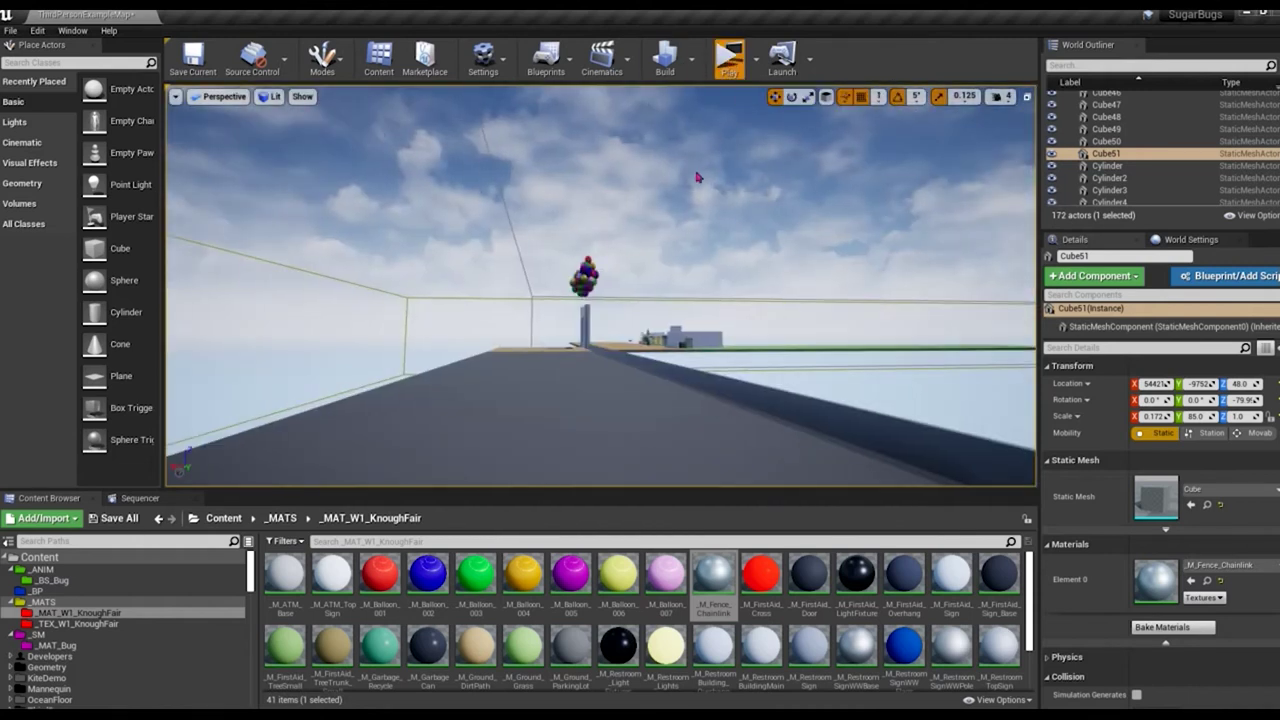
click(729, 56)
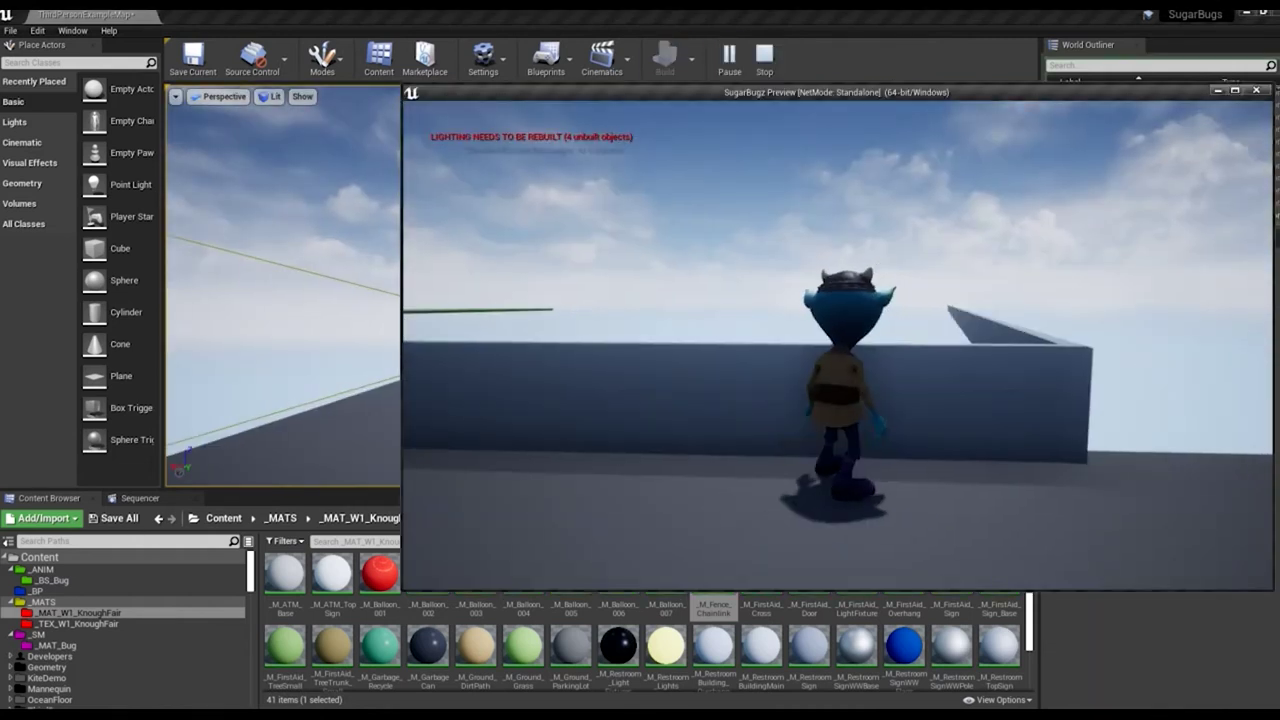
Step: Close the preview and fly the camera behind the player character
key(Escape)
click(534, 200)
key(f)
mouse_move(571, 333)
right_down()
mouse_move(723, 243)
mouse_move(600, 257)
right_up()
scroll(754, 220, down, 1)
Step: Scale both fence walls, Cube50 and Cube51, to Z 2.25
click(600, 257)
ctrl+click(846, 200)
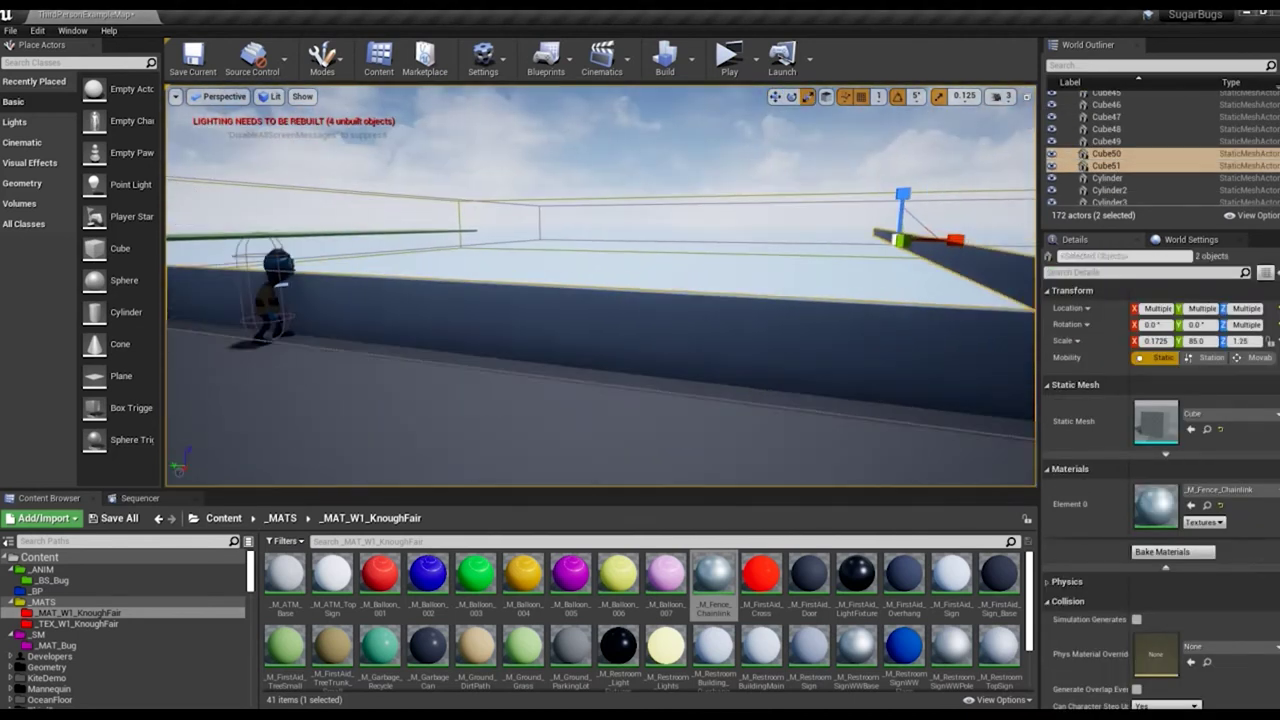
right_drag(846, 200, 899, 210)
drag(900, 196, 886, 190)
right_drag(886, 190, 700, 240)
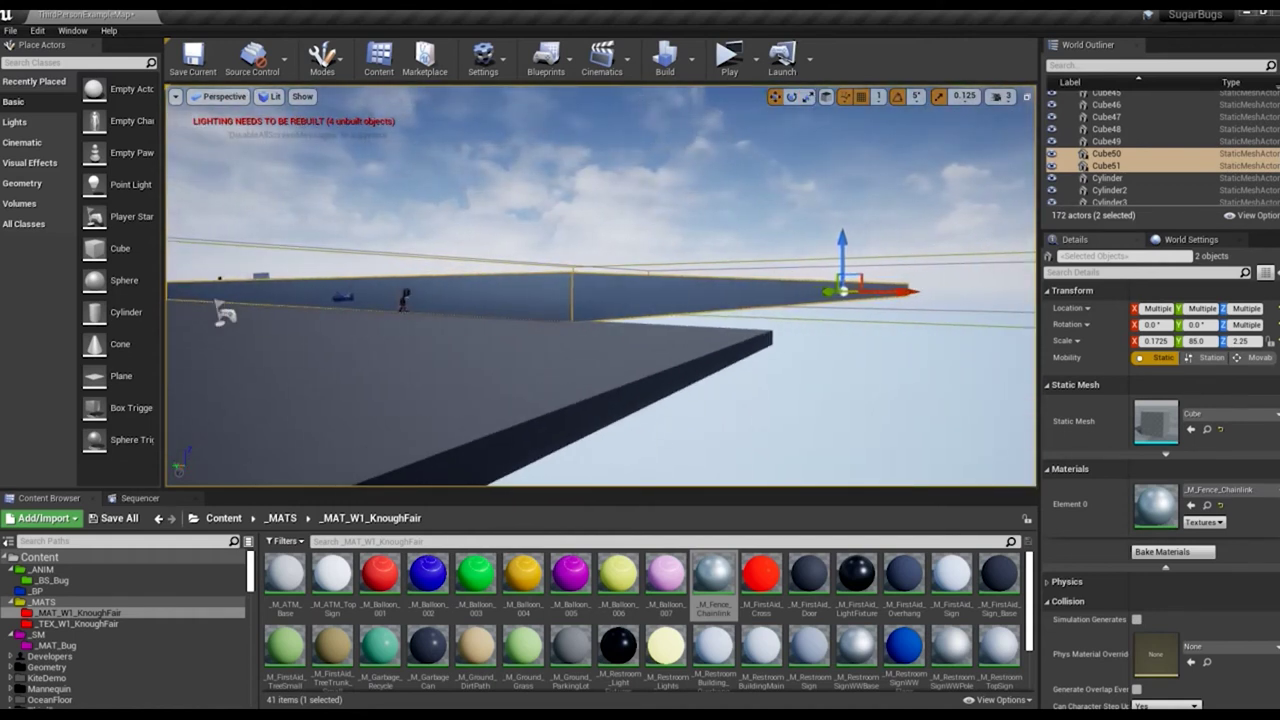
Step: Stretch the slanted wall Cube51 to Z-scale 3.875, raise it to Z 193, and save
click(800, 288)
drag(848, 249, 848, 240)
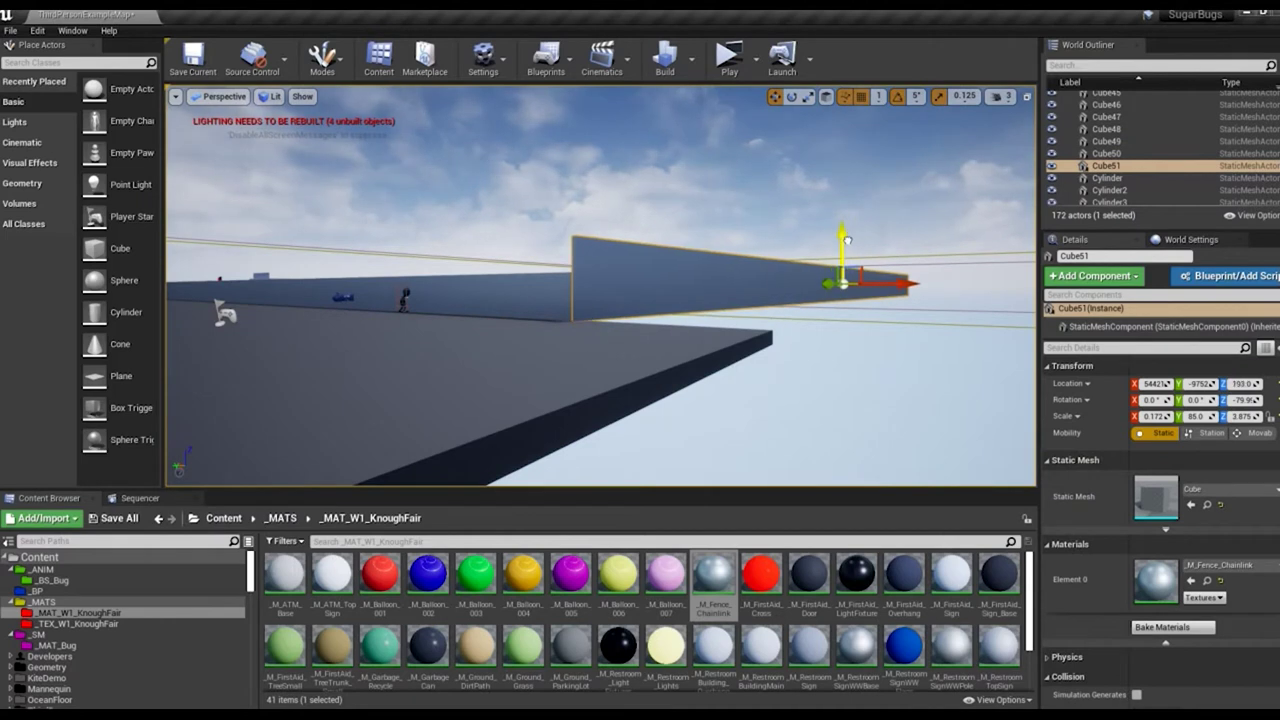
right_drag(848, 240, 700, 250)
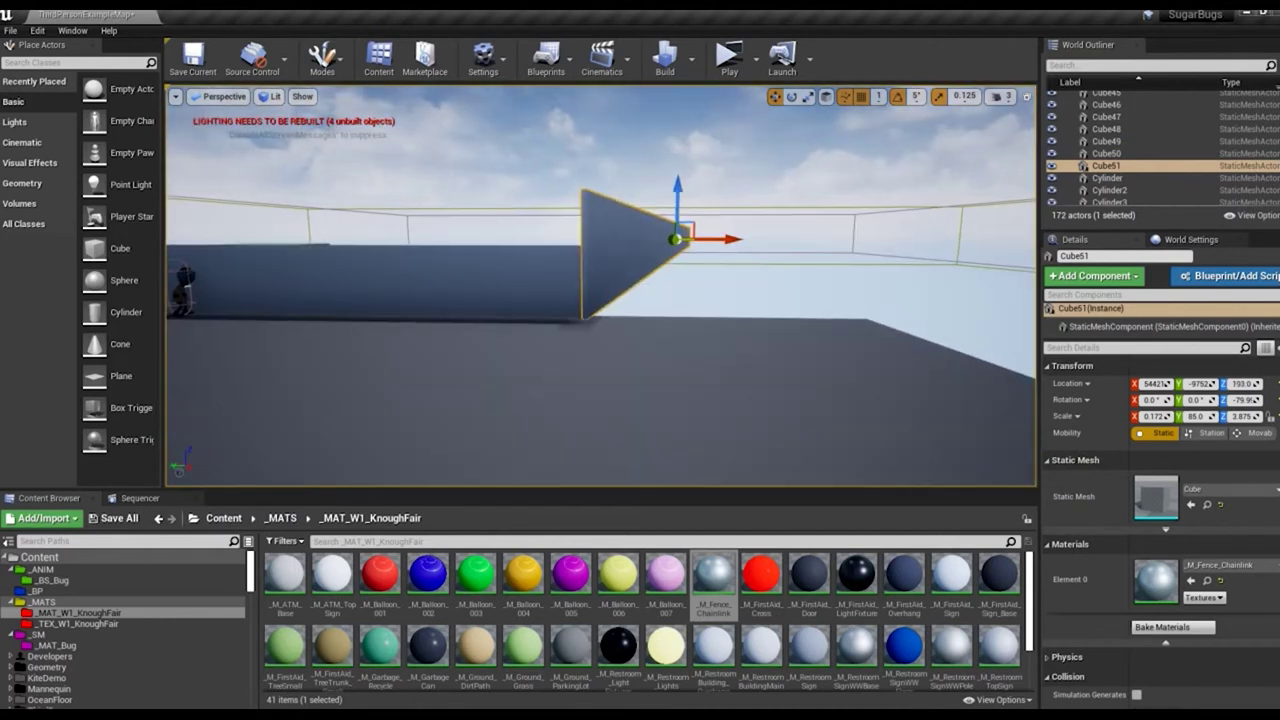
right_drag(700, 250, 600, 250)
key(ctrl+s)
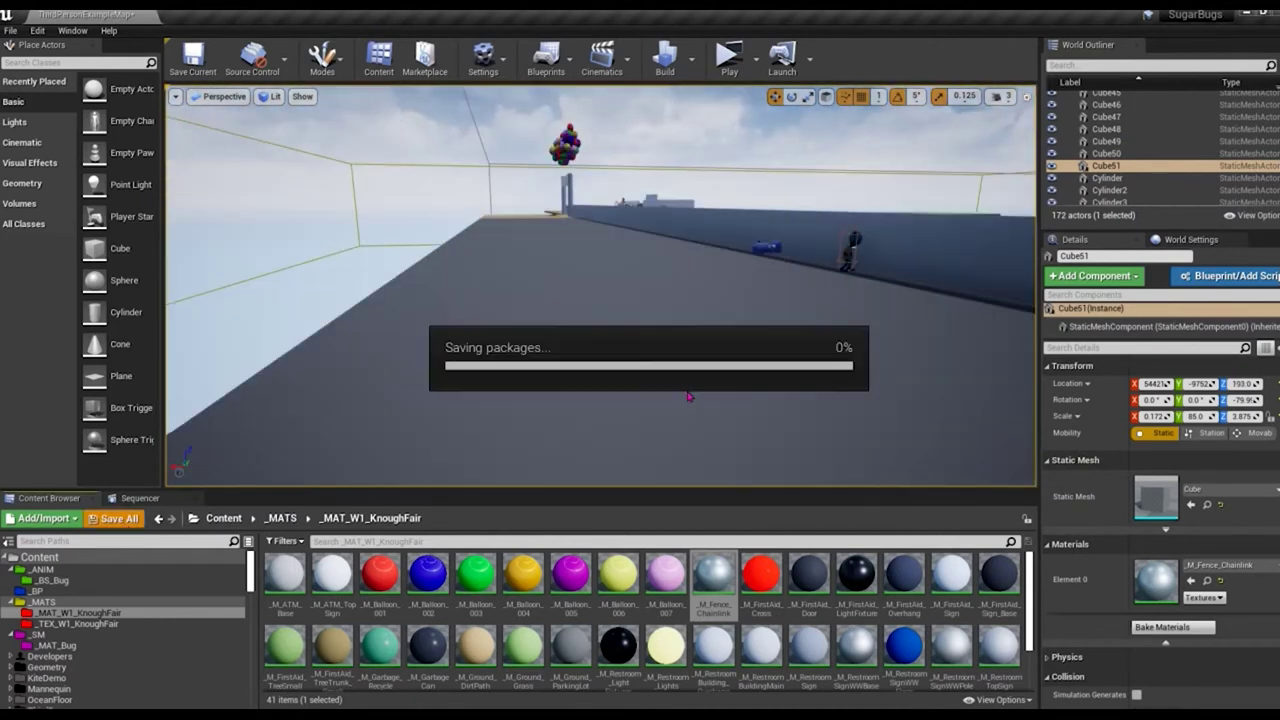
Step: Inspect the slanted wall from new angles and select the green grass strip
right_drag(687, 397, 682, 393)
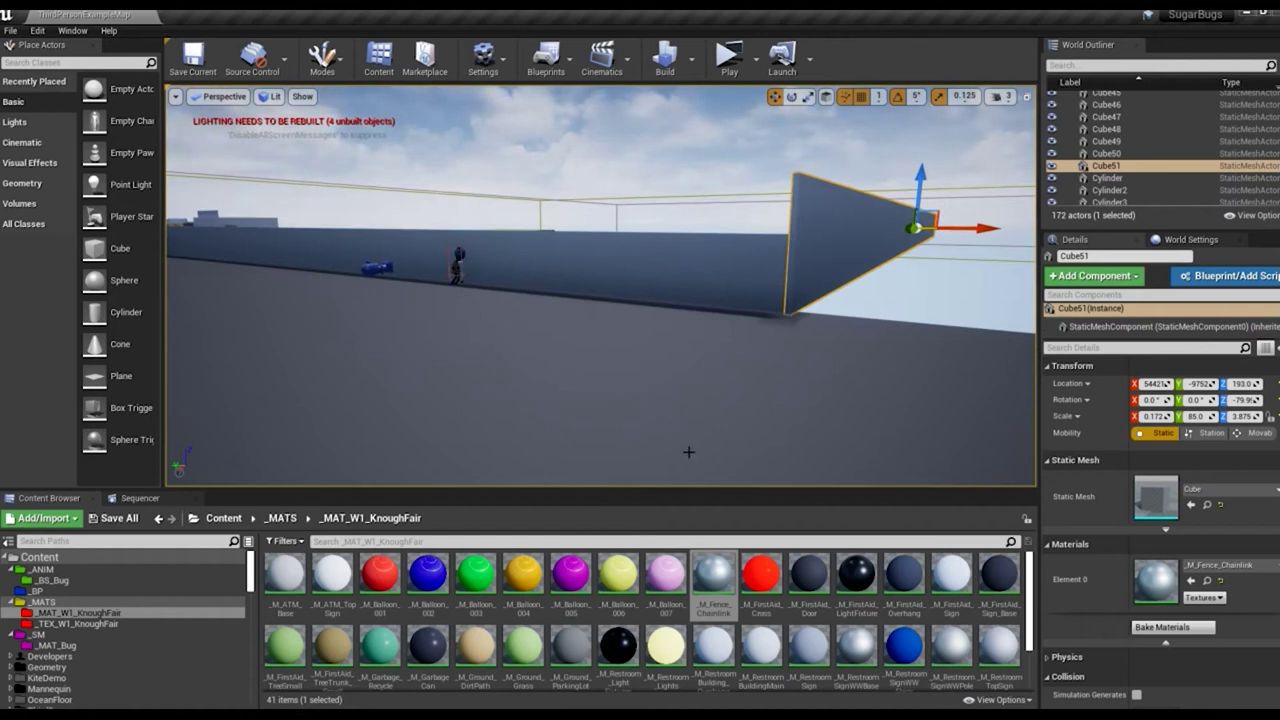
right_drag(675, 407, 660, 400)
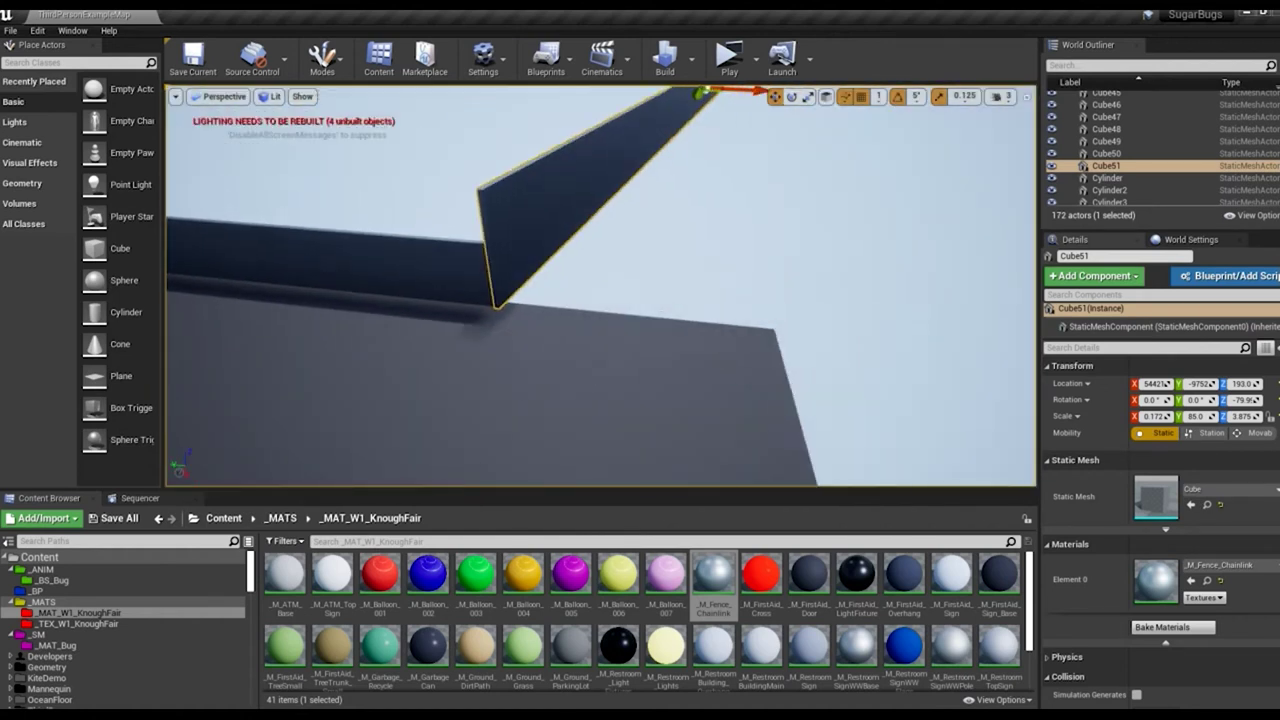
right_drag(643, 405, 643, 402)
click(529, 141)
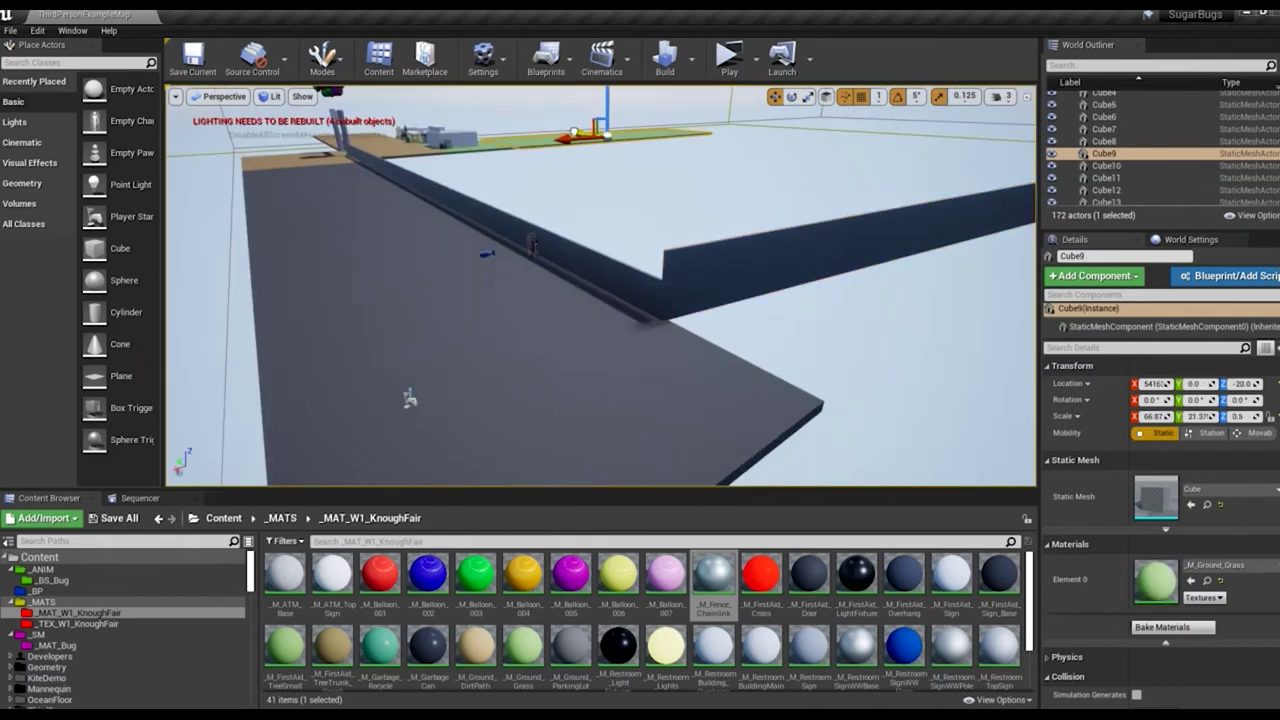
Step: Alt-drag the grass slab Cube9 to create the copy Cube52 beside it
mouse_move(586, 131)
alt+shift+mouse_down()
mouse_move(842, 255)
mouse_move(829, 229)
mouse_move(903, 281)
alt+shift+mouse_up()
right_drag(885, 293, 646, 282)
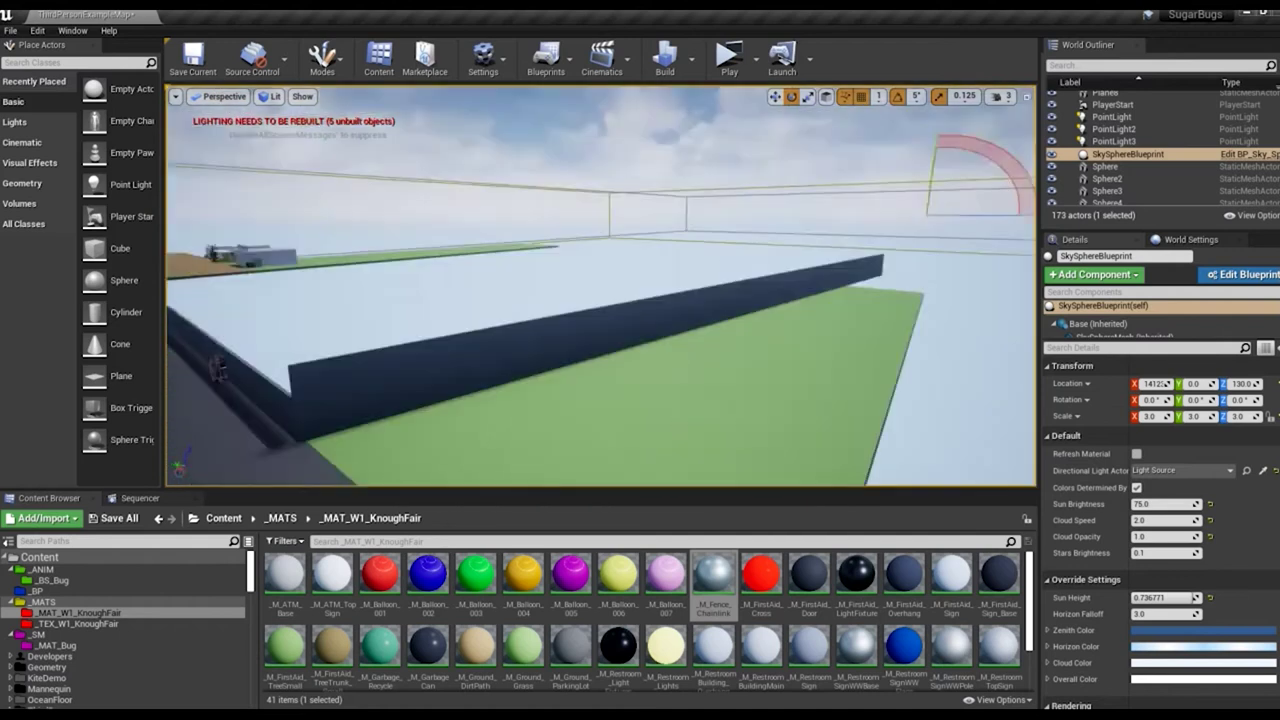
click(646, 282)
key(w)
mouse_move(646, 282)
mouse_down()
mouse_move(630, 262)
mouse_move(660, 263)
mouse_move(624, 258)
mouse_up()
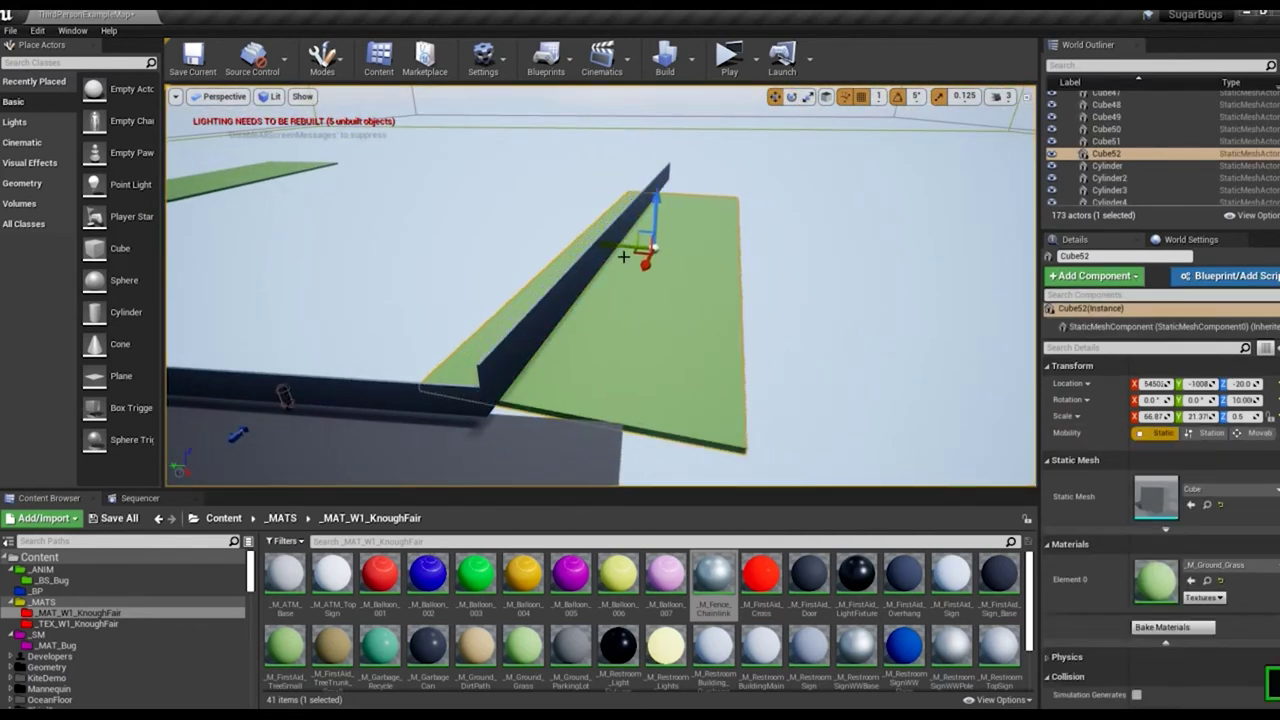
right_drag(623, 257, 826, 323)
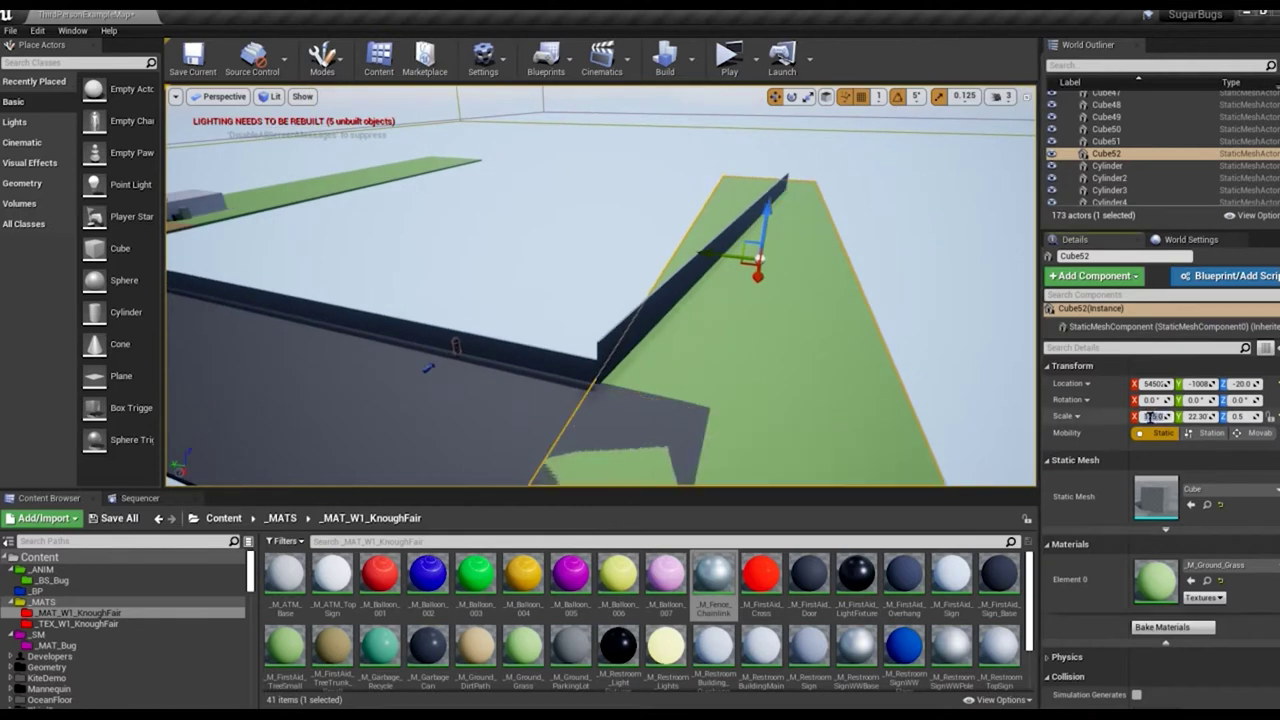
Step: Set Cube52's Scale X to 125, slide it against the slanted wall, and switch to Top view
key(Return)
scroll(787, 221, up, 1)
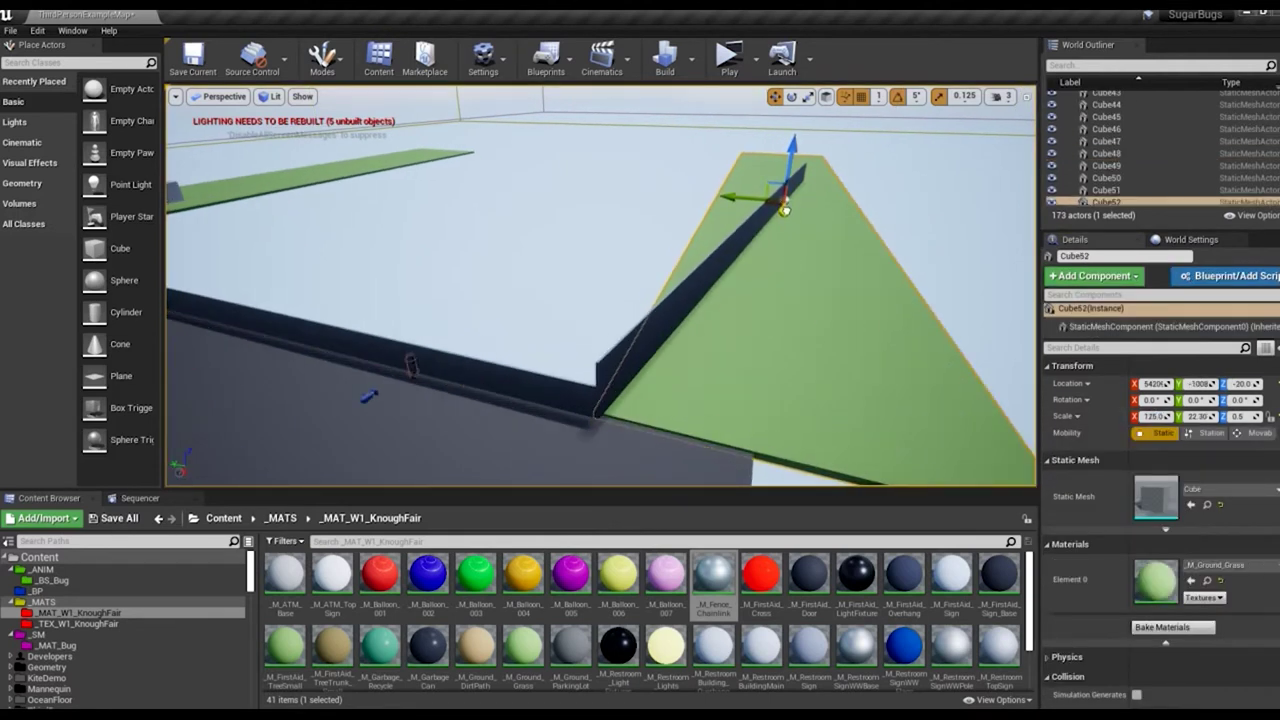
drag(784, 210, 790, 211)
click(222, 96)
click(215, 135)
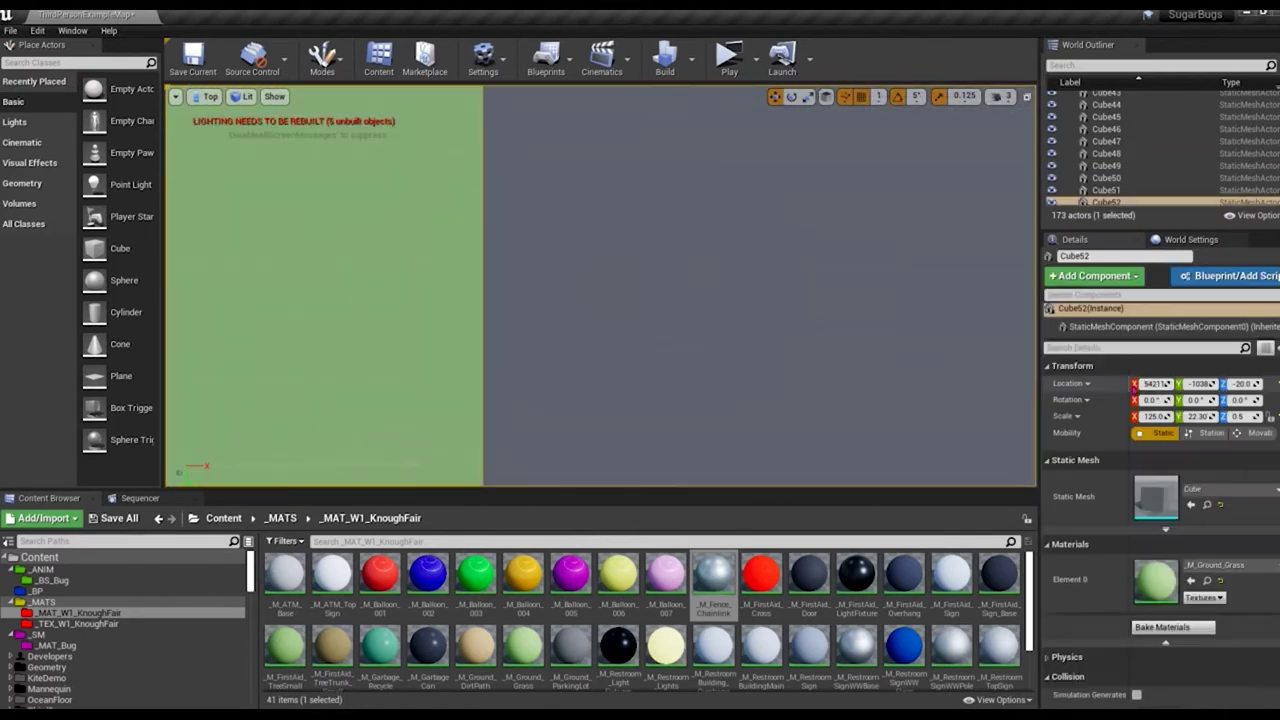
Step: Nudge Cube52's X location, stretch it to Scale Y 36.03, and Alt-drag a copy beside it
drag(1155, 383, 1086, 414)
mouse_move(1155, 383)
mouse_down()
mouse_move(1160, 399)
mouse_move(1130, 384)
mouse_up()
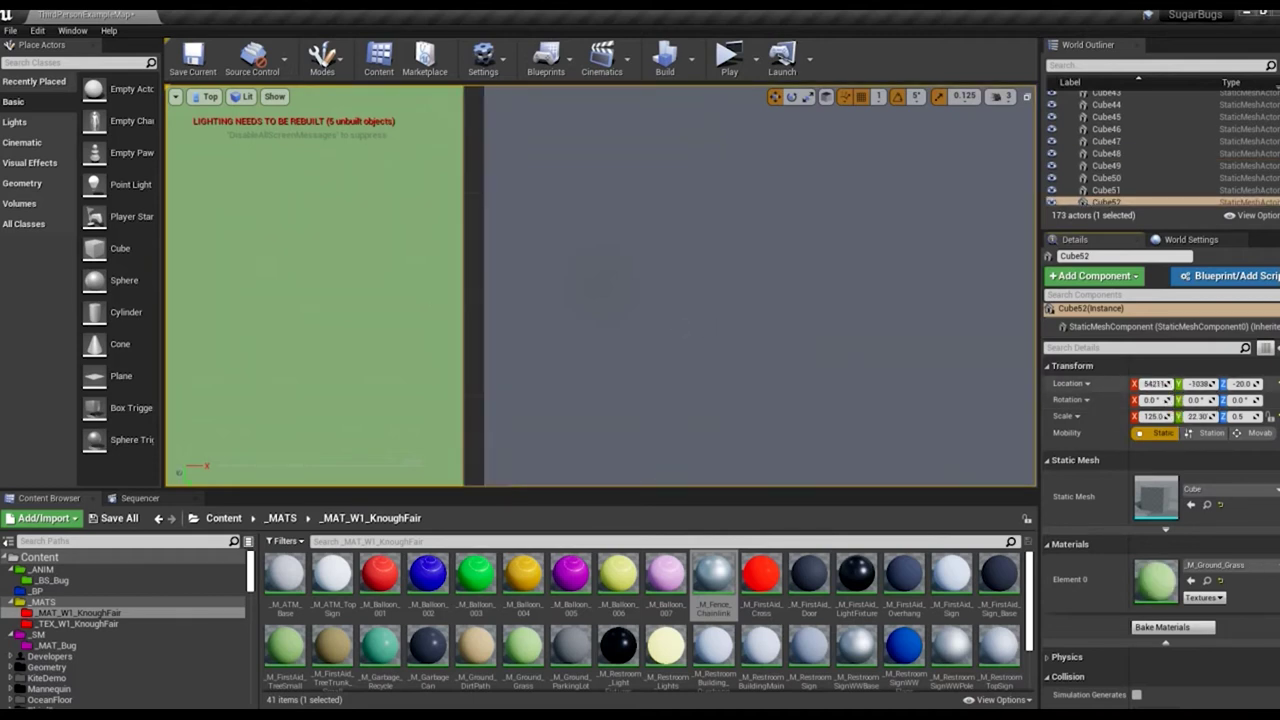
scroll(483, 289, down, 3)
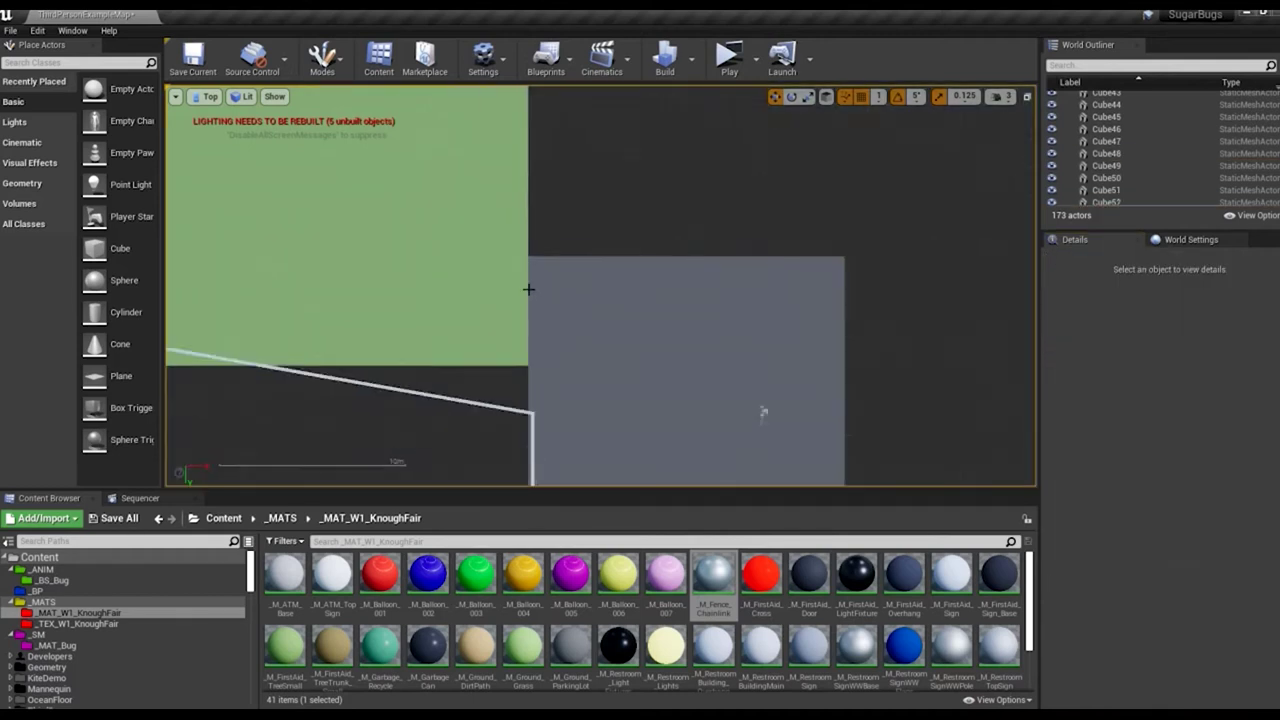
scroll(654, 214, down, 2)
drag(1197, 416, 1230, 416)
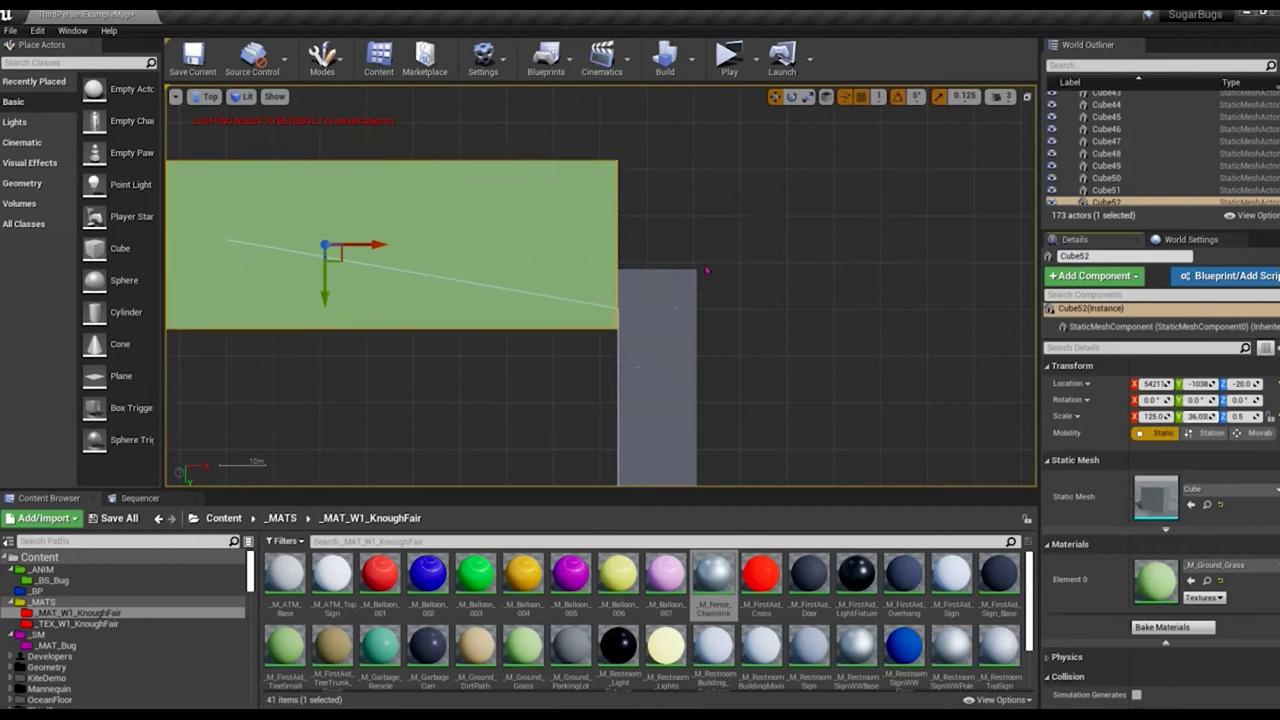
right_drag(633, 266, 895, 335)
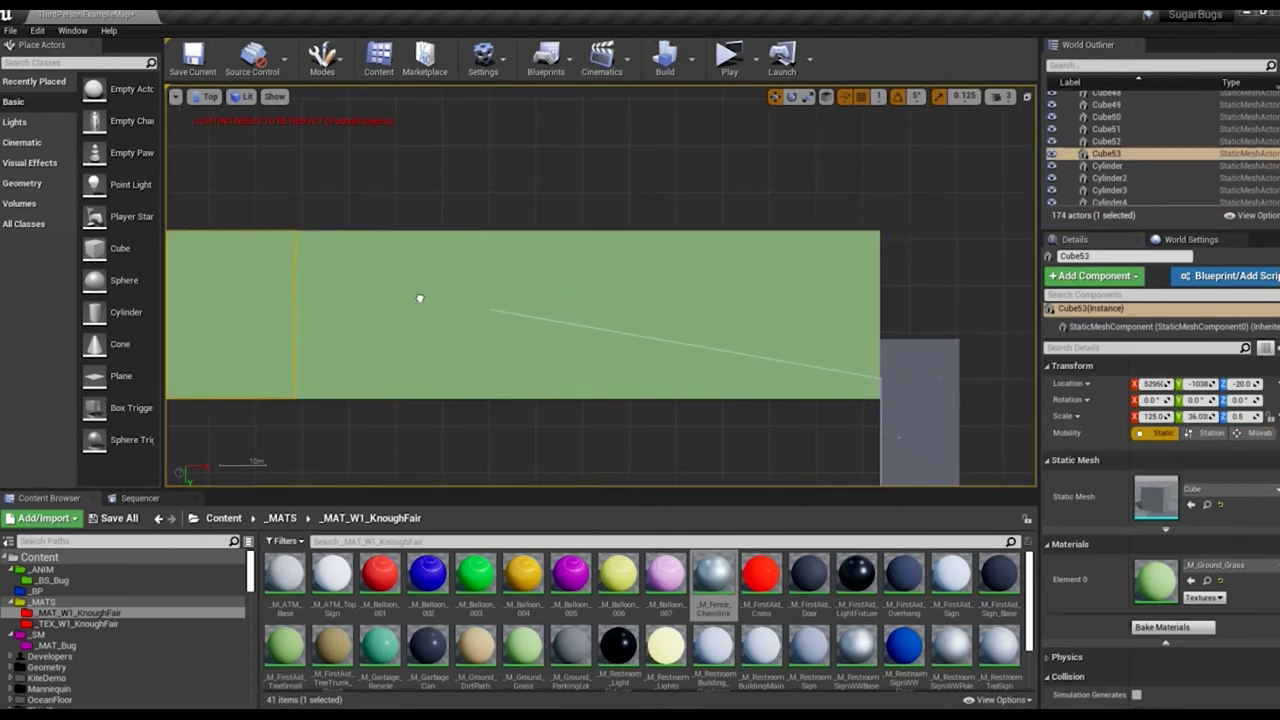
Step: Duplicate _M_Ground_DirtPath as _M_Ground_TrainDirt and apply it to both slabs
scroll(420, 298, up, 3)
ctrl+click(623, 346)
scroll(511, 240, down, 3)
mouse_move(475, 645)
mouse_down()
mouse_move(549, 640)
mouse_move(492, 646)
mouse_up()
click(525, 660)
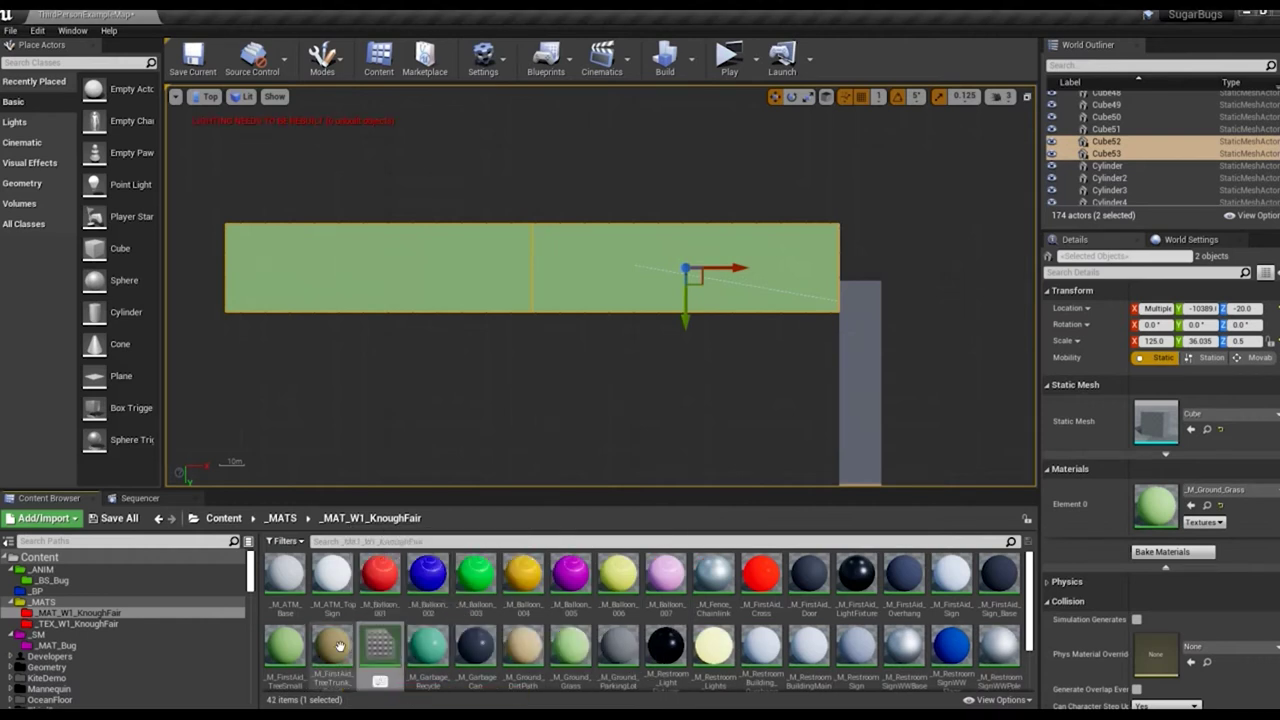
text(_TrainDir)
key(Return)
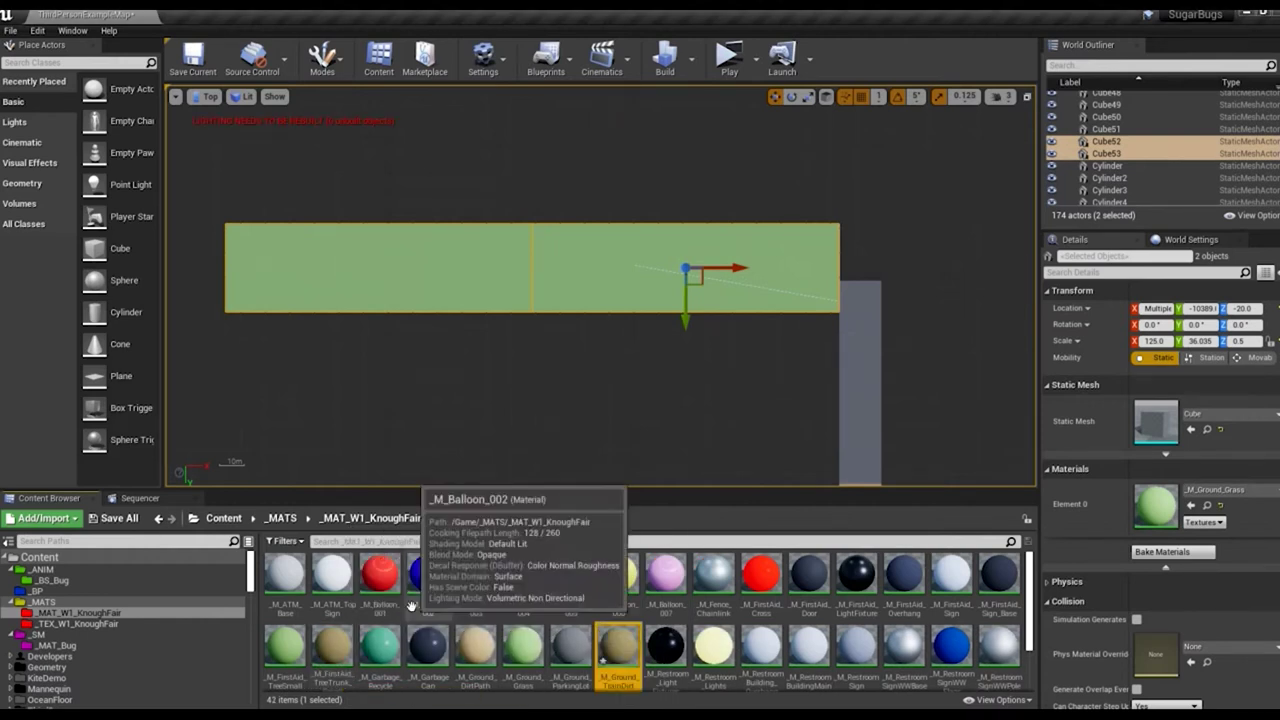
drag(618, 645, 1156, 505)
click(768, 412)
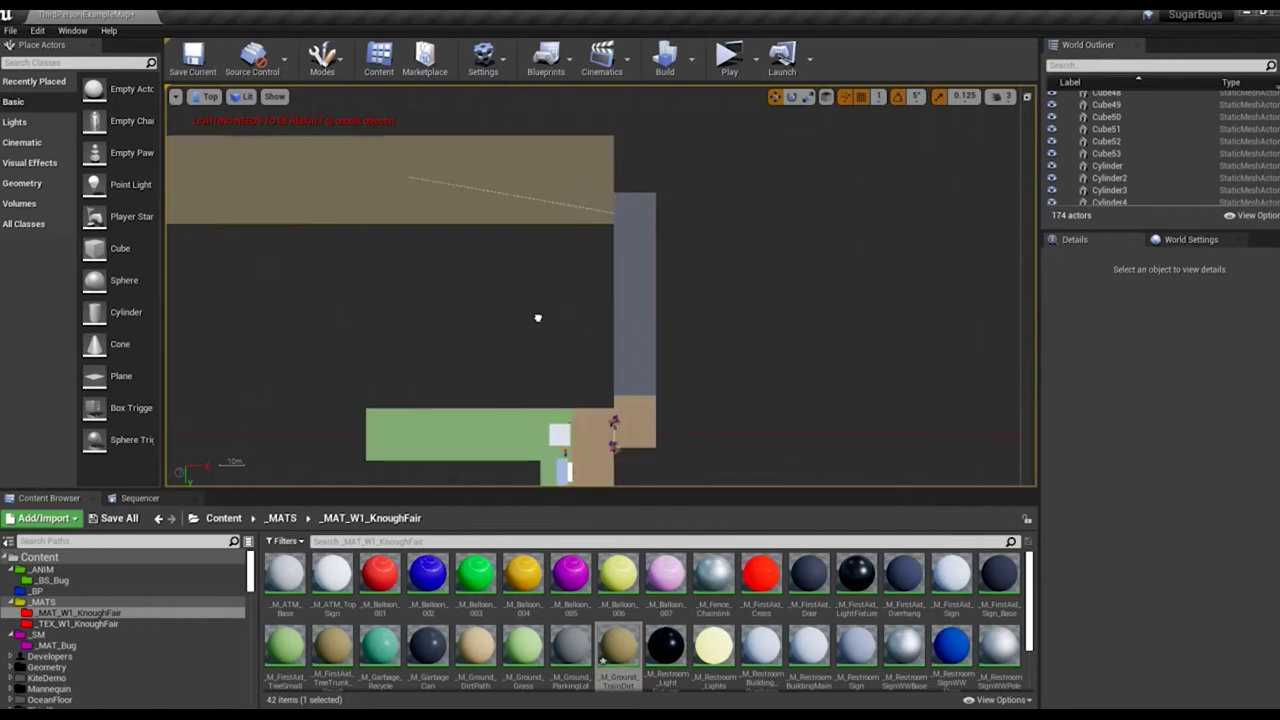
Step: Move Cube53 along Y, rotate it 10° on Z, and widen it to Scale X 150
click(573, 325)
scroll(371, 268, up, 5)
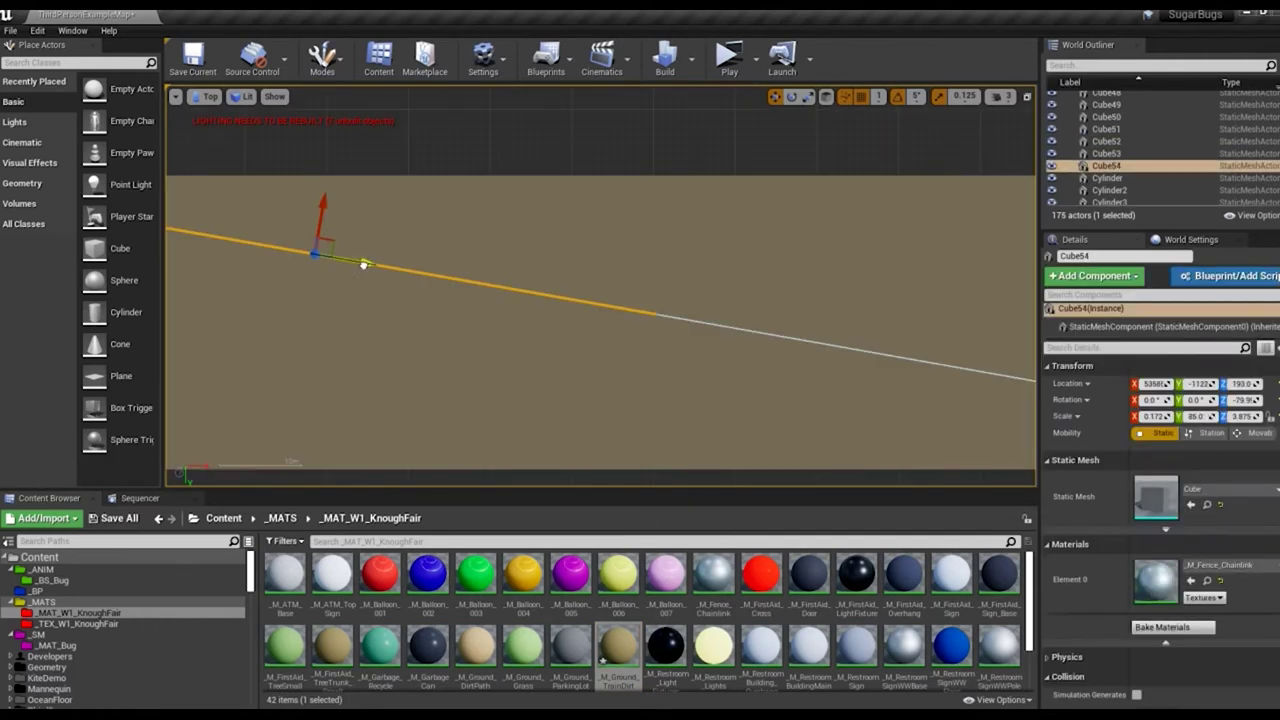
scroll(399, 316, down, 5)
scroll(435, 305, up, 3)
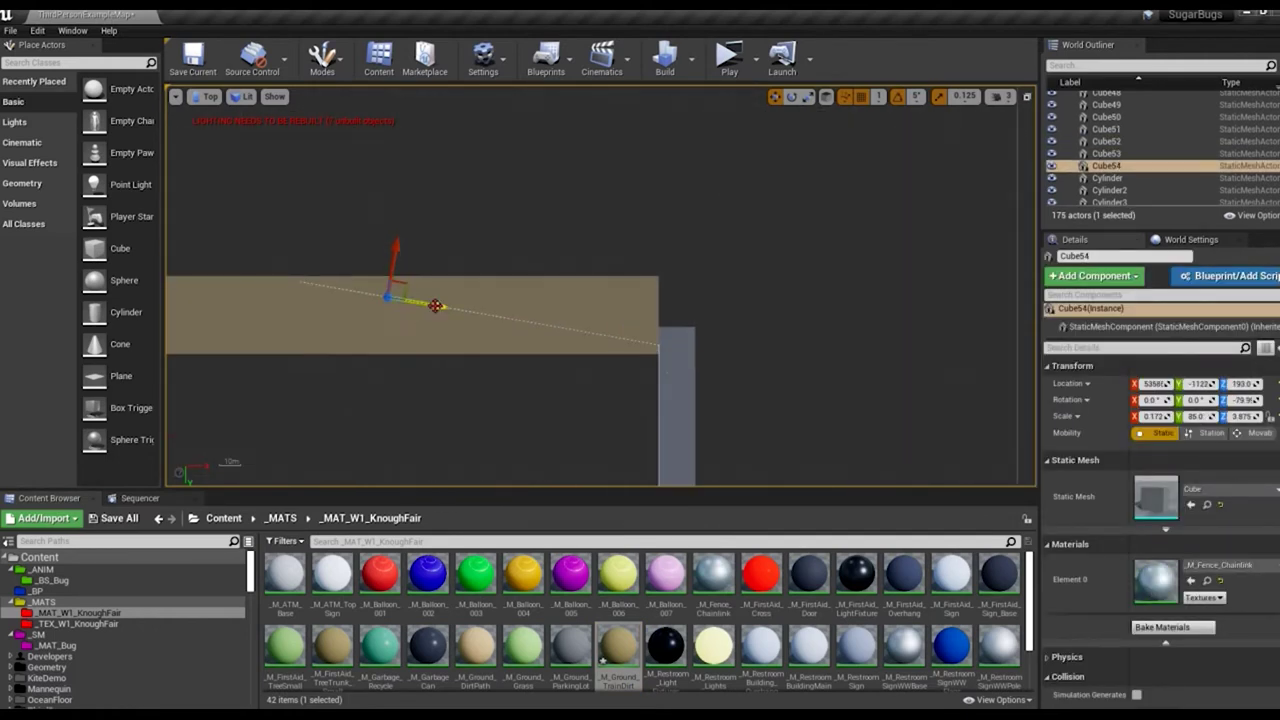
scroll(330, 333, down, 3)
click(330, 333)
drag(308, 360, 313, 340)
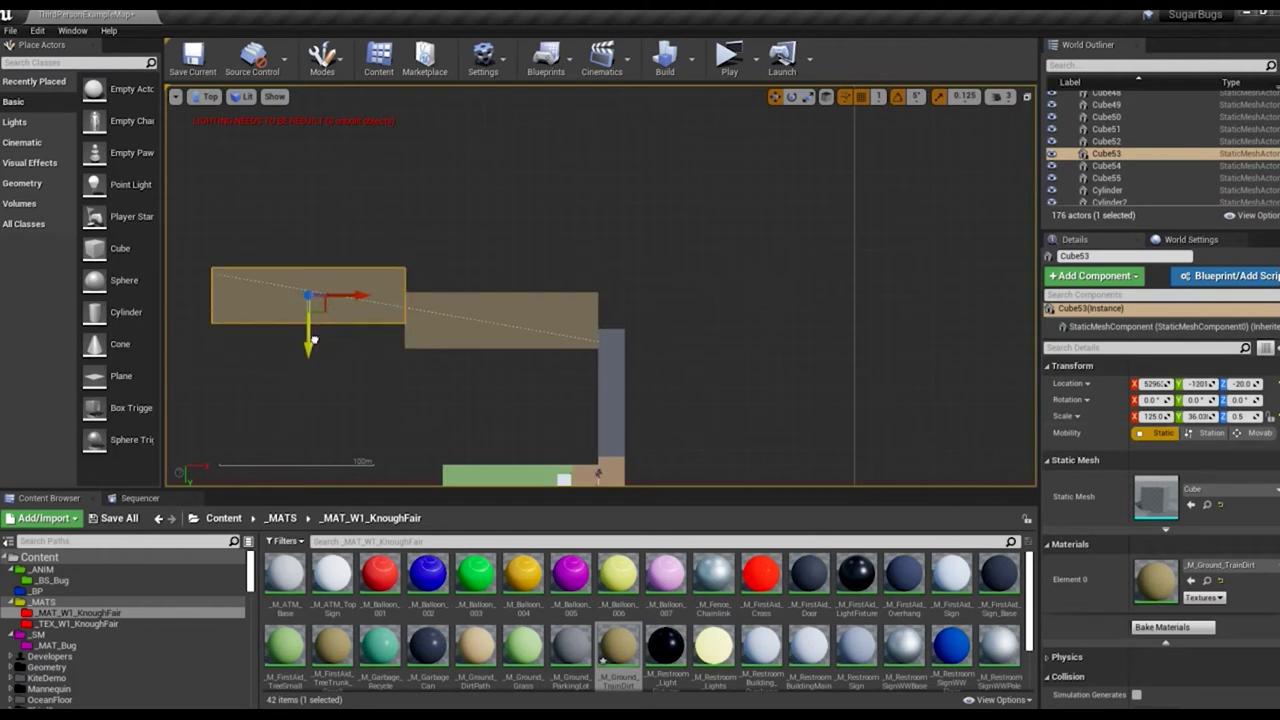
key(alt+g)
key(f)
drag(570, 300, 566, 320)
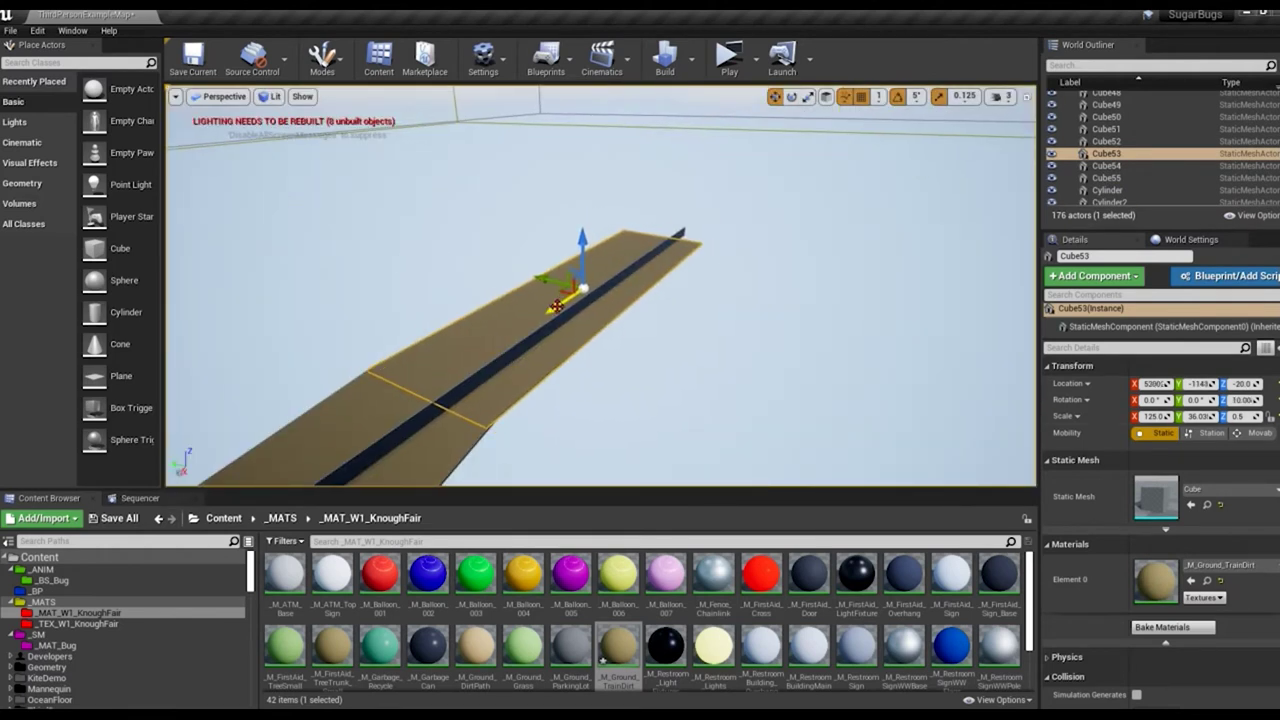
drag(1148, 418, 1152, 418)
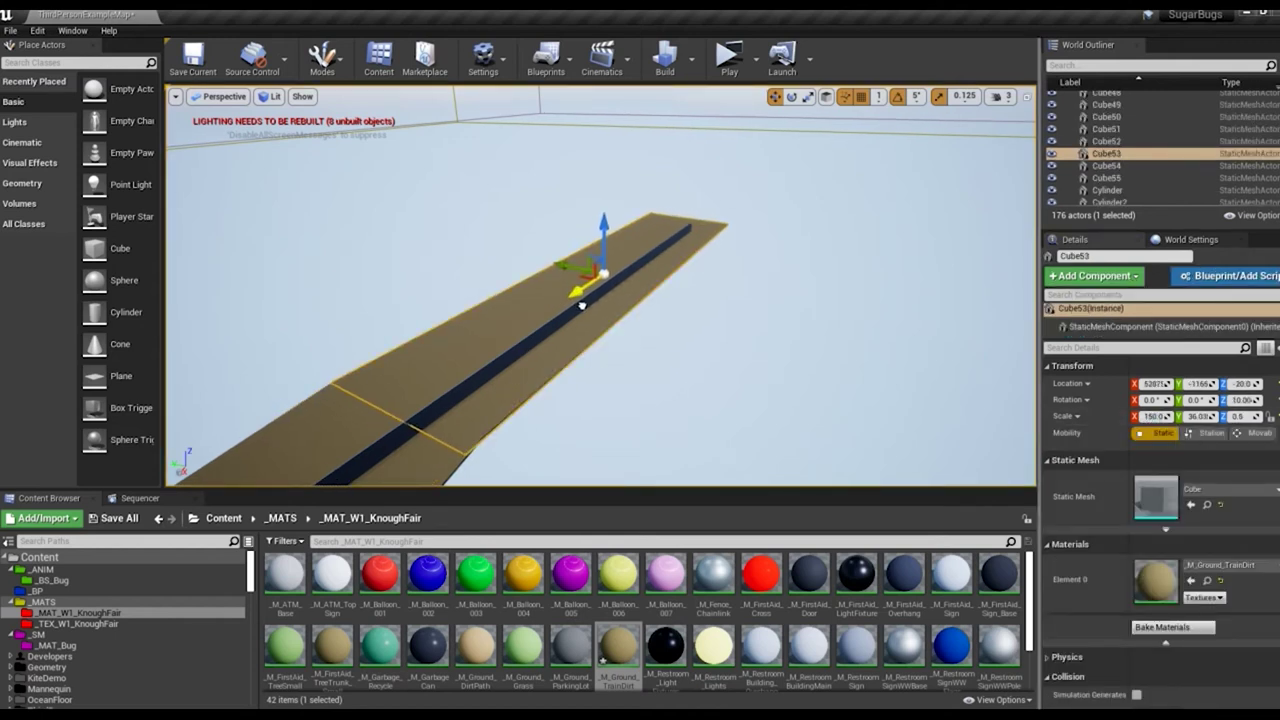
Step: Select curb strip Cube55 to lengthen it to Scale Y 100, checking it along the path
click(577, 306)
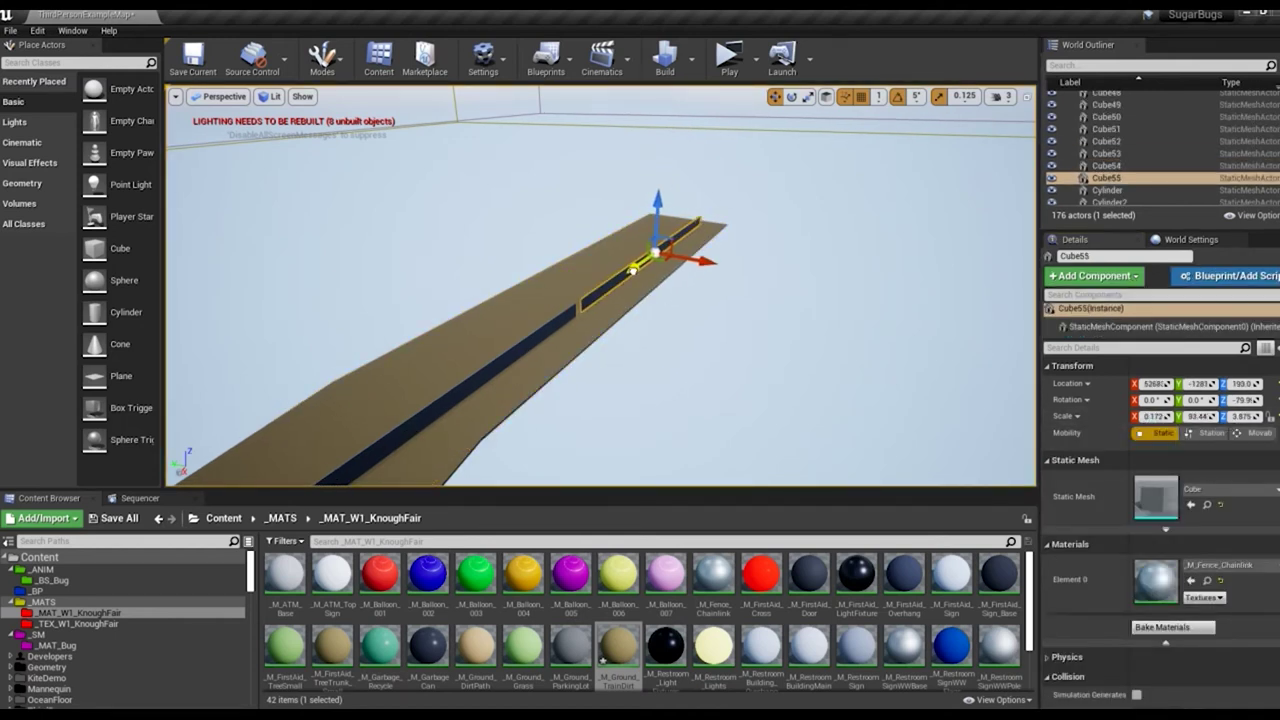
click(634, 351)
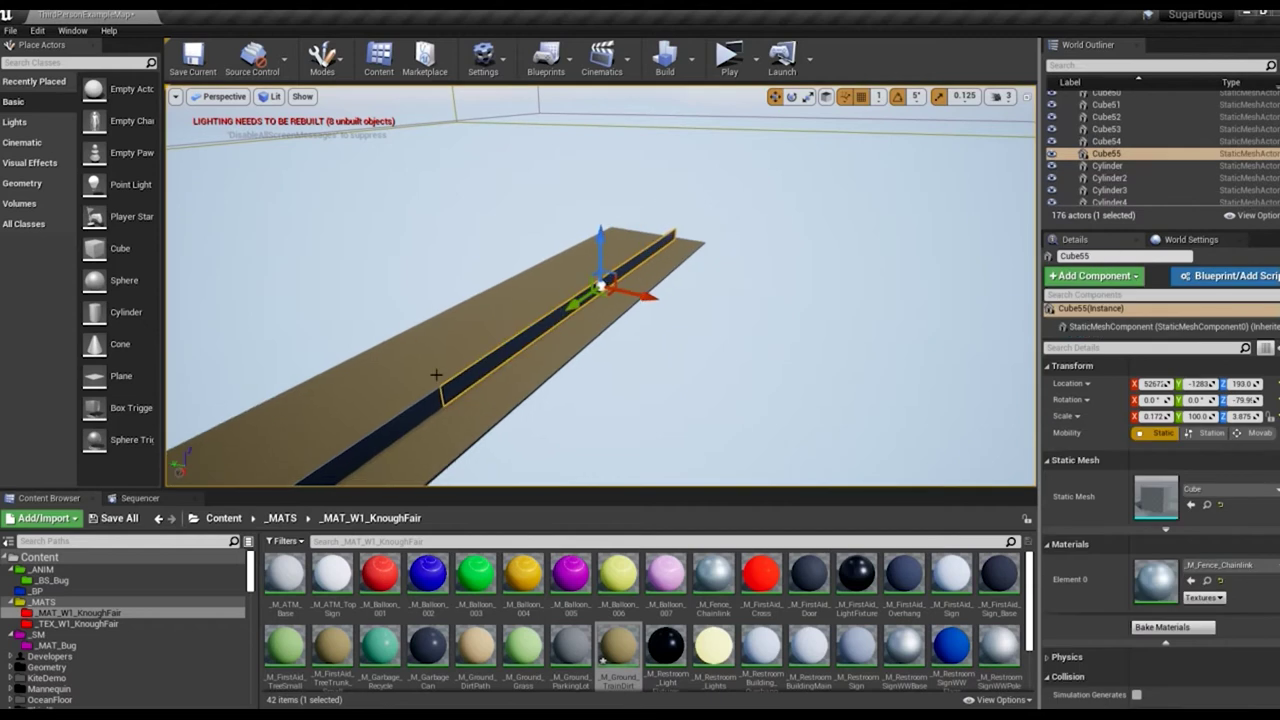
drag(634, 351, 476, 298)
click(476, 298)
click(643, 291)
click(463, 252)
drag(463, 252, 450, 357)
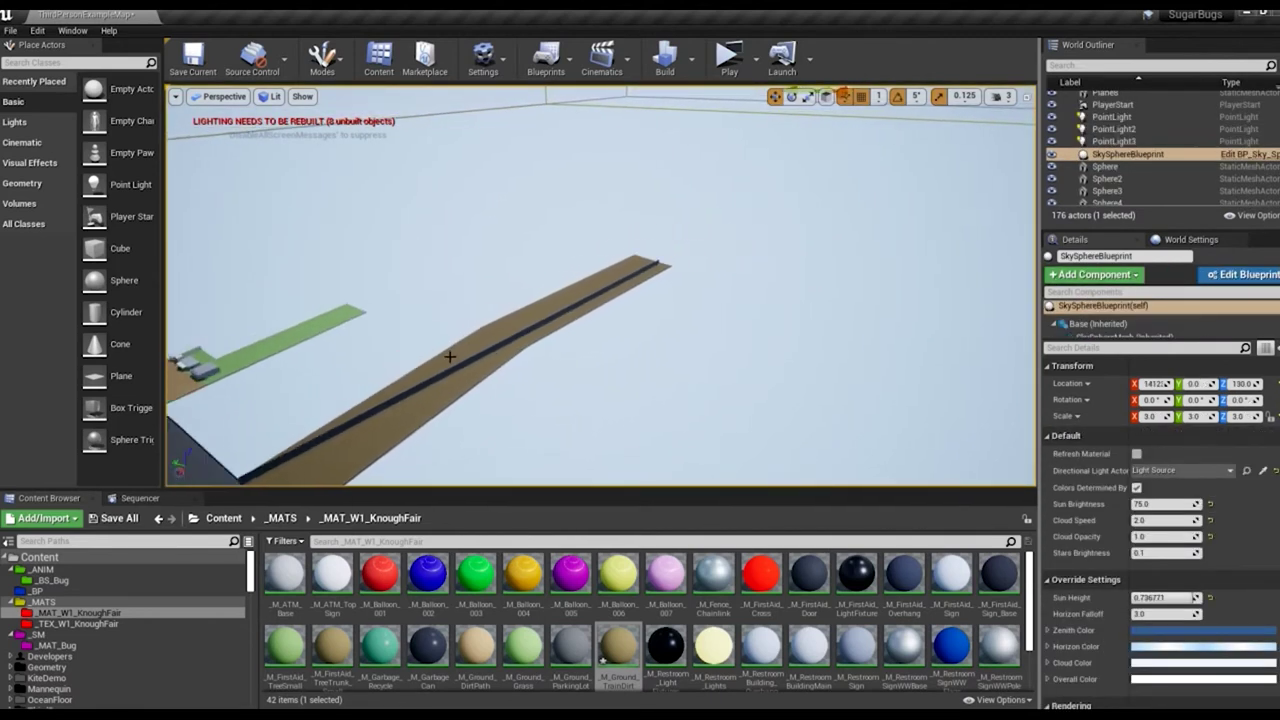
Step: Select the brown slab copies and keep only the new lower slab, Cube56, selected
scroll(450, 357, down, 3)
click(450, 357)
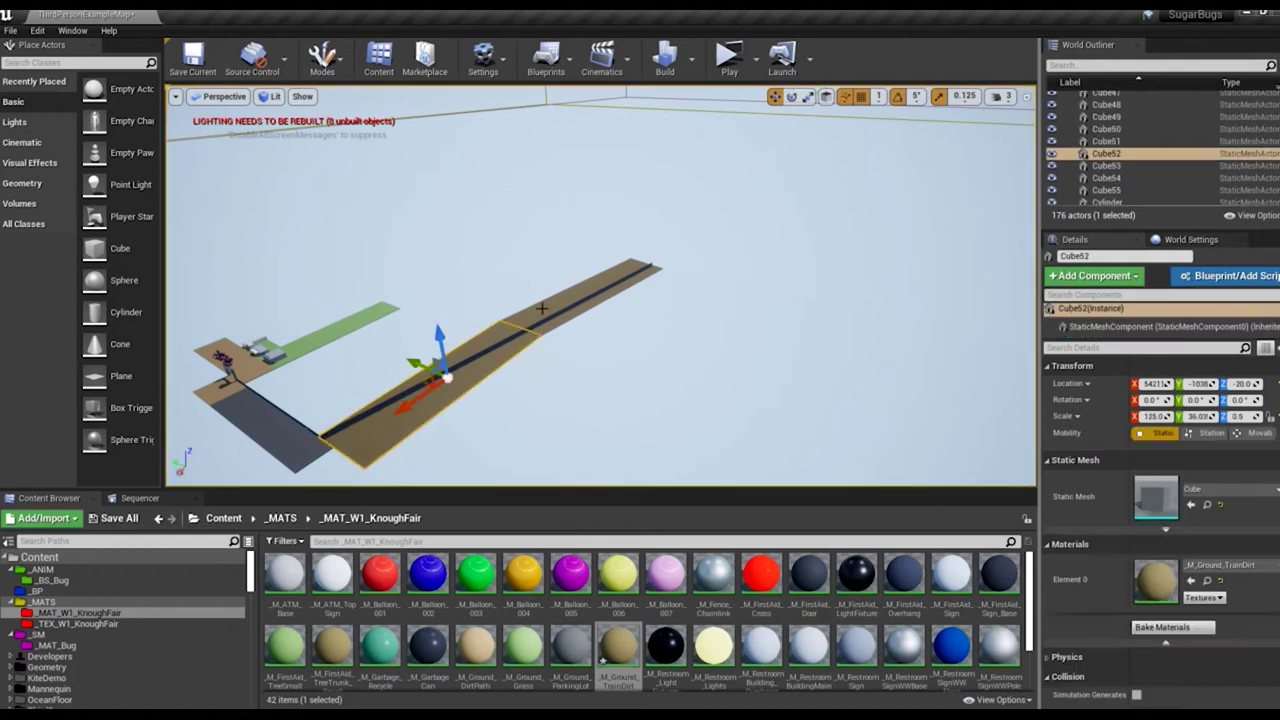
ctrl+click(594, 343)
click(517, 400)
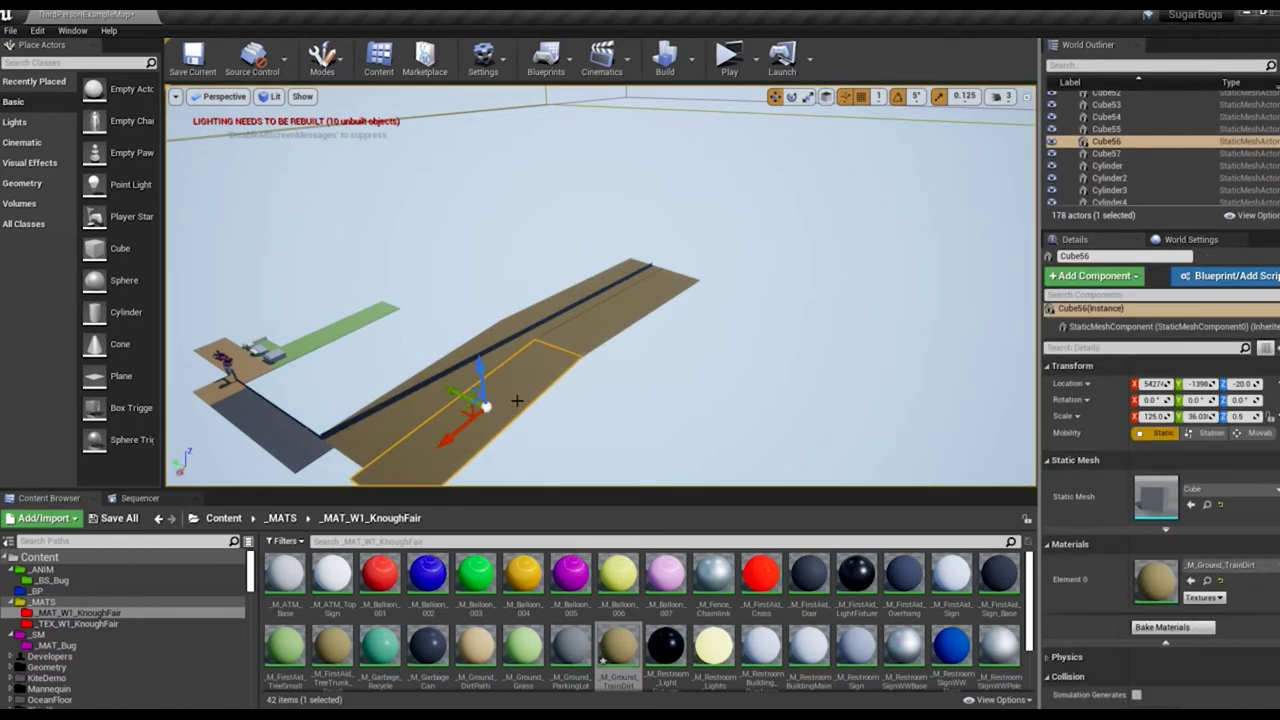
click(647, 361)
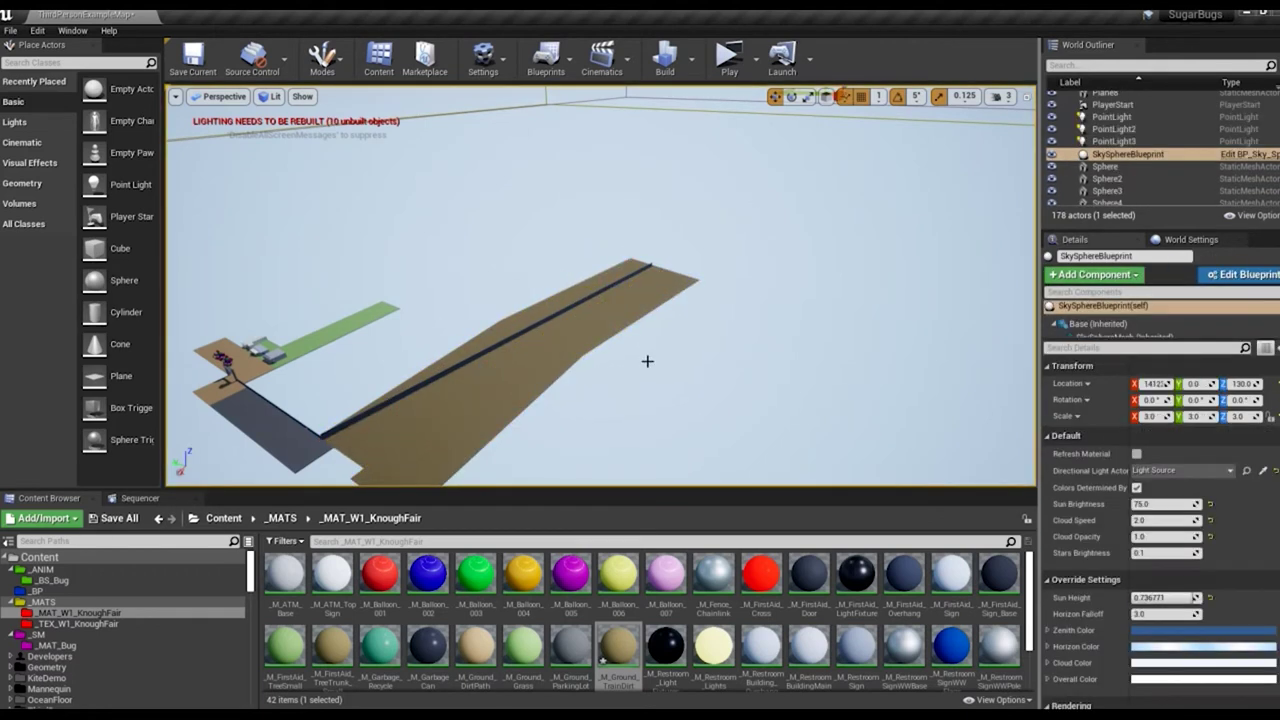
click(550, 364)
ctrl+click(600, 335)
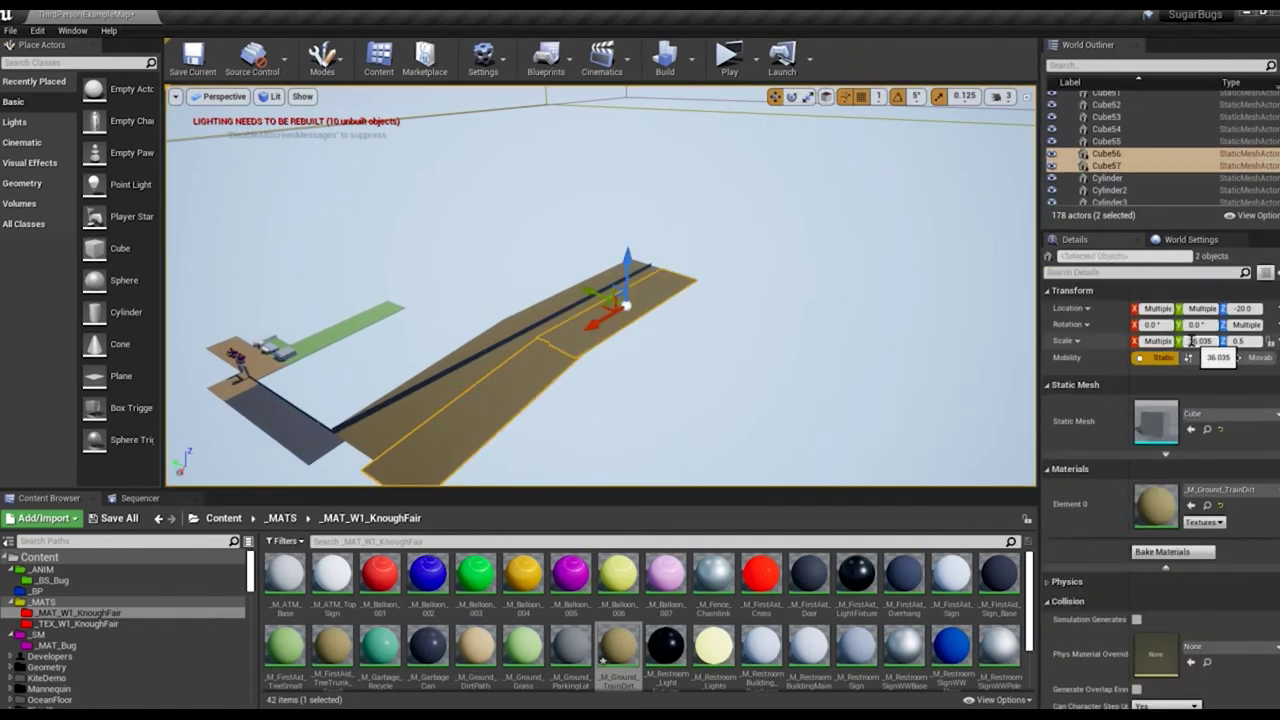
click(505, 410)
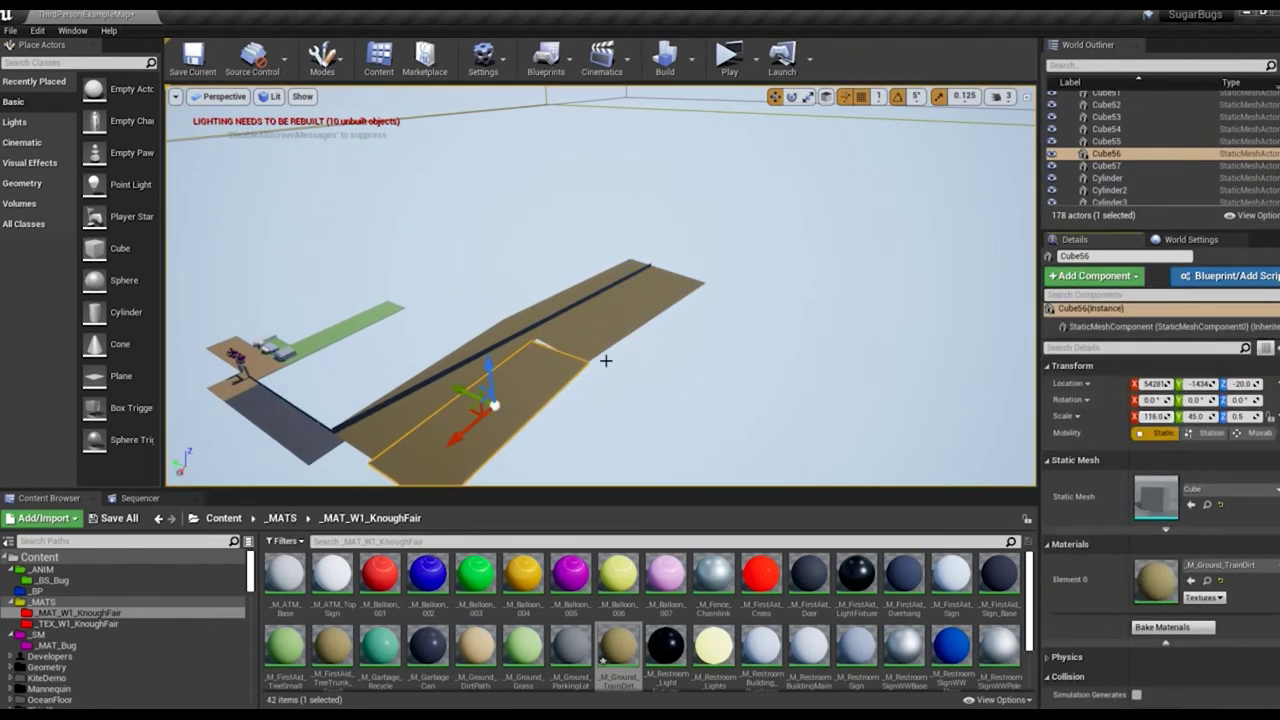
Step: Check the new slab's placement in the Top and Perspective views
key(alt+j)
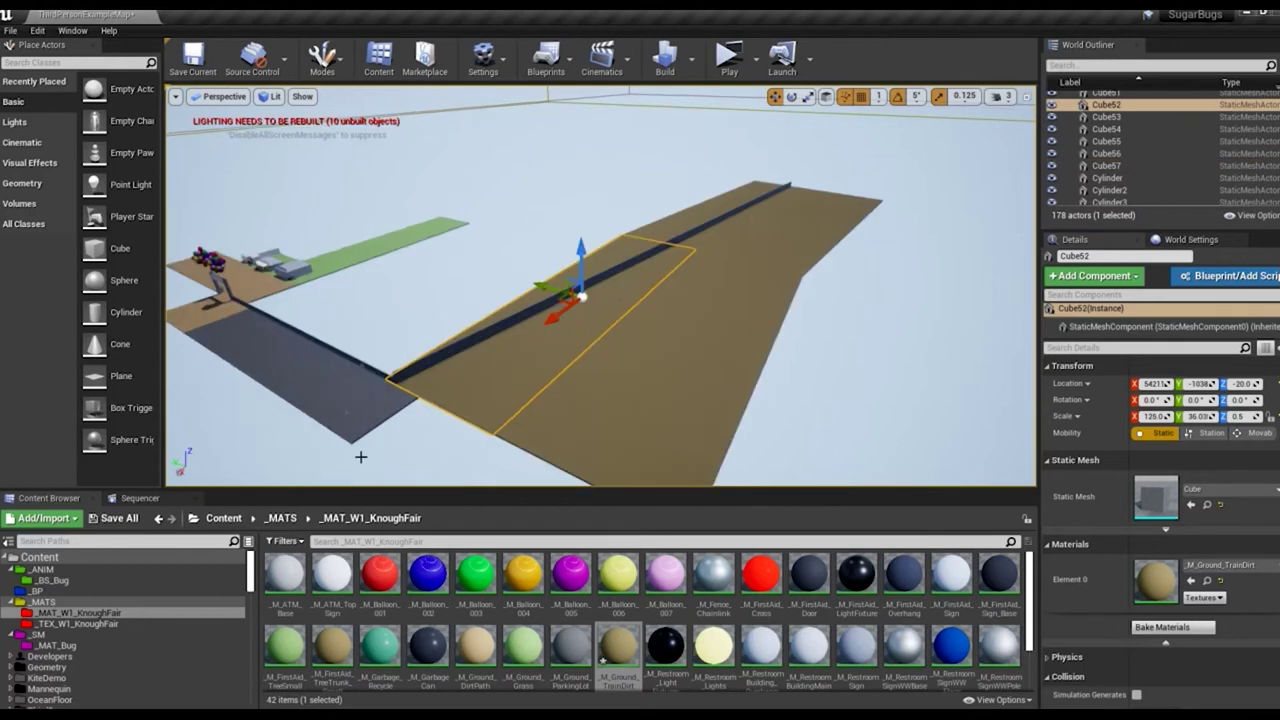
scroll(201, 181, down, 2)
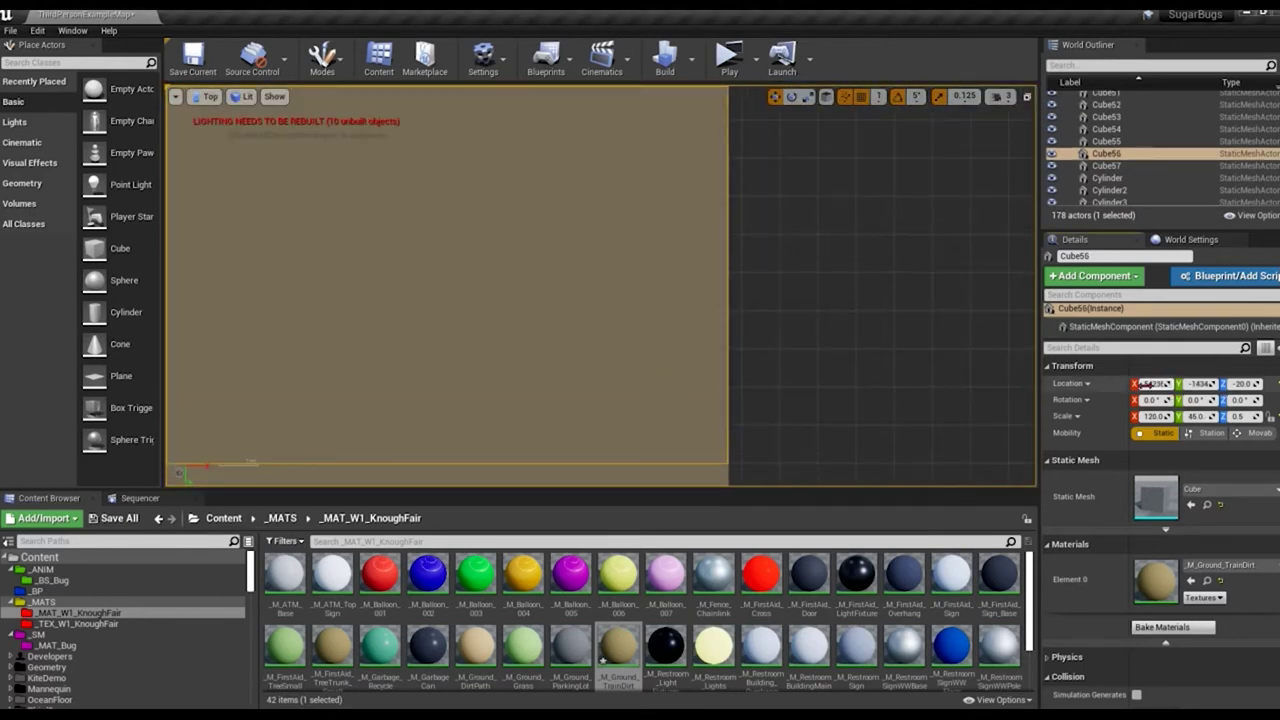
click(886, 366)
key(alt+g)
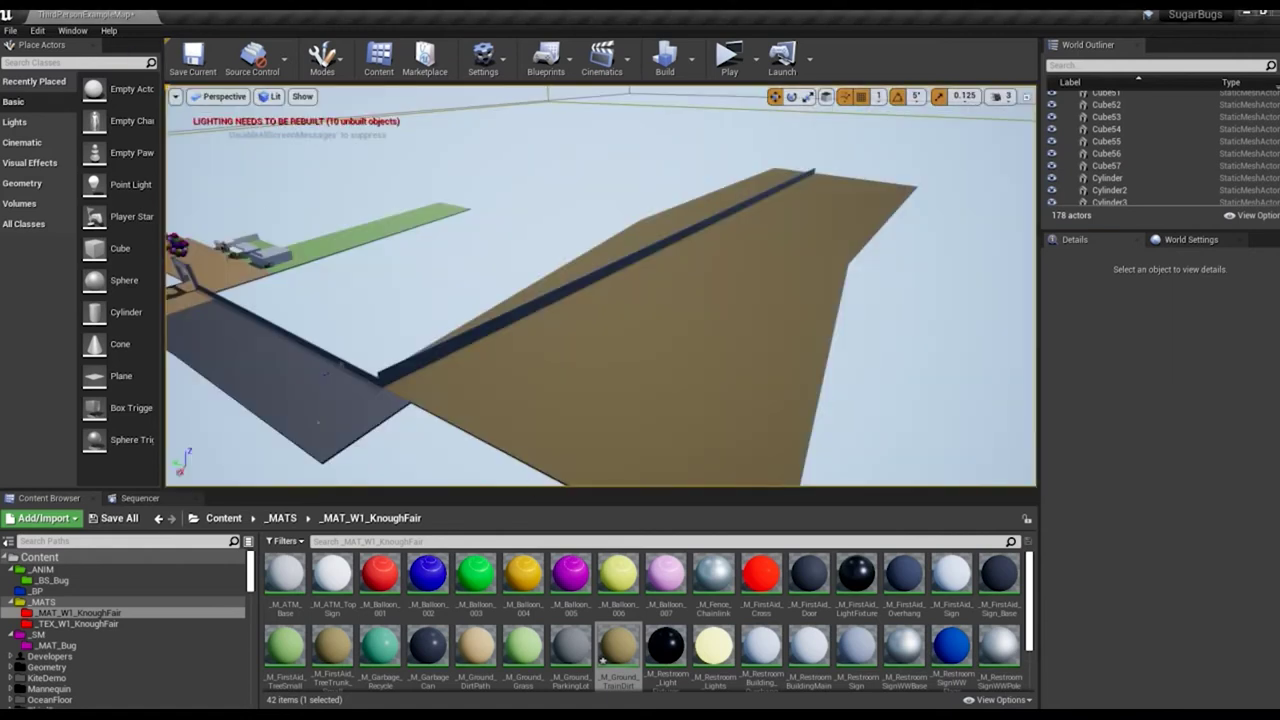
click(753, 423)
click(886, 403)
right_drag(495, 338, 495, 338)
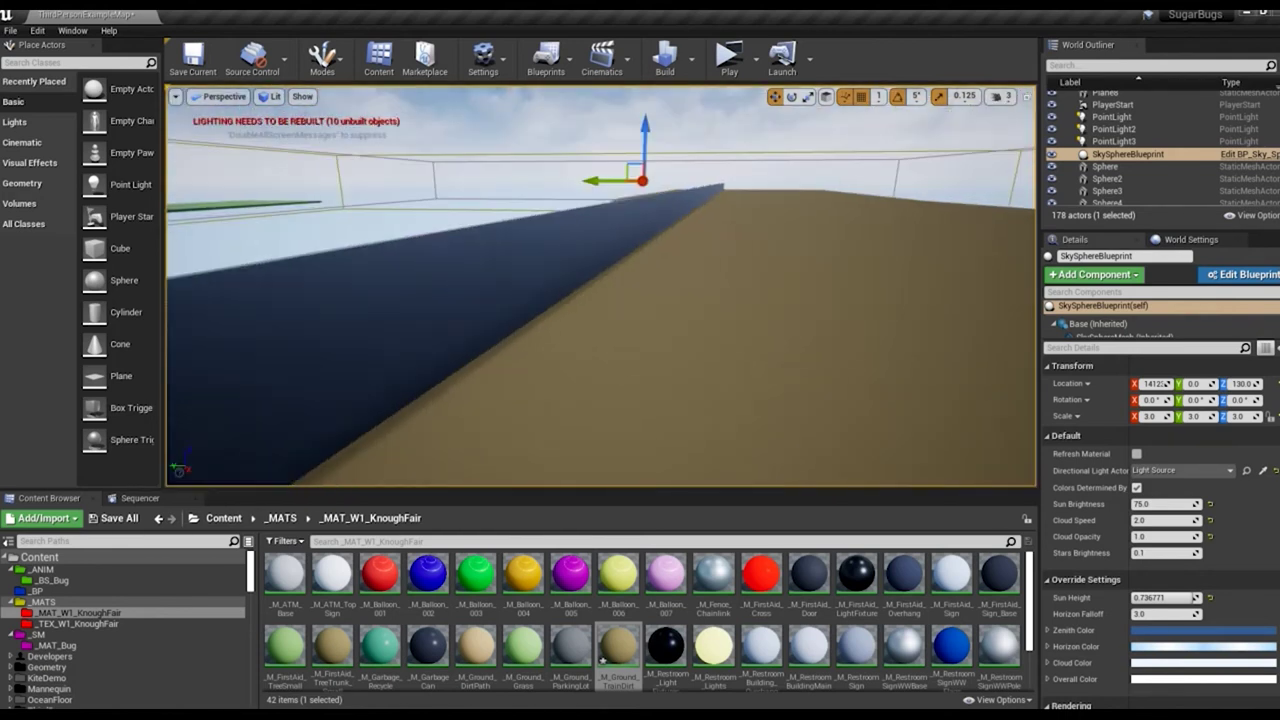
Step: Set the wall's length along the slope, trying 75 and 50 before settling on 35
right_drag(657, 403, 657, 403)
click(657, 403)
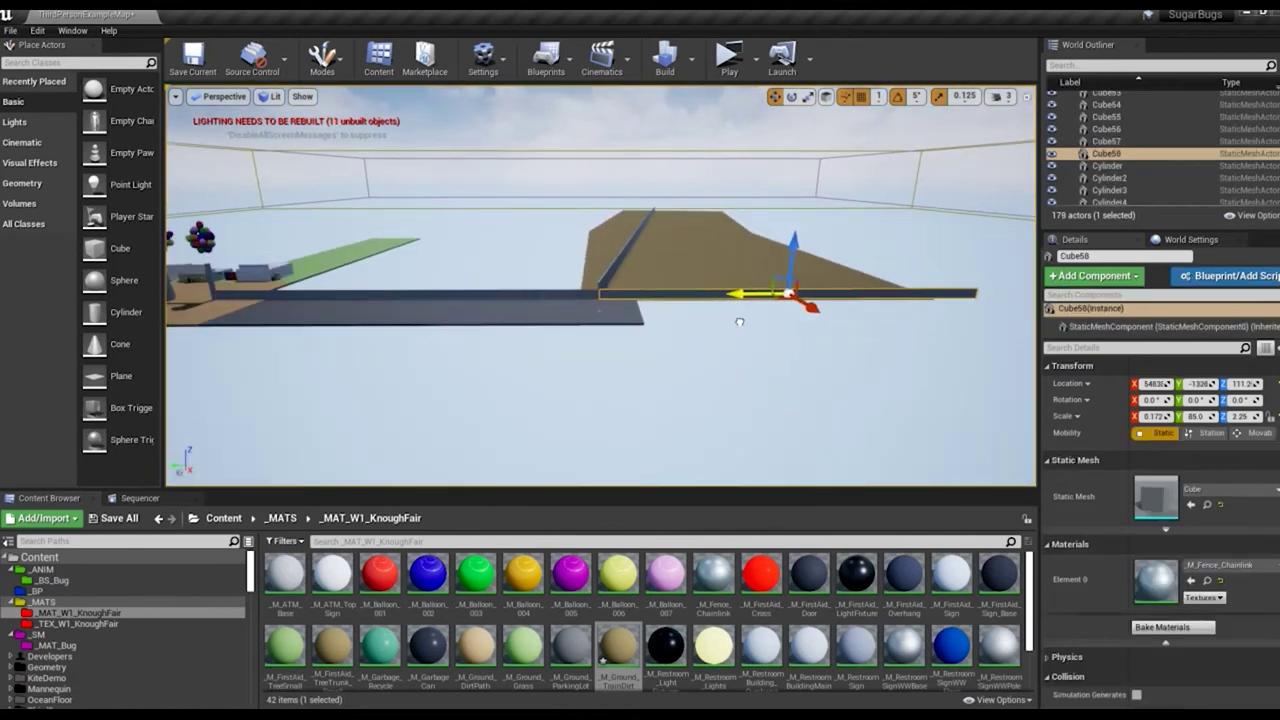
key(f)
click(1000, 96)
right_drag(600, 300, 557, 292)
key(Return)
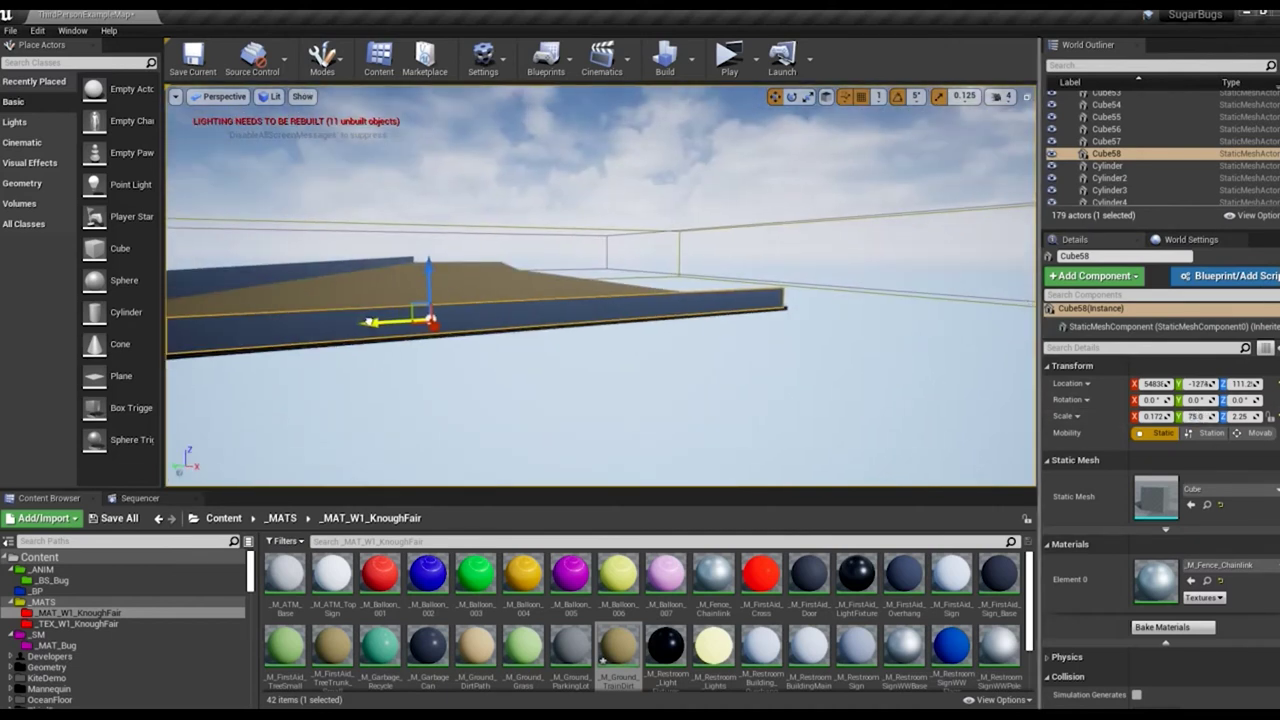
key(f)
key(Return)
drag(548, 252, 525, 262)
right_drag(560, 265, 899, 252)
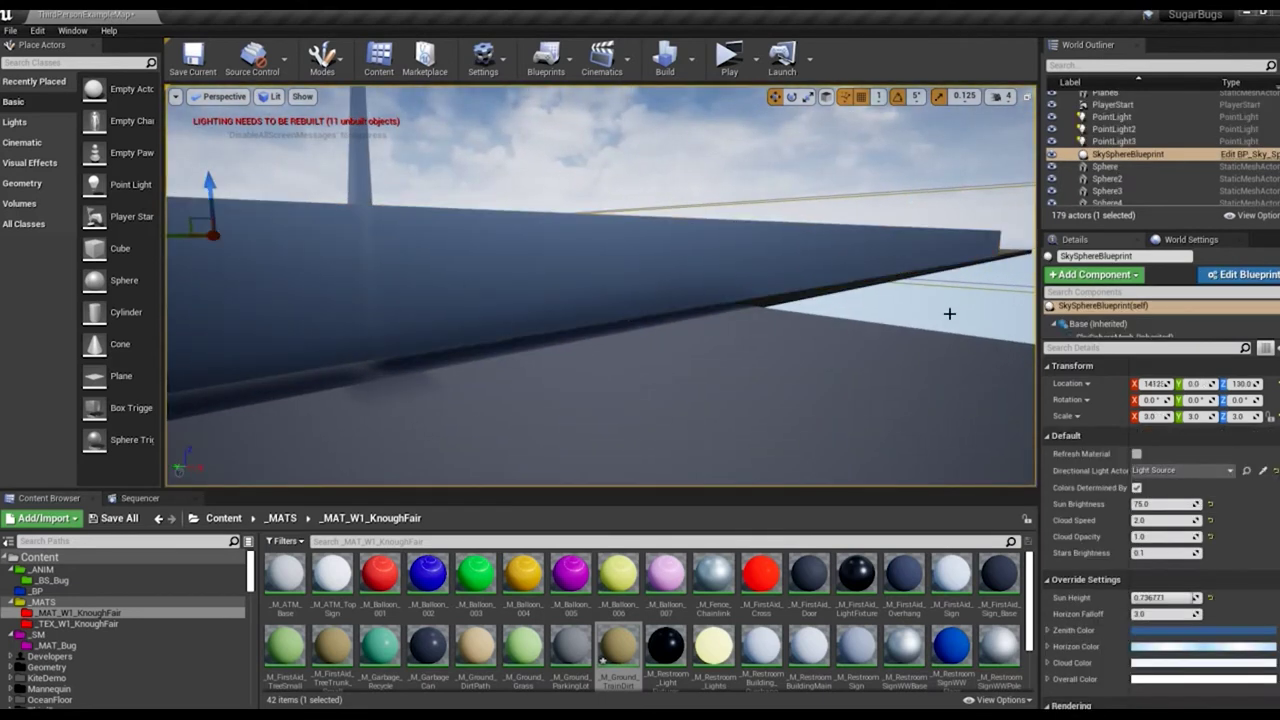
right_drag(951, 305, 951, 305)
click(1197, 416)
text(35)
key(Return)
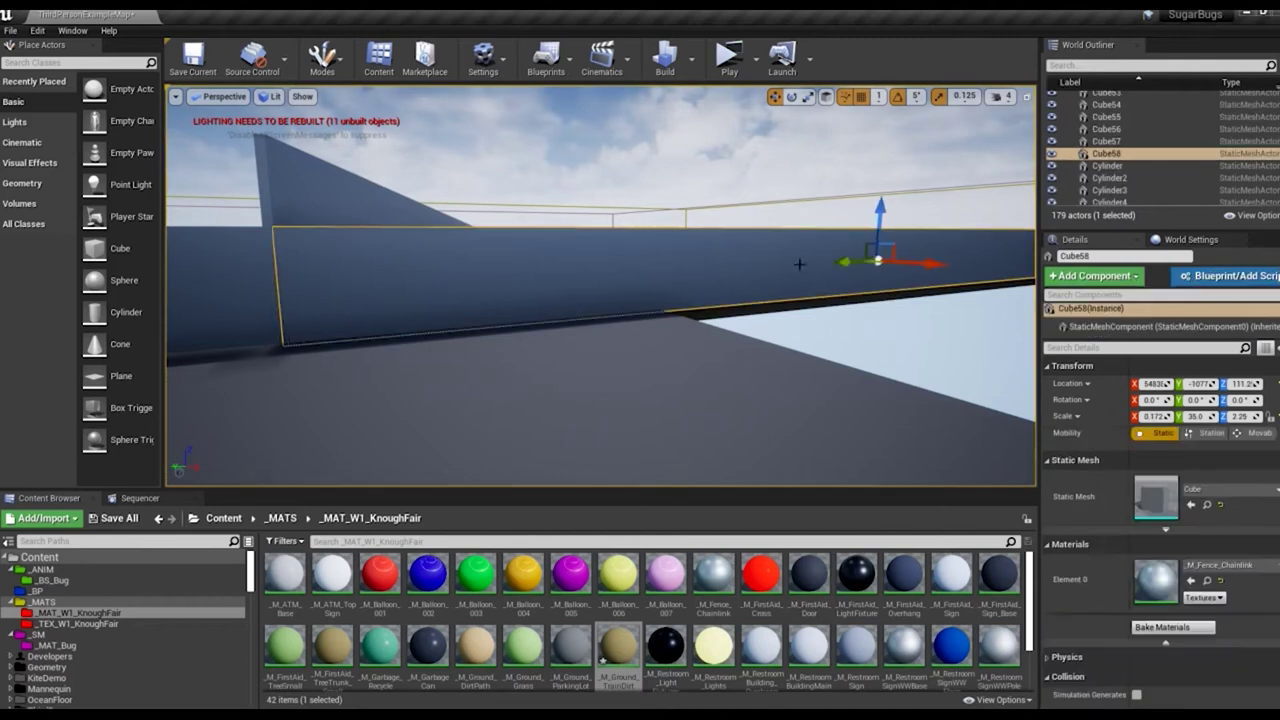
Step: Inspect the floor slabs in Top and Perspective views, then select long wall Cube58
click(680, 251)
click(540, 263)
click(409, 303)
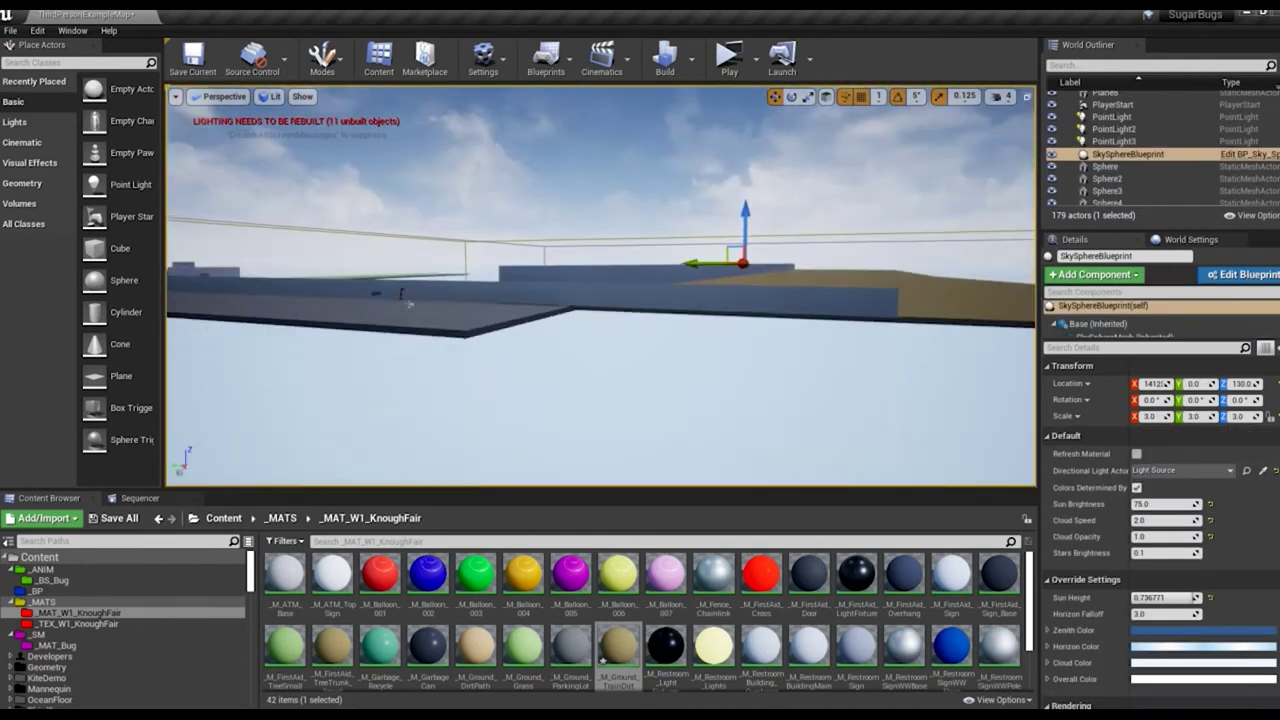
right_drag(409, 303, 600, 330)
click(748, 346)
ctrl+click(691, 401)
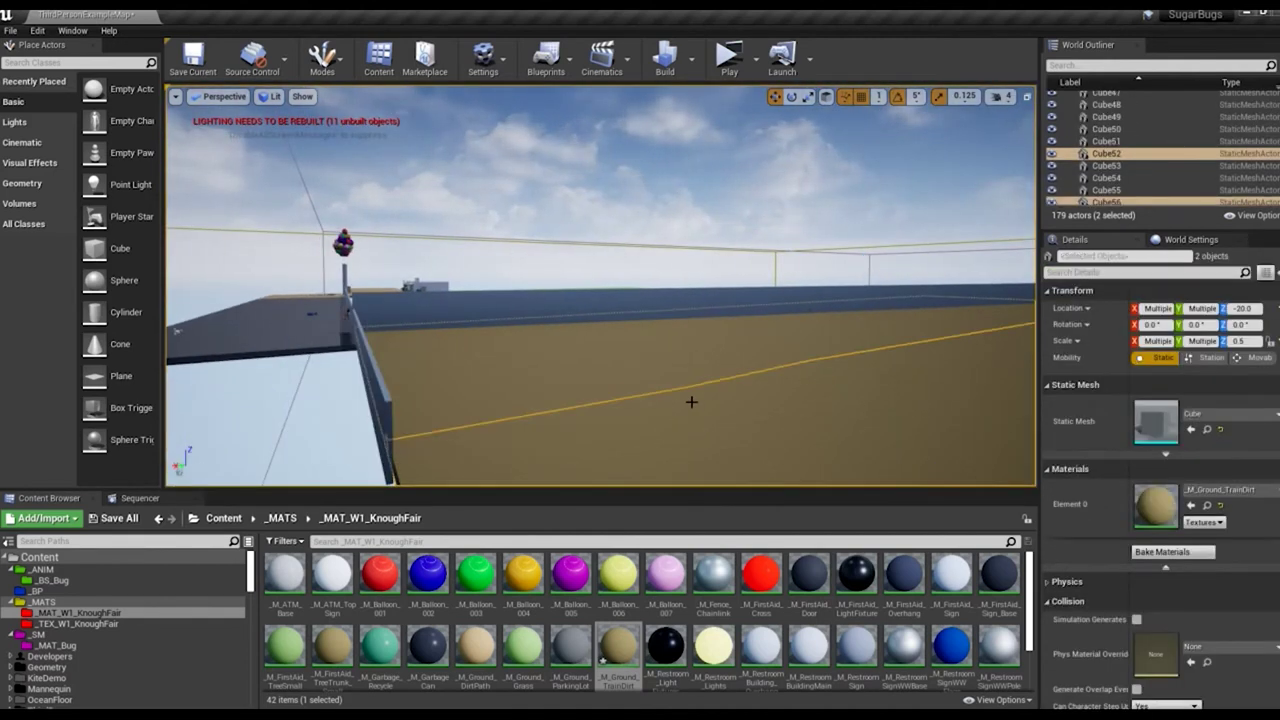
key(f)
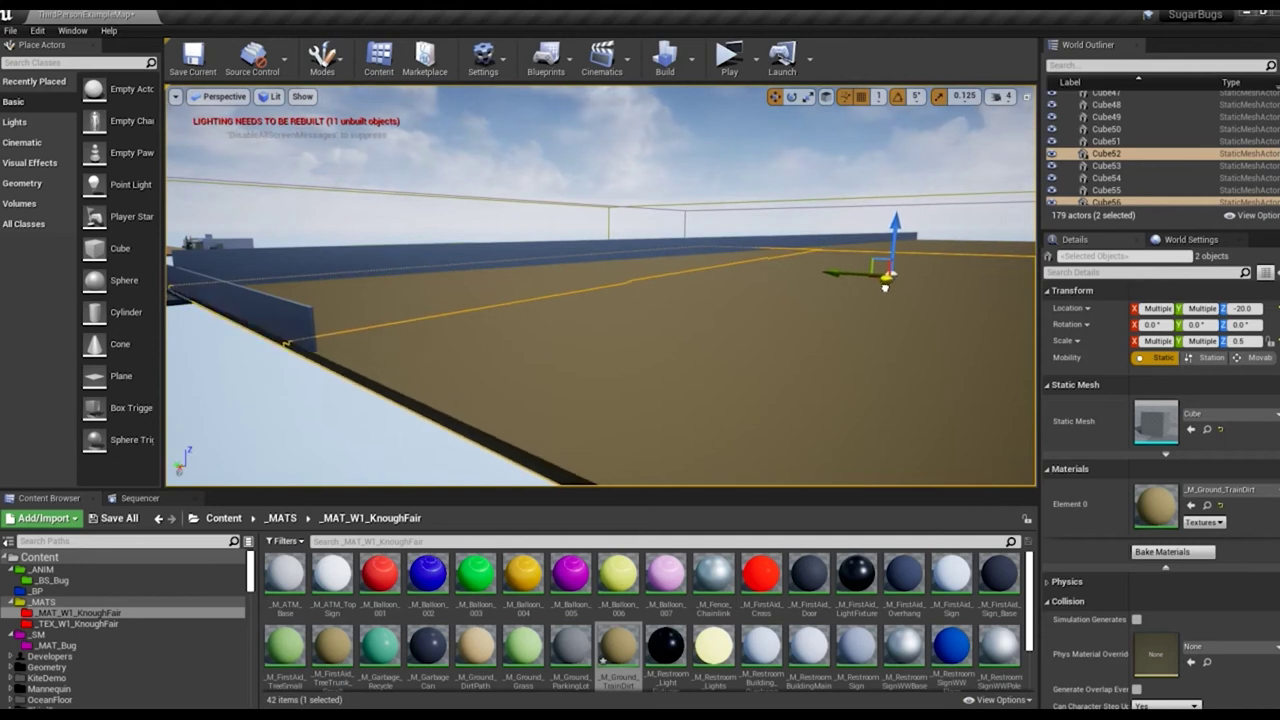
key(alt+j)
scroll(406, 245, up, 5)
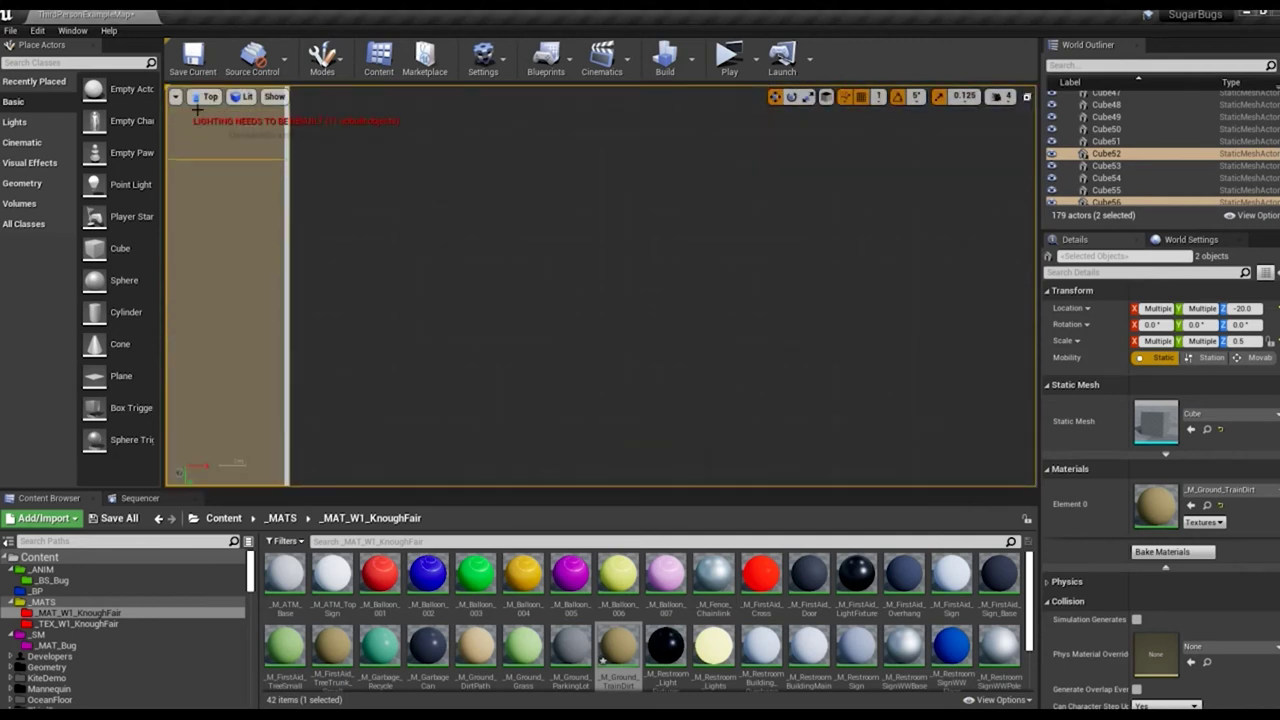
click(197, 110)
key(alt+g)
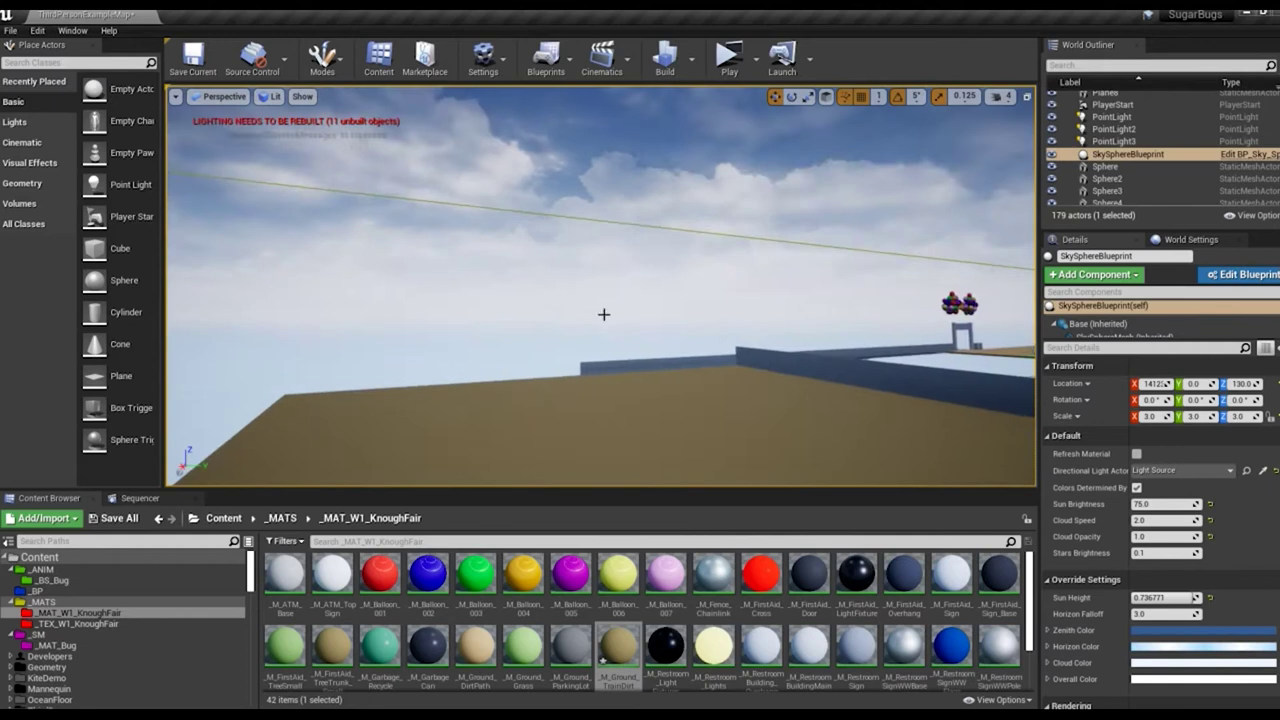
click(857, 337)
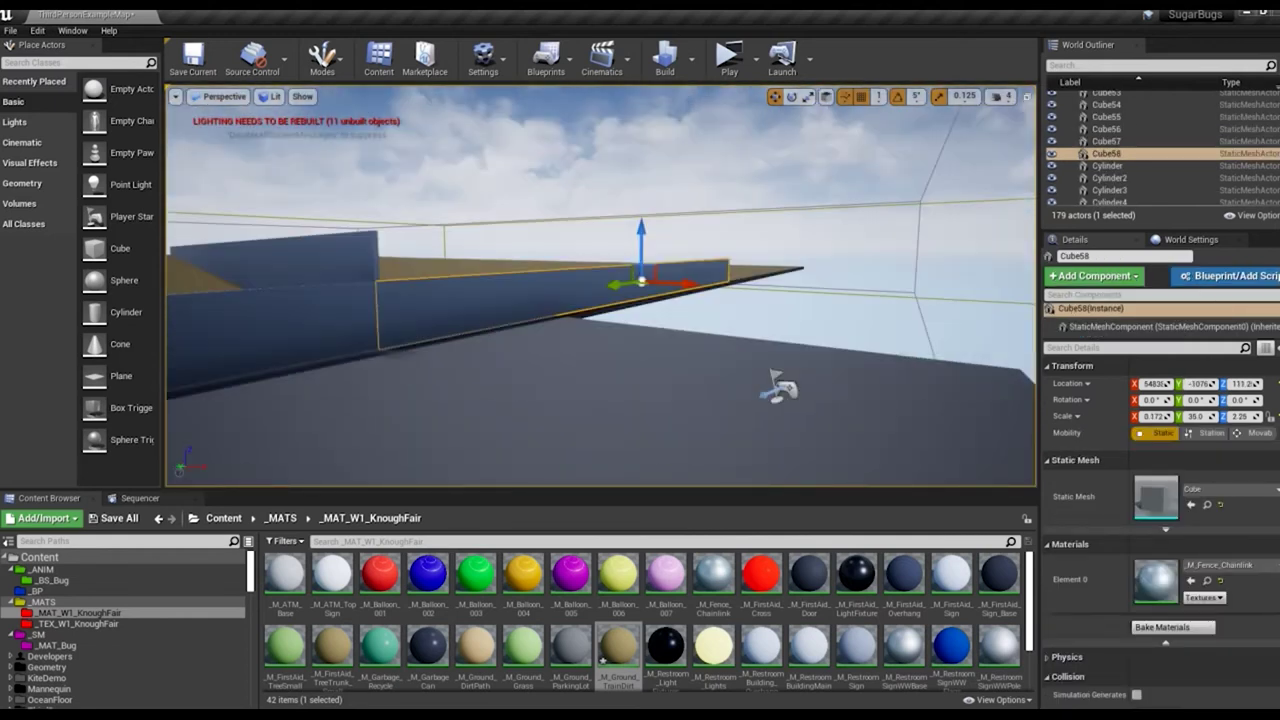
Step: Playtest the level, running the character across the sandy slope toward the balloons
click(729, 55)
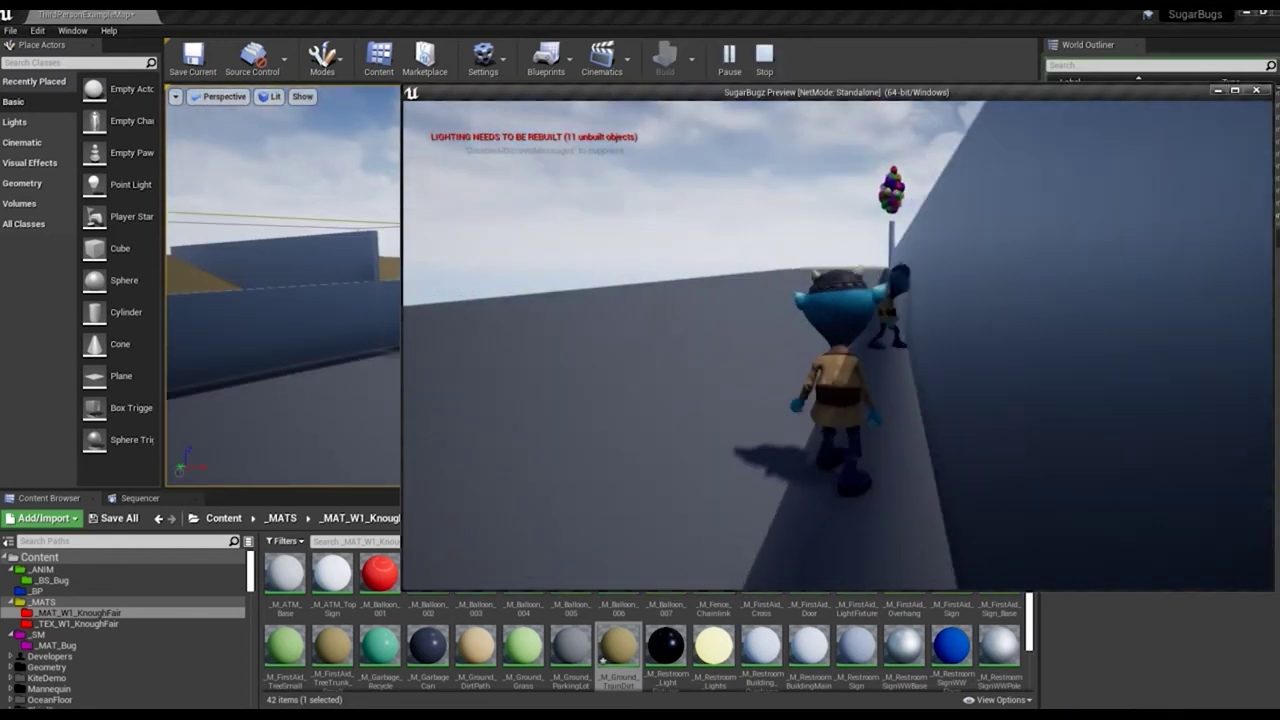
key(w)
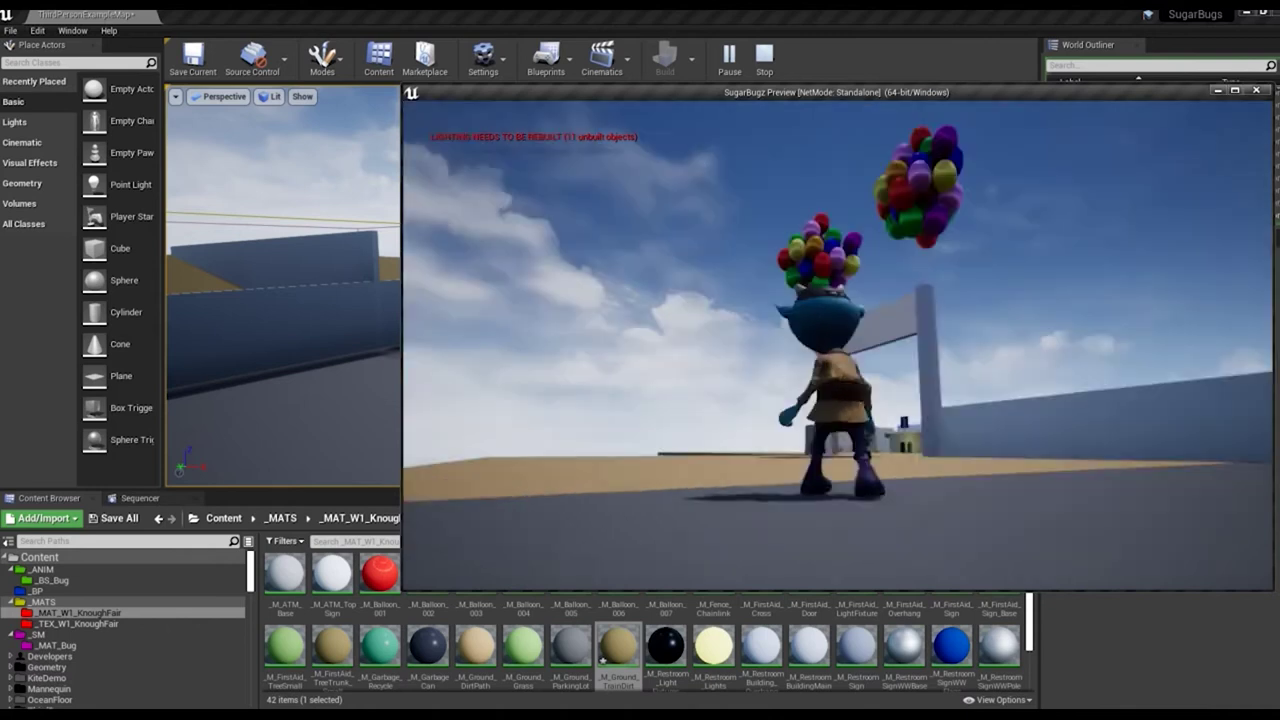
key(w)
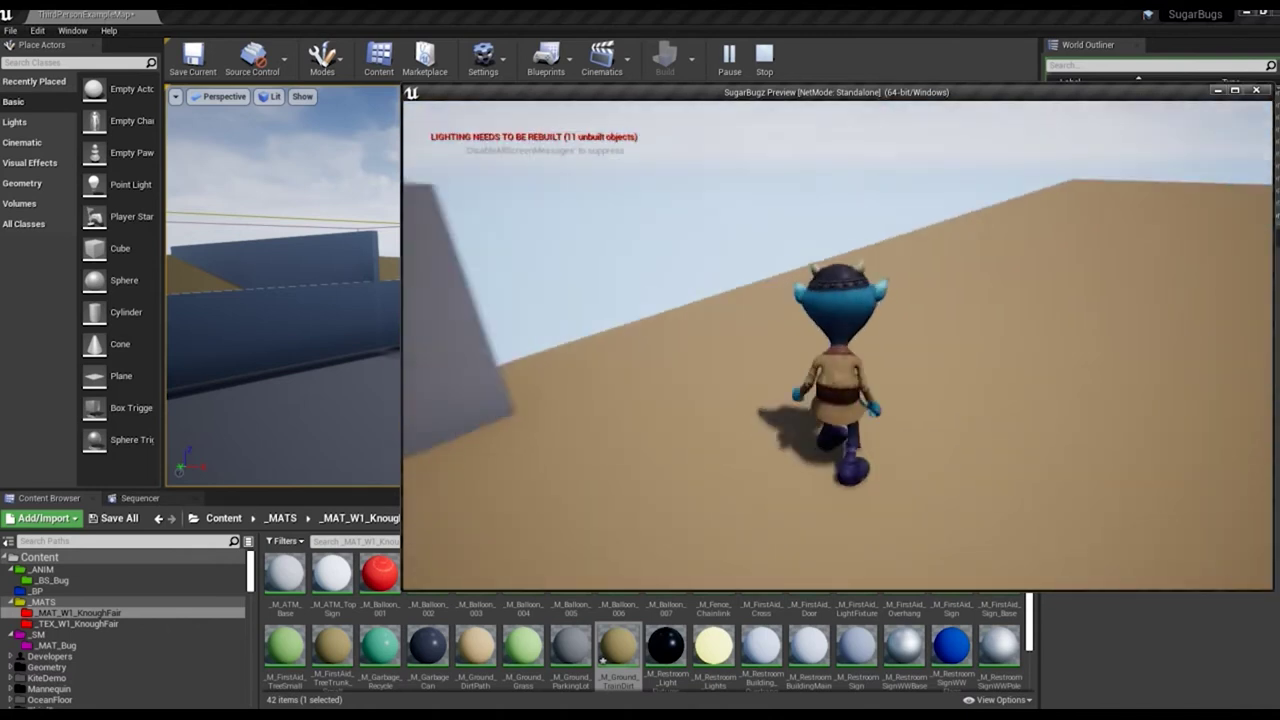
key(Escape)
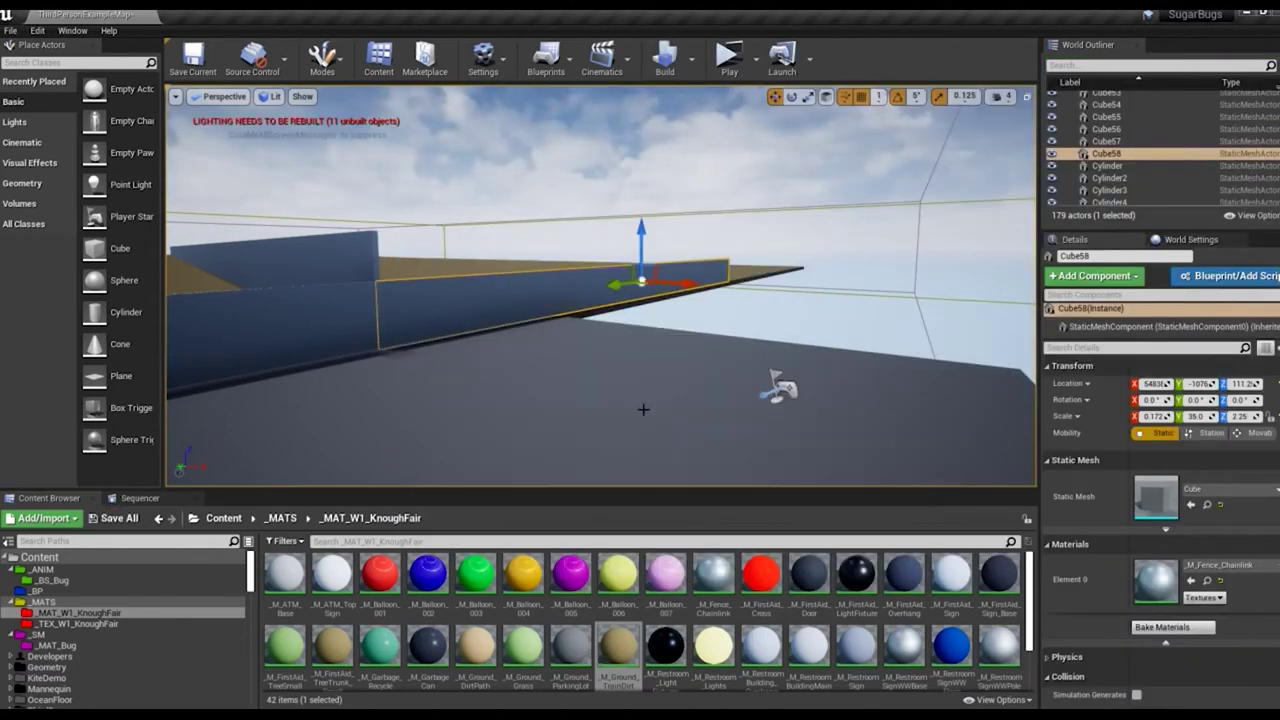
Step: Set the M_Tunnel_Divider material's base colour to black and save it
scroll(737, 622, down, 2)
double_click(475, 645)
double_click(380, 240)
click(583, 566)
click(16, 56)
click(152, 14)
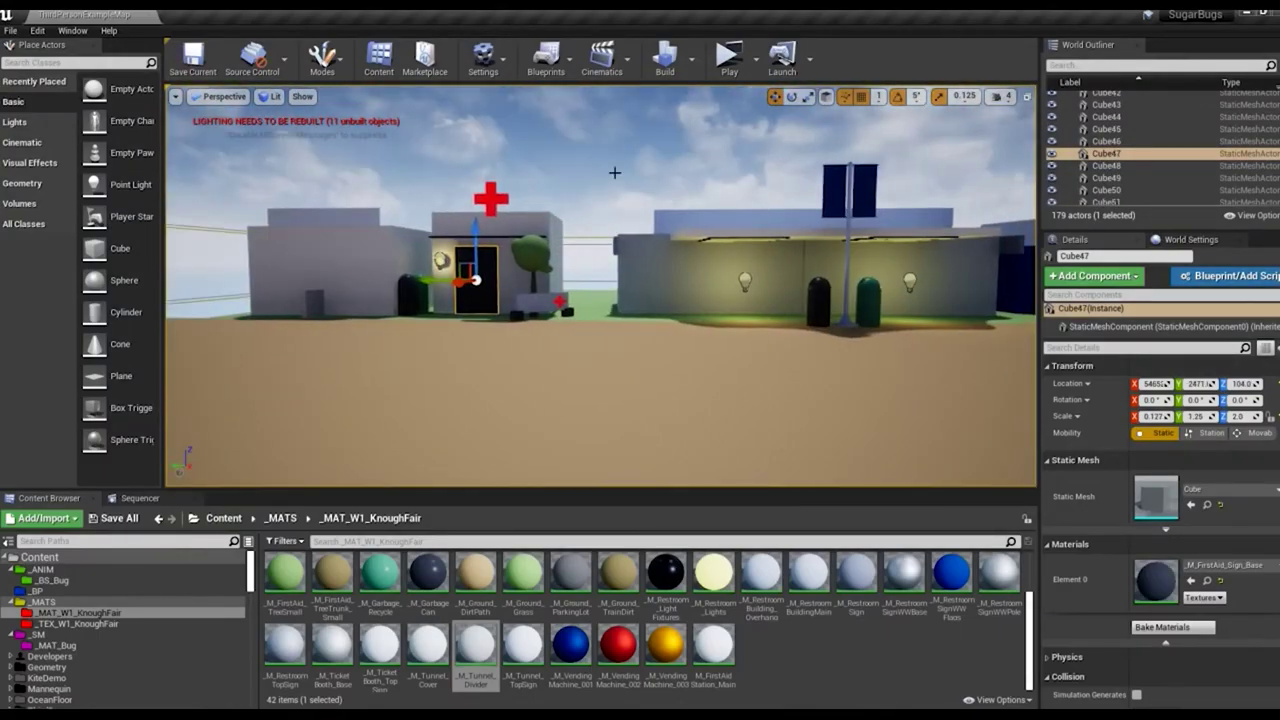
Step: Alt-drag a copy of the first-aid door panel onto the restroom building wall
click(390, 270)
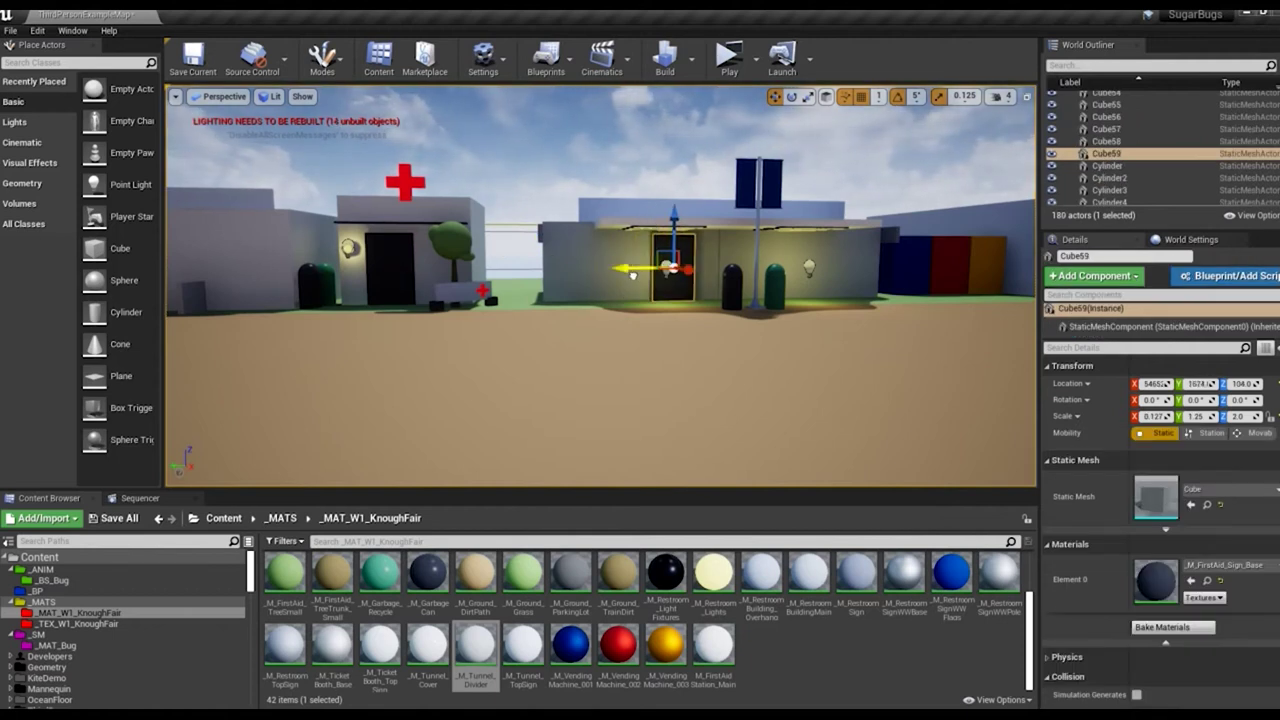
alt+drag(660, 268, 770, 268)
key(f)
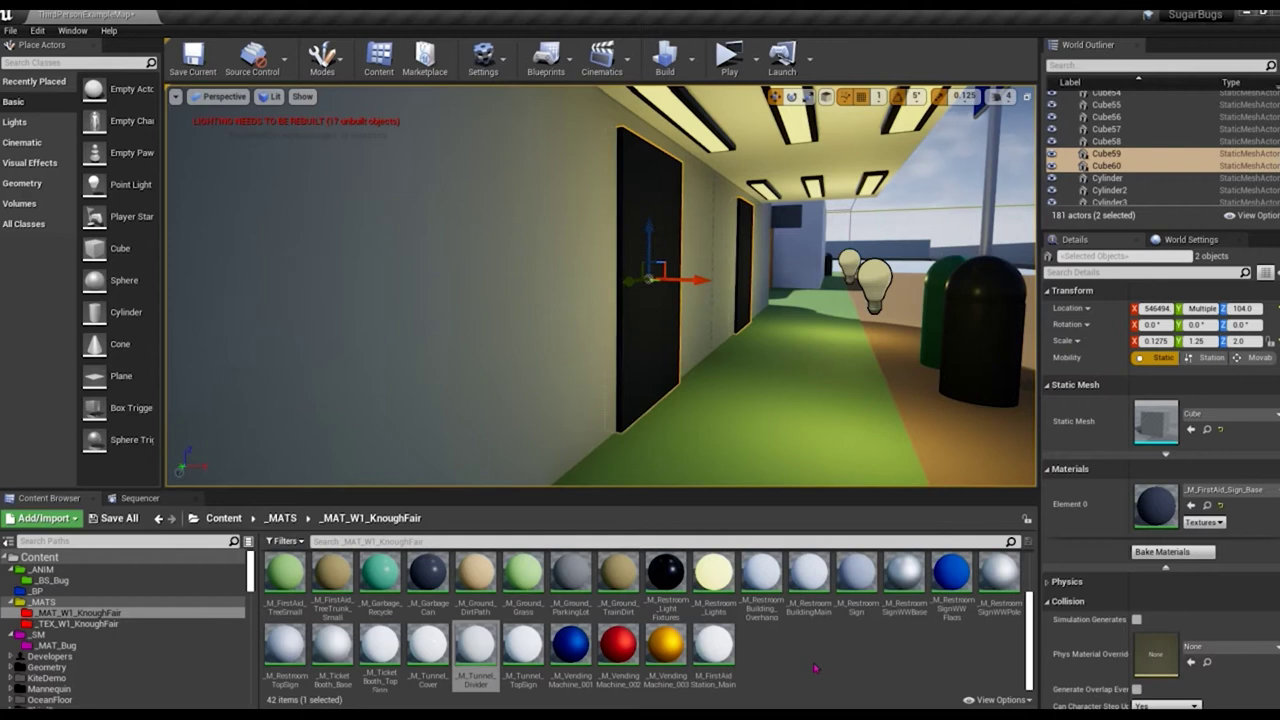
Step: Duplicate the M_FirstAid_Door material as M_Restroom_Door
scroll(815, 665, up, 2)
click(808, 575)
key(ctrl+w)
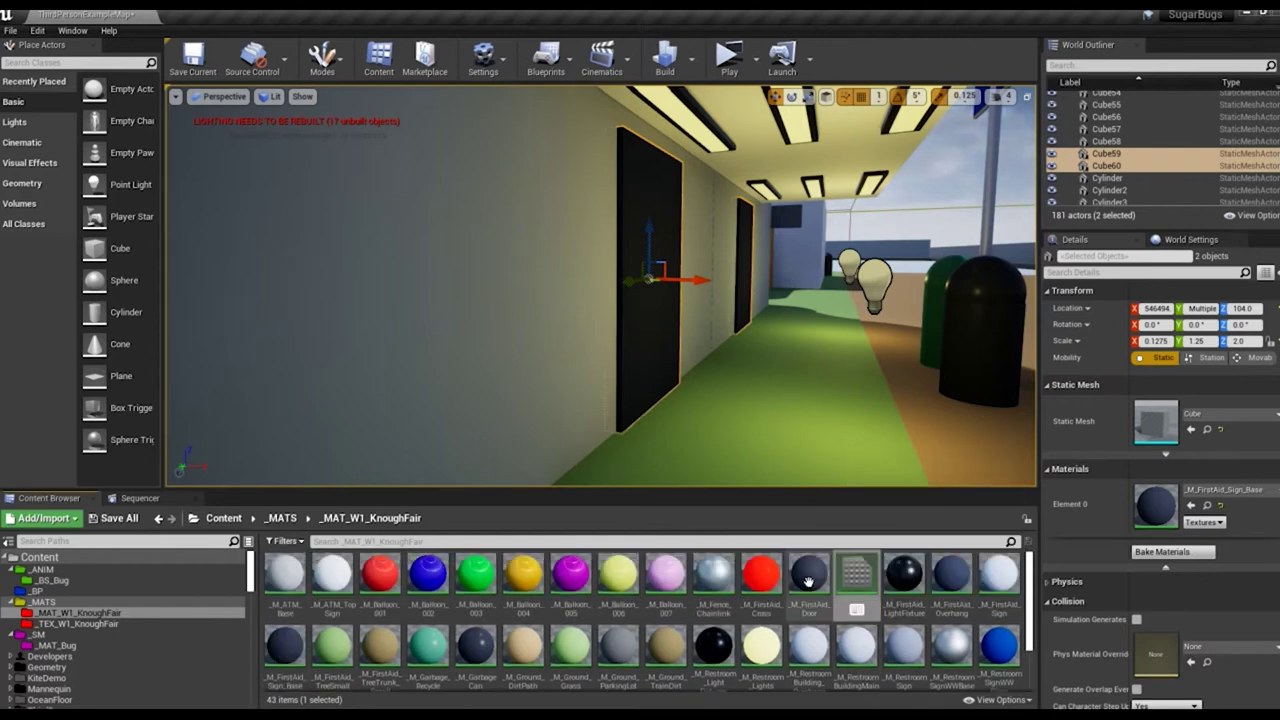
text(_Restroom_Door)
key(Return)
Step: Give M_Restroom_Door Roughness 0.9 and a darker base colour
double_click(666, 648)
click(360, 470)
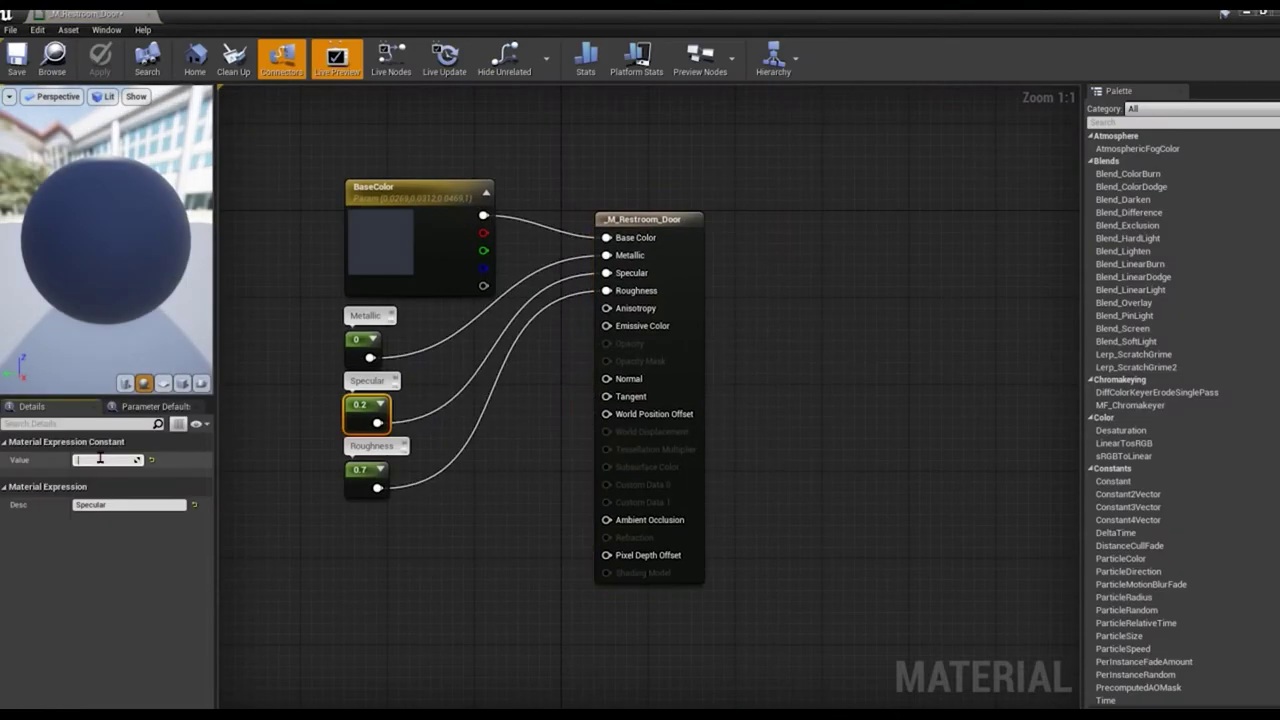
click(105, 460)
text(0.9)
key(Return)
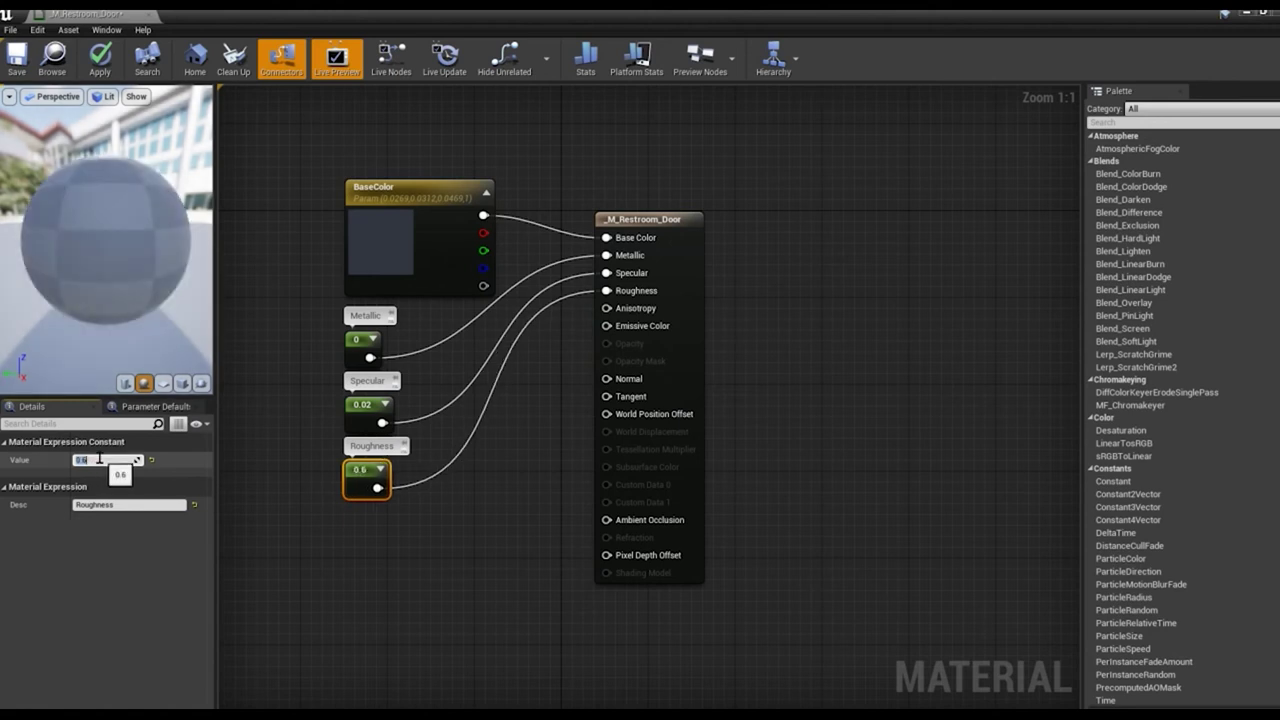
double_click(378, 240)
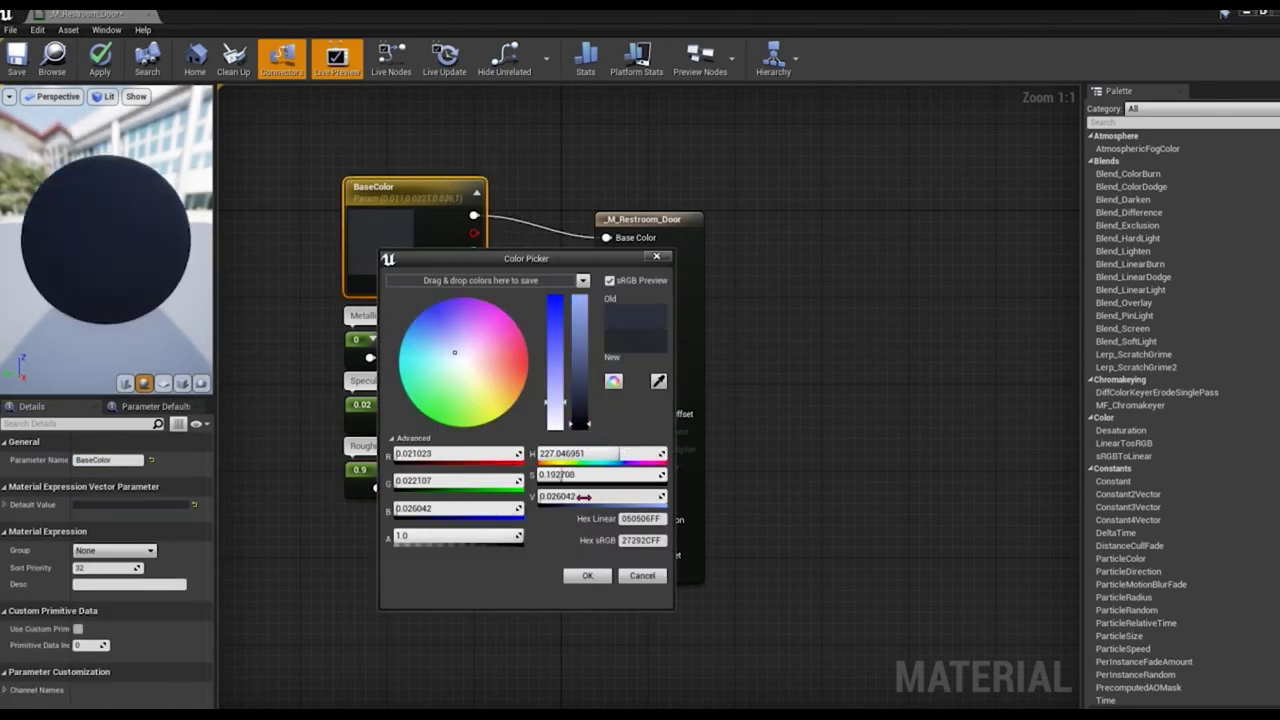
click(588, 576)
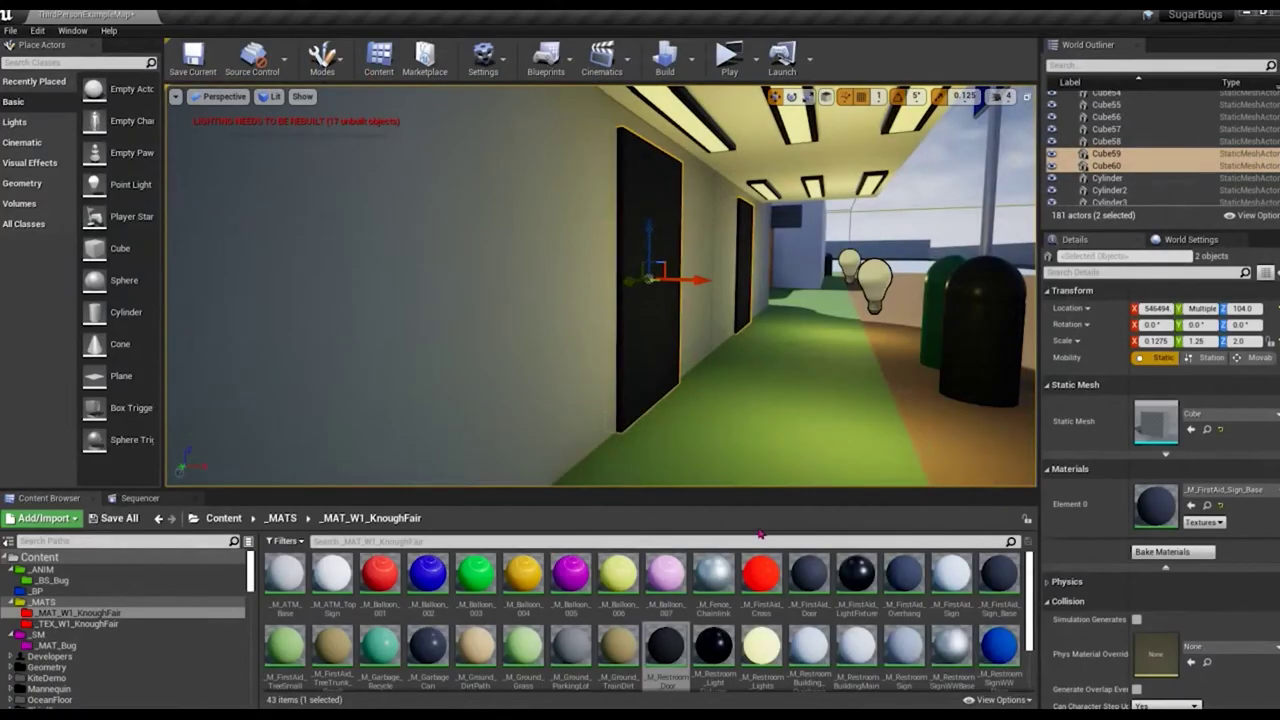
click(836, 421)
Step: Bring the view back to the buildings and set the camera speed to 3
key(f)
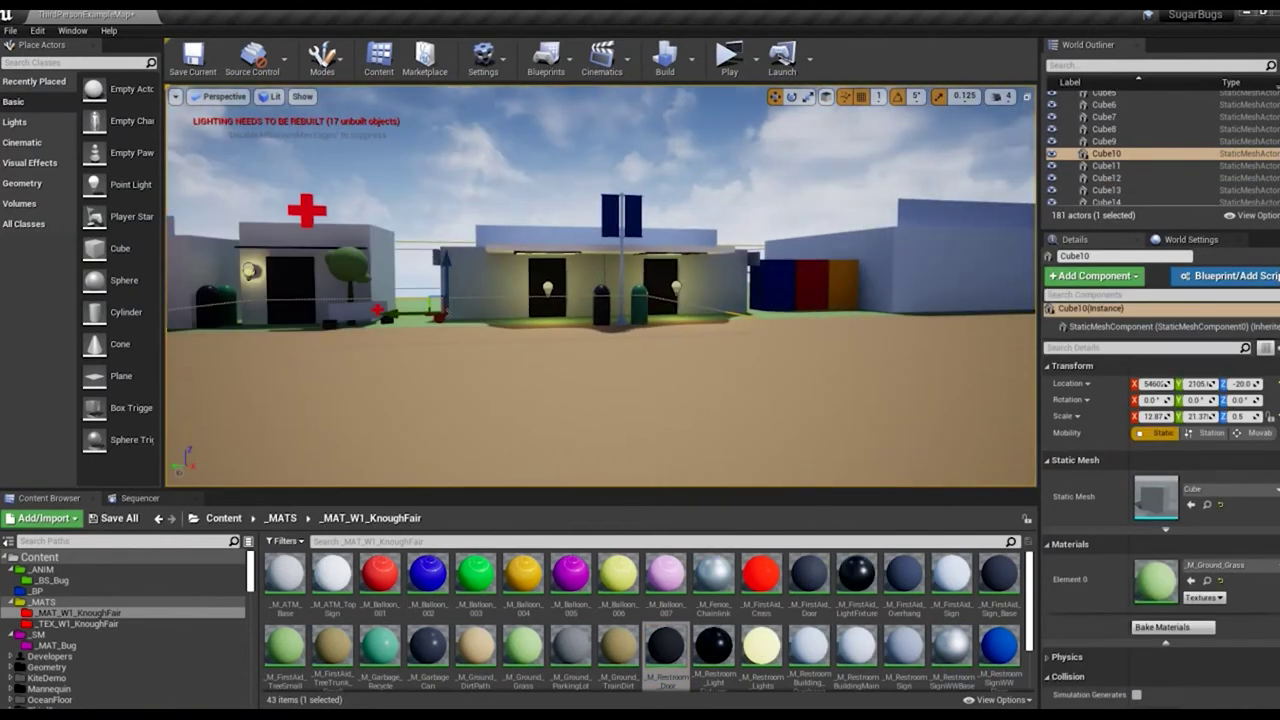
drag(805, 360, 790, 400)
mouse_move(600, 300)
right_down()
mouse_move(640, 300)
mouse_move(560, 300)
right_up()
click(1002, 96)
click(1020, 140)
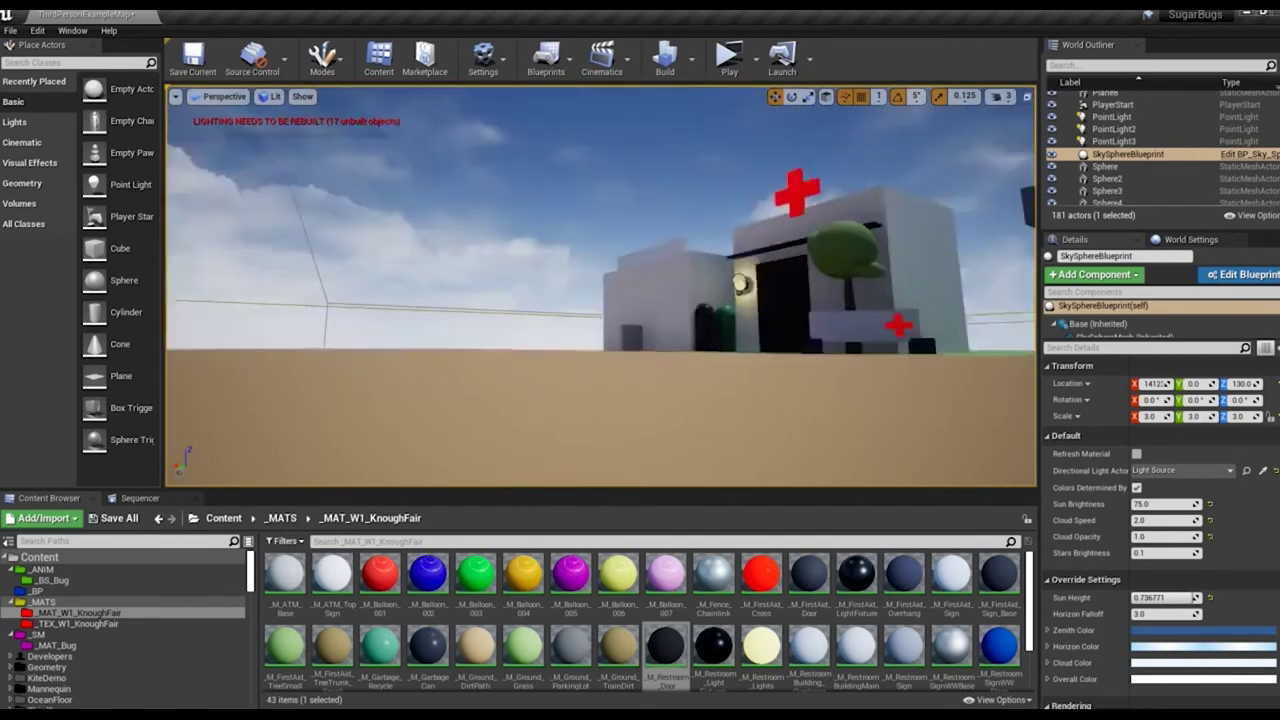
Step: Run a standalone playtest across the rooftops to the open ground
key(alt+p)
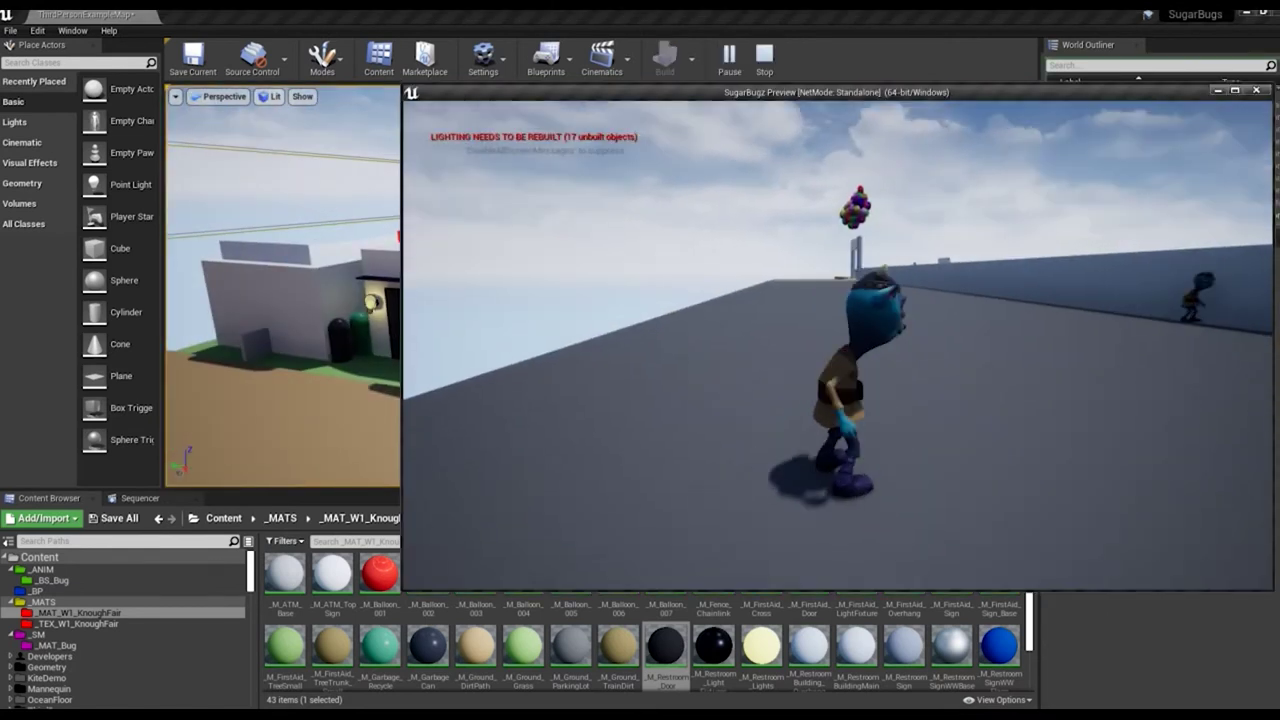
key(w)
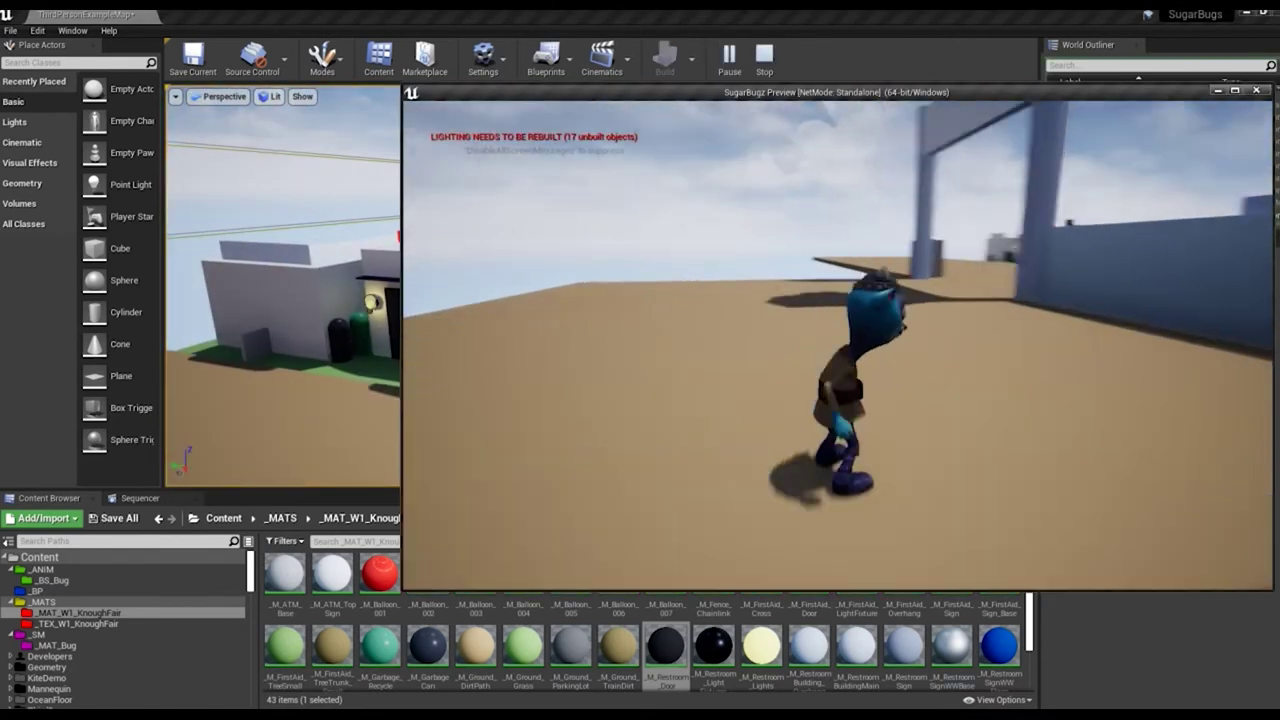
key(w)
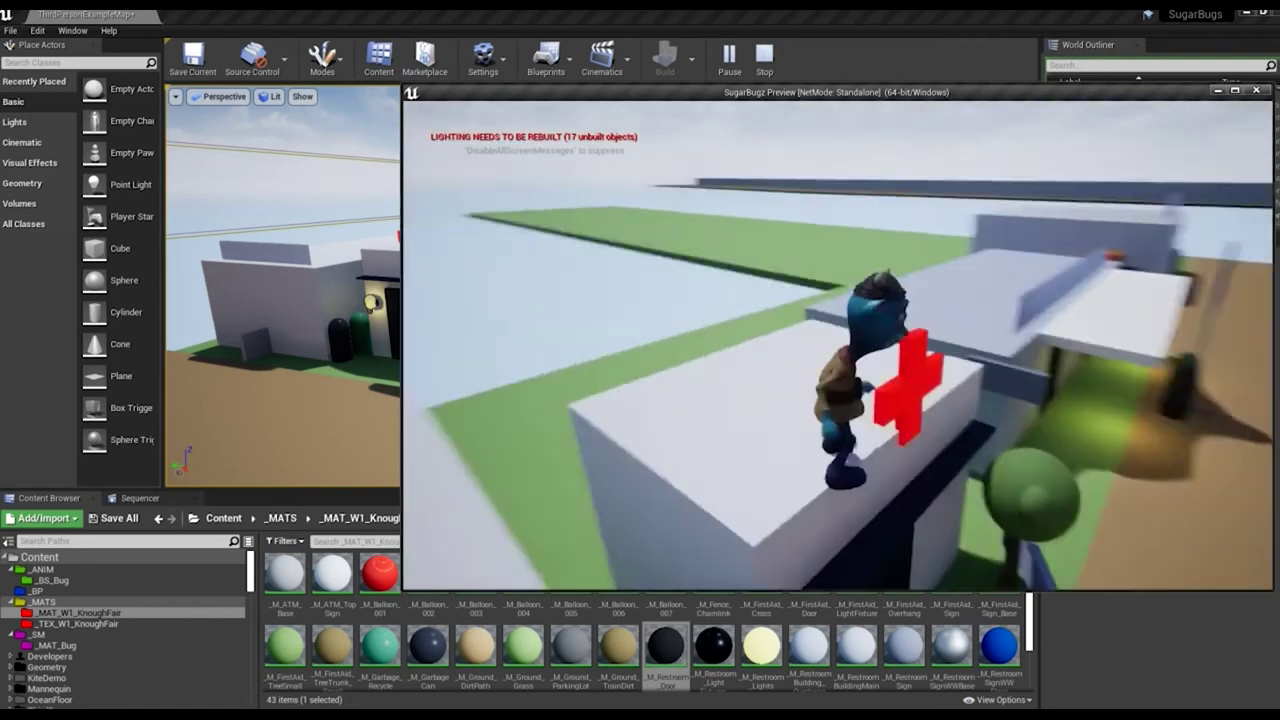
key(Escape)
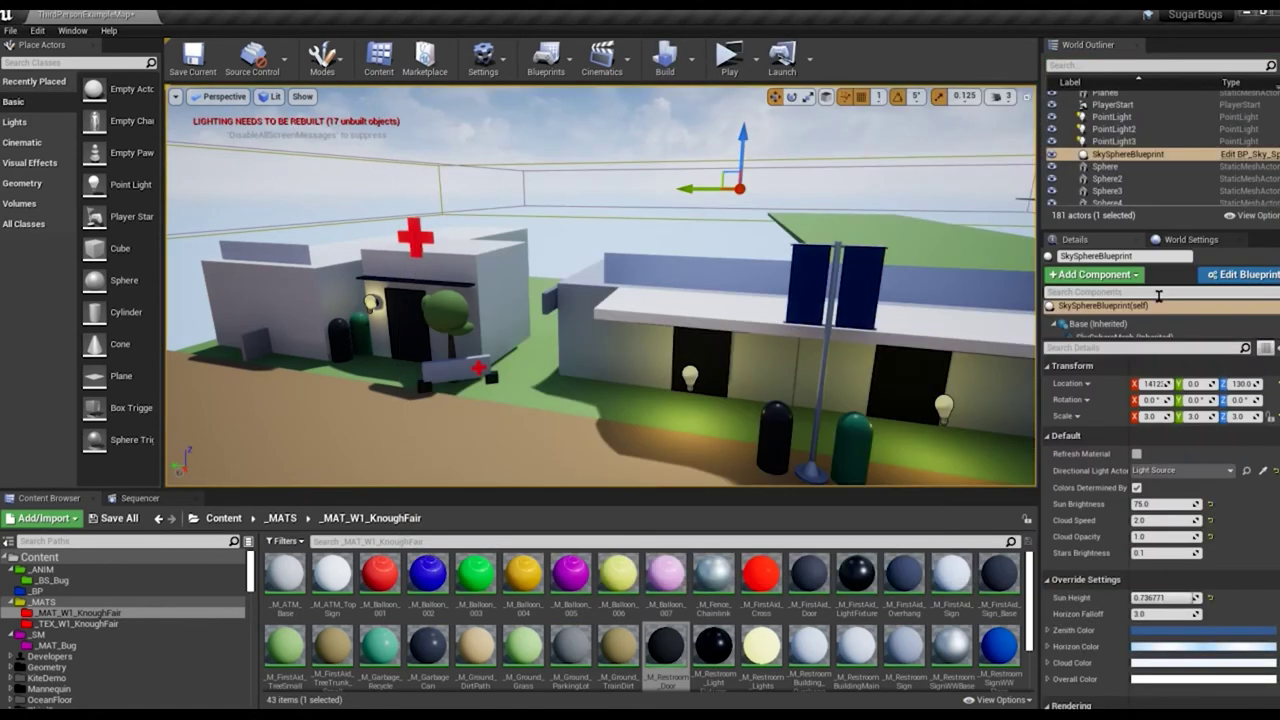
Step: Place a Cylinder on the ground beside the long wall
right_drag(828, 425, 828, 425)
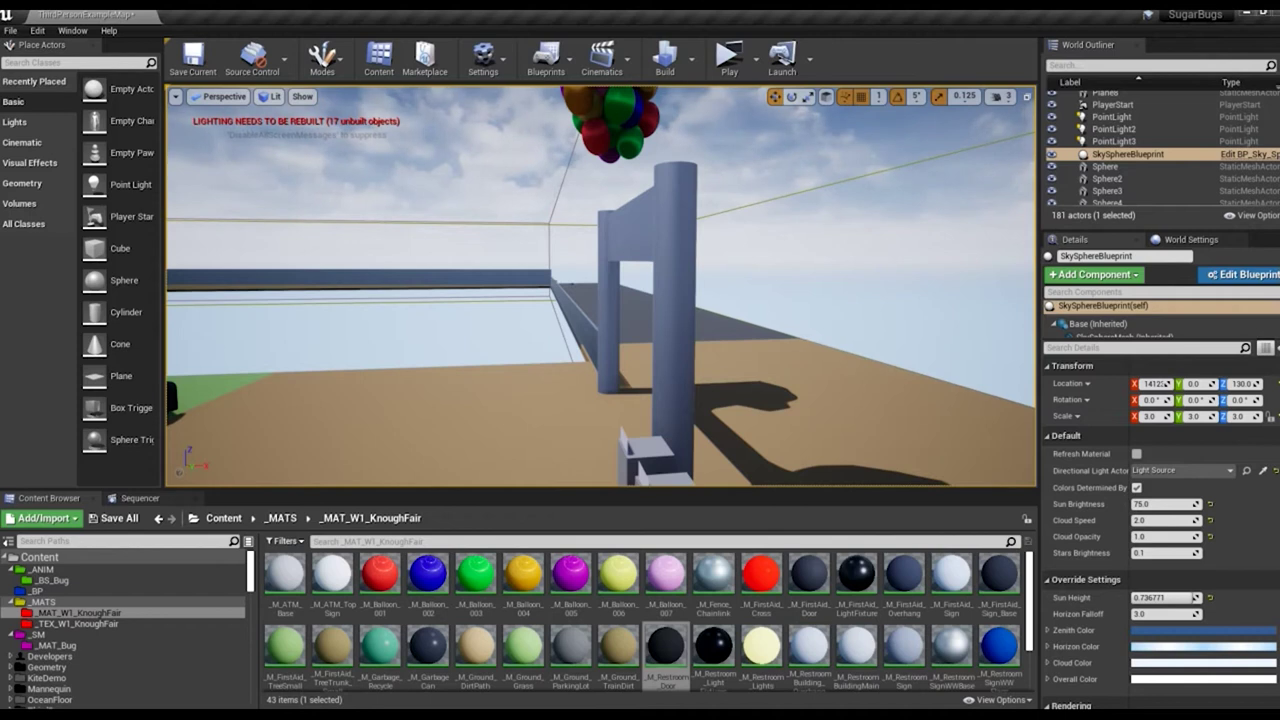
right_drag(565, 305, 565, 305)
drag(120, 312, 340, 352)
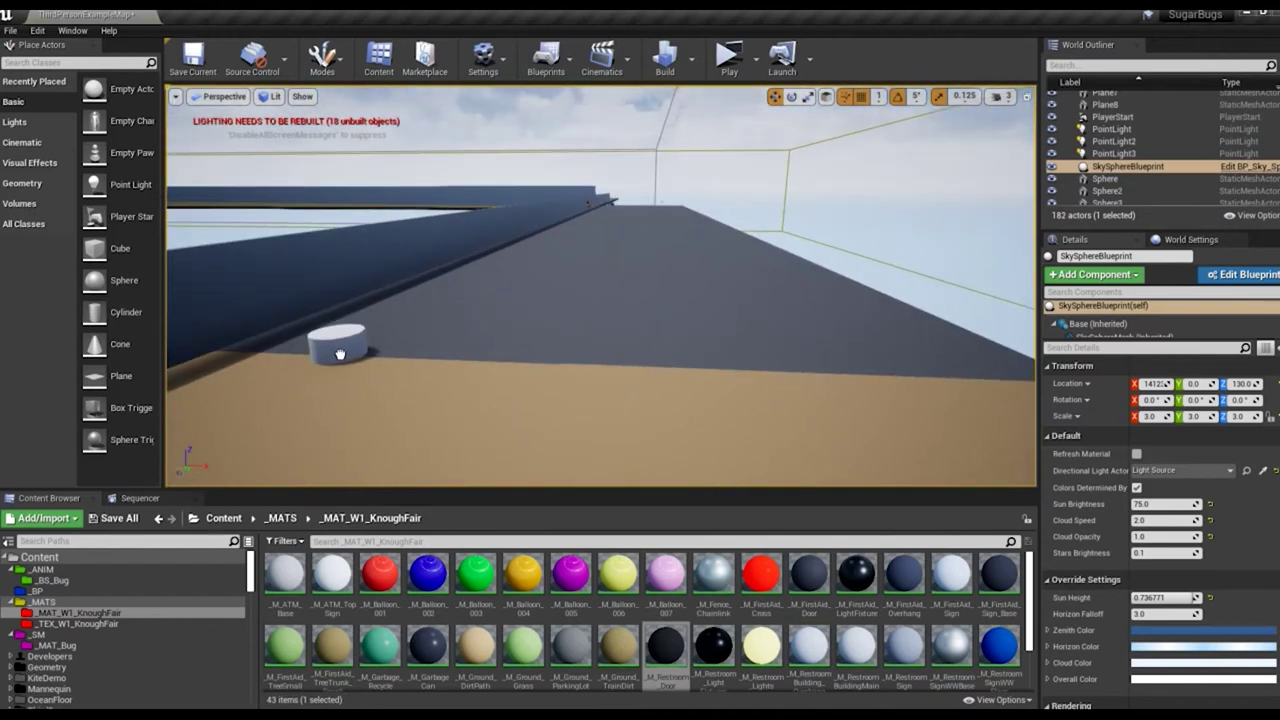
Step: Set the cylinder's scale to 2 and duplicate M_Balloon_004 as M_ParkingLot_SafetyPoles
click(1153, 416)
text(2)
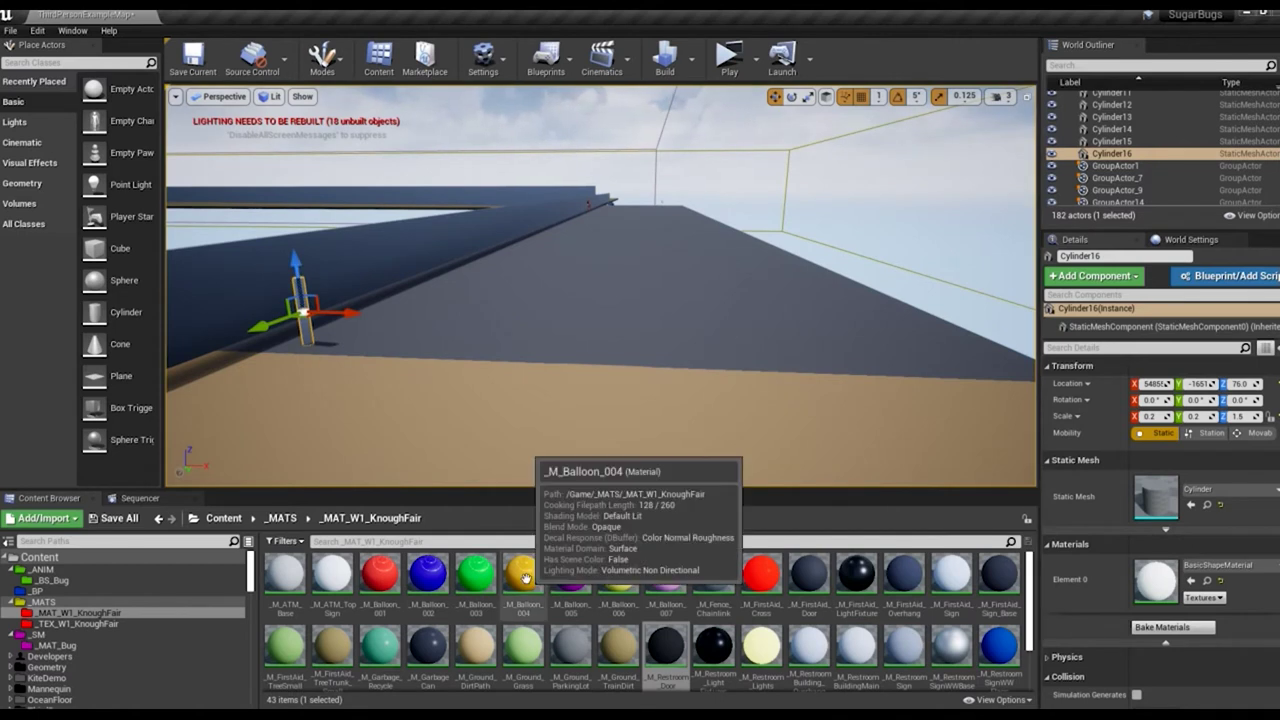
key(ctrl+w)
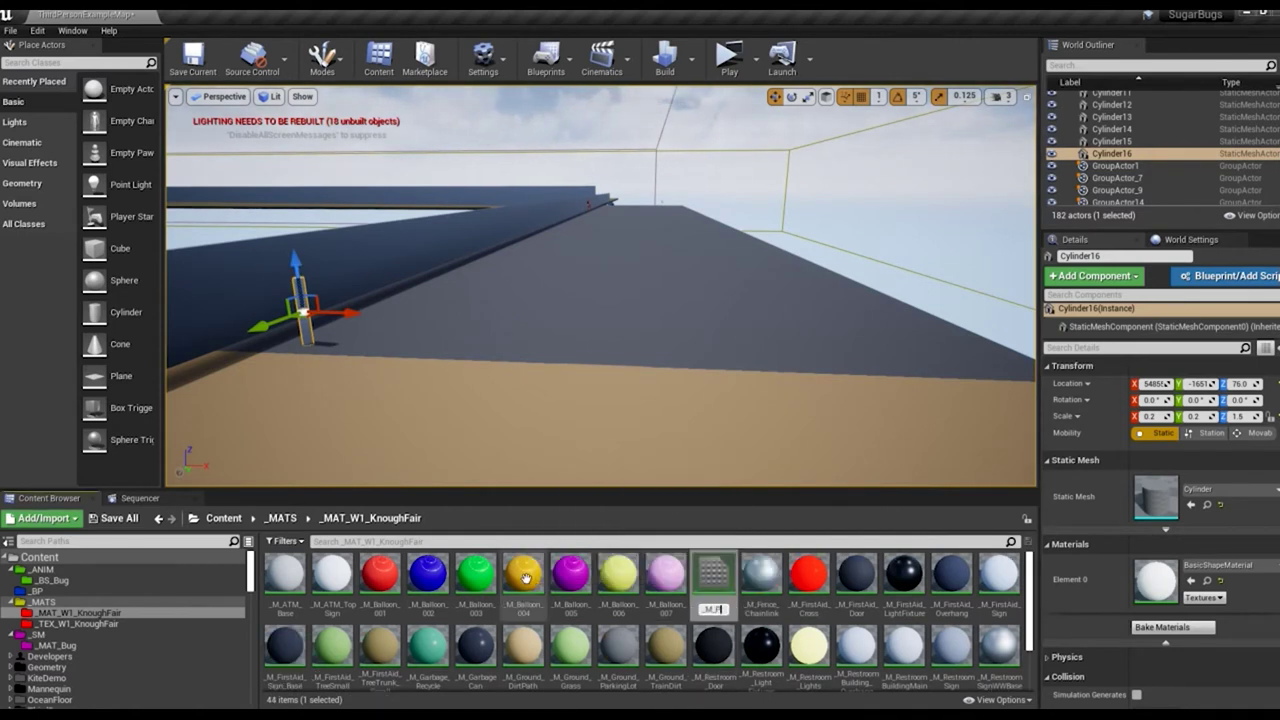
key(Return)
Step: Set the safety poles material's Metallic to 0.2
double_click(712, 572)
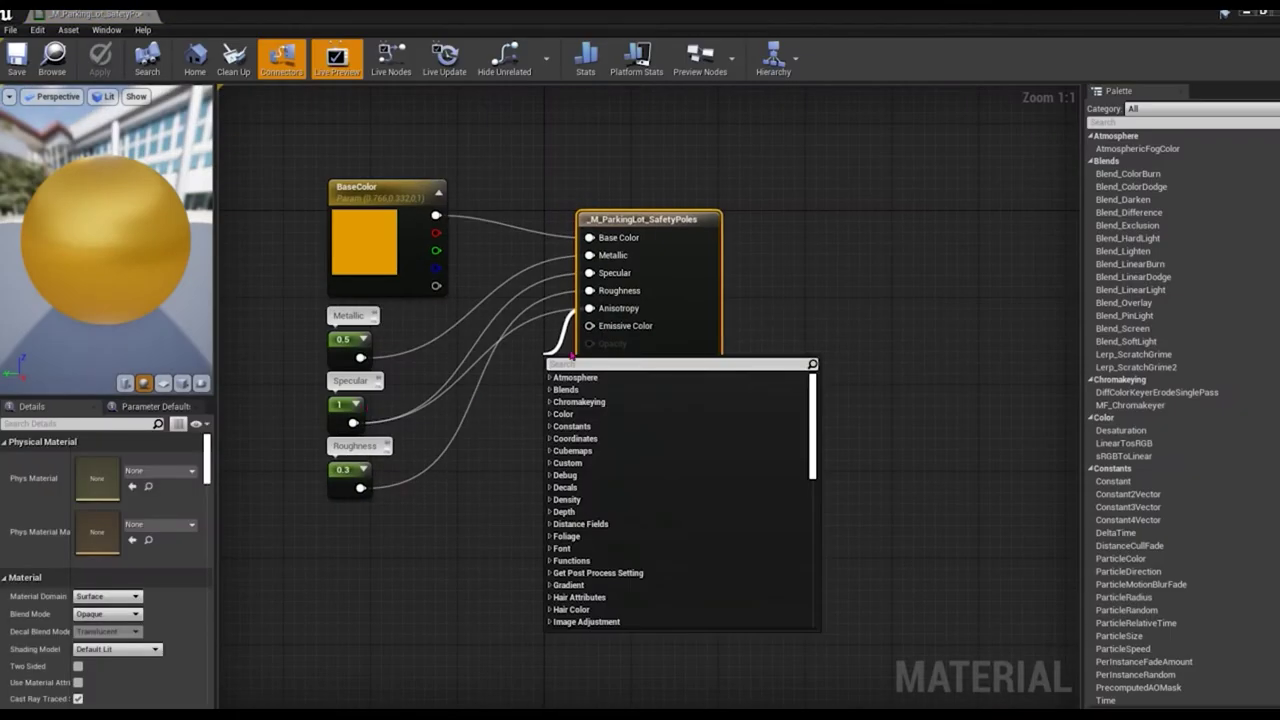
click(348, 348)
click(105, 460)
text(0.2)
key(Return)
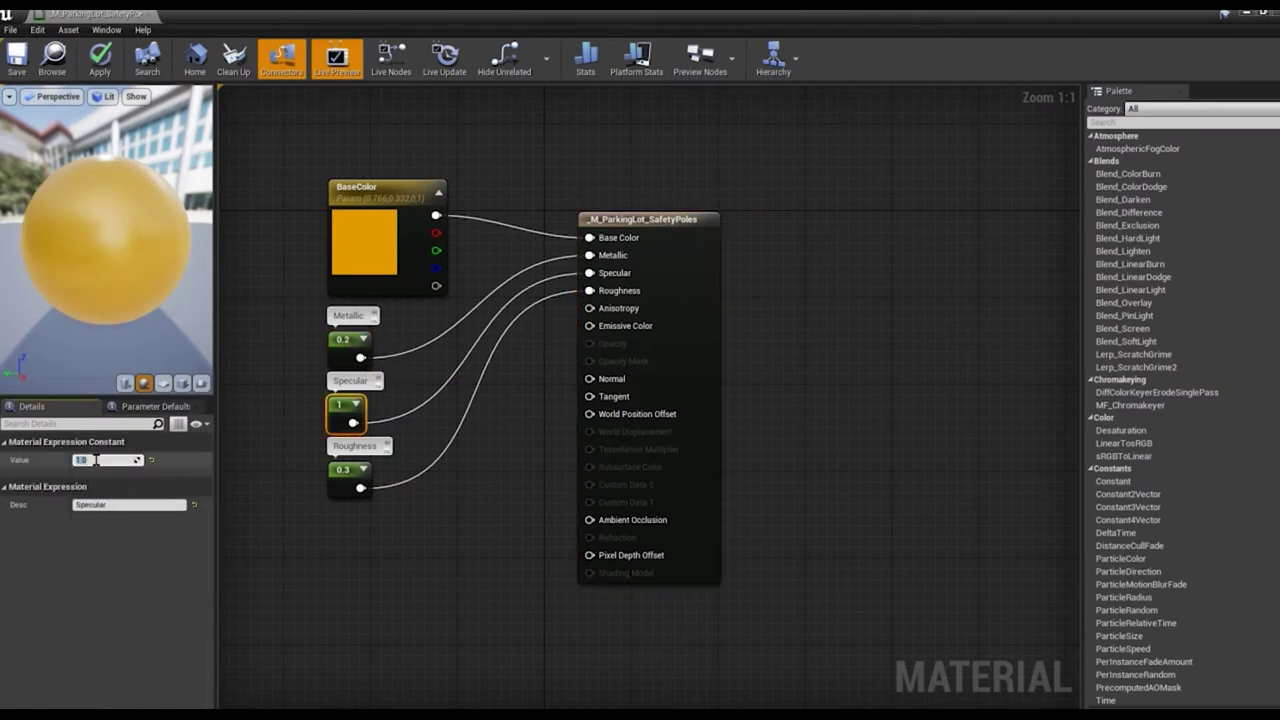
text(0.4)
key(Return)
Step: Lighten the base colour, set Specular to 0.05, and save the material
click(350, 478)
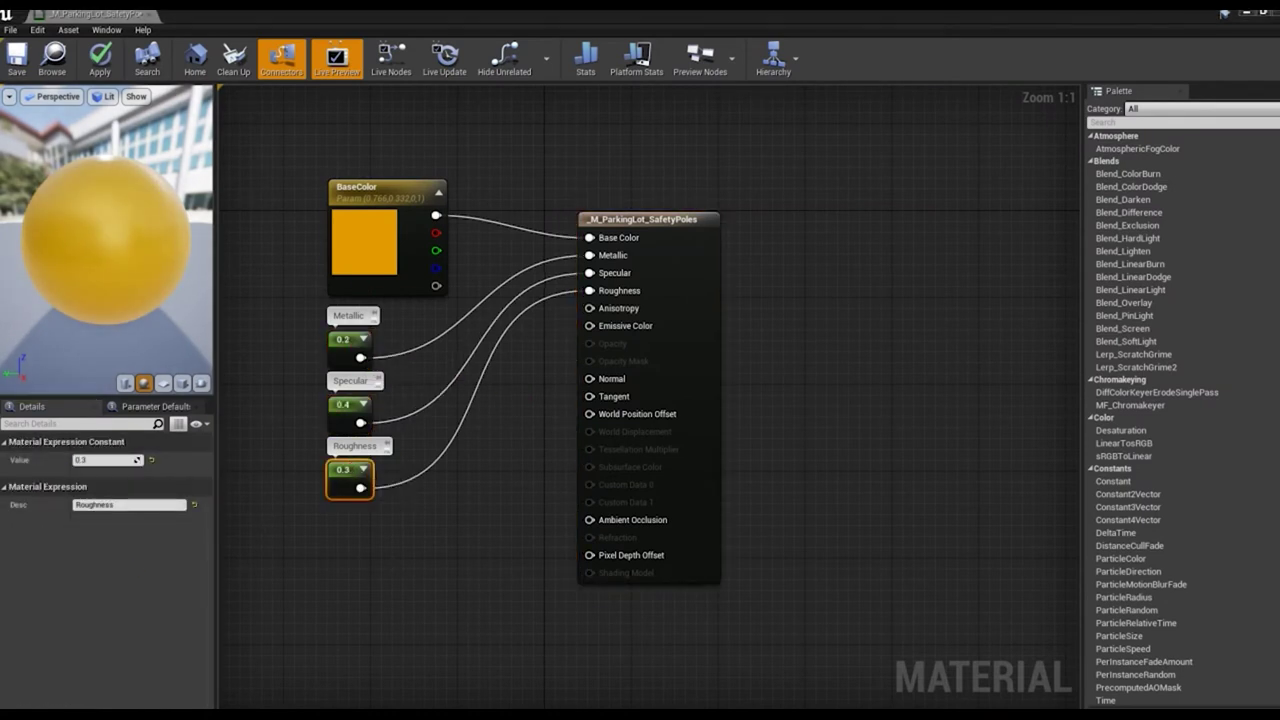
double_click(366, 250)
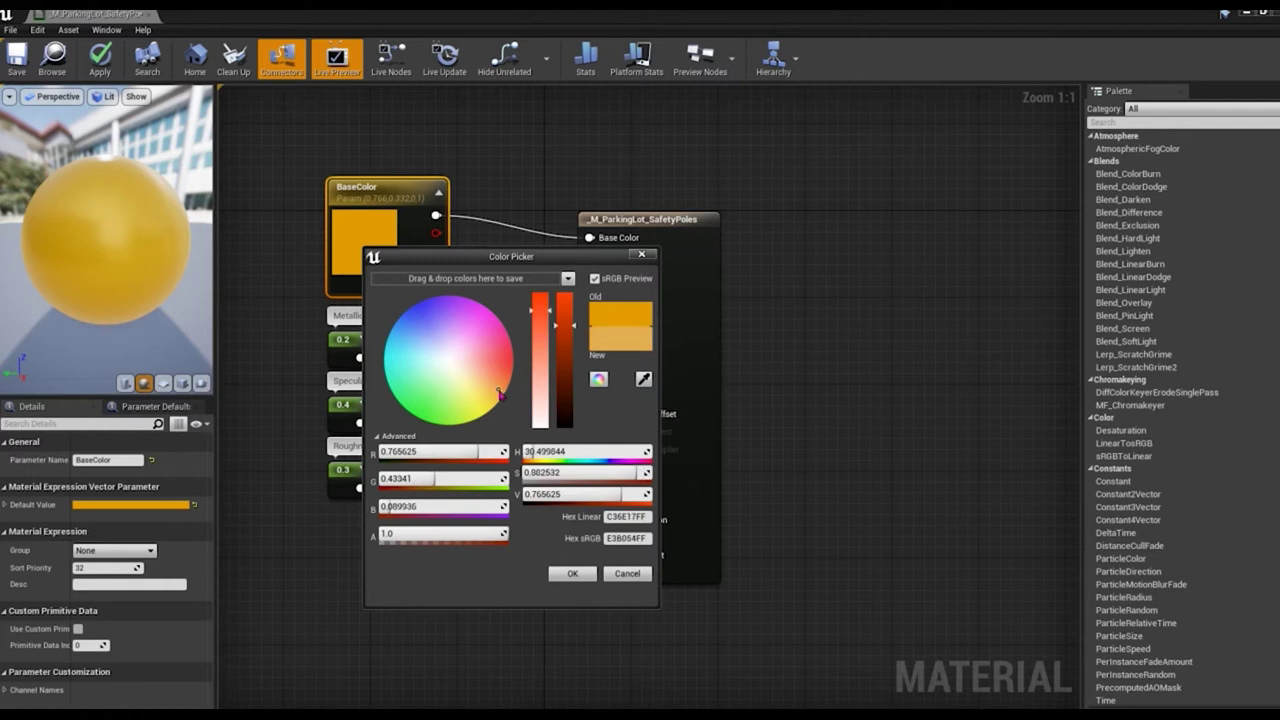
click(572, 573)
click(350, 478)
text(0.05)
key(Return)
click(100, 60)
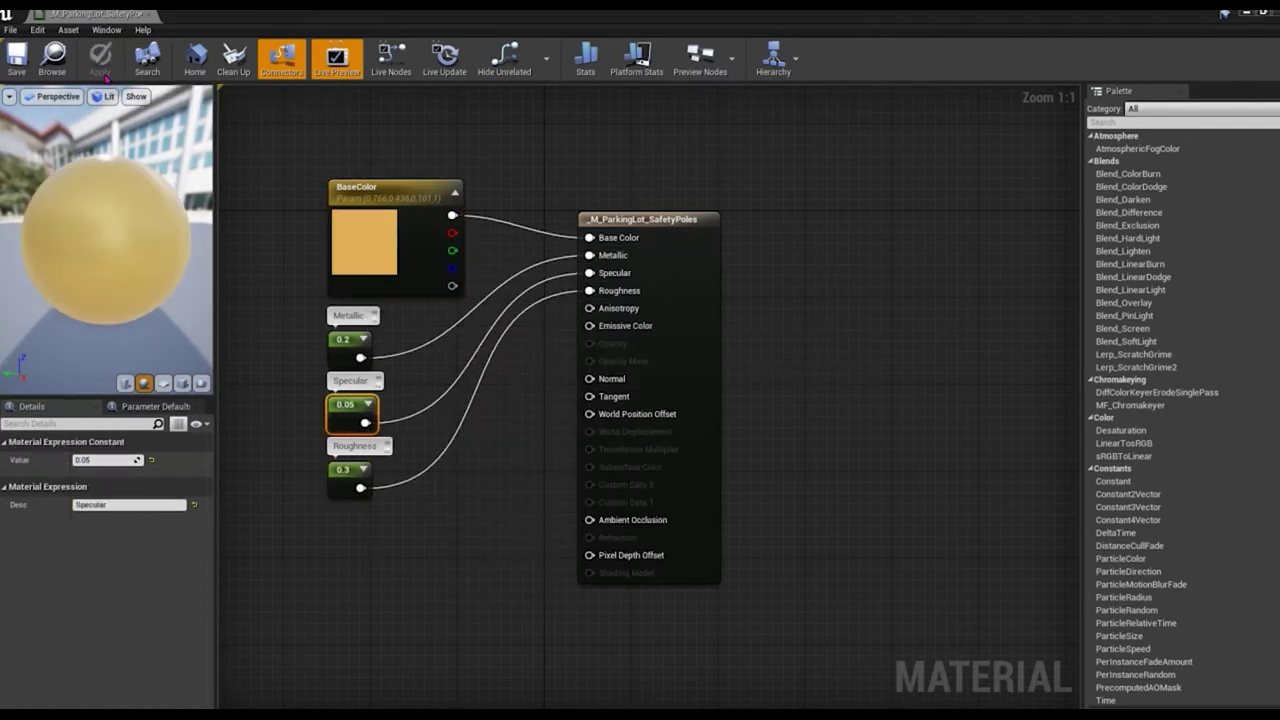
click(53, 62)
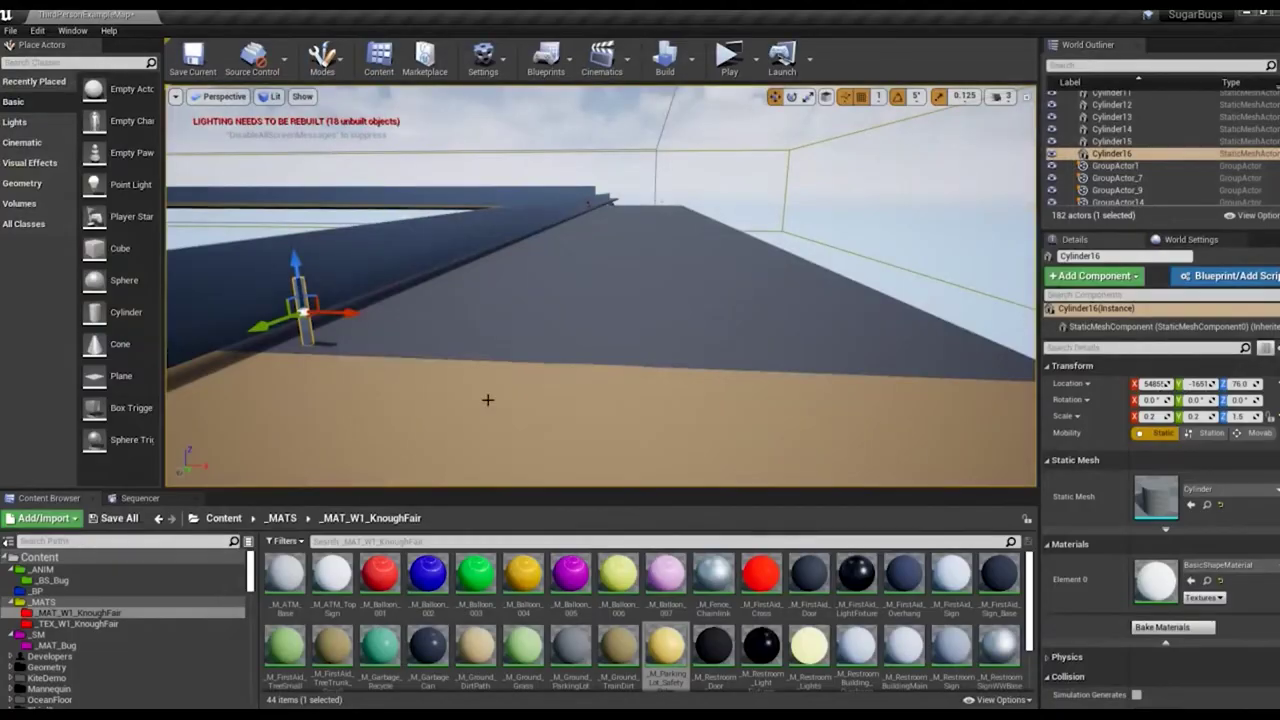
Step: Apply _M_ParkingLot_SafetyPoles to the cylinder and Alt-drag evenly spaced copies along the curb edge
drag(666, 650, 1155, 580)
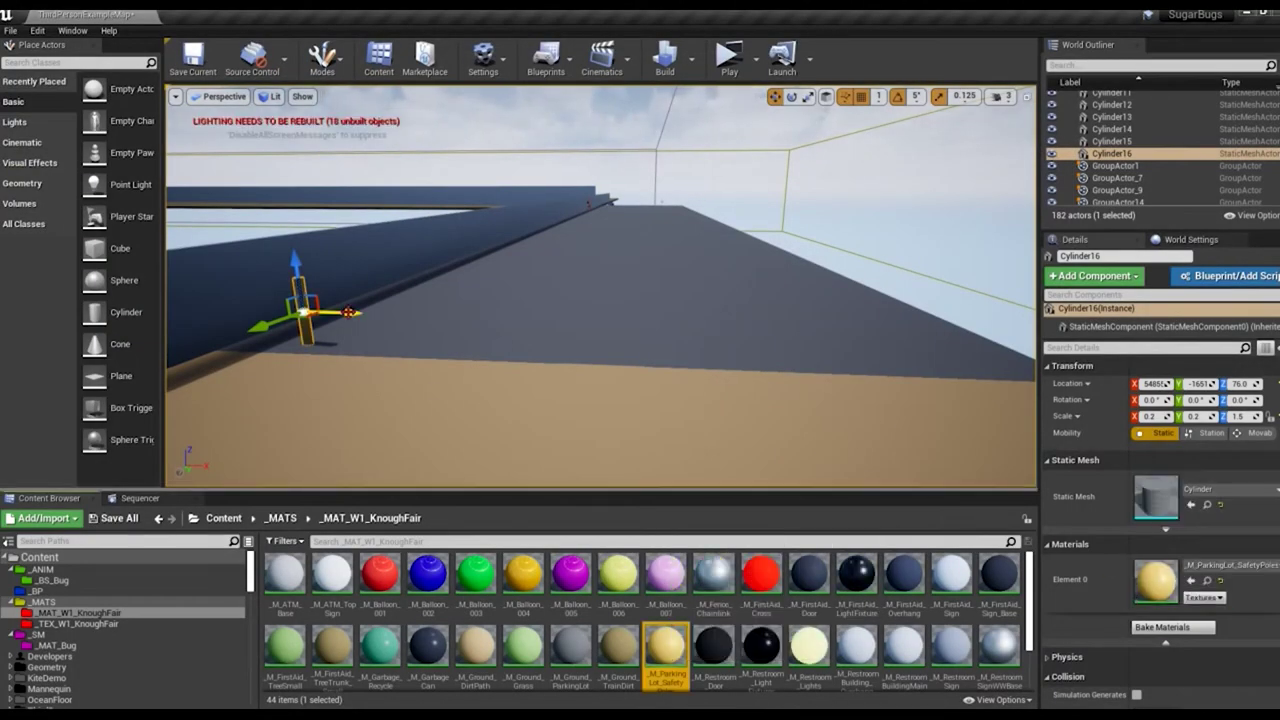
alt+drag(348, 312, 427, 325)
click(355, 315)
click(355, 315)
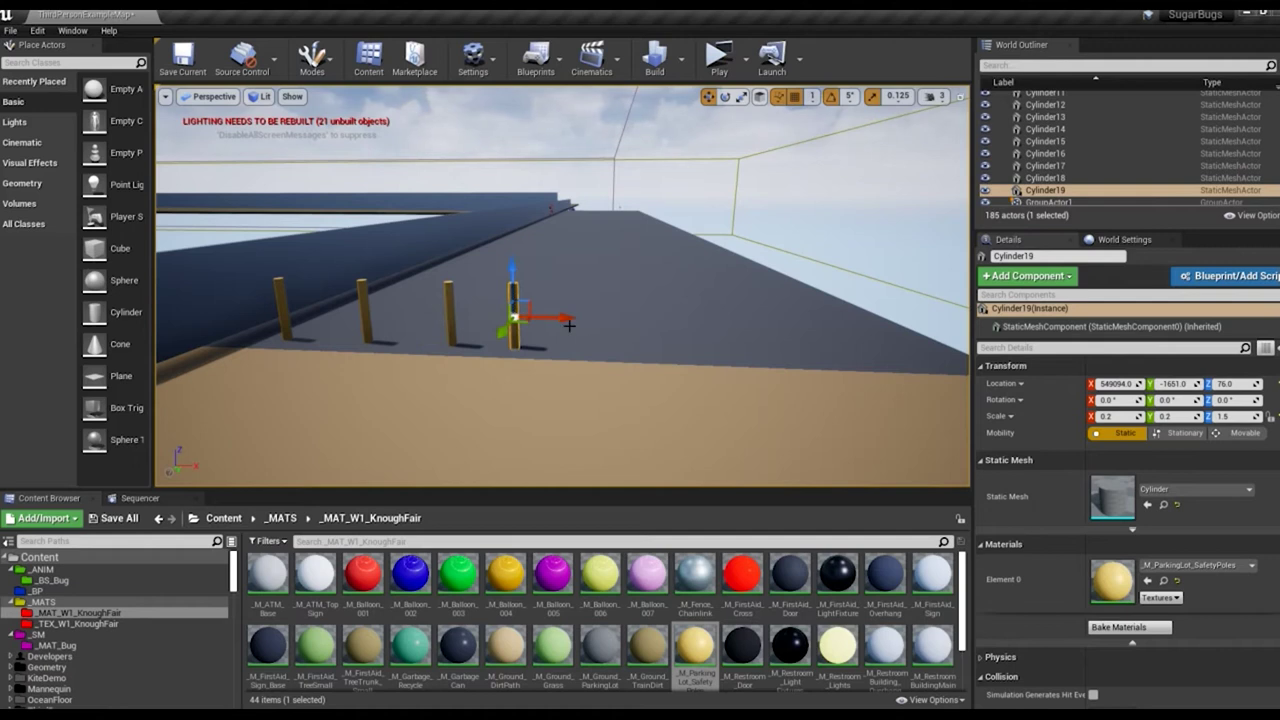
alt+drag(592, 318, 735, 320)
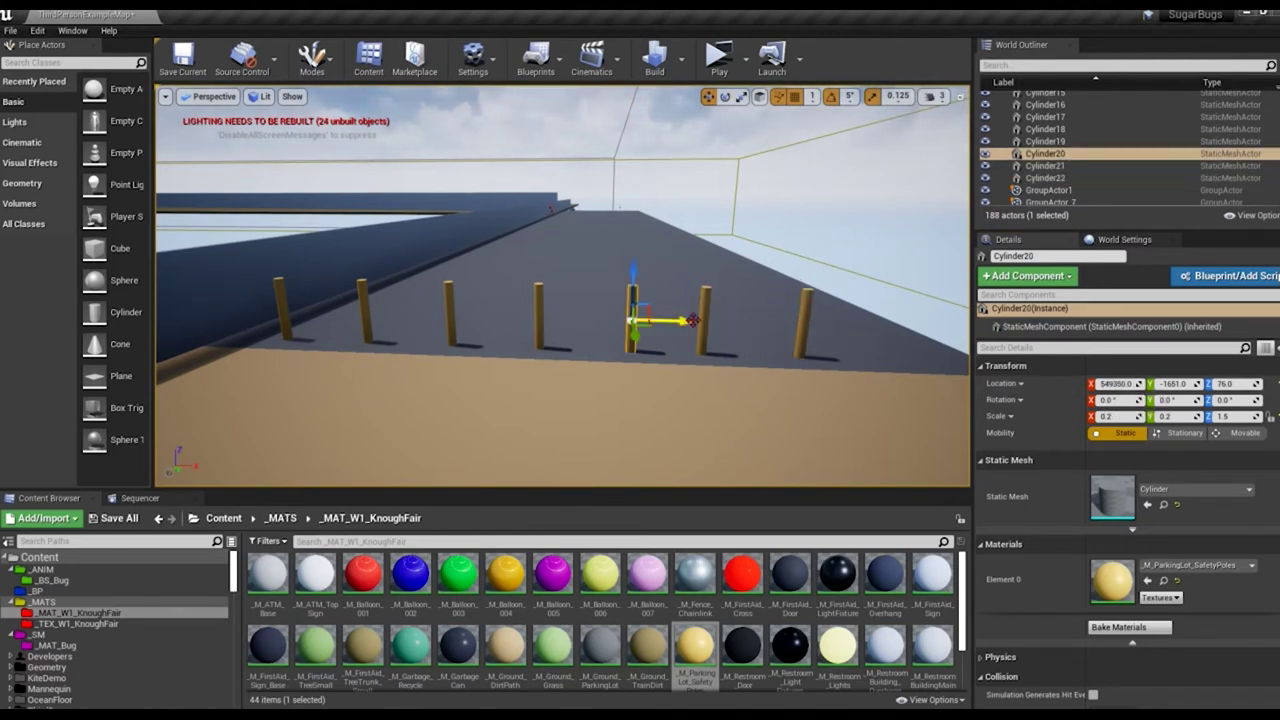
click(802, 320)
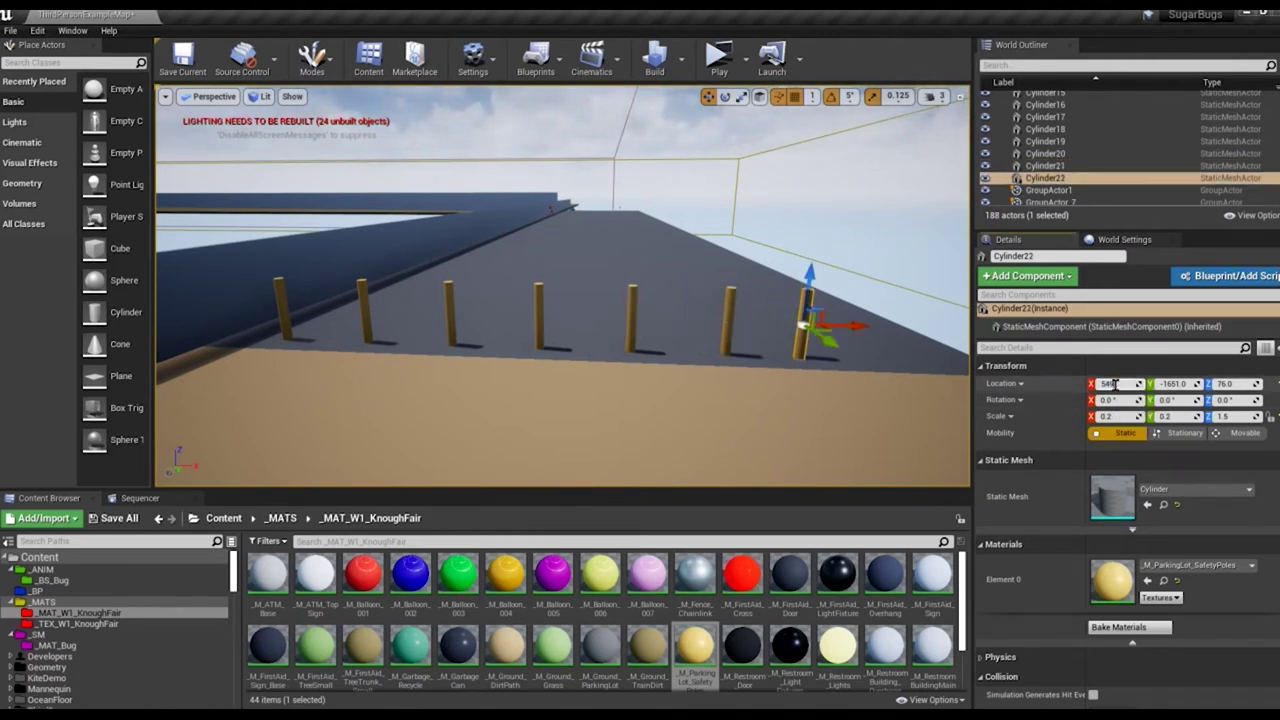
drag(547, 371, 500, 400)
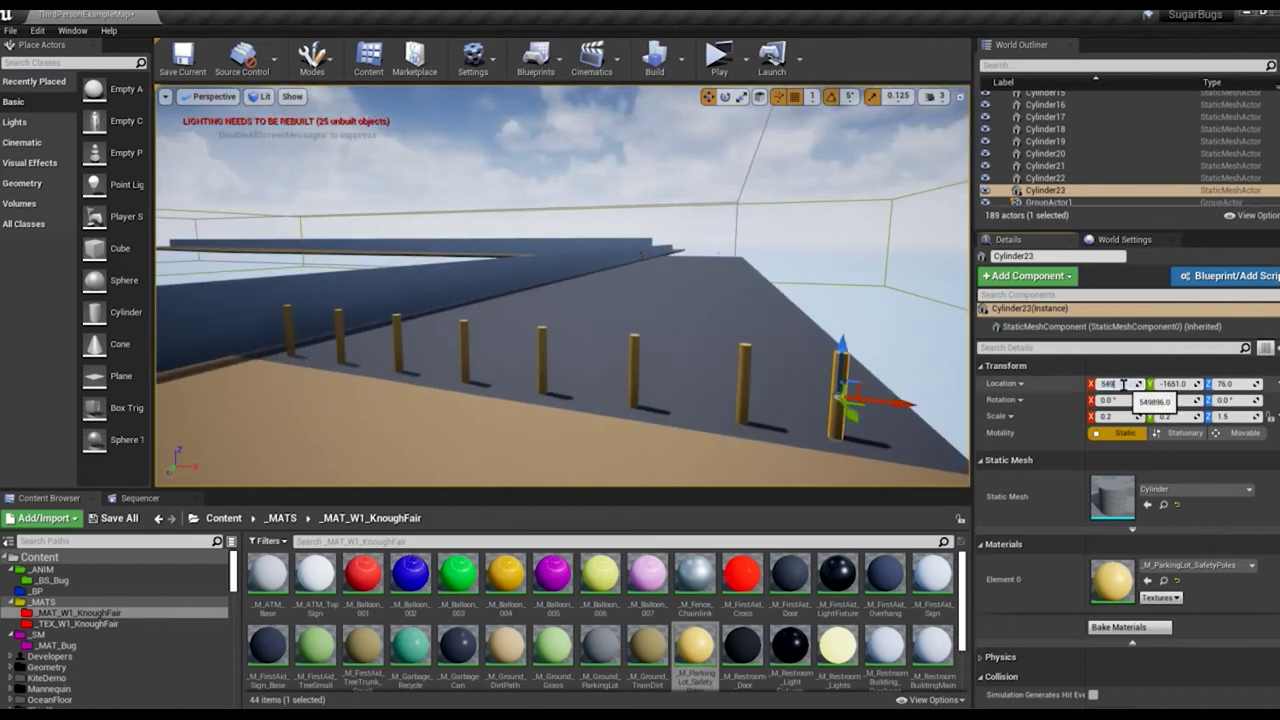
Step: Orbit the view past the corridor fence walls and dirt slab toward the entrance area
click(575, 240)
mouse_move(575, 240)
mouse_down()
mouse_move(766, 315)
mouse_move(341, 355)
mouse_up()
click(690, 318)
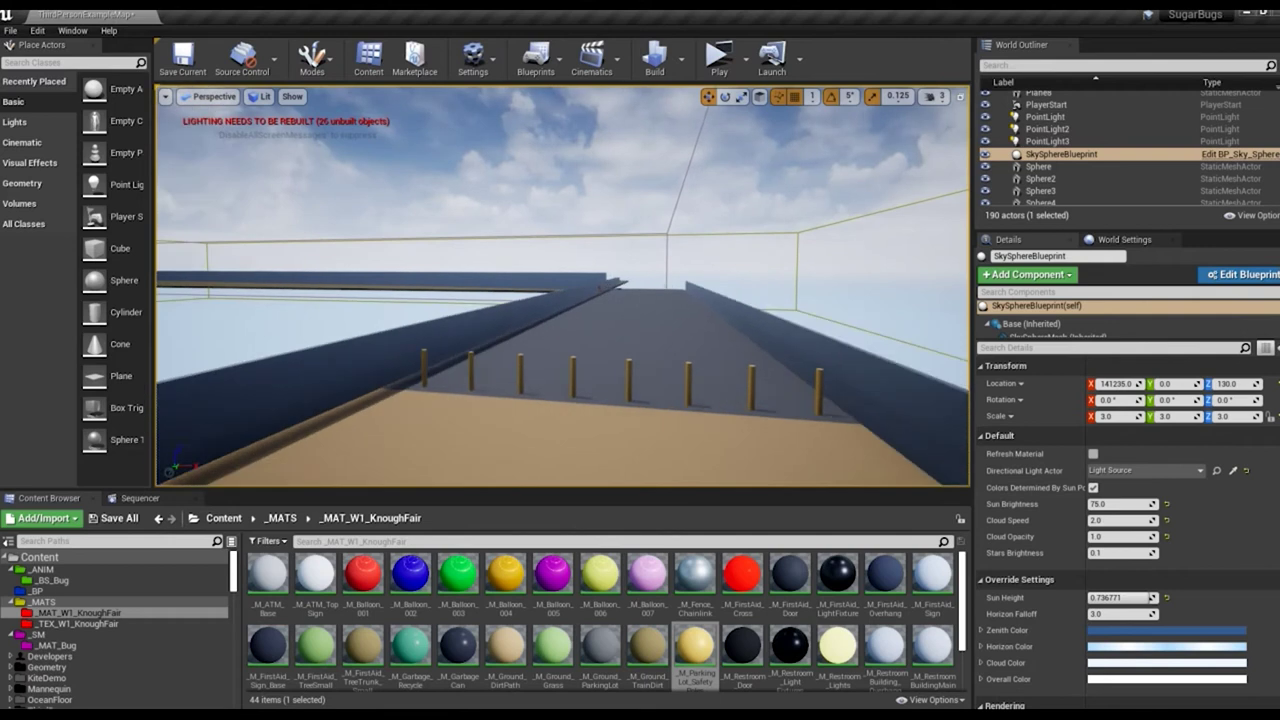
click(341, 355)
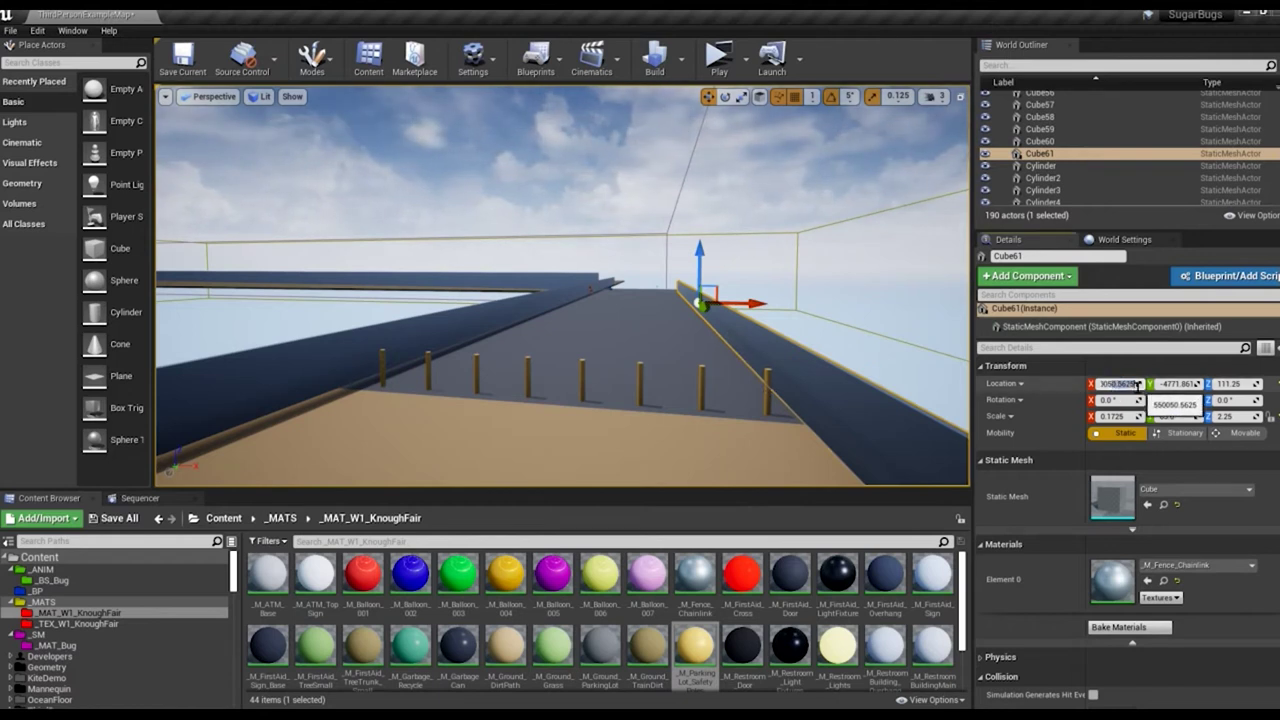
click(783, 446)
drag(783, 446, 100, 533)
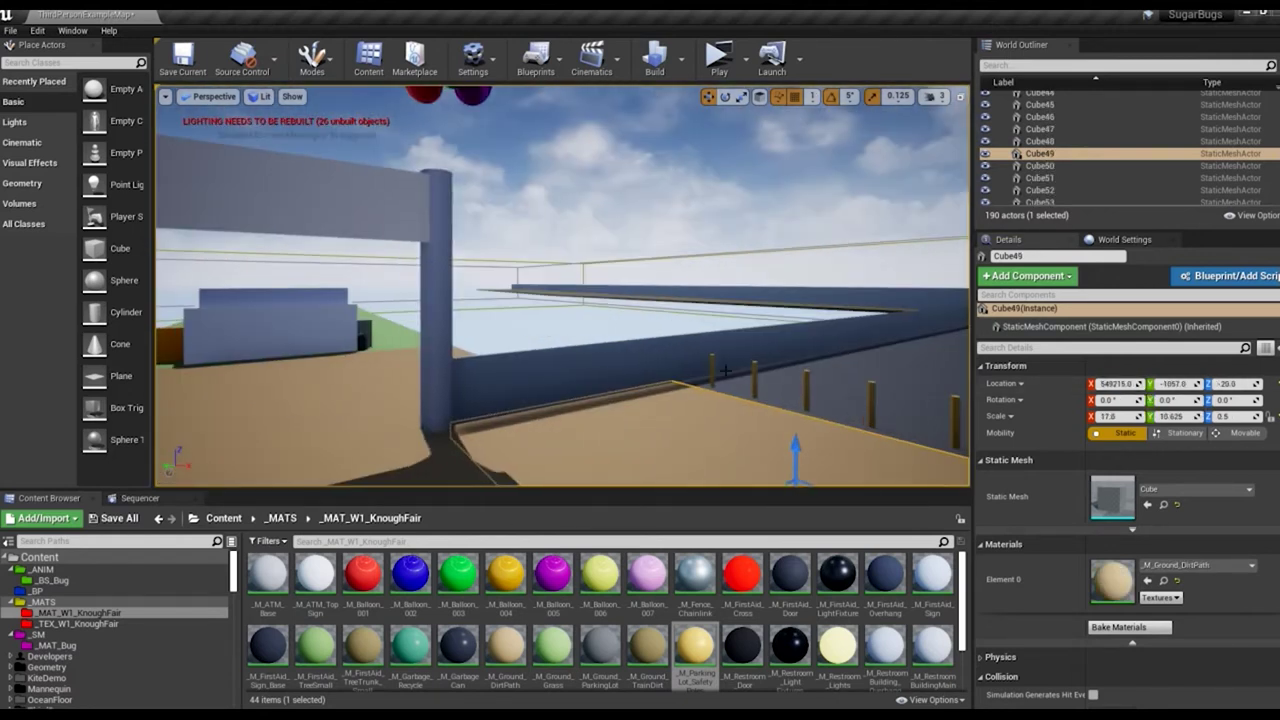
key(alt+p)
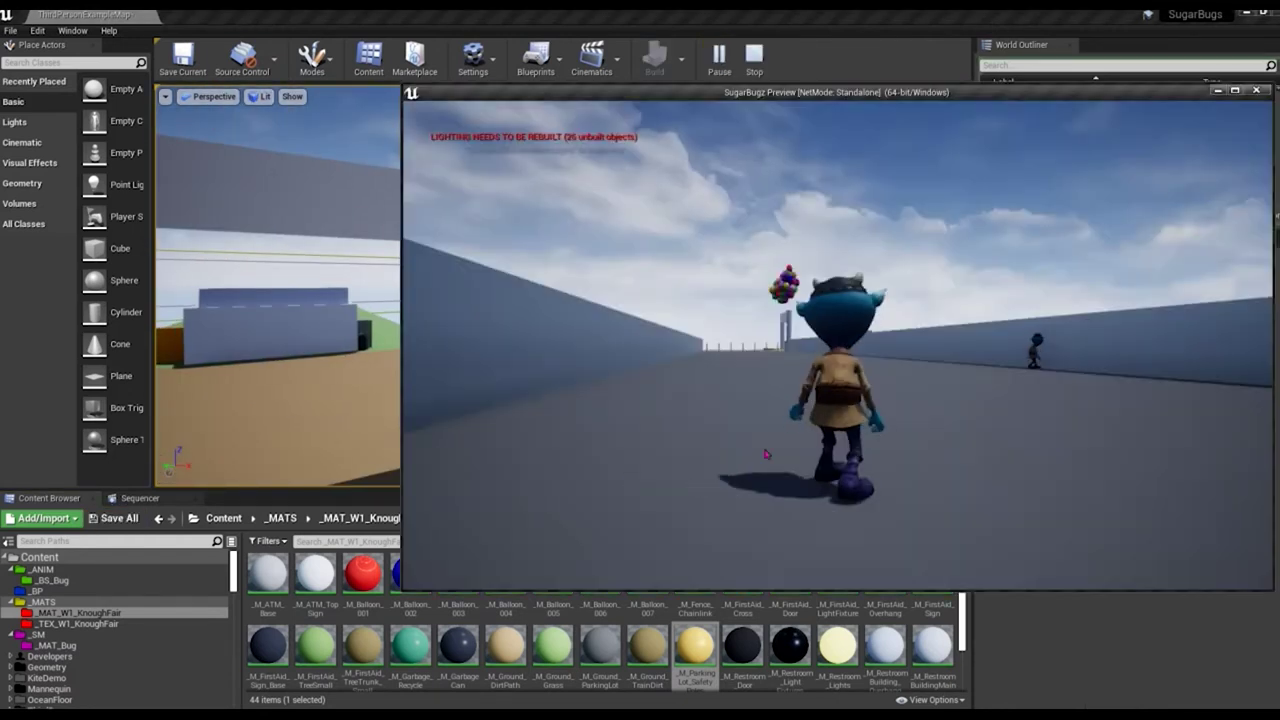
key(w)
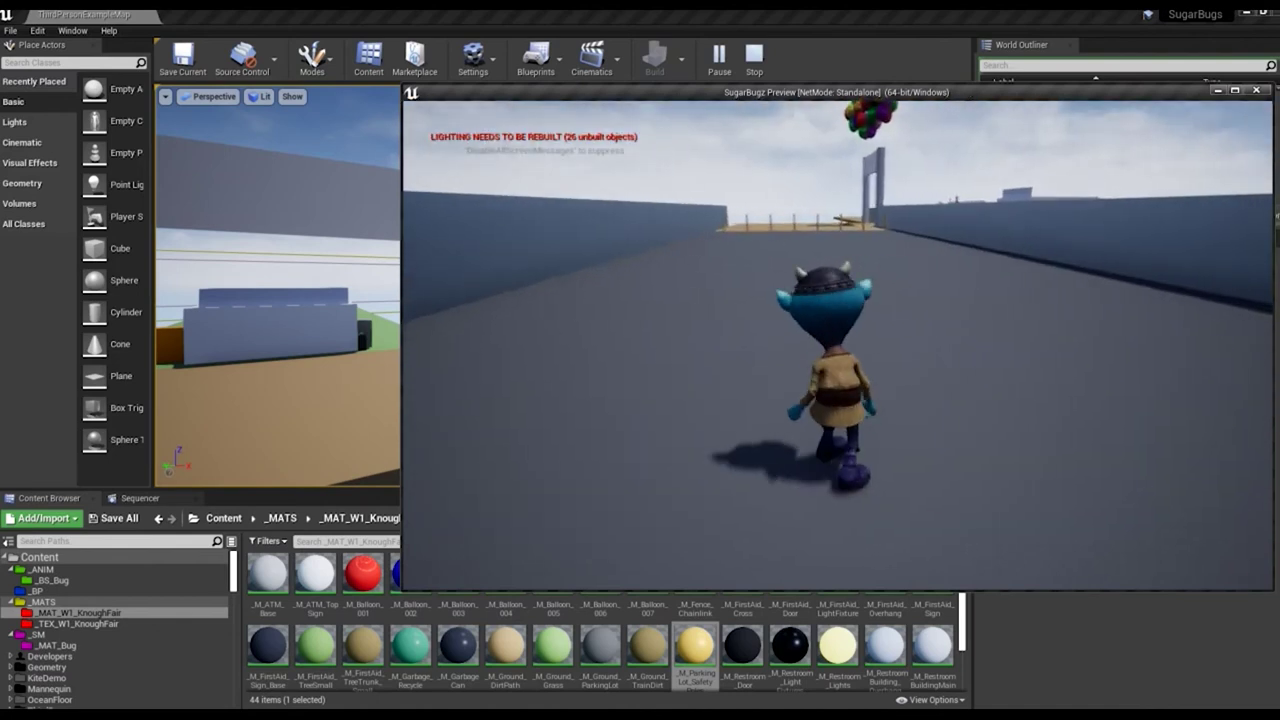
key(w)
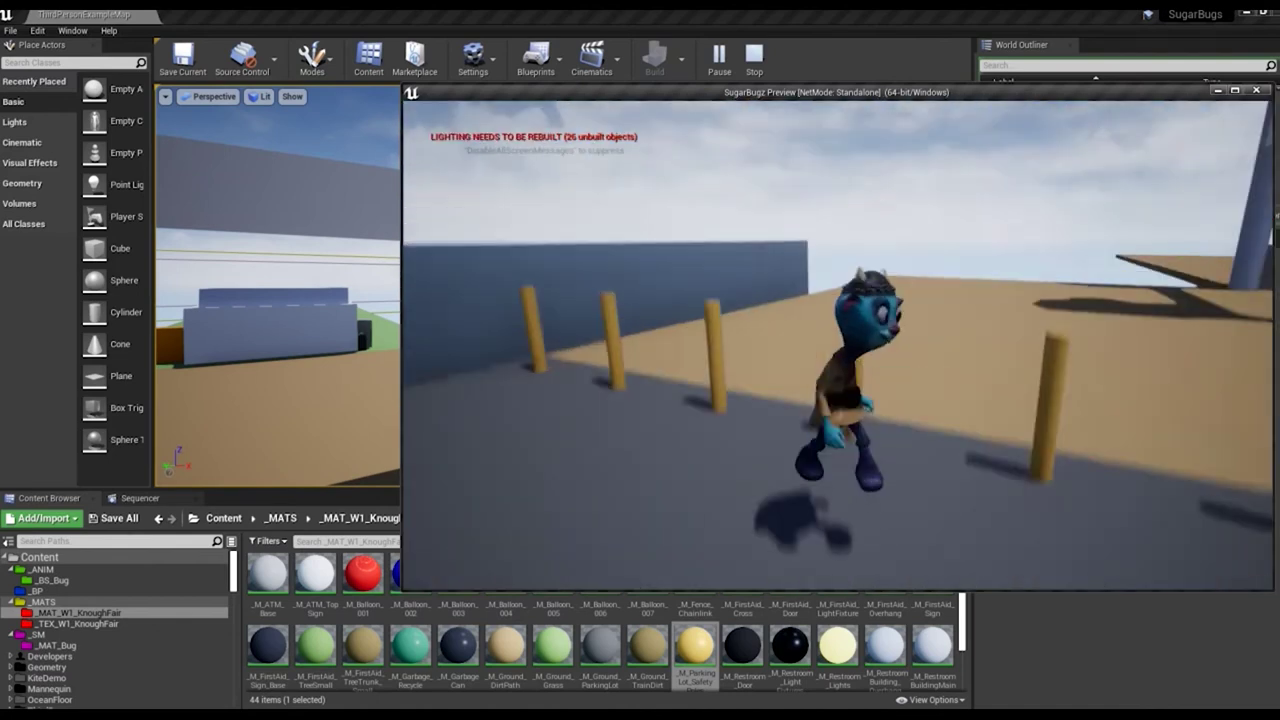
key(space)
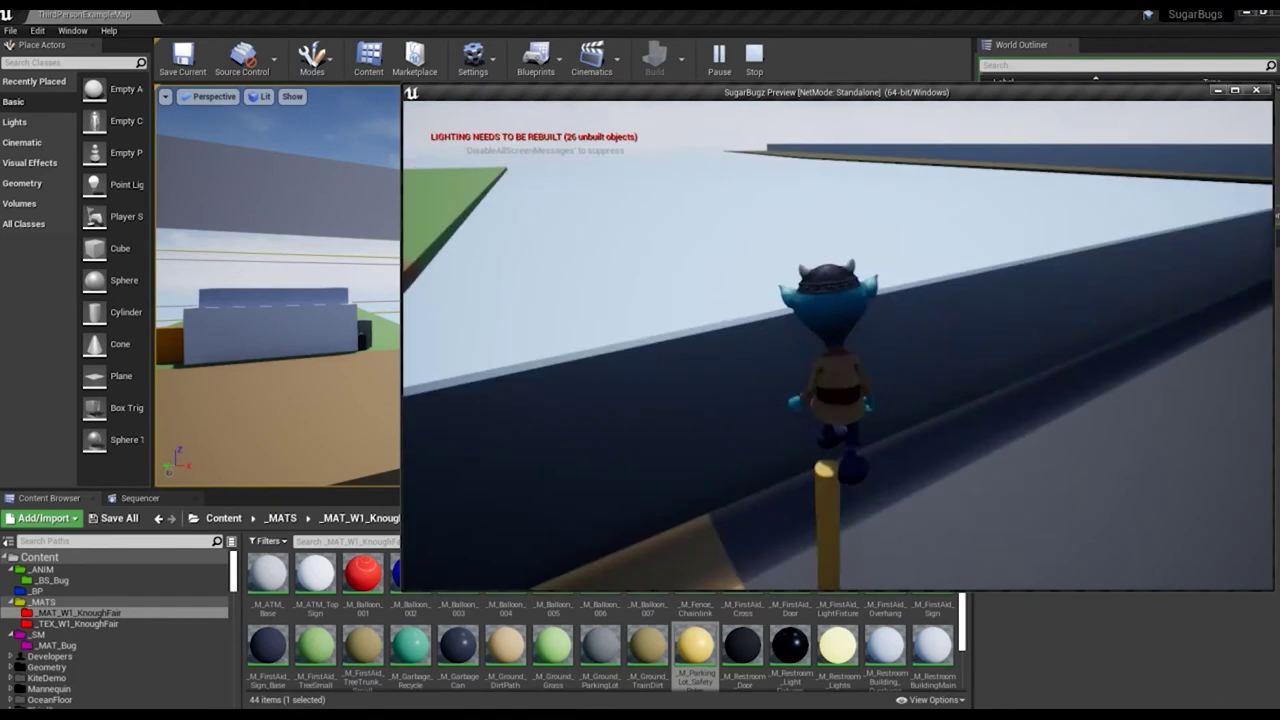
key(Escape)
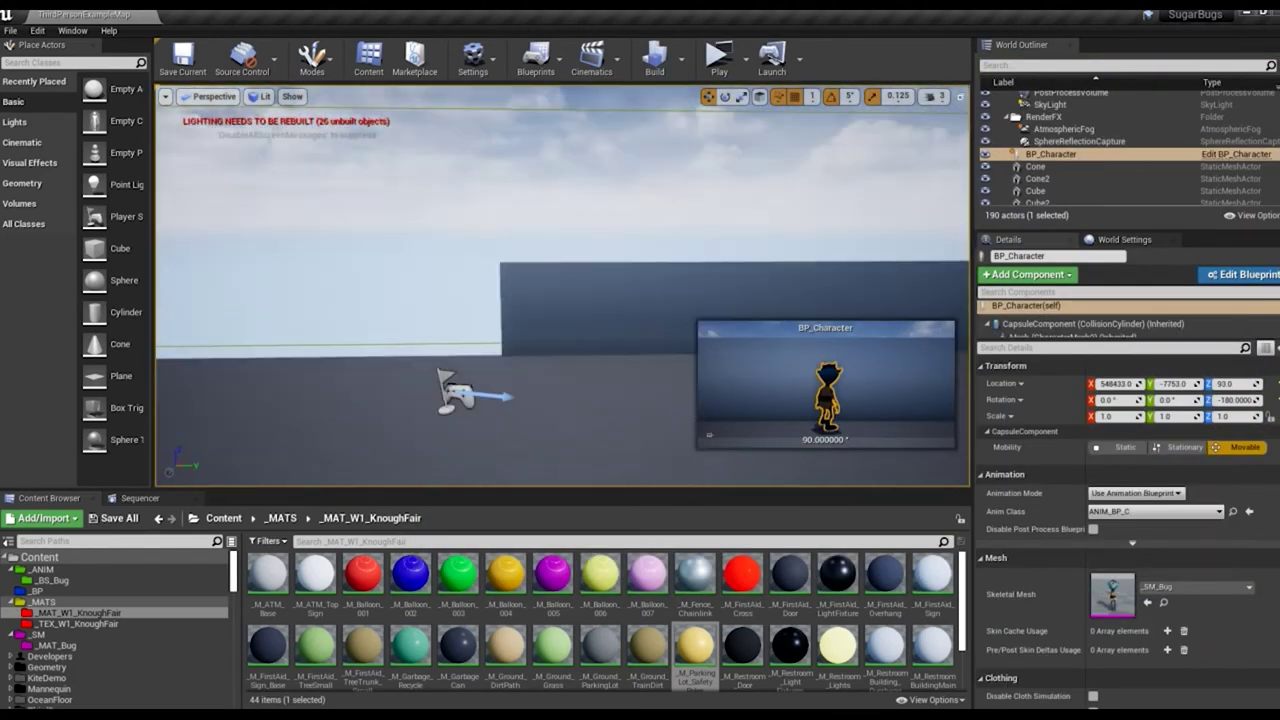
Step: Scale the tall white booth block to 2 × 2 in Details
click(678, 266)
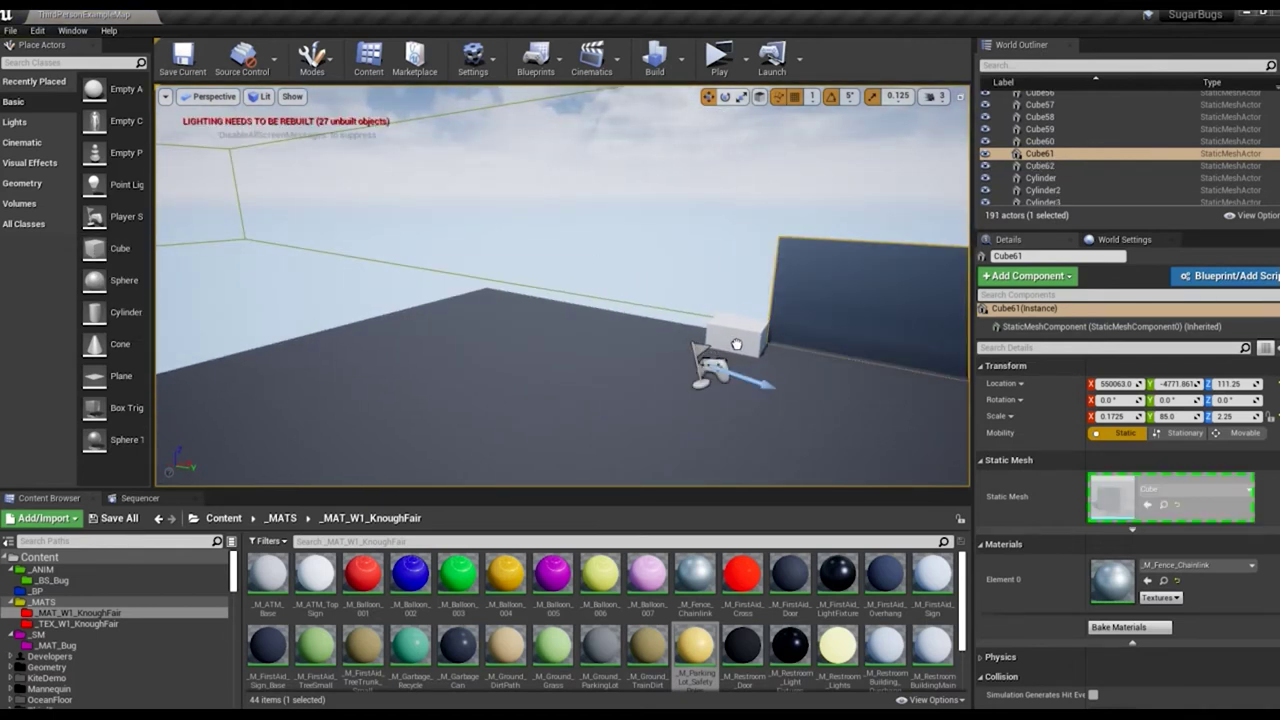
click(736, 344)
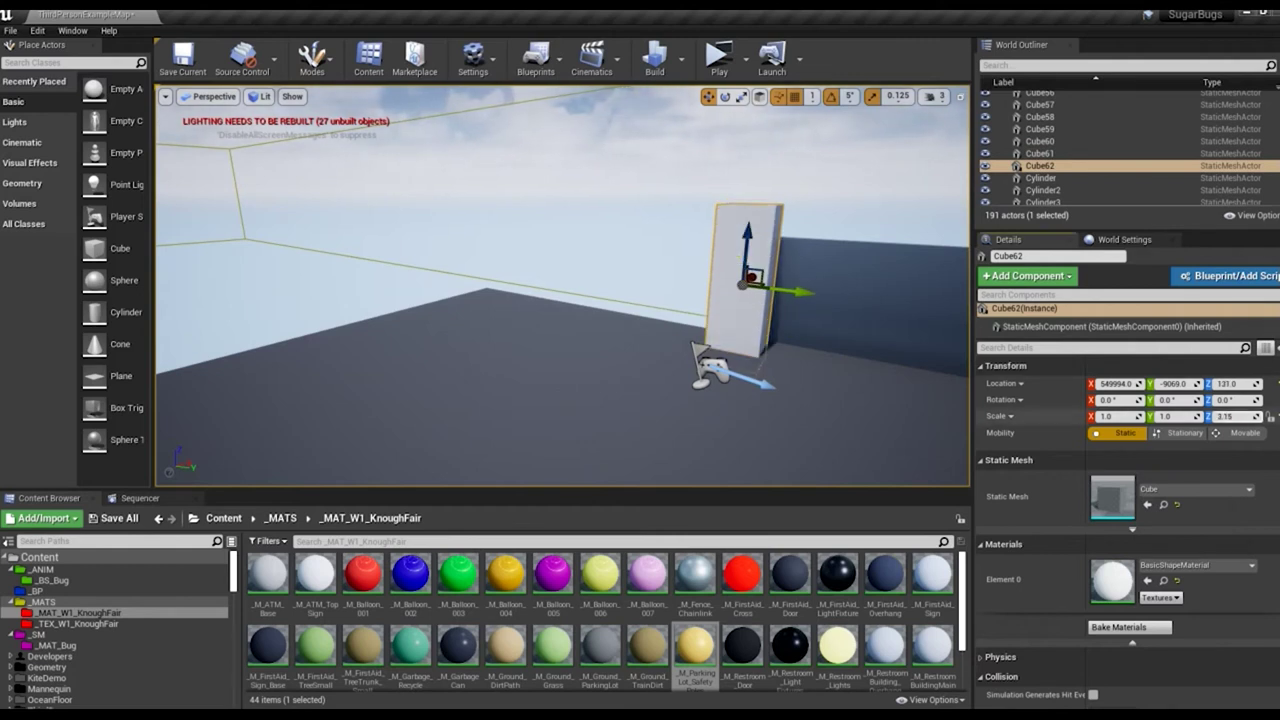
text(2)
key(Tab)
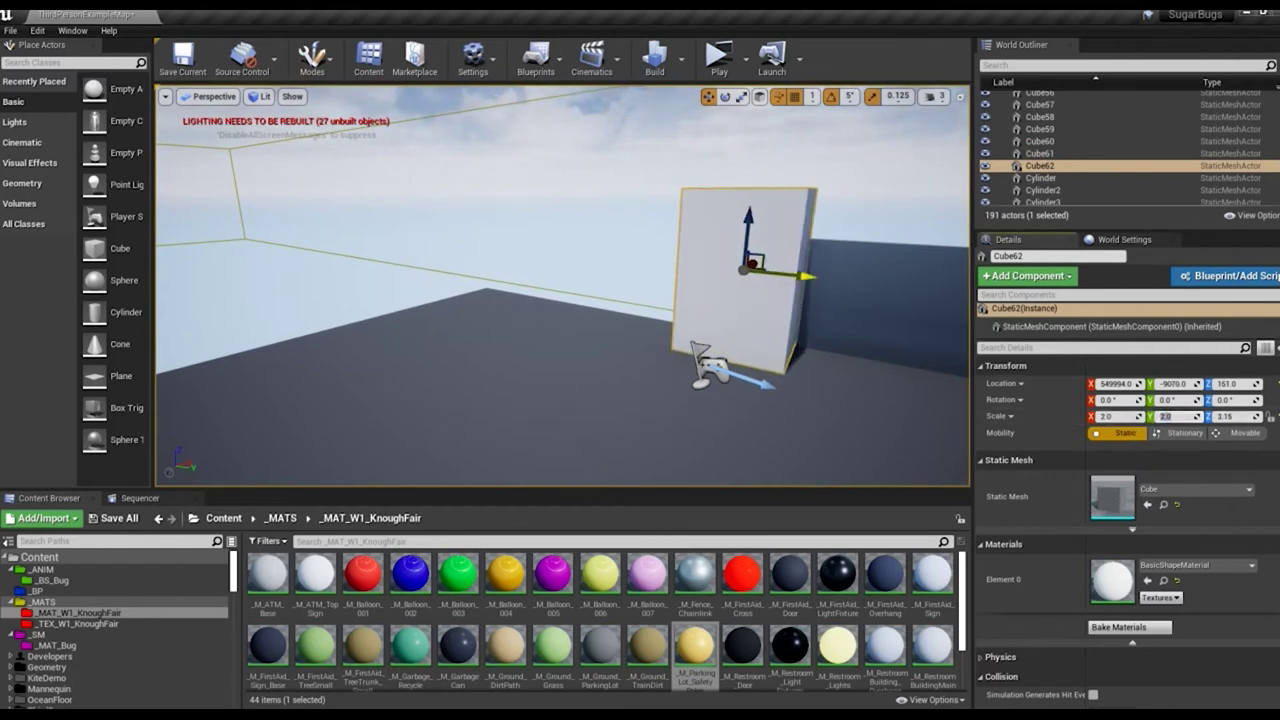
text(2)
key(Return)
mouse_move(560, 300)
alt+mouse_down()
mouse_move(660, 310)
mouse_move(900, 457)
alt+mouse_up()
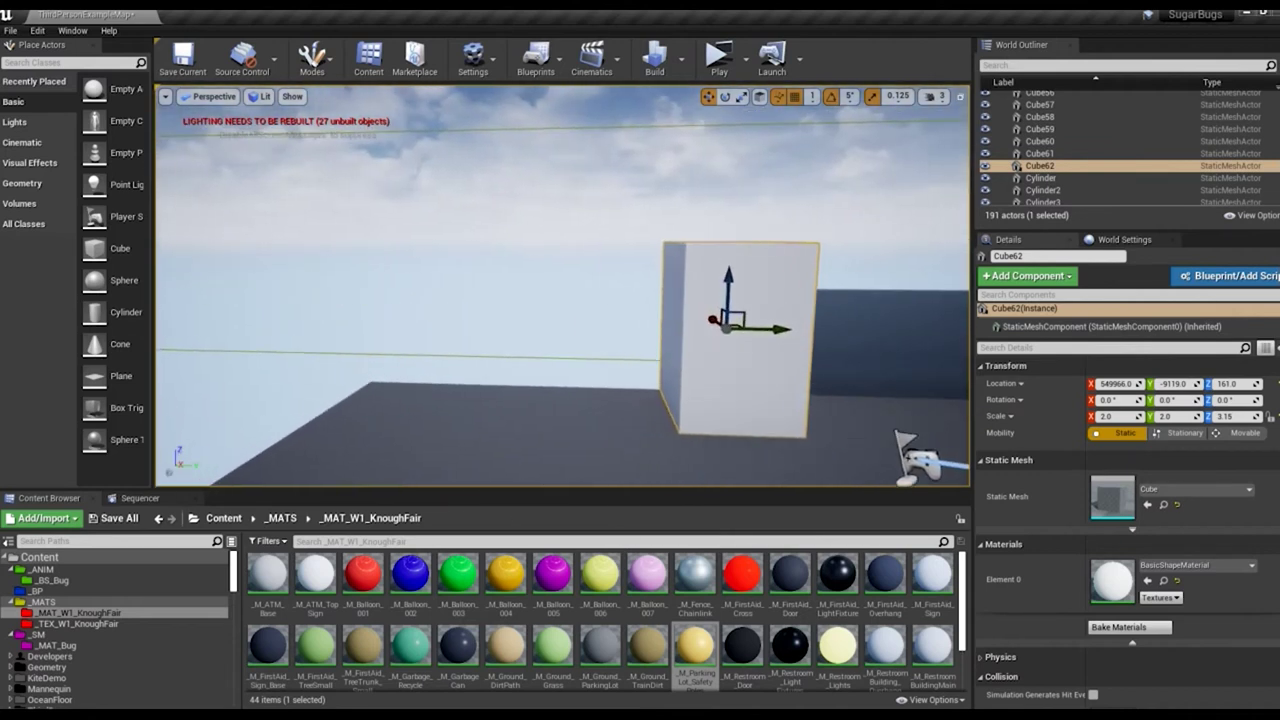
Step: Place a cylinder beside the booth block, stretch it taller, and move the character against the booth
drag(120, 312, 686, 402)
key(f)
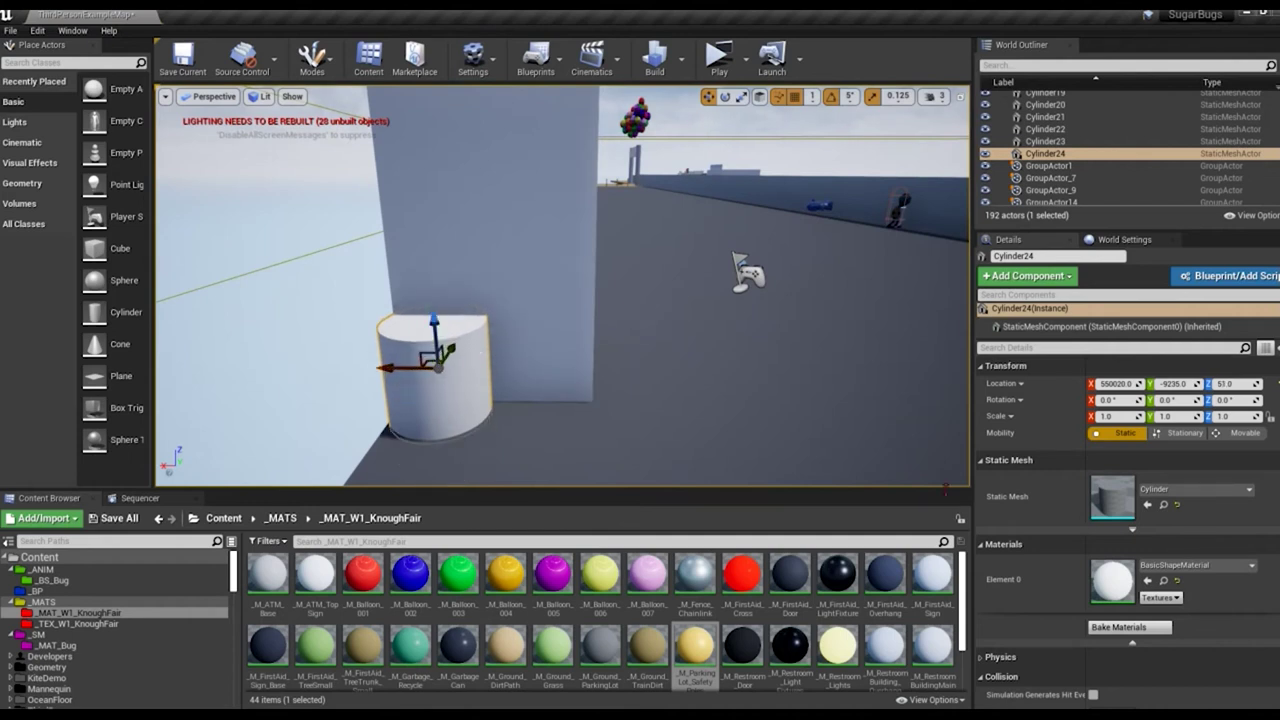
drag(1225, 416, 1250, 416)
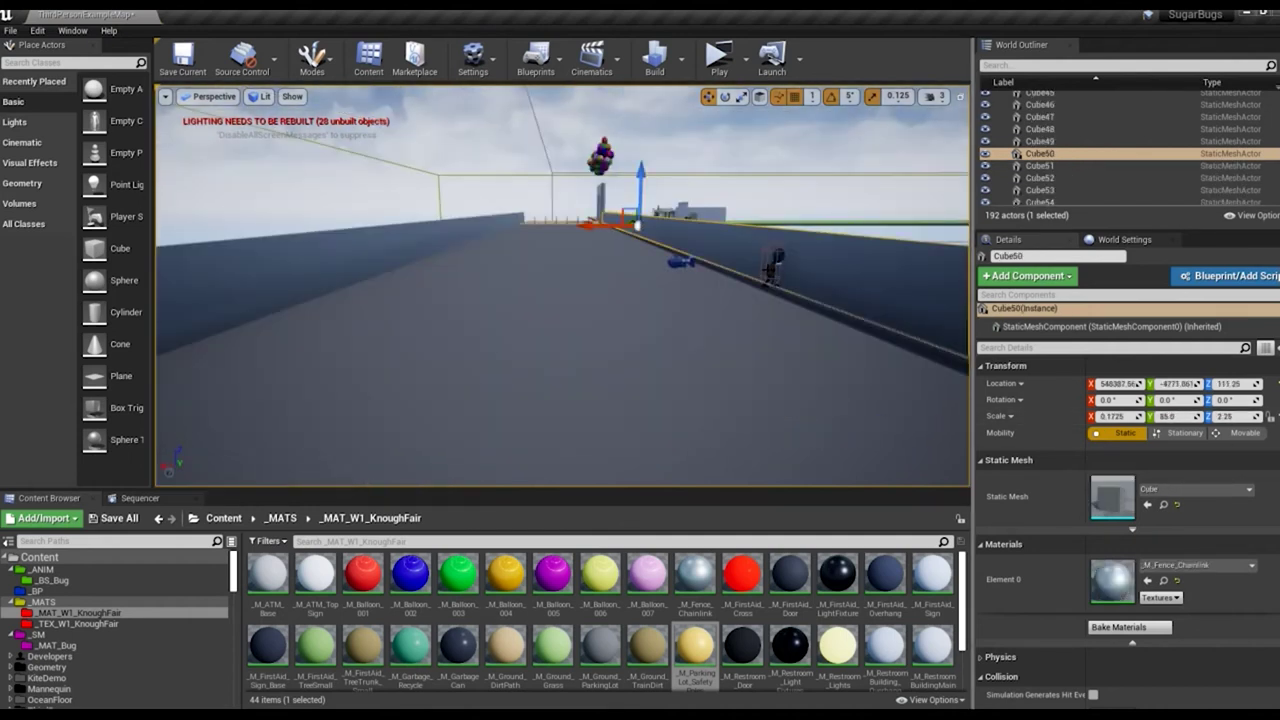
click(586, 257)
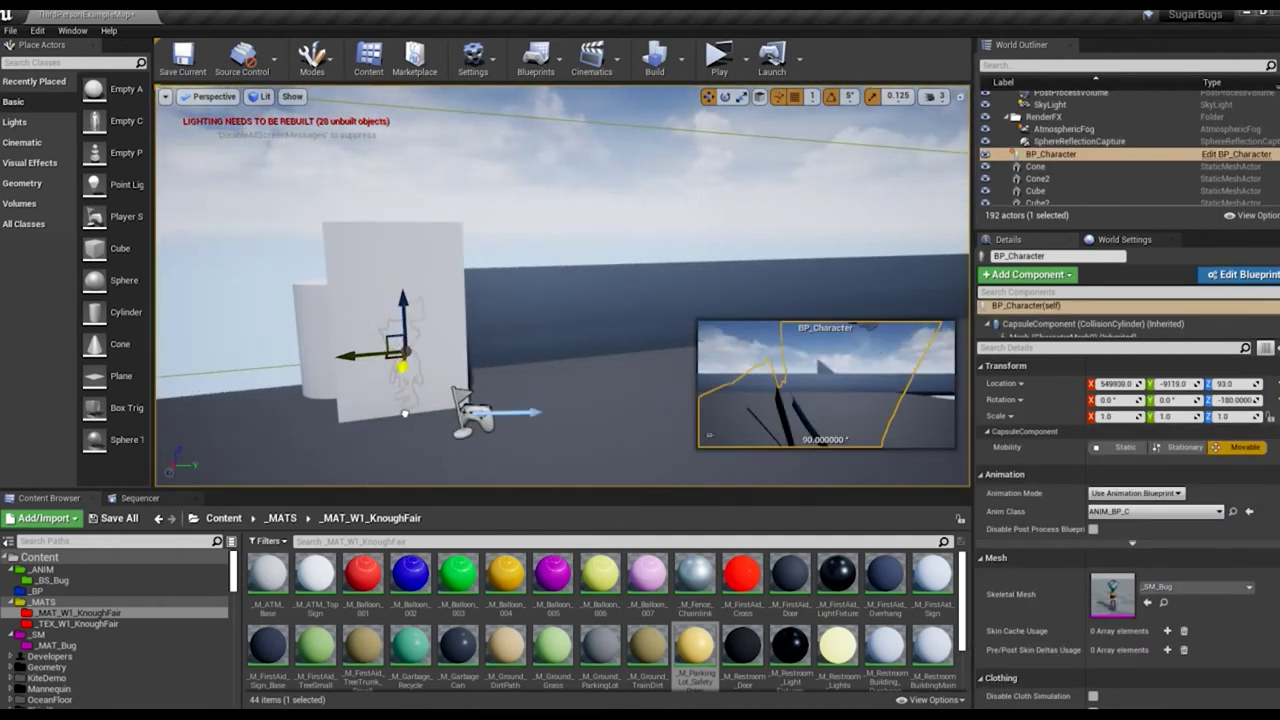
right_drag(377, 300, 420, 330)
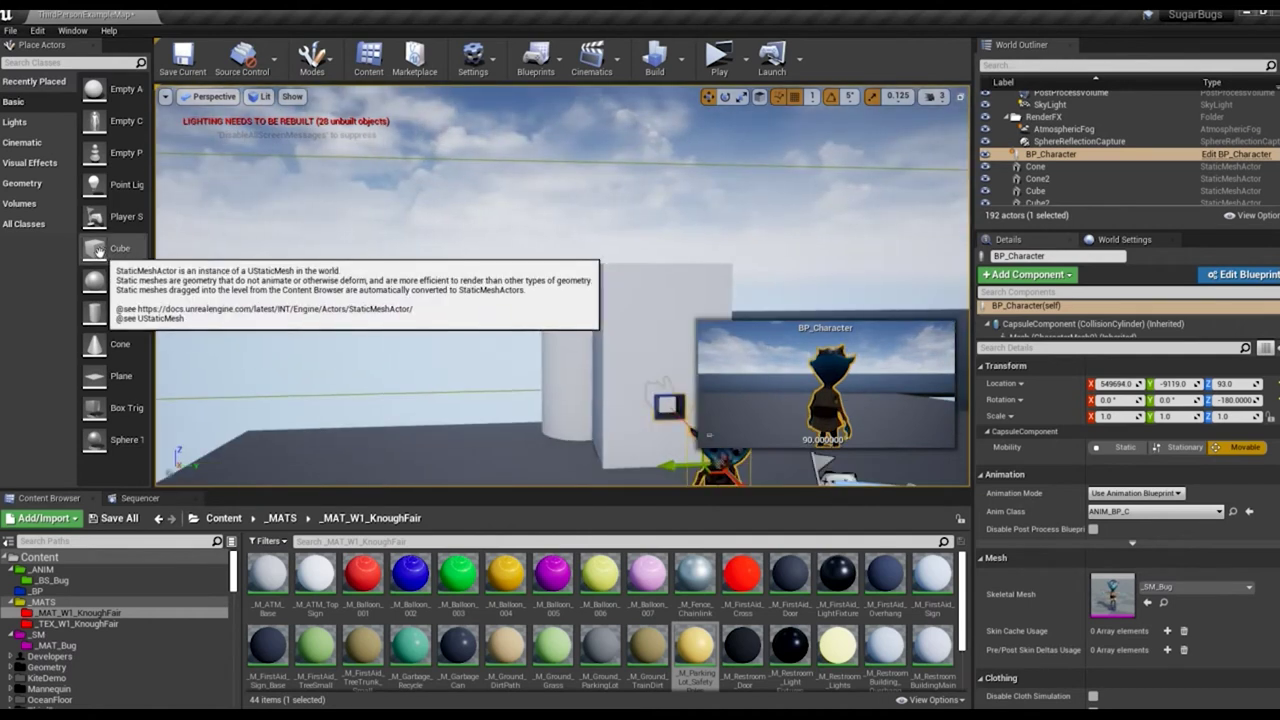
Step: Add a thin cube barrier arm beside the cylinder and tilt it 5 degrees
drag(120, 248, 535, 362)
right_drag(699, 373, 627, 341)
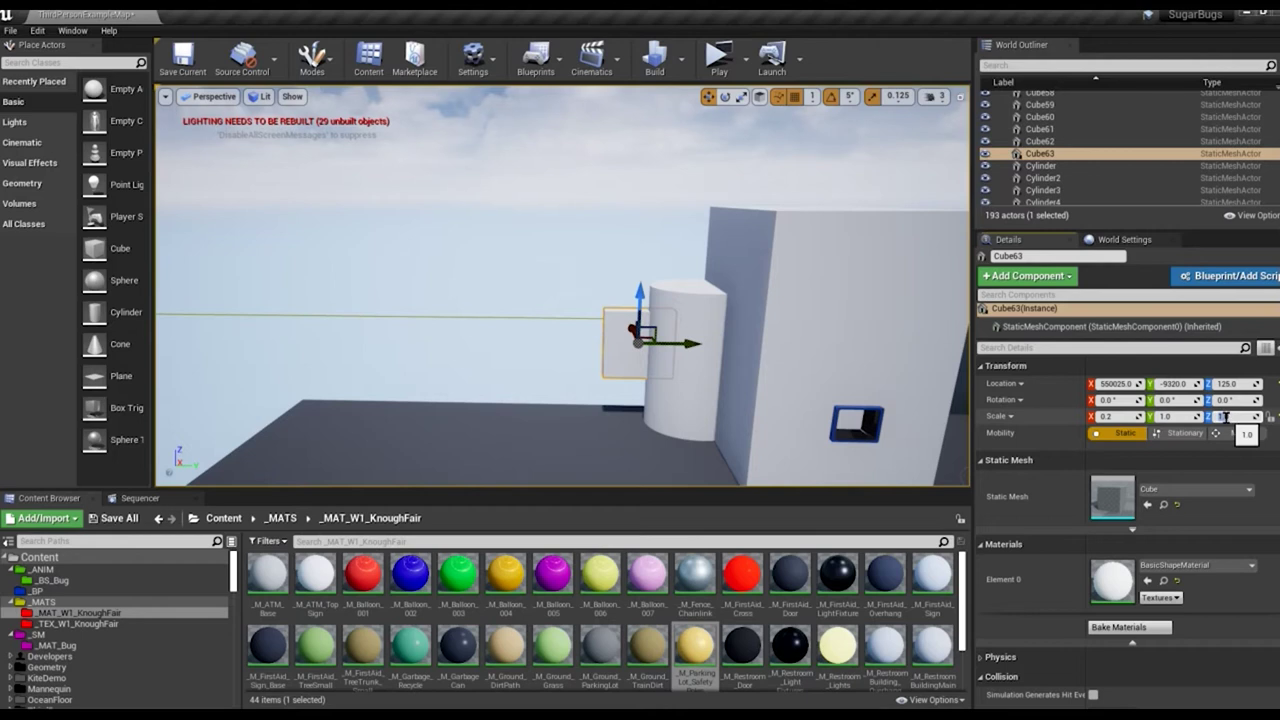
right_drag(639, 361, 600, 400)
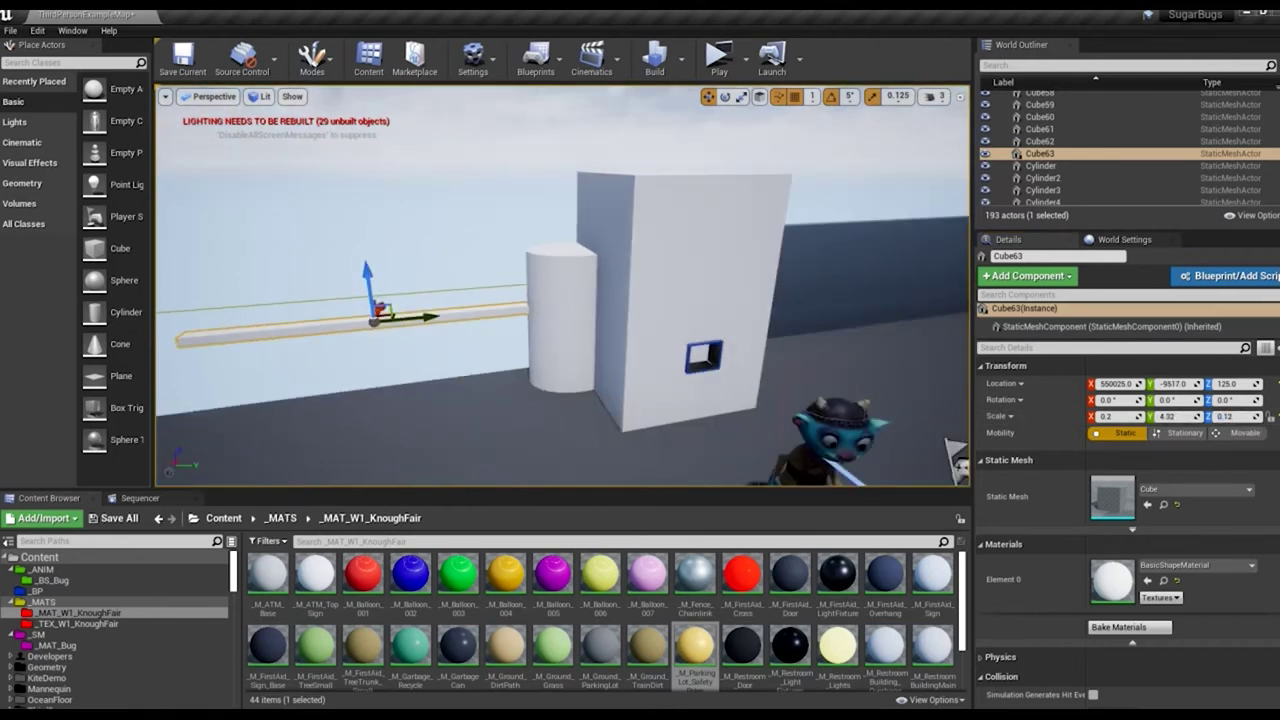
click(551, 329)
right_drag(487, 345, 461, 303)
click(470, 340)
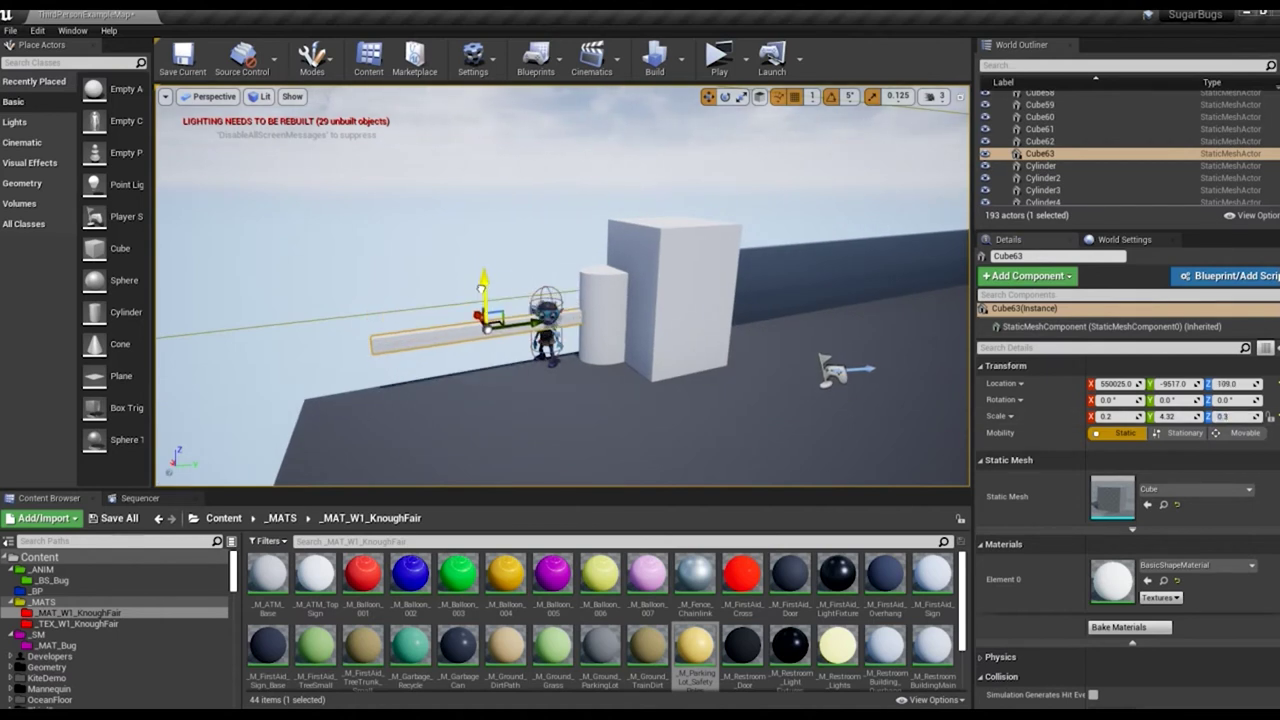
click(603, 292)
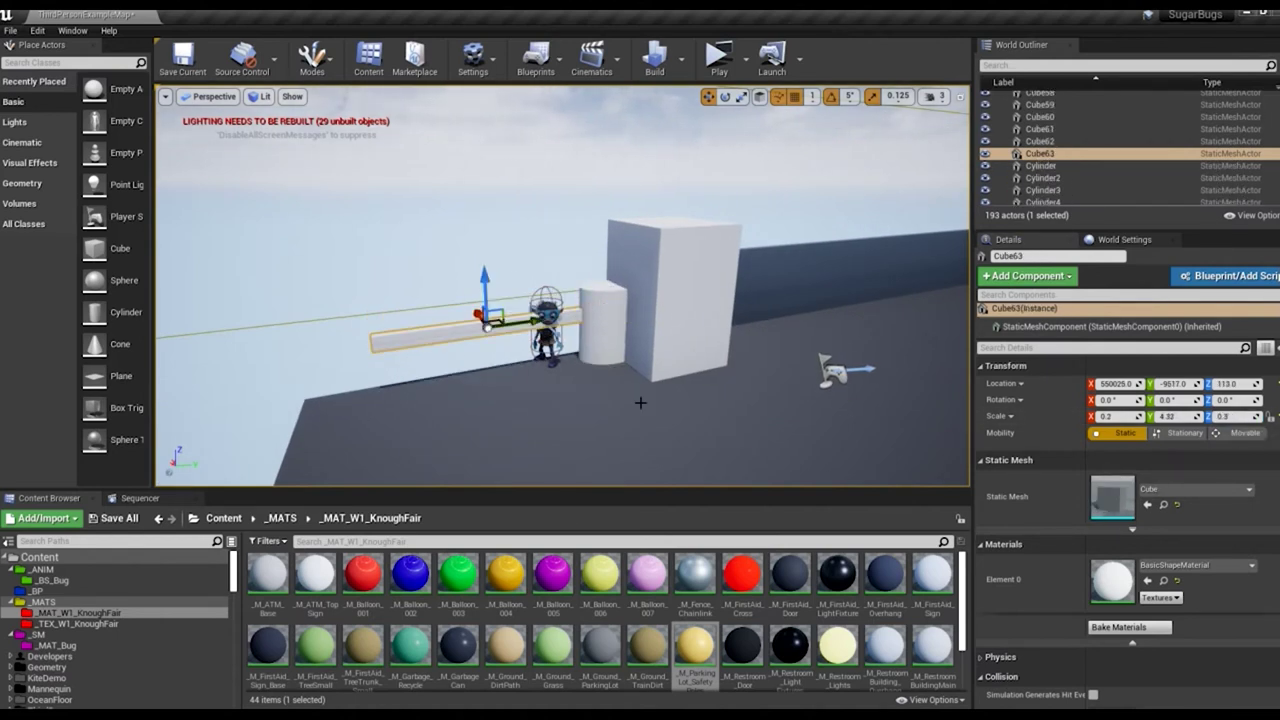
drag(446, 265, 438, 278)
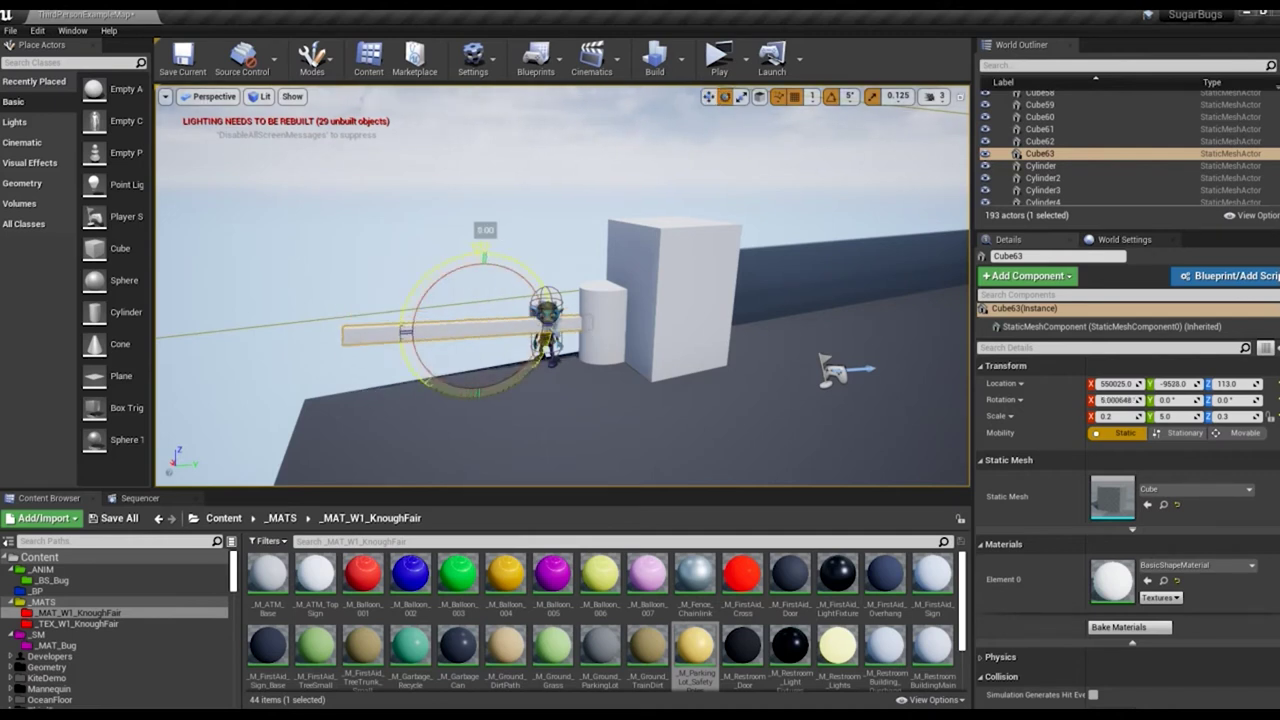
click(705, 150)
right_drag(705, 150, 640, 220)
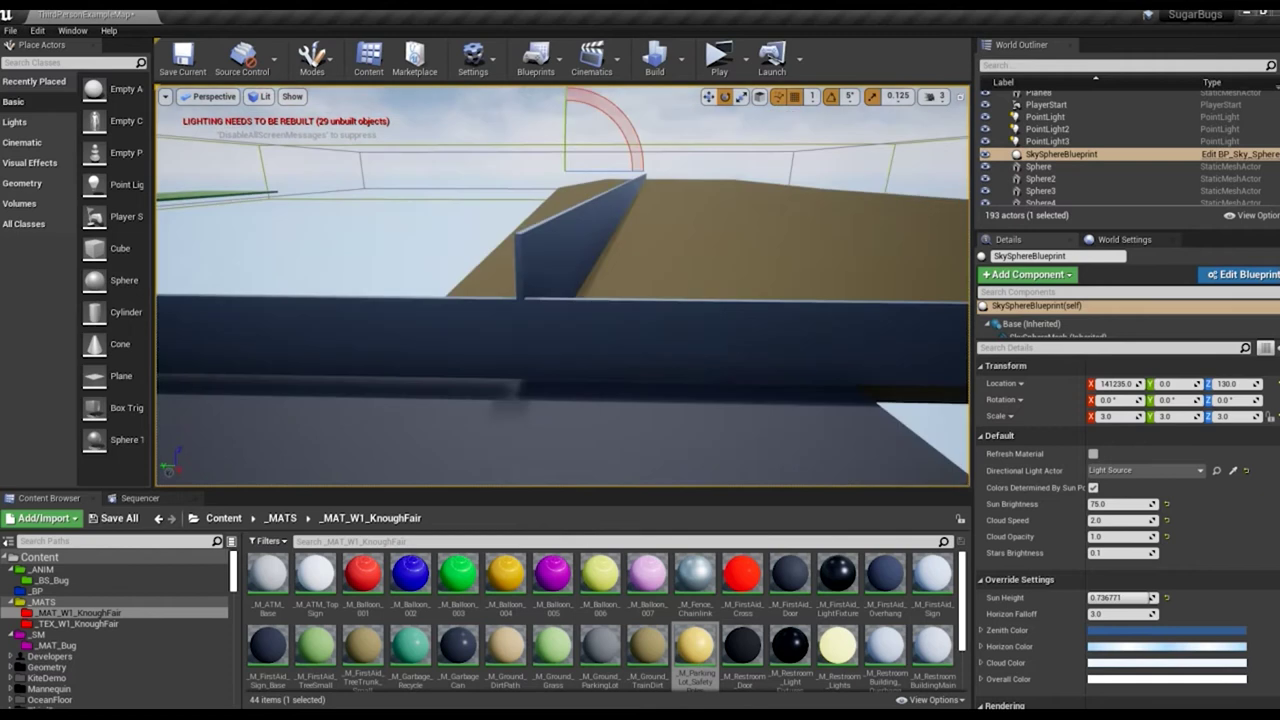
Step: In Top view, copy dirt slab Cube49 and place the copy flush beside the booth
right_drag(640, 220, 748, 210)
click(748, 210)
key(alt+j)
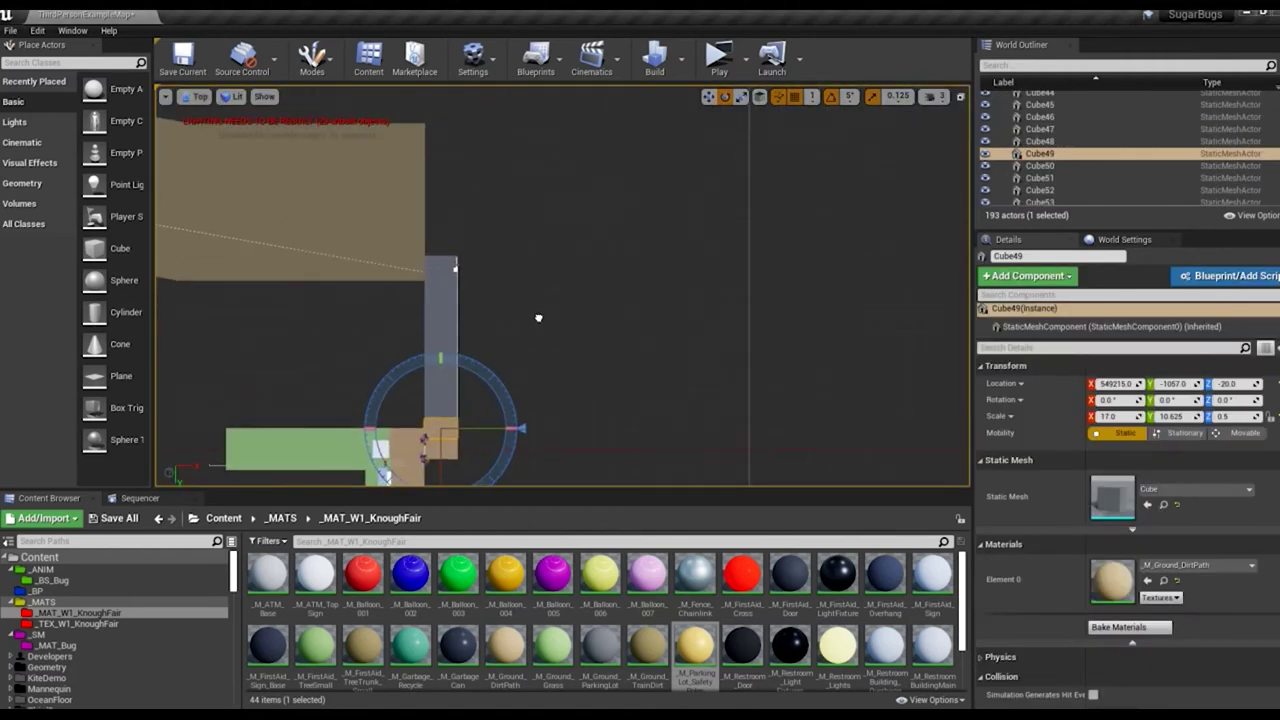
scroll(455, 268, up, 3)
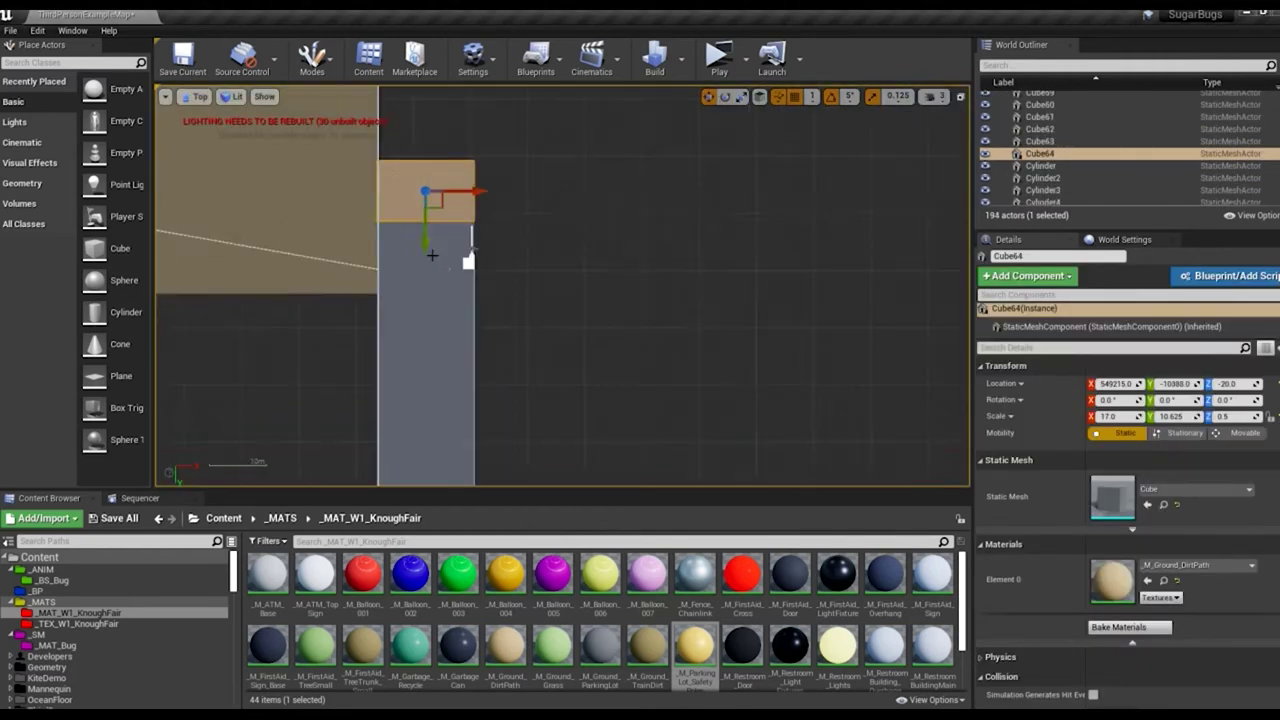
scroll(466, 263, up, 2)
drag(474, 180, 642, 186)
scroll(507, 243, up, 3)
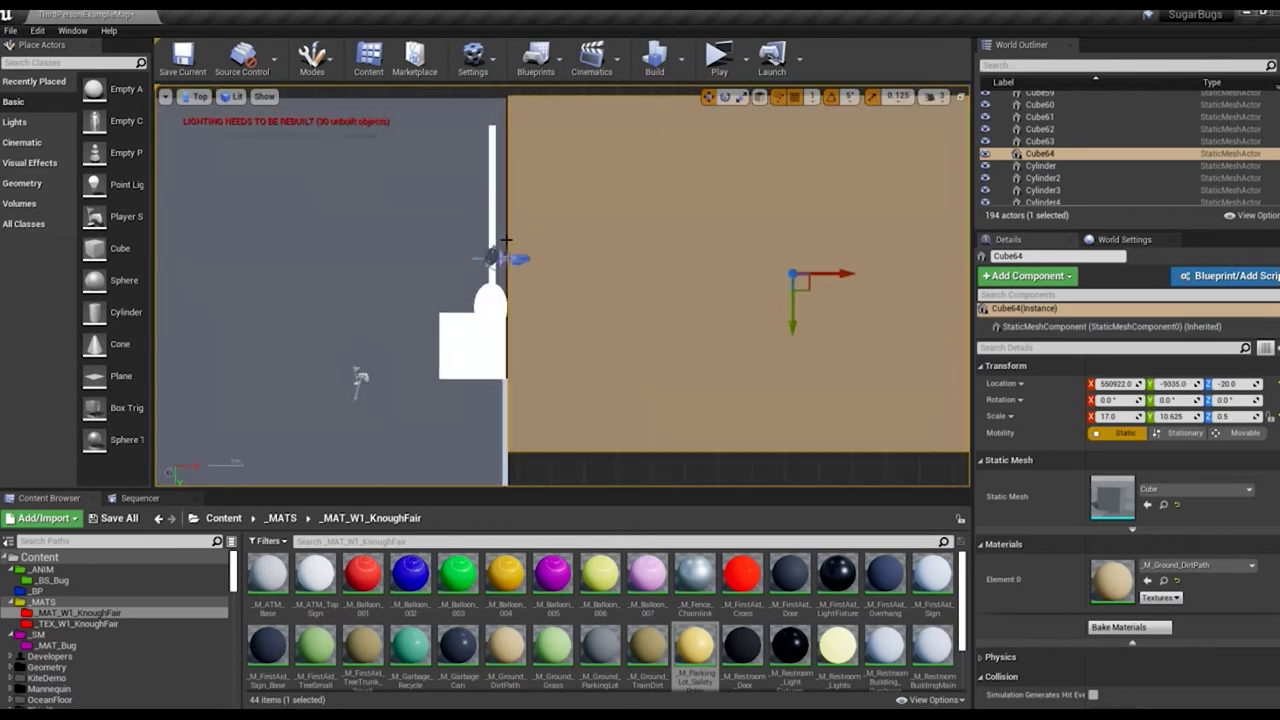
drag(816, 314, 813, 314)
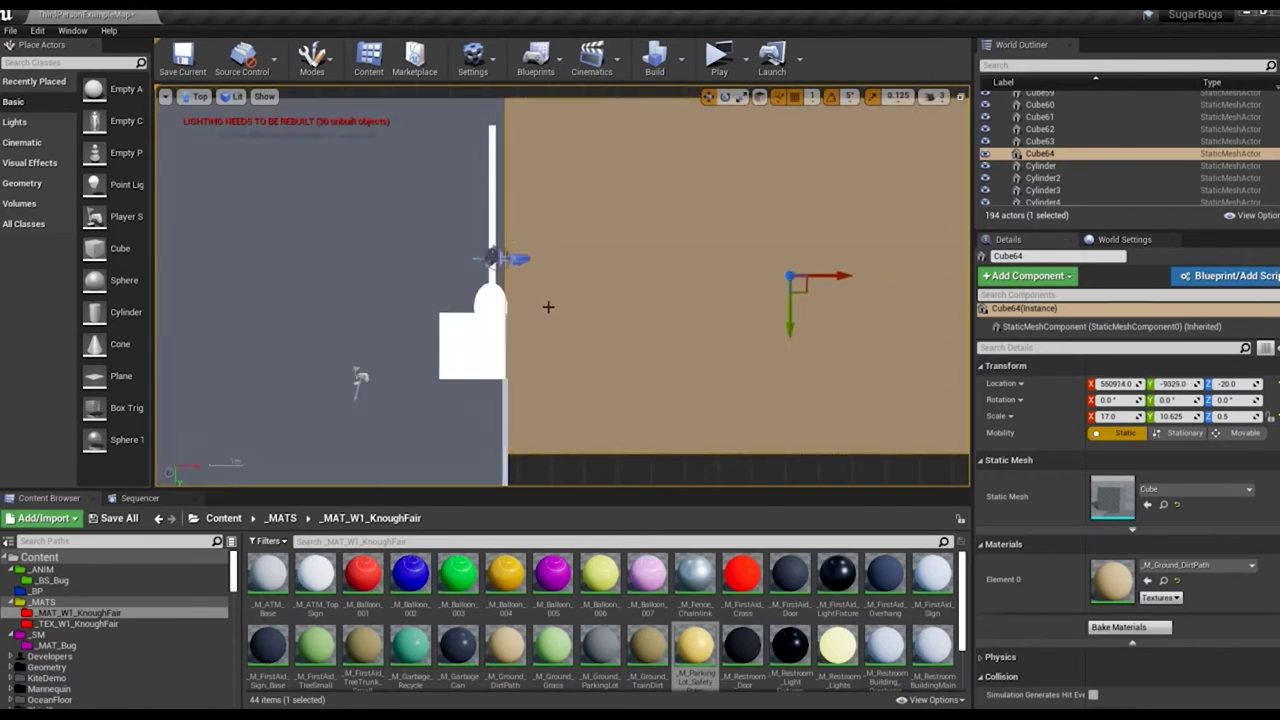
Step: Return to Perspective, frame the new slab Cube64, and select the short cylinder by the booth
key(Escape)
key(alt+g)
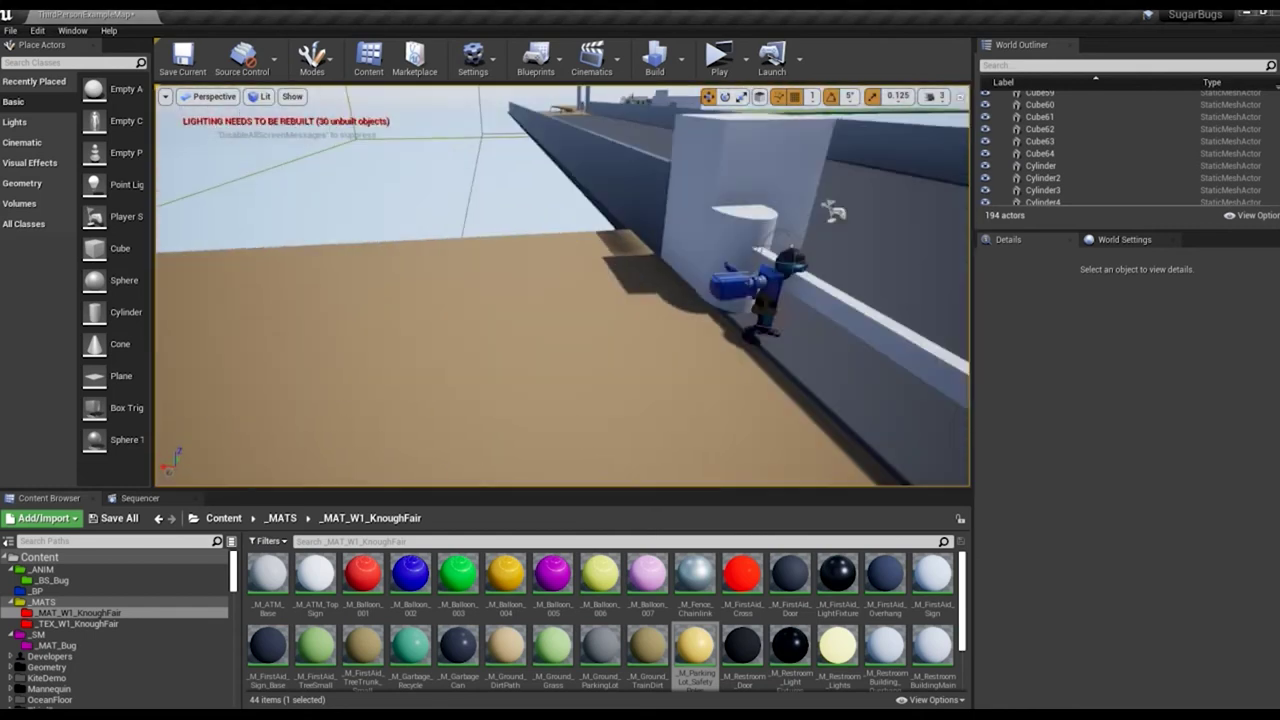
double_click(1040, 153)
scroll(787, 600, down, 2)
click(600, 595)
click(626, 278)
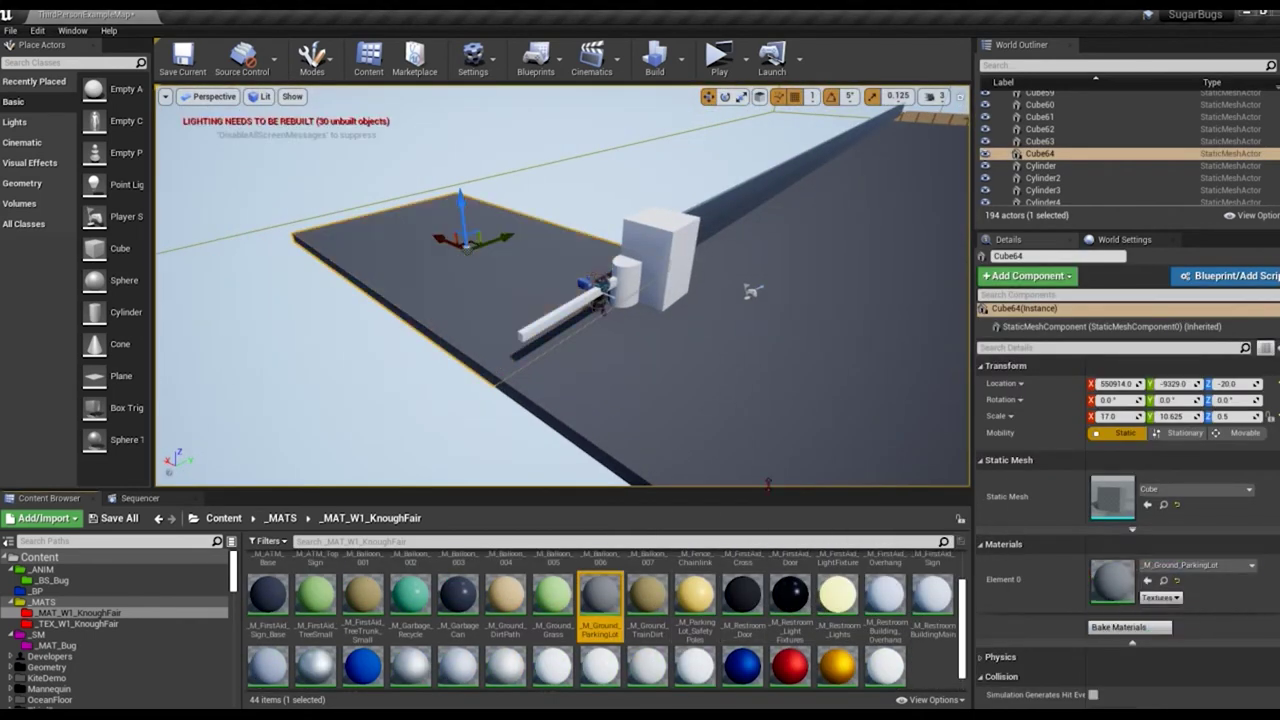
Step: Make the post yellow with _M_ParkingLot_SafetyPoles and give the gate bar new black _M_ParkingLot_EntranceBar
key(f)
drag(693, 594, 625, 350)
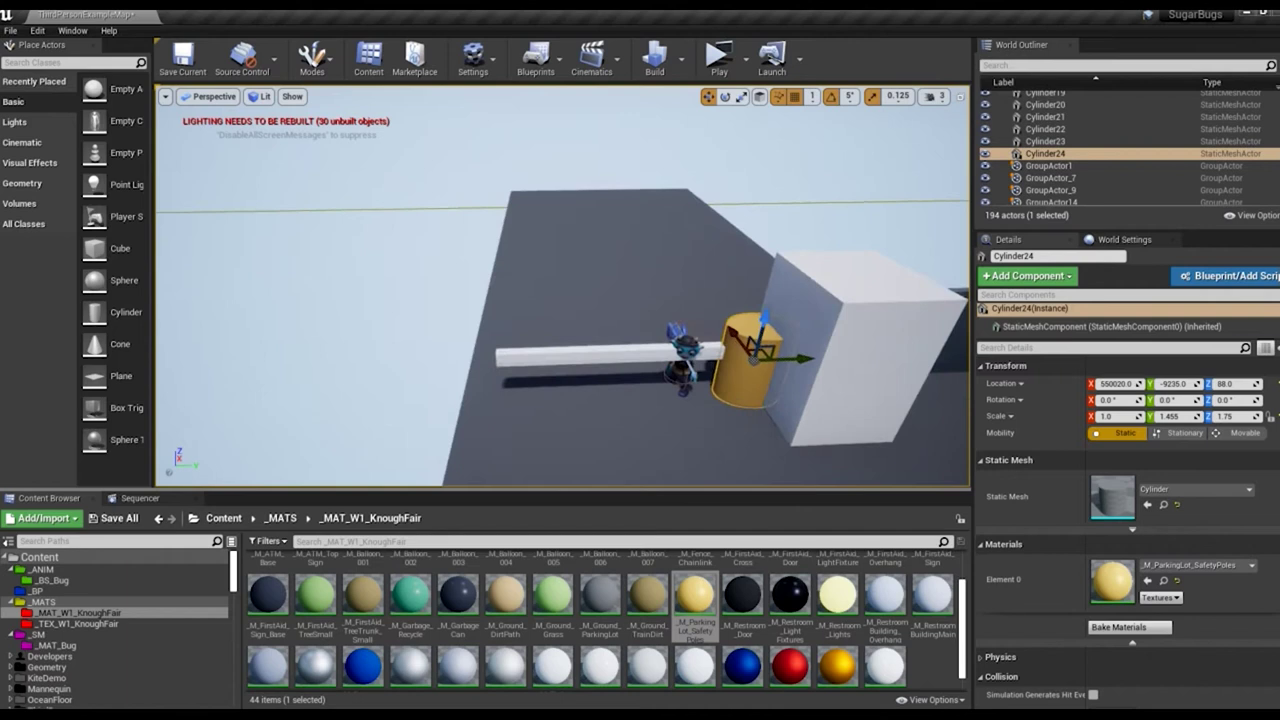
click(560, 345)
key(f)
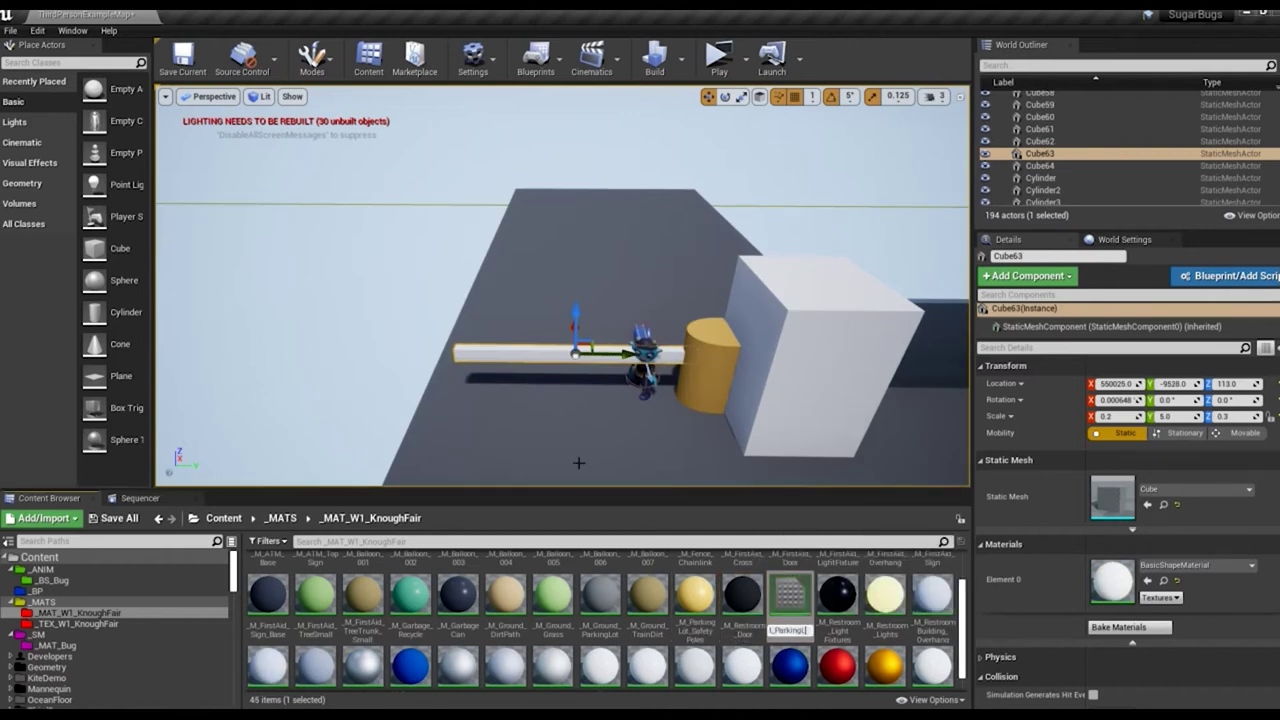
key(Return)
drag(695, 595, 560, 352)
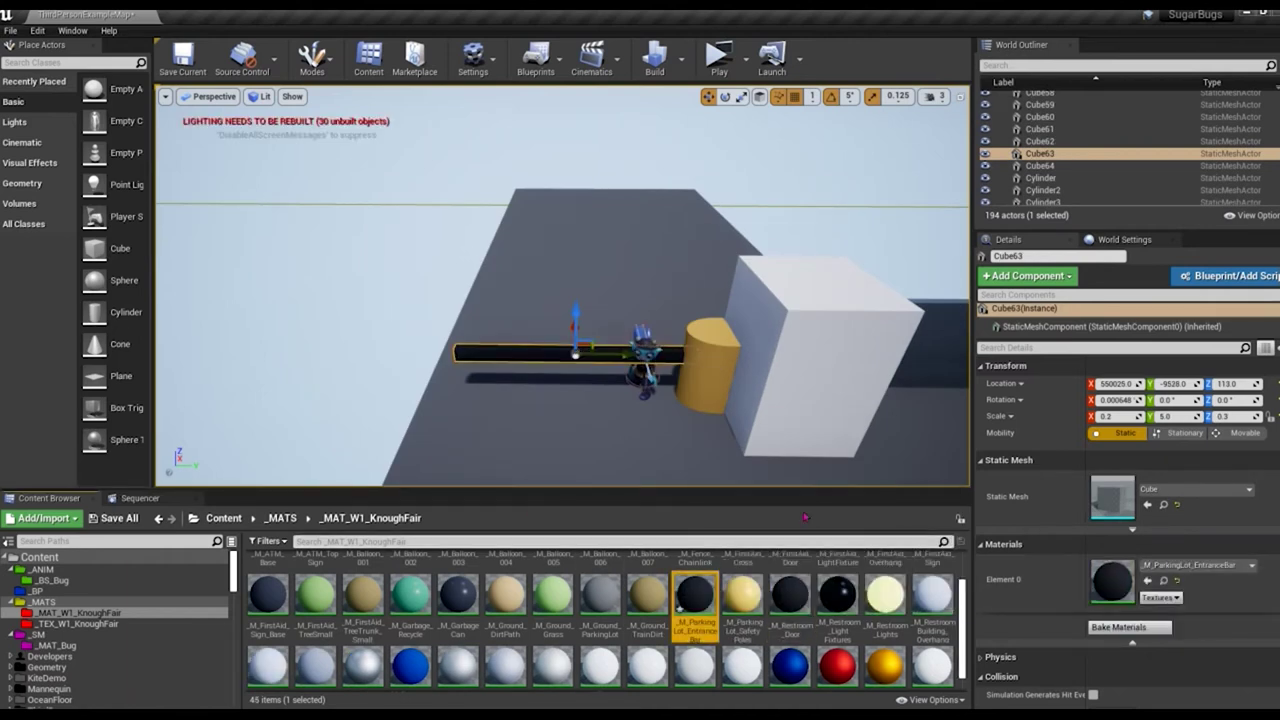
Step: Create _M_ParkingLot_EntranceBooth and apply it to booth box Cube62
click(414, 386)
click(800, 330)
scroll(641, 619, down, 1)
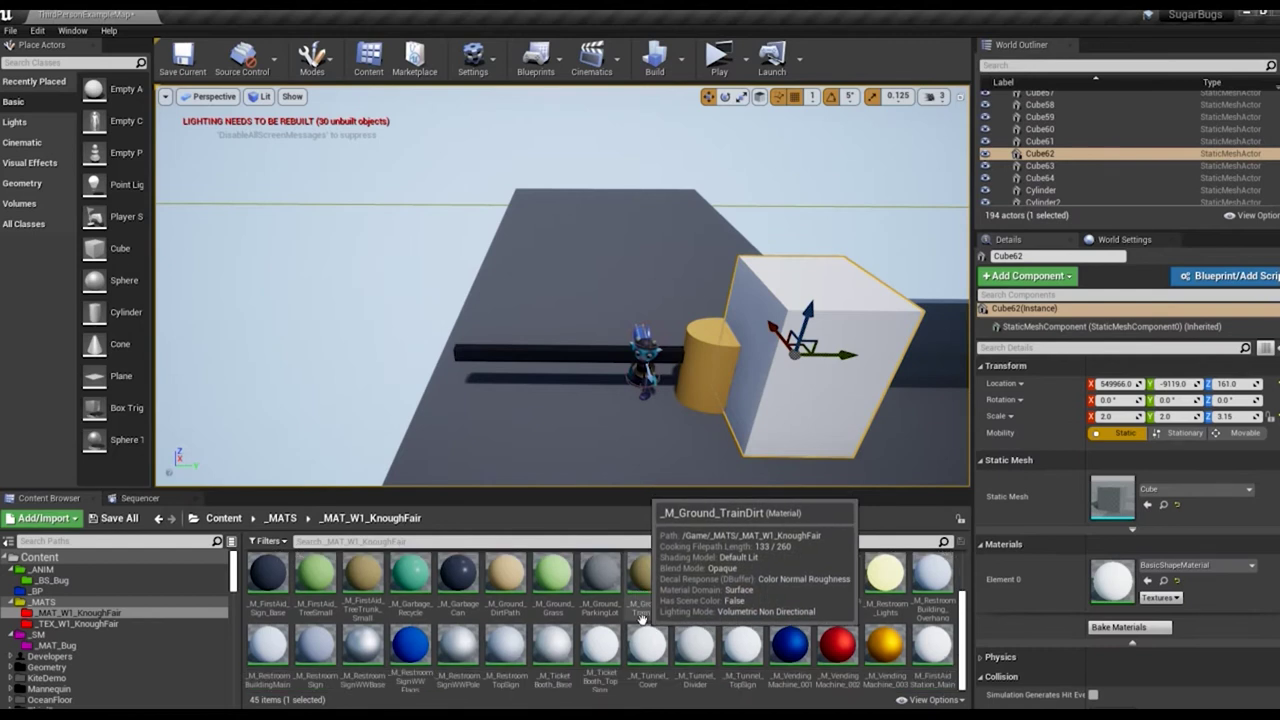
click(551, 648)
key(ctrl+w)
text(_M_P)
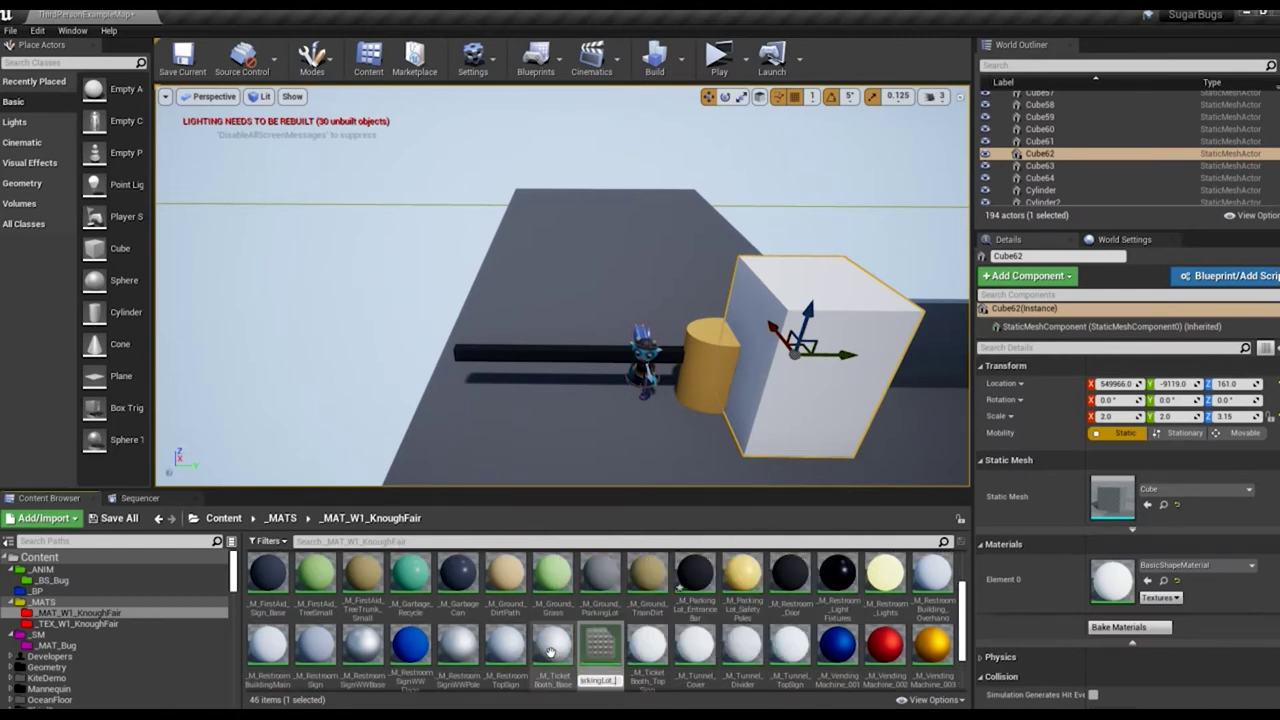
key(Return)
click(580, 442)
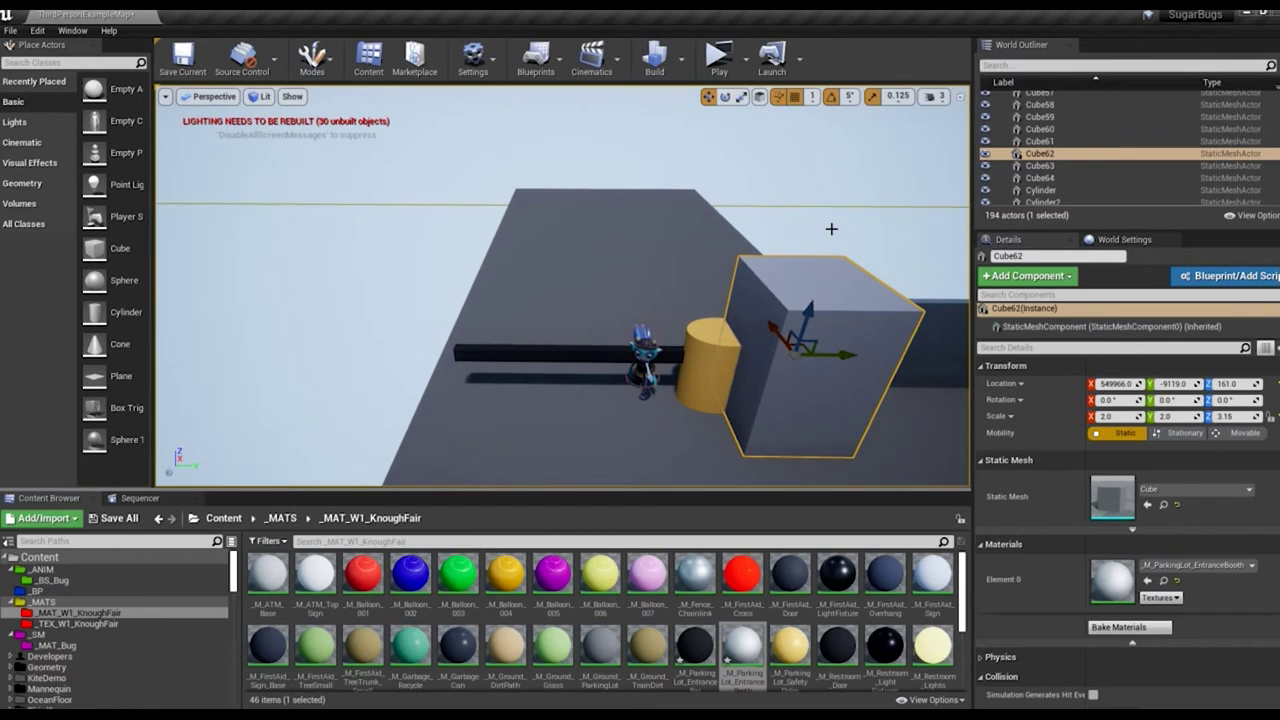
right_drag(671, 282, 560, 290)
click(628, 296)
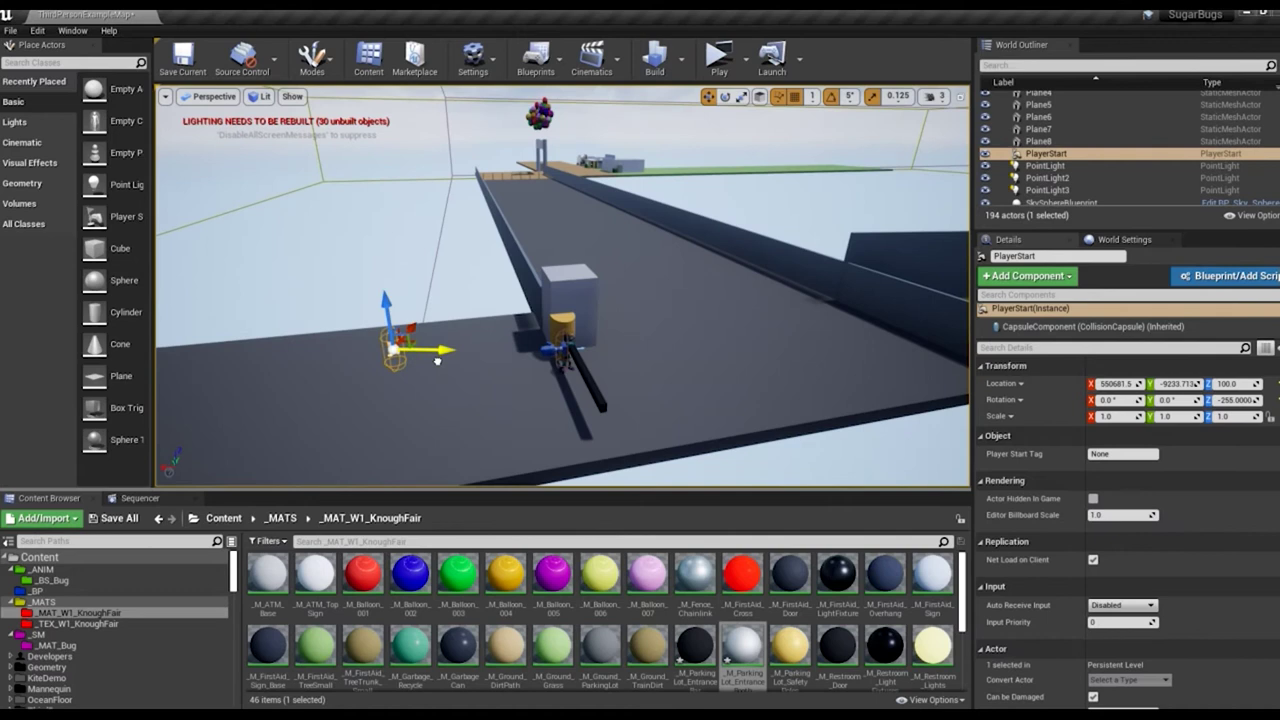
Step: Play-test the character at the player start beside the entrance gate, then stop and resume editing
click(719, 57)
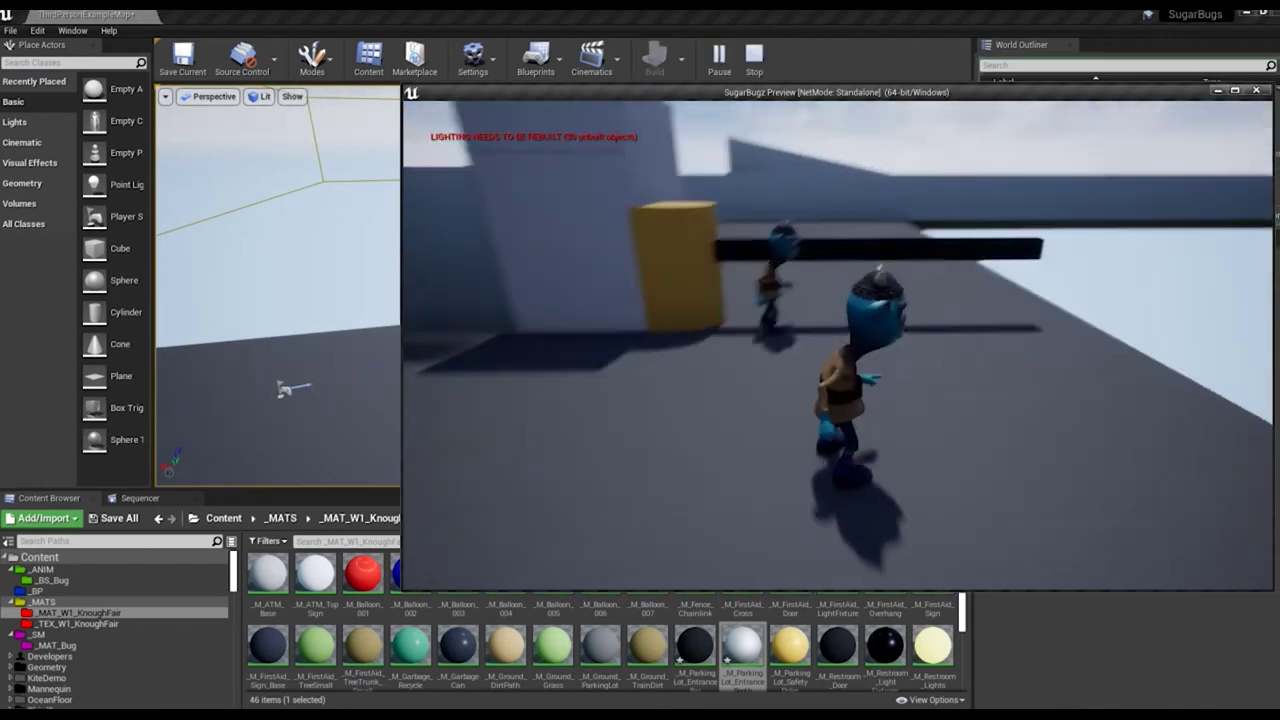
key(Escape)
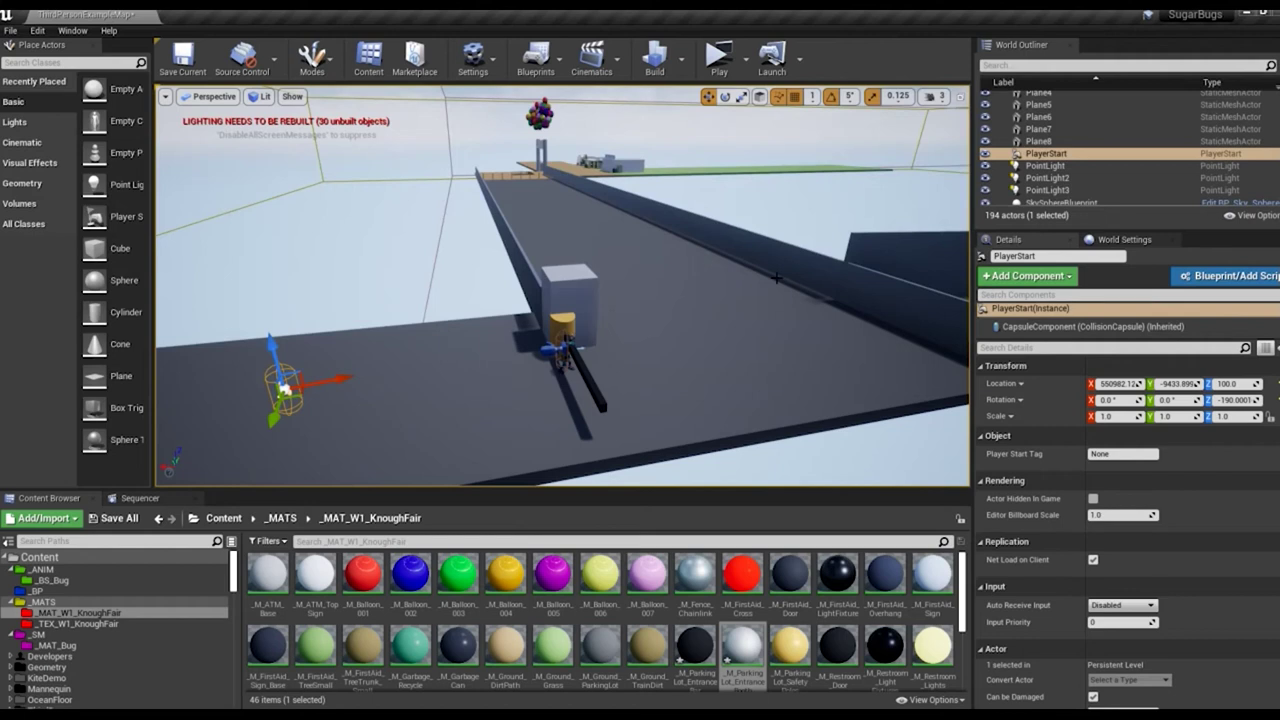
right_drag(769, 283, 700, 300)
click(450, 380)
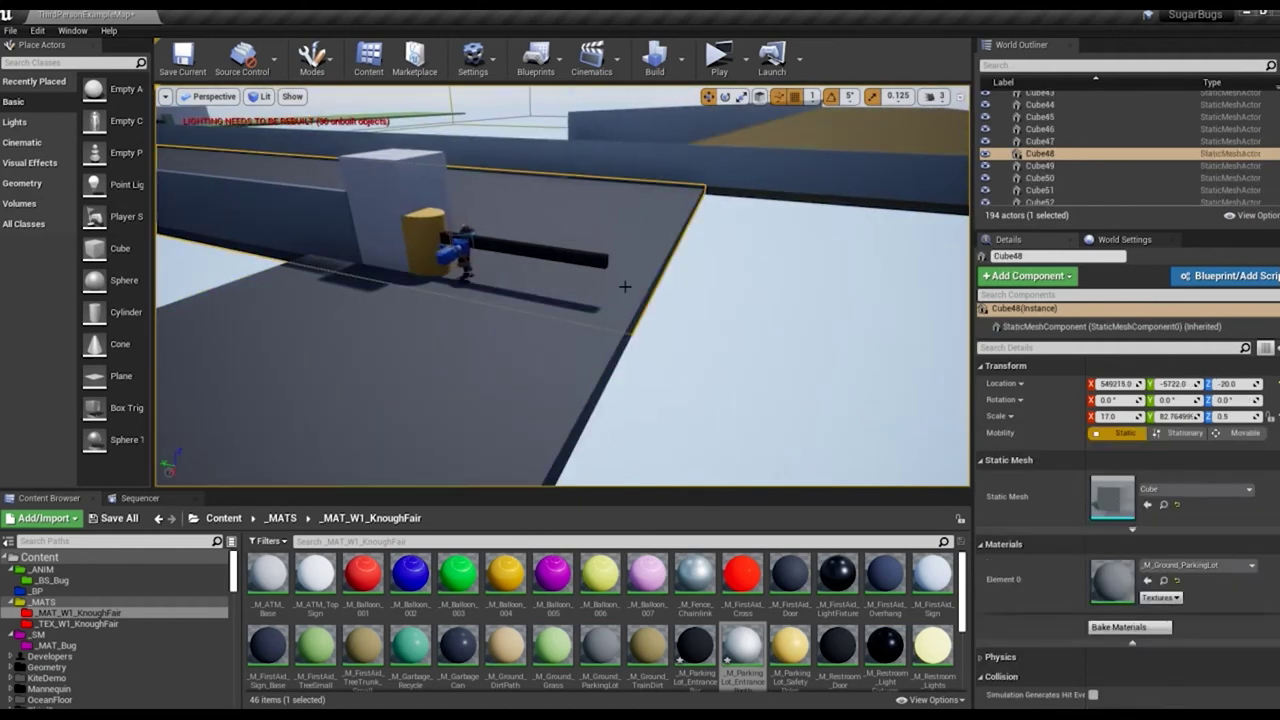
Step: Alt-drag two copies of the ParkingLot ground slab out beside the walkway
right_drag(450, 380, 380, 360)
alt+drag(380, 360, 632, 425)
right_drag(632, 425, 600, 420)
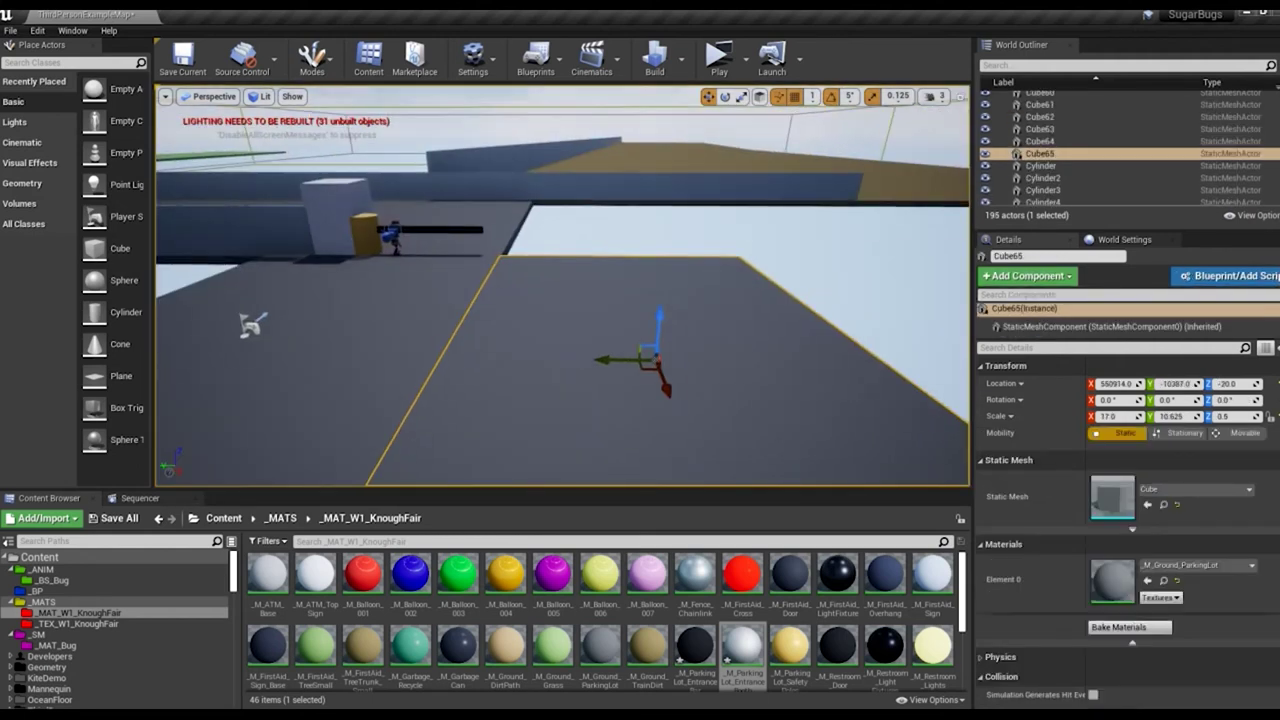
alt+drag(667, 329, 652, 238)
mouse_move(245, 323)
right_down()
mouse_move(725, 314)
mouse_move(640, 300)
right_up()
click(725, 314)
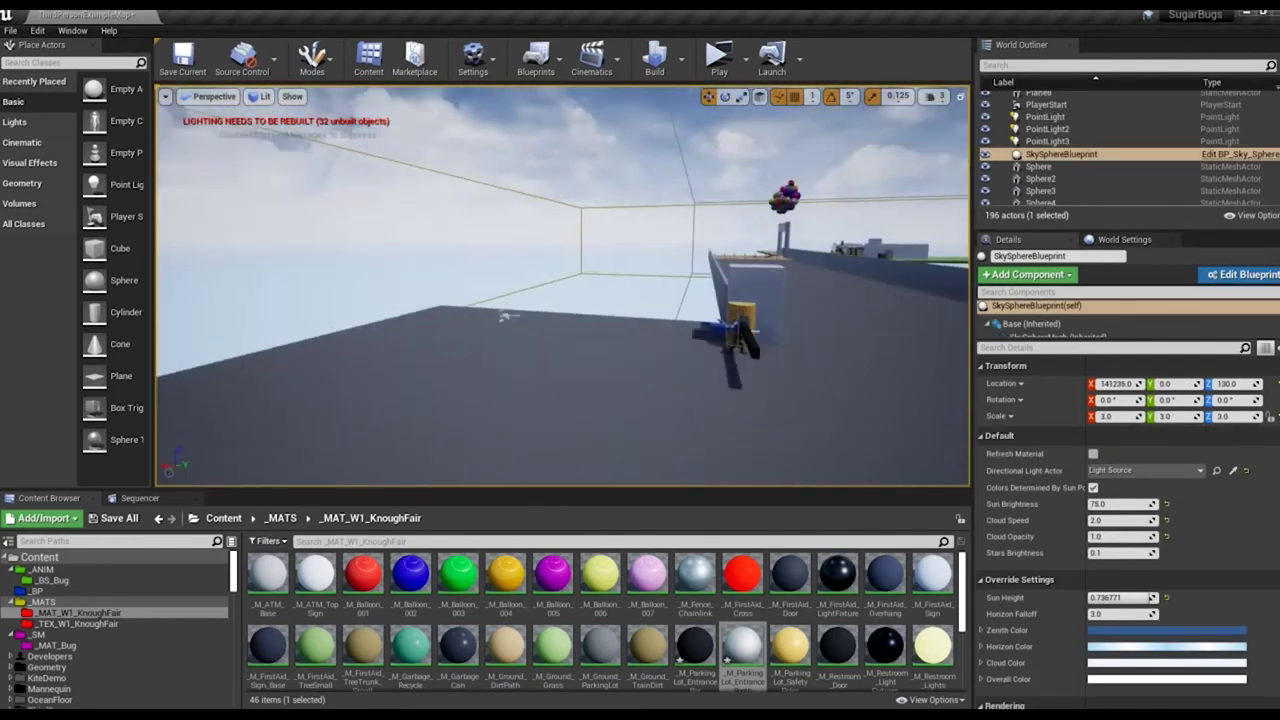
Step: Select chain-link wall Cube61 and inspect it in Top and Front orthographic views
click(600, 320)
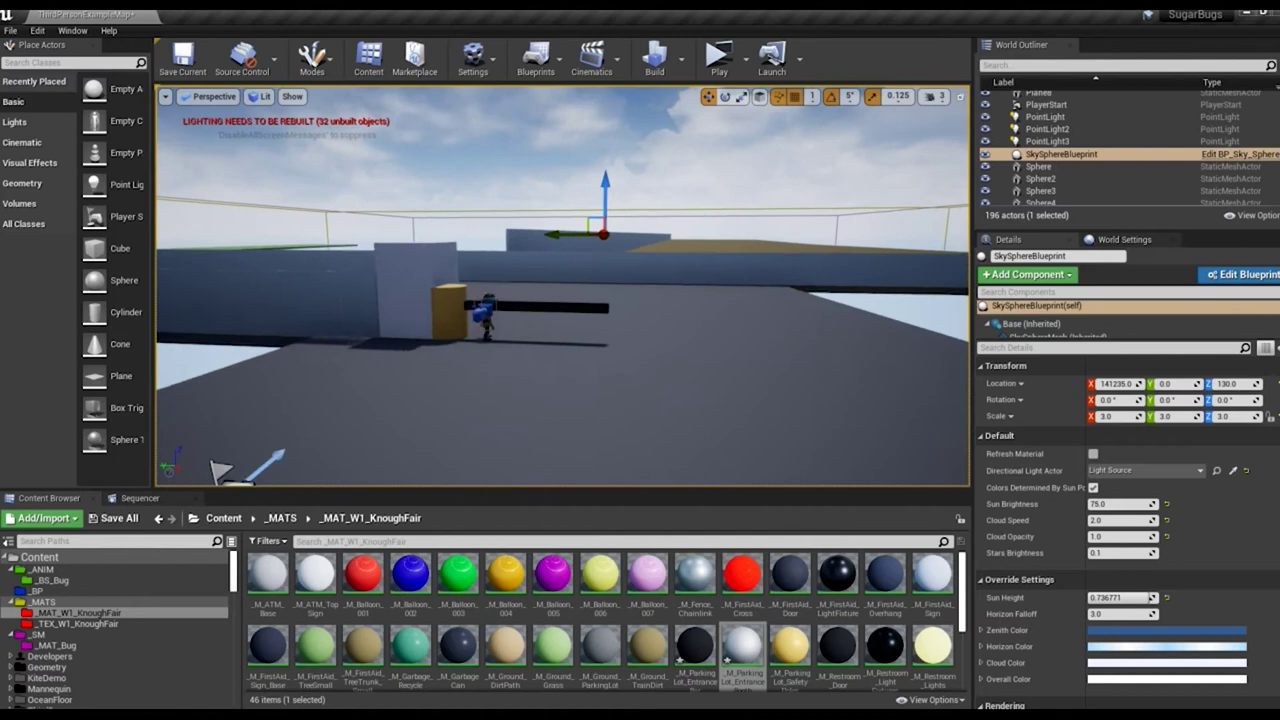
right_drag(600, 320, 640, 300)
click(214, 96)
click(210, 139)
click(196, 96)
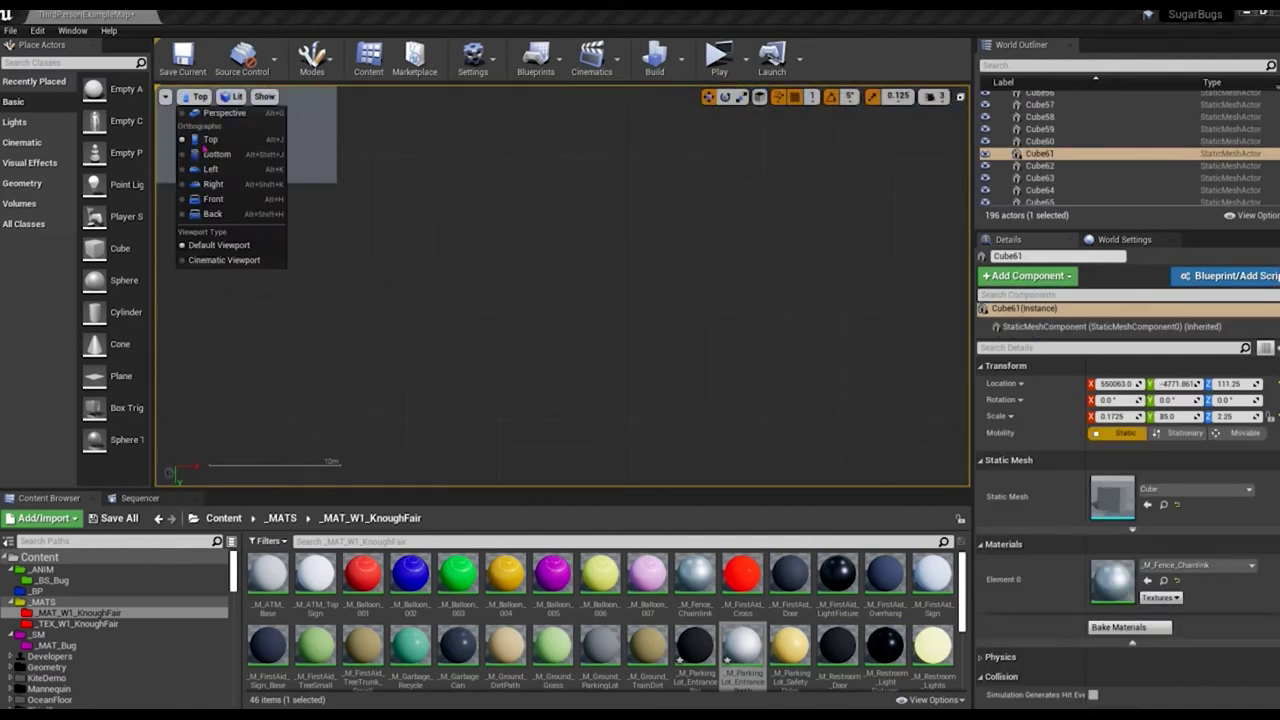
click(213, 199)
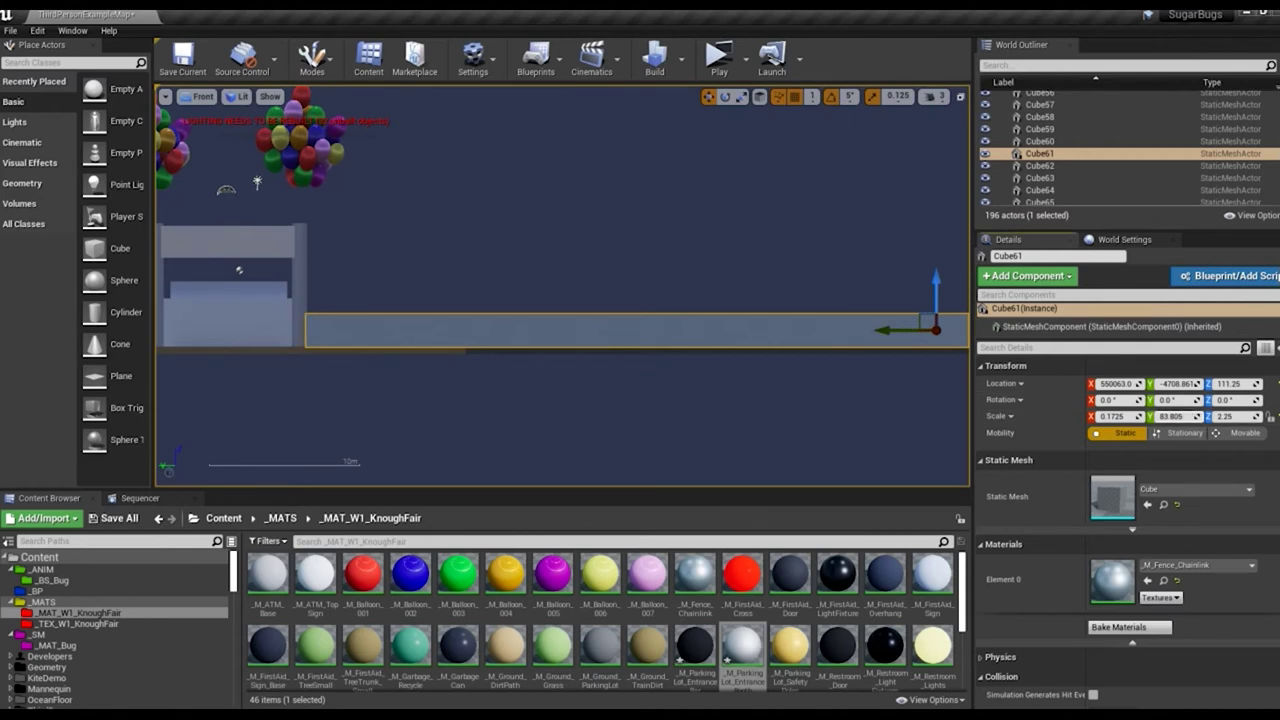
scroll(562, 285, up, 5)
key(Escape)
key(alt+g)
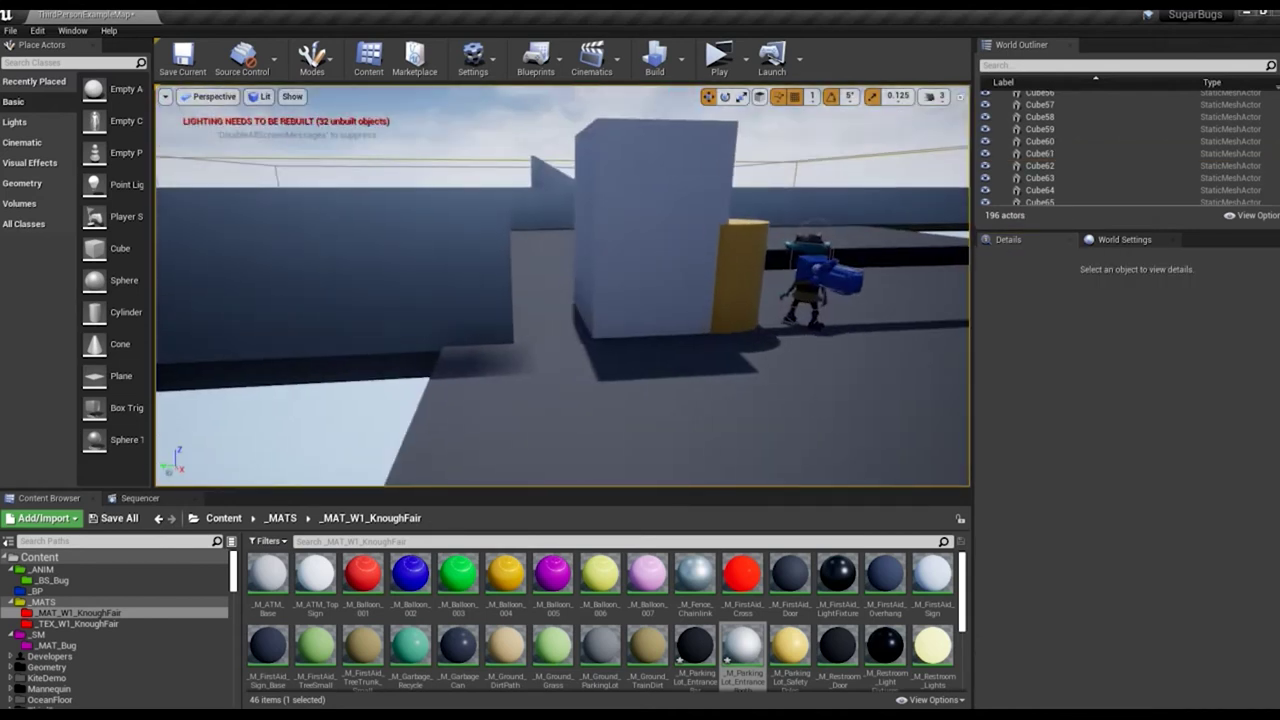
scroll(562, 285, down, 4)
Step: In Front view, shorten the chain-link wall's Scale Y from 85 to about 83 so it ends at the entrance
click(1040, 153)
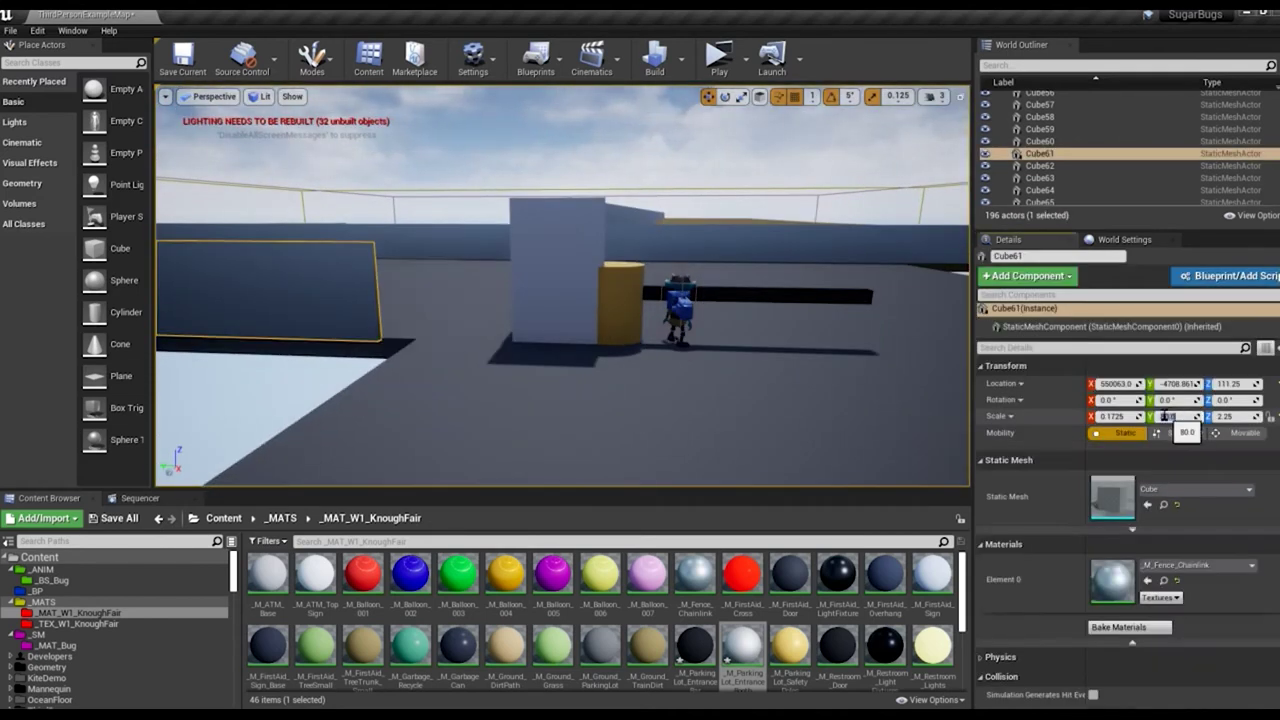
key(f)
click(214, 96)
click(213, 199)
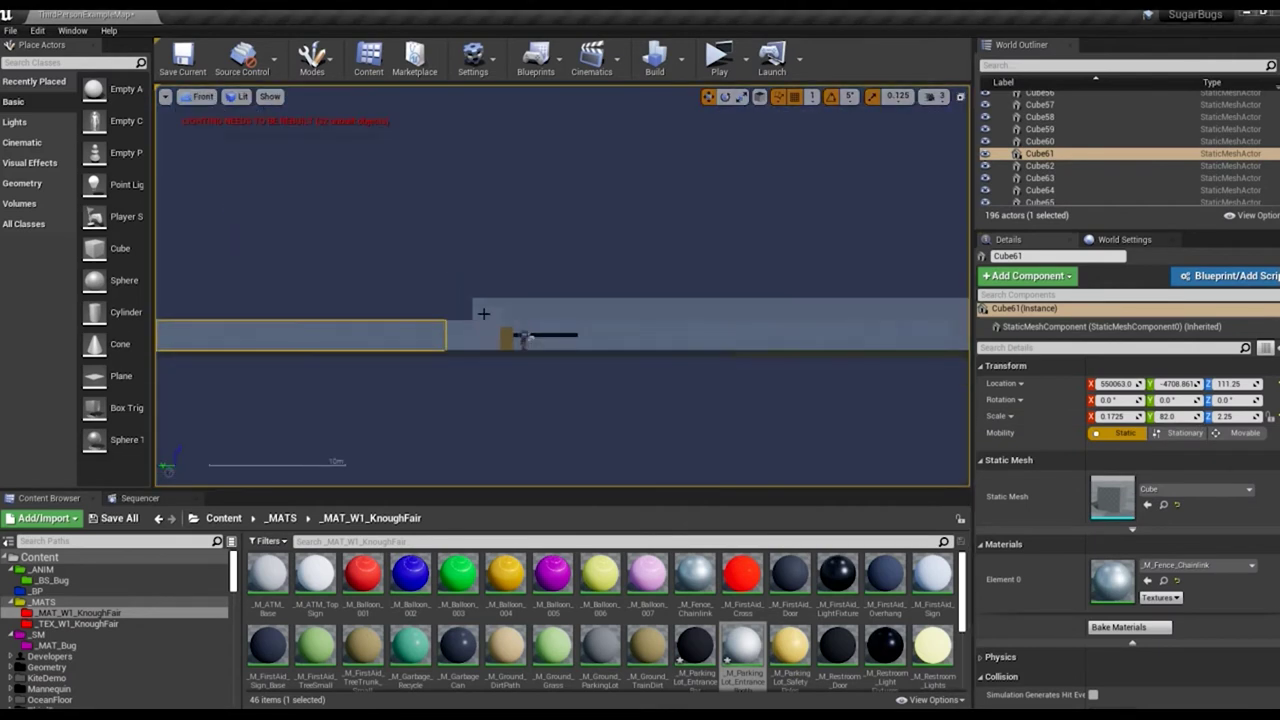
drag(1167, 415, 1190, 415)
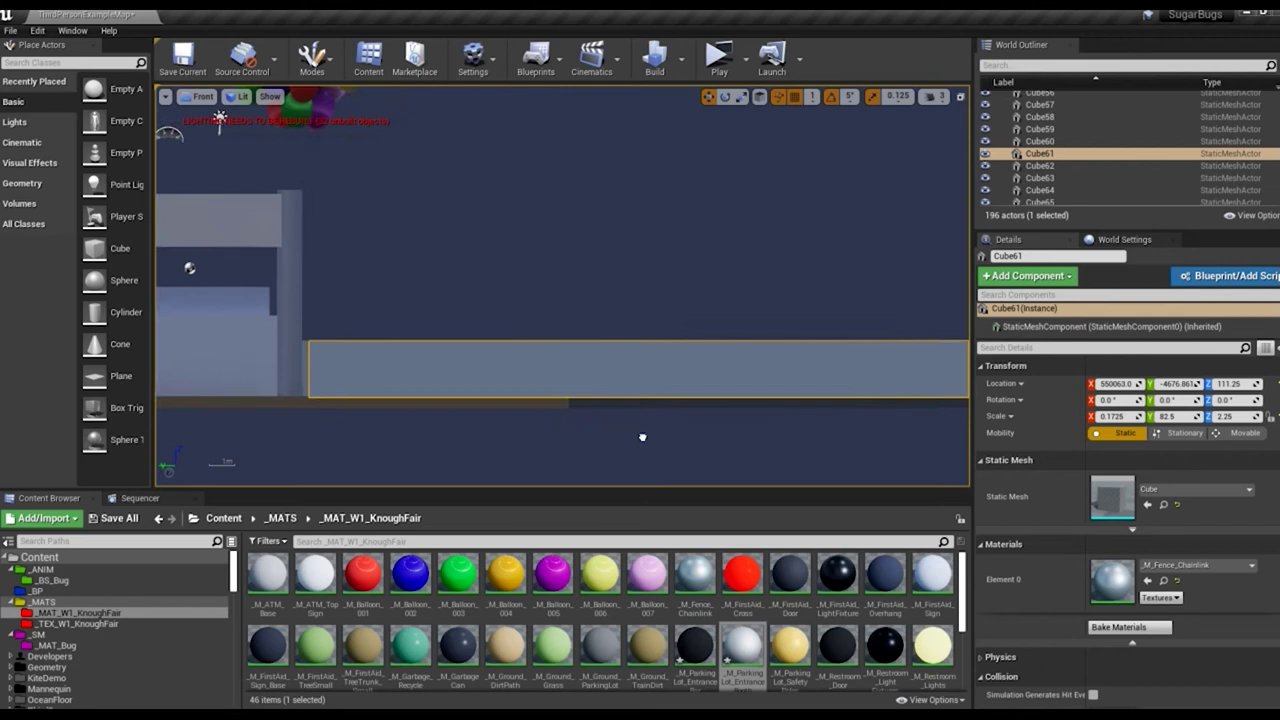
drag(1167, 415, 1190, 415)
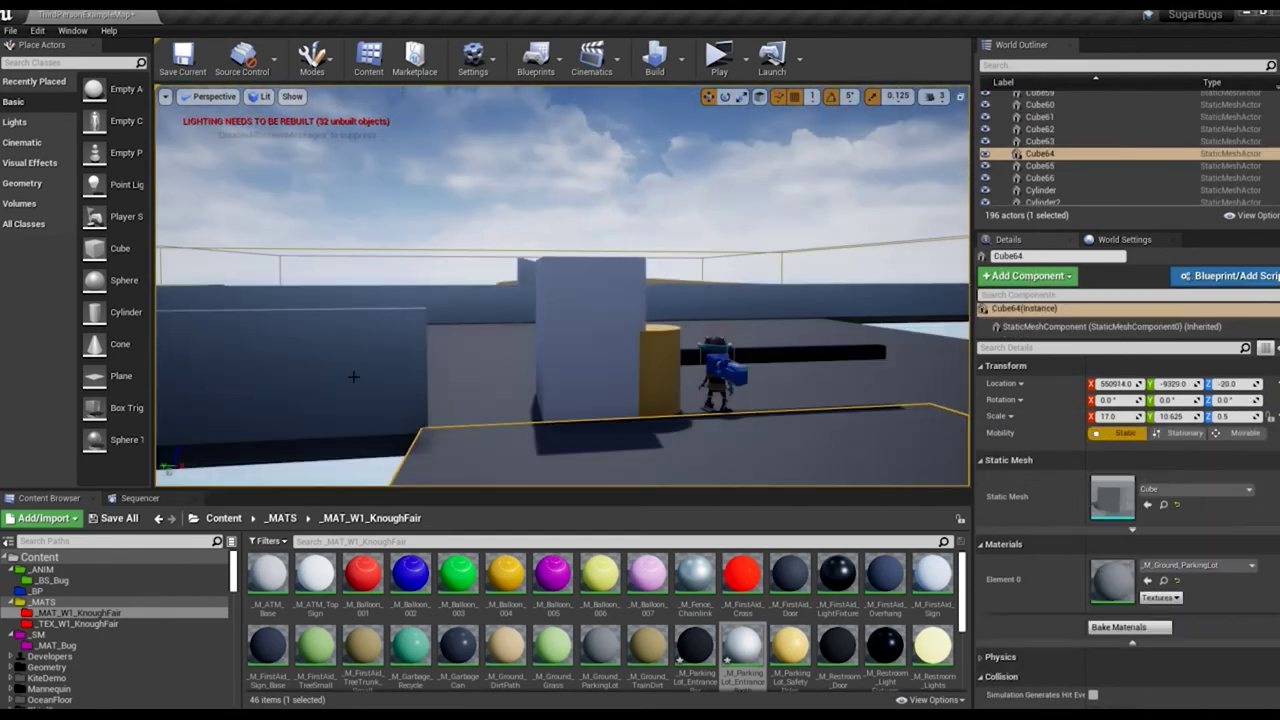
Step: Place a slim cylinder post (scale 0.5 × 0.5 × 3.75) beside the entrance booth
click(410, 415)
drag(126, 312, 440, 410)
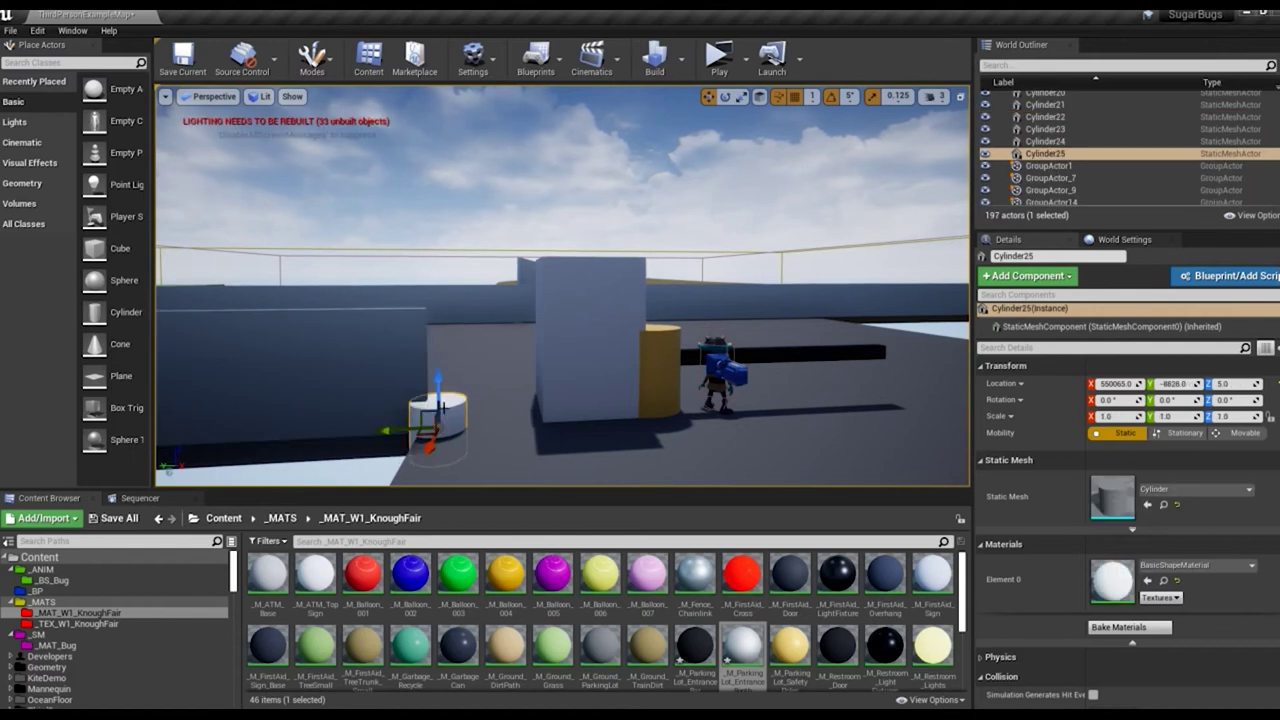
key(alt+j)
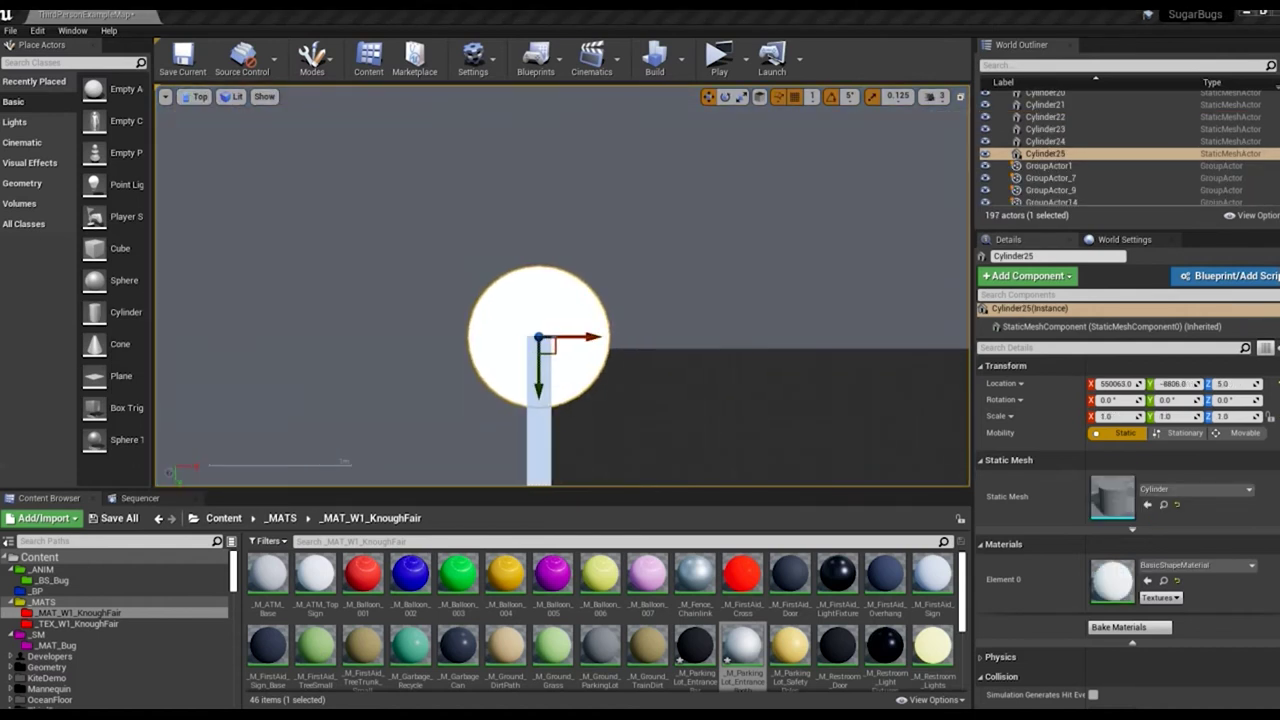
click(195, 96)
click(205, 111)
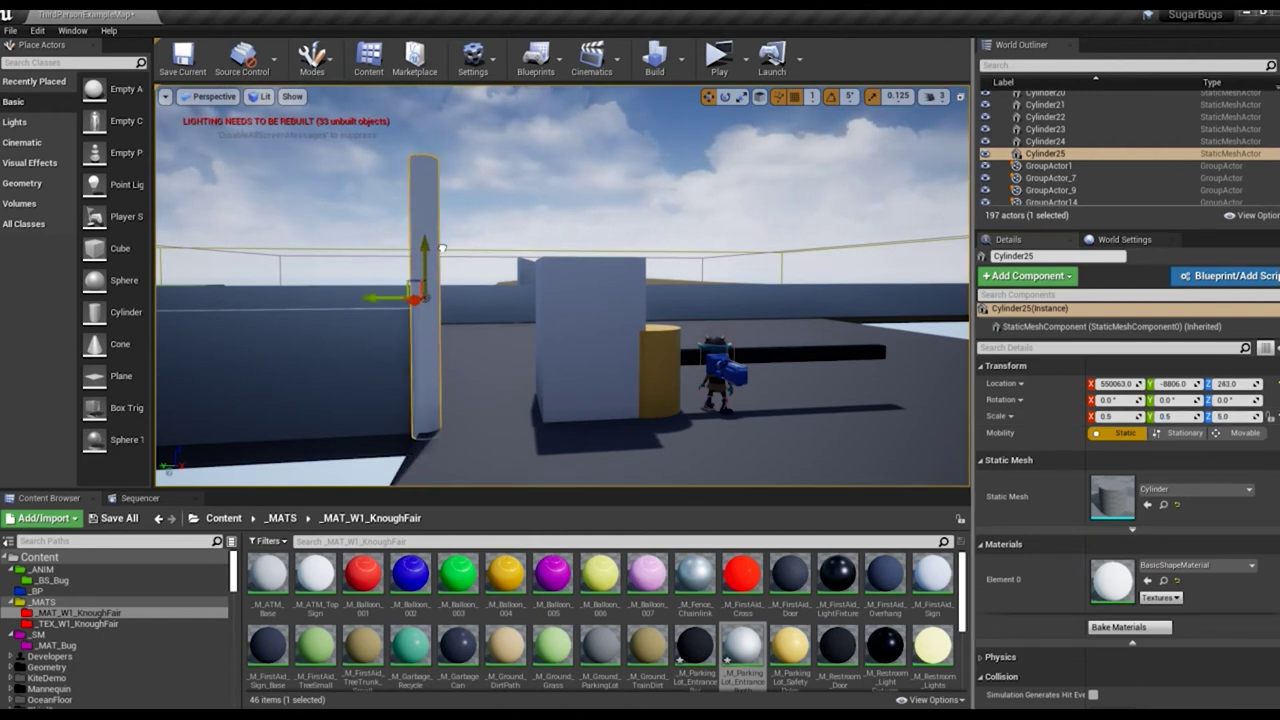
Step: Duplicate the post to stand a second one beside it, checking placement from Top view
click(499, 350)
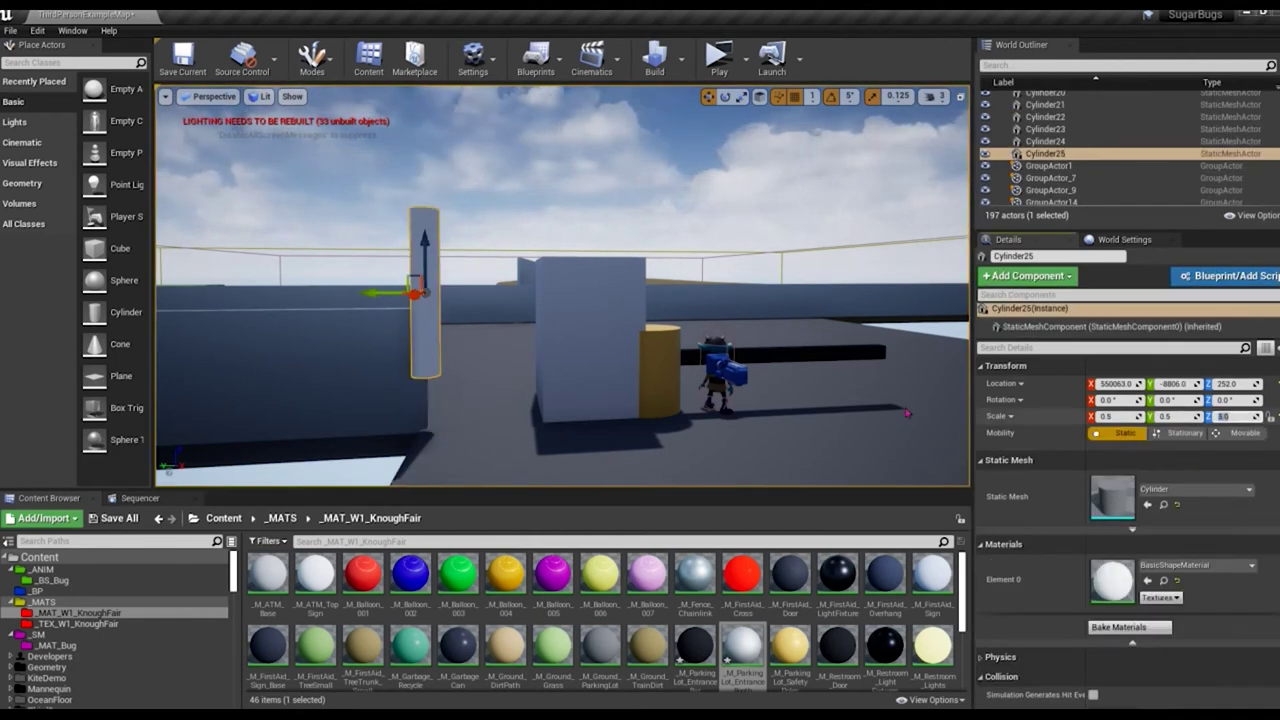
click(420, 287)
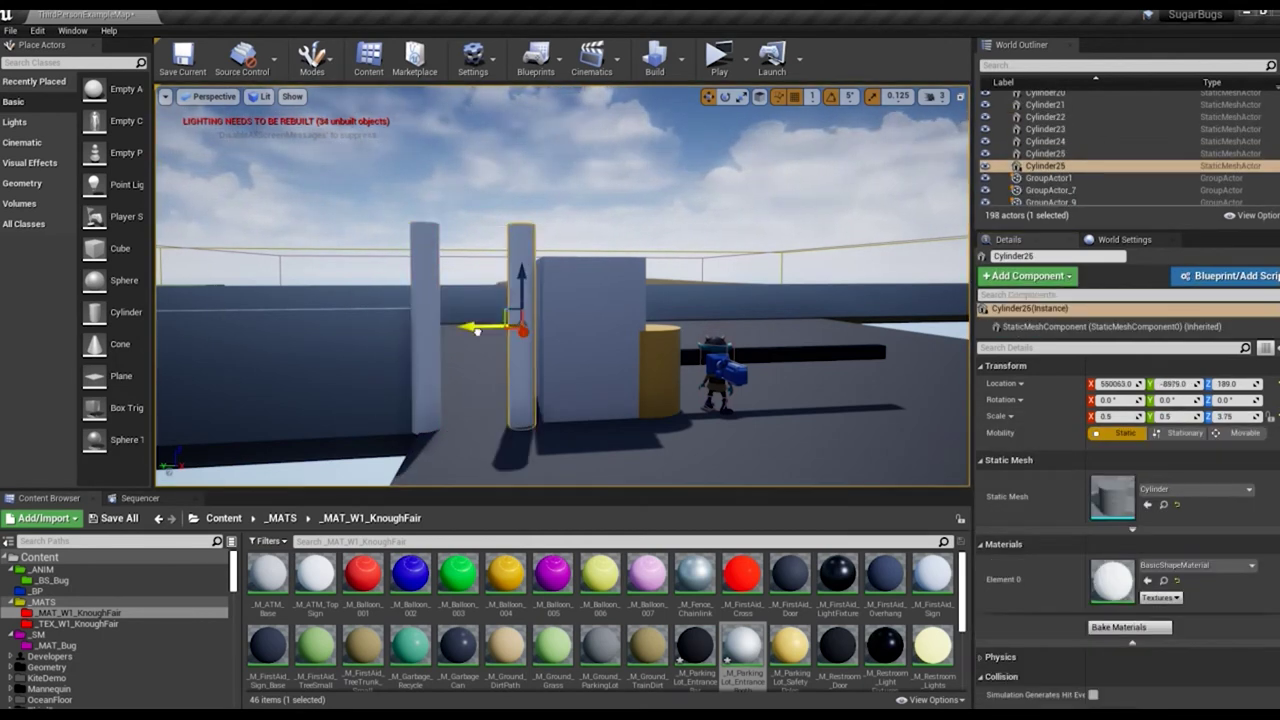
key(alt+j)
key(alt+g)
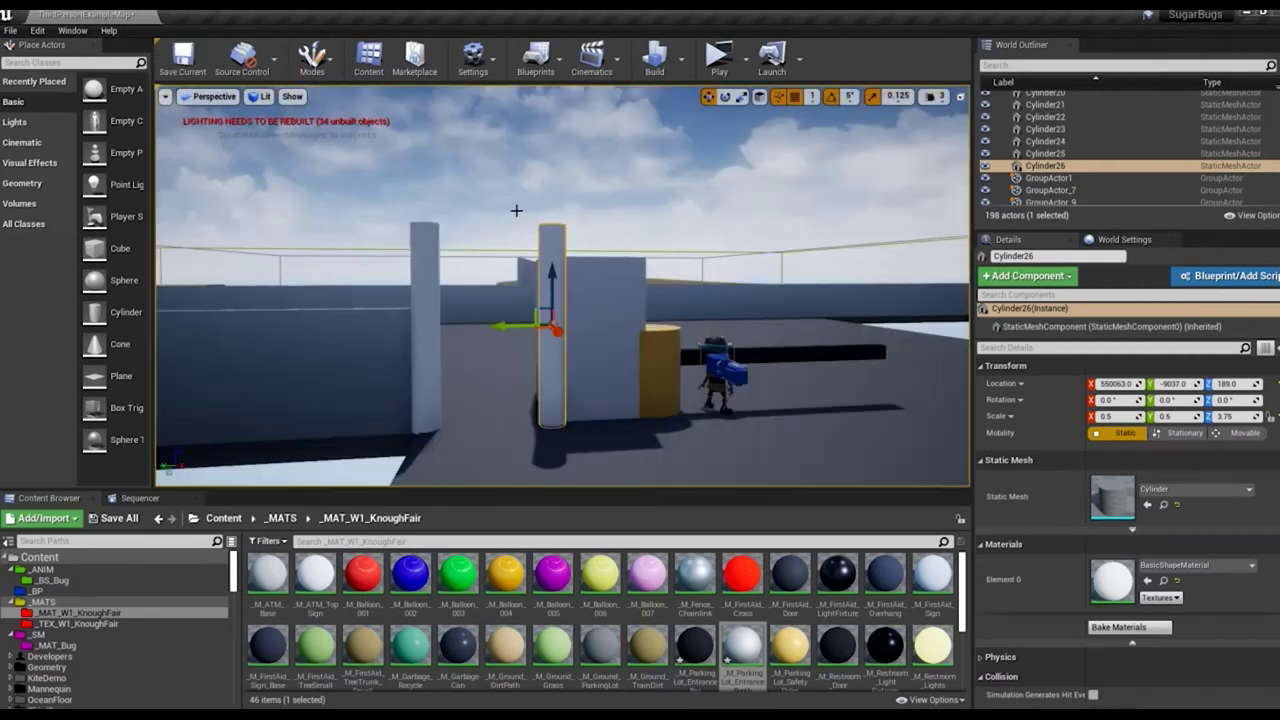
mouse_move(560, 290)
alt+mouse_down()
mouse_move(657, 316)
mouse_move(556, 370)
alt+mouse_up()
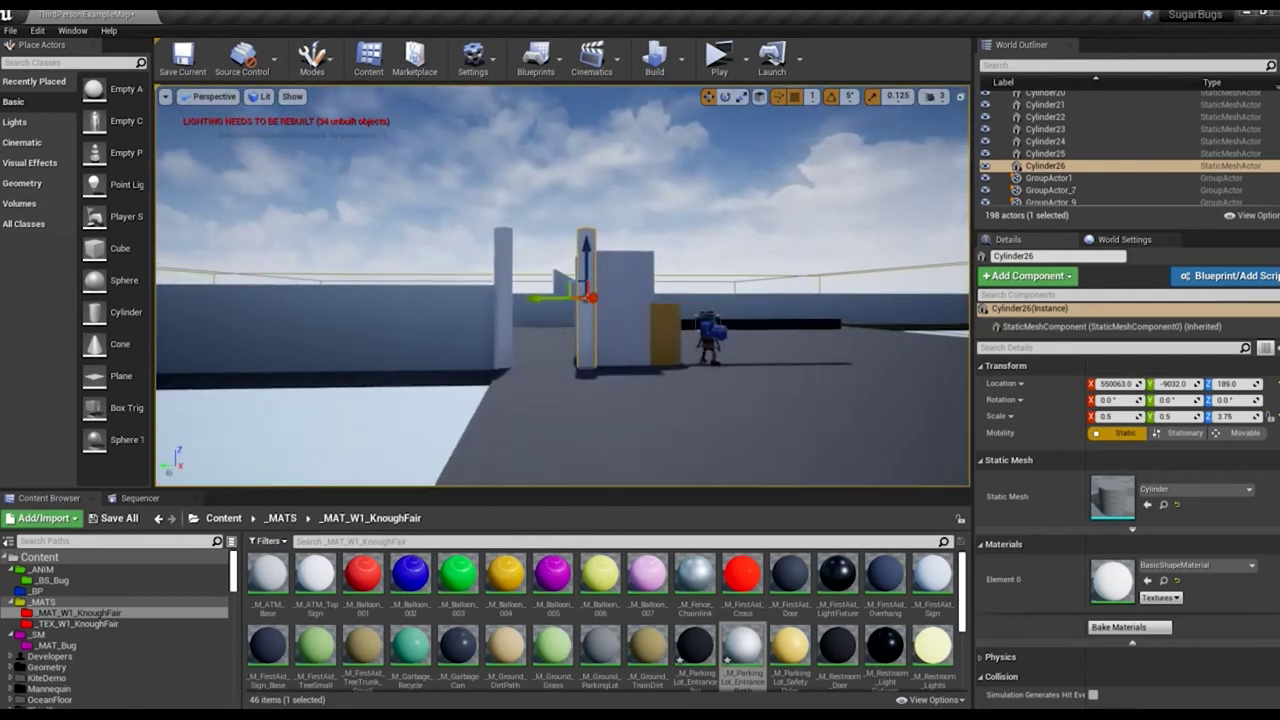
click(556, 370)
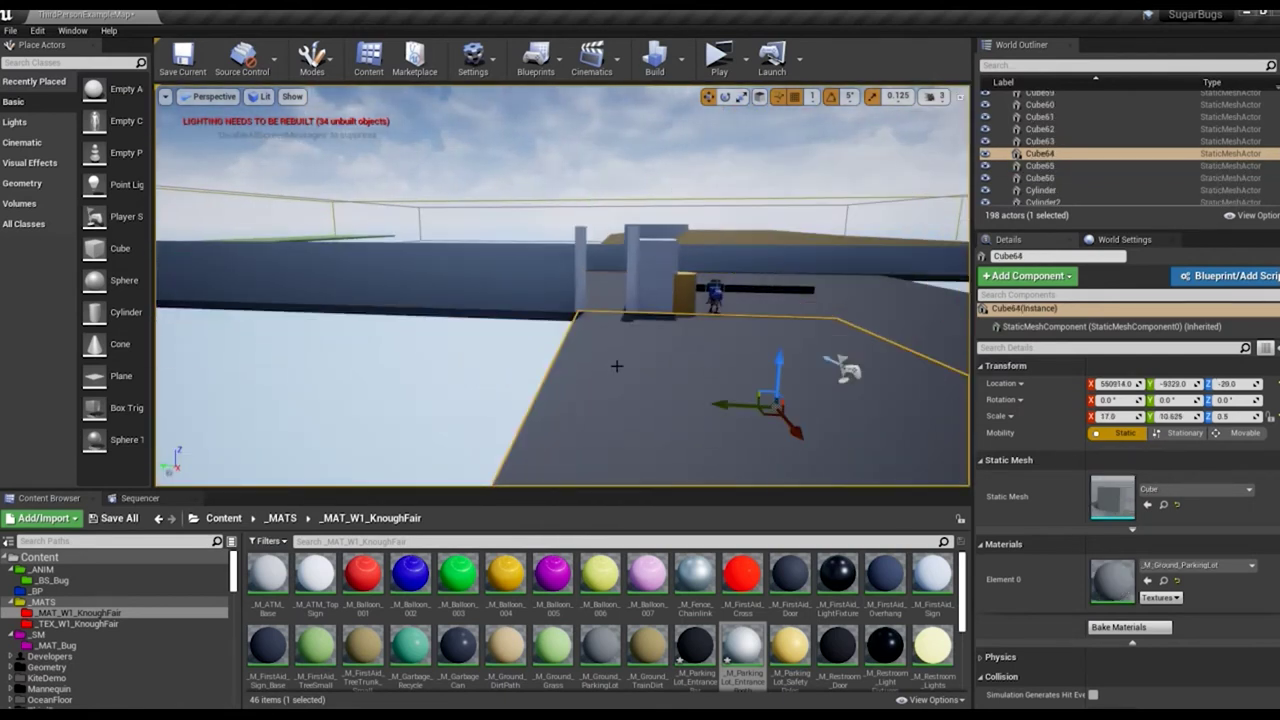
alt+drag(556, 370, 500, 320)
click(500, 320)
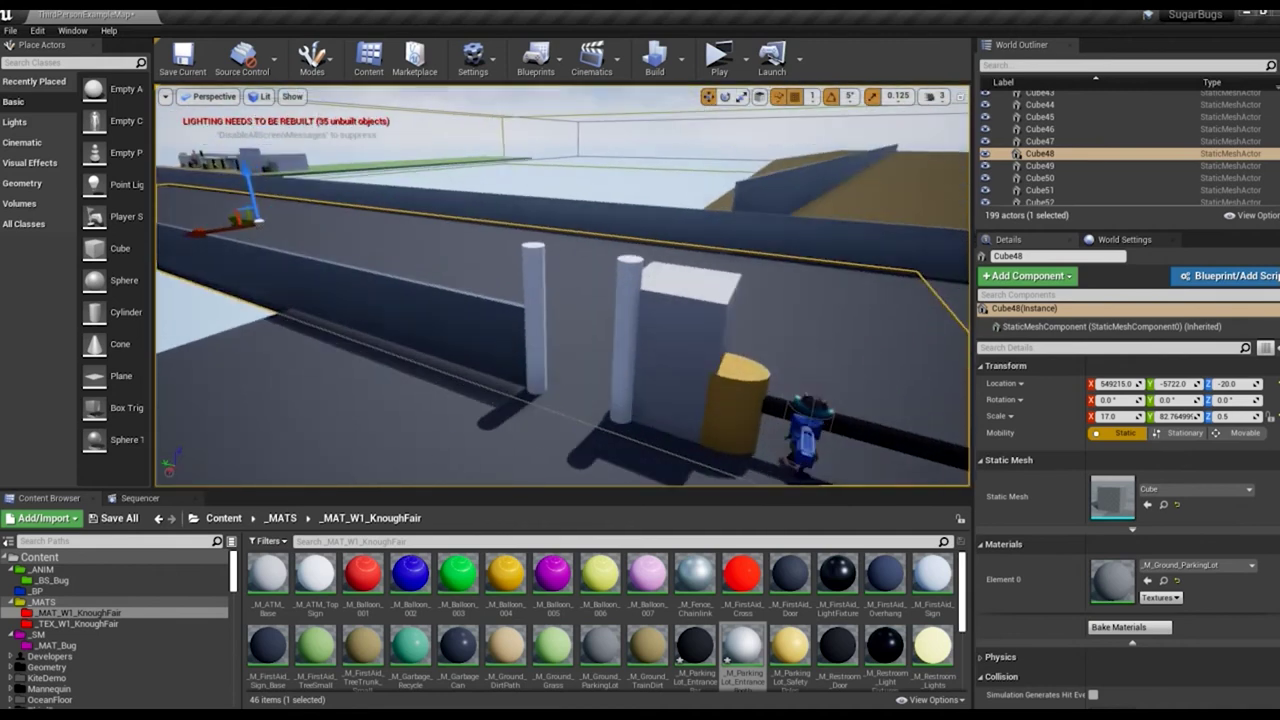
Step: Rename the restroom flags and sign base materials, the latter to M_Restroom_Base
scroll(800, 615, down, 3)
click(267, 650)
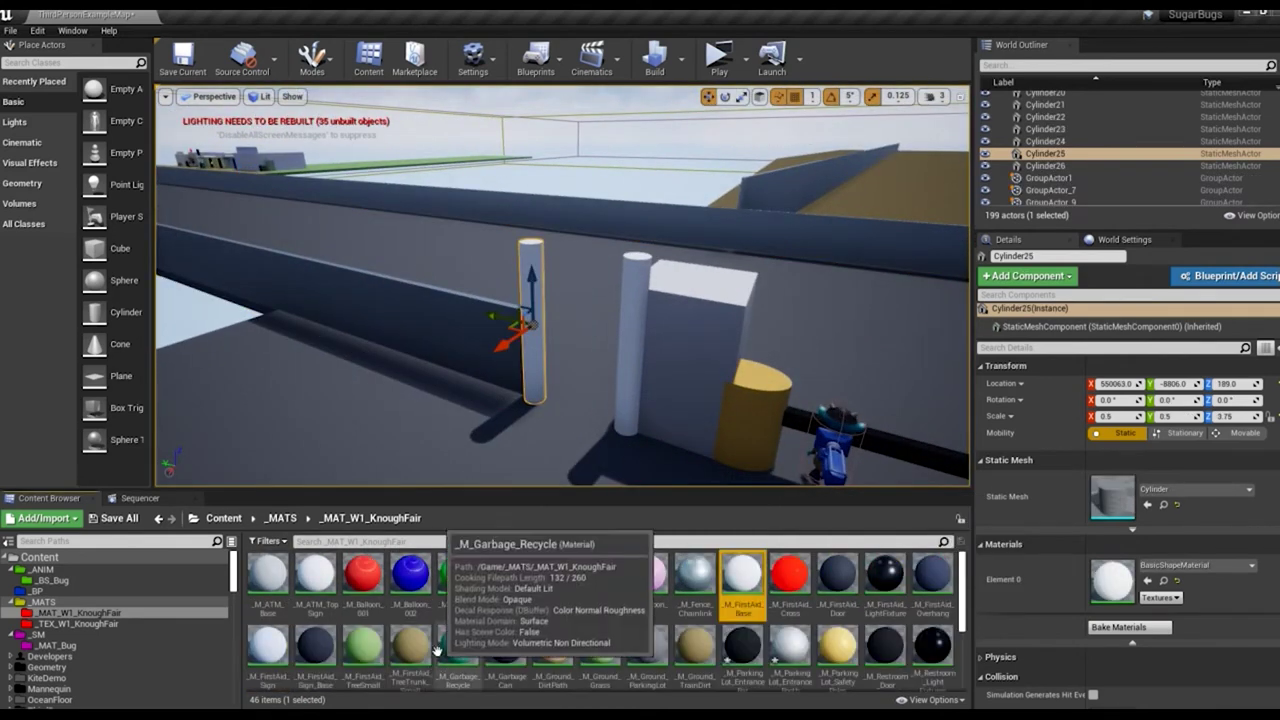
double_click(434, 656)
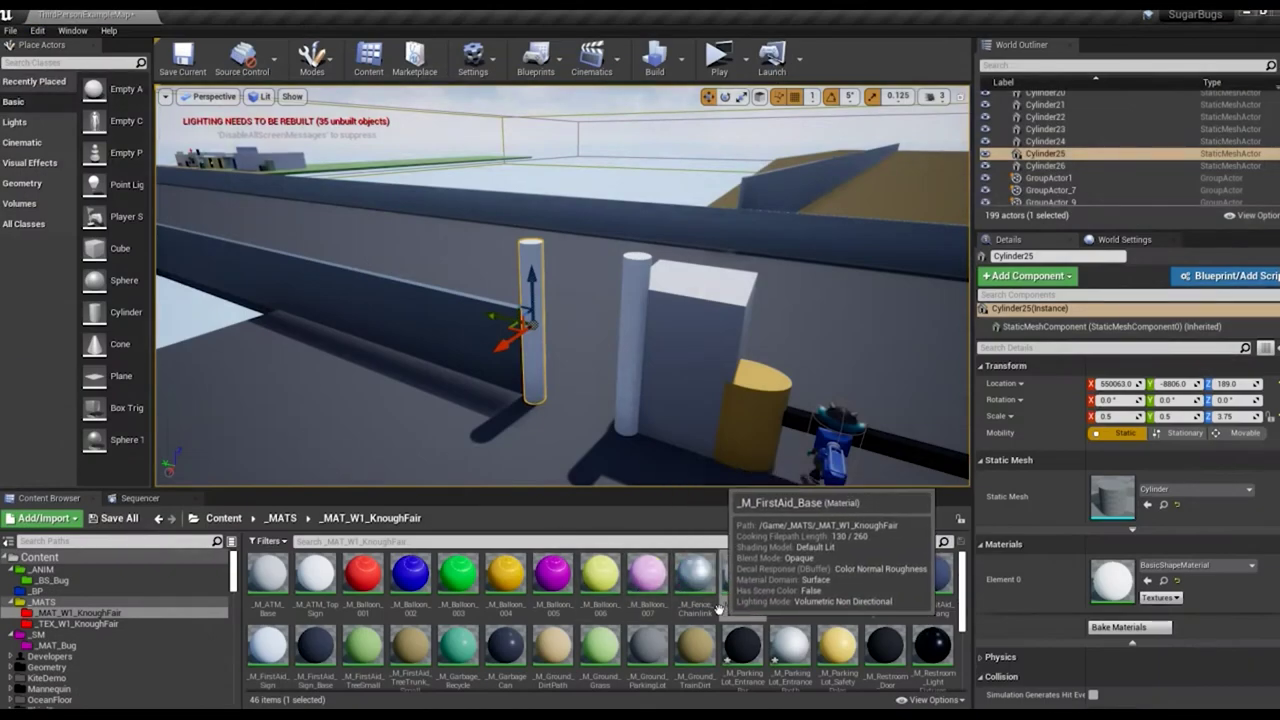
scroll(625, 627, down, 2)
scroll(625, 627, down, 1)
click(459, 652)
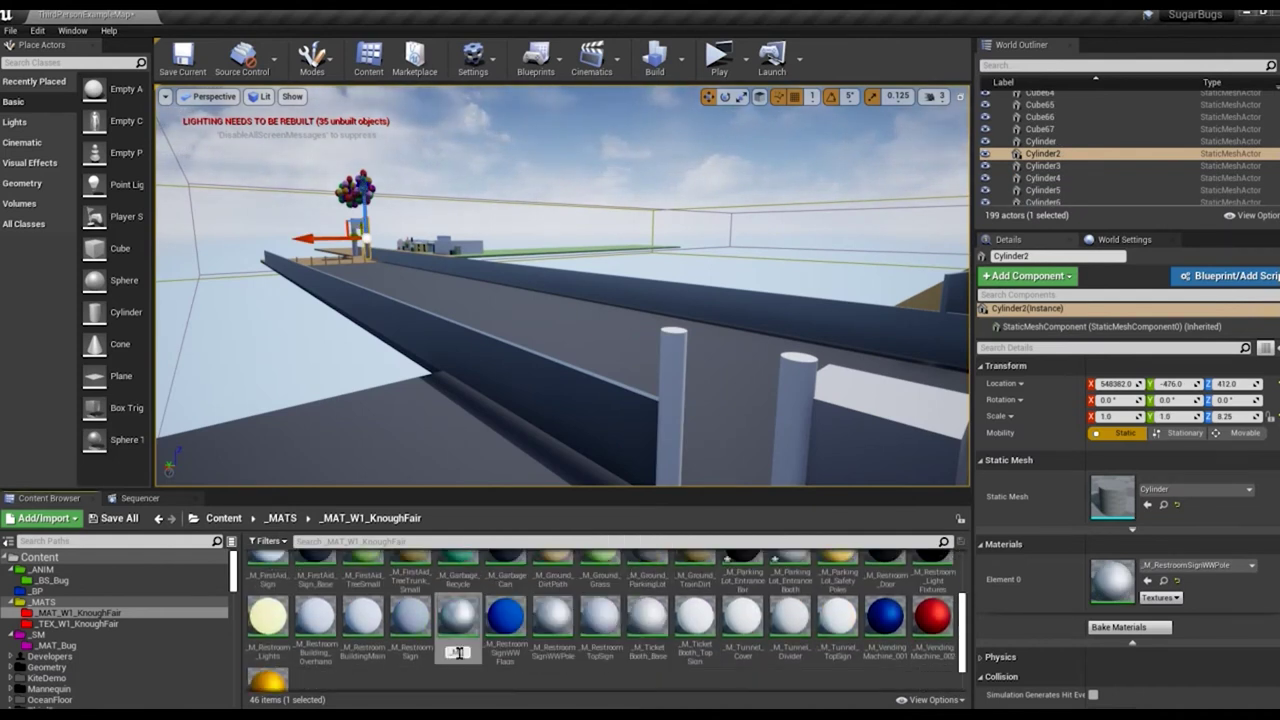
click(502, 652)
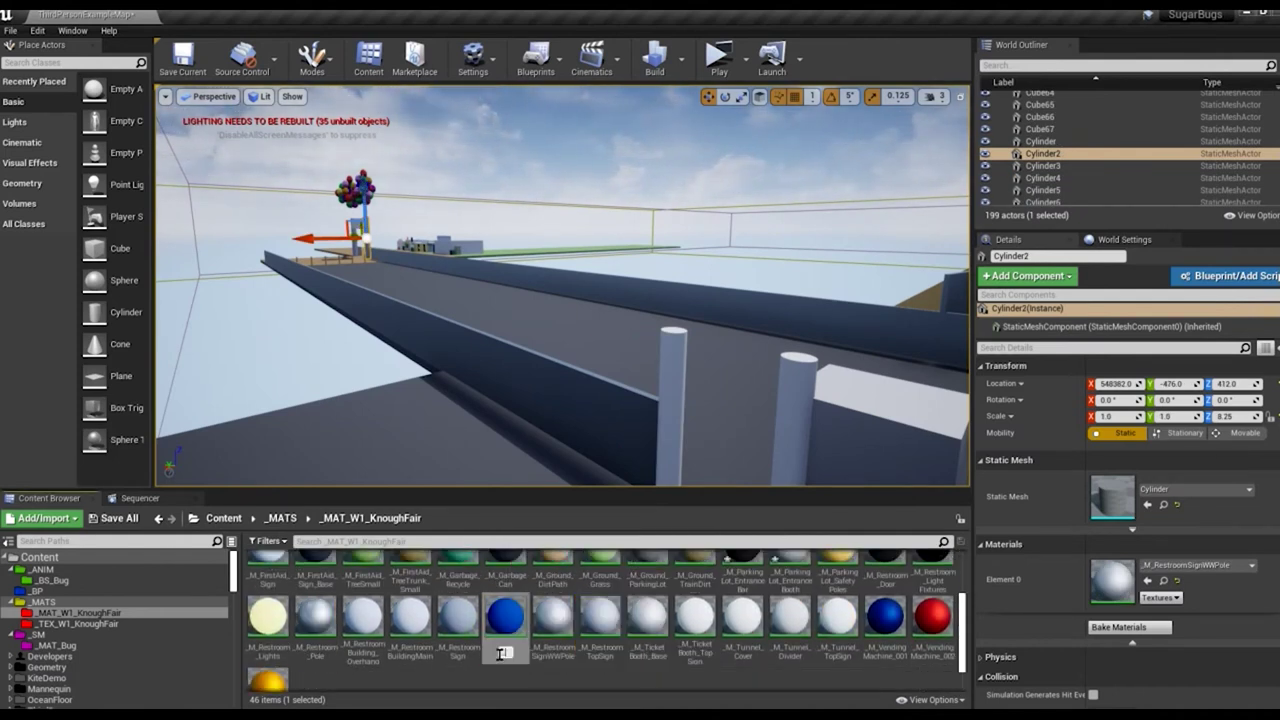
key(Return)
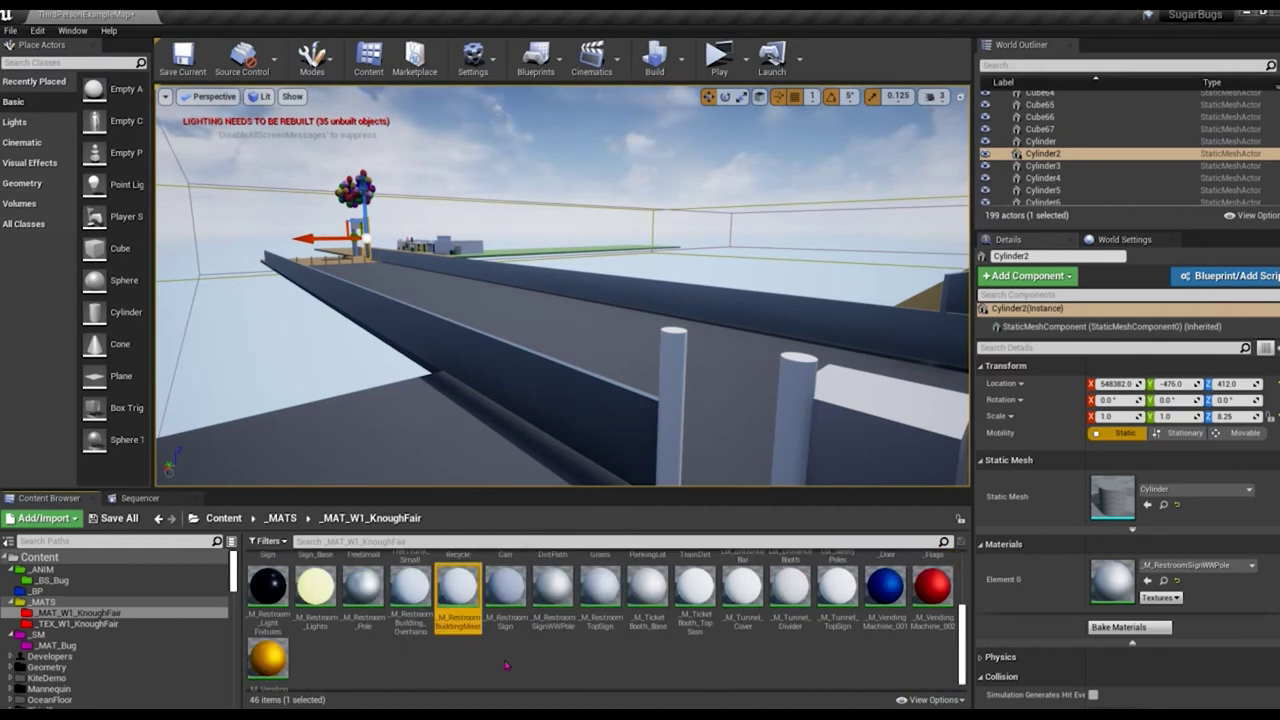
key(Return)
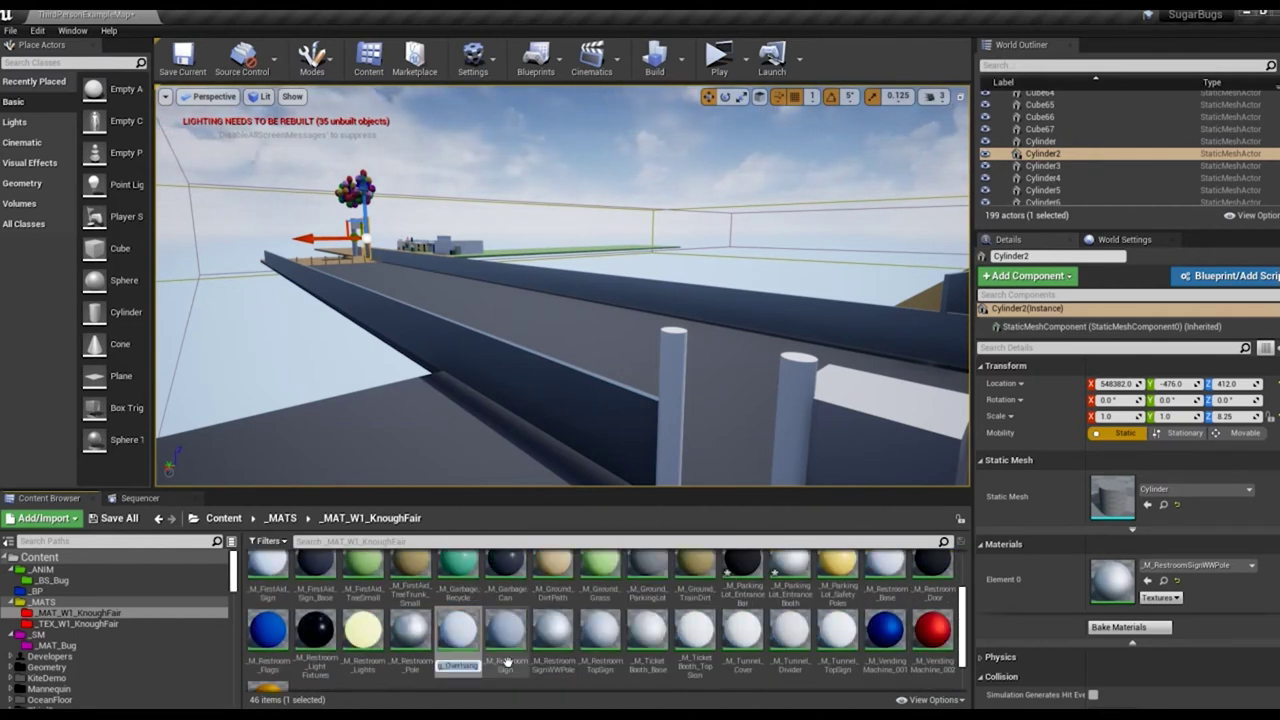
Step: Rename the restroom sign pole material and duplicate it as the new _M_Entrance_Poles_Large material
click(547, 666)
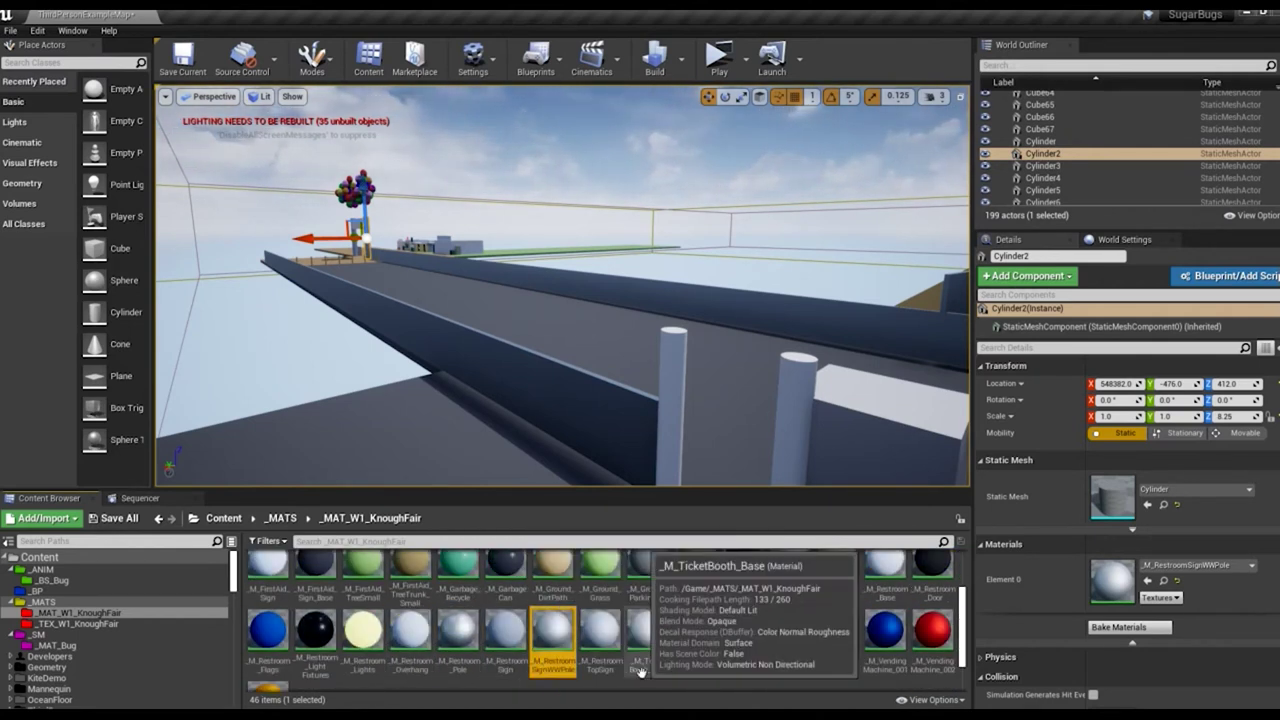
key(F2)
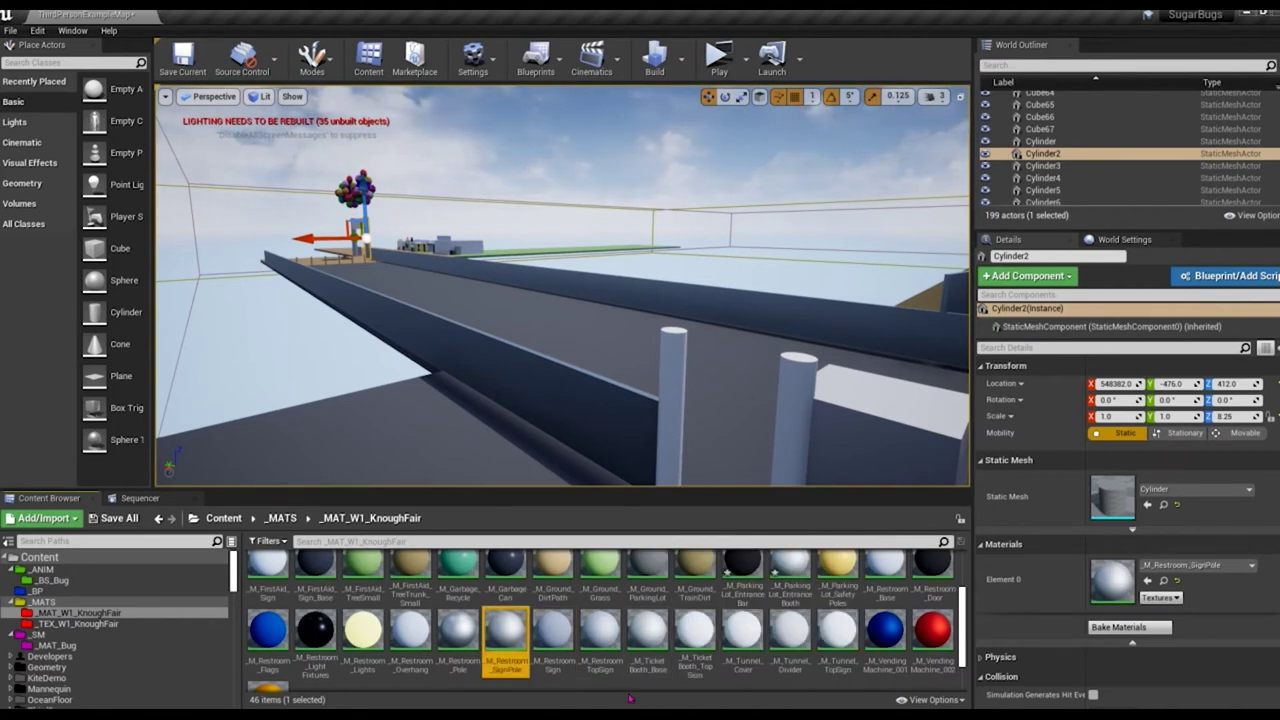
right_drag(560, 300, 545, 330)
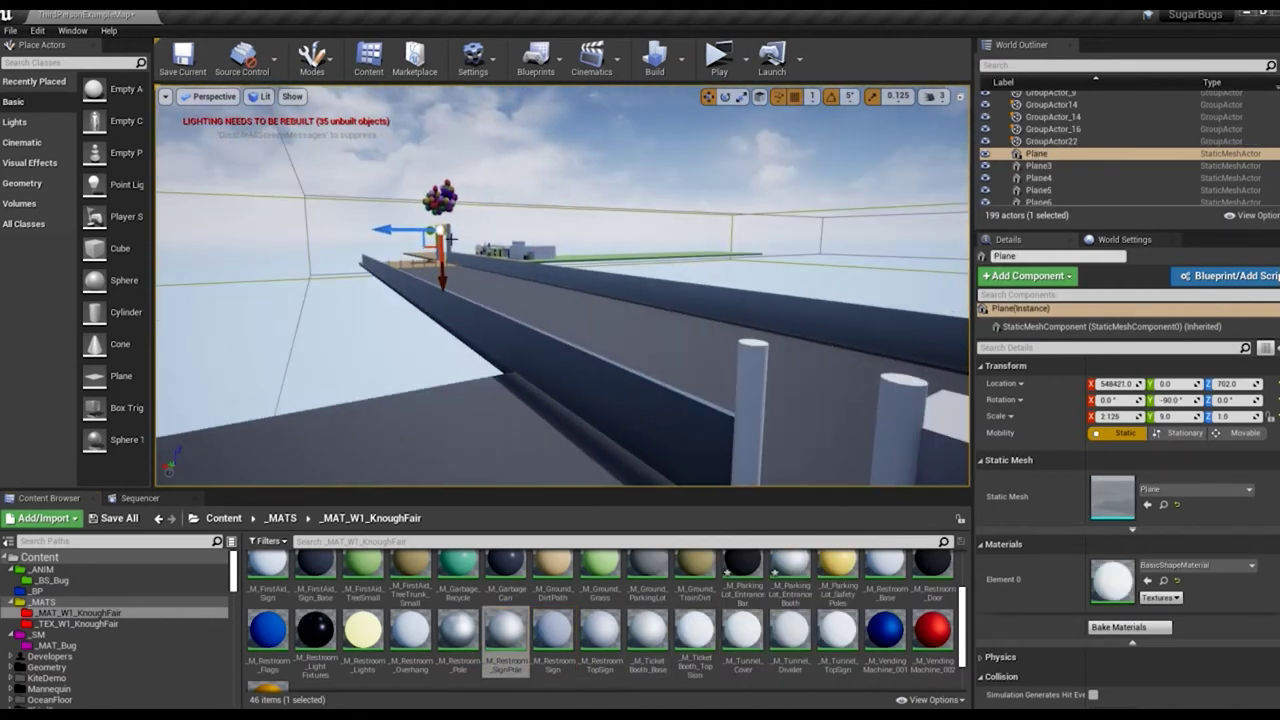
key(ctrl+w)
key(ctrl+w)
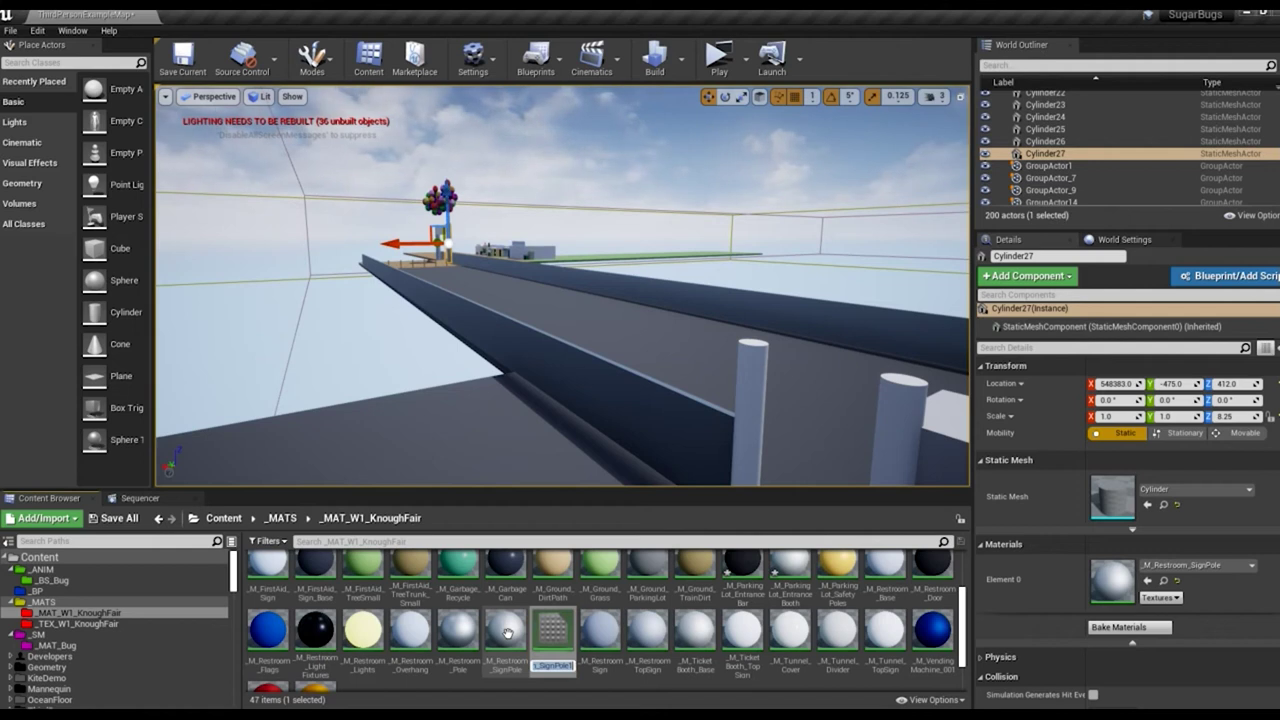
key(ctrl+z)
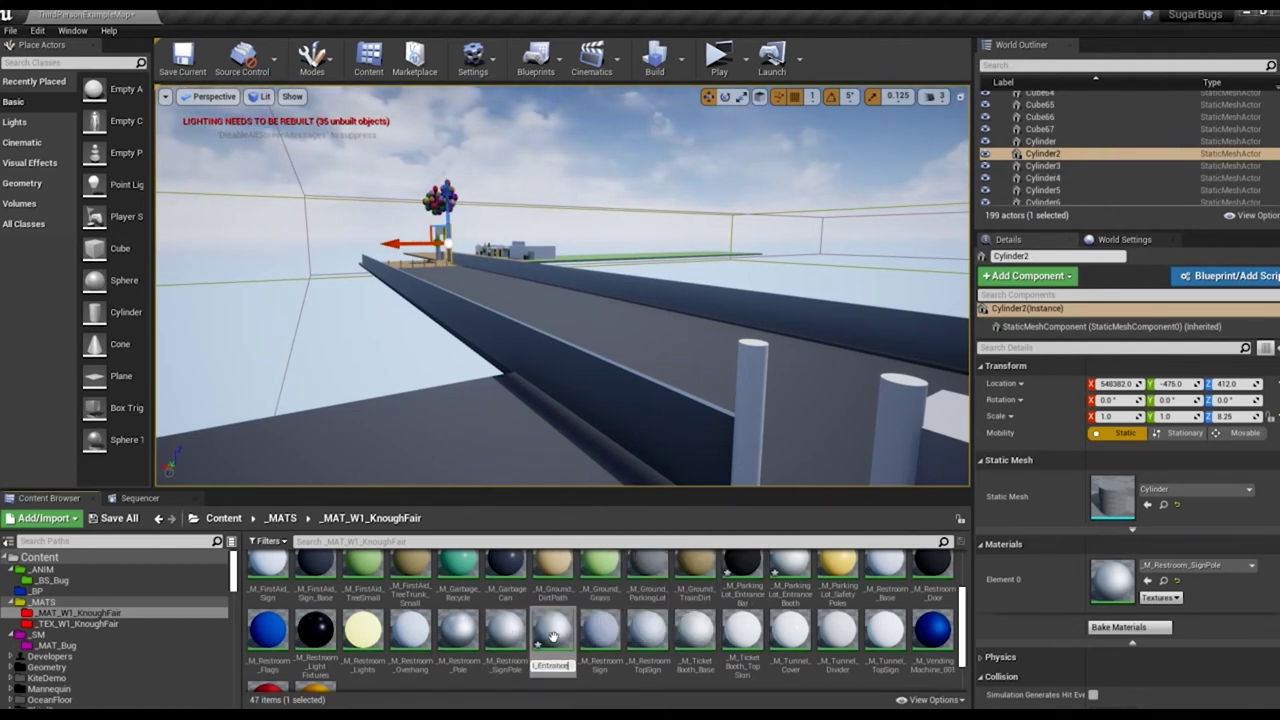
key(Return)
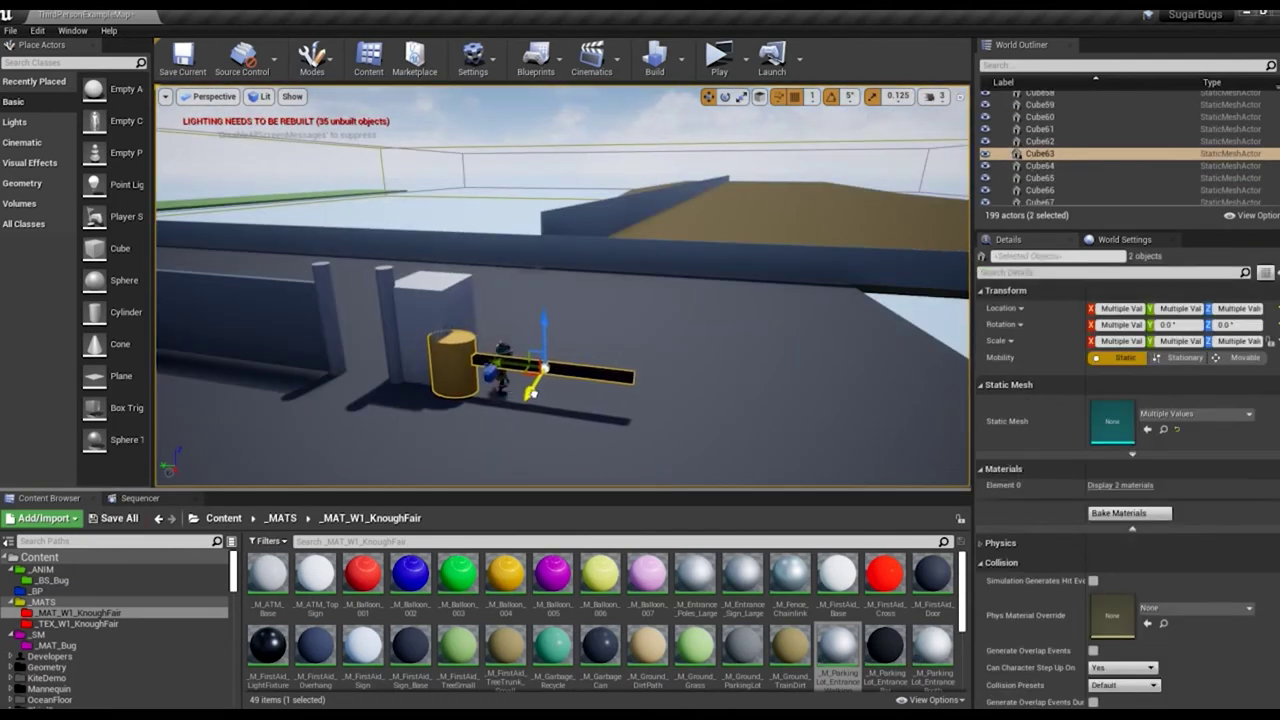
Step: Widen entrance booth Cube62 to Scale X 6.0
click(724, 415)
click(436, 334)
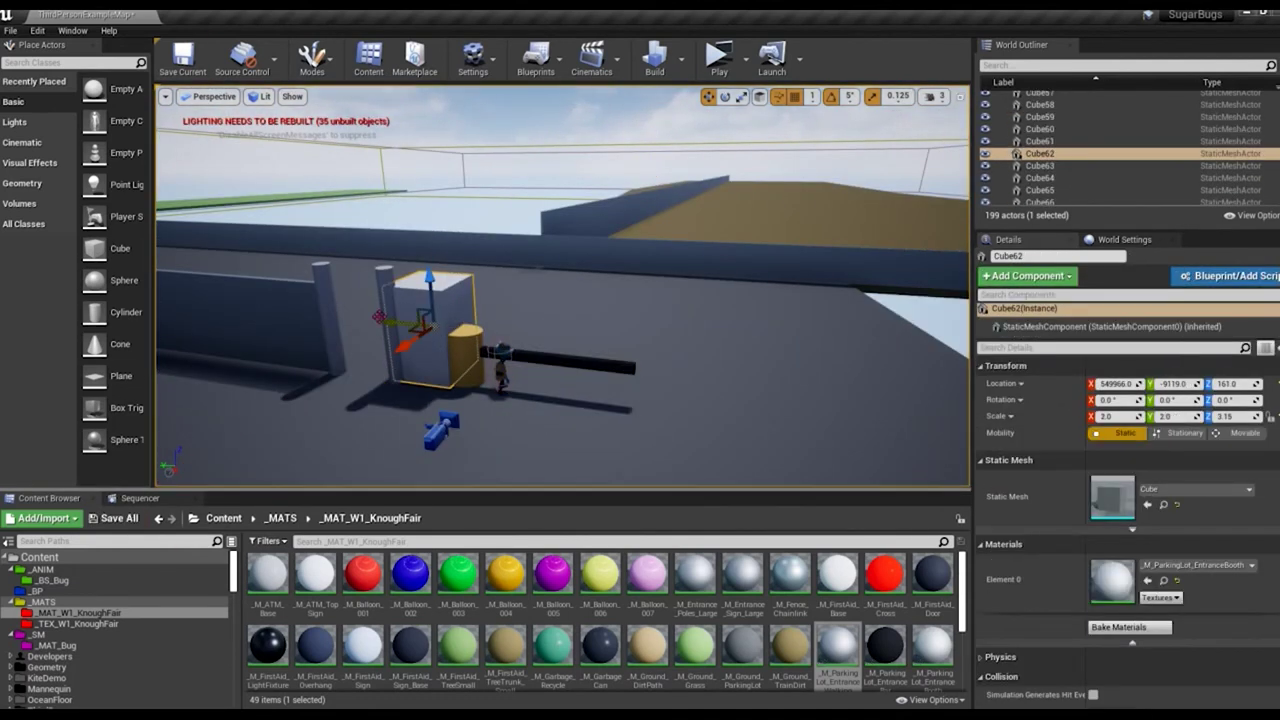
click(1229, 416)
click(688, 358)
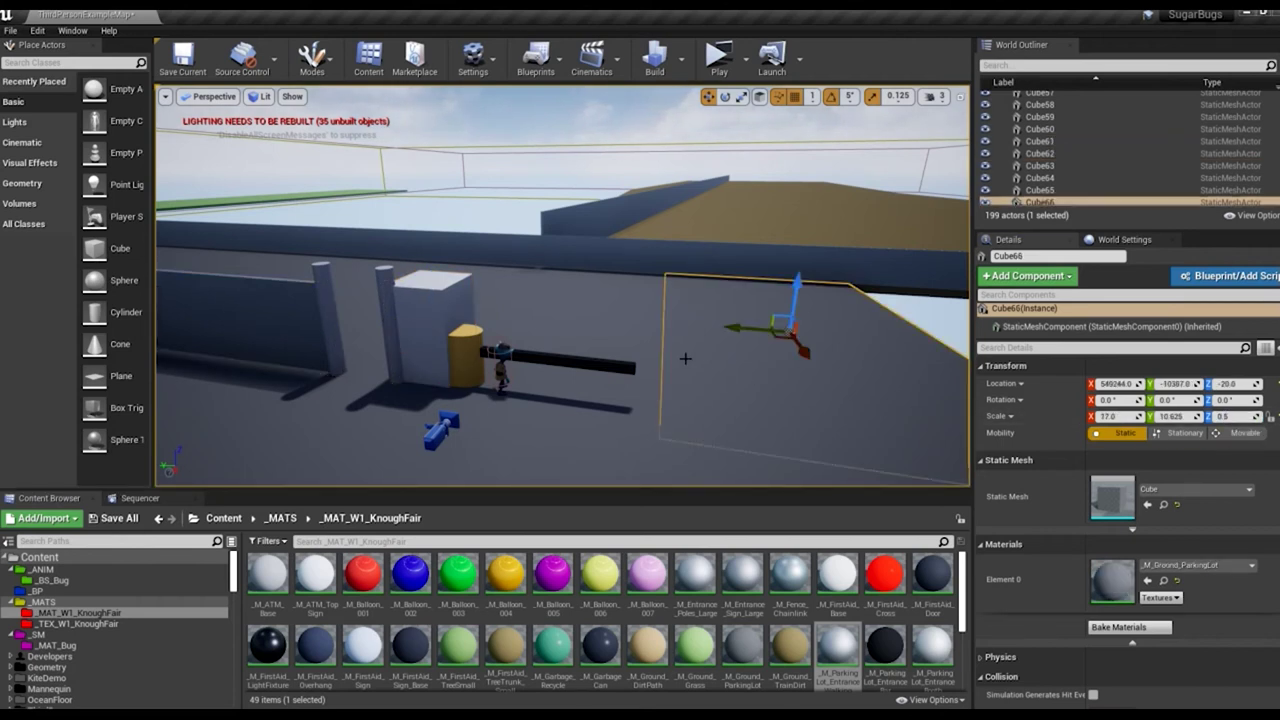
right_drag(591, 296, 591, 270)
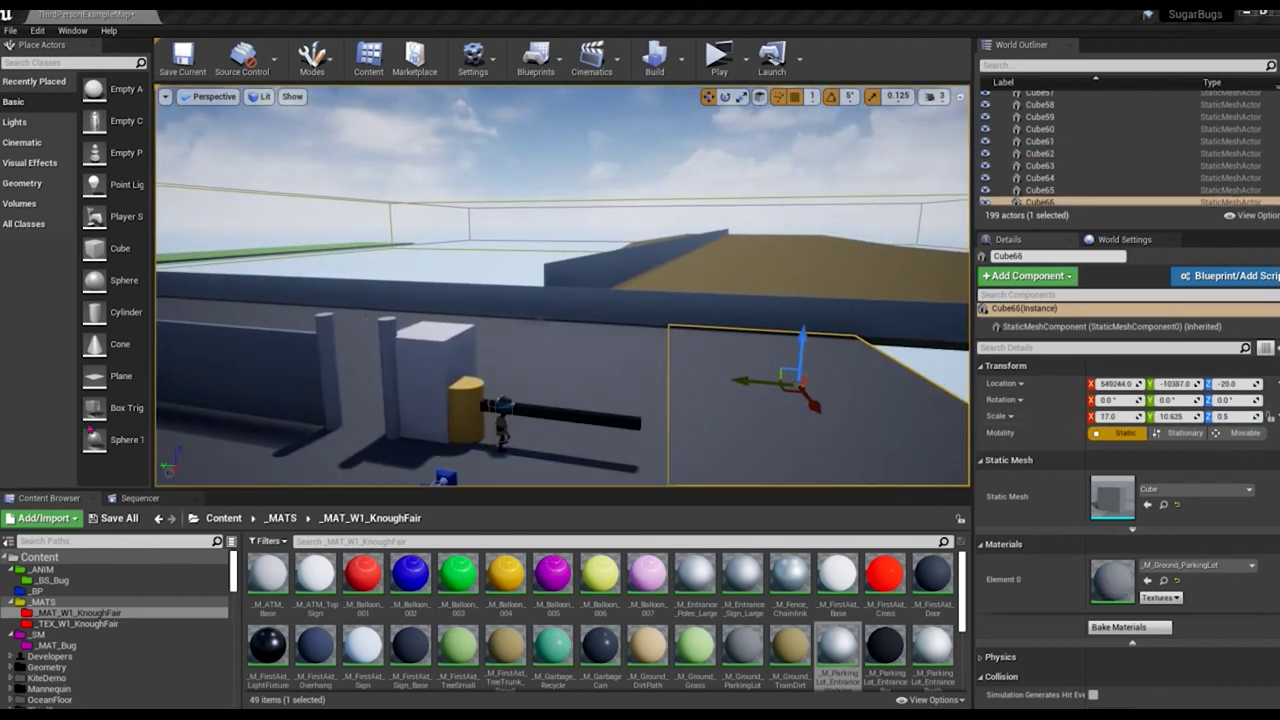
click(432, 375)
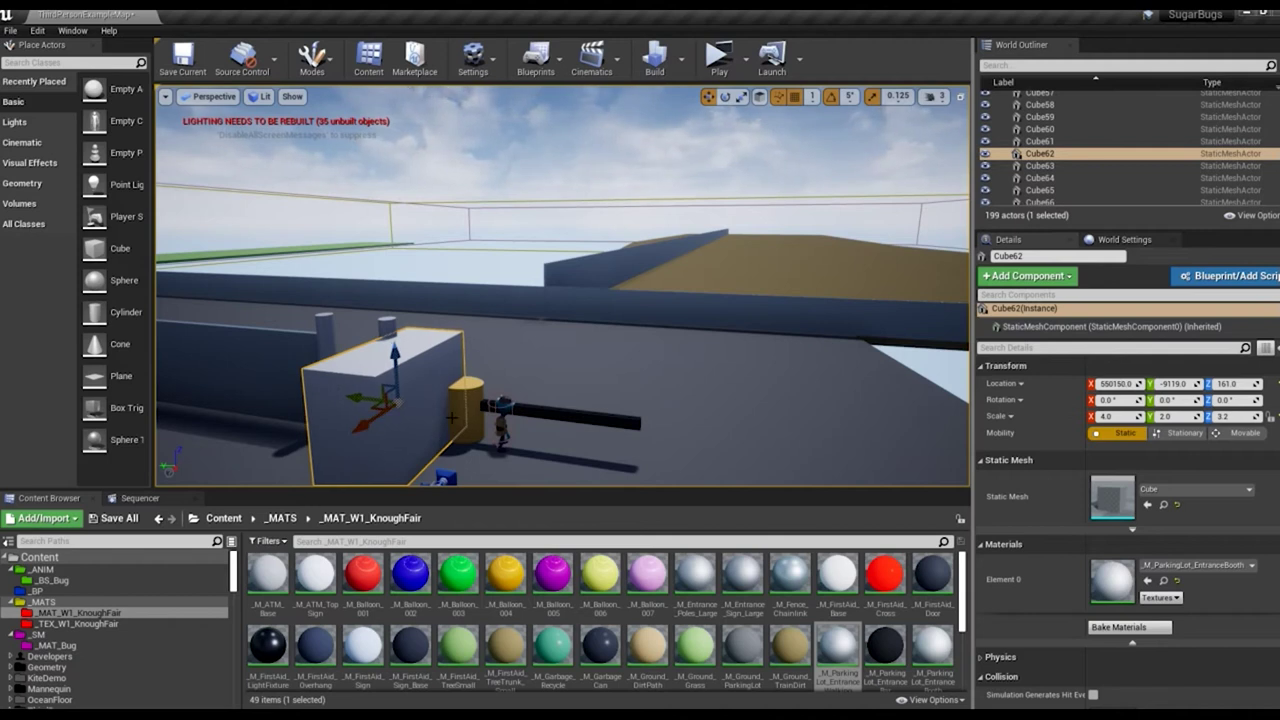
key(f)
drag(650, 316, 659, 316)
Step: Place a new small cube, Cube68, against the booth's front wall
drag(560, 400, 600, 300)
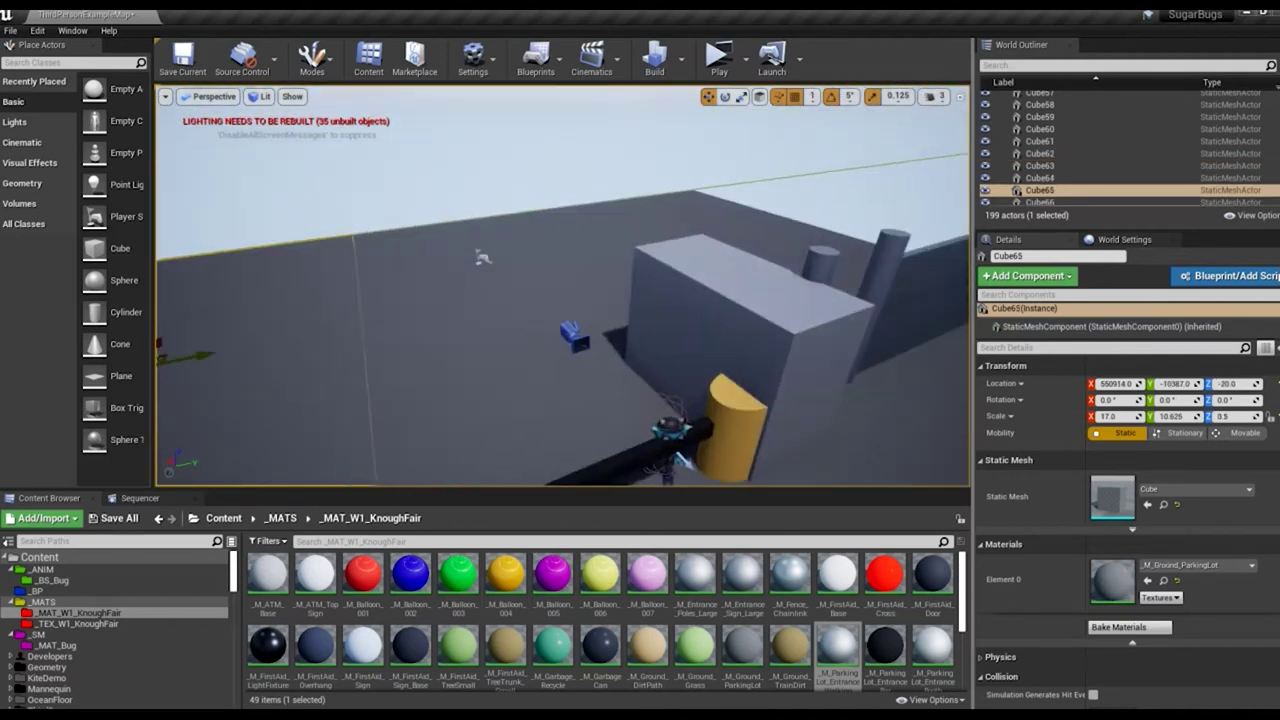
click(505, 266)
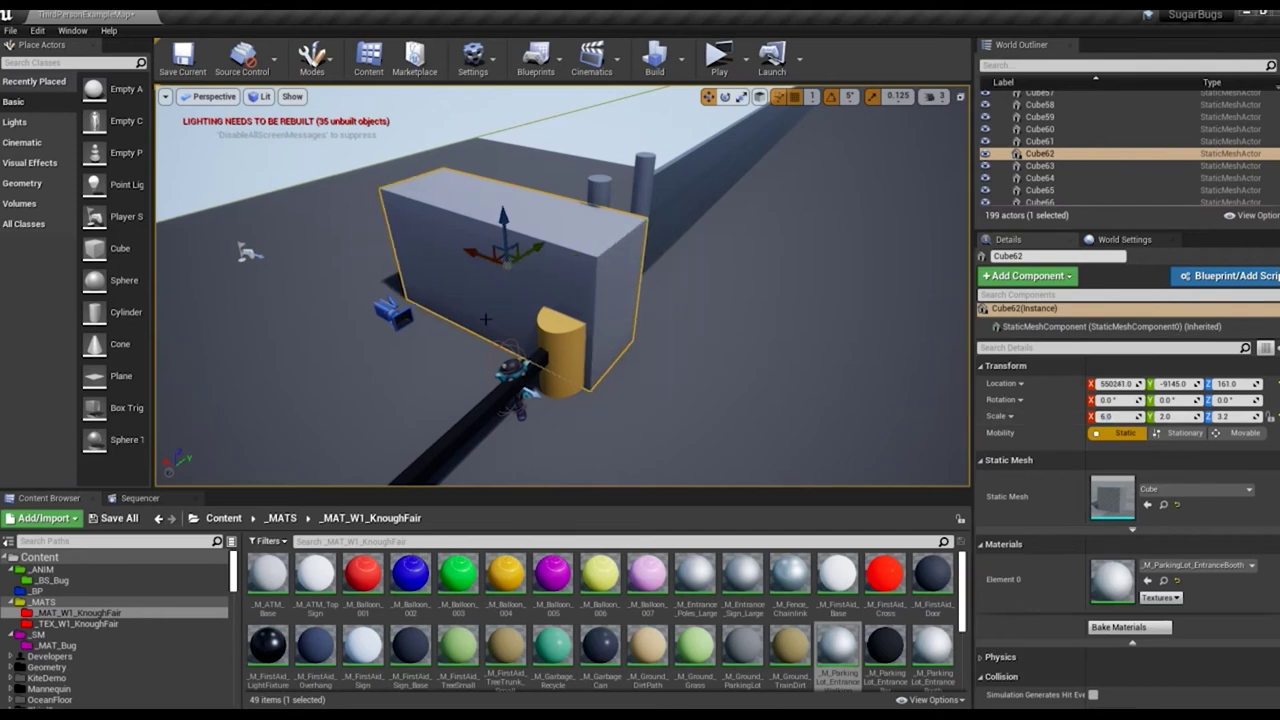
alt+drag(485, 319, 385, 310)
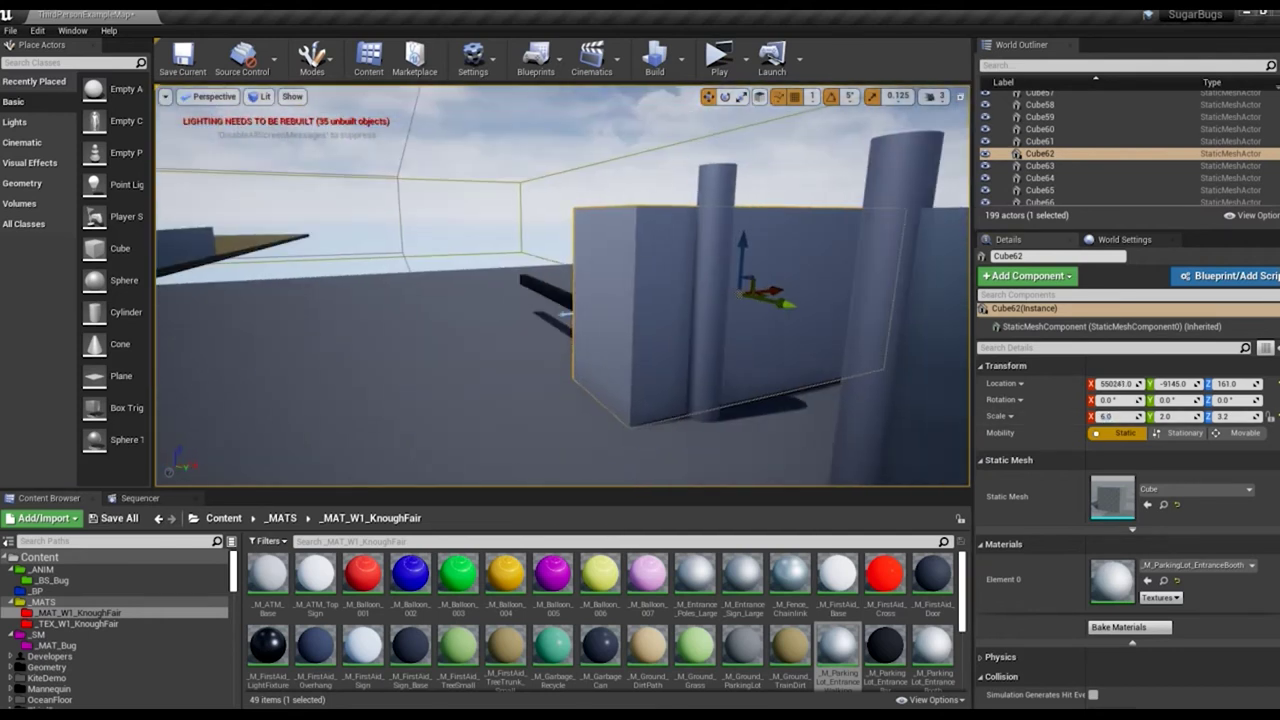
drag(94, 248, 490, 385)
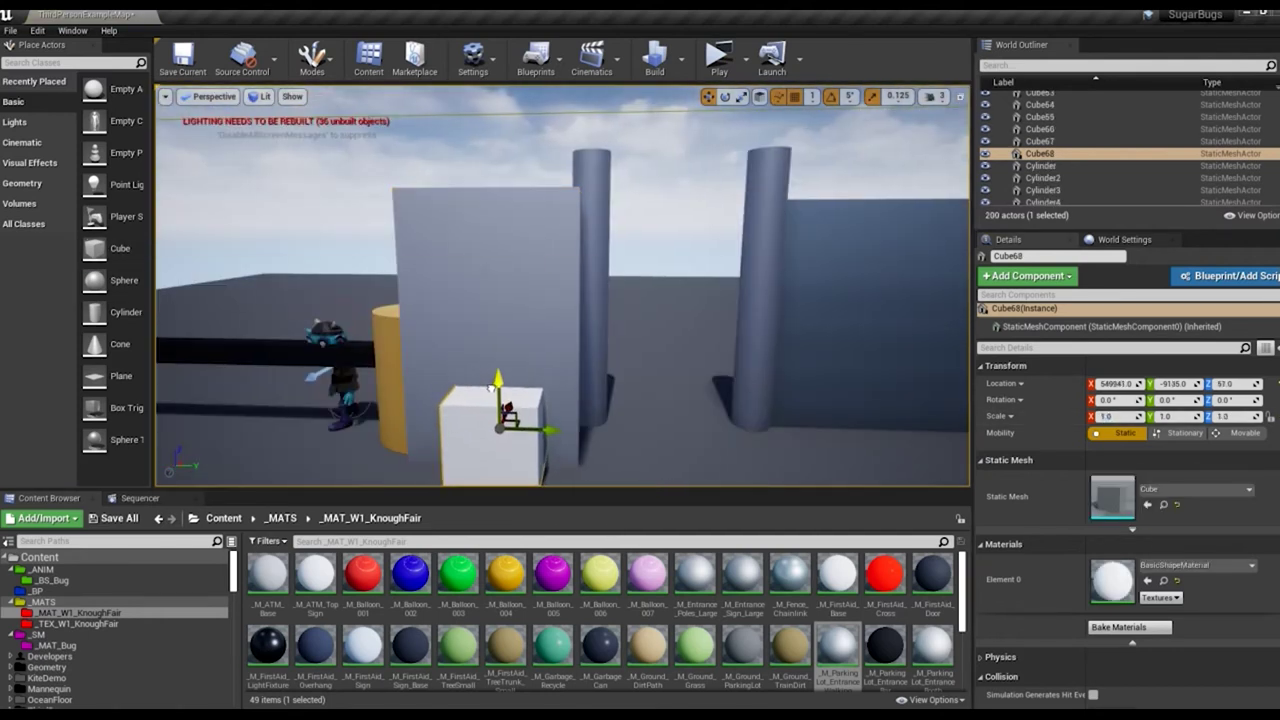
Step: Scale the new cube into a thin, tall door panel (0.1 × 1.1 × 2.1)
text(0.1)
key(Return)
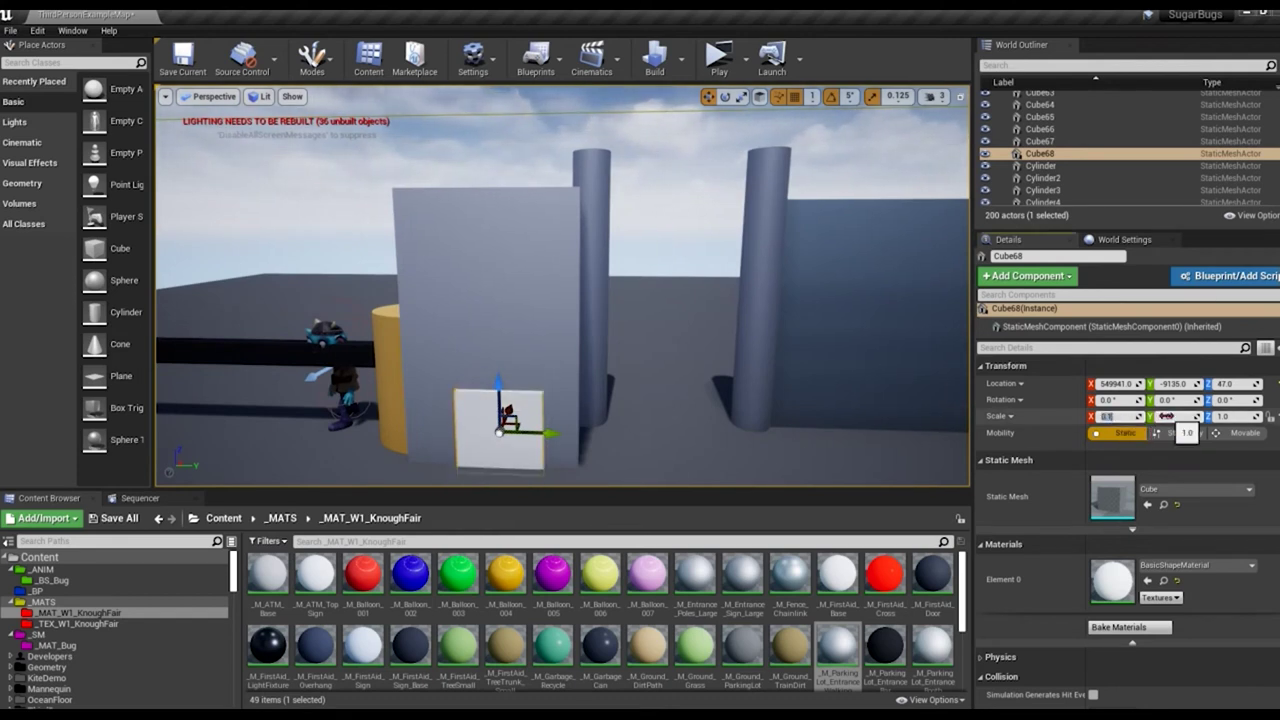
text(3)
key(Return)
text(2.5)
key(Return)
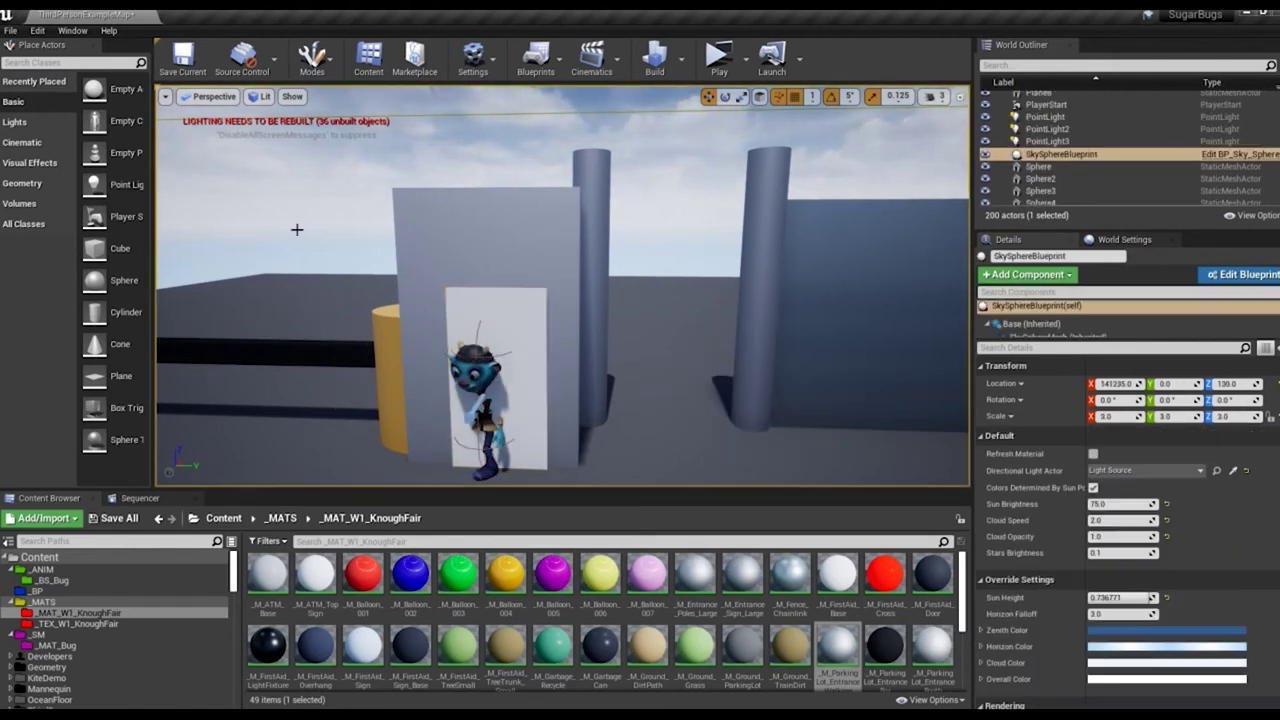
Step: Duplicate the restroom door material as M_ParkingLot_BoothDoor, apply it to the door, and open it
scroll(510, 350, down, 3)
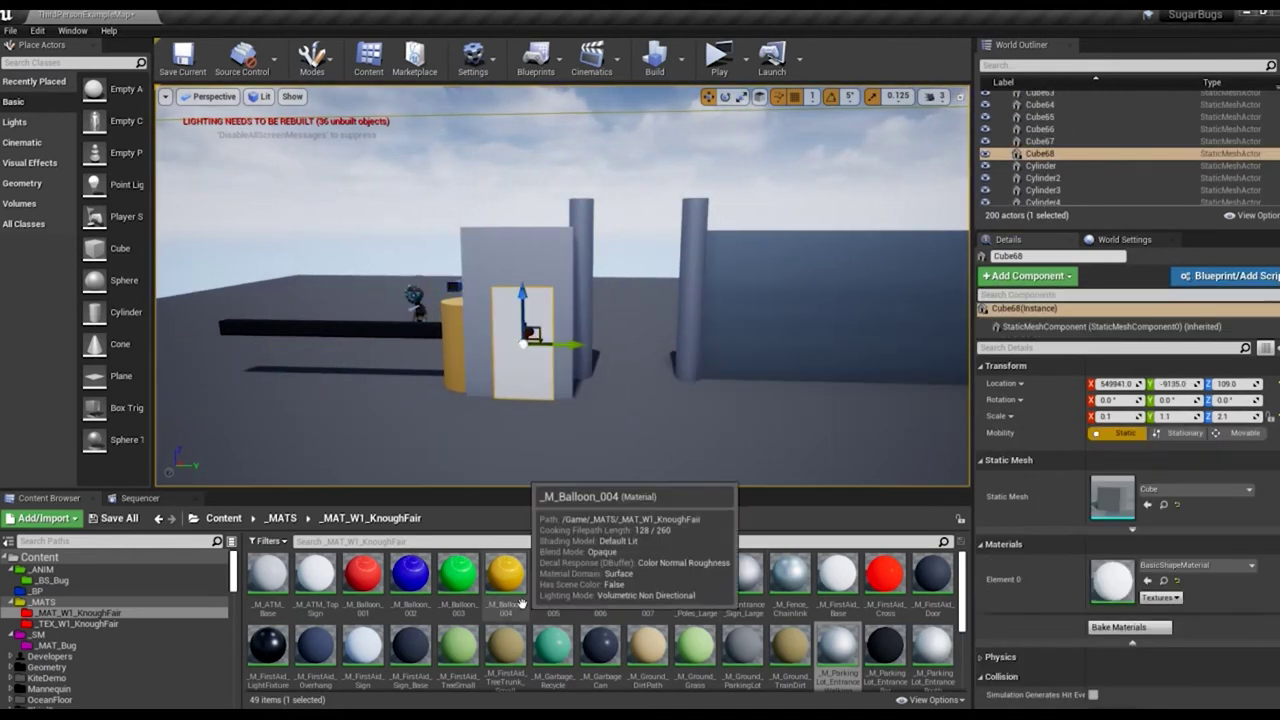
scroll(360, 600, down, 3)
click(359, 591)
key(ctrl+w)
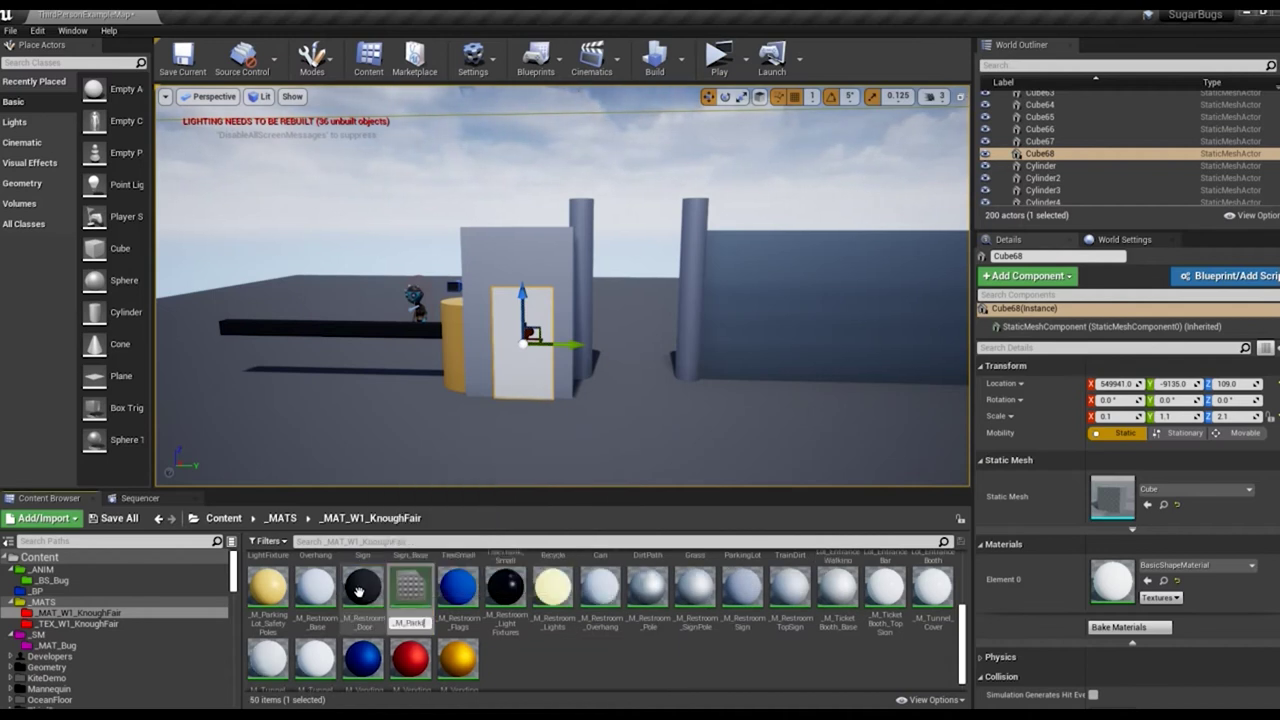
drag(359, 591, 1112, 582)
double_click(1112, 582)
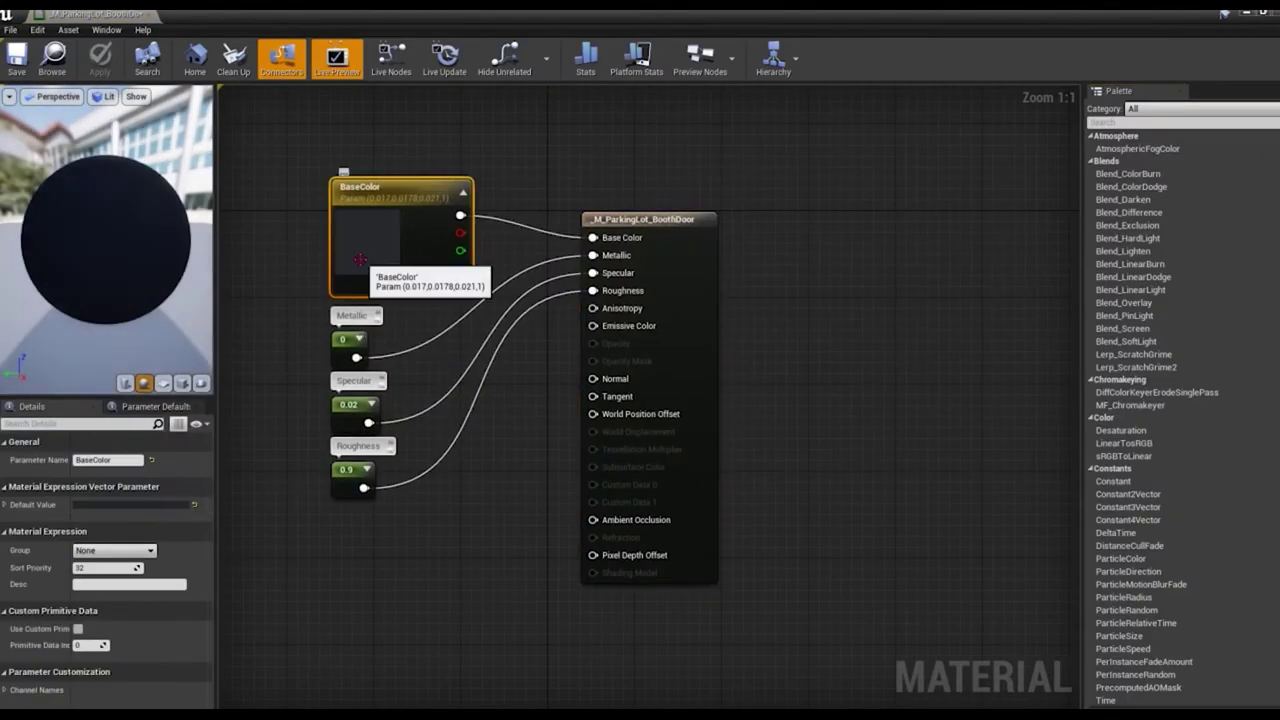
Step: Set the booth door material's base colour to a light grey
double_click(400, 240)
drag(365, 508, 386, 394)
drag(352, 494, 344, 516)
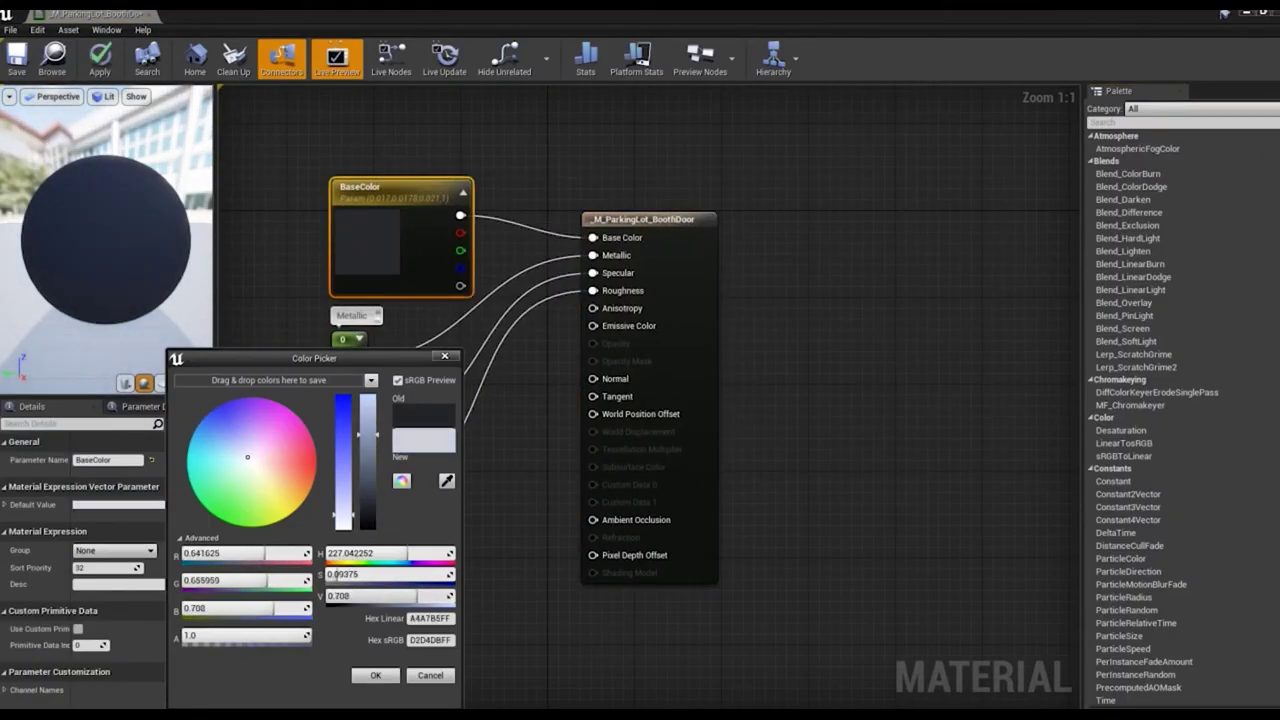
click(375, 677)
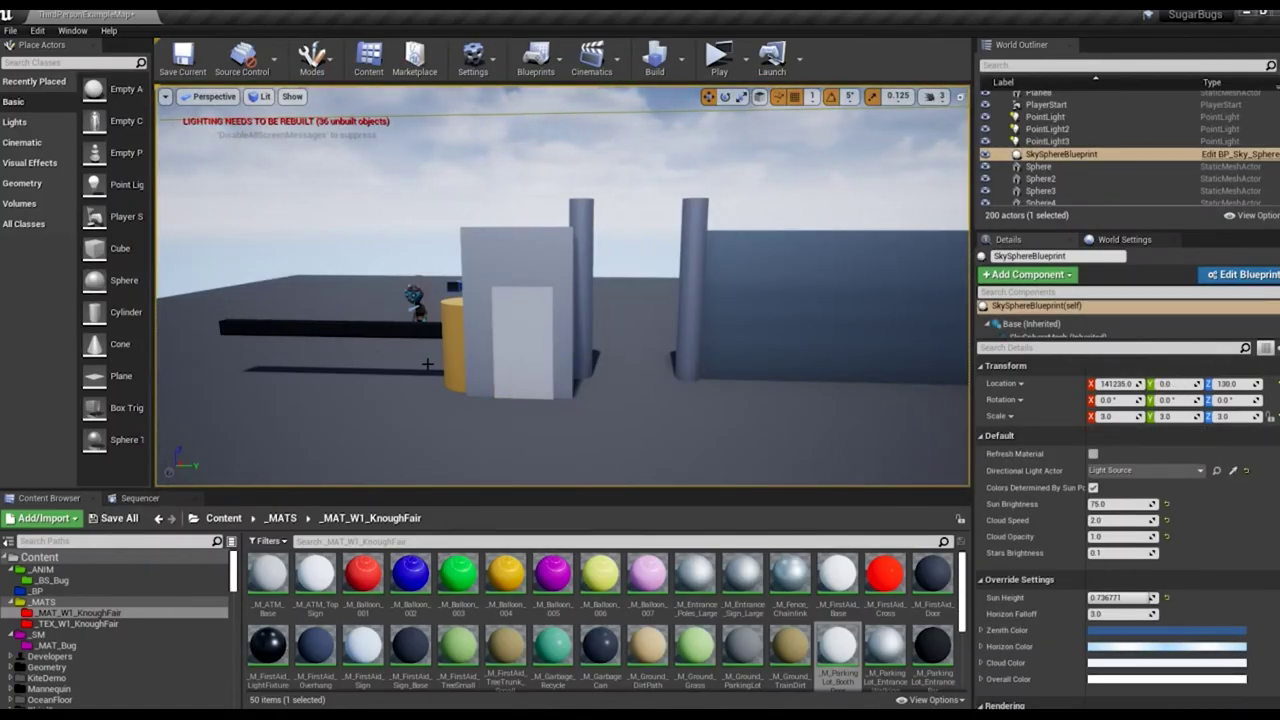
Step: Save all changed content
right_drag(427, 364, 270, 399)
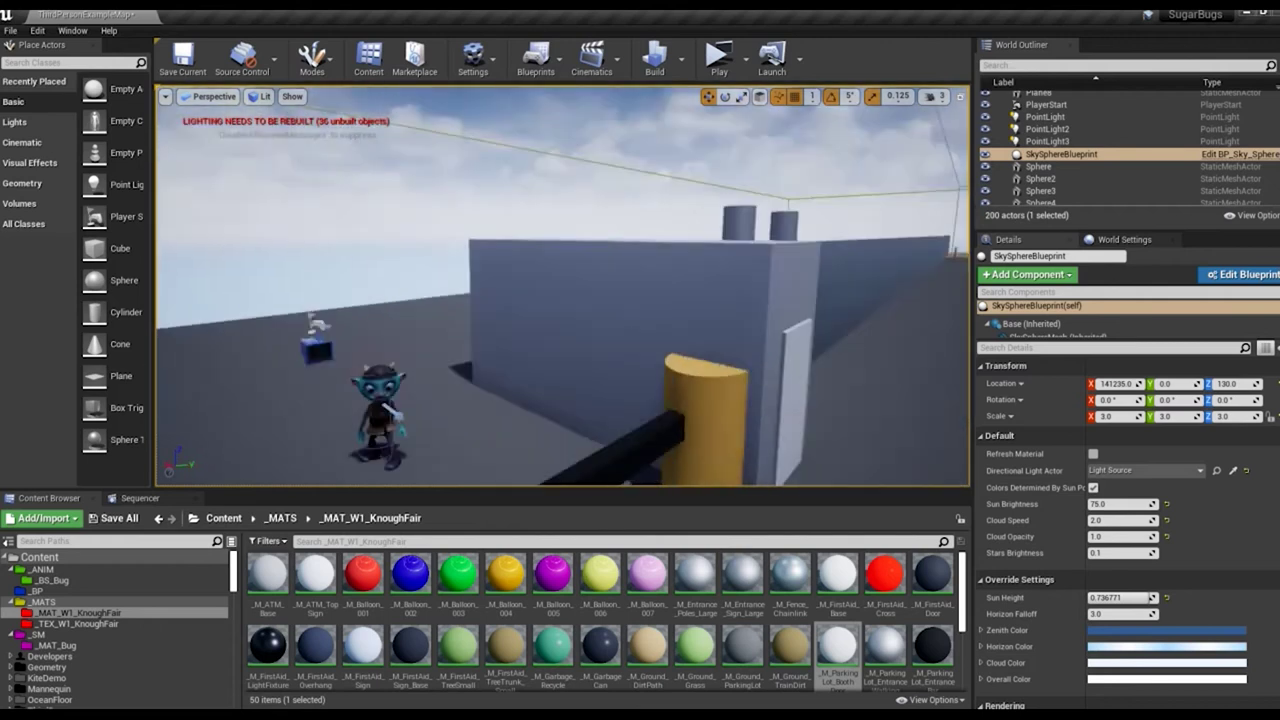
click(119, 518)
click(770, 490)
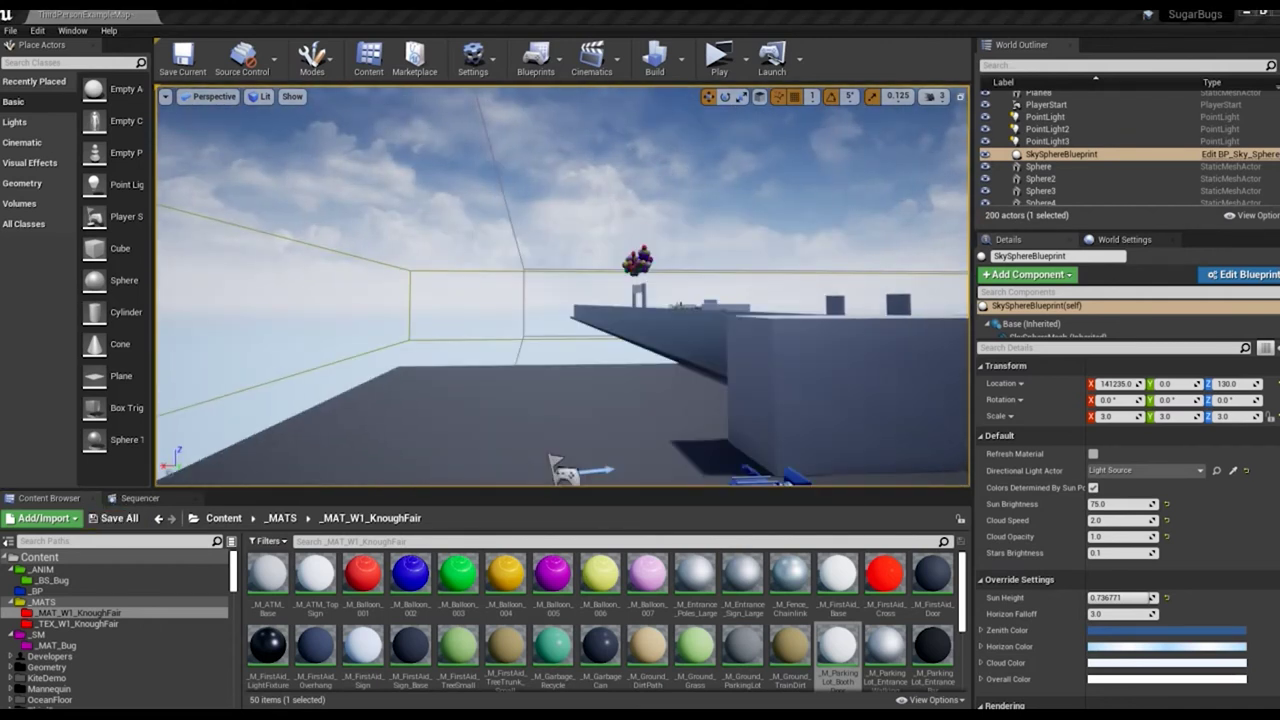
Step: Alt-drag a copy of the booth, post and barrier arm to the opposite side of the entrance
right_drag(239, 311, 239, 311)
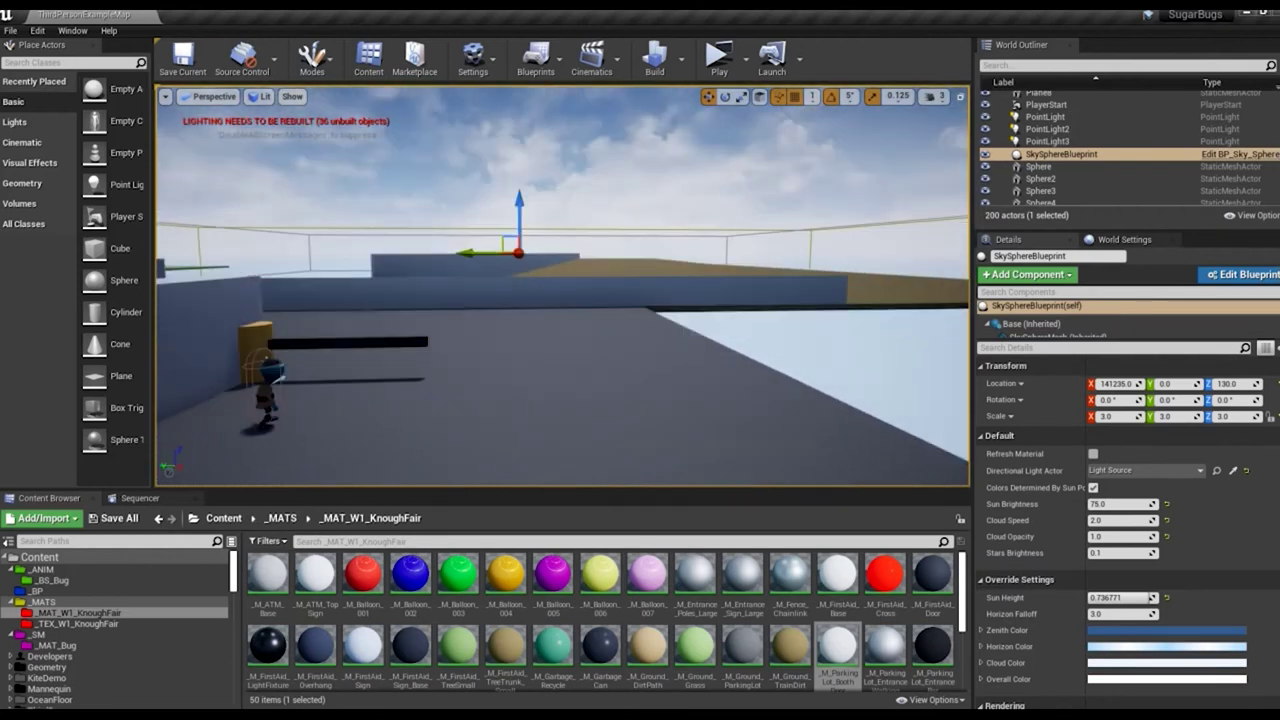
click(292, 321)
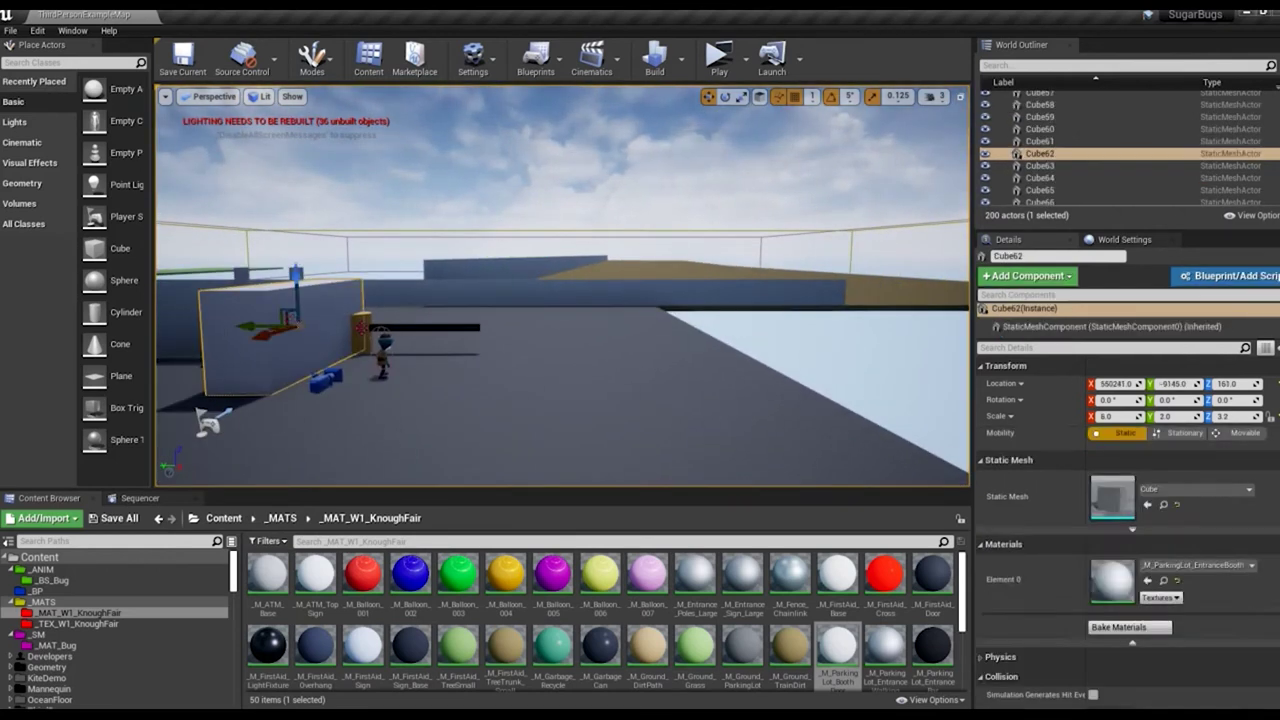
alt+drag(385, 340, 693, 354)
click(563, 340)
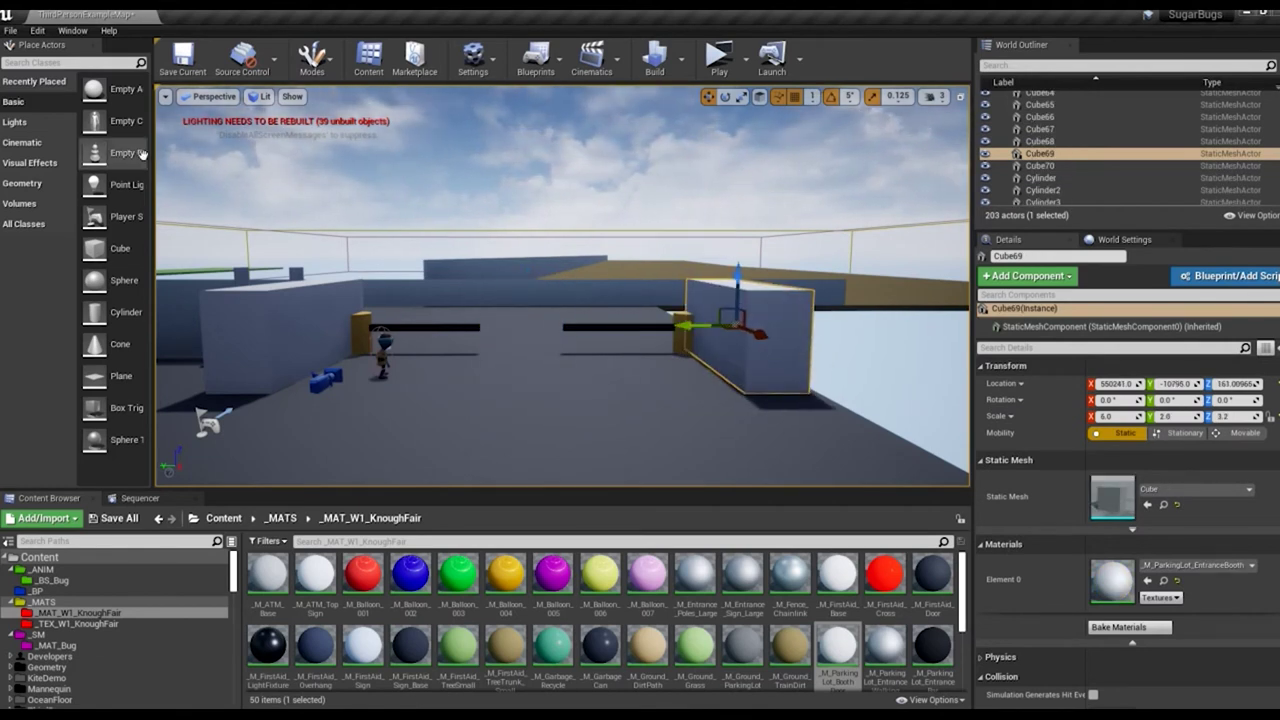
key(alt+j)
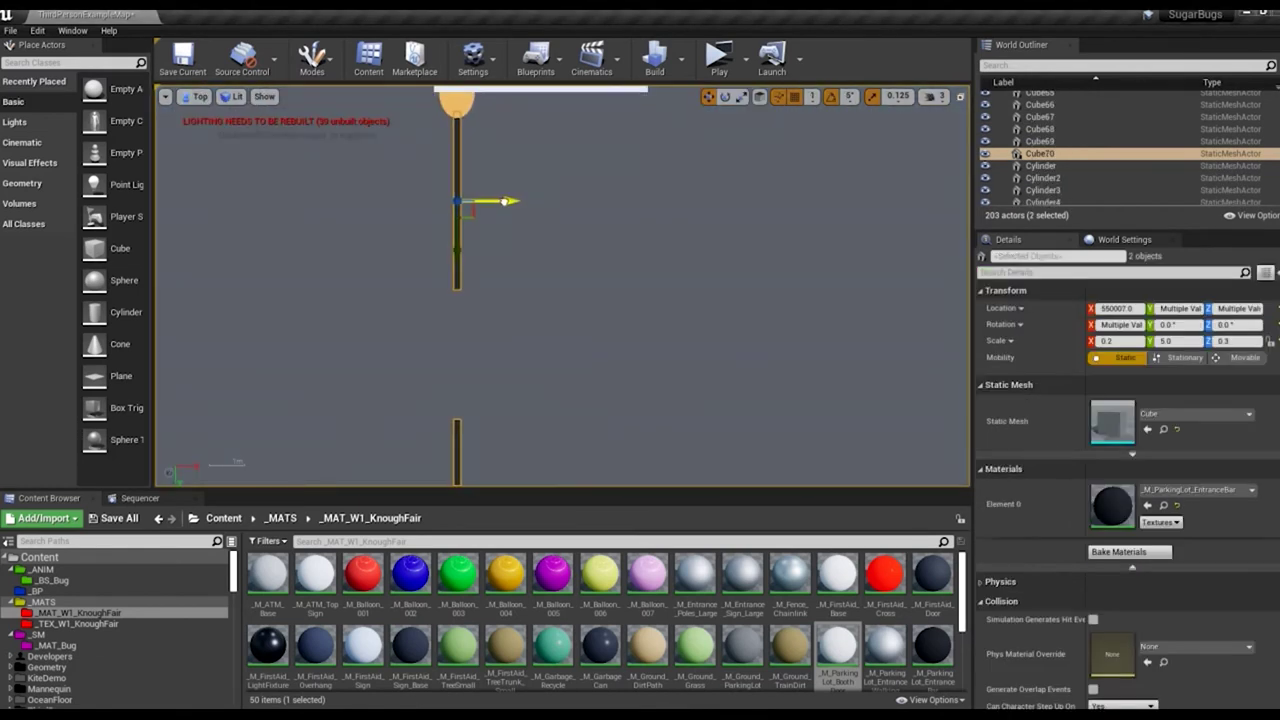
Step: In Top view, copy the wide white cube into the gap between the barriers as a small booth box
click(490, 160)
right_drag(490, 207, 394, 329)
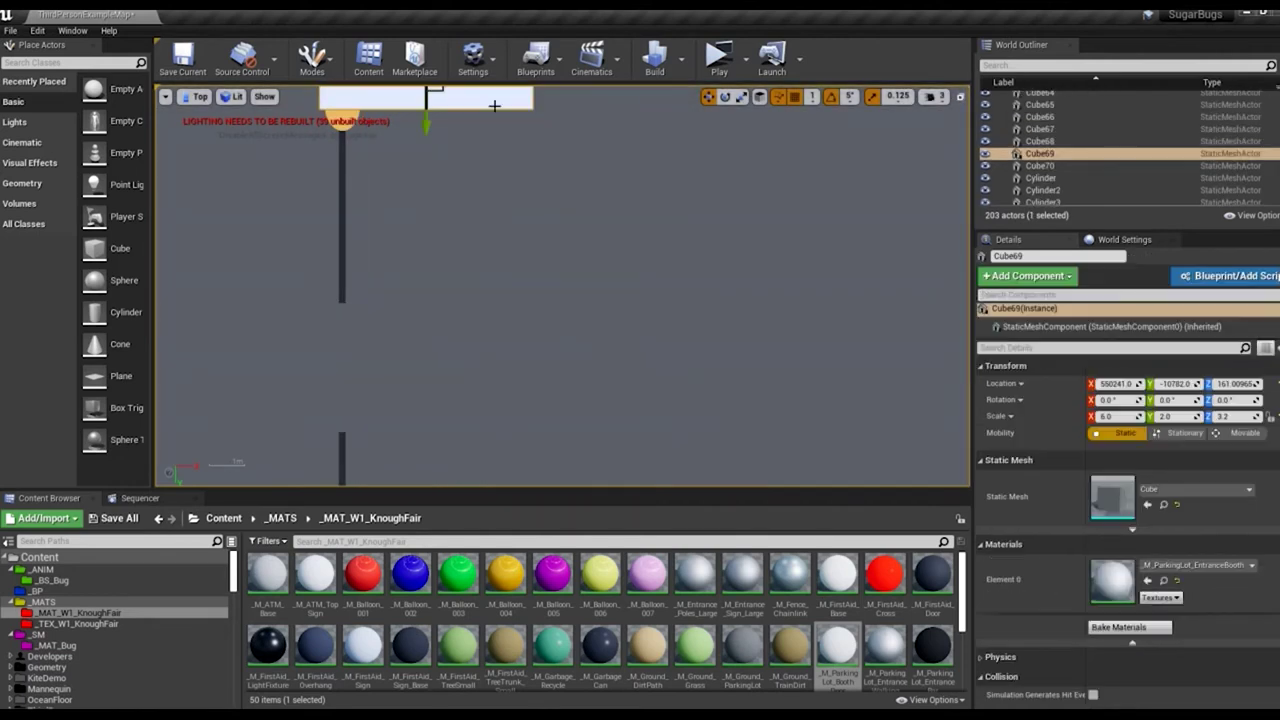
alt+drag(428, 127, 423, 363)
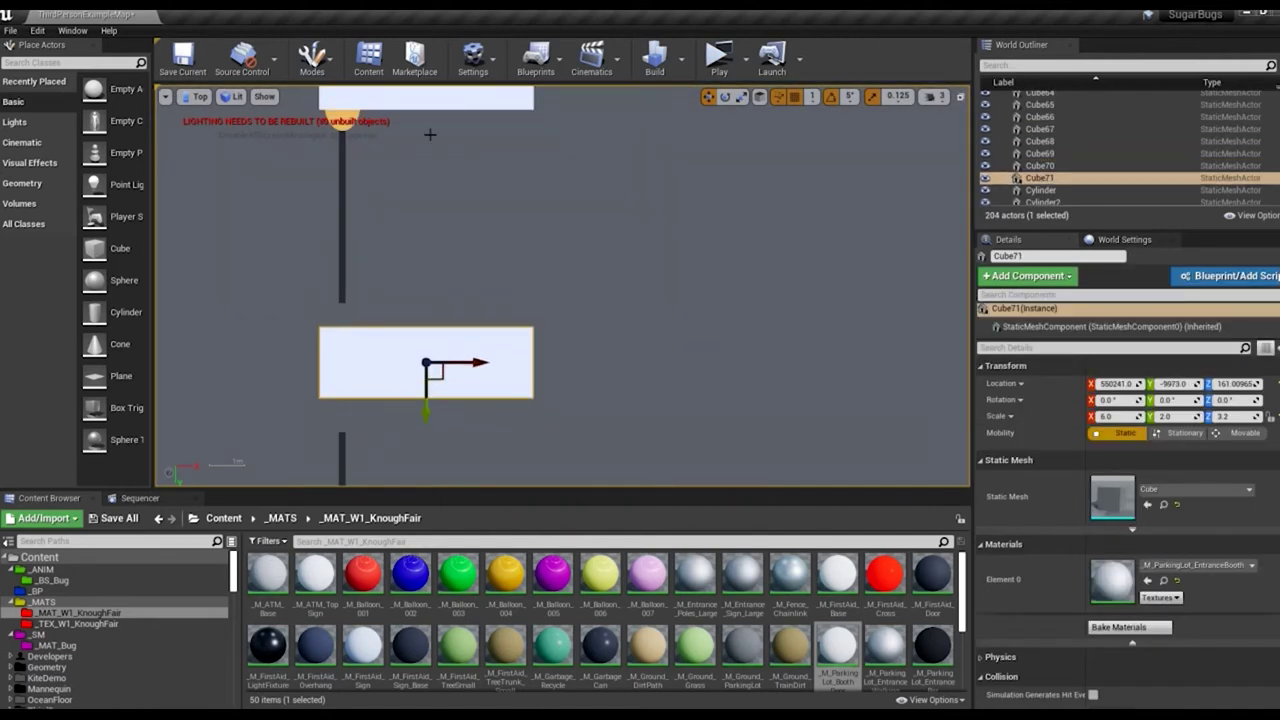
click(549, 226)
Step: Back in Perspective, copy the booth box downward and flatten it into a thin base slab
click(195, 96)
click(205, 120)
click(507, 350)
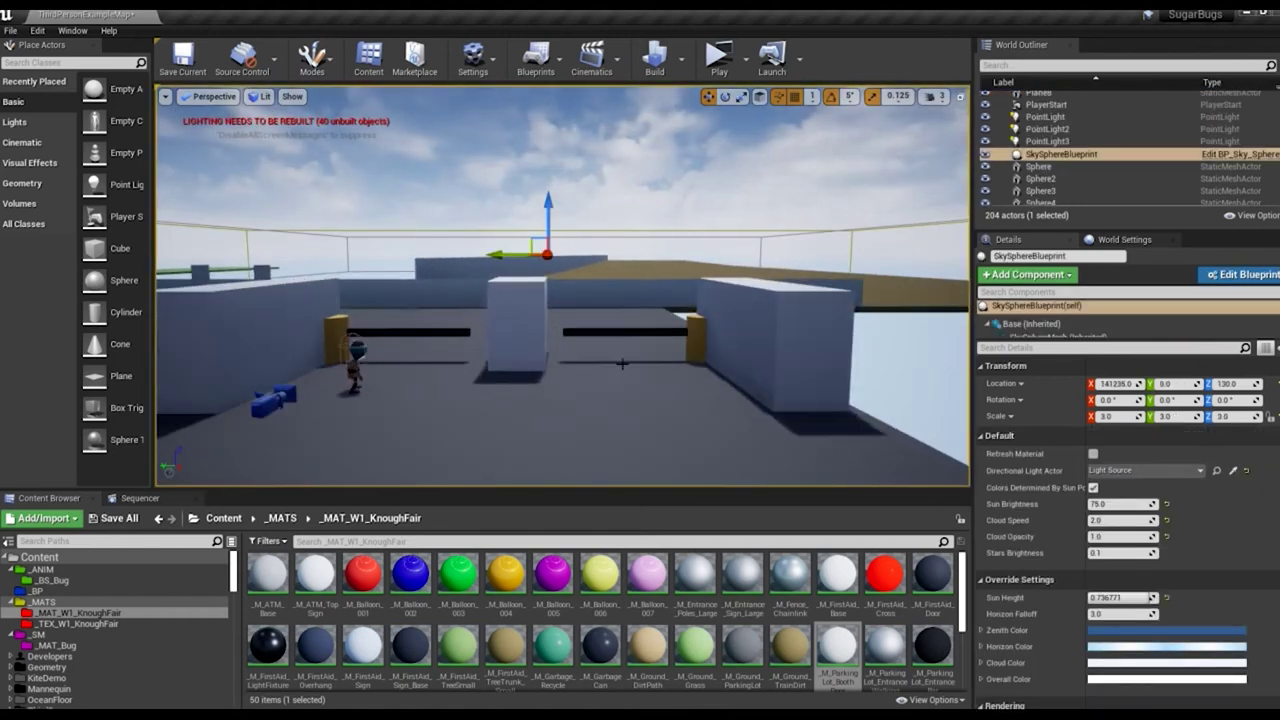
alt+drag(519, 284, 524, 342)
drag(1222, 418, 1200, 418)
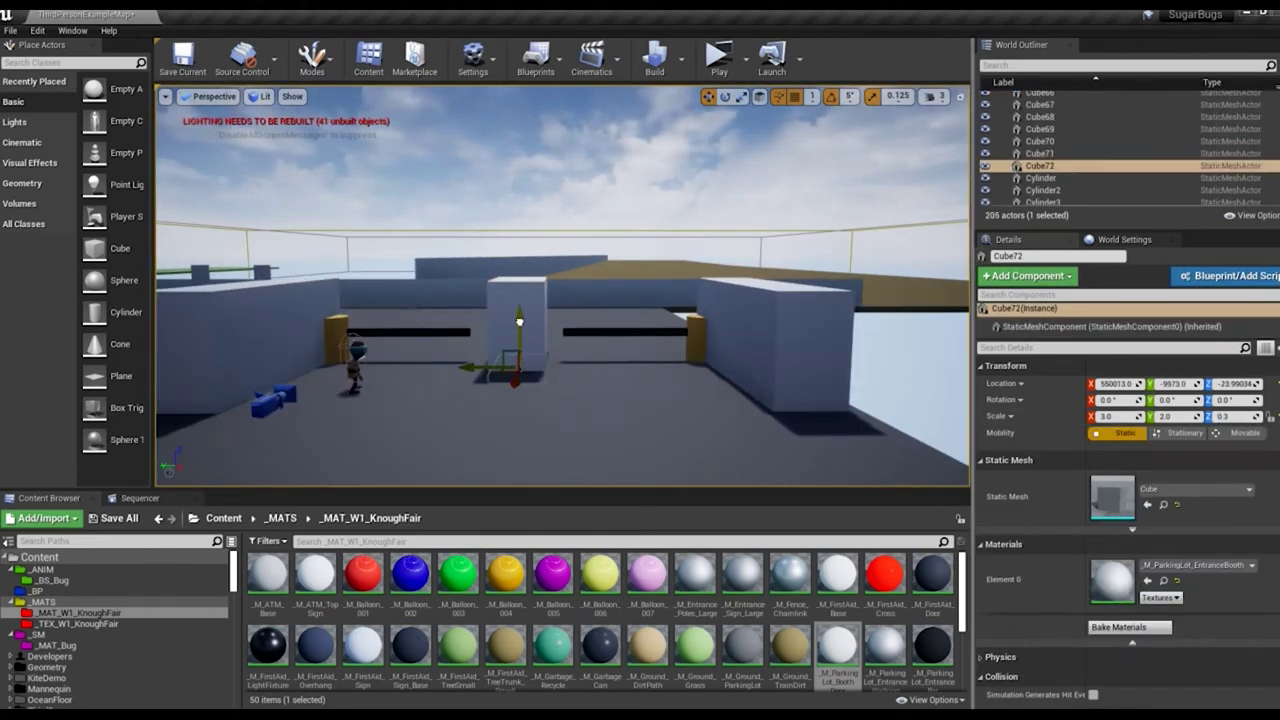
Step: Compare the bar and box heights in Front view, then return to Perspective
click(877, 404)
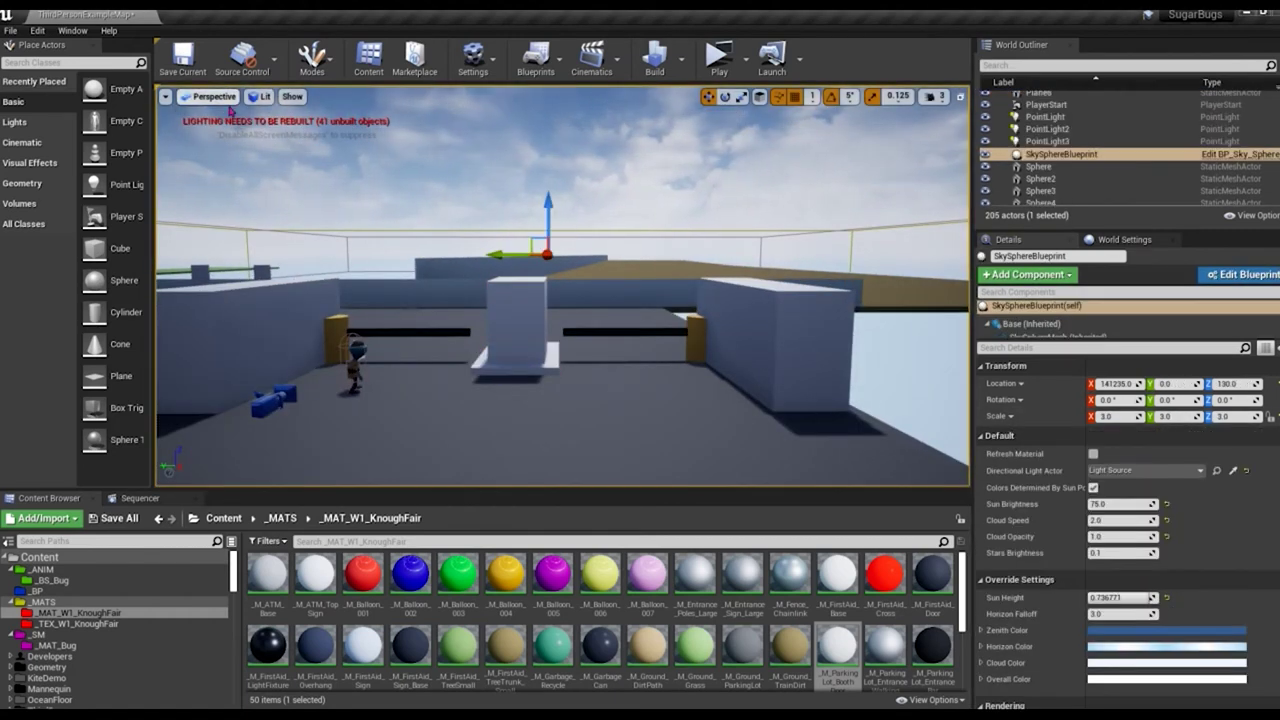
key(alt+h)
ctrl+click(797, 360)
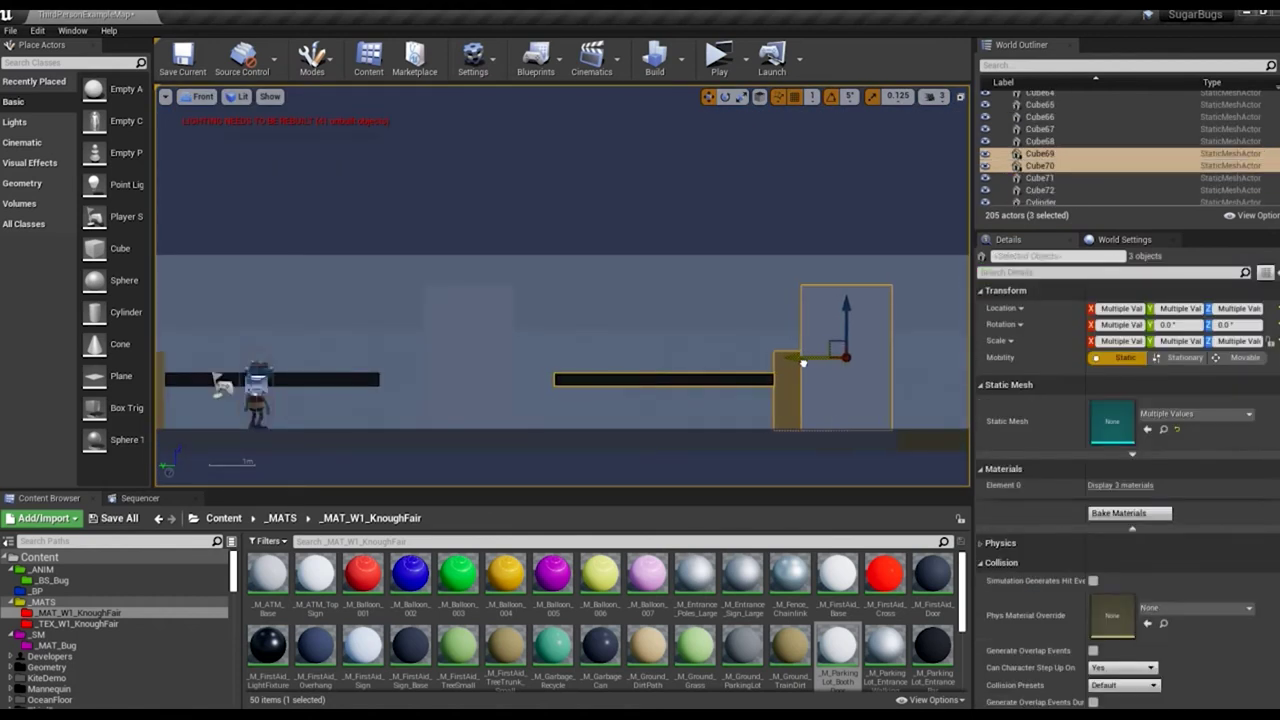
key(Escape)
key(alt+g)
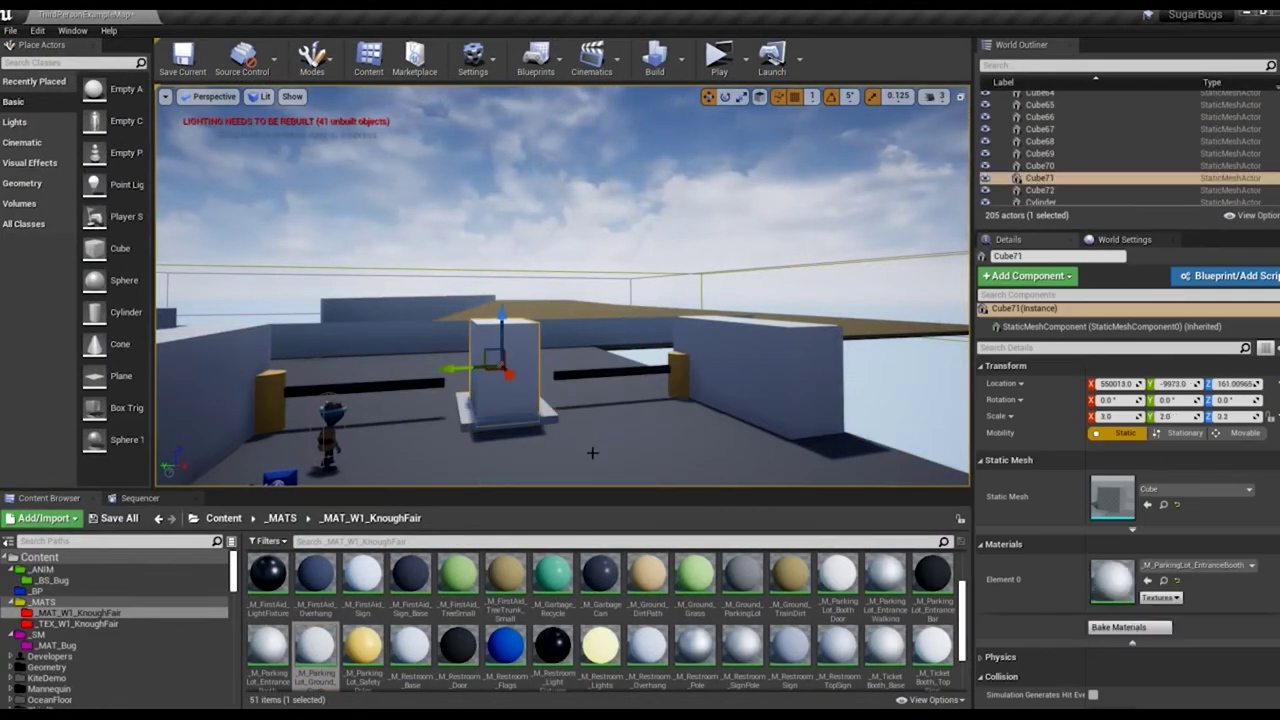
Step: Duplicate M_Restroom_Flags into a blue pricing-sign material with Specular 0.01 and apply it
click(507, 646)
key(ctrl+w)
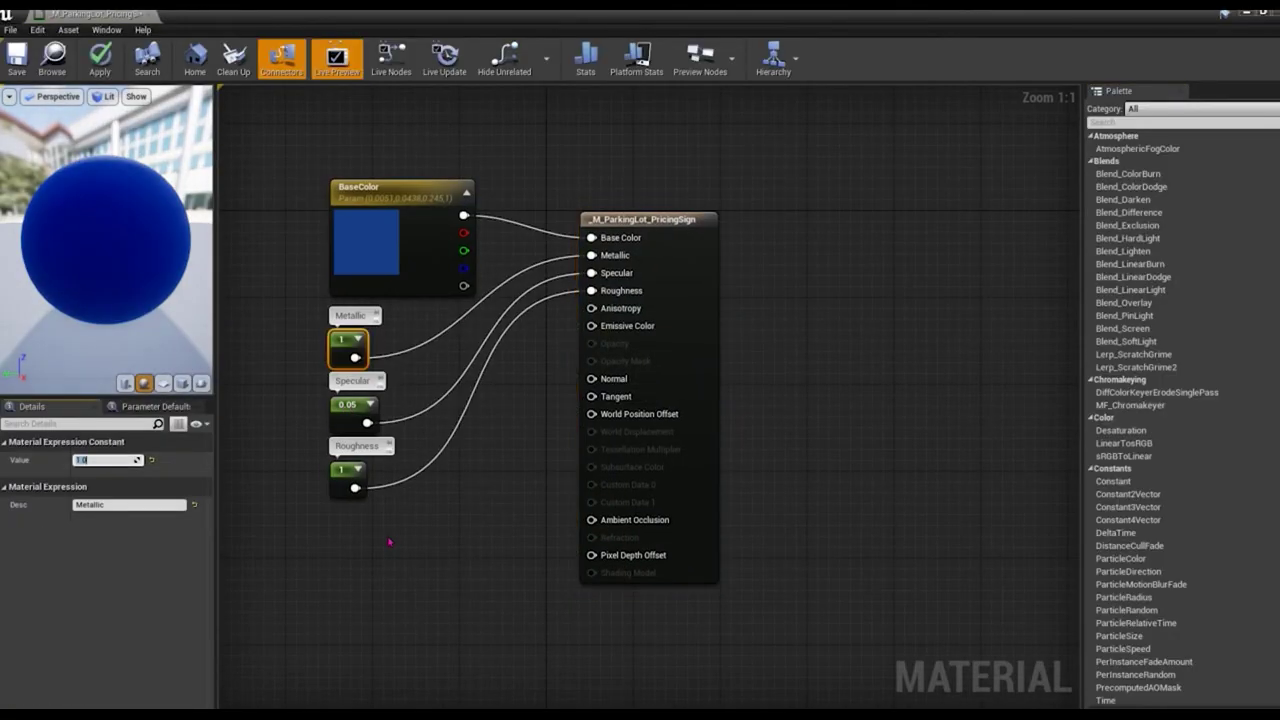
text(0.01)
click(357, 545)
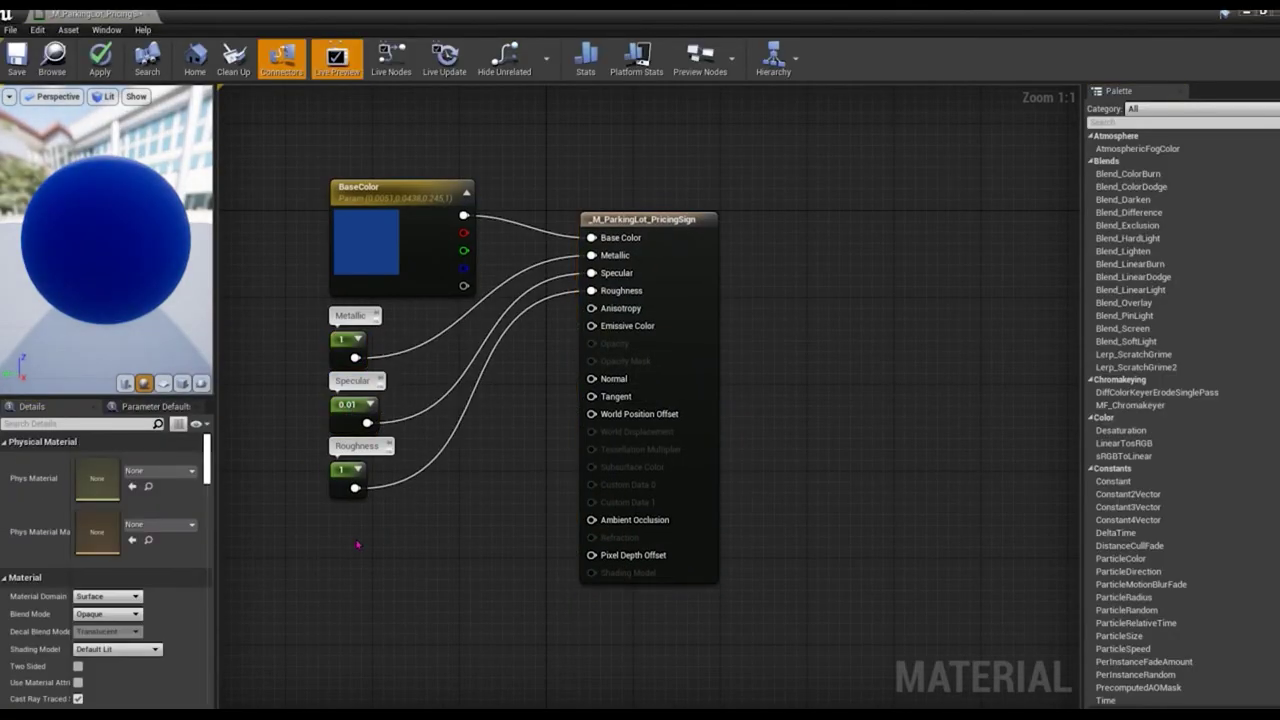
click(100, 58)
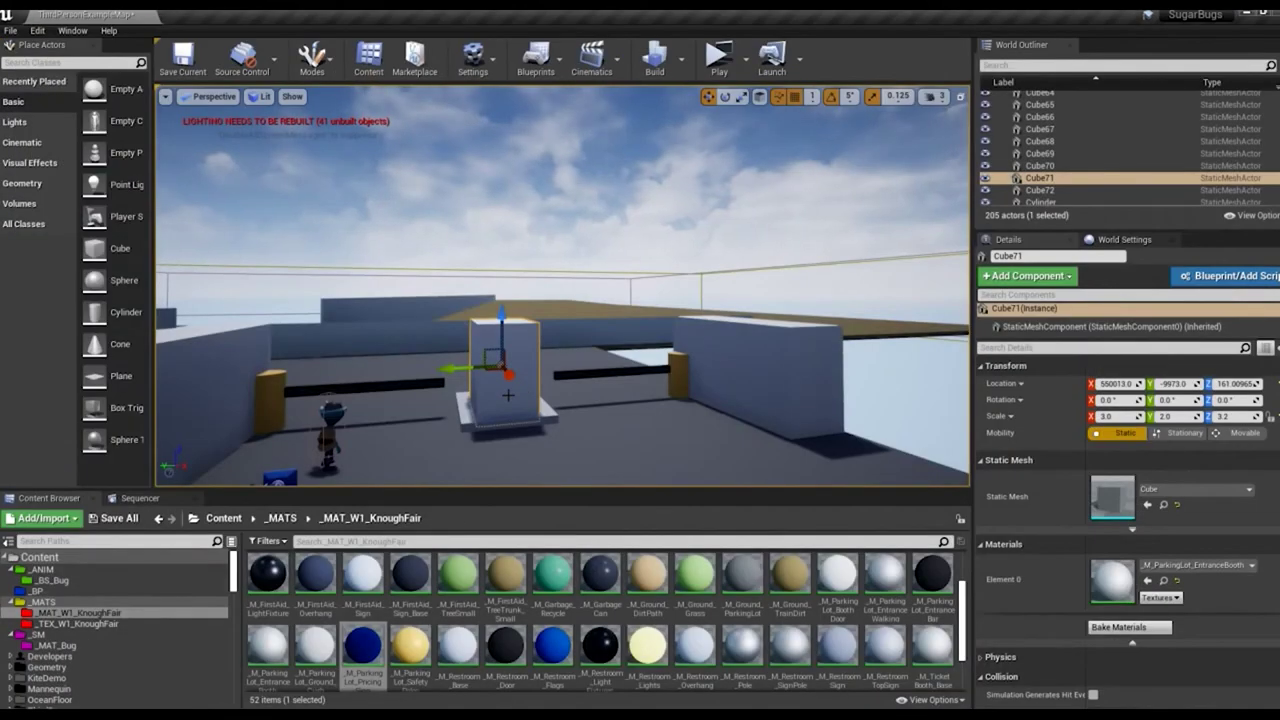
Step: Copy the booth box forward into a sign panel 0.2 thick in X
alt+drag(508, 376, 525, 392)
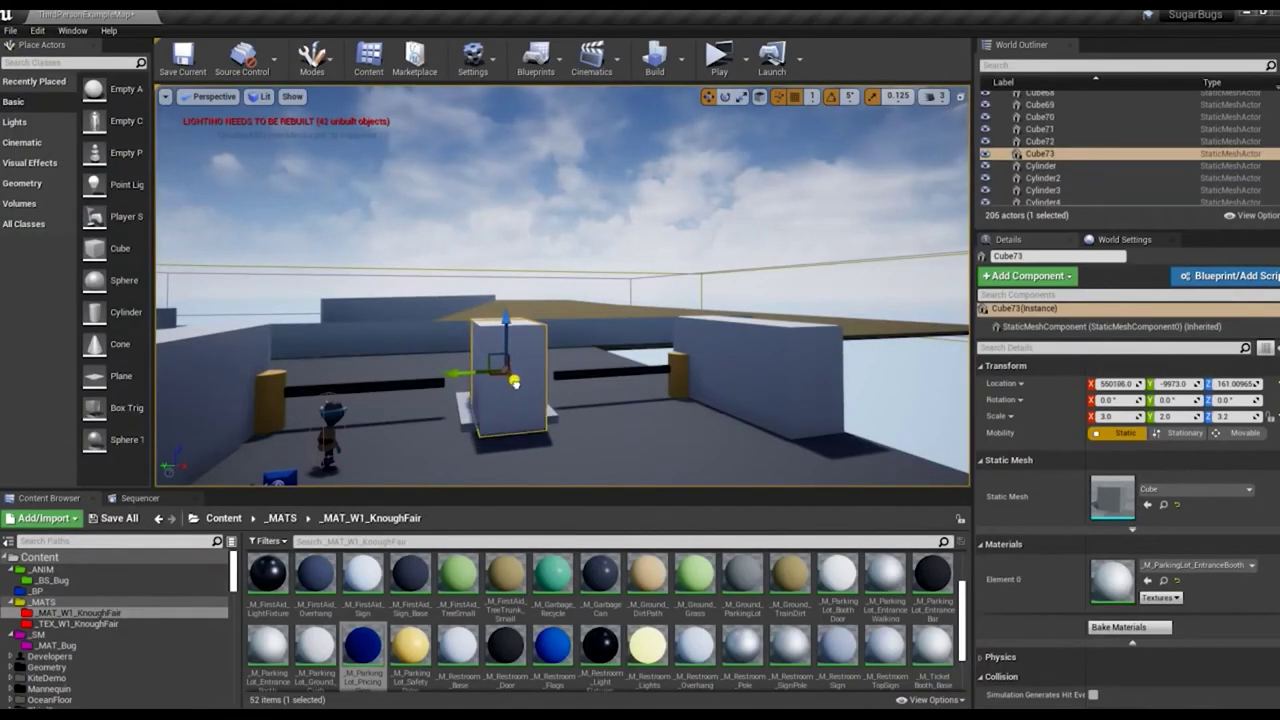
text(0.2)
click(1172, 418)
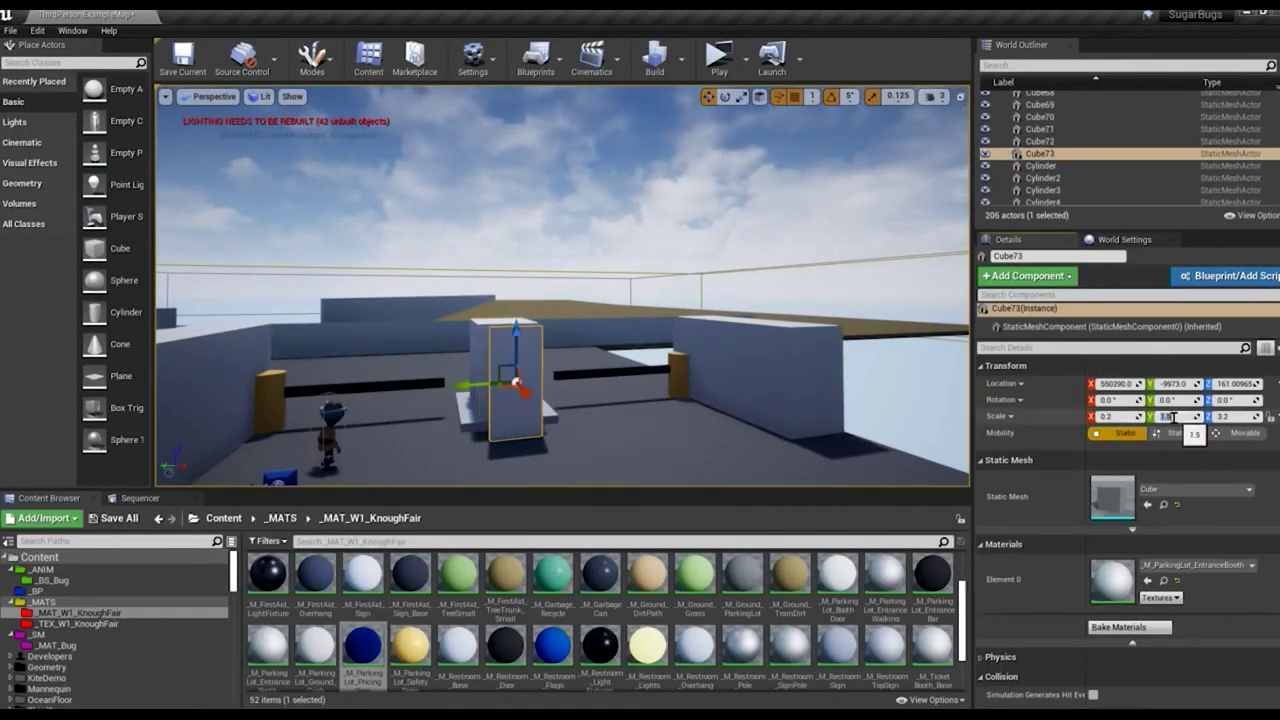
text(1.5)
key(f)
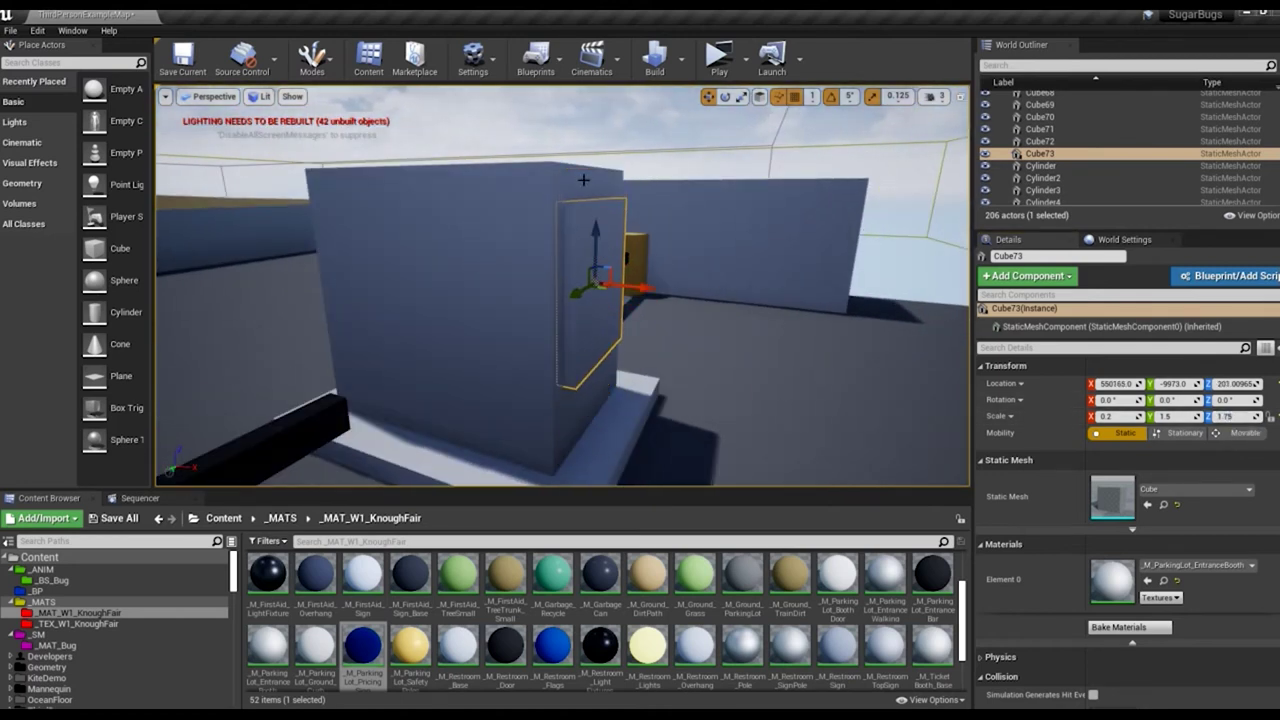
Step: Copy the panel into a flat, thinner fixture bar lying on top of the booth
mouse_move(595, 232)
alt+mouse_down()
mouse_move(660, 290)
mouse_move(656, 138)
alt+mouse_up()
key(e)
key(w)
drag(1224, 416, 1190, 416)
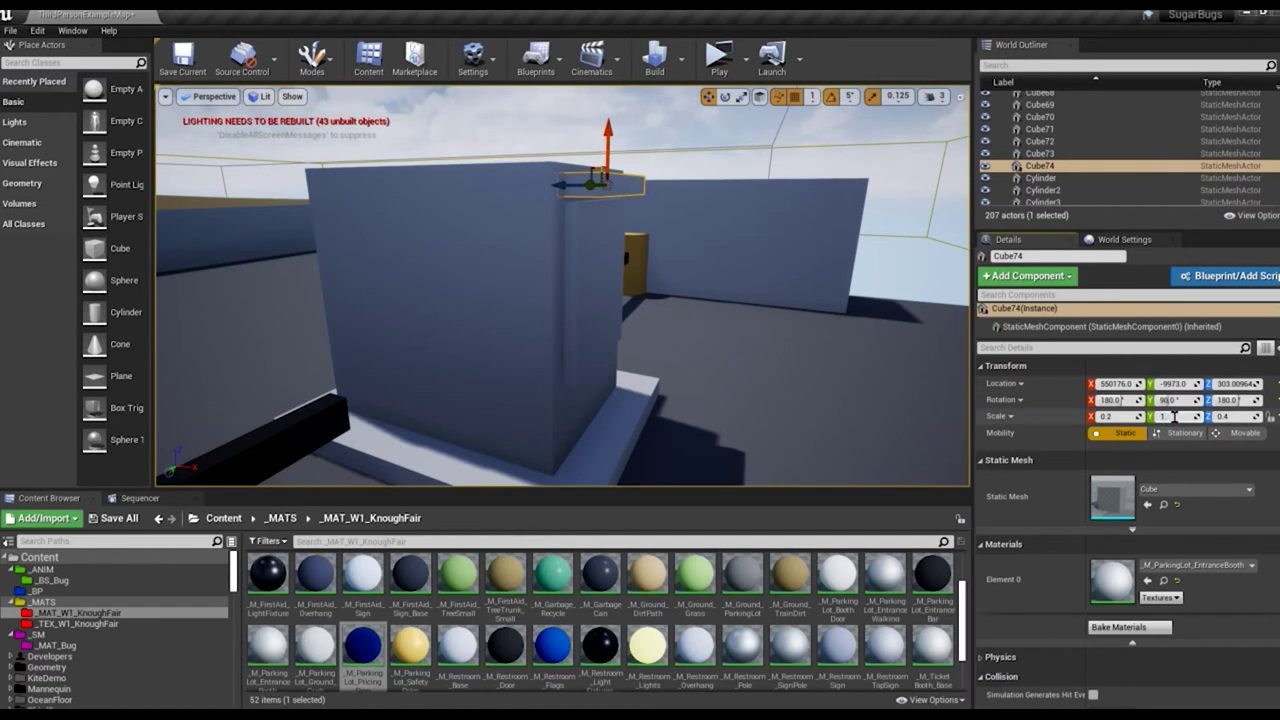
key(f)
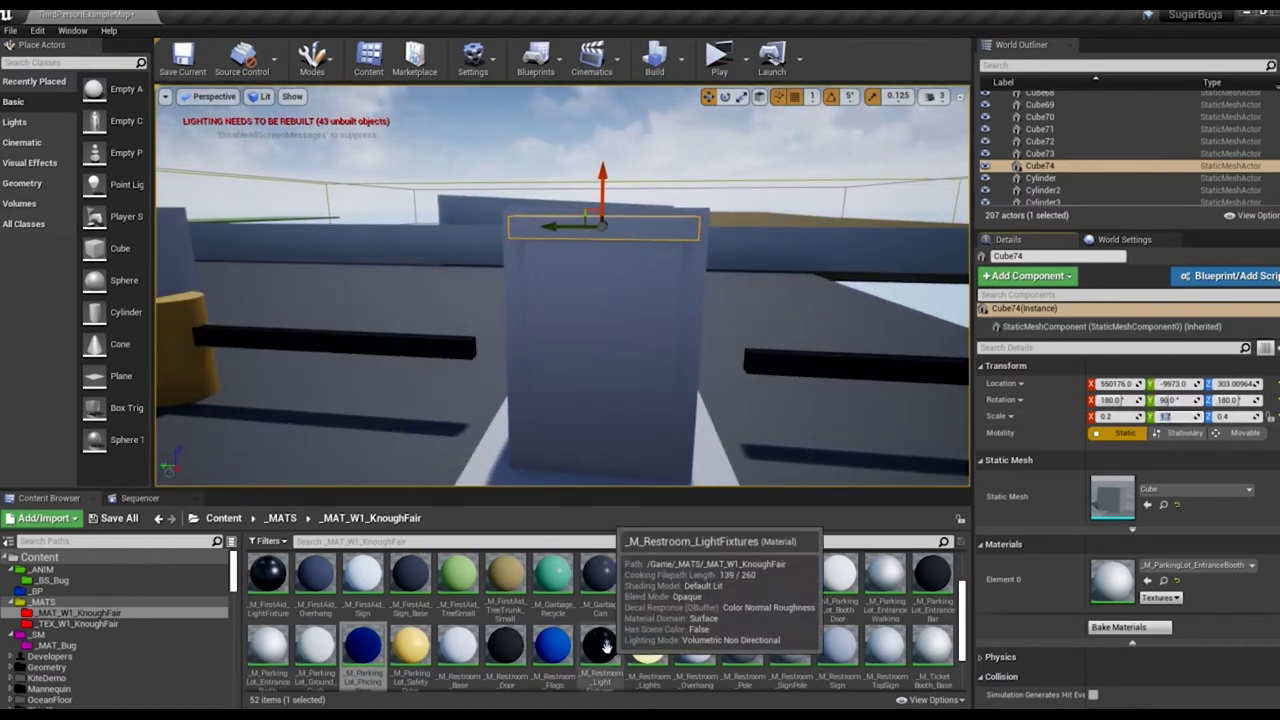
Step: Create _M_ParkingLot_LightFixture_Pricing, apply it to the top bar, and copy the bar downward
key(ctrl+w)
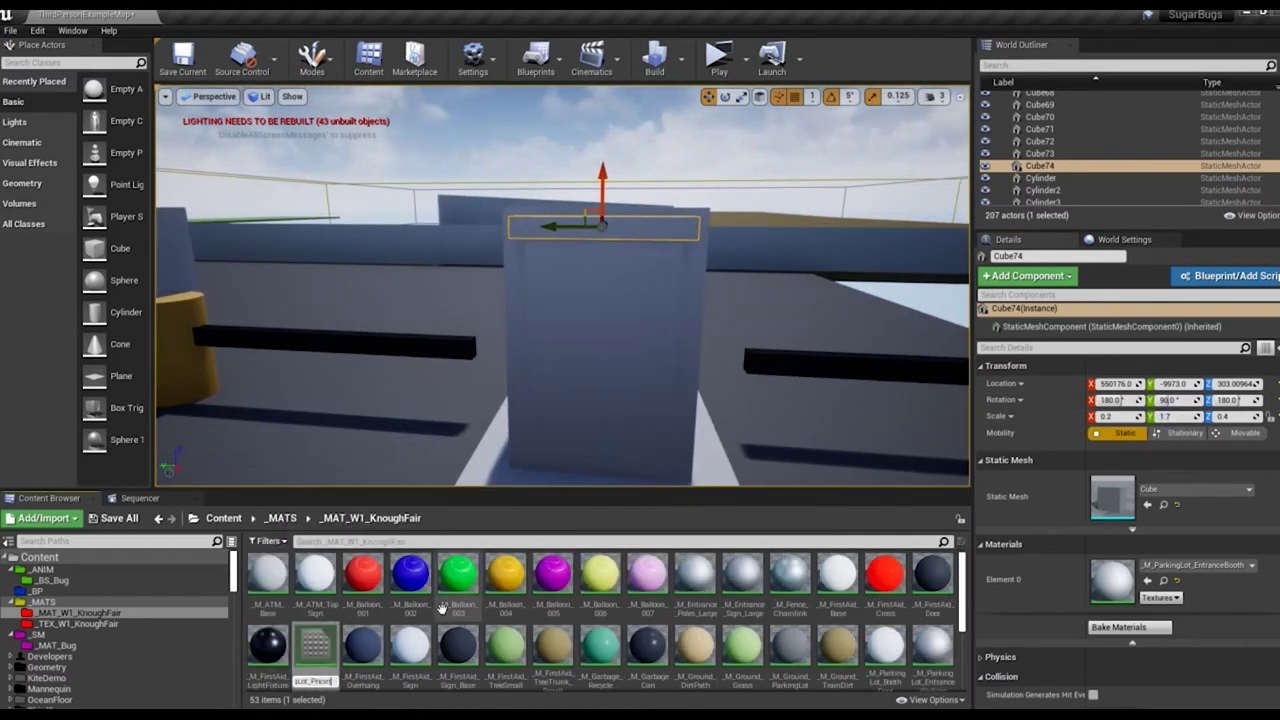
key(Return)
drag(363, 648, 1112, 580)
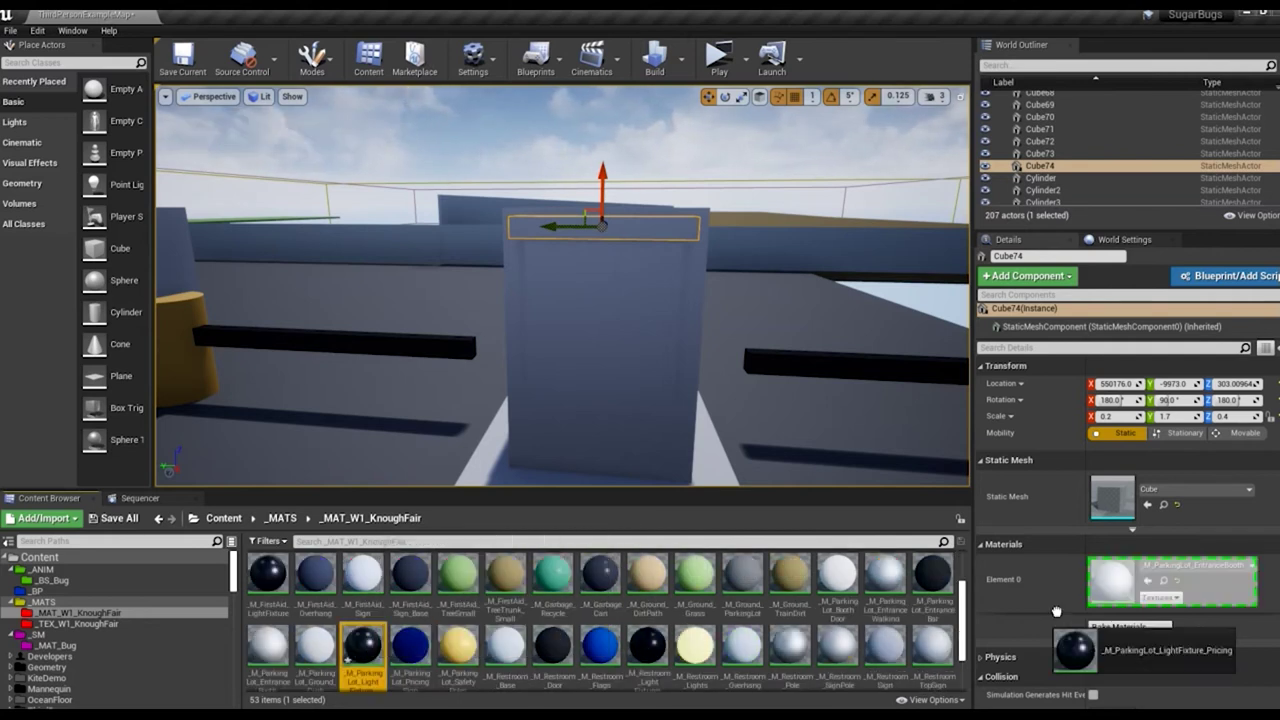
alt+drag(603, 173, 607, 177)
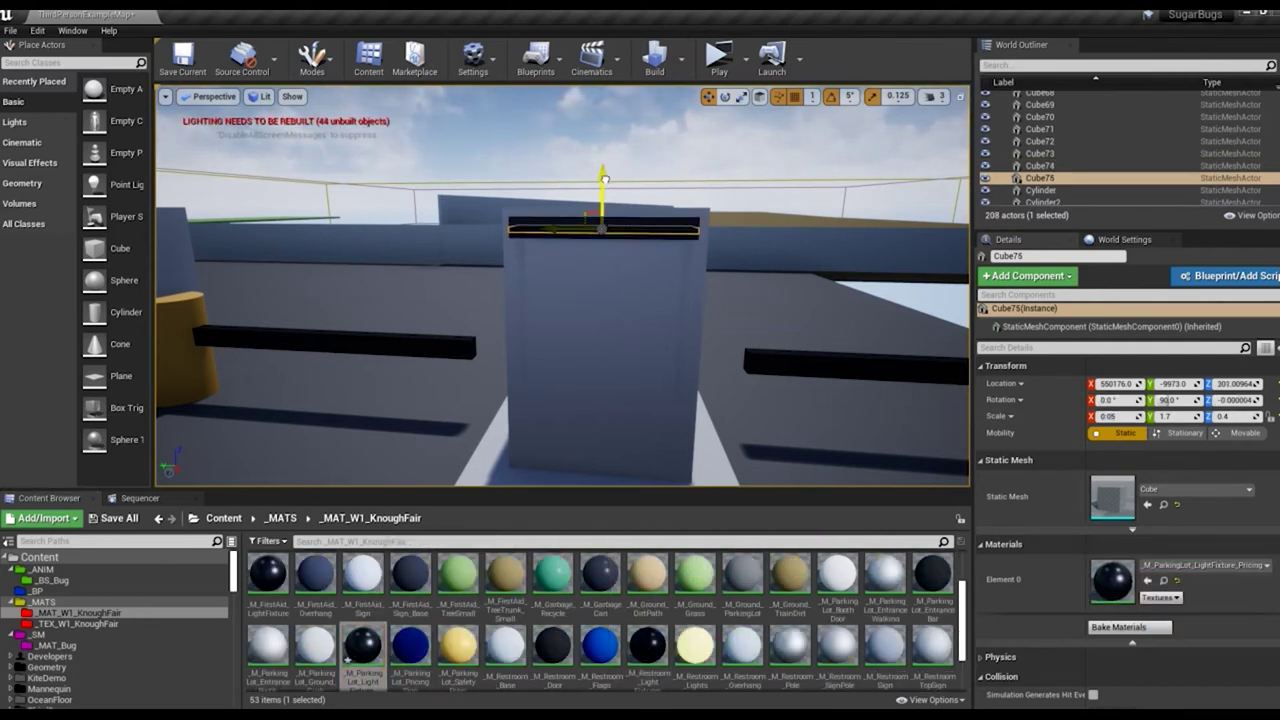
Step: Duplicate _M_Restroom_Lights as _M_ParkingLot_Light_Pricing, apply it to the strip, and open its emission constant
right_drag(625, 242, 592, 222)
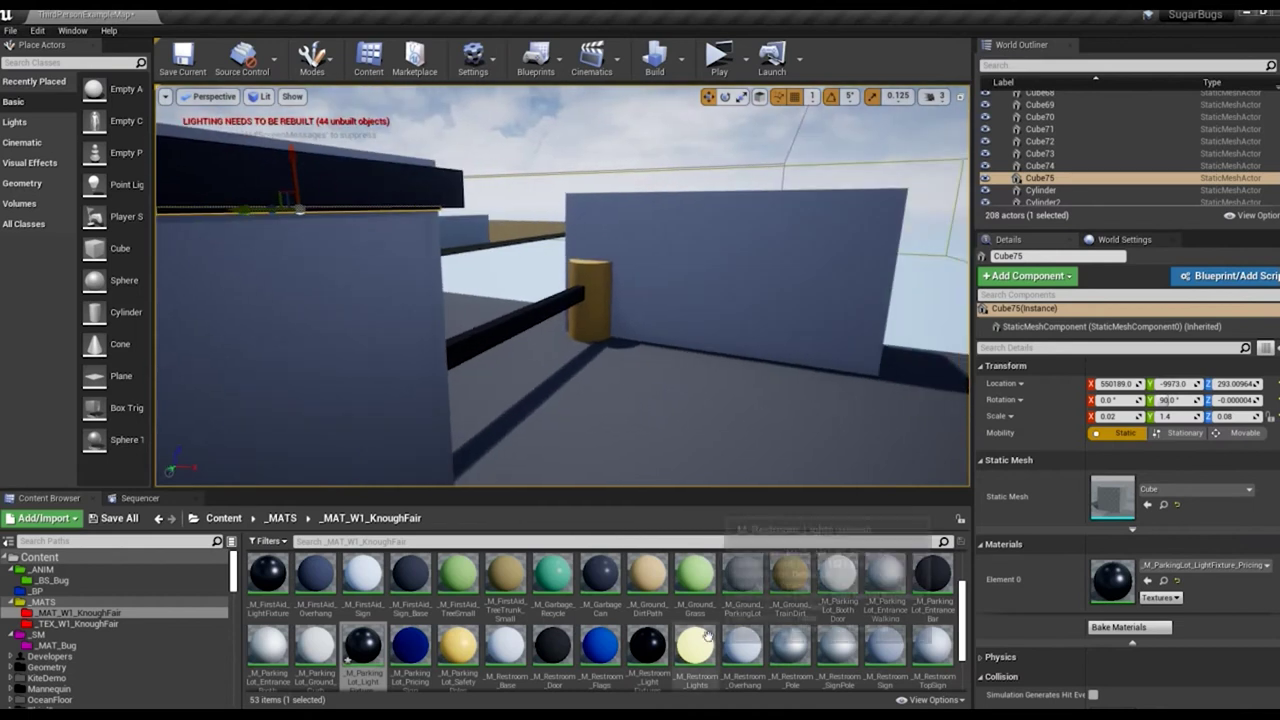
scroll(703, 612, down, 2)
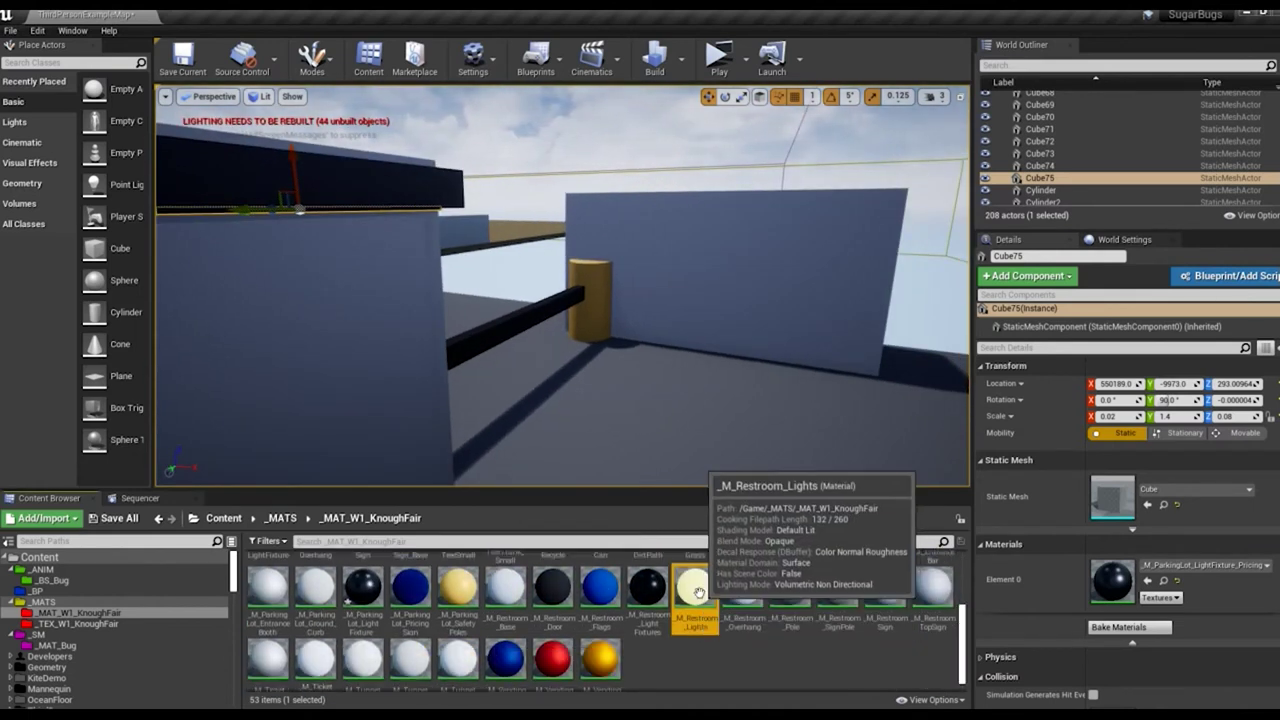
scroll(697, 592, down, 5)
scroll(697, 592, up, 5)
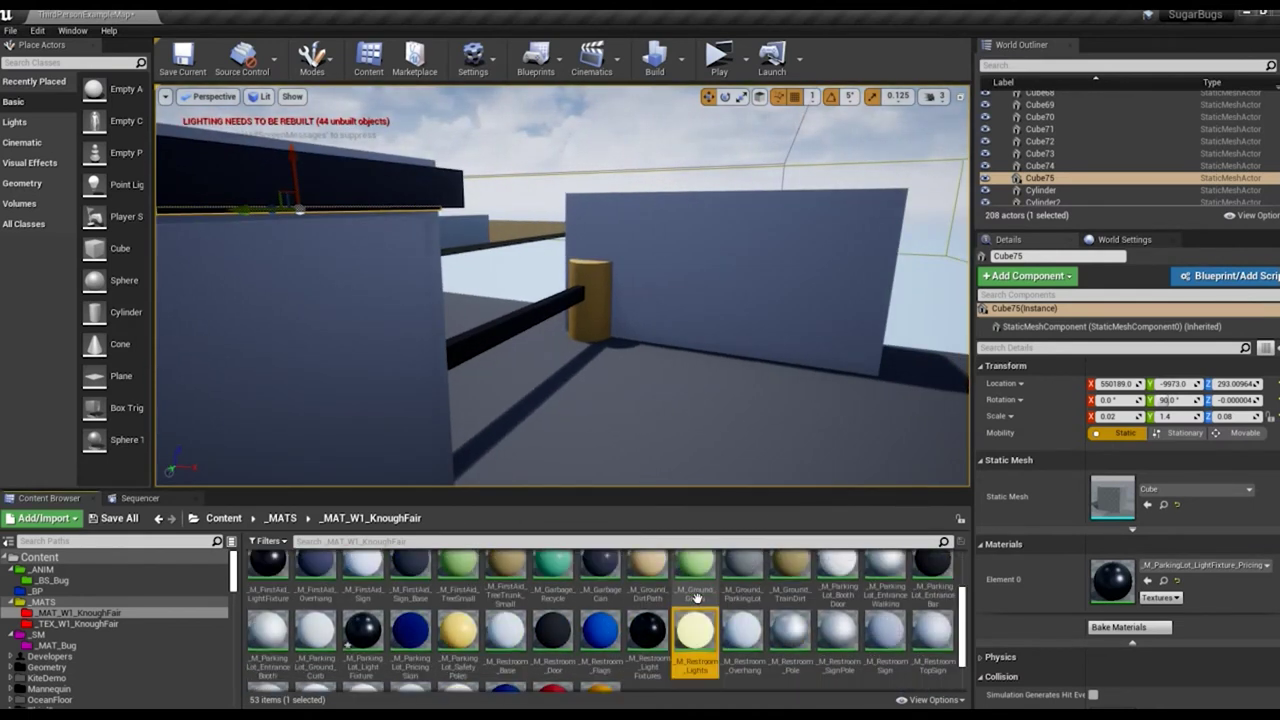
key(ctrl+w)
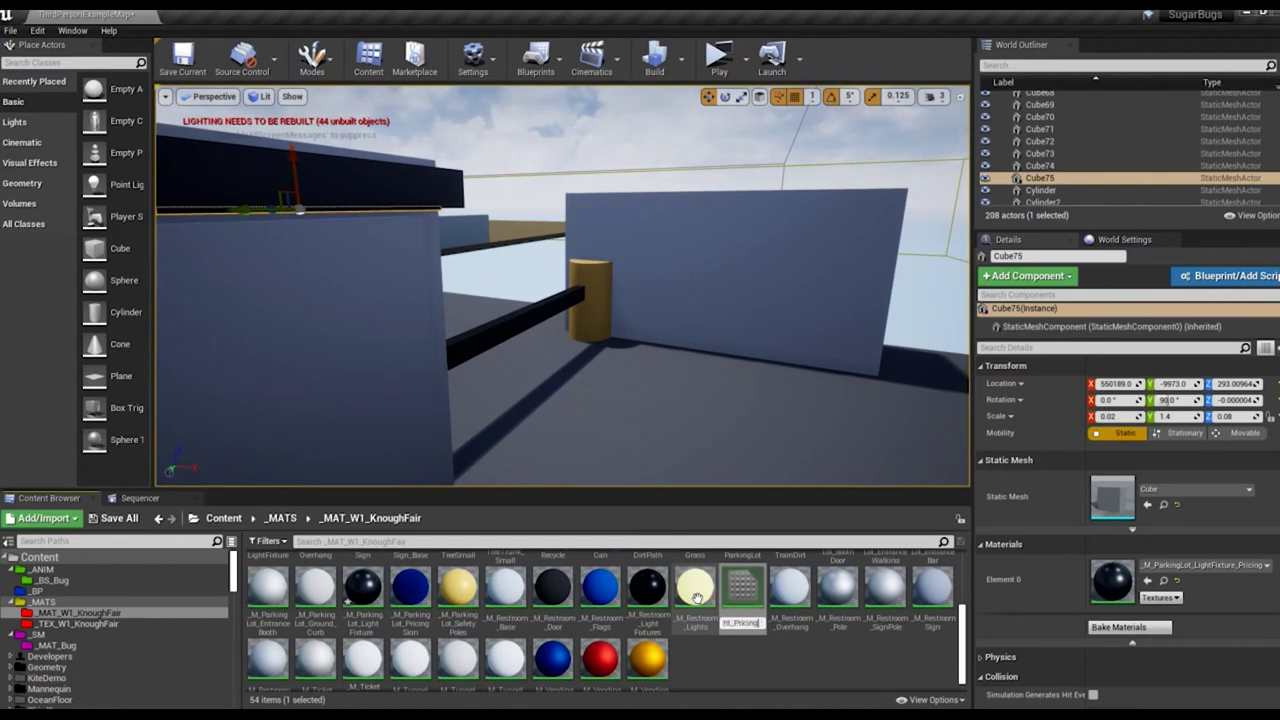
text(ng)
key(Return)
drag(366, 586, 1112, 580)
double_click(370, 590)
click(410, 588)
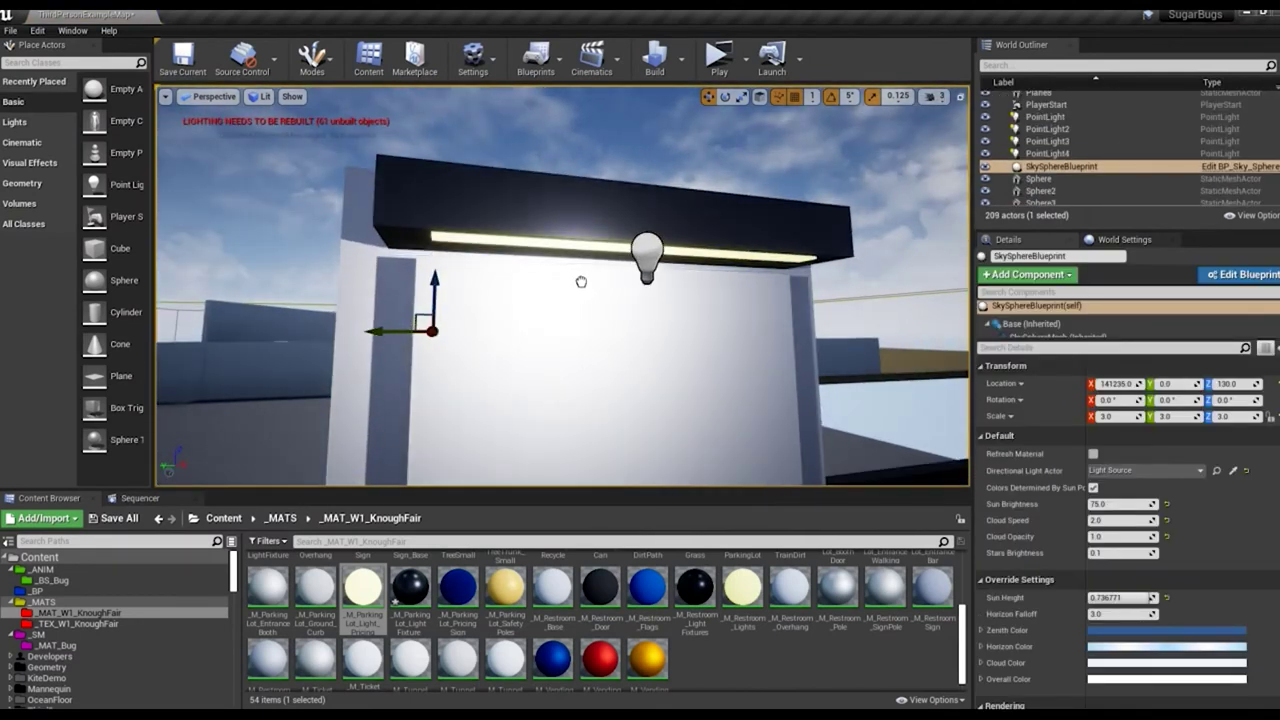
Step: Set the point light in front of the sign to 0.5 cd intensity and 300 attenuation radius
click(640, 265)
key(f)
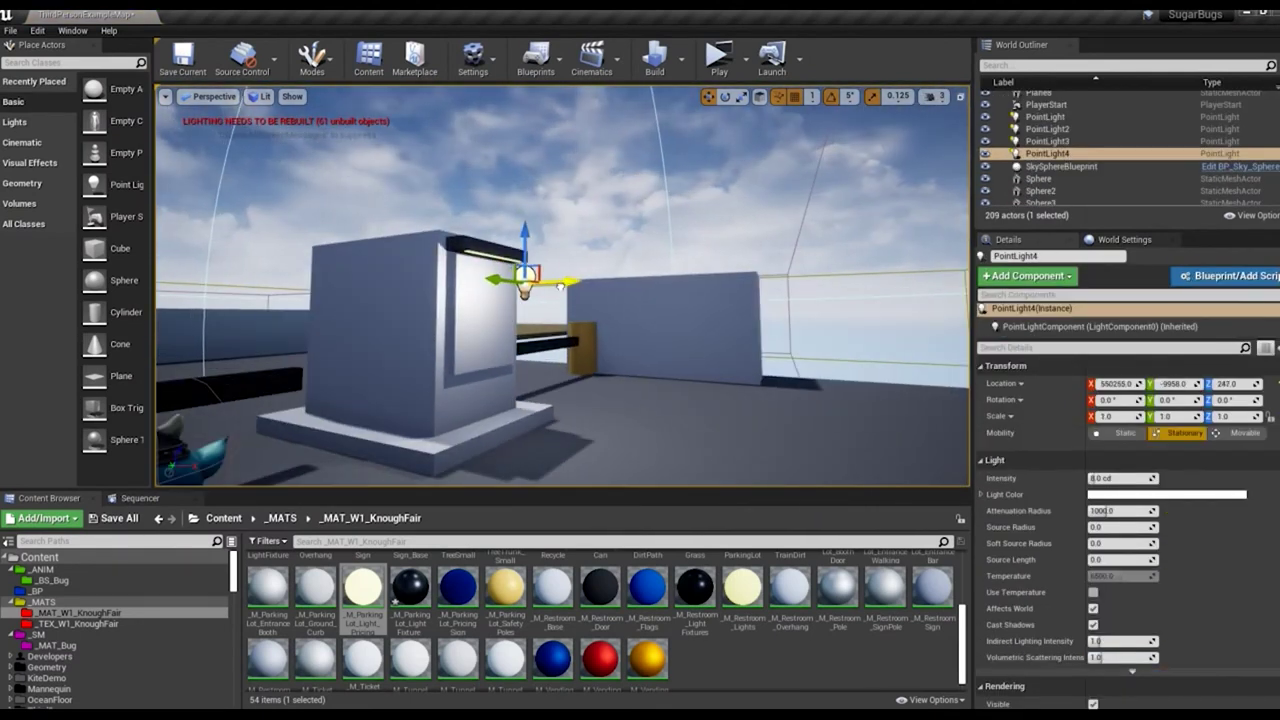
alt+drag(522, 288, 626, 285)
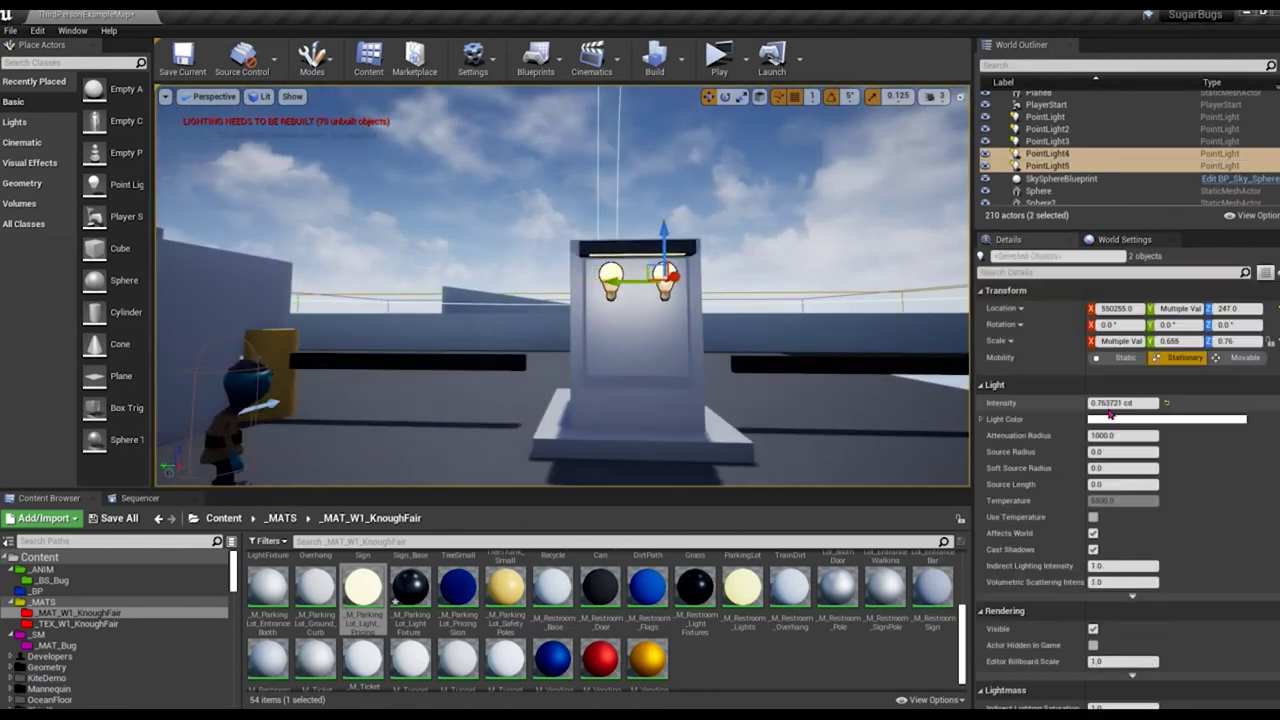
text(0.5)
key(Return)
text(300)
key(Return)
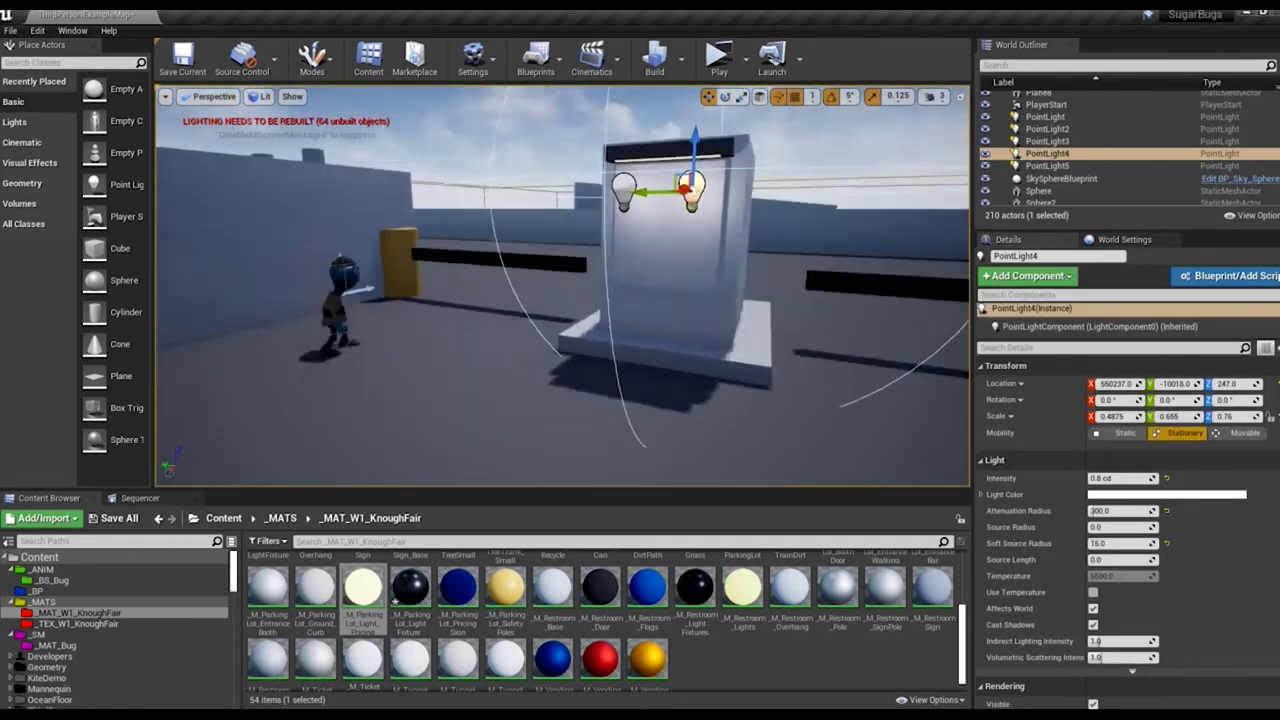
double_click(1060, 178)
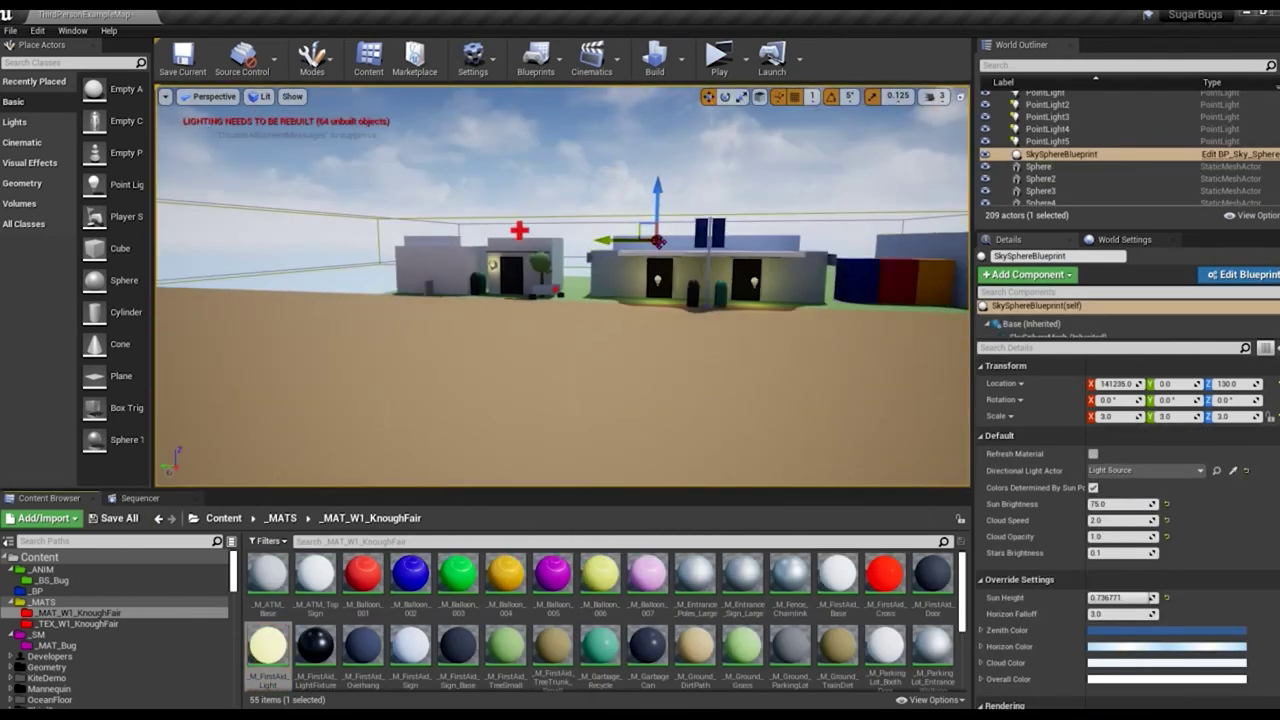
Step: Walk the character past the booth and across the sandy area, then stop the playtest
key(w)
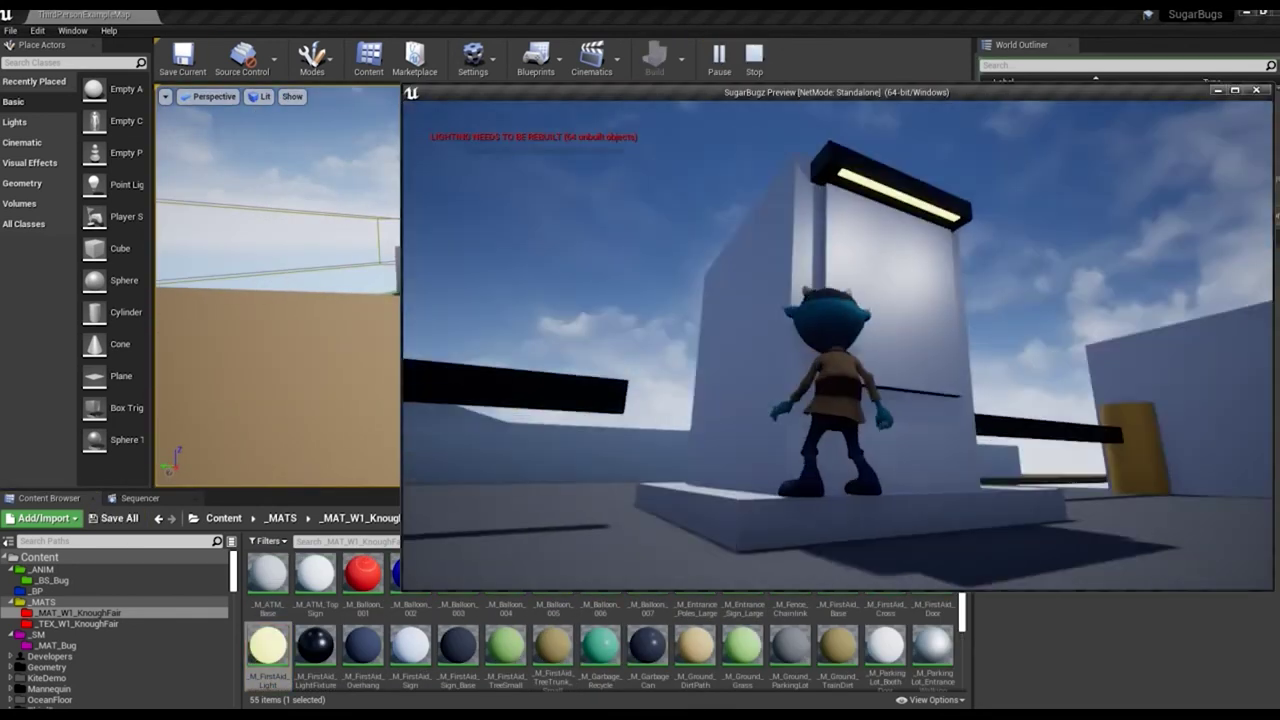
key(w)
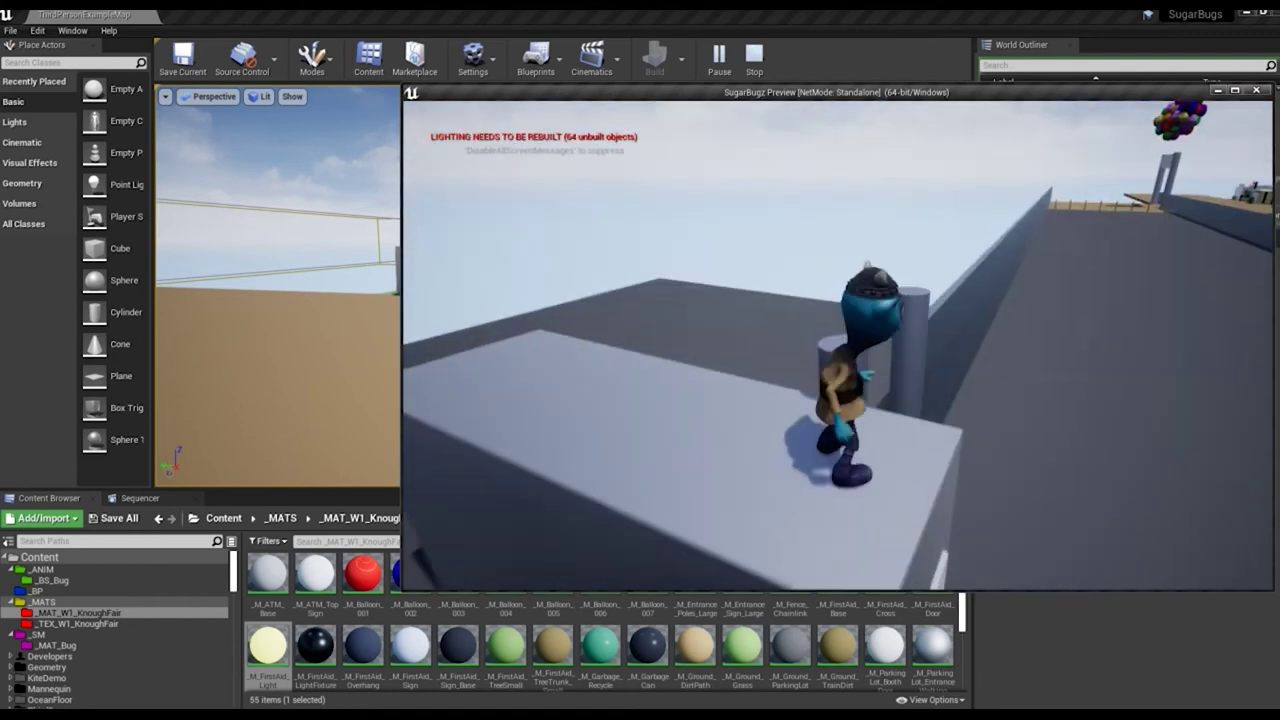
key(w)
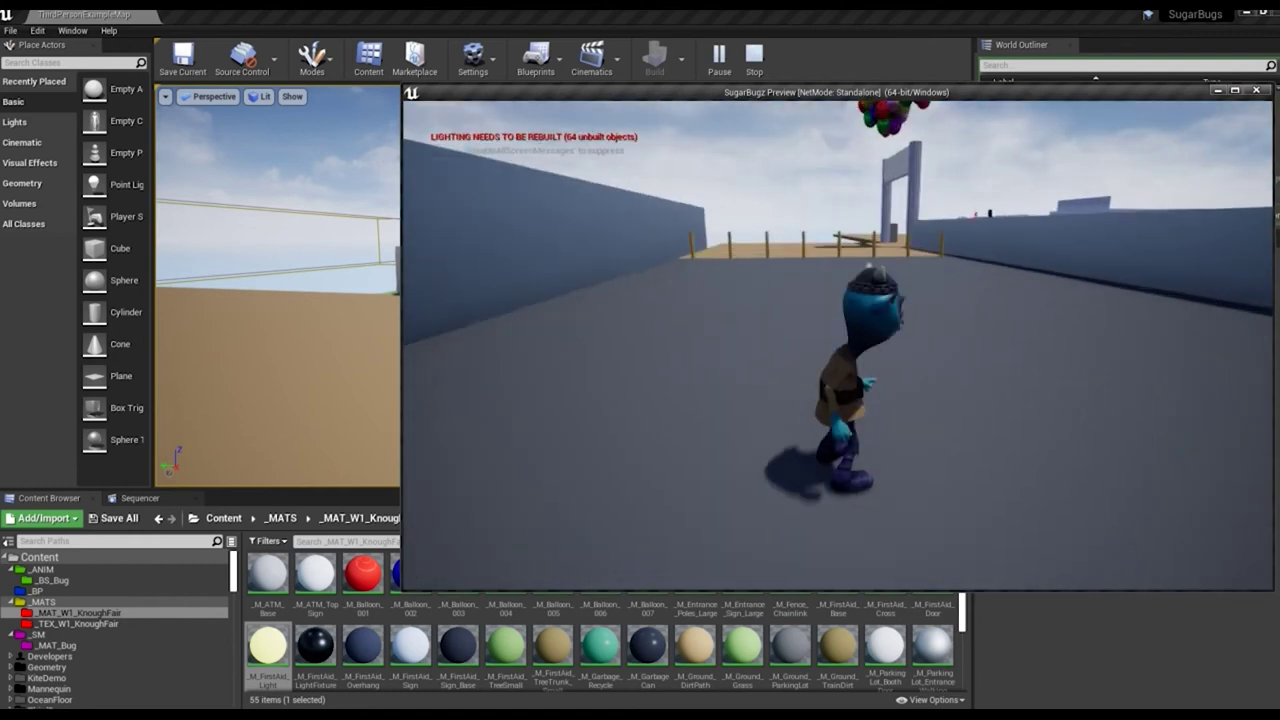
key(w)
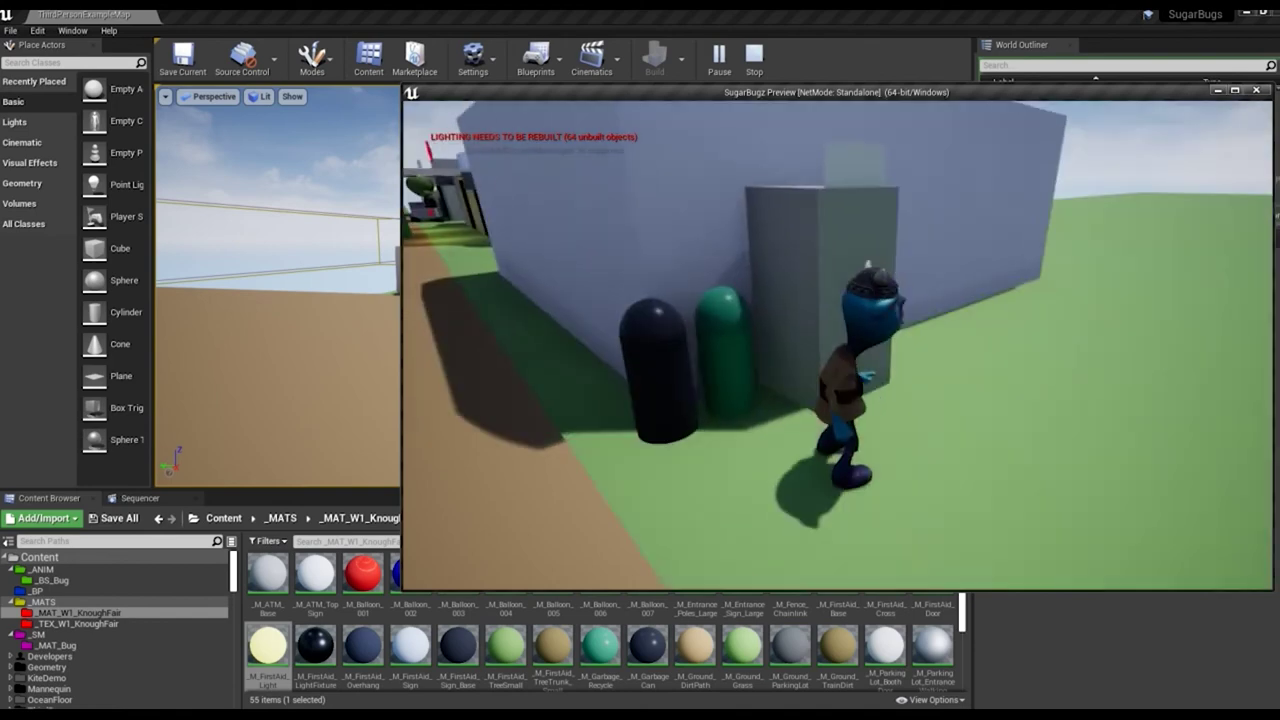
key(w)
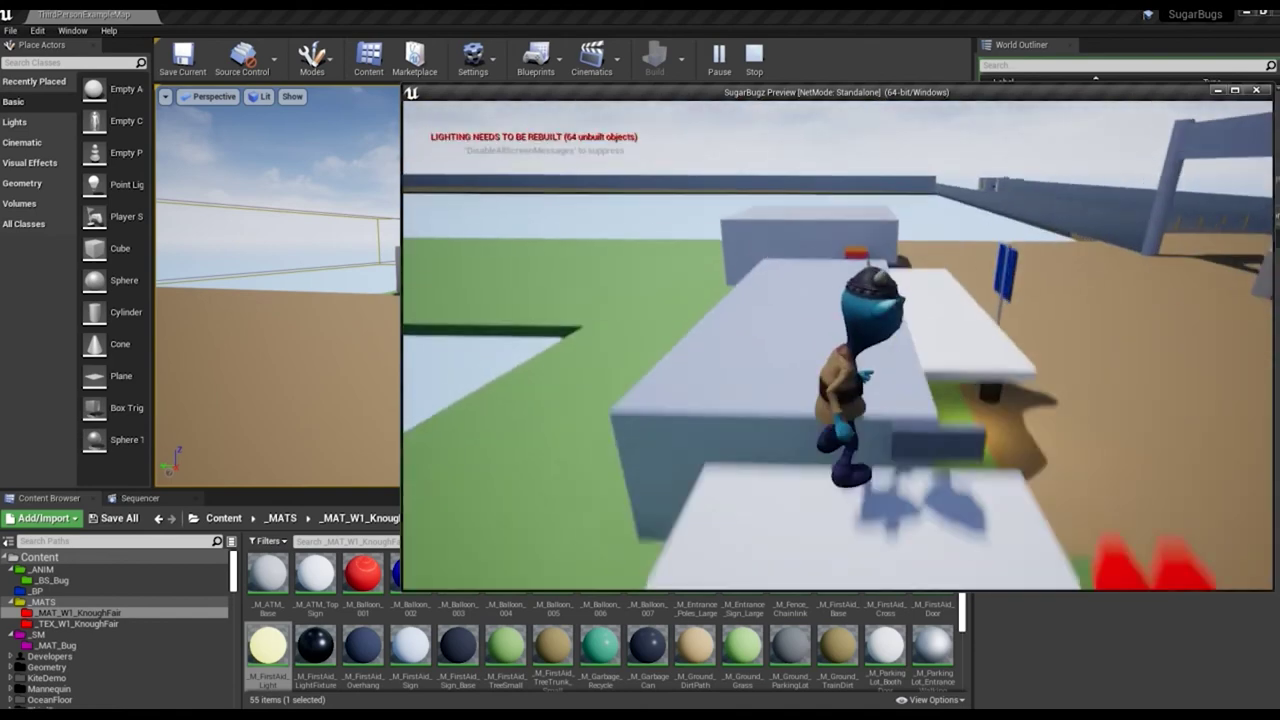
key(Escape)
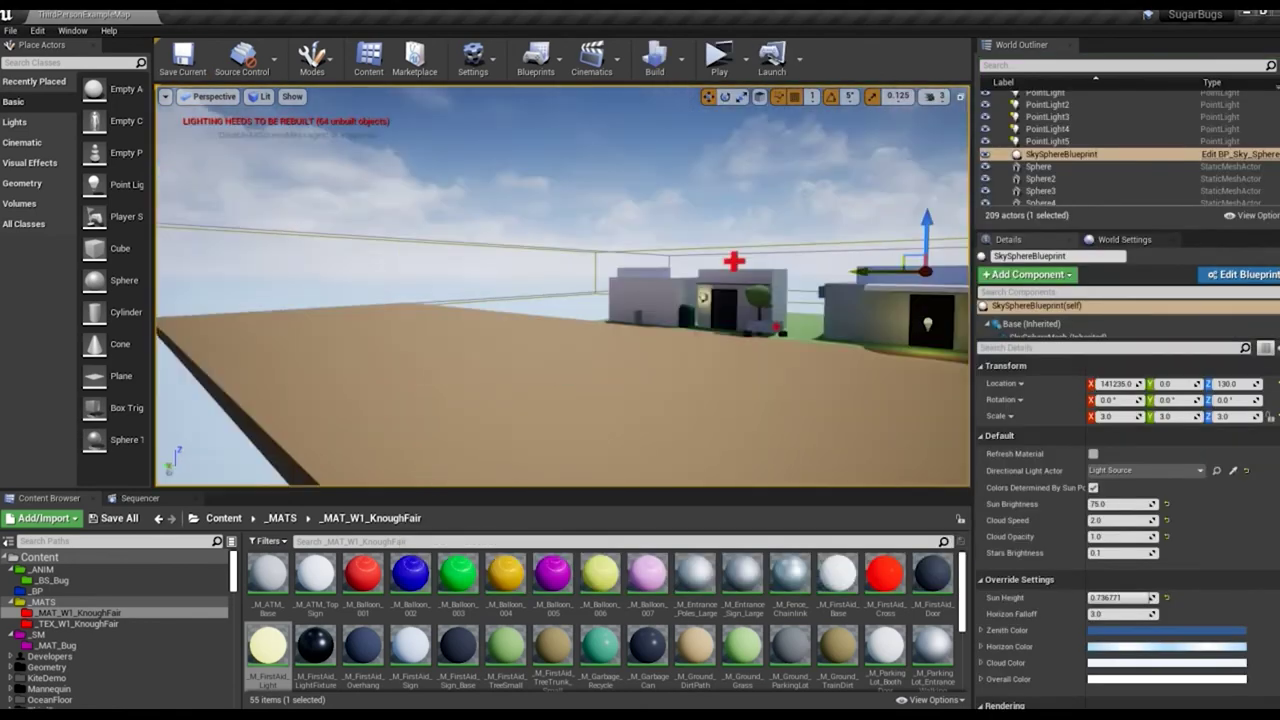
Step: Build the level's lighting
right_drag(499, 182, 499, 182)
click(681, 58)
click(700, 101)
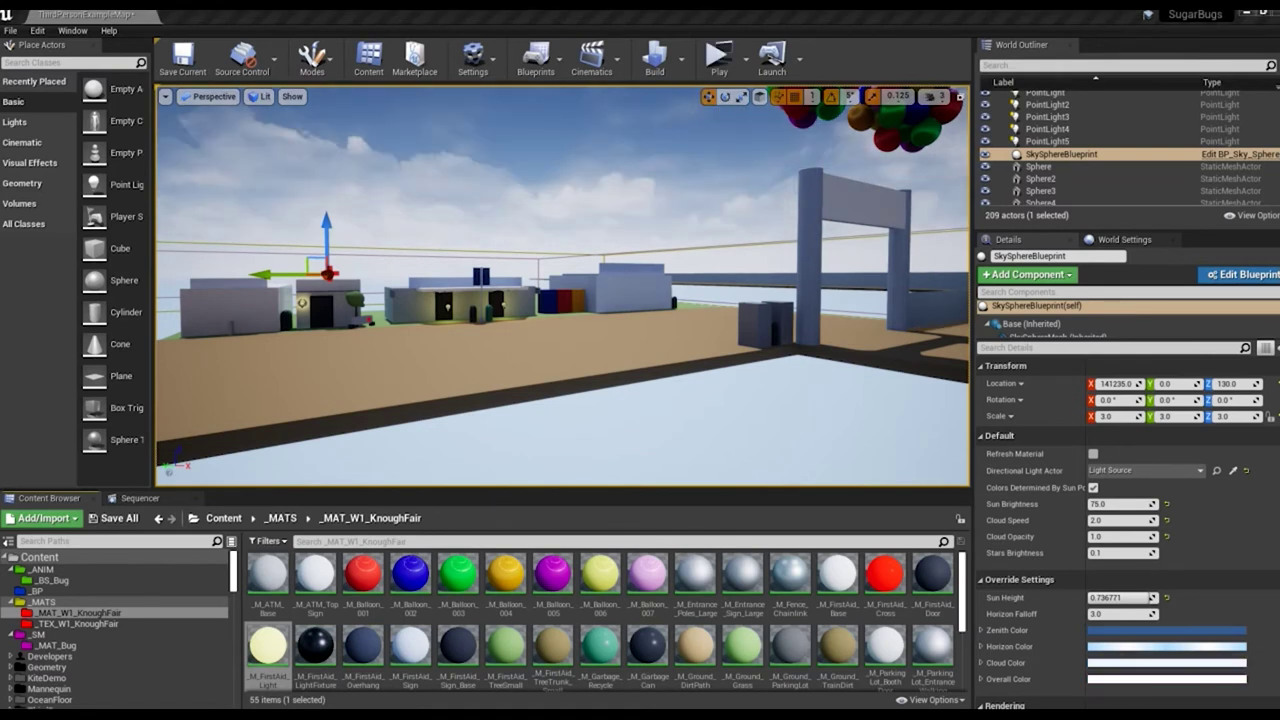
Step: Add a 0.1 × 0.1 × 3 cylinder pole on the arch pillar, deleting the extra copy
right_drag(627, 295, 627, 200)
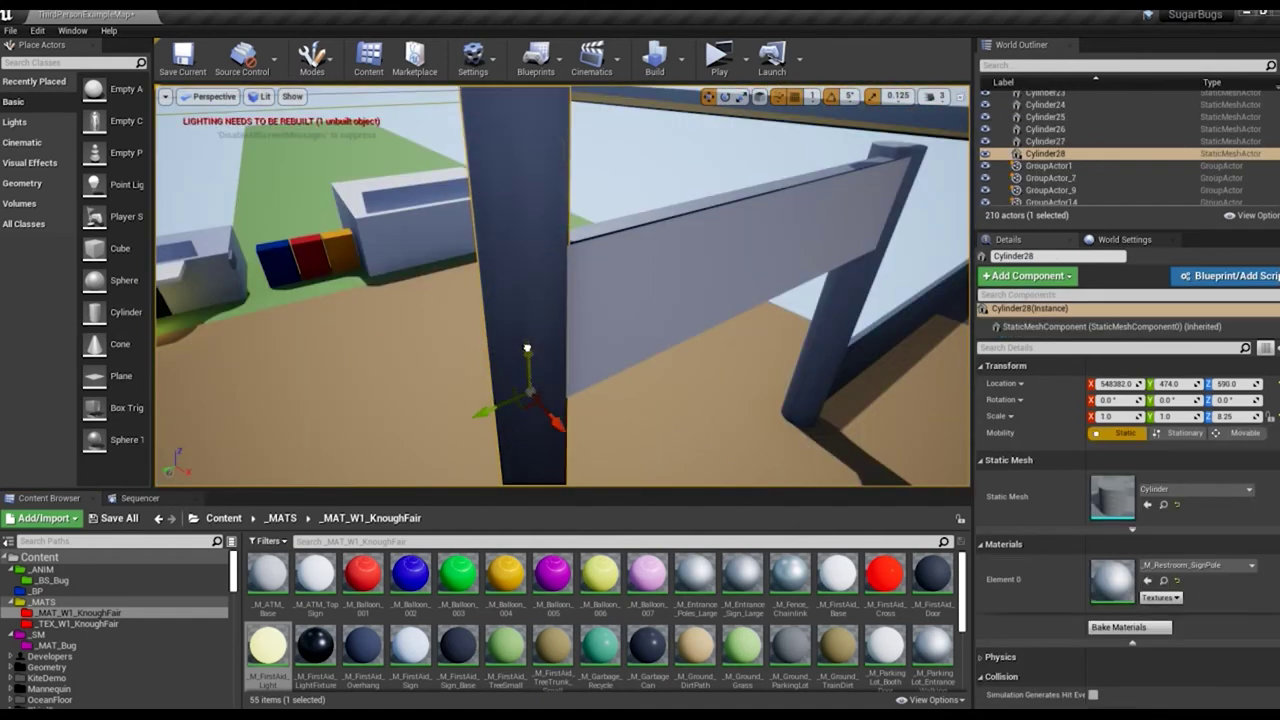
alt+drag(687, 337, 553, 241)
text(0.1)
click(1230, 416)
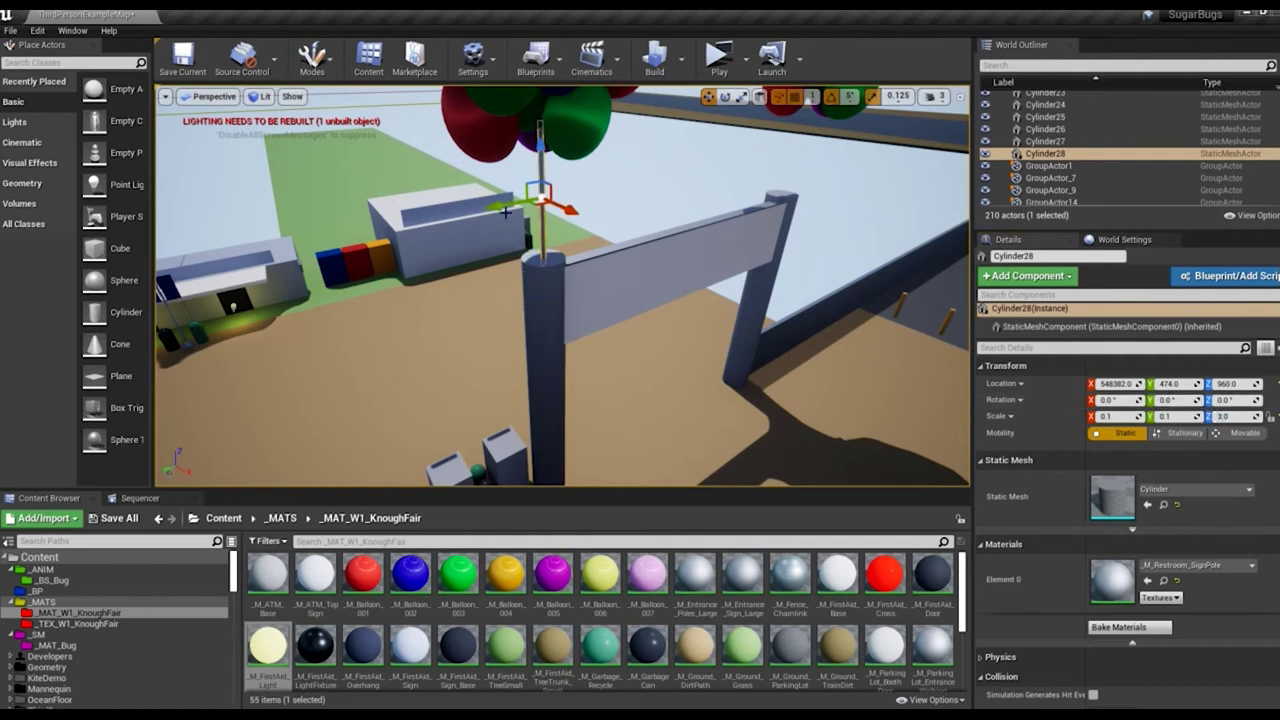
alt+drag(505, 211, 770, 170)
right_drag(770, 170, 600, 250)
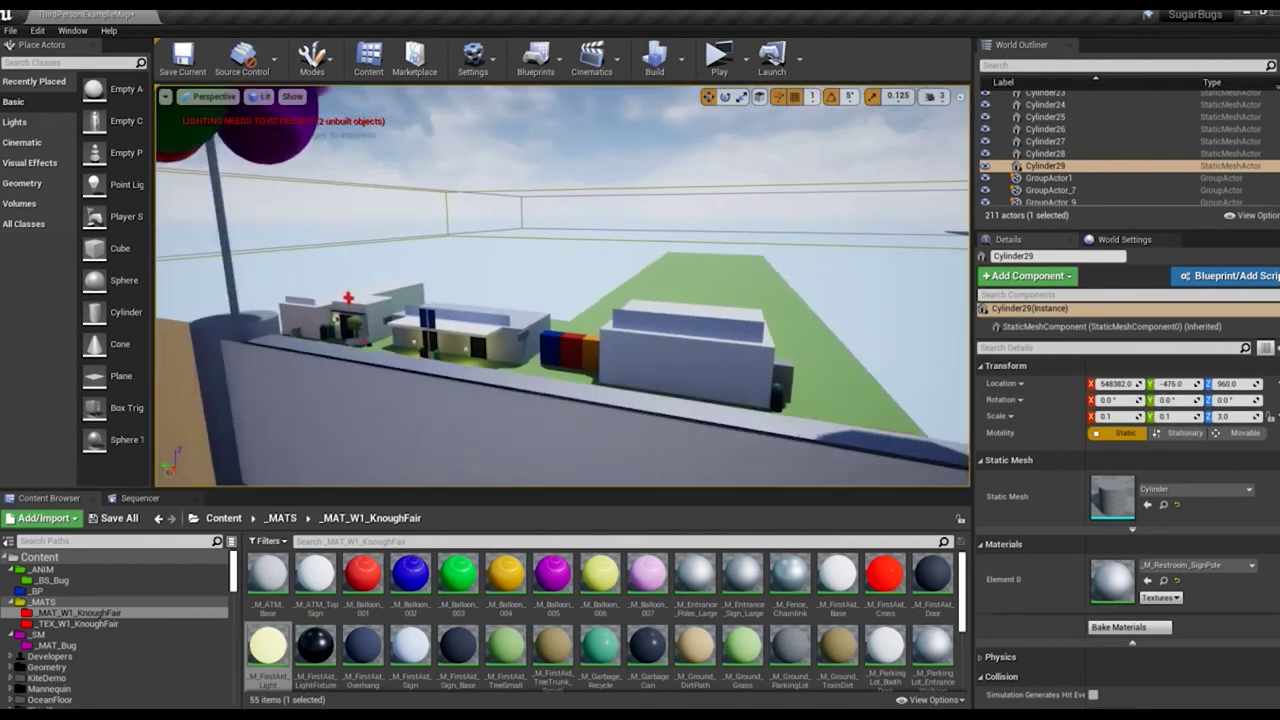
key(Delete)
click(645, 350)
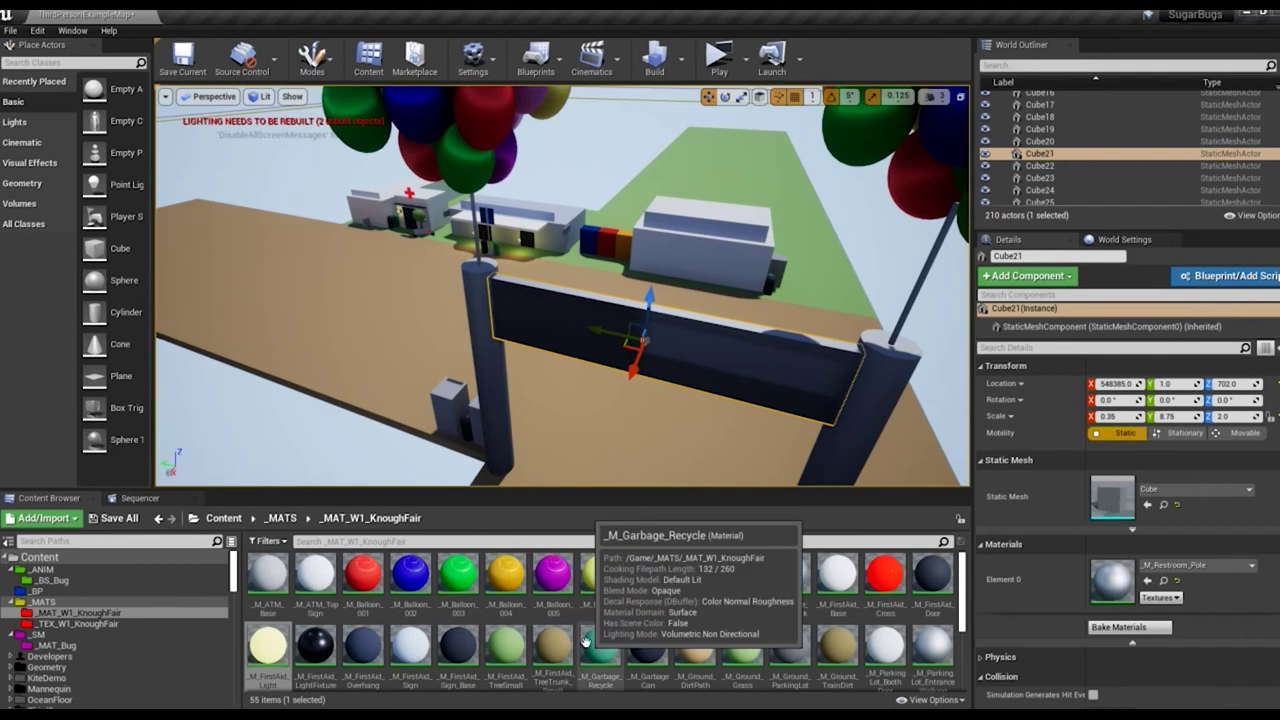
Step: Ctrl-select the parking-lot slab, both booths, walls and point lights, 19 actors total
click(573, 421)
mouse_move(600, 400)
right_down()
mouse_move(573, 421)
mouse_move(560, 400)
mouse_move(540, 400)
right_up()
click(800, 352)
mouse_move(789, 291)
right_down()
mouse_move(843, 327)
mouse_move(700, 300)
right_up()
ctrl+click(600, 290)
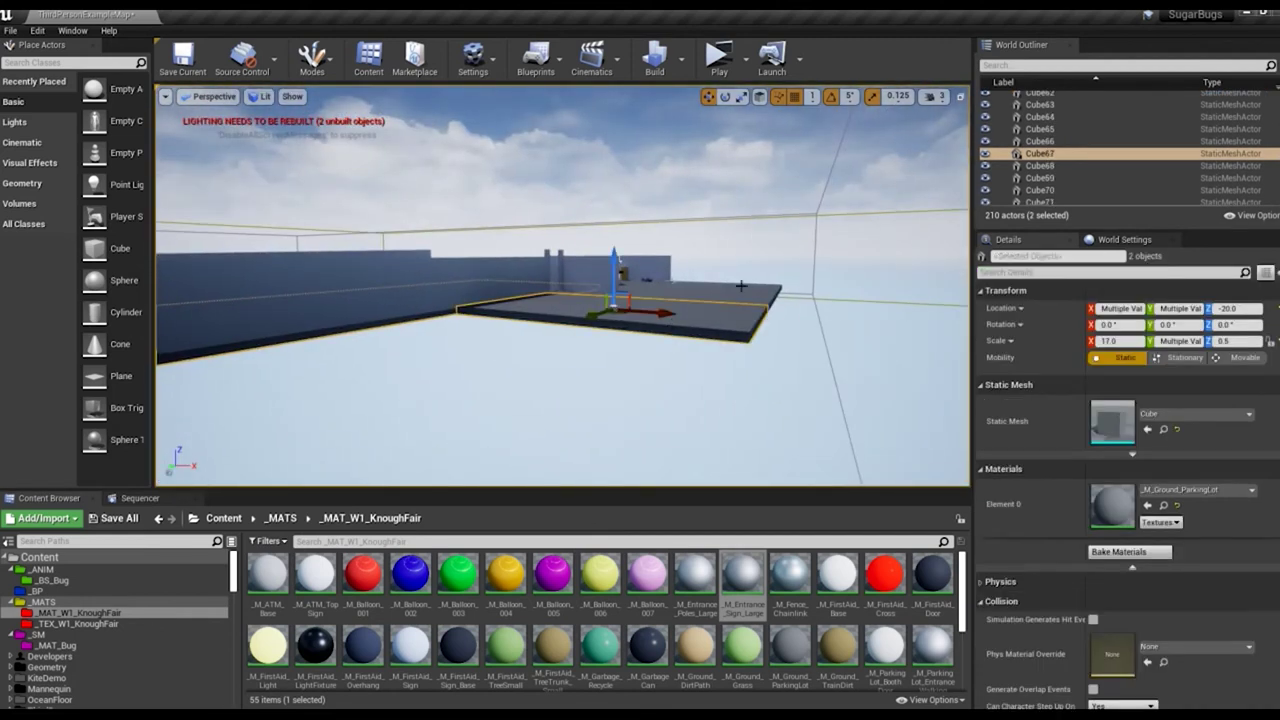
right_drag(600, 290, 541, 297)
drag(477, 415, 470, 450)
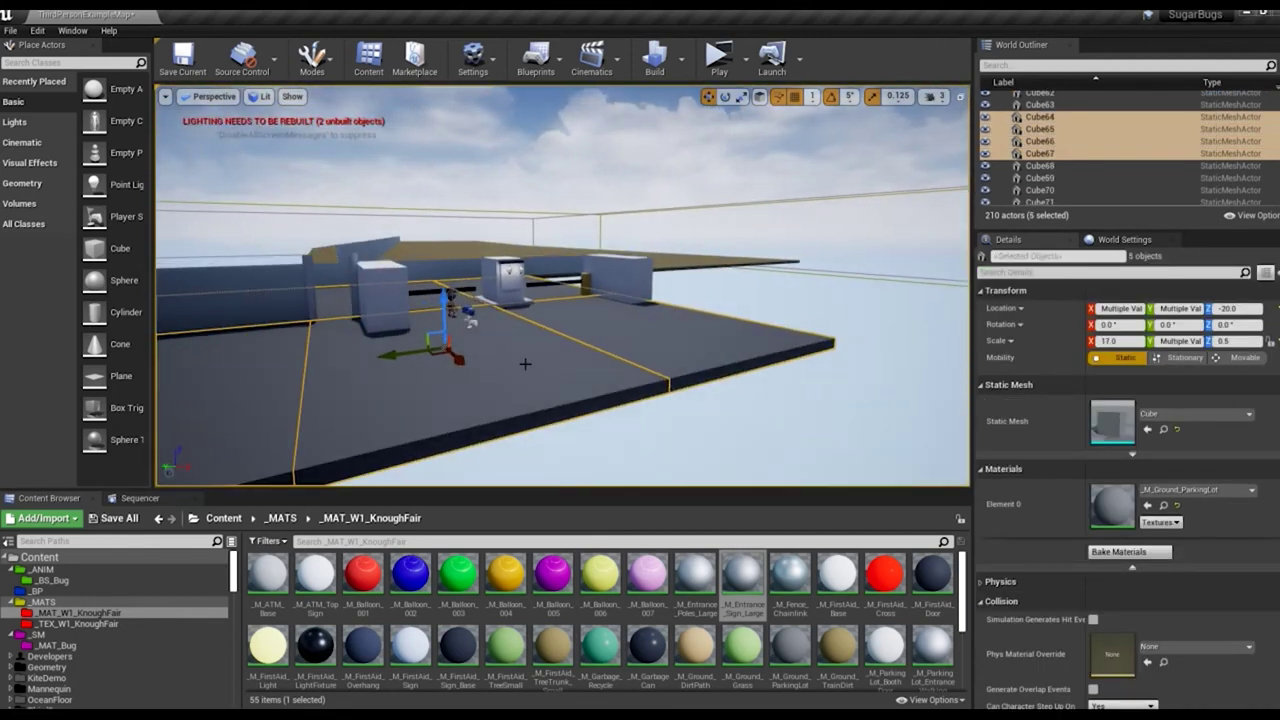
drag(473, 320, 596, 359)
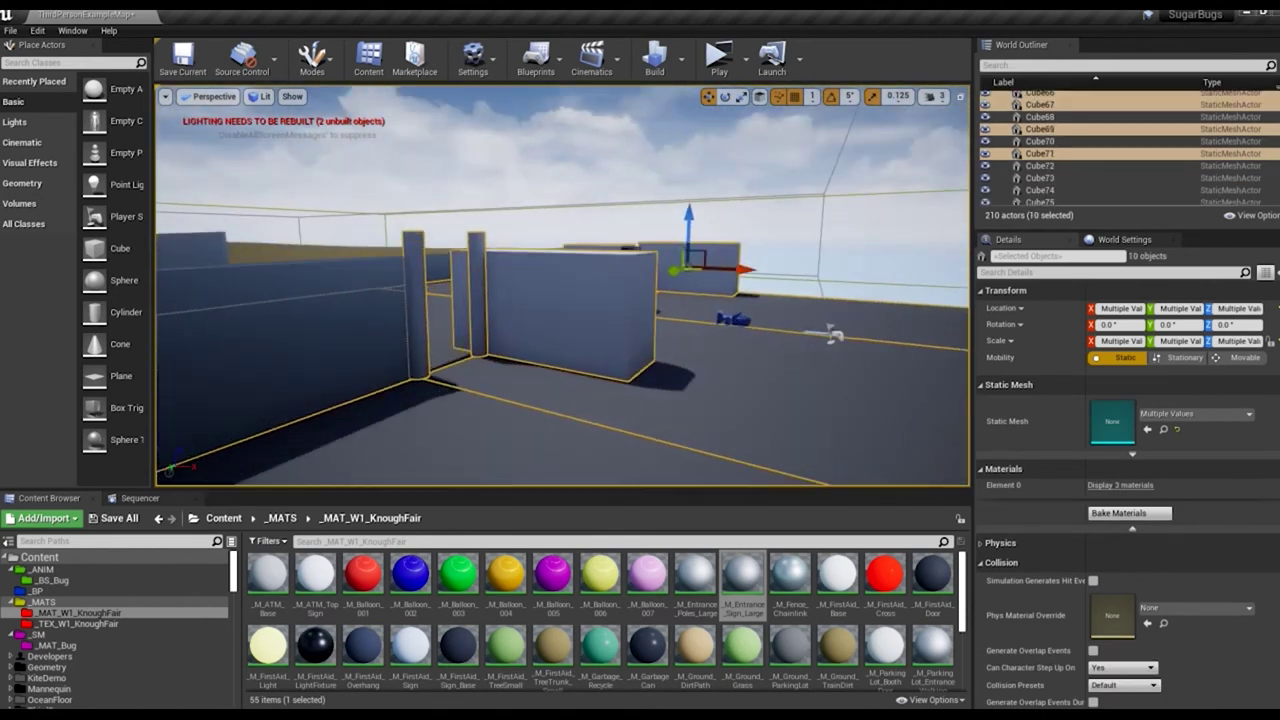
ctrl+click(596, 359)
ctrl+click(596, 359)
mouse_move(596, 359)
mouse_down()
mouse_move(624, 311)
mouse_move(367, 341)
mouse_move(380, 300)
mouse_up()
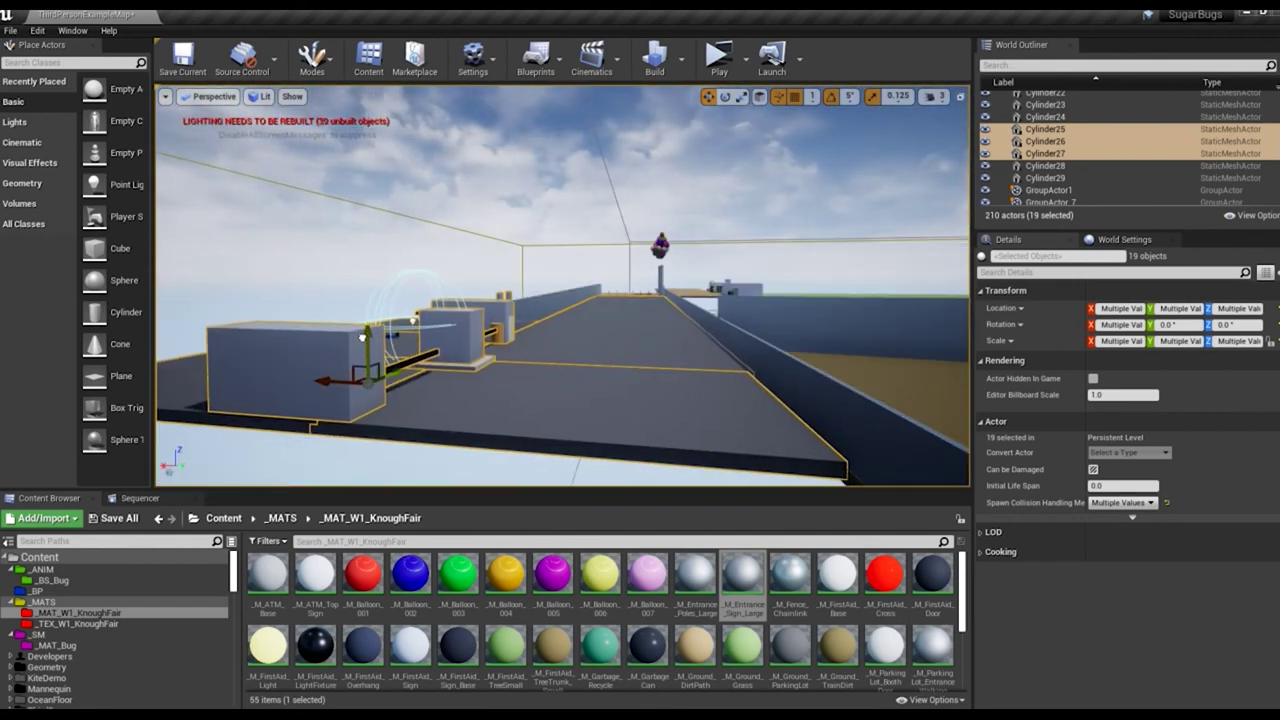
click(560, 380)
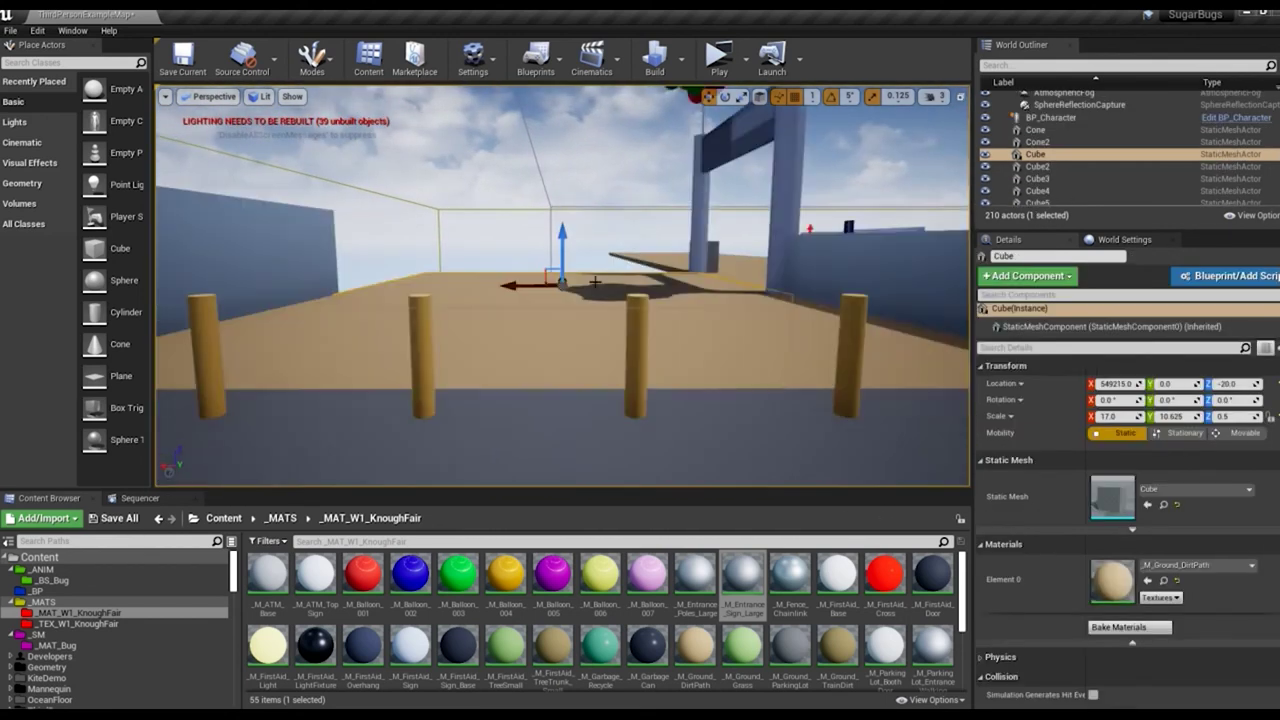
Step: Duplicate the walkway slab into a curb strip with Y scale 0.2
drag(560, 380, 543, 359)
alt+drag(728, 240, 658, 329)
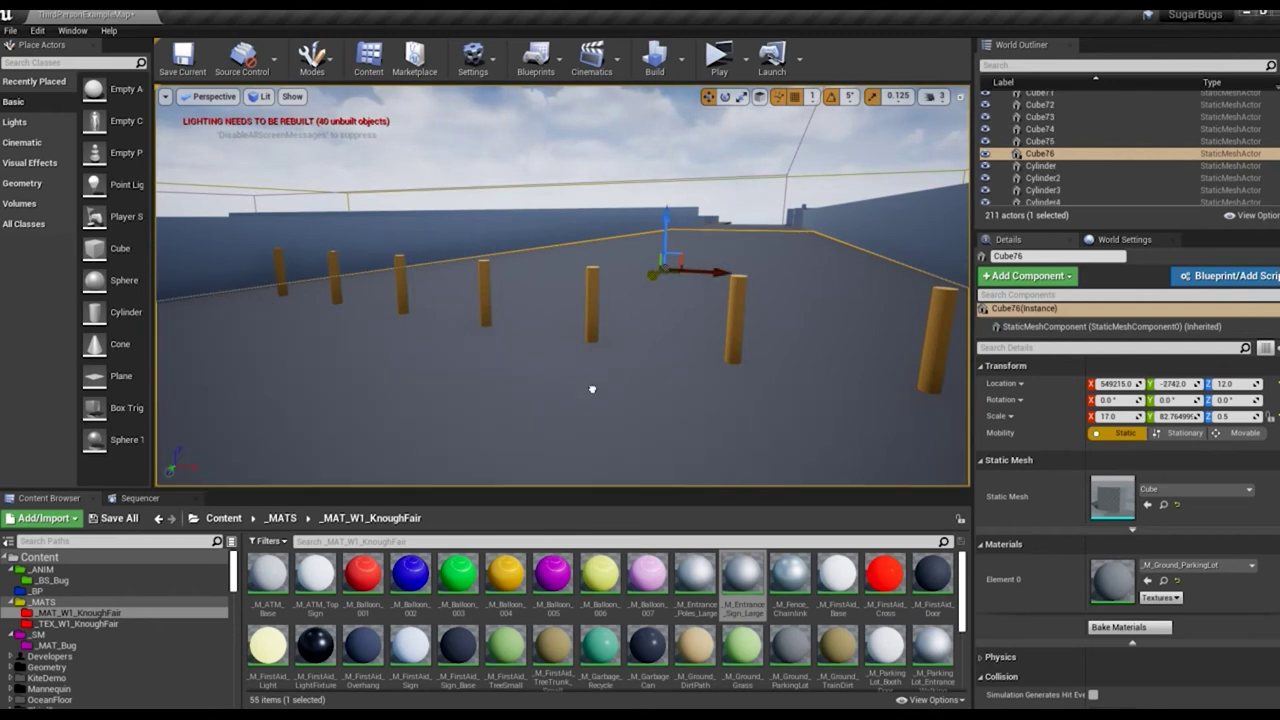
click(1178, 416)
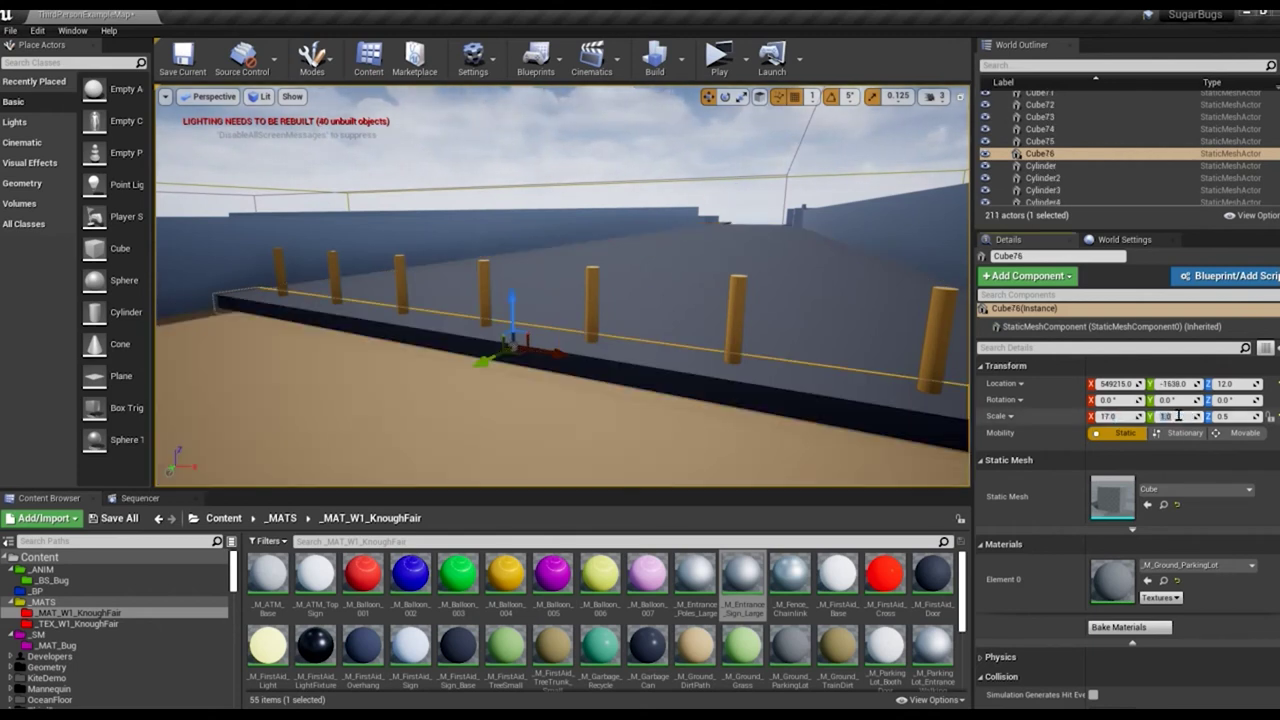
text(0.2)
key(Return)
Step: In Top view, line the curb up along the parking-lot slab's edge
key(alt+j)
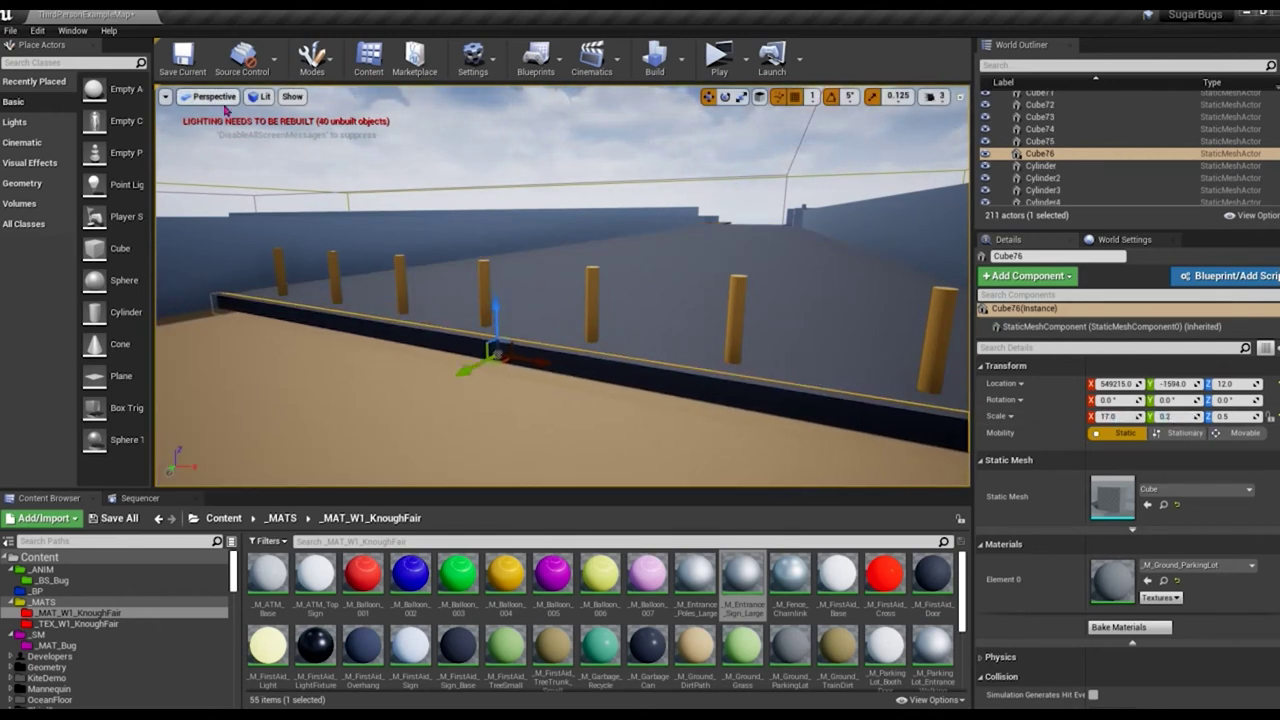
key(f)
drag(351, 290, 351, 316)
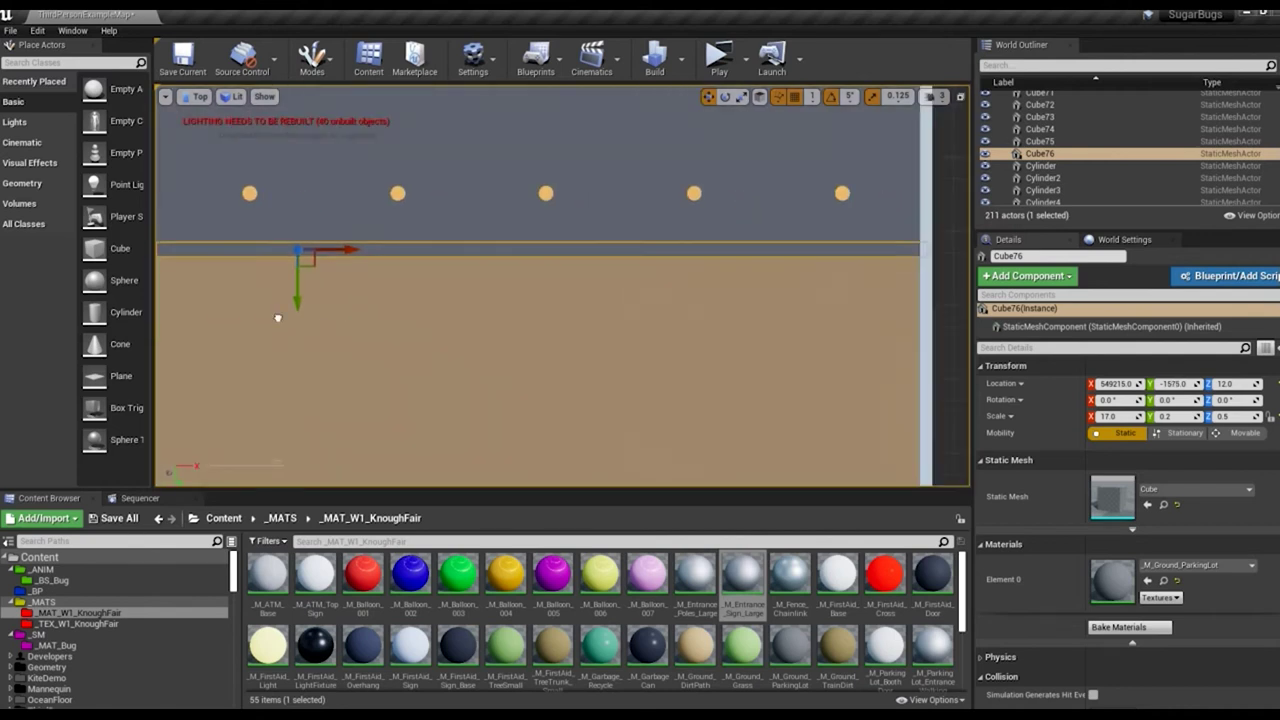
right_drag(546, 335, 948, 347)
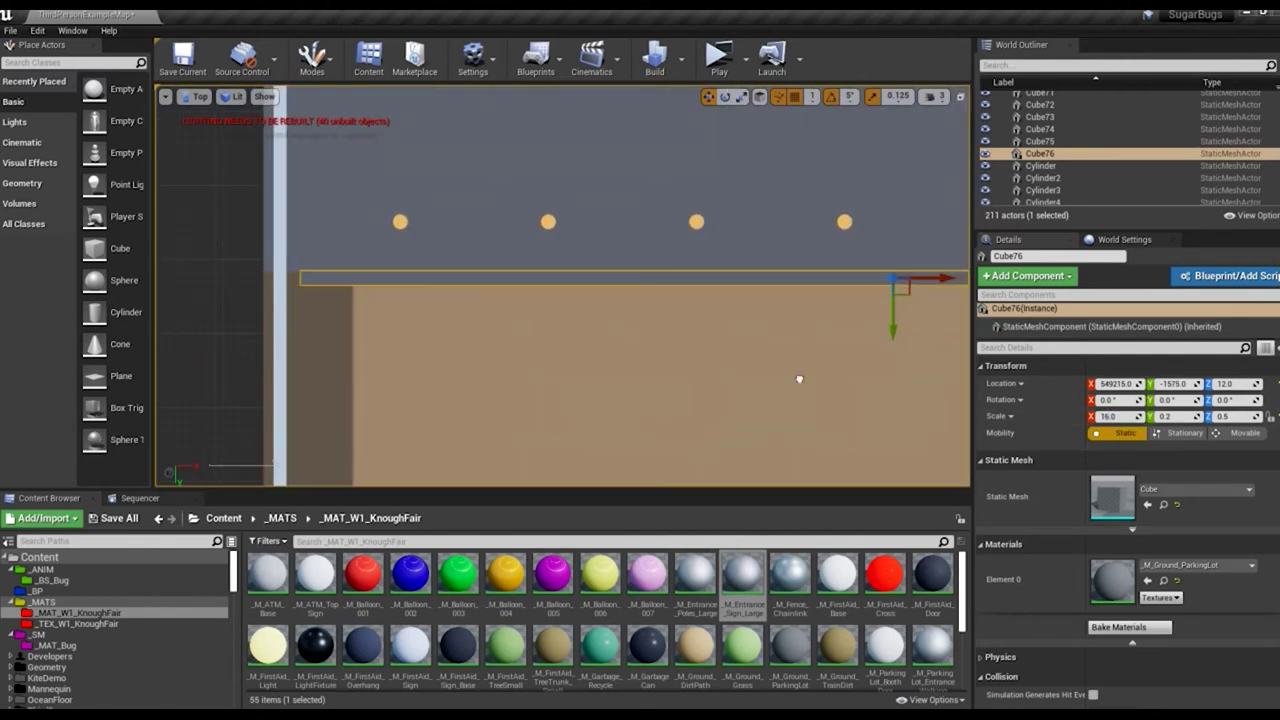
right_drag(800, 374, 515, 384)
mouse_move(809, 400)
right_down()
mouse_move(317, 328)
mouse_move(328, 374)
right_up()
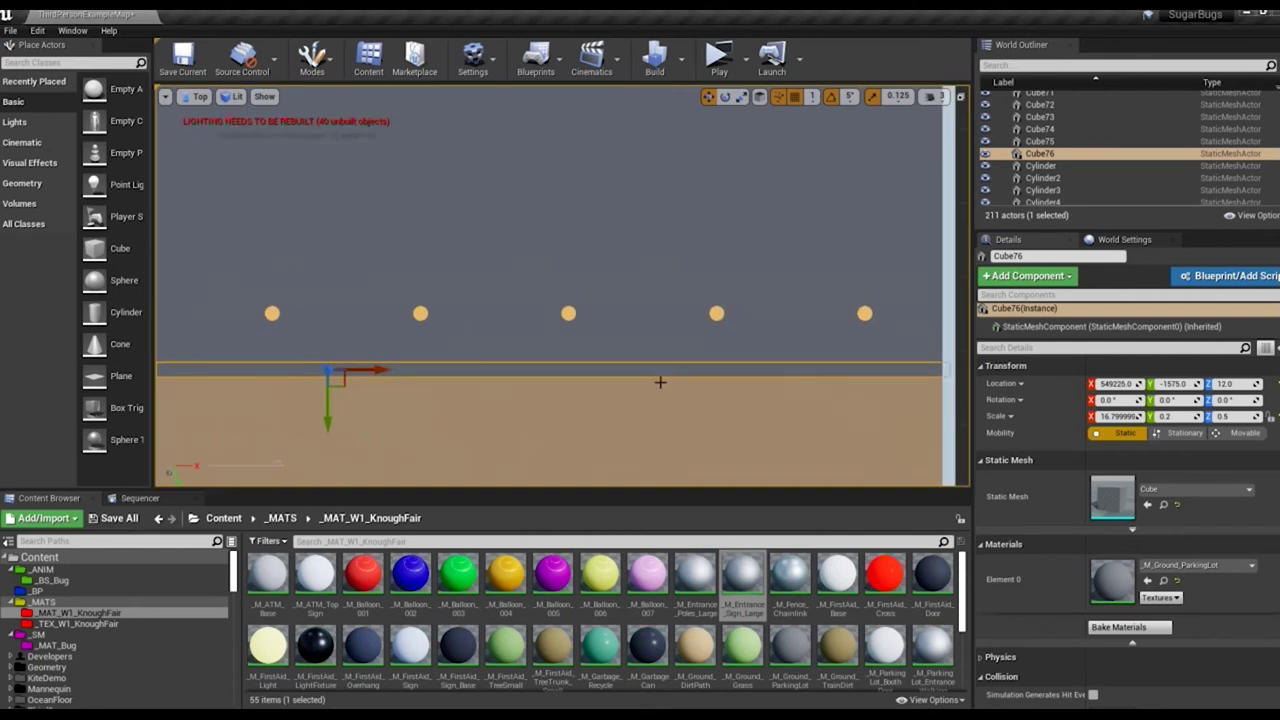
scroll(600, 620, down, 3)
Step: Return to Perspective and check the full curb beside the wooden posts
click(560, 430)
key(alt+g)
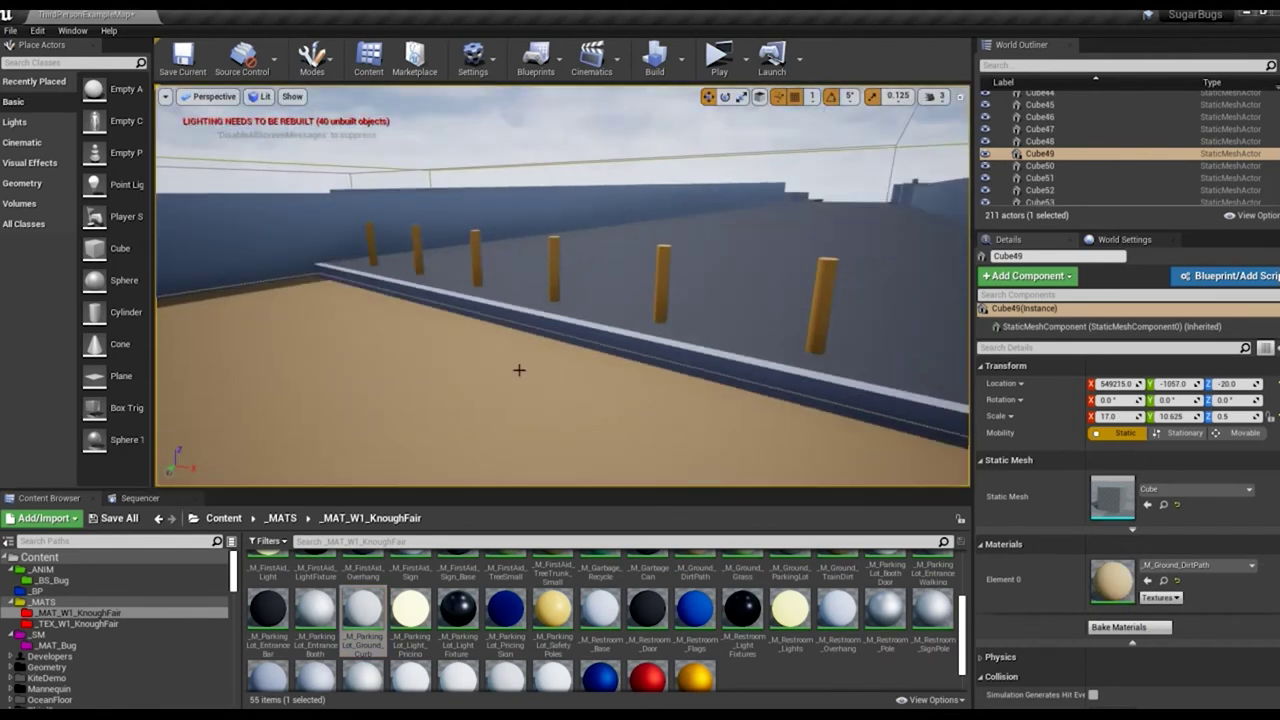
click(519, 160)
right_drag(519, 160, 519, 260)
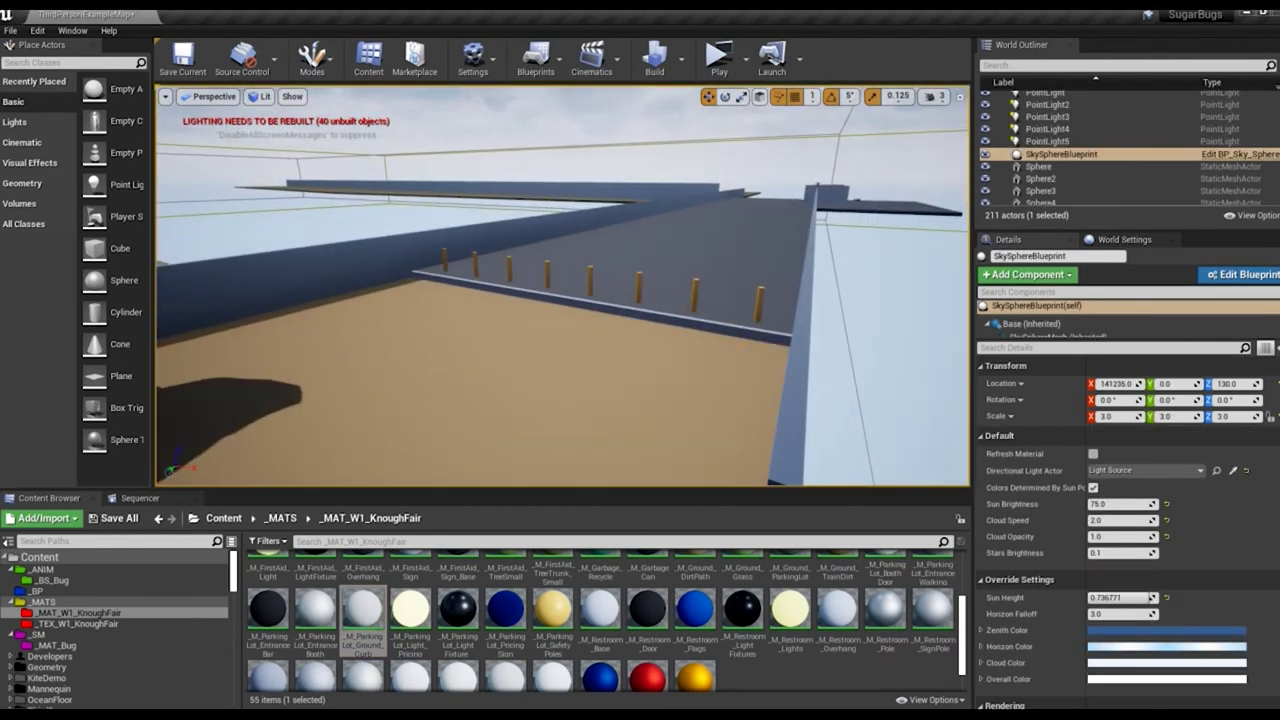
click(509, 295)
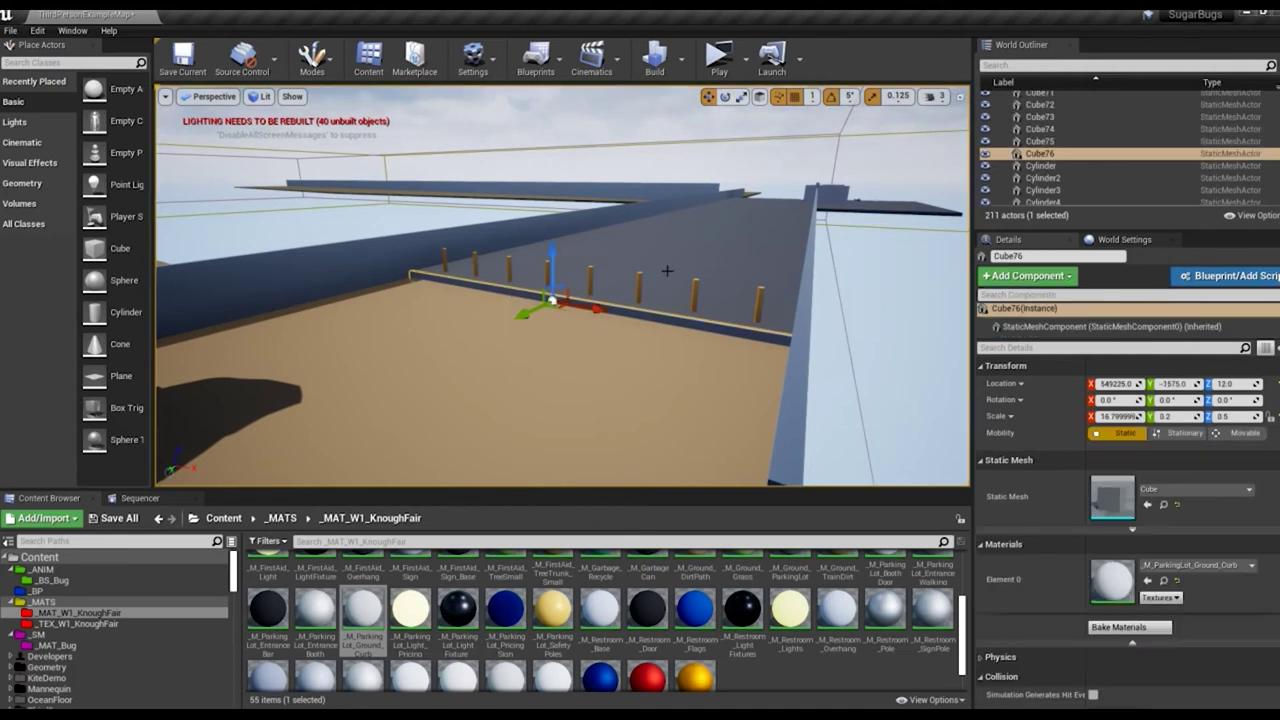
Step: Select the long ground slab Cube48 and tilt it 0.5° using 2.812° rotation snapping
scroll(509, 295, up, 5)
mouse_move(509, 295)
right_down()
mouse_move(560, 300)
mouse_move(450, 300)
right_up()
click(380, 330)
click(637, 90)
right_drag(637, 90, 560, 130)
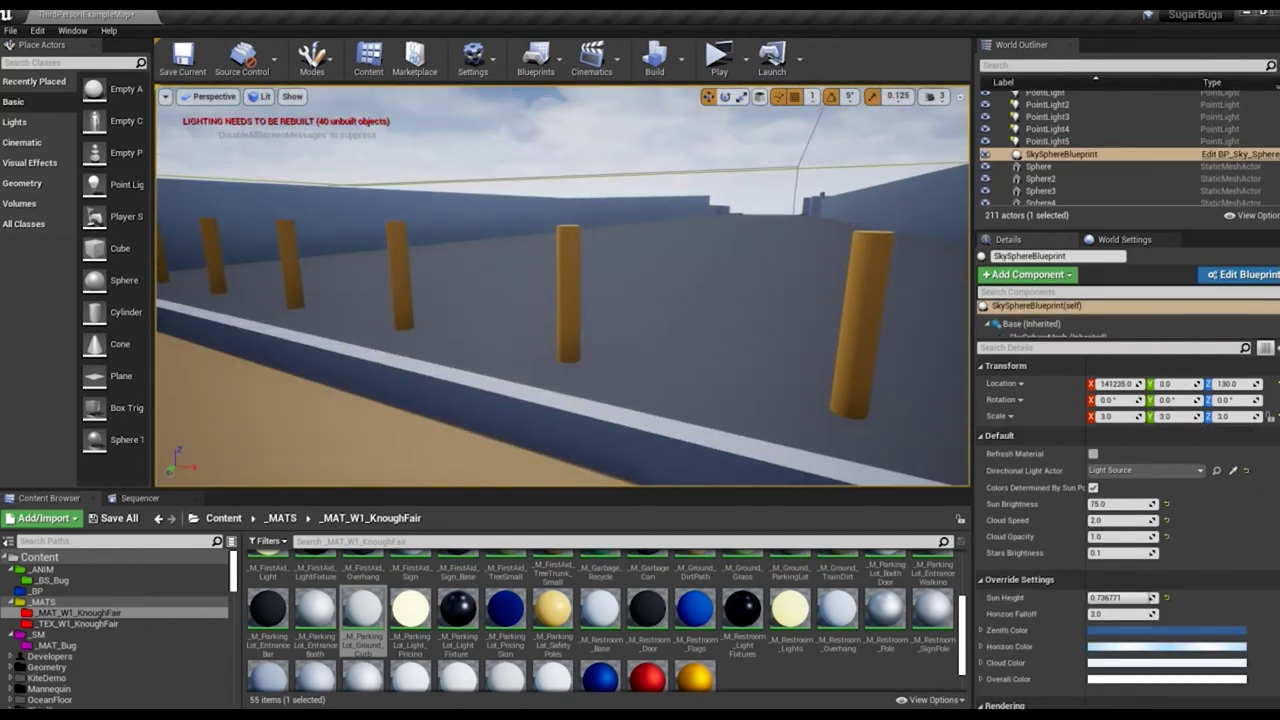
click(370, 415)
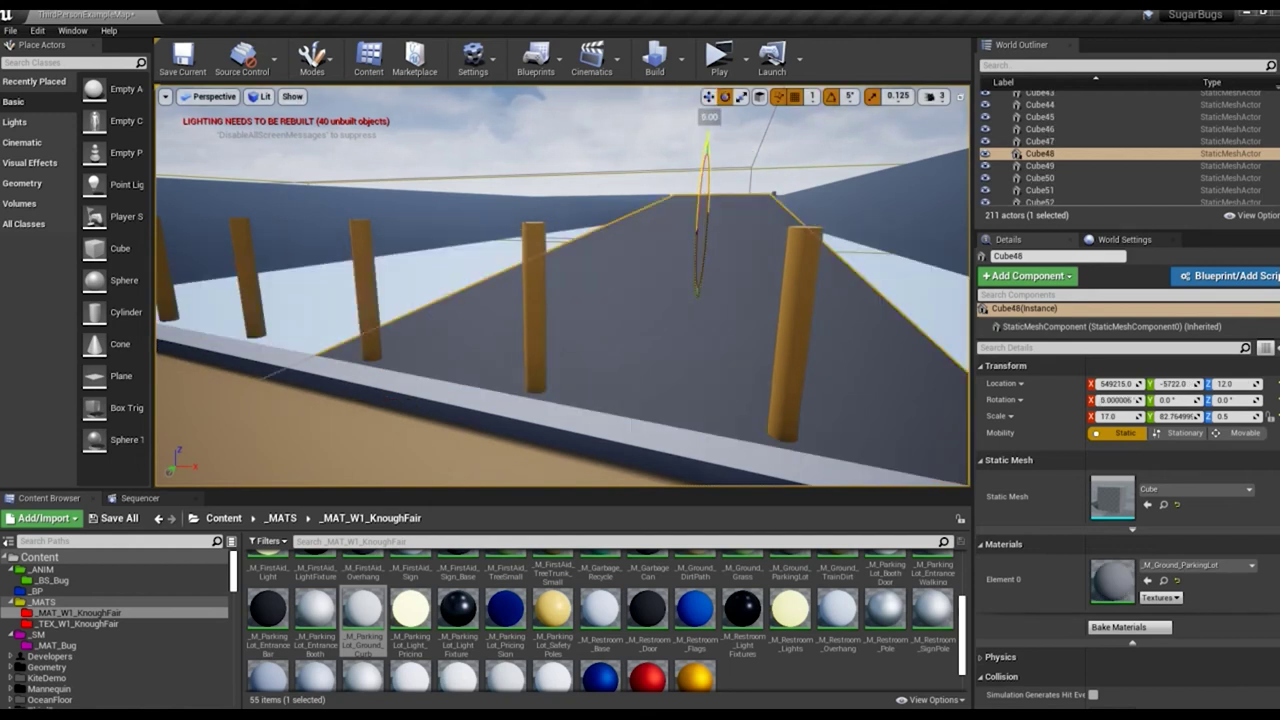
click(850, 96)
click(945, 120)
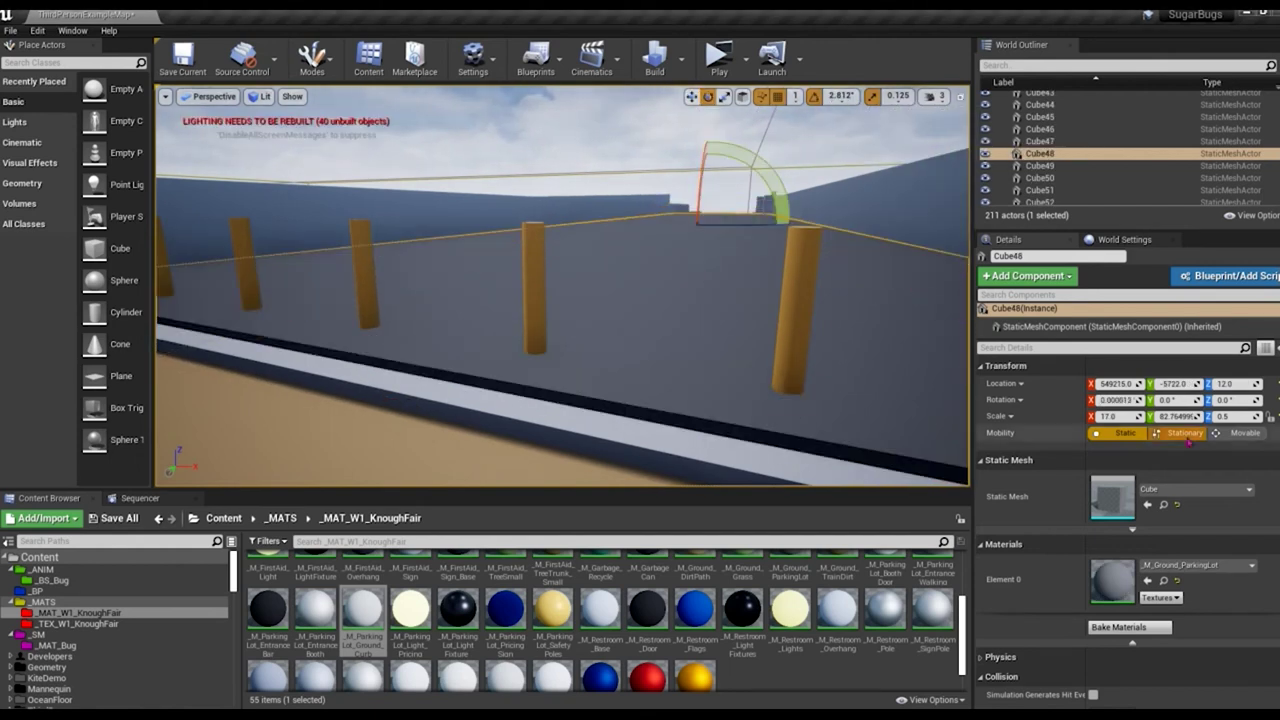
text(0.5)
key(Return)
Step: Switch the slab to move mode, inspect its end and edge, and frame a yellow safety post
right_drag(458, 337, 458, 337)
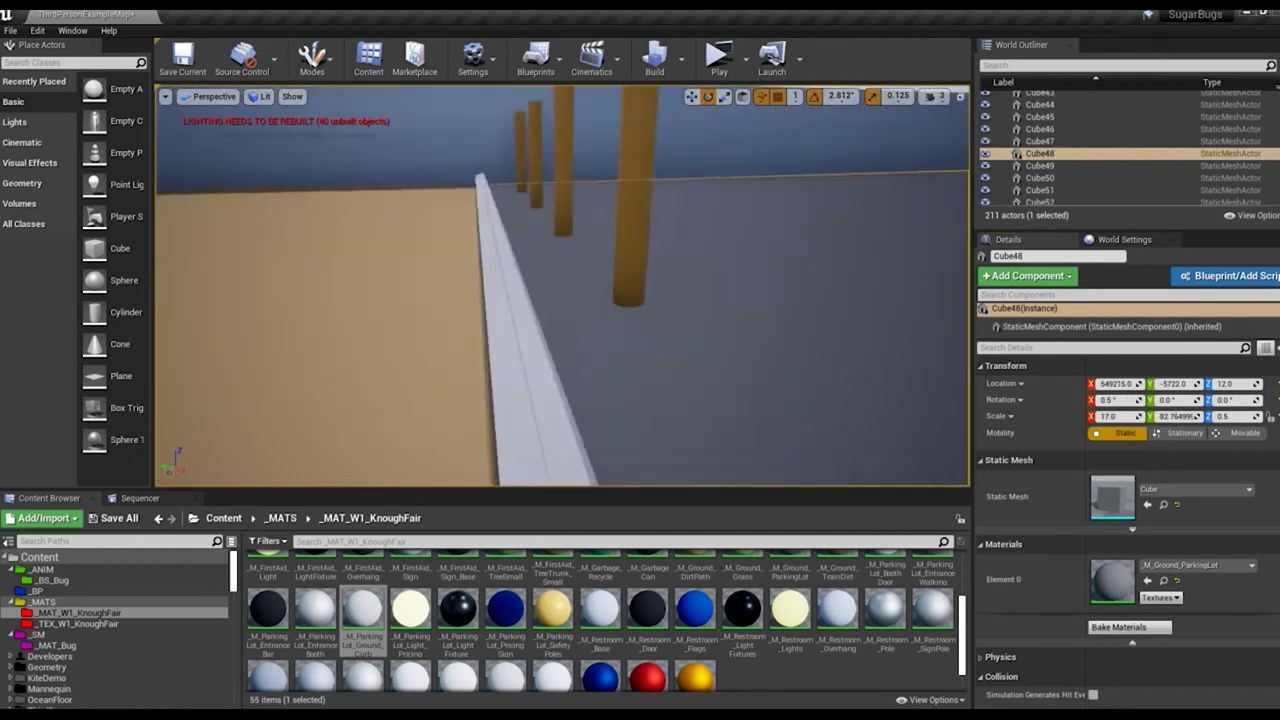
right_drag(677, 406, 677, 406)
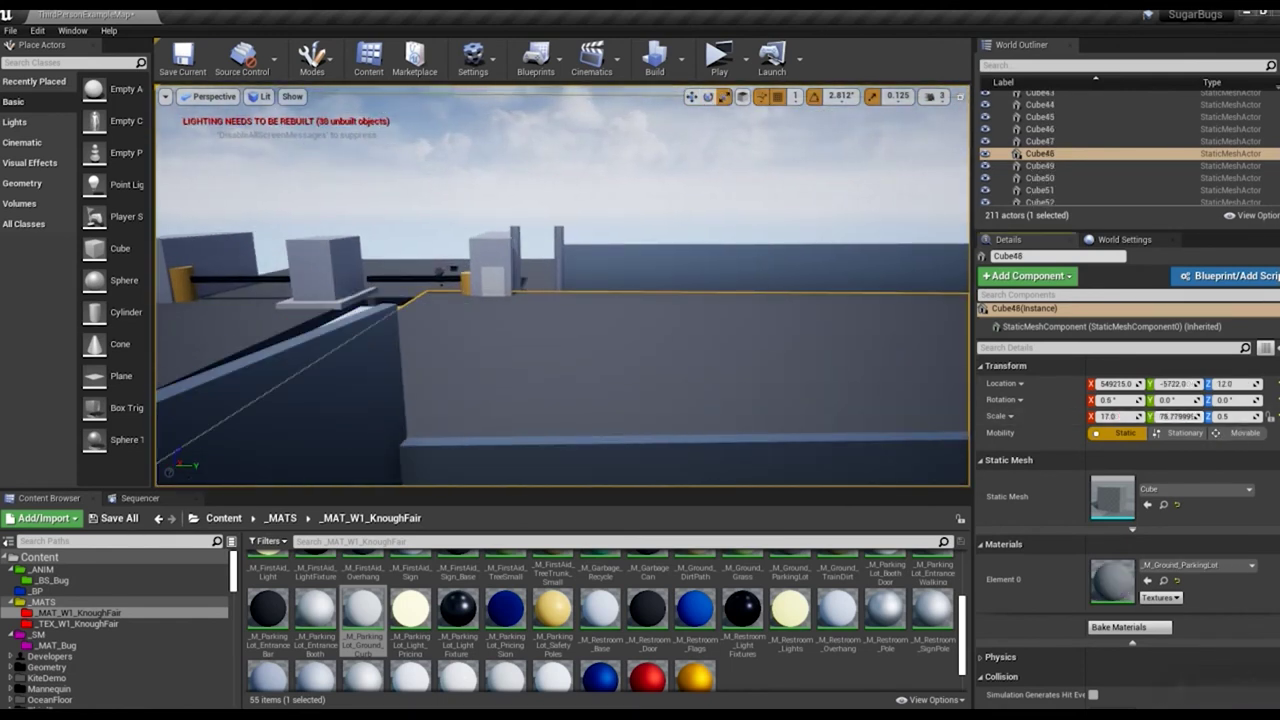
key(w)
right_drag(597, 378, 597, 378)
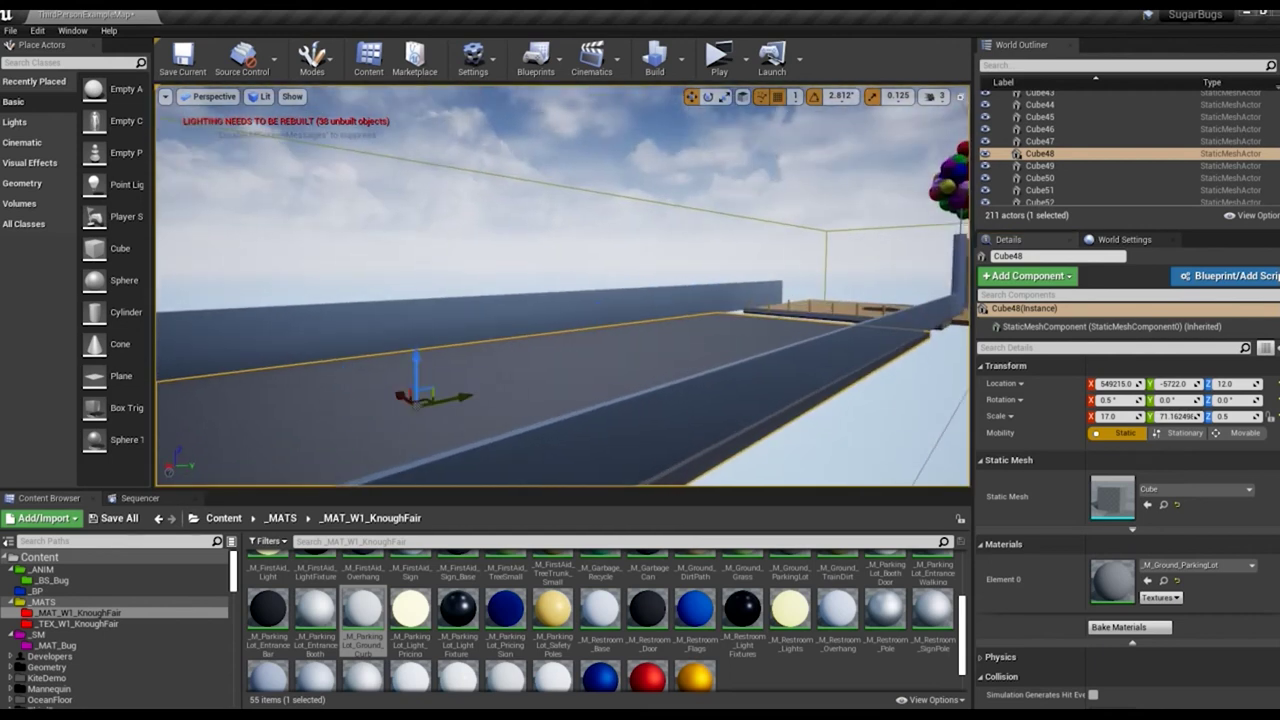
right_drag(479, 412, 479, 412)
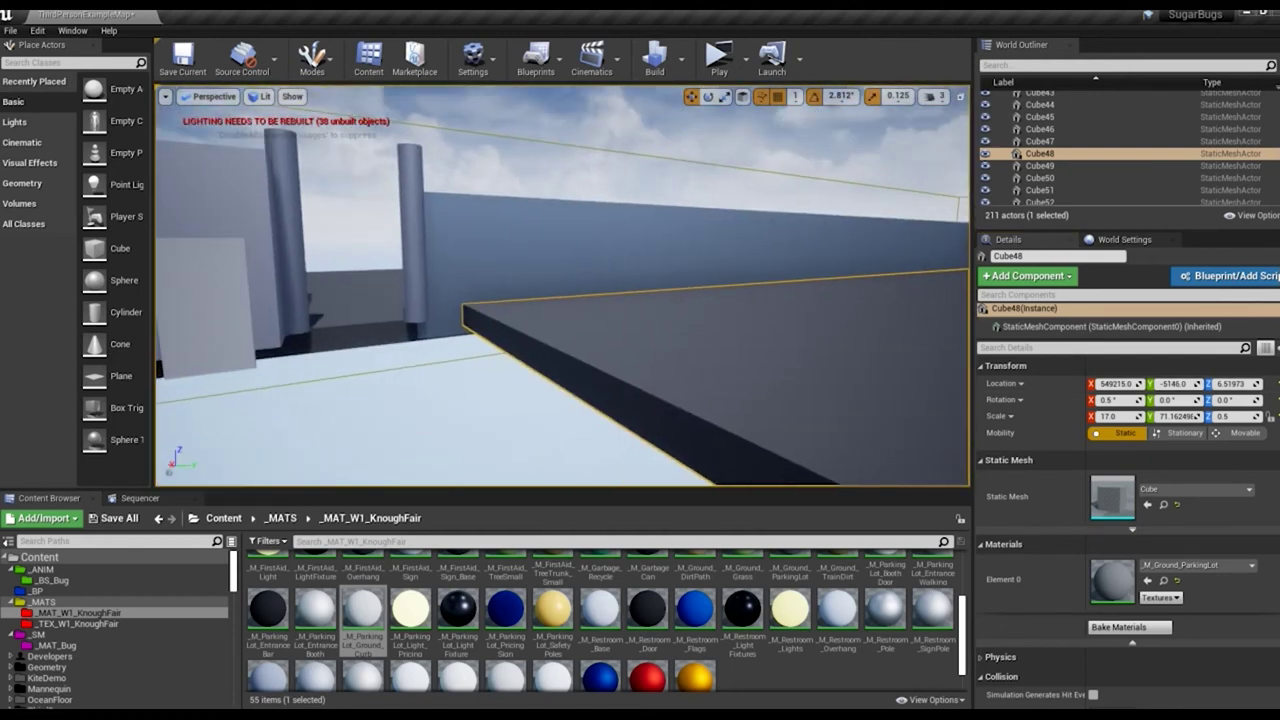
right_drag(961, 405, 961, 405)
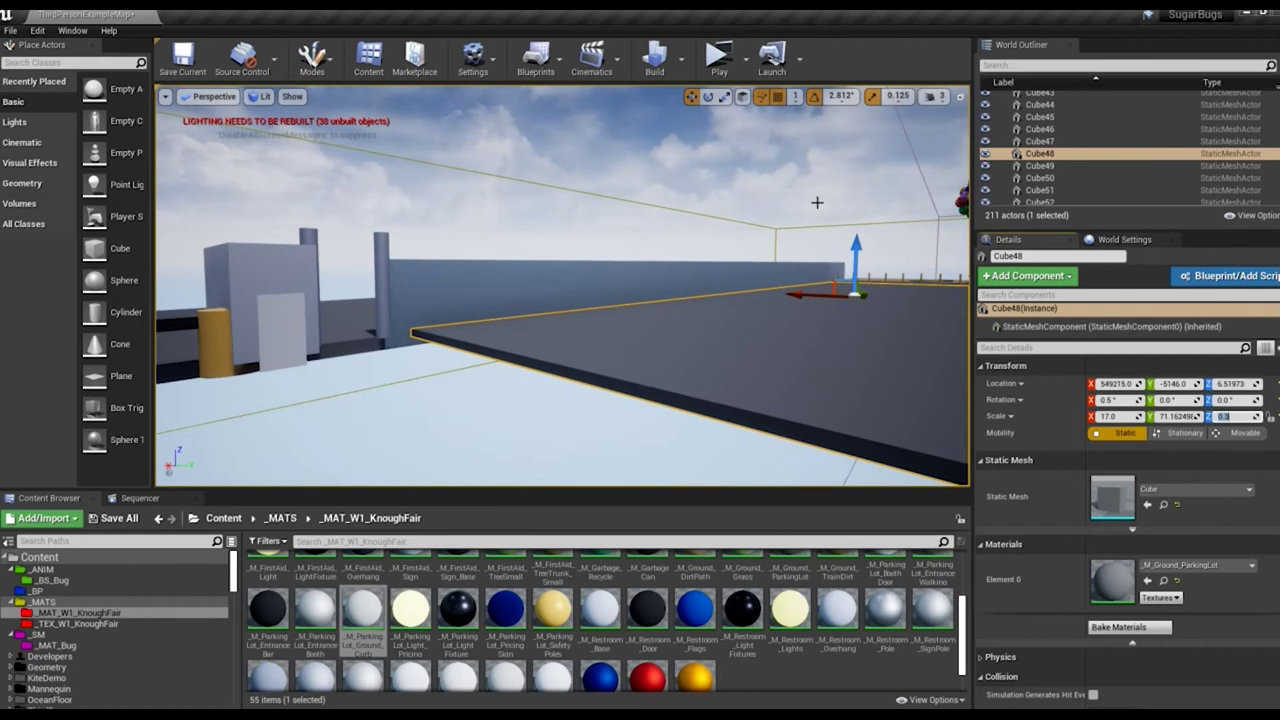
click(214, 340)
key(f)
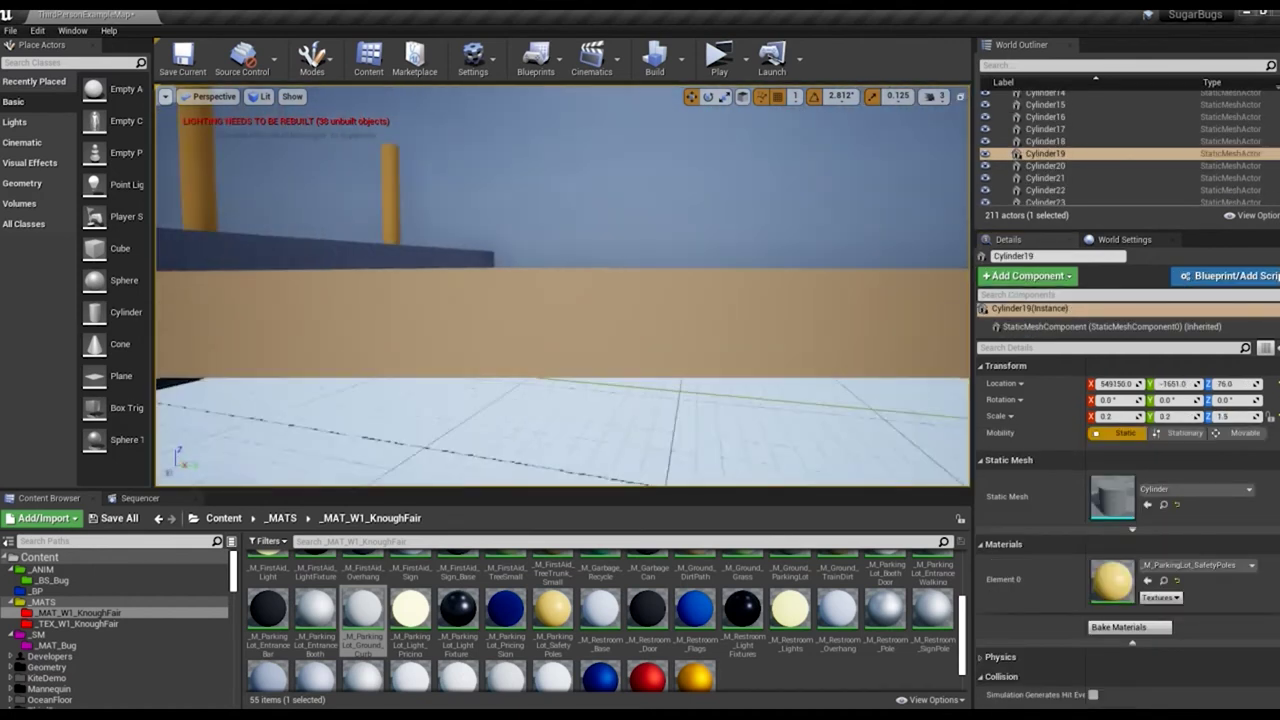
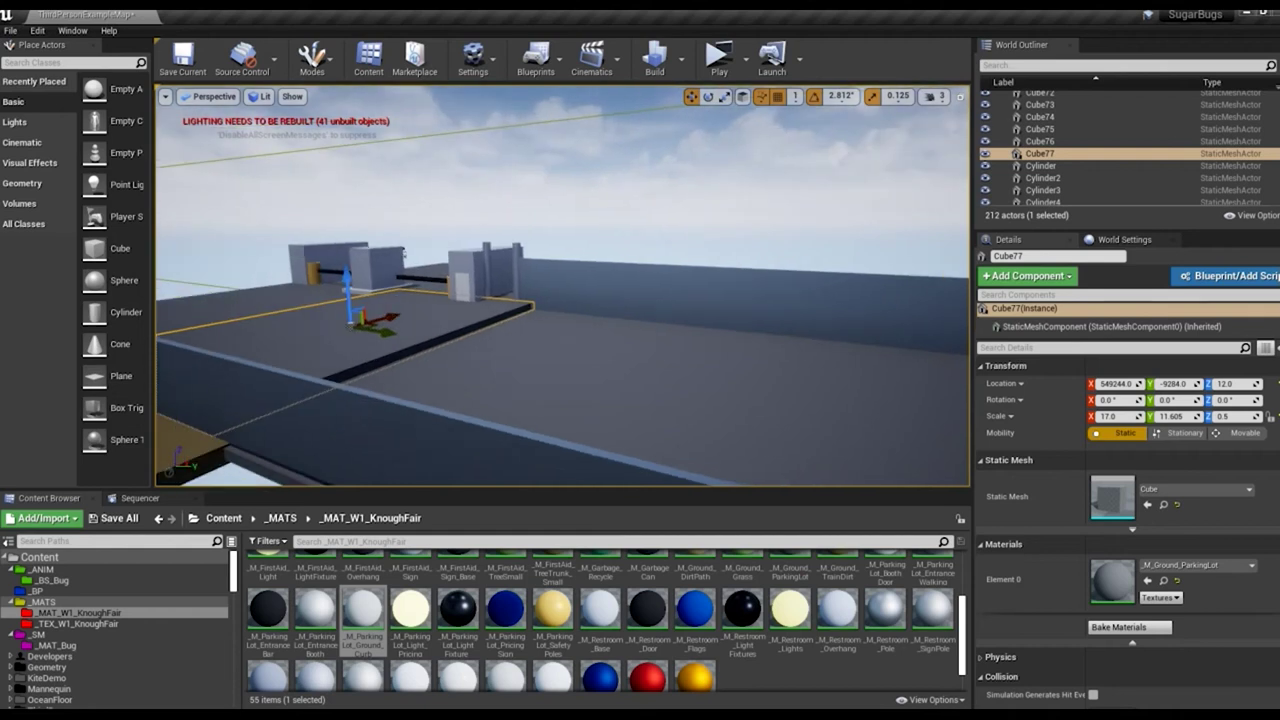
Step: Duplicate the 17.0 × 11.605 × 0.5 parking-lot ground slab as Cube78
right_drag(571, 307, 571, 307)
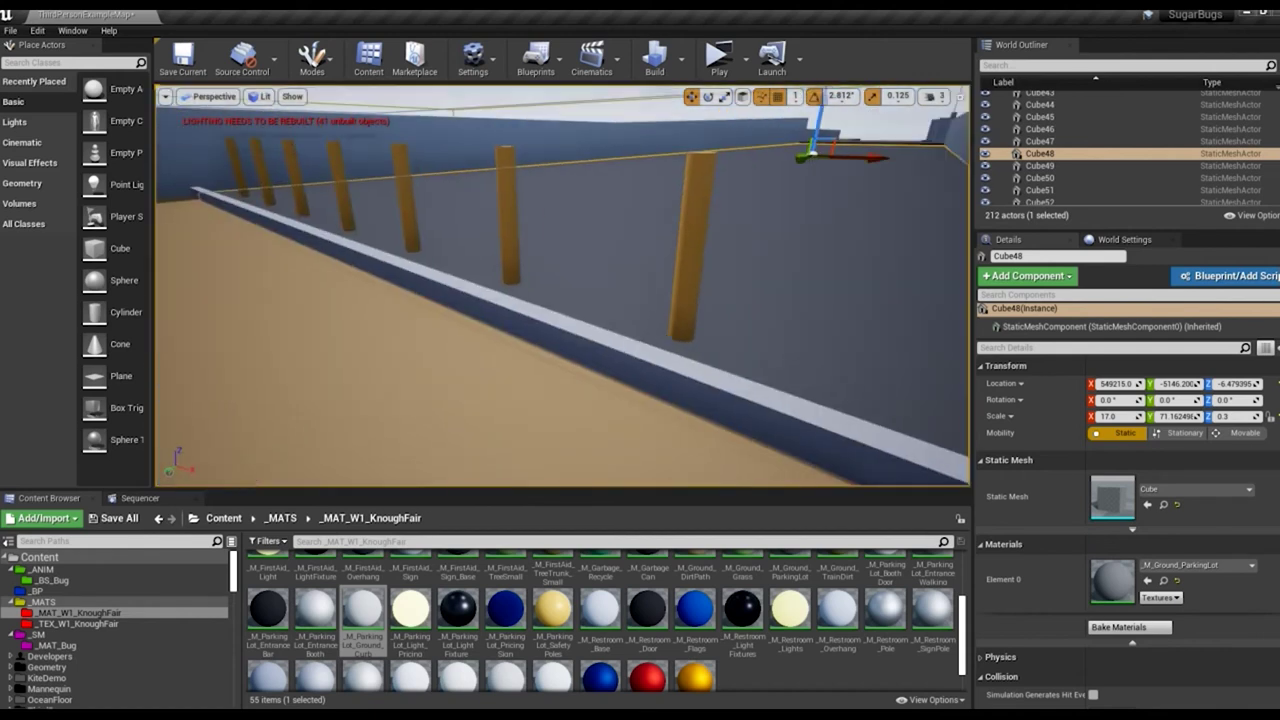
click(320, 252)
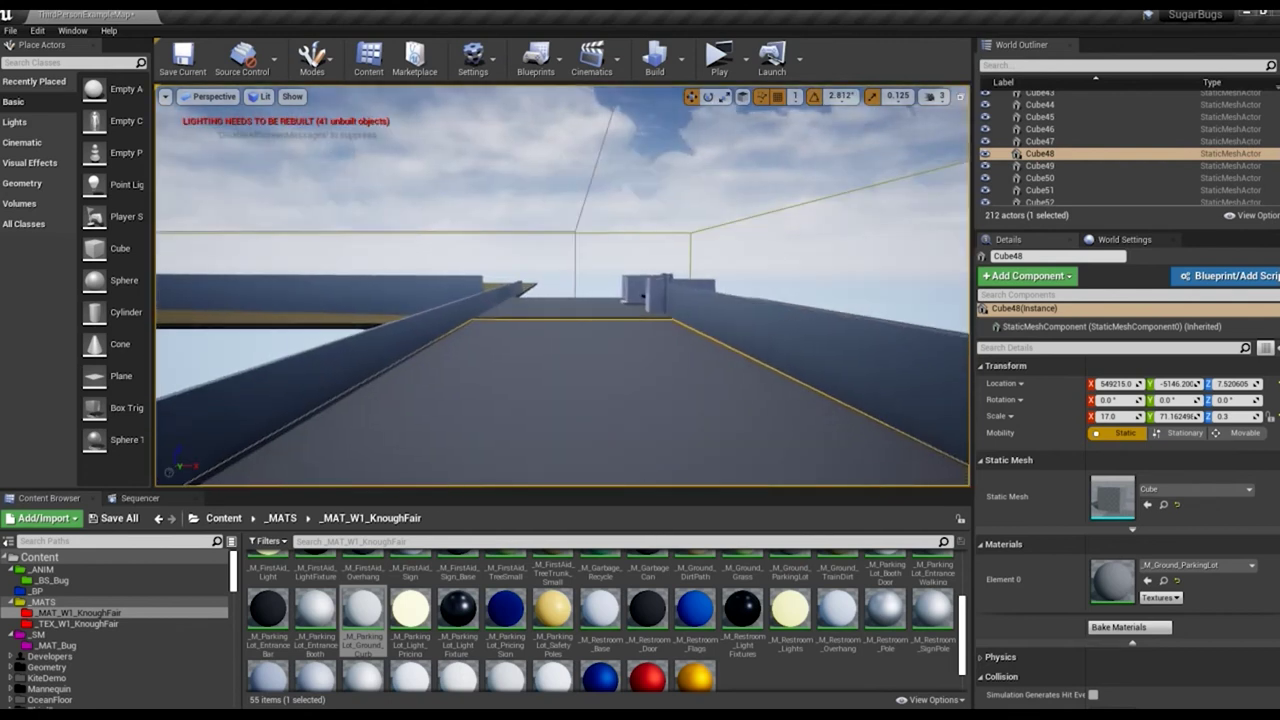
right_drag(384, 174, 384, 174)
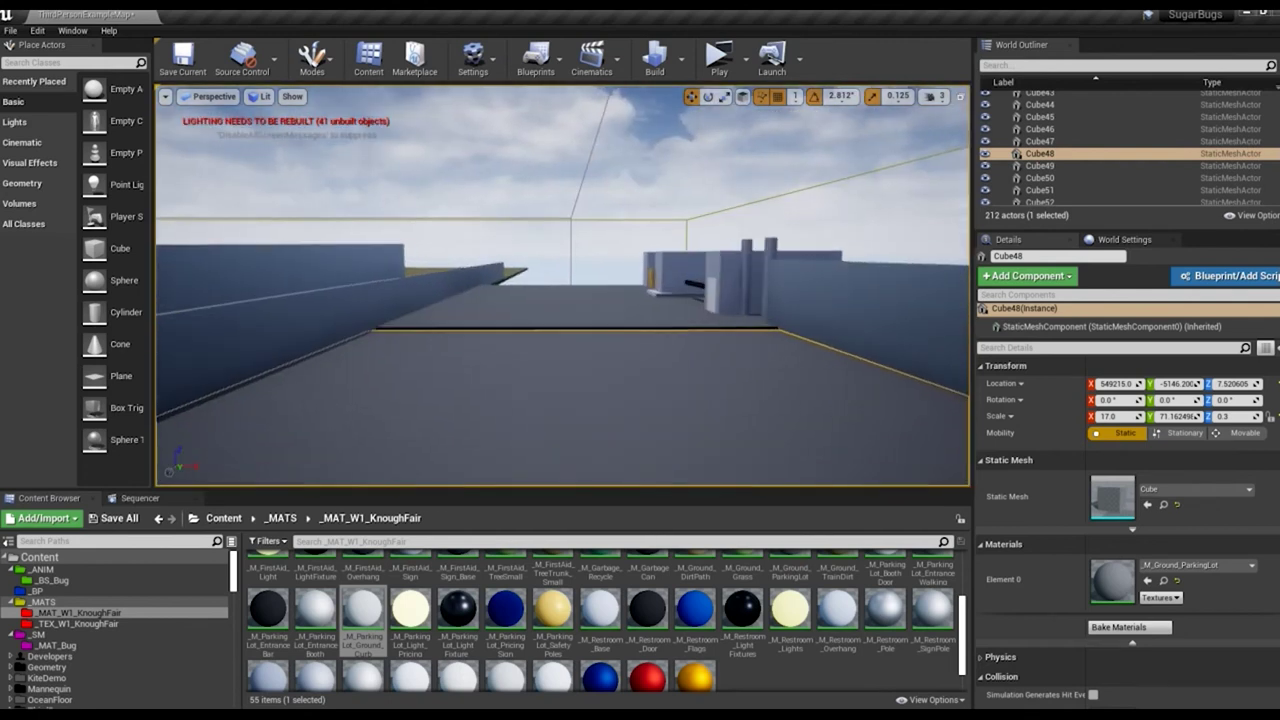
key(ctrl+v)
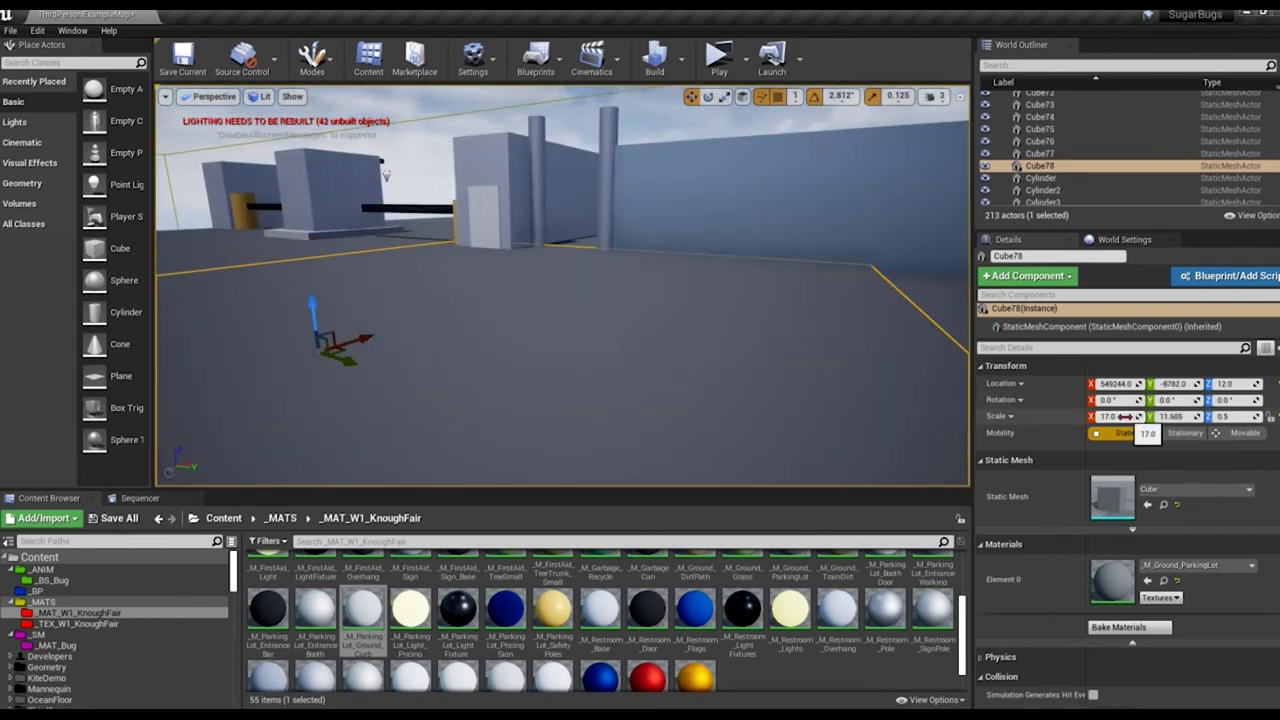
Step: Reshape Cube78 into a 90°-rotated cylinder speed bump scaled 1.33 × 55.0 × 0.5
text(0.3175)
key(Return)
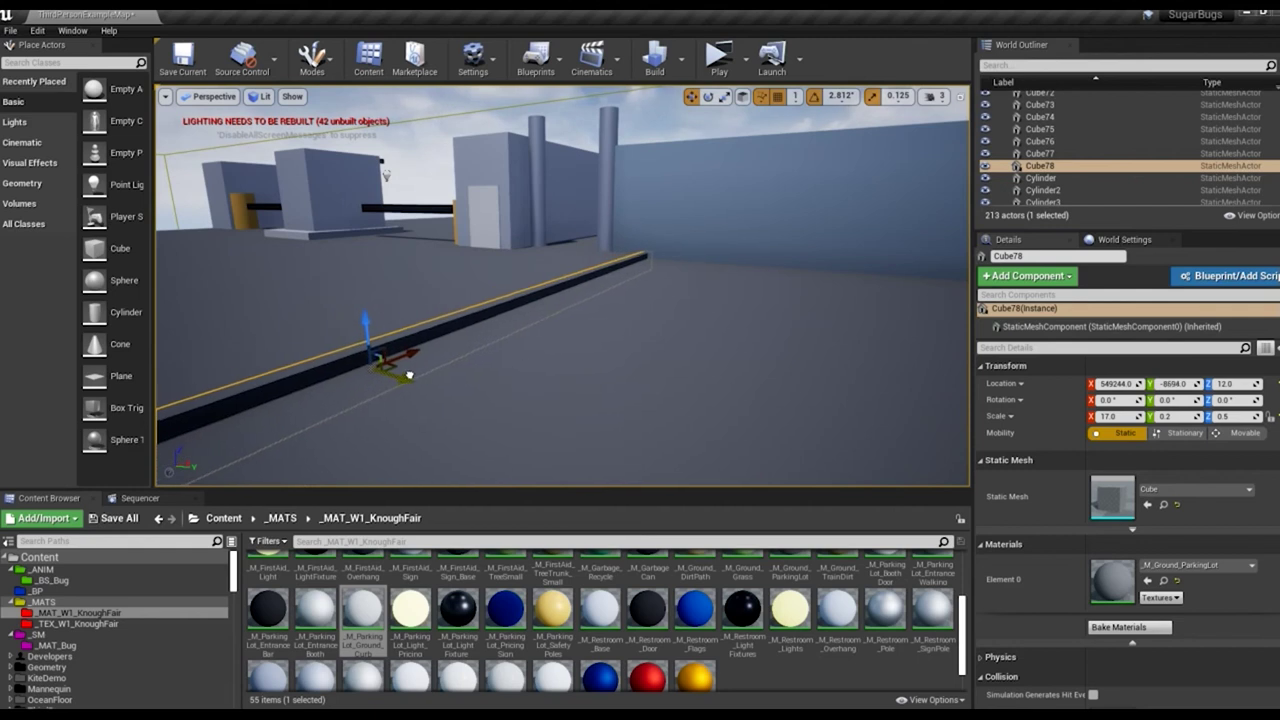
key(f)
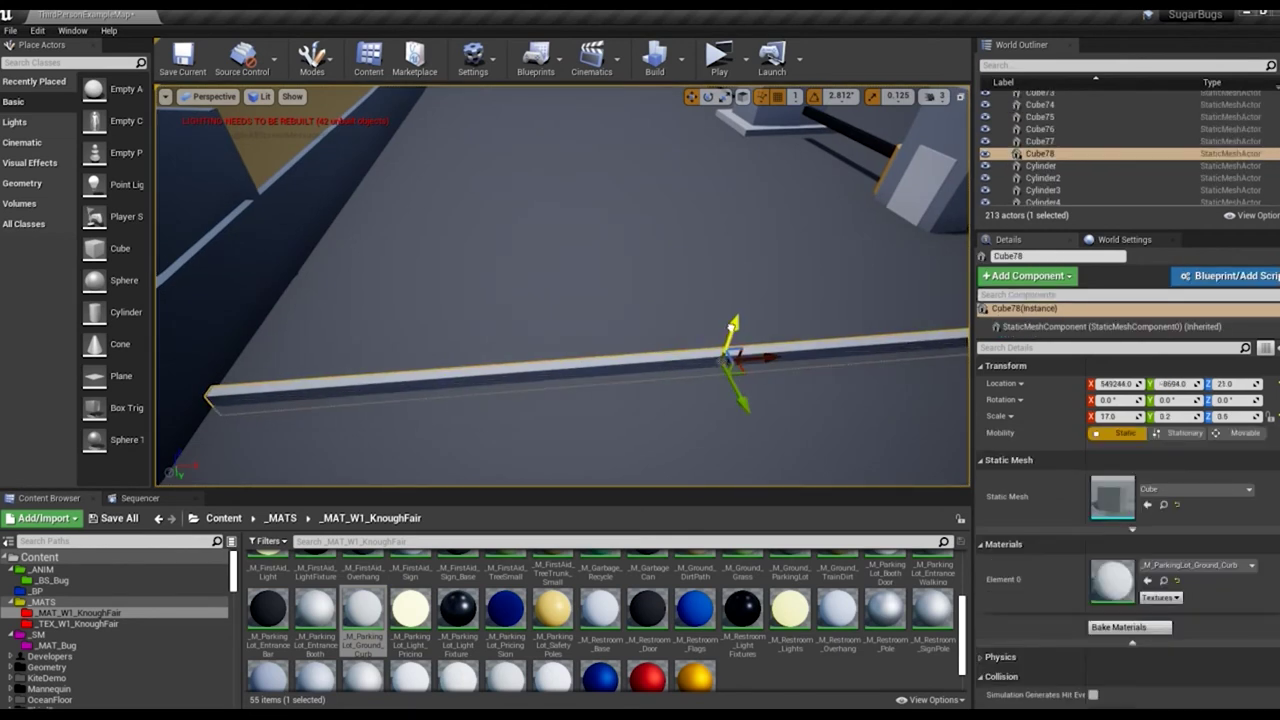
click(1196, 489)
click(1178, 455)
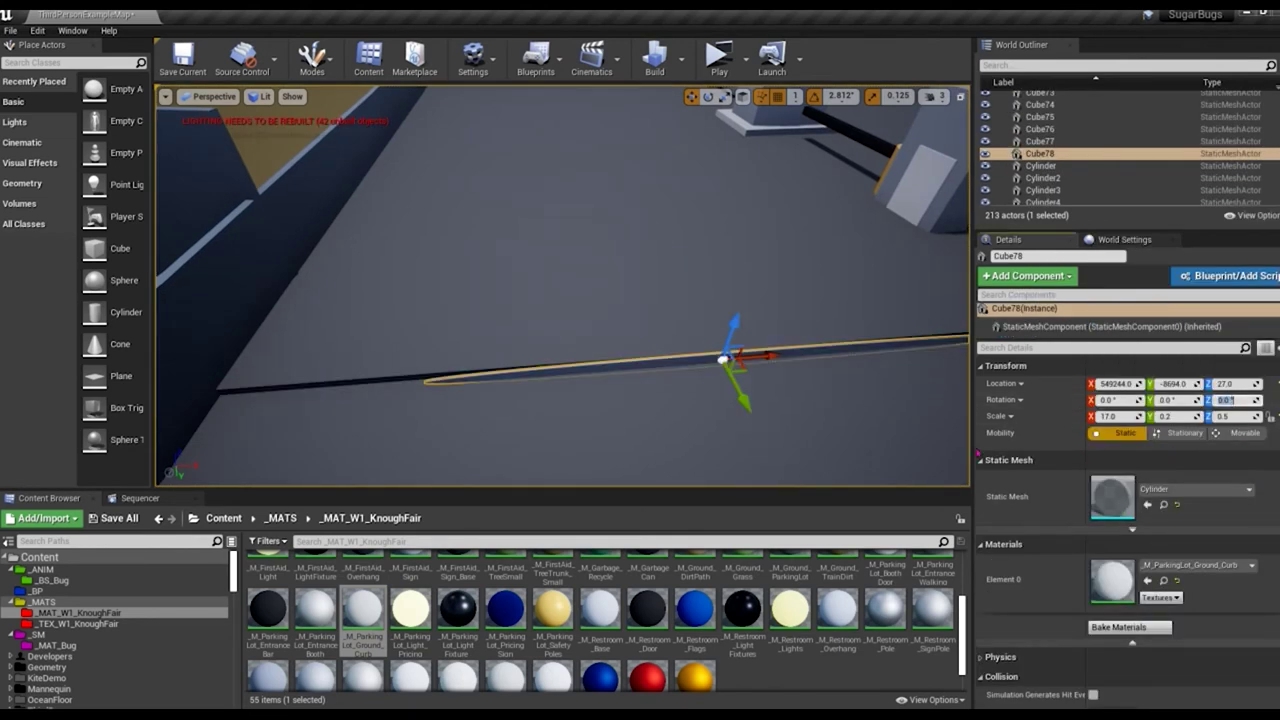
text(90)
key(Return)
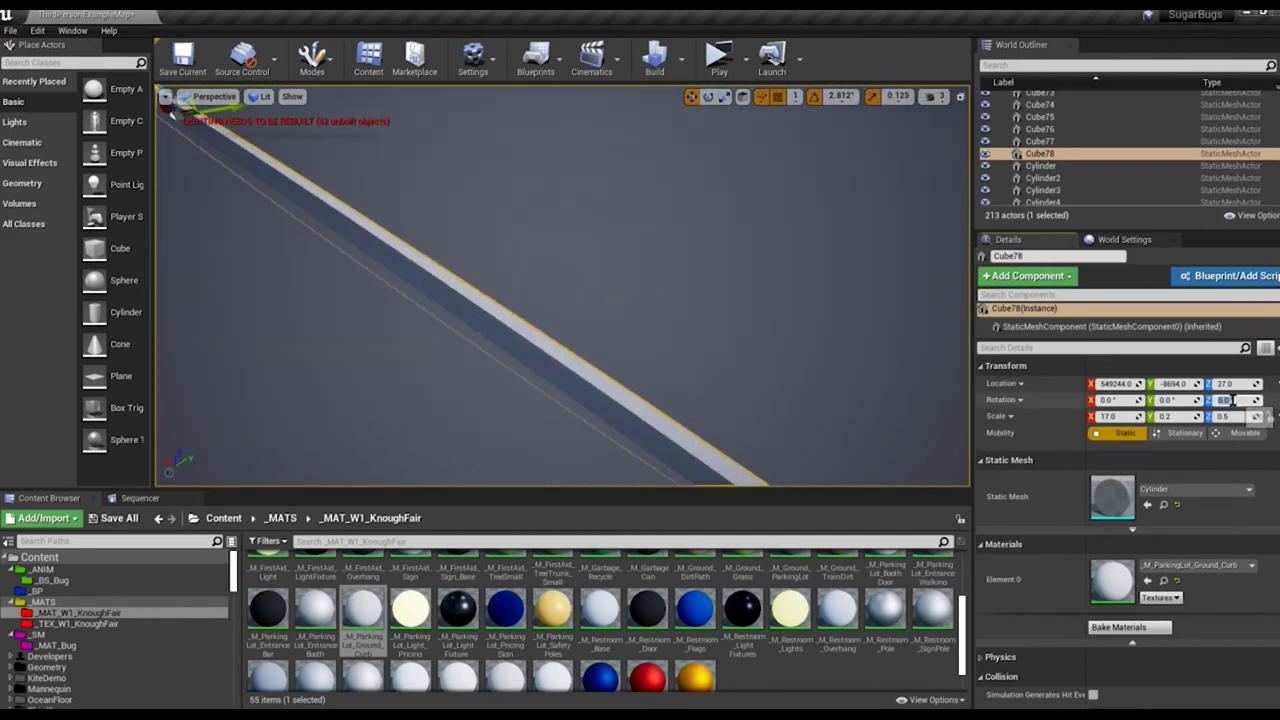
mouse_move(1175, 415)
mouse_down()
mouse_move(1240, 415)
mouse_move(1220, 415)
mouse_up()
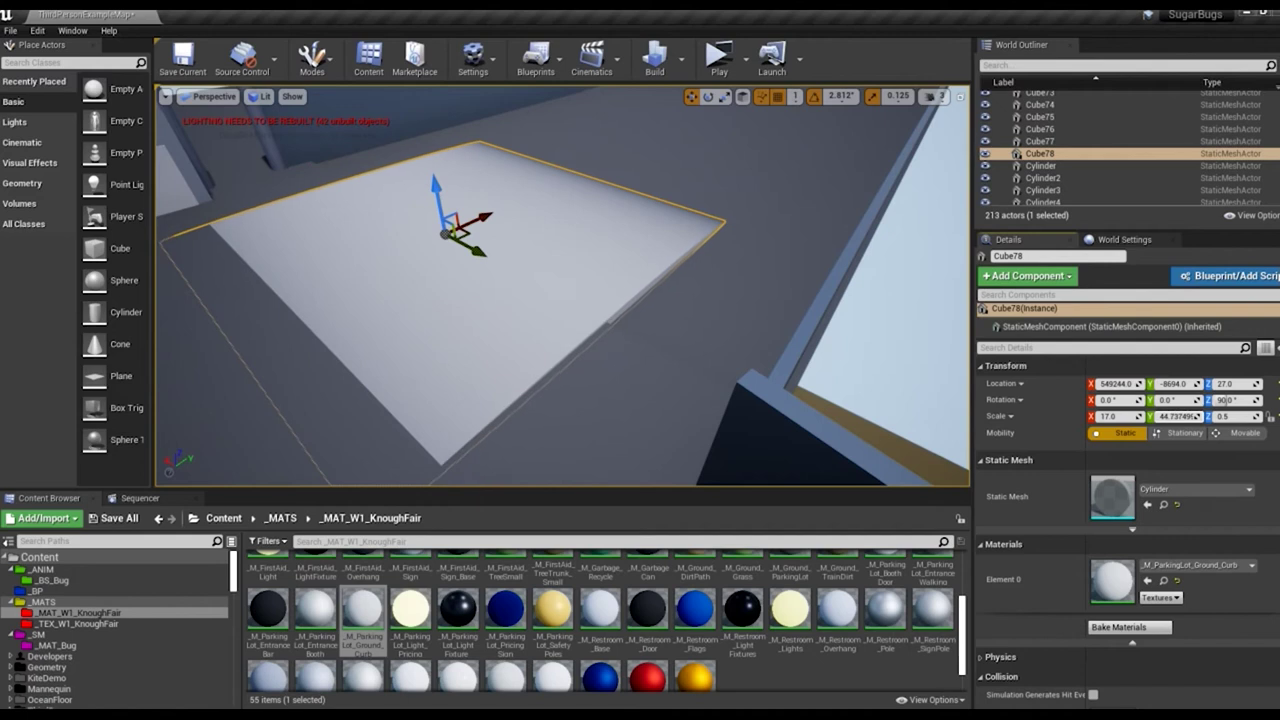
ctrl+drag(617, 312, 591, 286)
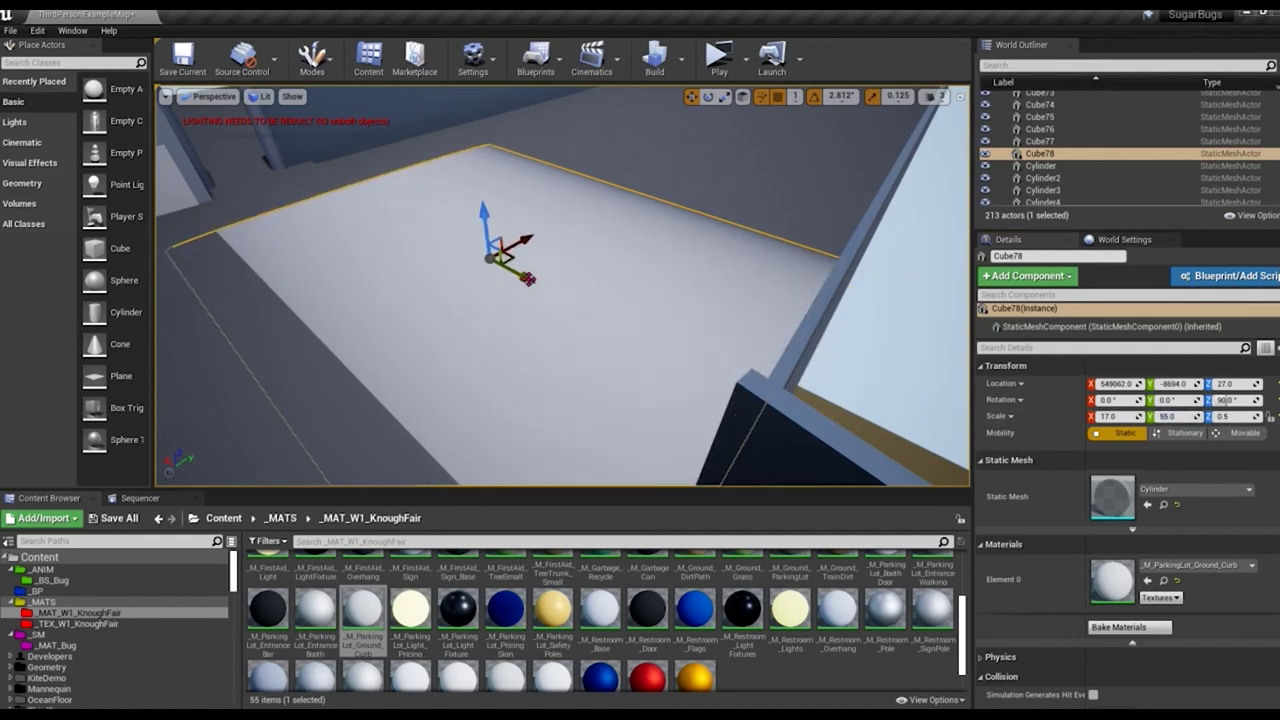
key(ctrl+z)
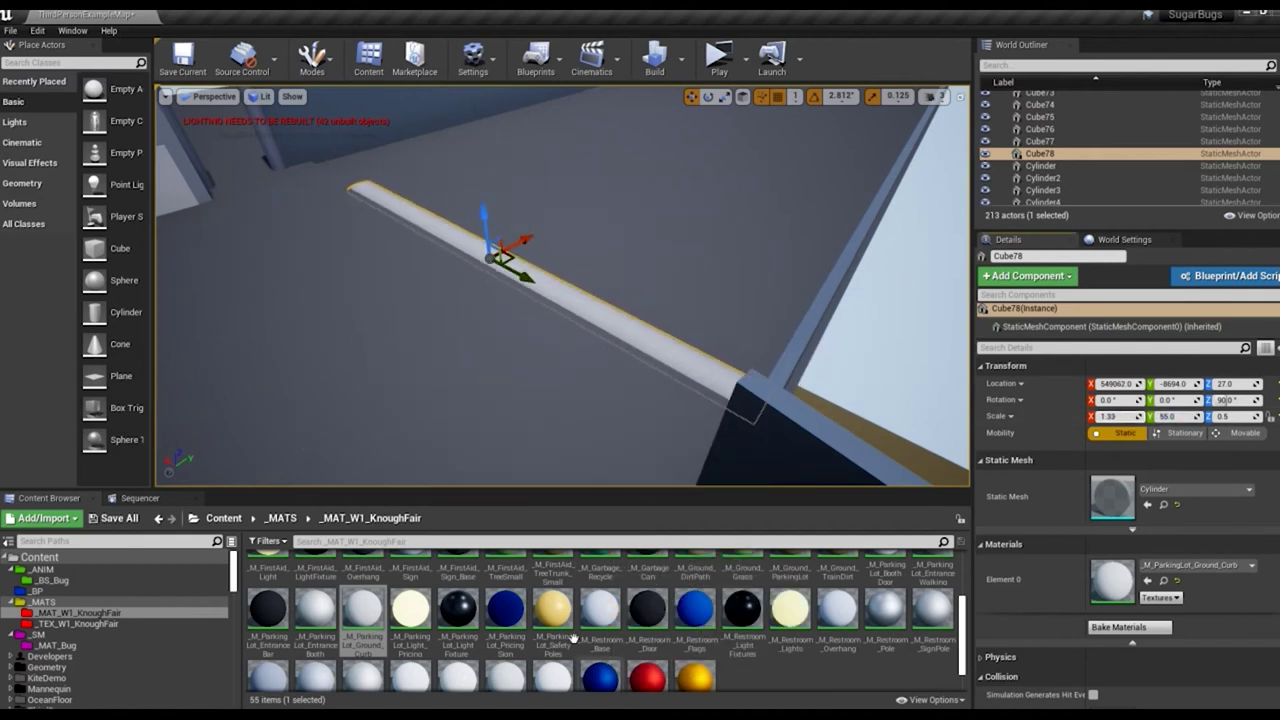
Step: Create the M_ParkingLot_Speed_Bump material and open it for editing
click(555, 614)
key(ctrl+w)
double_click(600, 610)
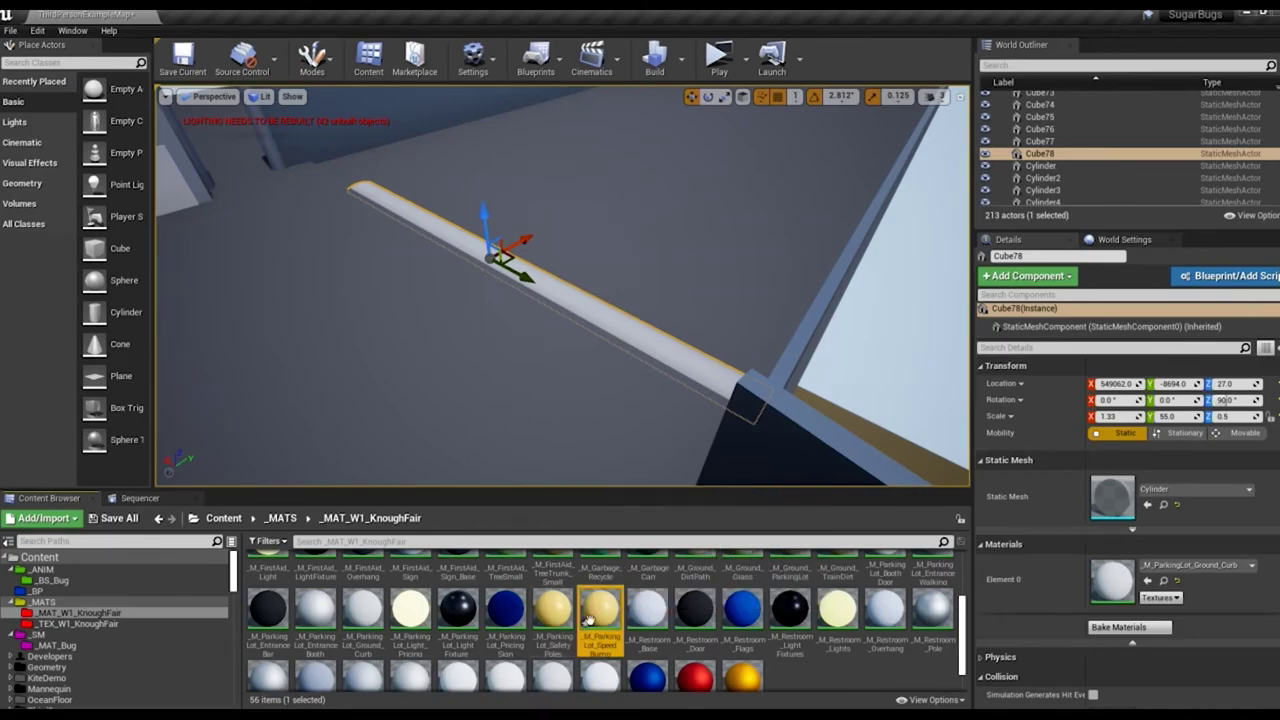
Step: Make the speed bump material pale yellow (roughness 0.85, specular 0.01, metallic 0), then duplicate the curb strip
click(352, 476)
text(0.85)
click(352, 410)
text(0.01)
click(347, 346)
text(0)
click(100, 58)
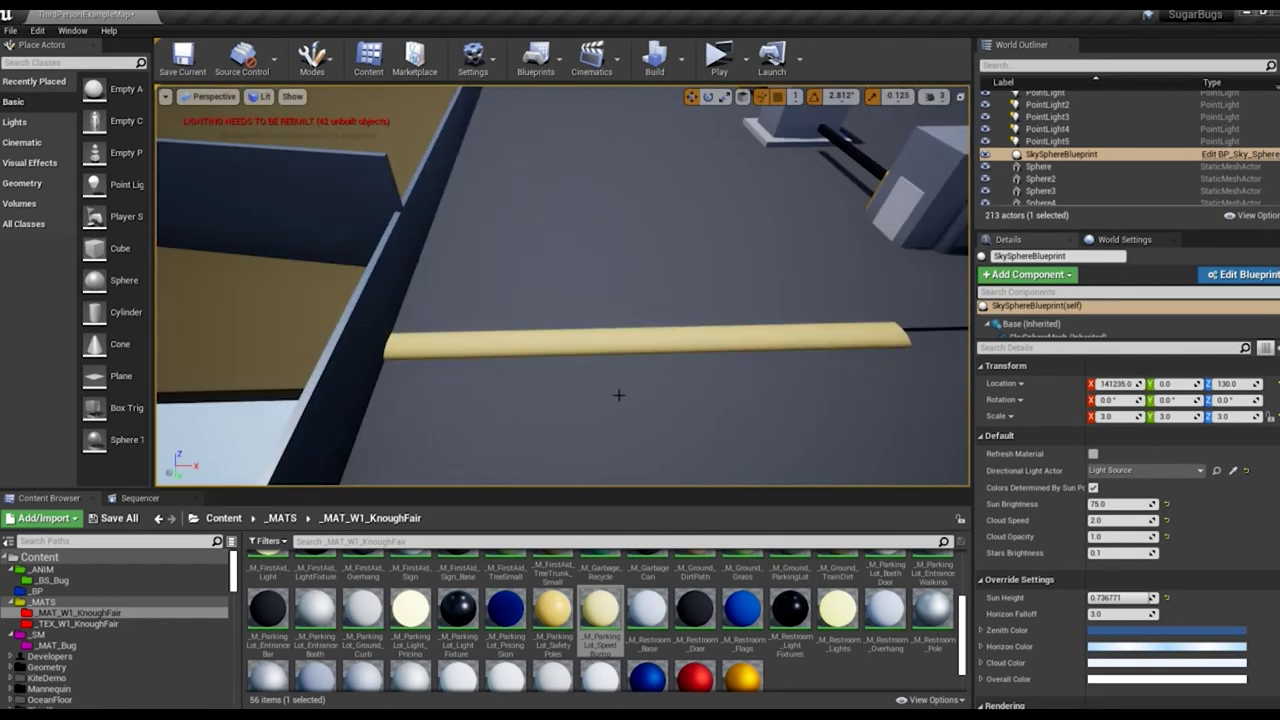
click(600, 348)
key(ctrl+v)
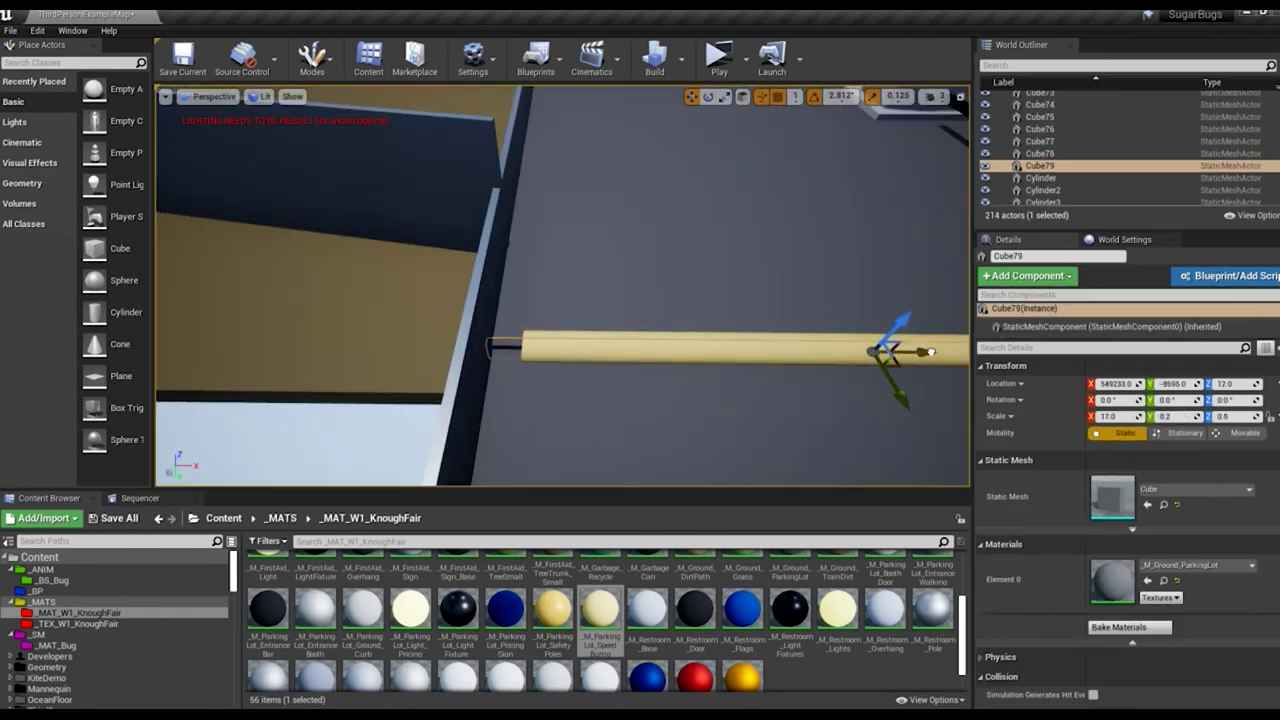
Step: Place the curb copy at the bump's end with the curb material, shortened to 5.17 × 0.2 × 0.9
drag(906, 406, 729, 386)
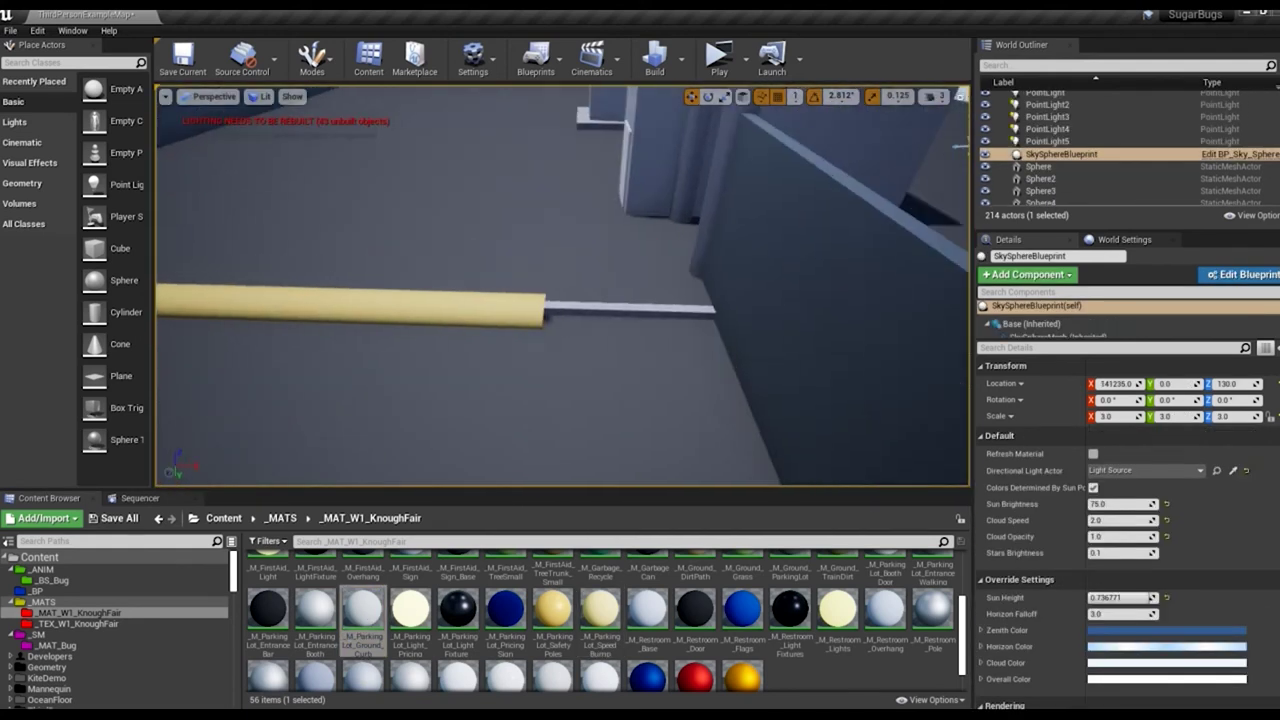
drag(363, 614, 553, 371)
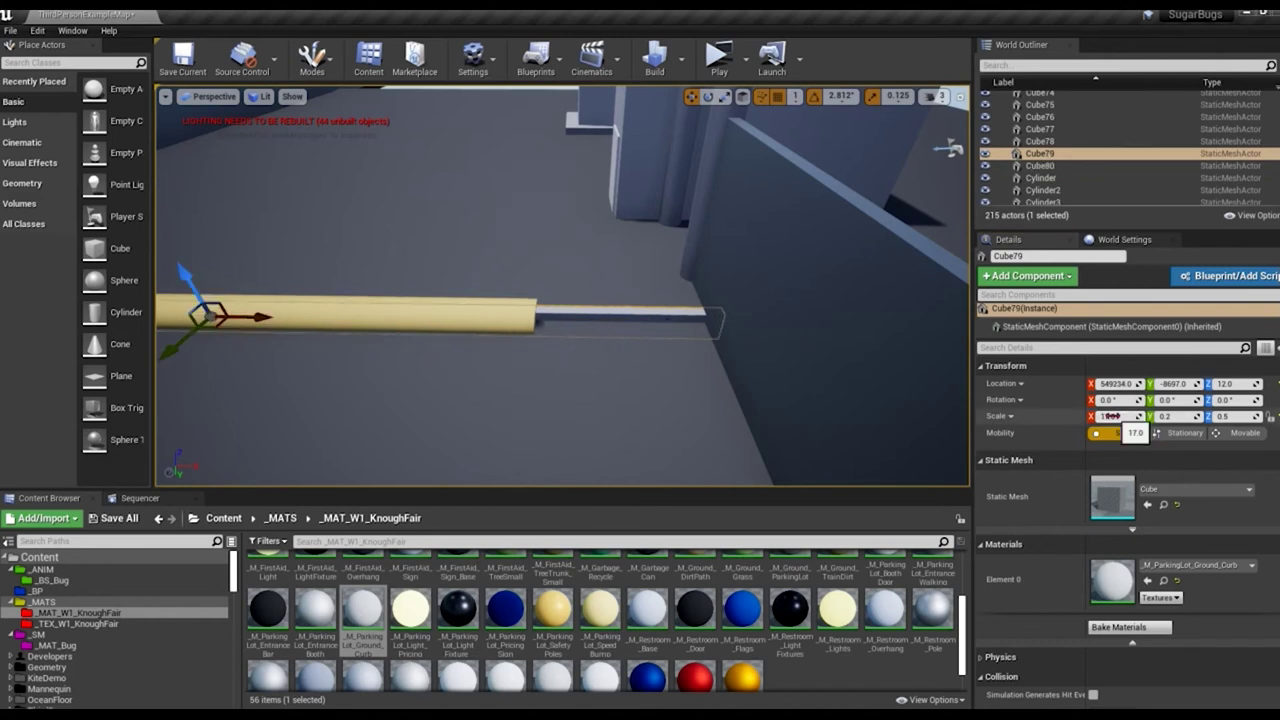
drag(1110, 416, 1110, 416)
drag(560, 300, 696, 443)
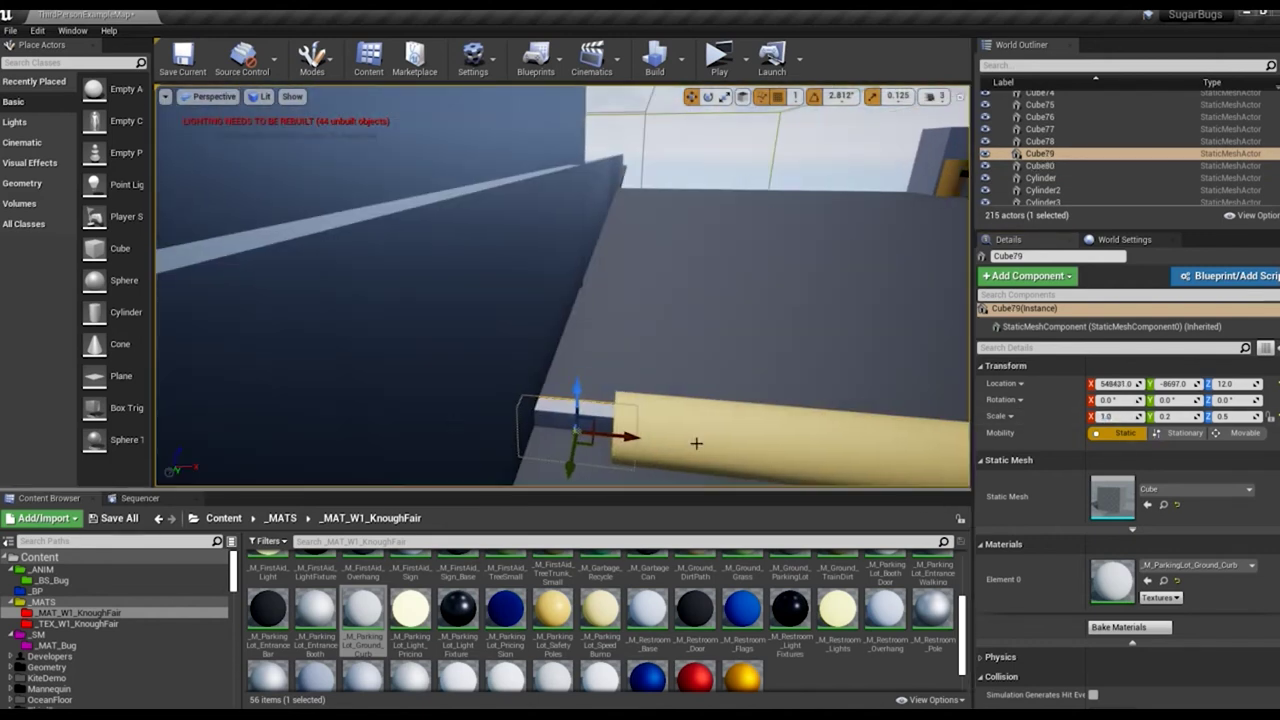
Step: Copy the short curb piece further along Y as Cube81
right_drag(696, 443, 540, 362)
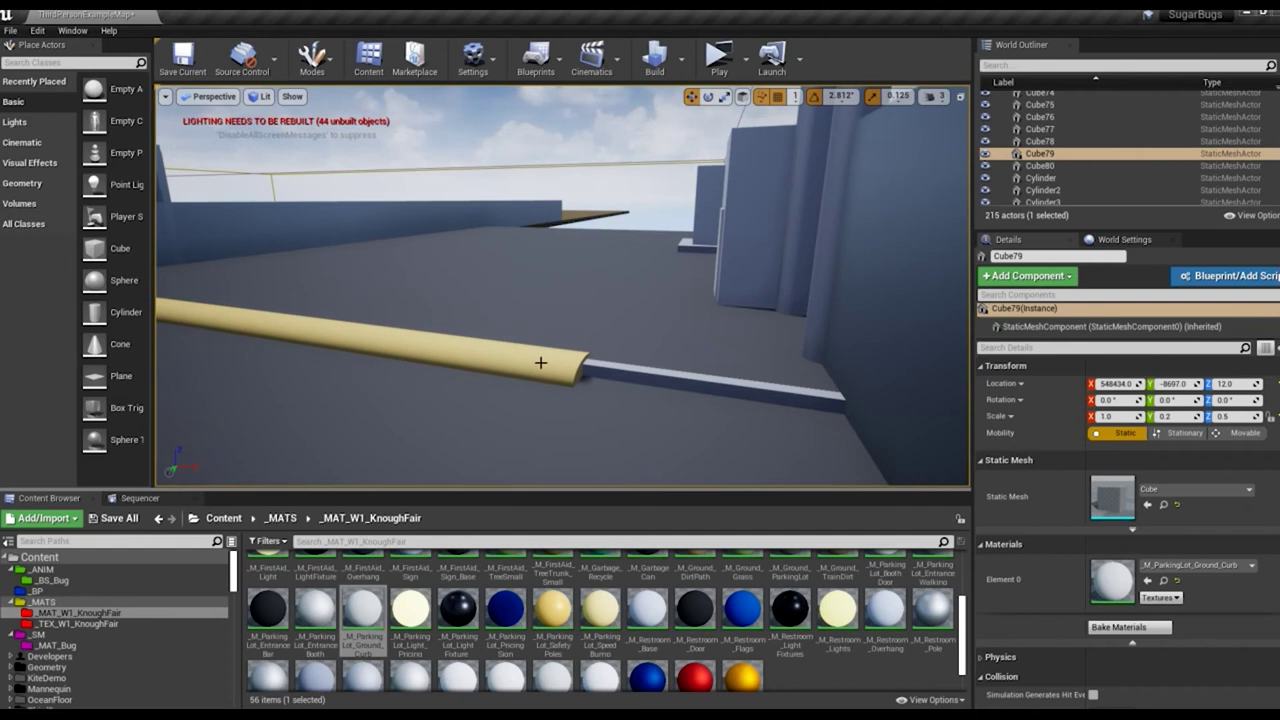
click(540, 362)
click(700, 380)
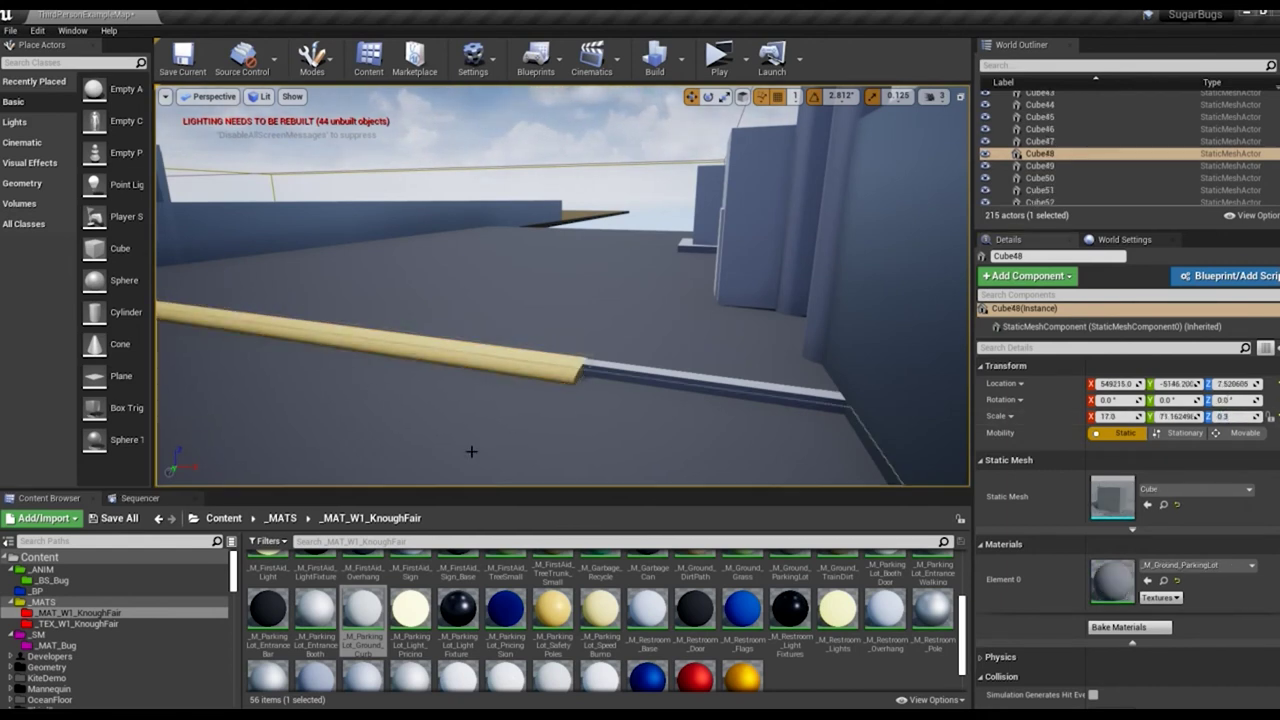
scroll(826, 352, up, 5)
click(853, 410)
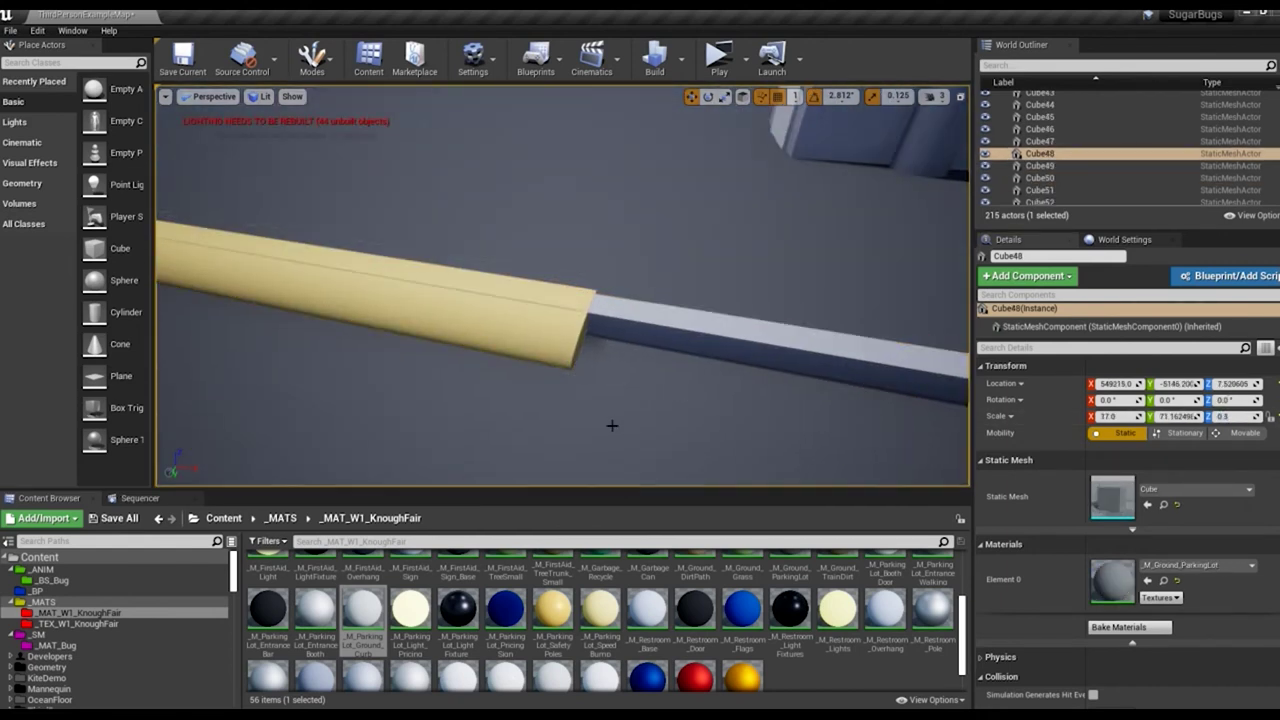
right_drag(609, 423, 580, 403)
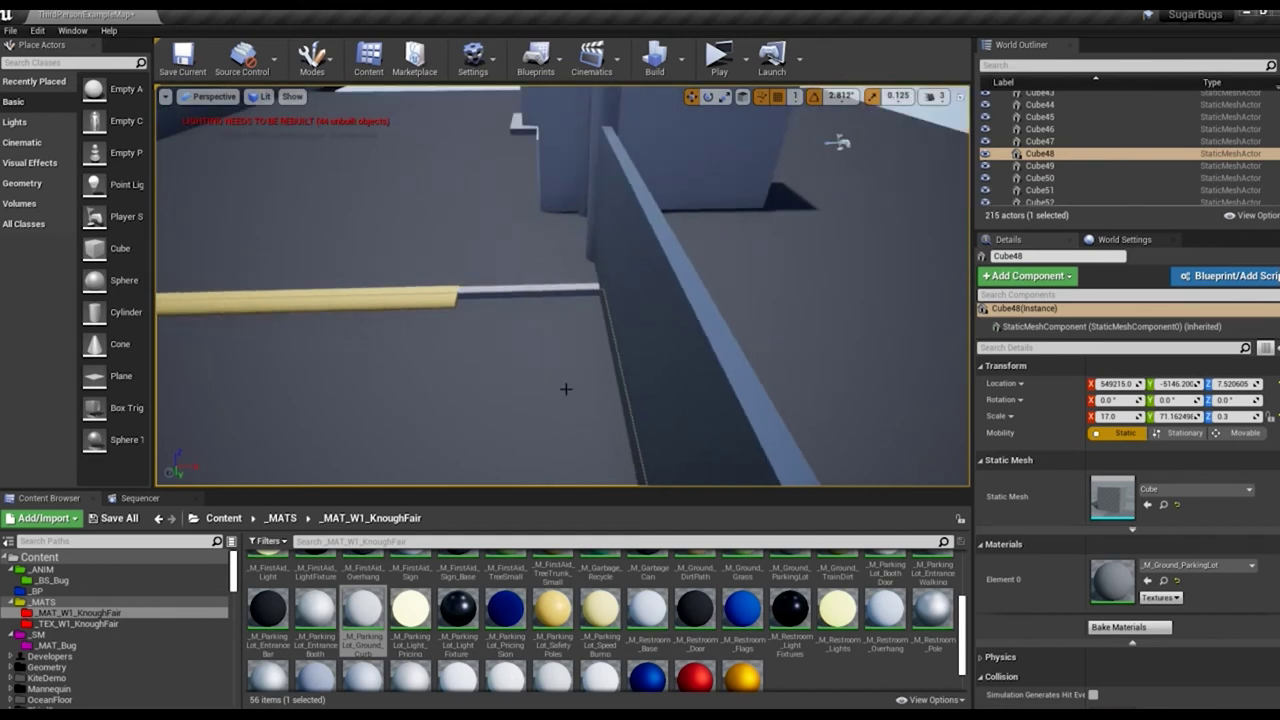
alt+drag(528, 330, 532, 354)
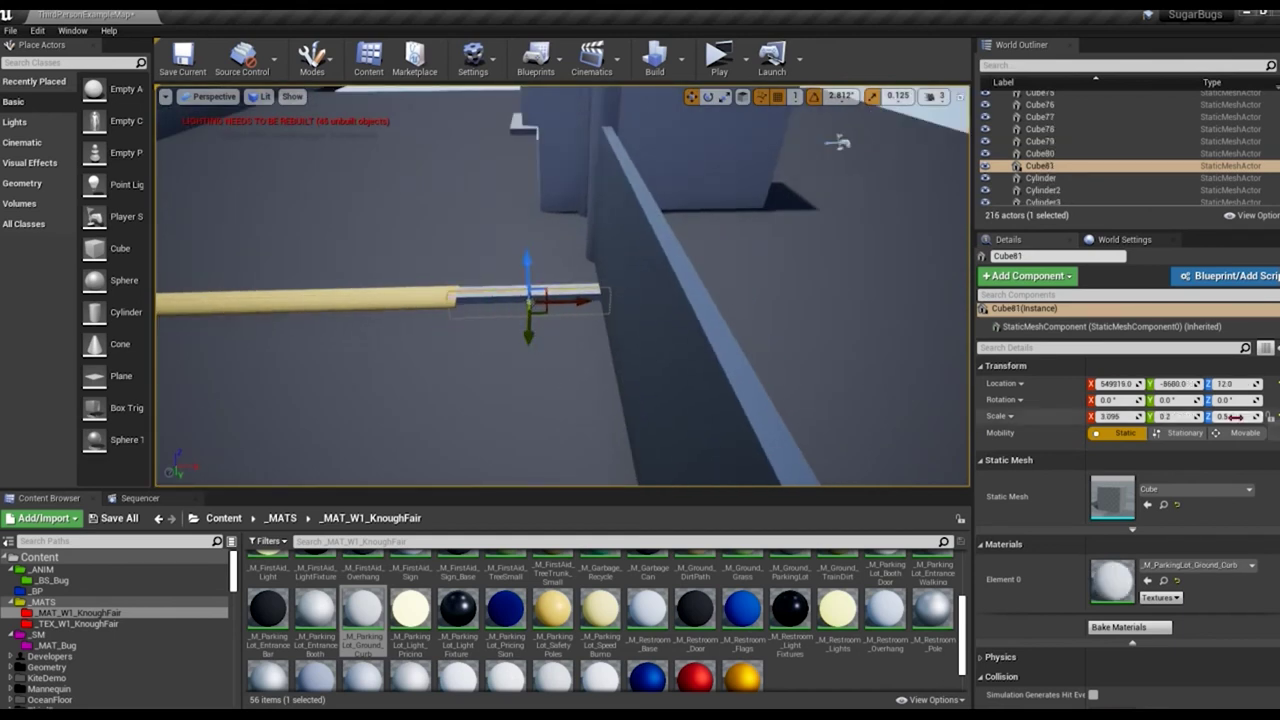
Step: Stretch Cube81 into a long thin curb strip, 2.8 × 77.16 × 0.15 at Z 20, along the wall
drag(590, 305, 594, 303)
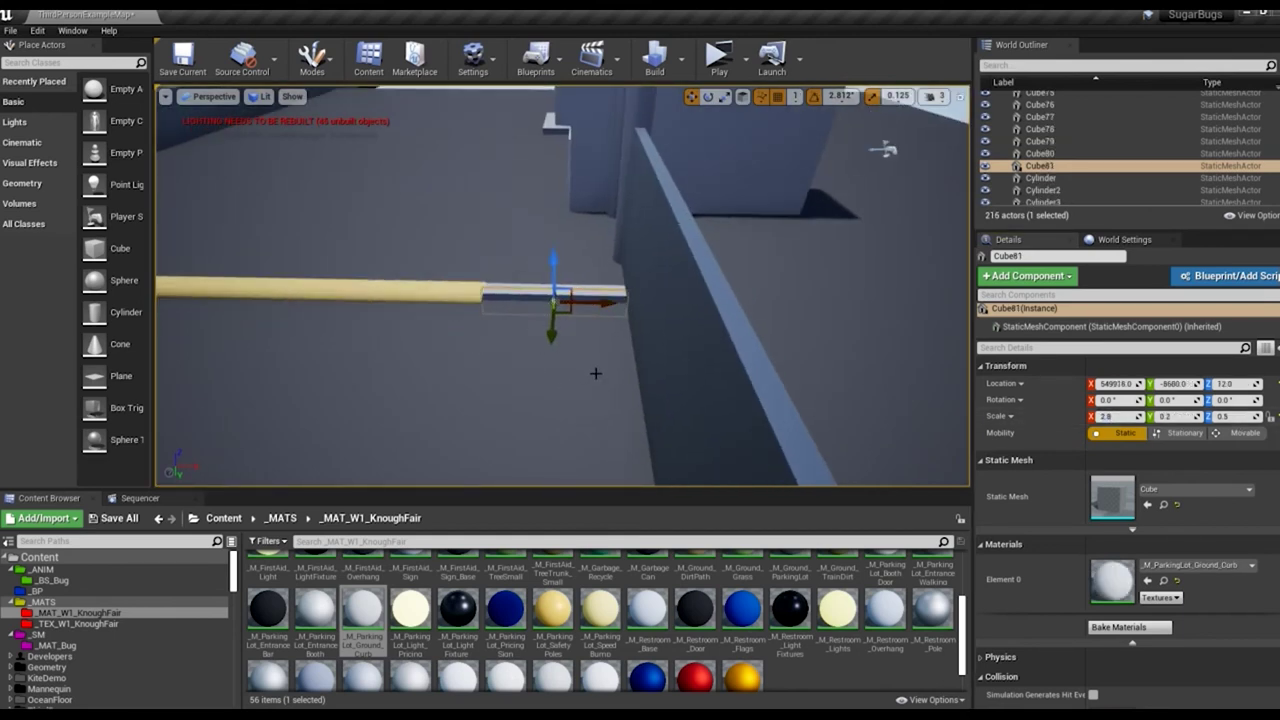
right_drag(595, 373, 560, 330)
click(597, 184)
text(4)
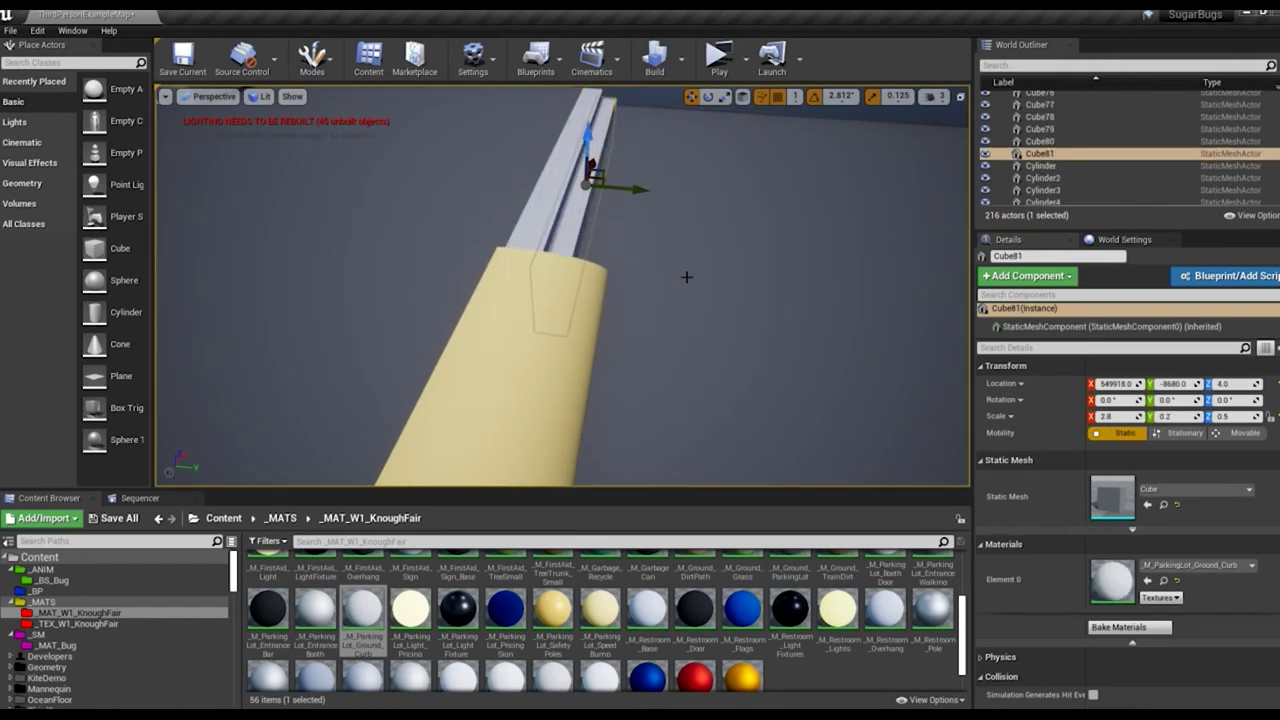
text(80)
key(Return)
right_drag(714, 331, 577, 230)
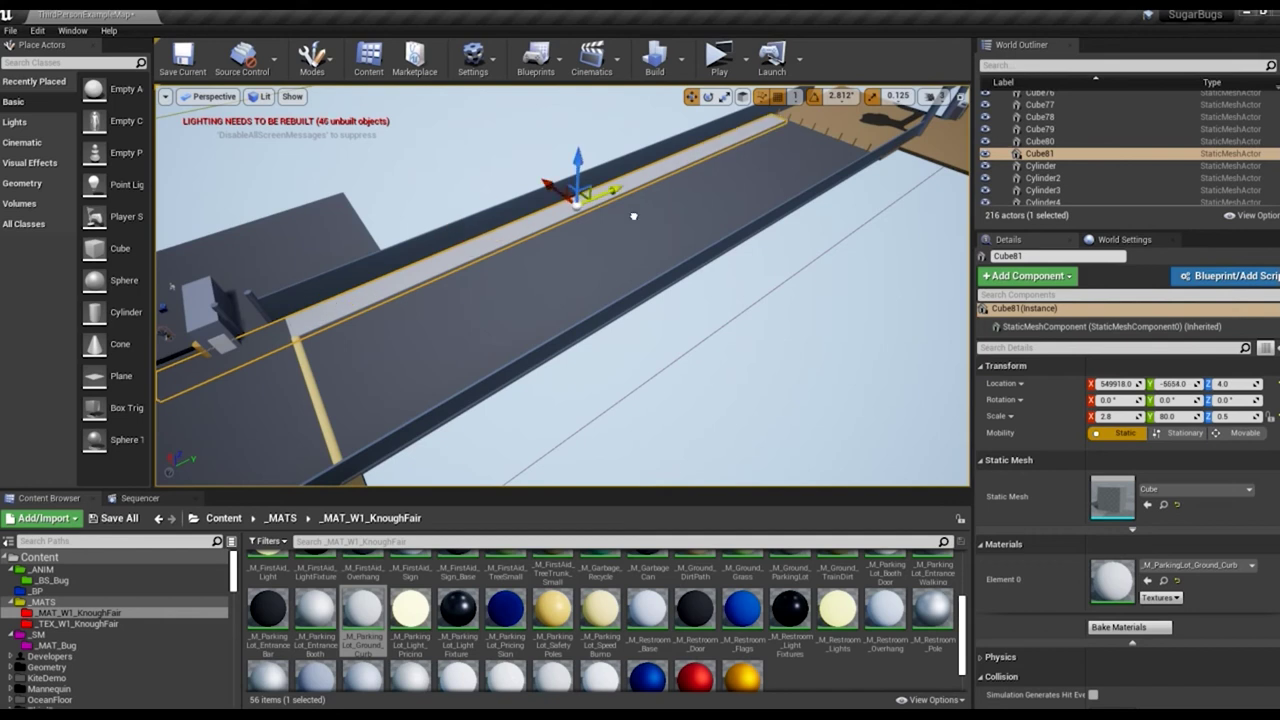
right_drag(709, 200, 709, 200)
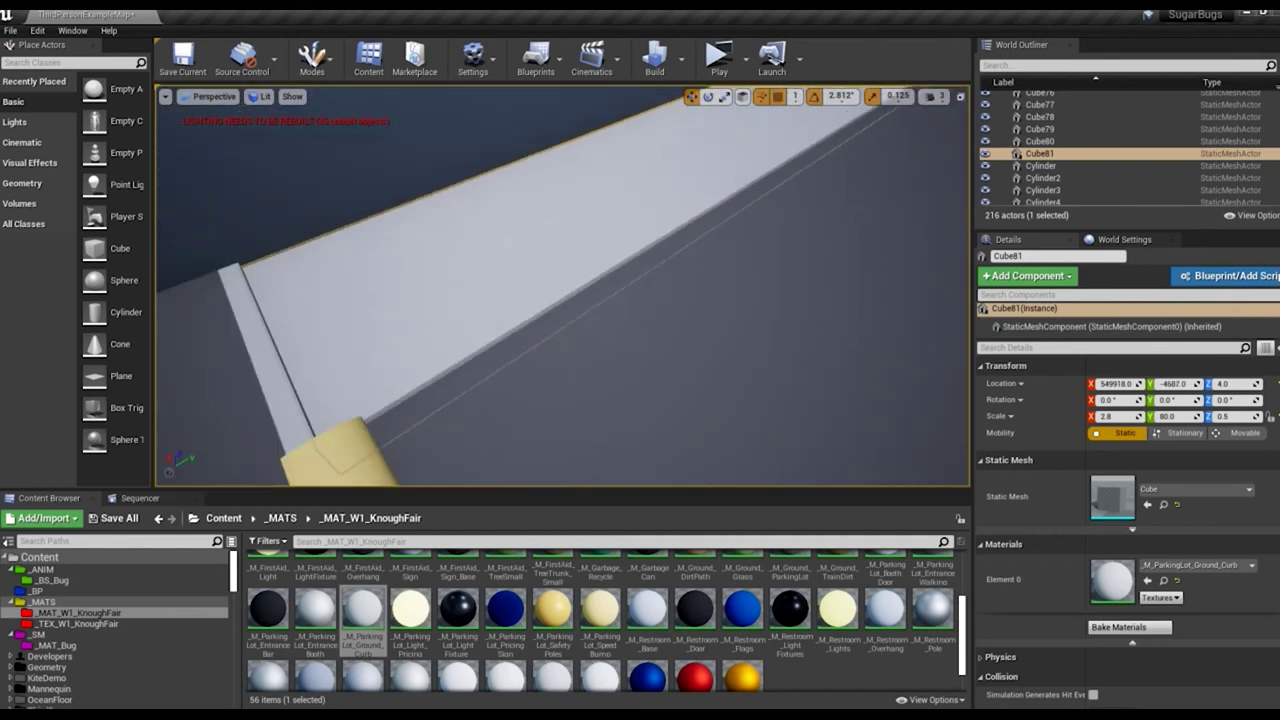
right_drag(709, 200, 709, 200)
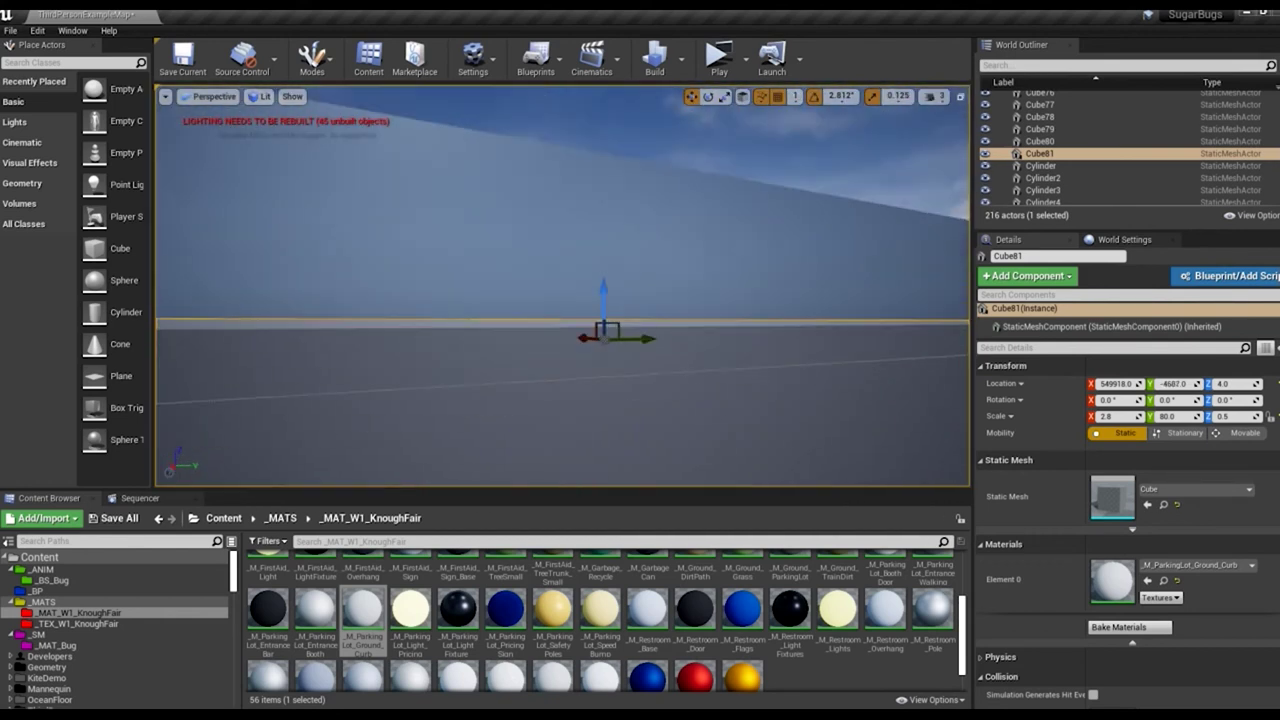
key(Return)
Step: Fly the view along the wall and road past the posts to the sidewalk slab
right_drag(460, 312, 460, 312)
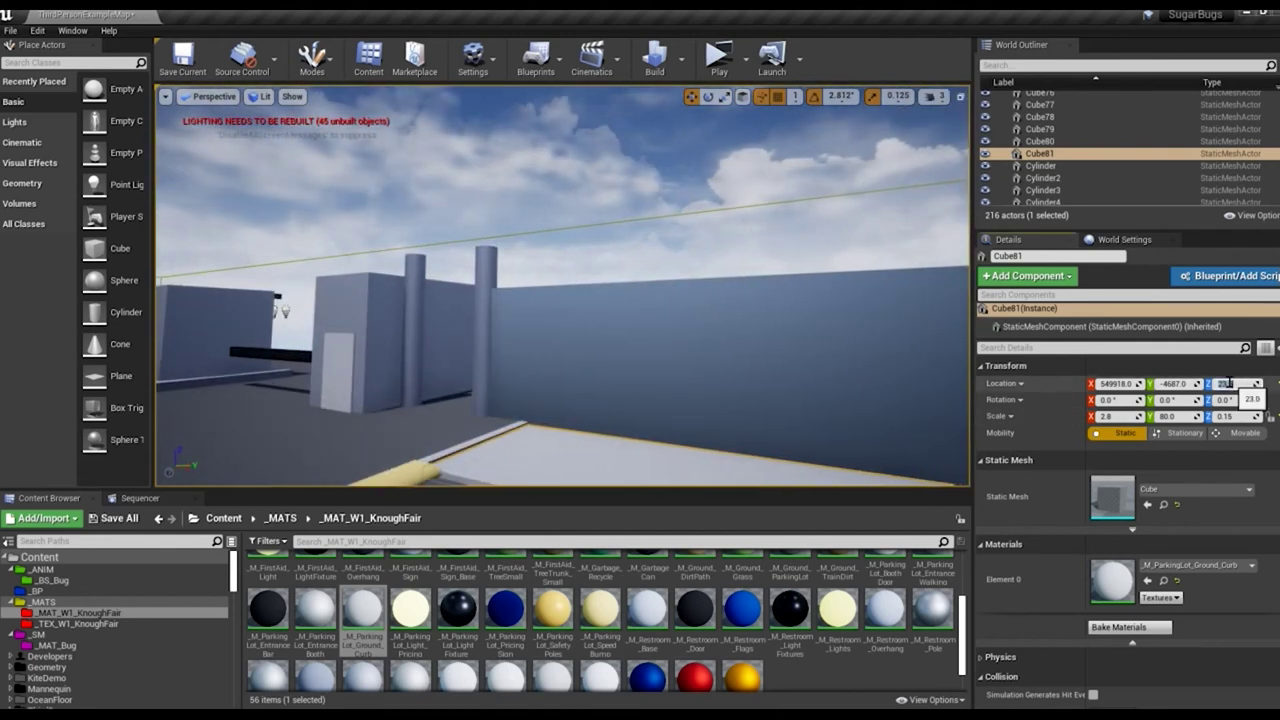
right_drag(676, 382, 609, 383)
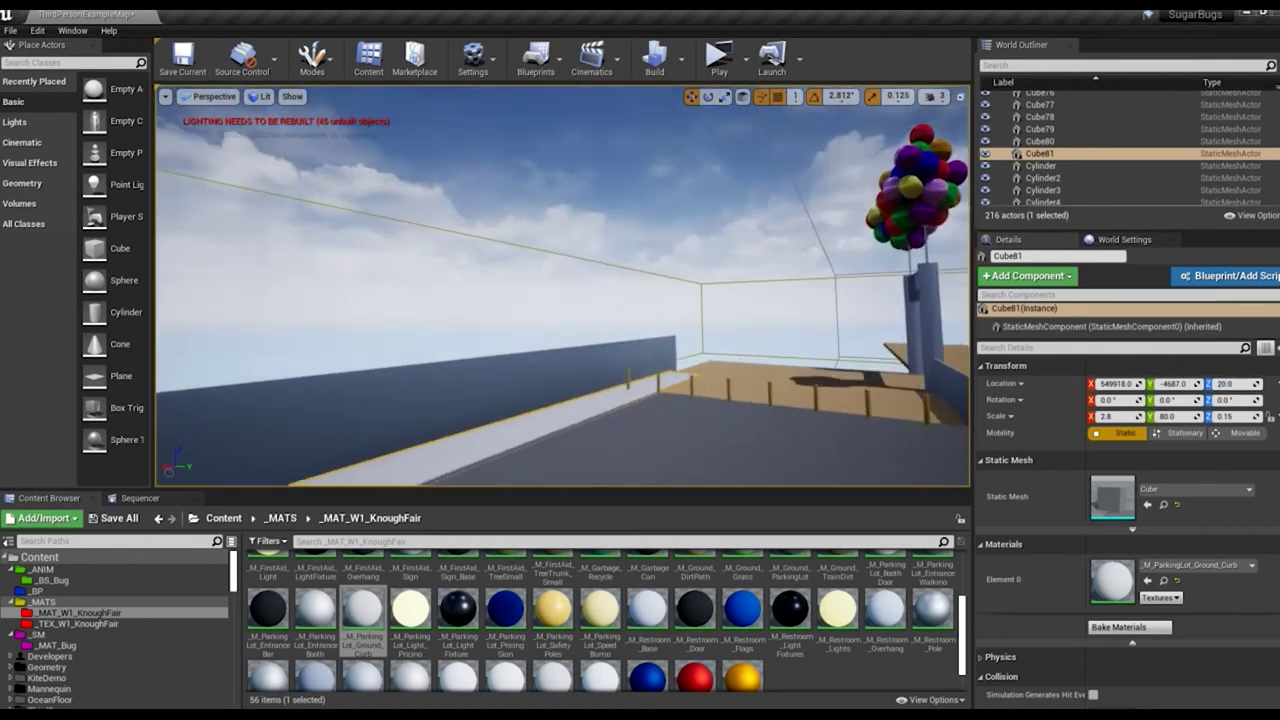
right_drag(318, 397, 318, 397)
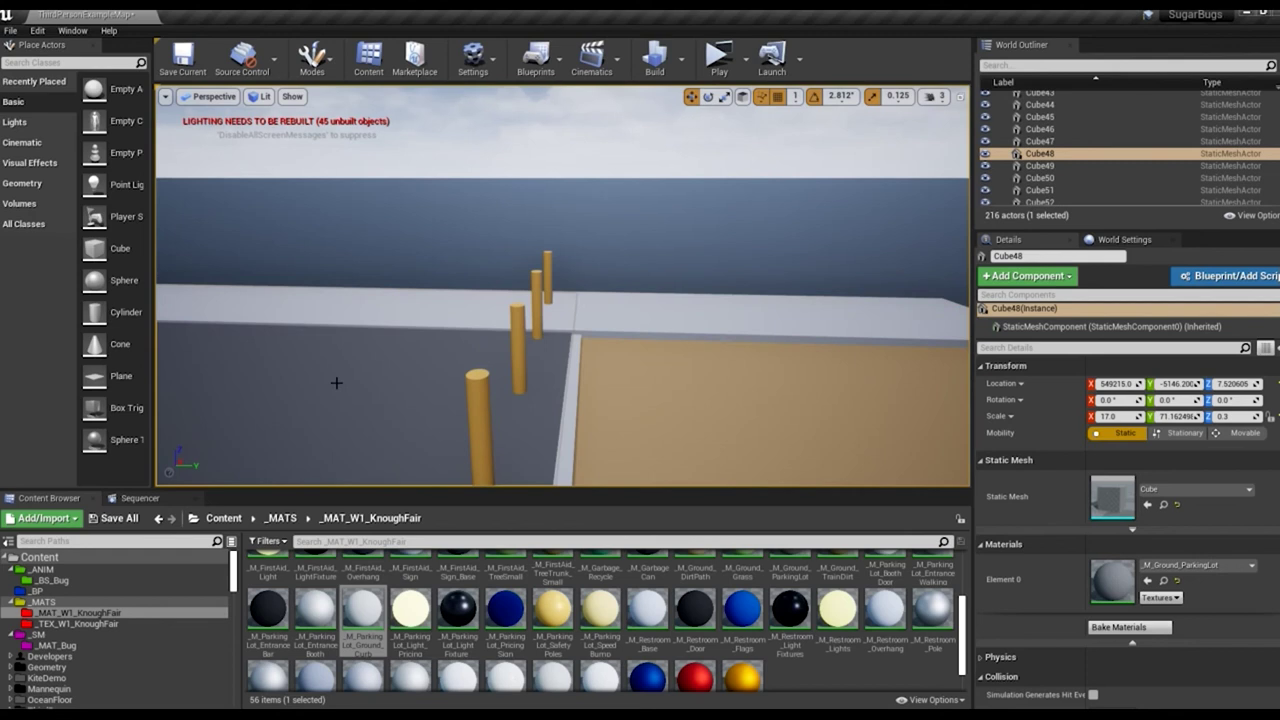
right_drag(560, 300, 560, 300)
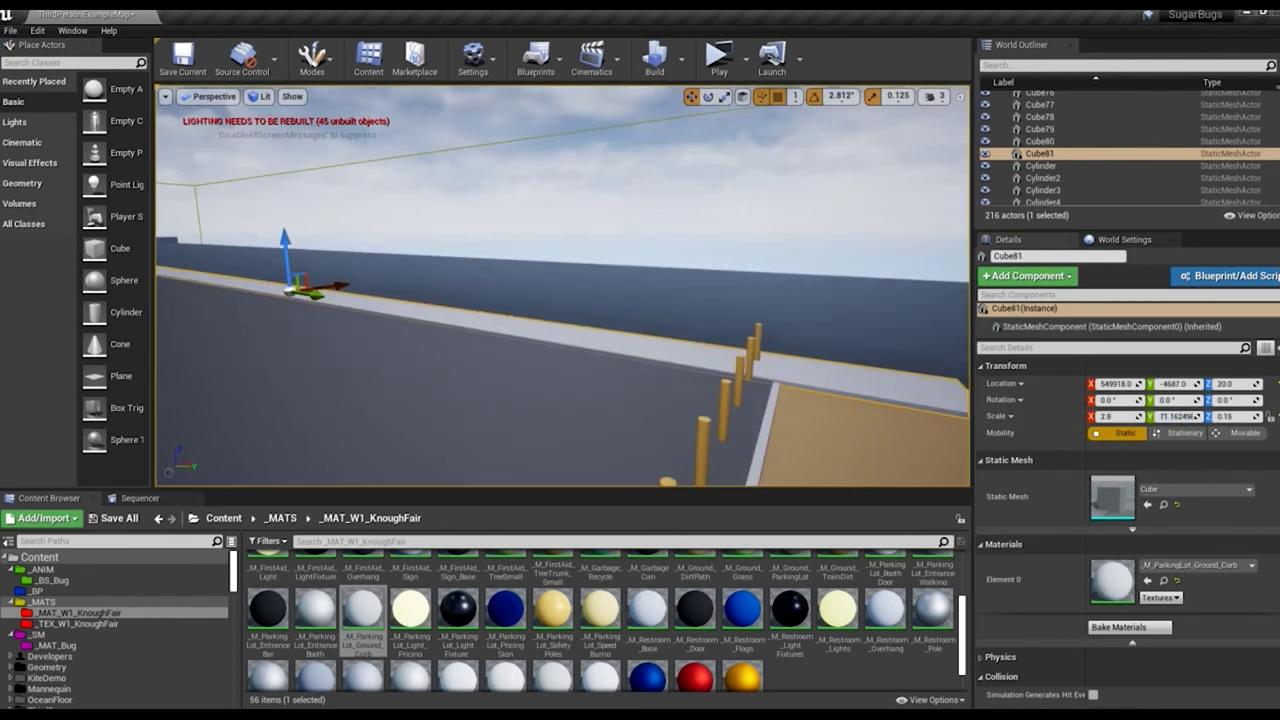
right_drag(388, 362, 343, 386)
click(343, 386)
Step: Thin the sidewalk slab beside the curb strip to a scale of 0.21
click(331, 316)
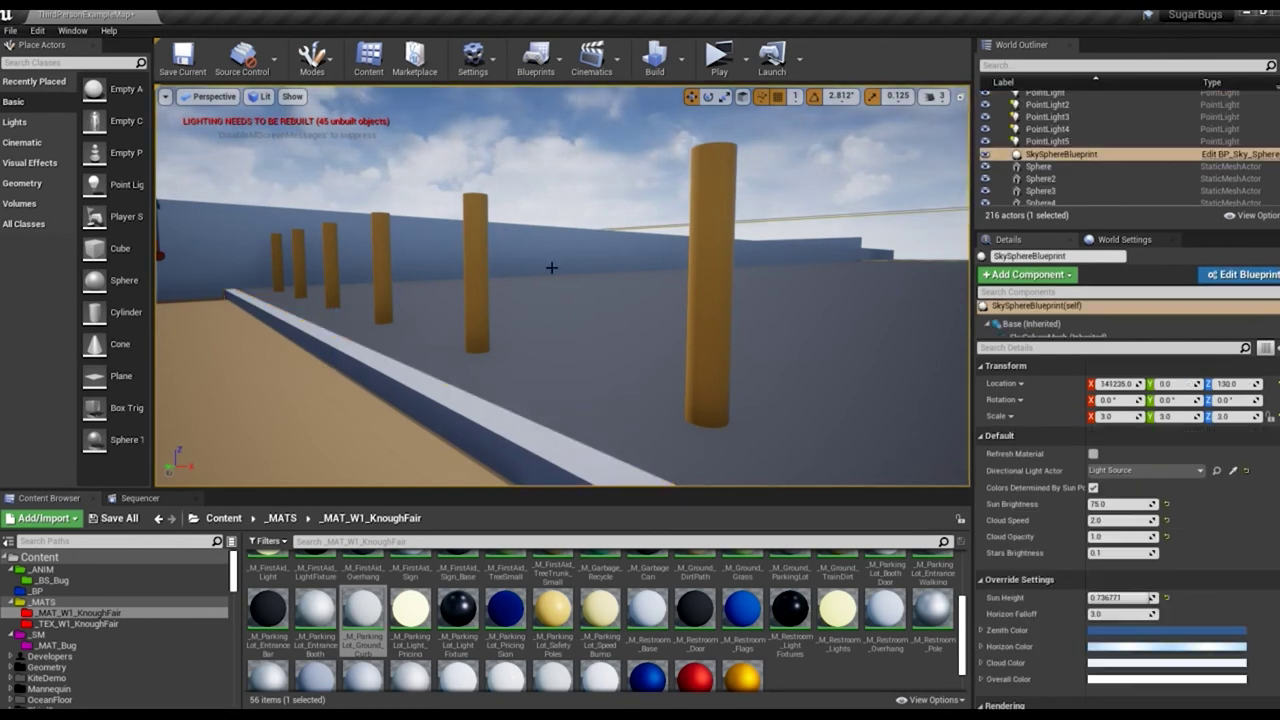
right_drag(331, 316, 331, 316)
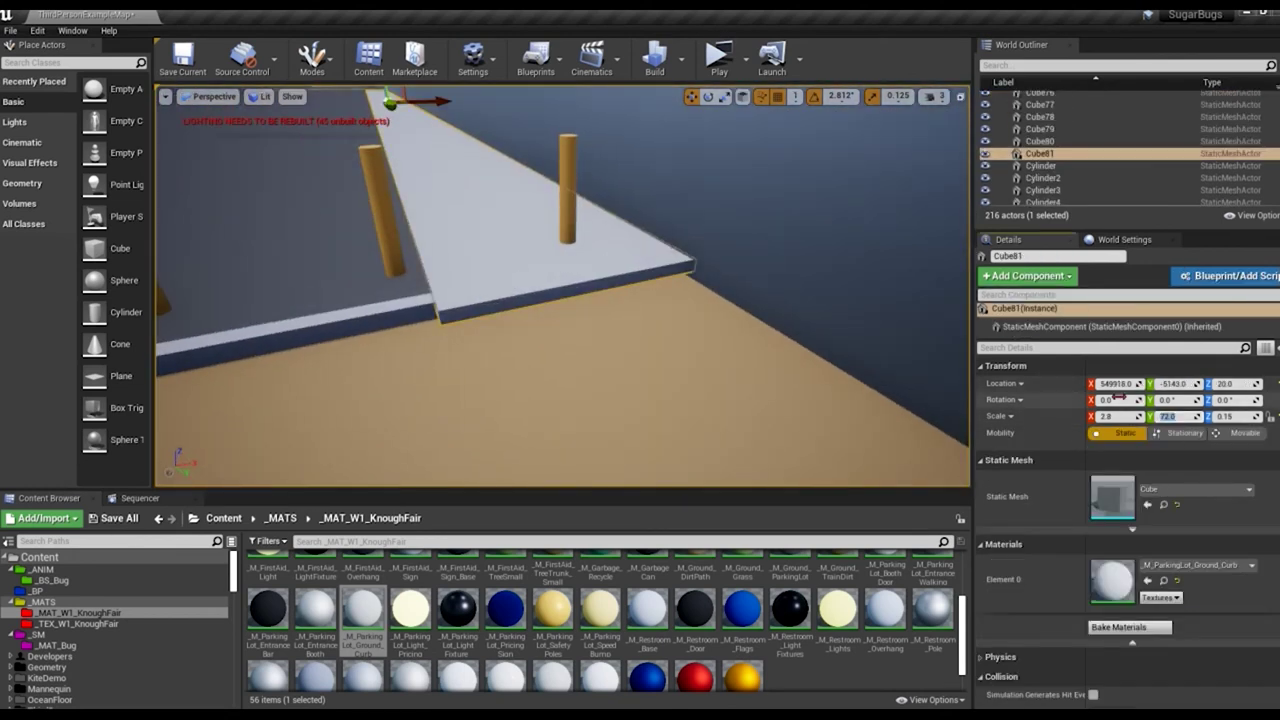
right_drag(380, 145, 380, 145)
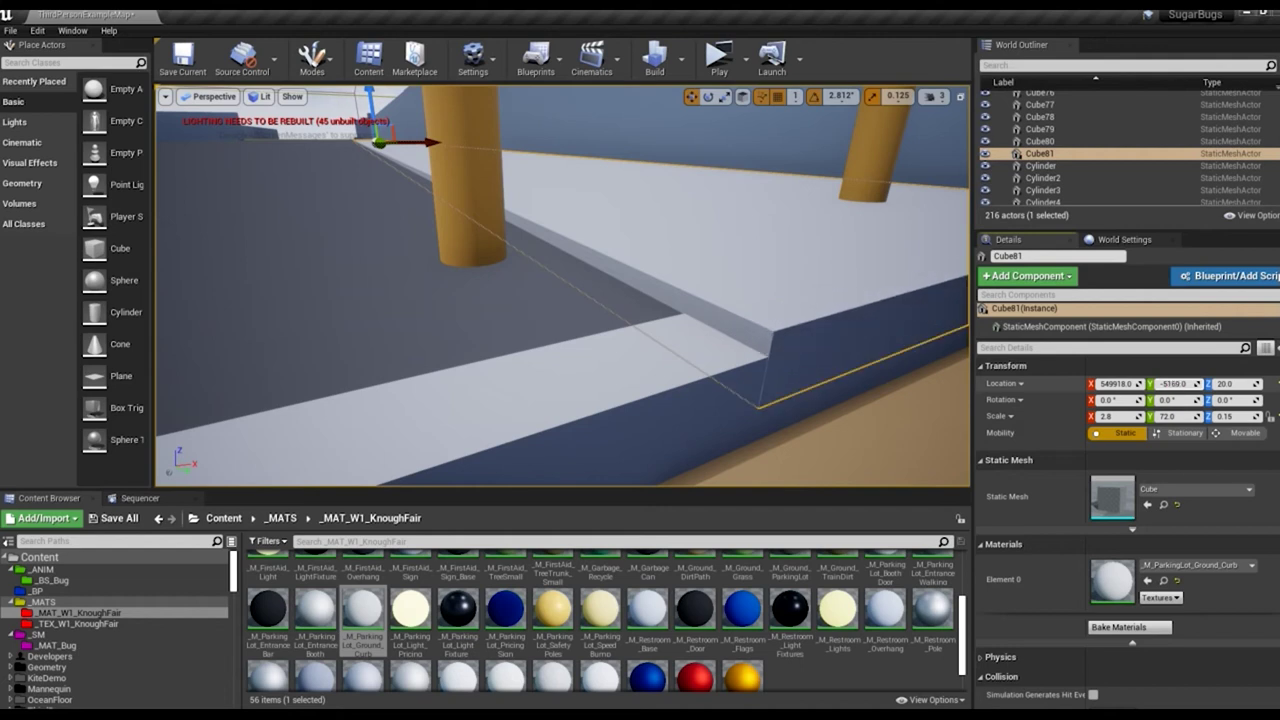
right_drag(614, 423, 614, 423)
click(614, 423)
text(0.21)
key(Return)
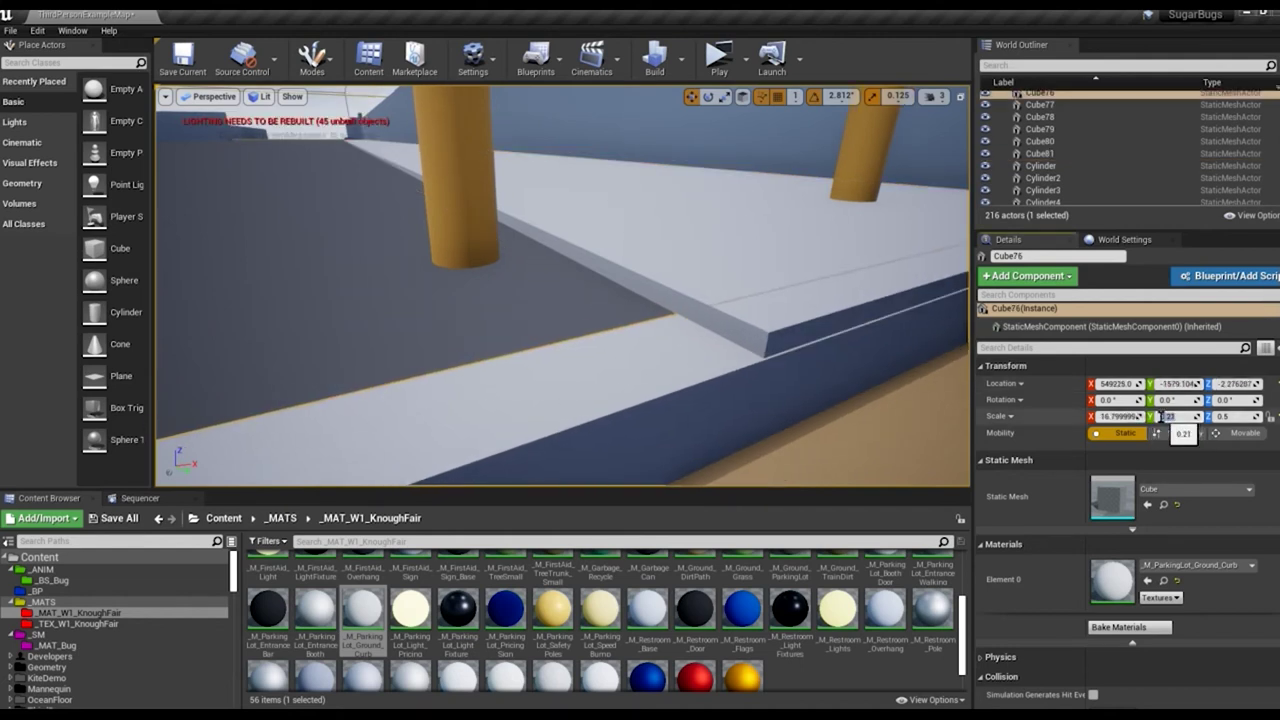
Step: Flatten the speed bump to 1.33 × 55.0 × 0.3 at Z 28, then select the large floor slab
click(400, 320)
right_drag(400, 320, 400, 320)
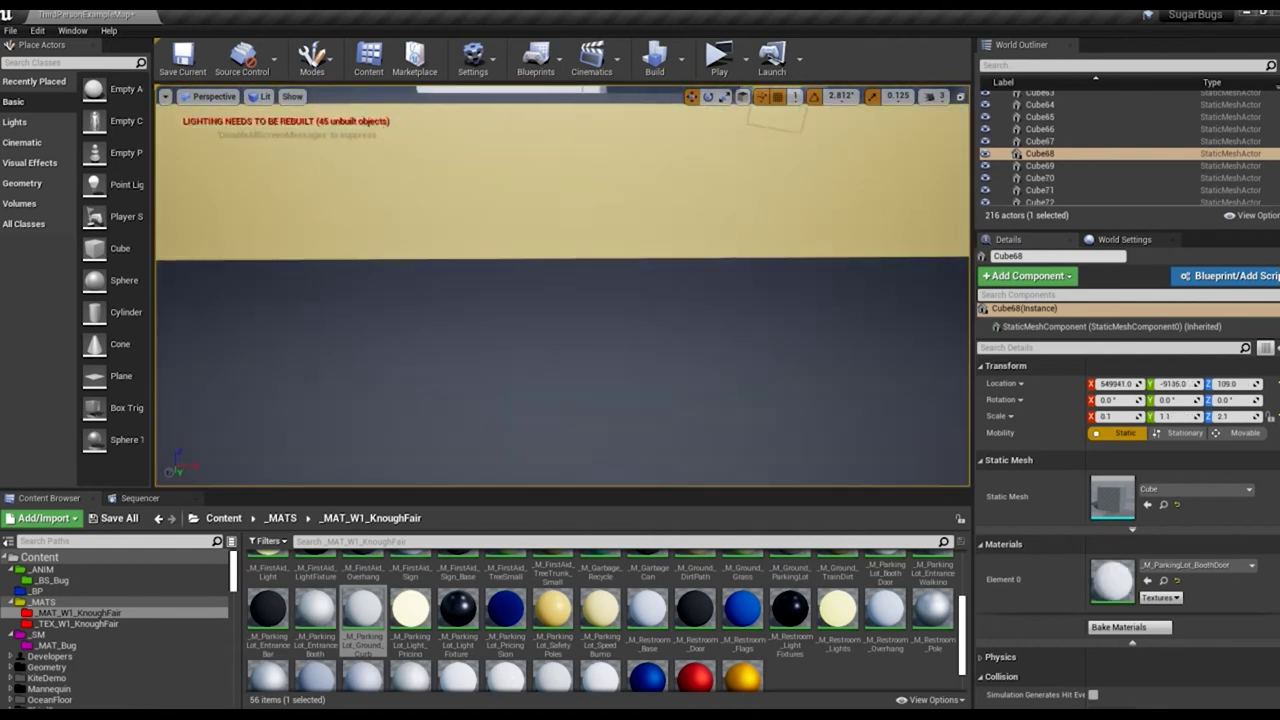
click(674, 306)
key(Return)
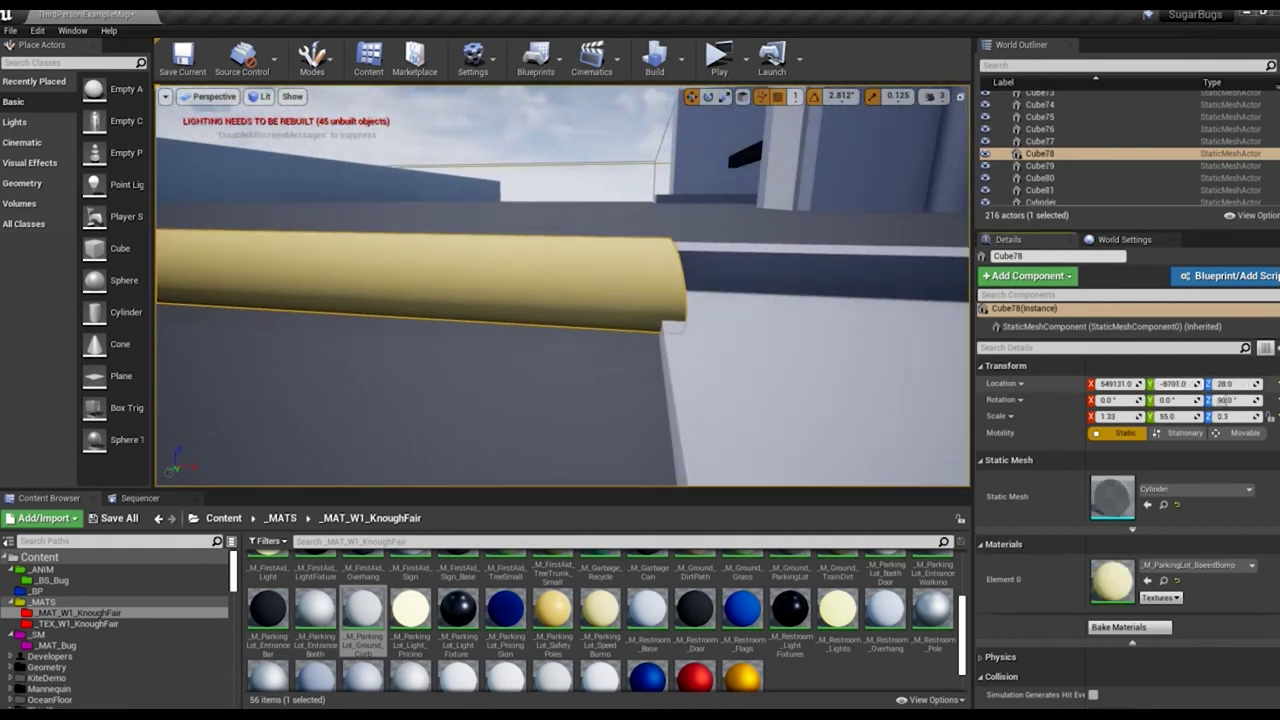
right_drag(815, 391, 785, 378)
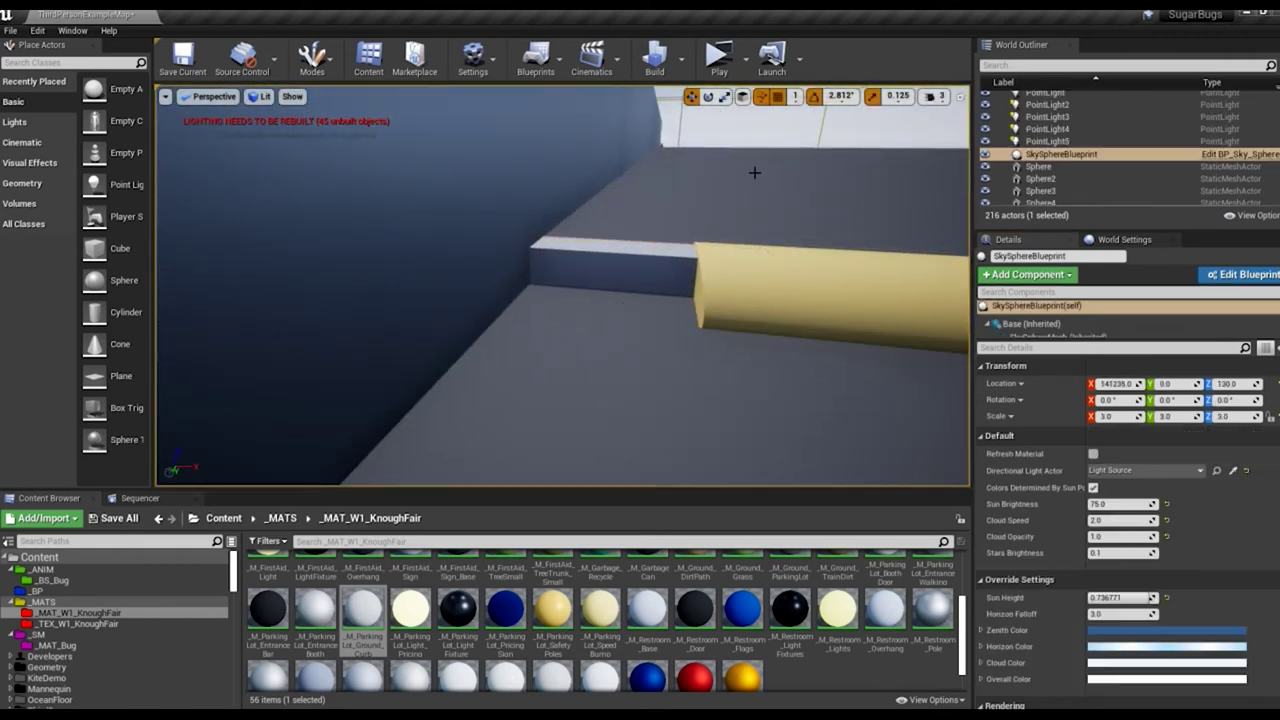
right_drag(890, 207, 890, 207)
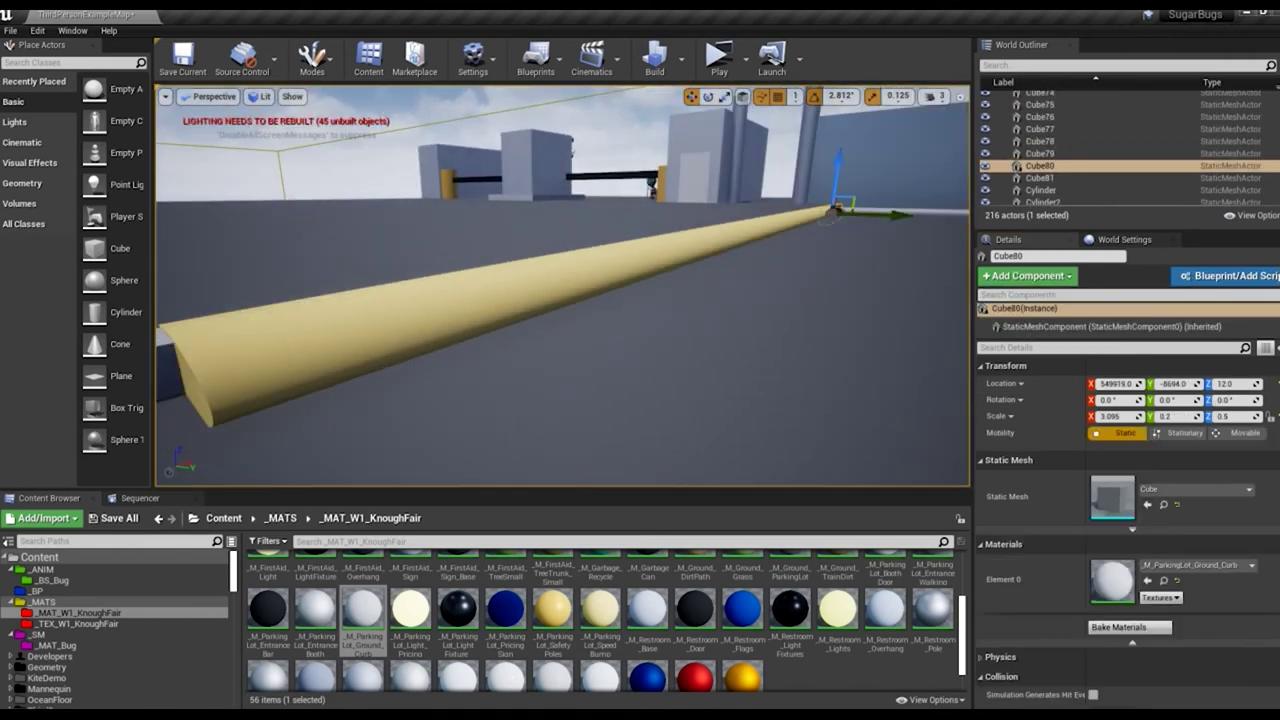
right_drag(774, 302, 774, 302)
right_drag(563, 286, 563, 286)
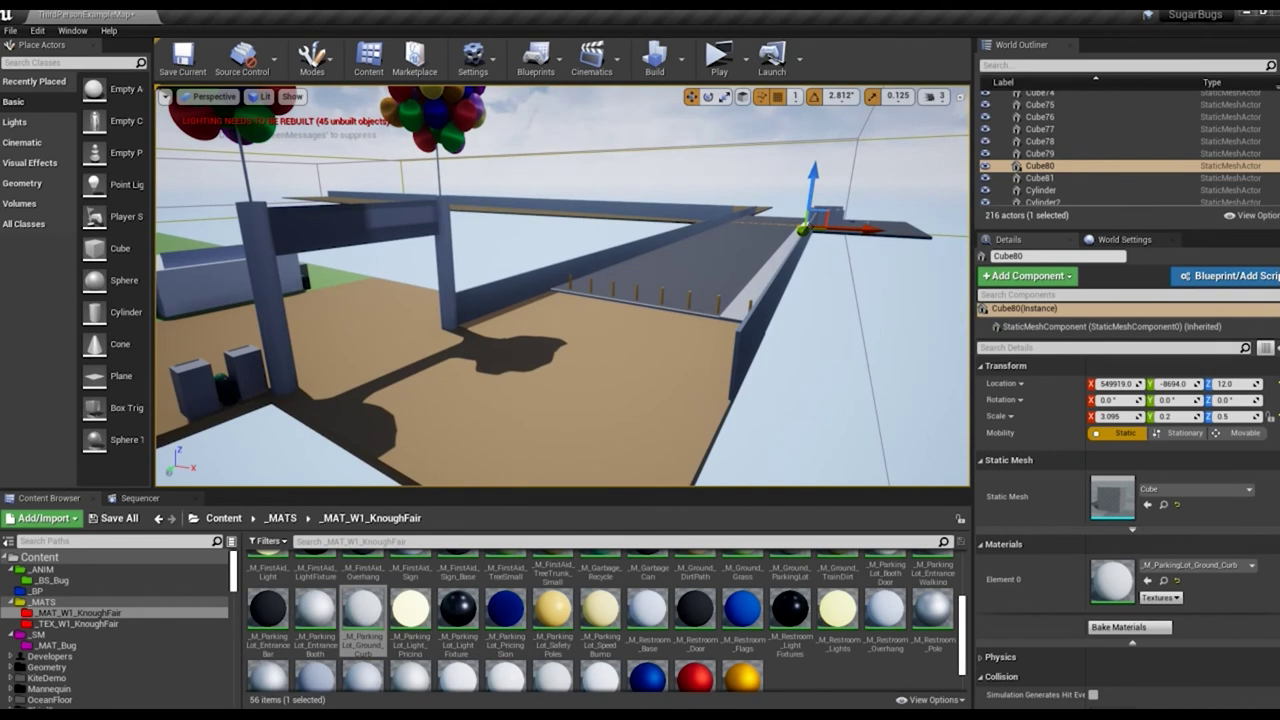
ctrl+click(620, 383)
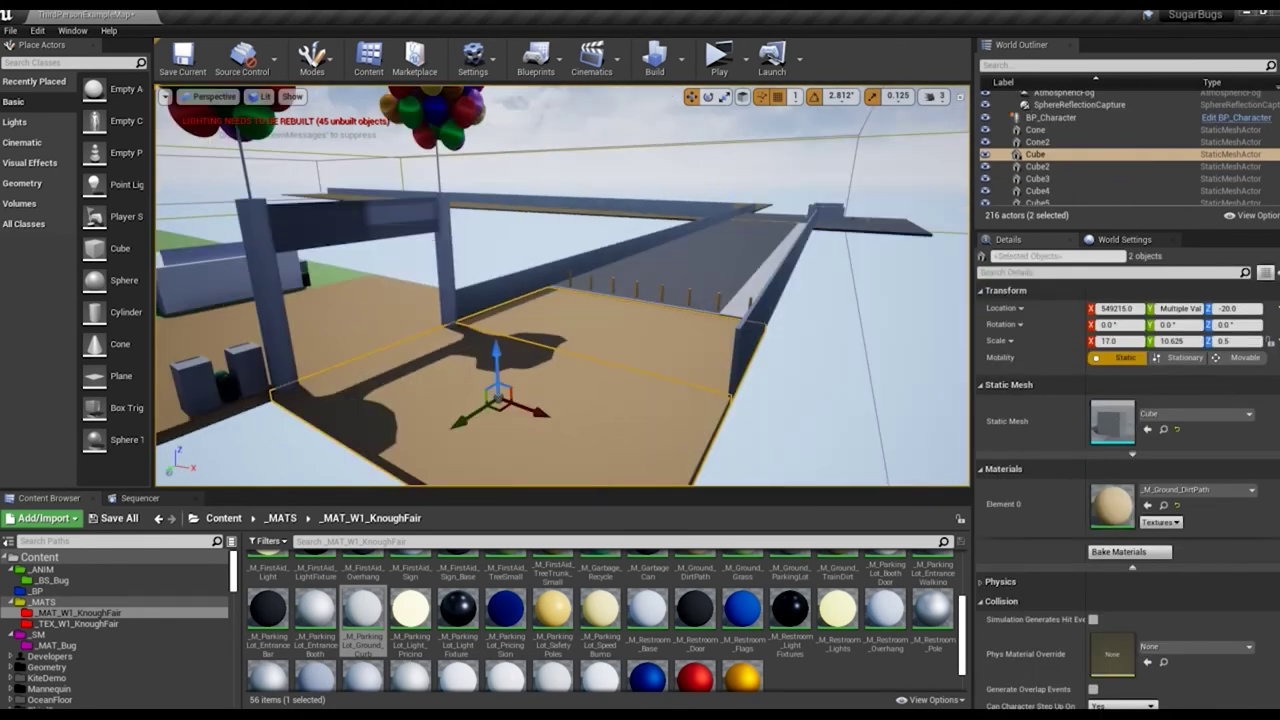
Step: Apply M_ParkingLot_Pavement to both former dirt floor slabs
scroll(800, 600, up, 1)
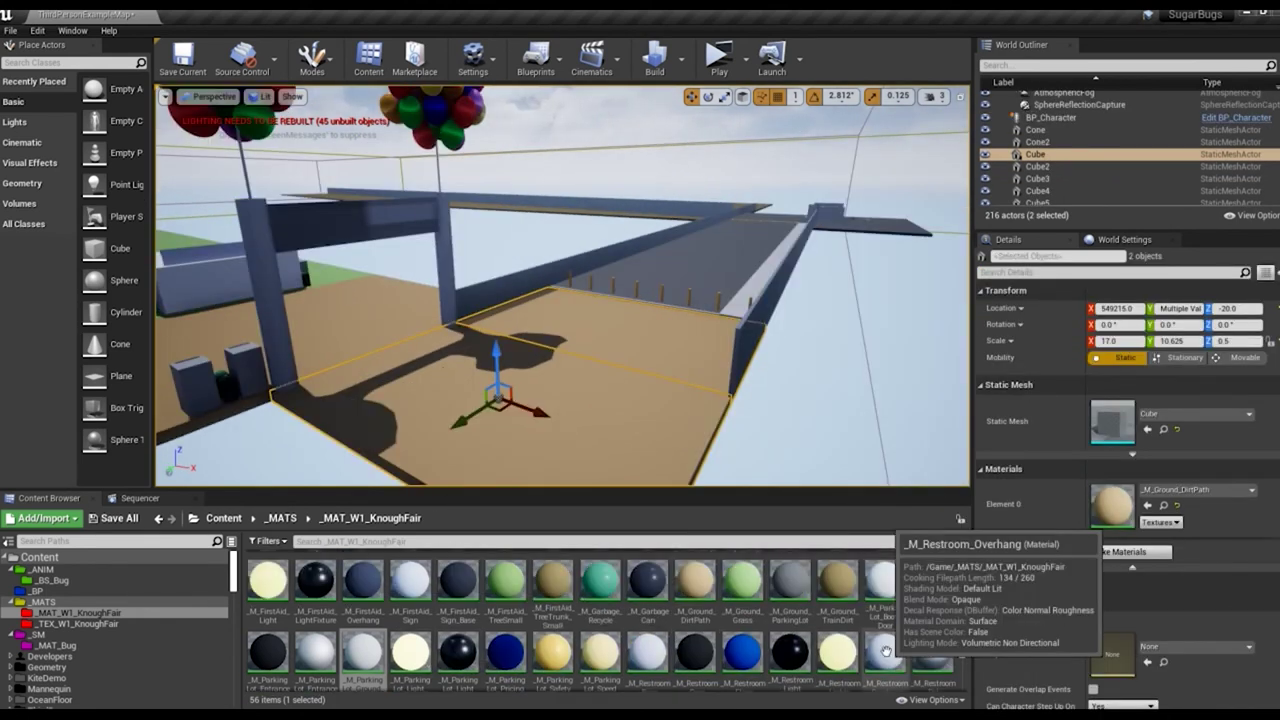
click(789, 588)
key(F2)
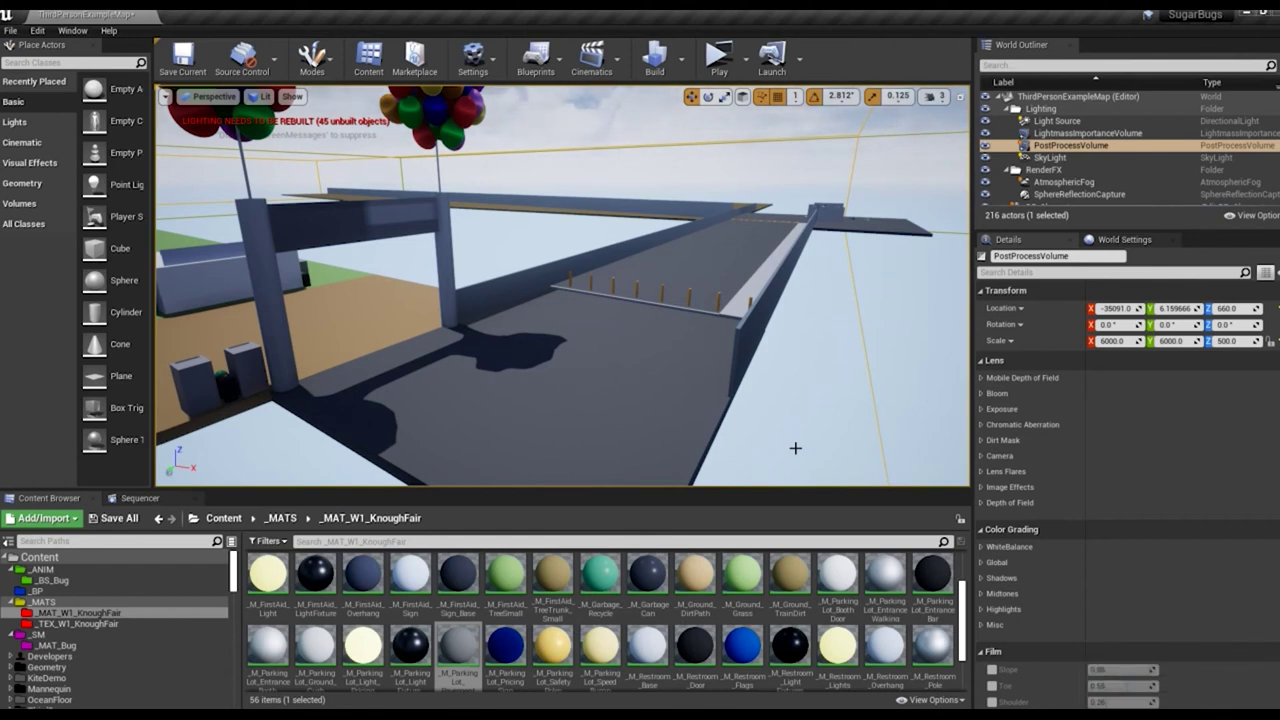
Step: Save the level and run a quick playtest
click(112, 518)
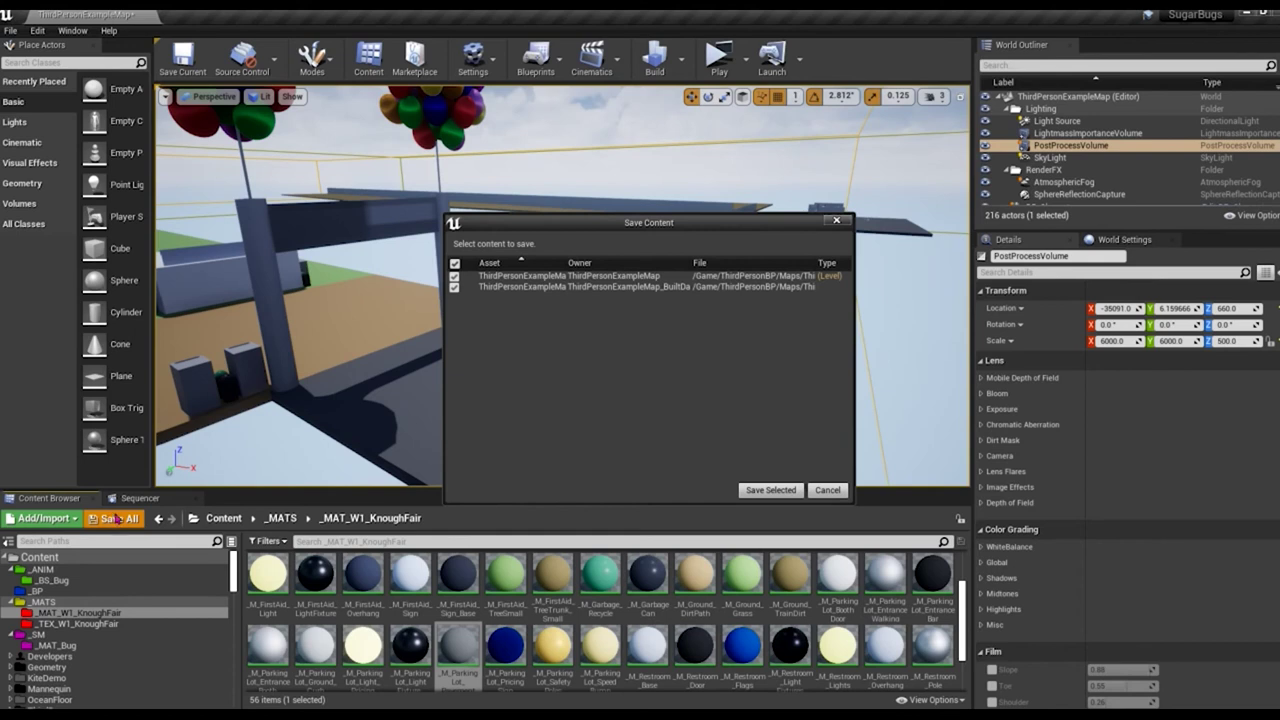
key(Return)
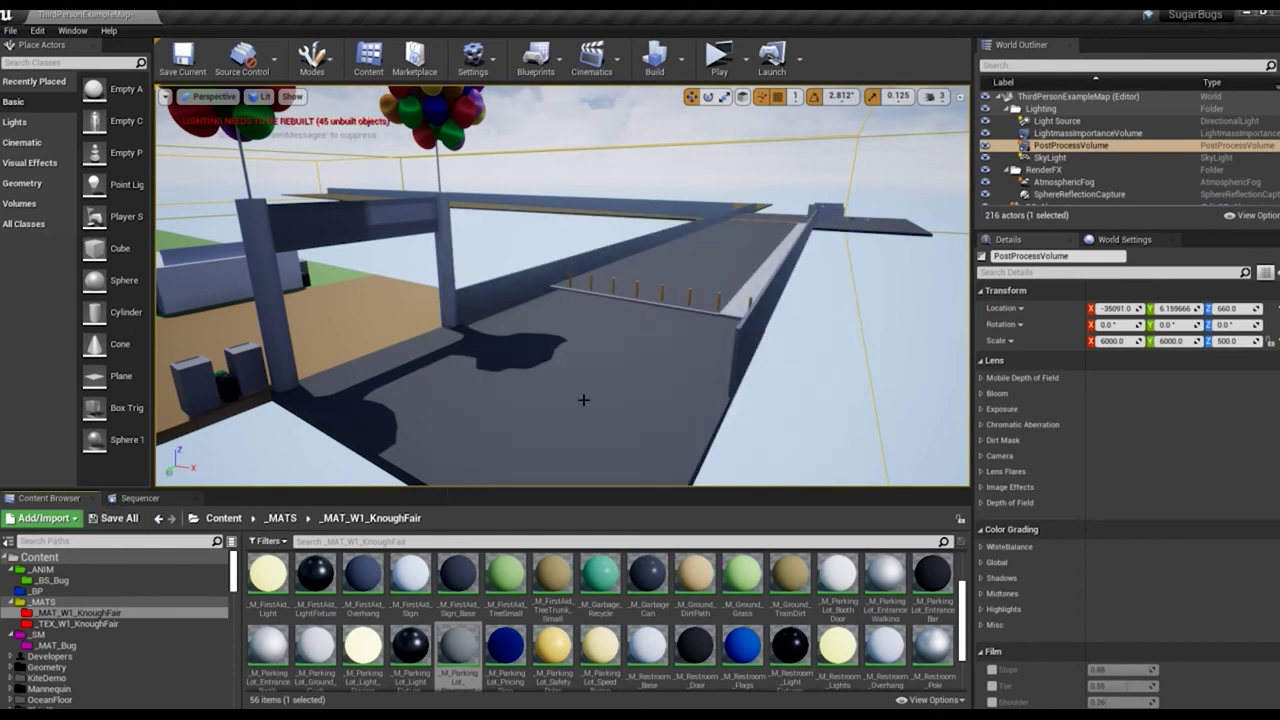
click(720, 60)
key(Escape)
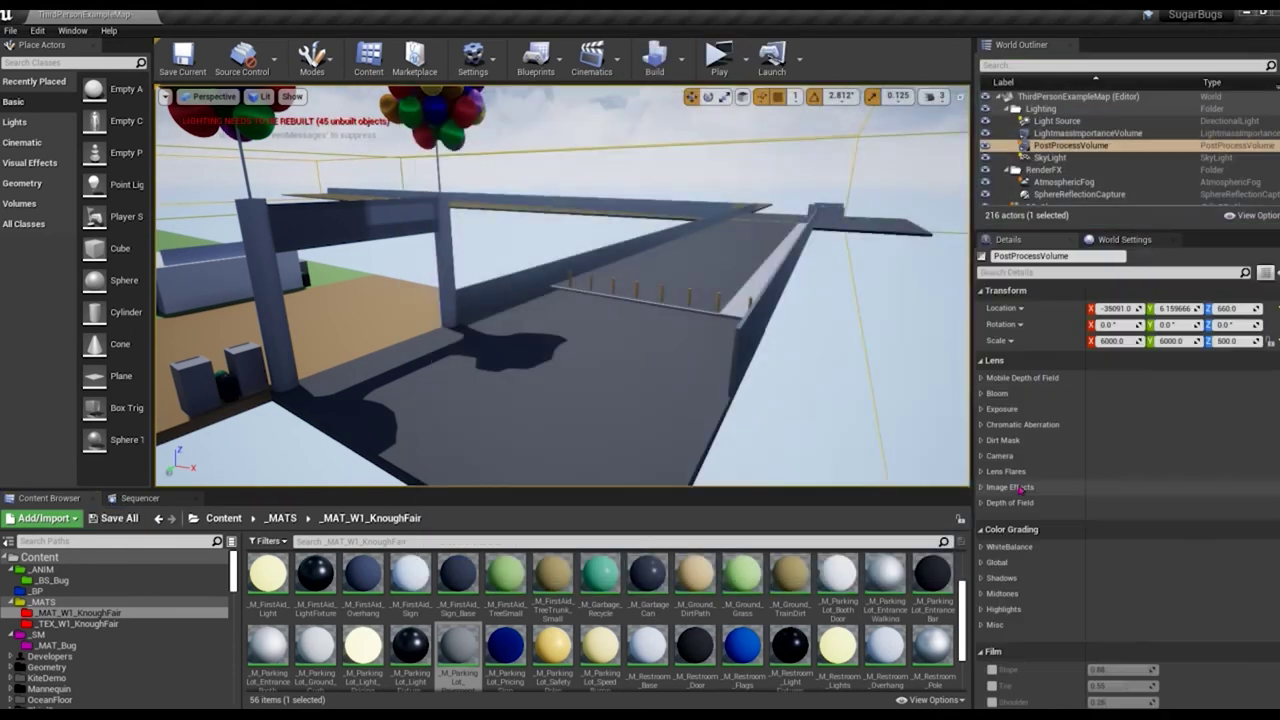
key(f)
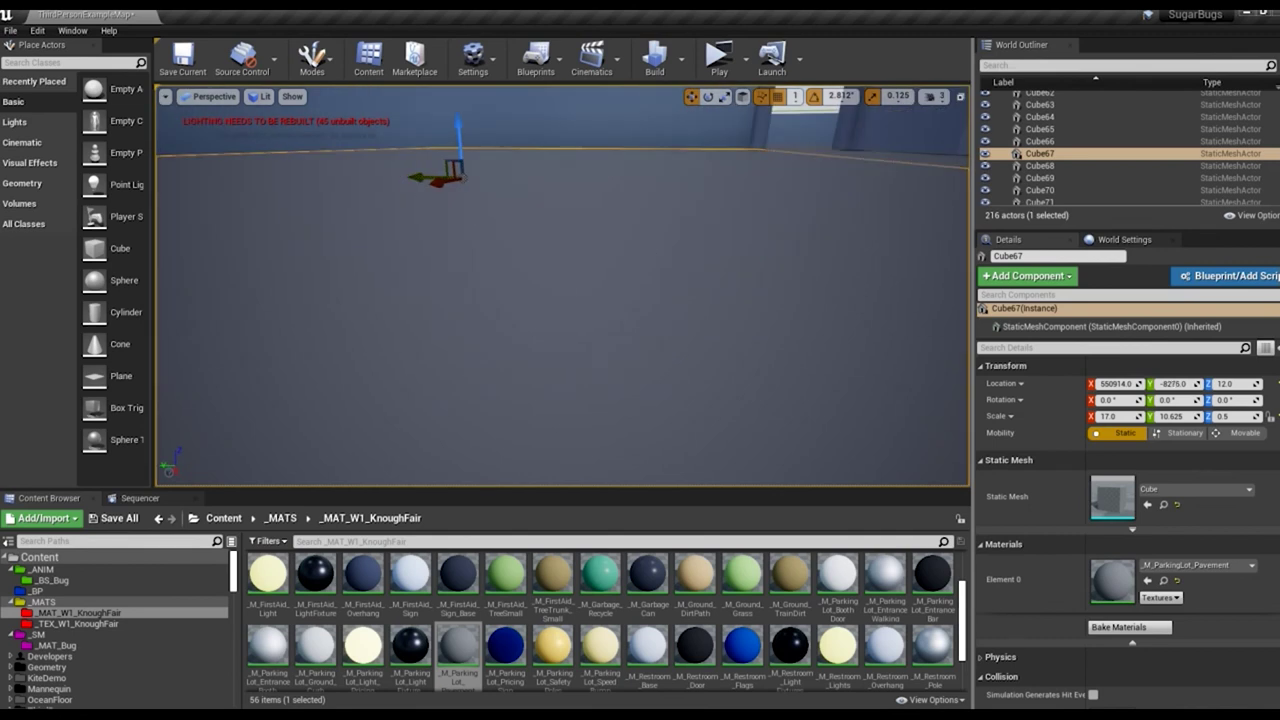
key(alt+p)
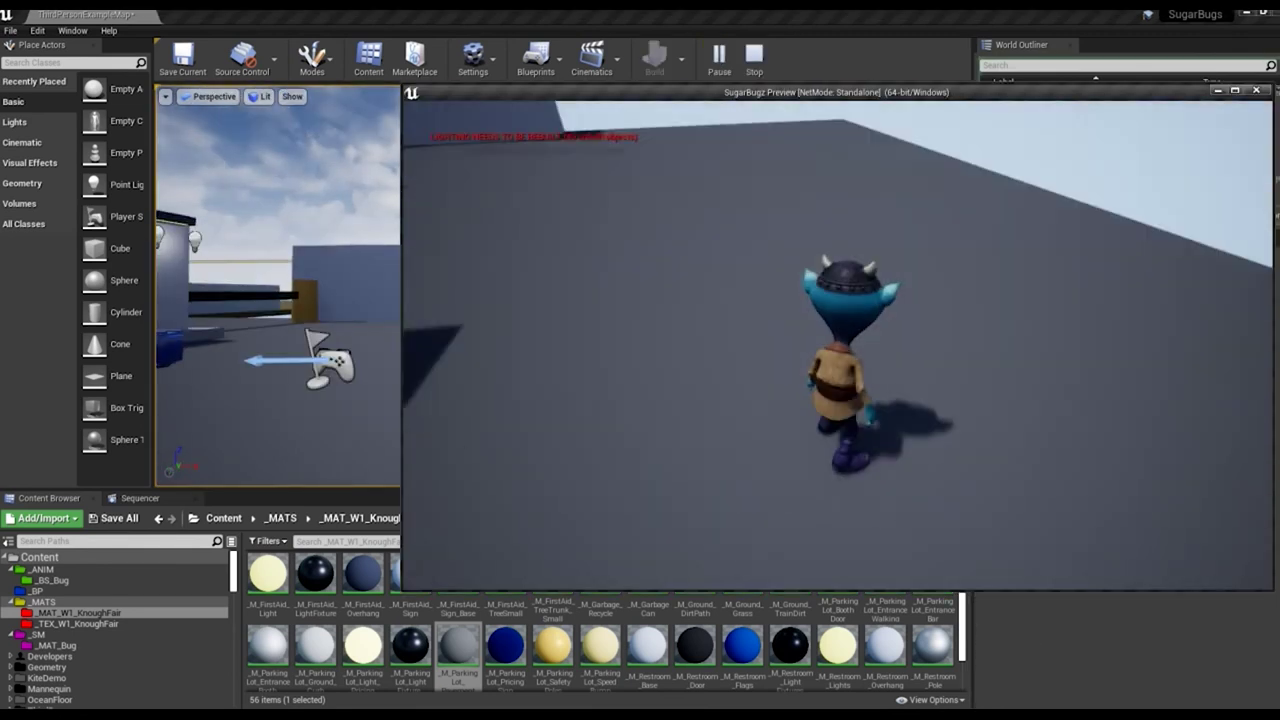
key(w)
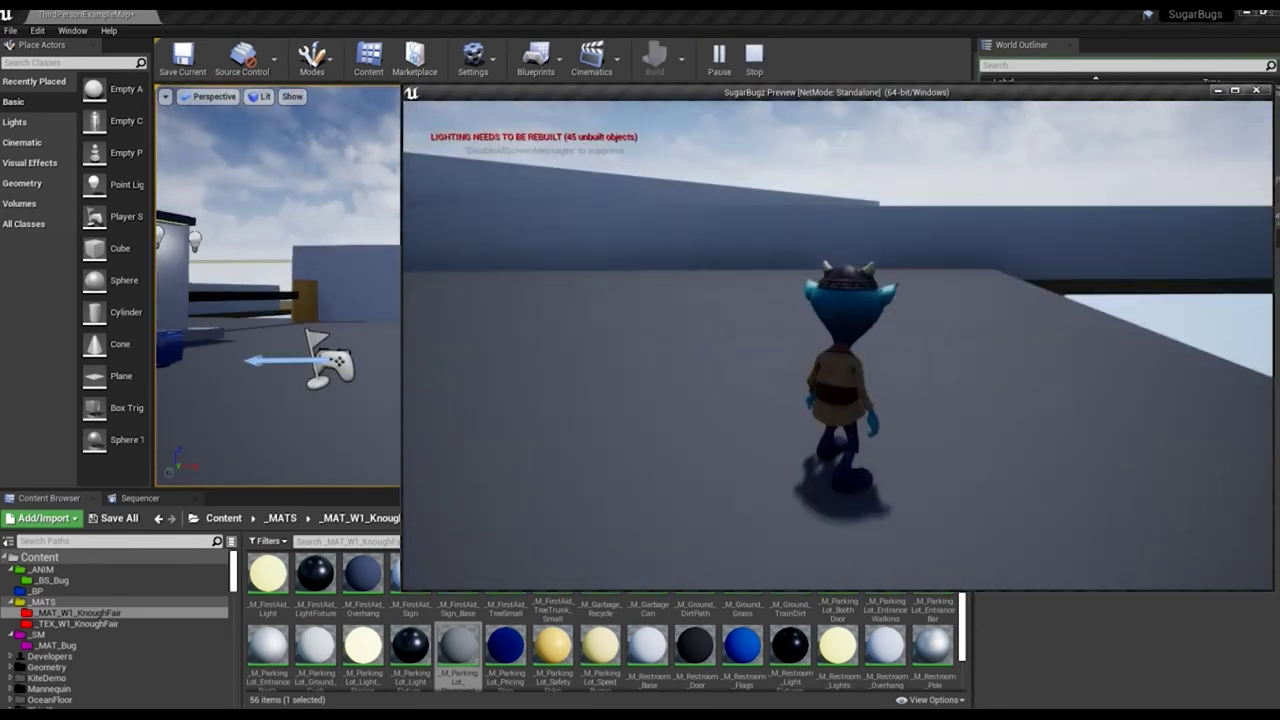
key(w)
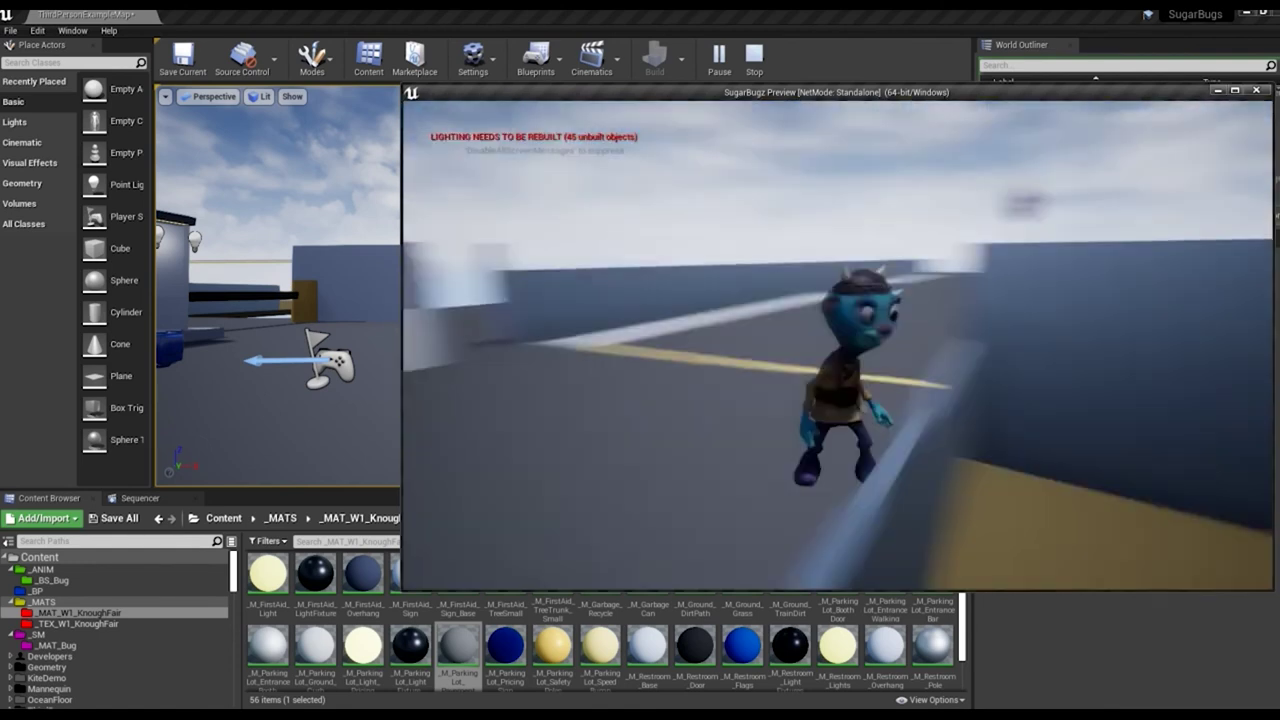
key(w)
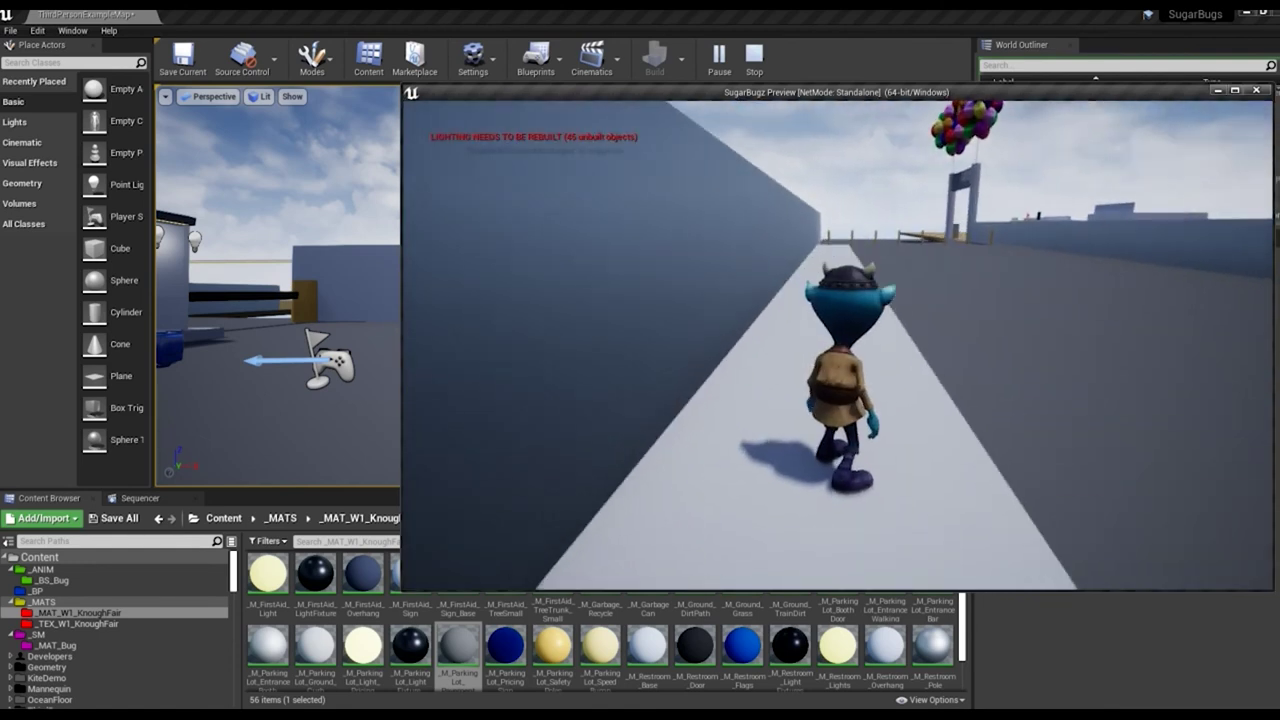
key(w)
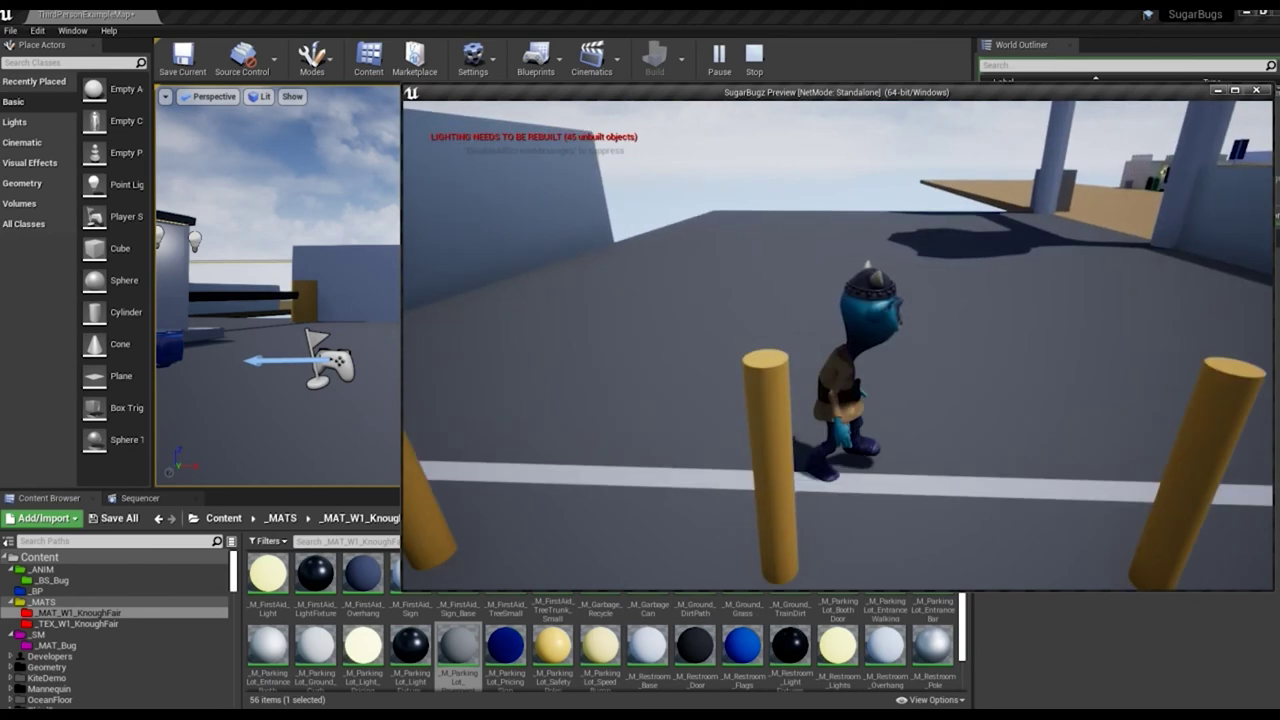
key(w)
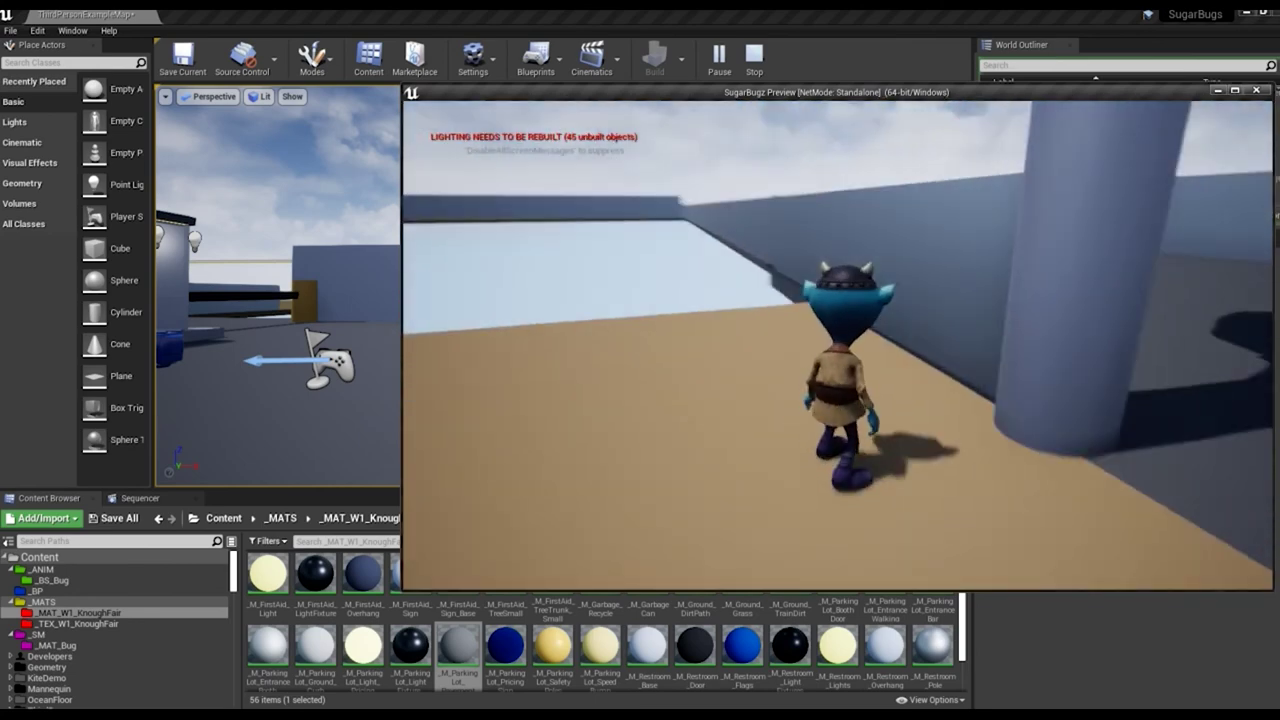
key(w)
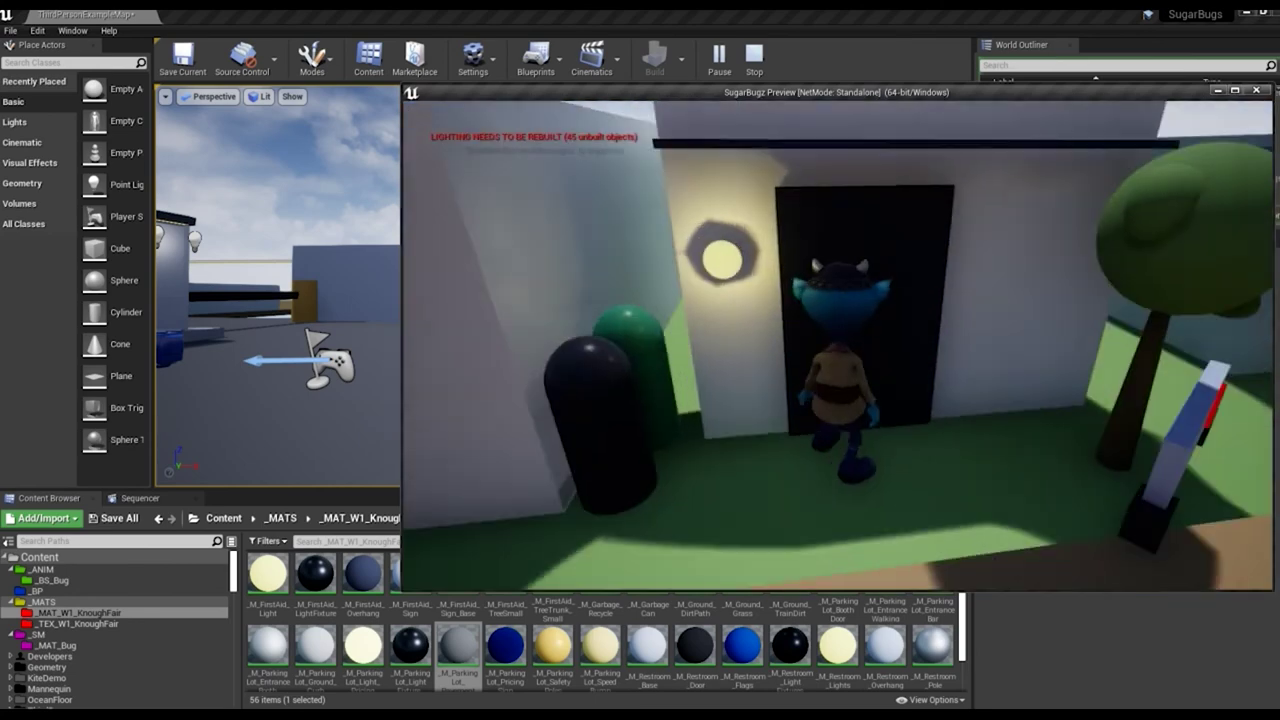
key(w)
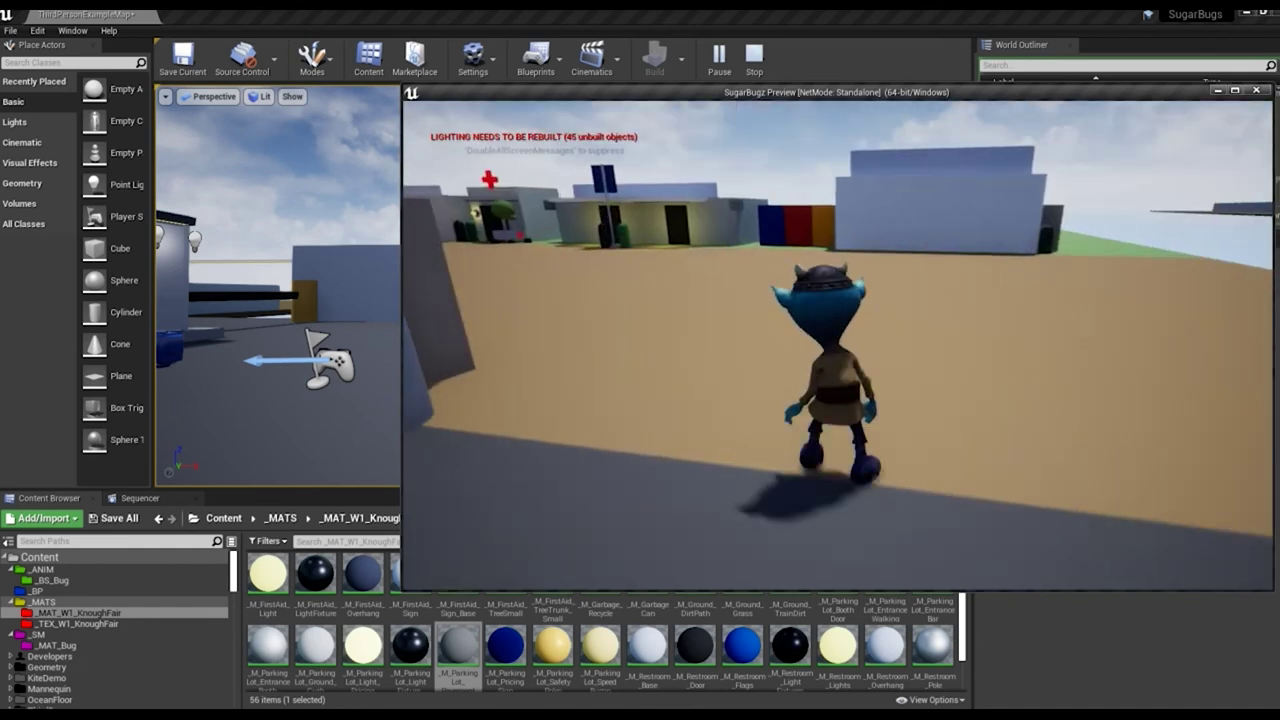
key(Escape)
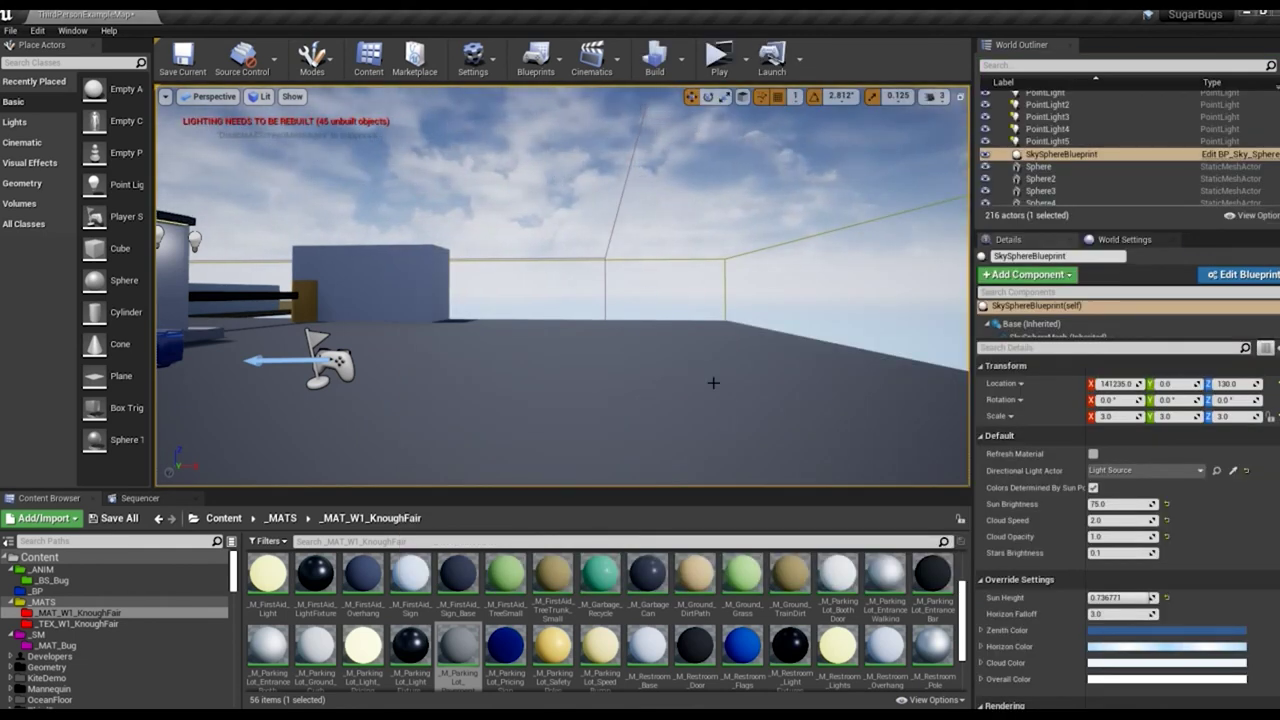
Step: Frame a pavement slab and switch to a zoomed-in top-down view of it
click(679, 221)
click(718, 178)
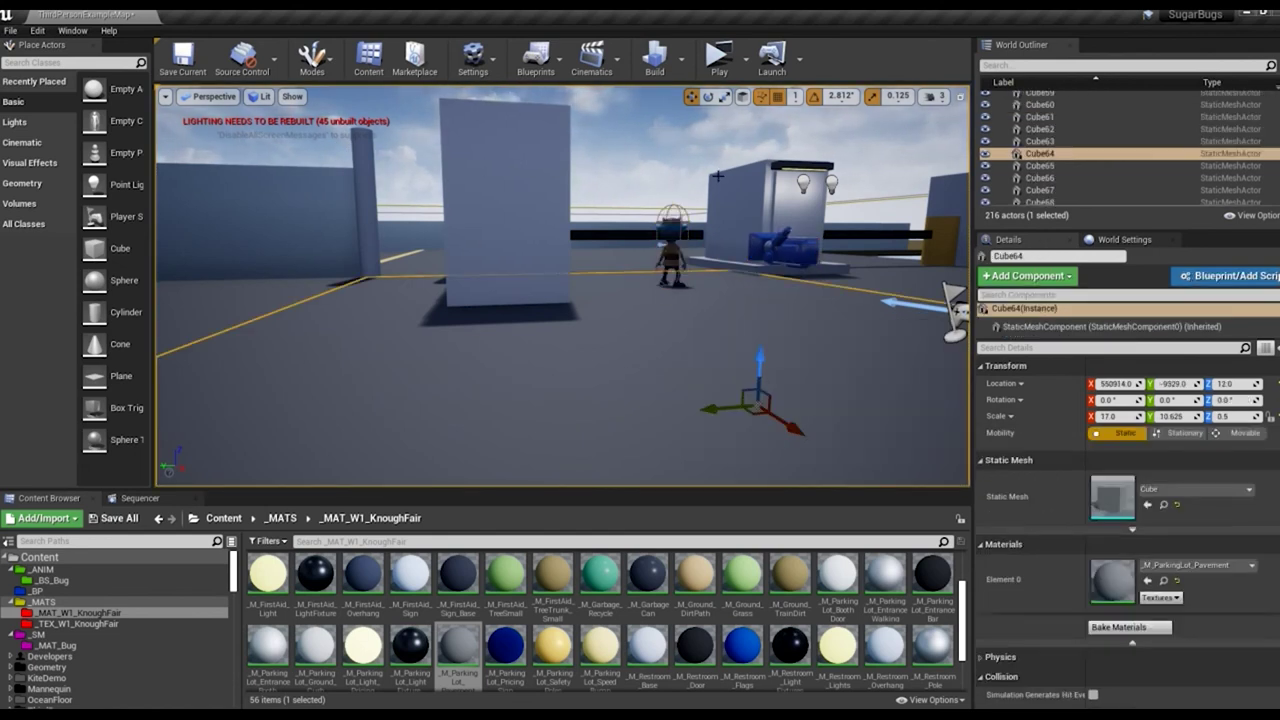
key(f)
right_drag(696, 315, 705, 300)
click(520, 200)
key(f)
key(alt+j)
right_drag(464, 369, 432, 263)
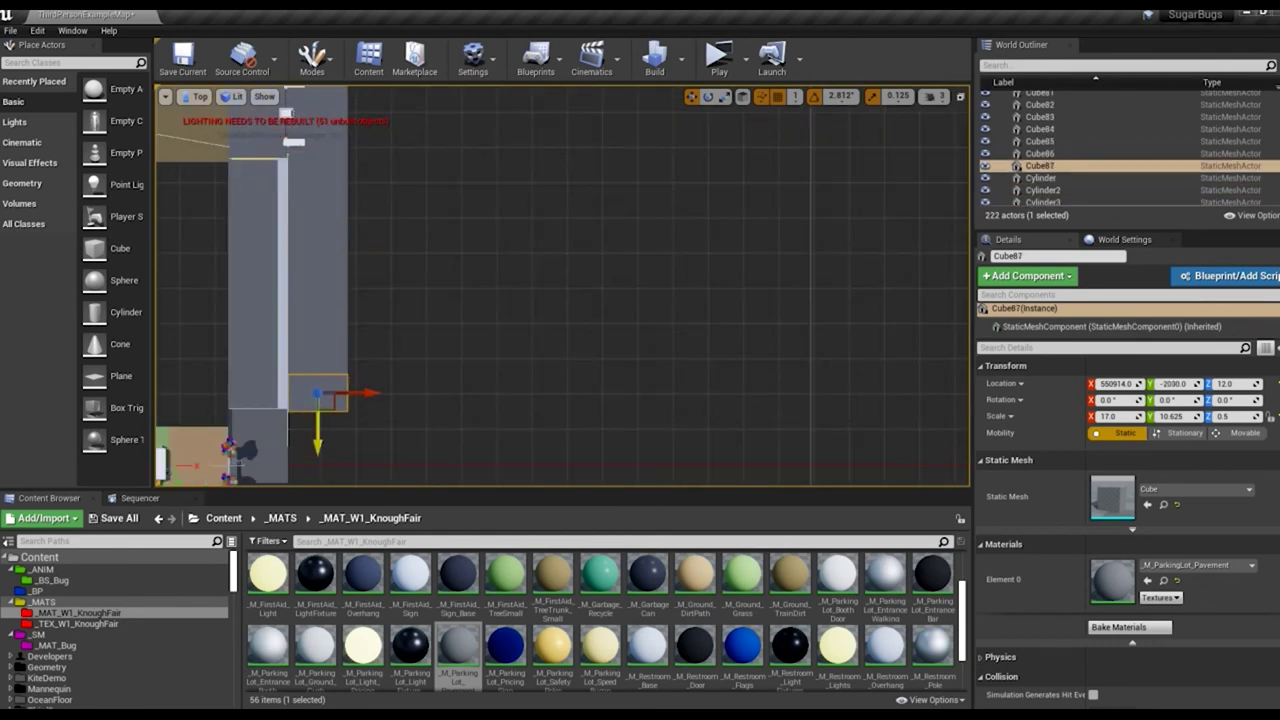
Step: Duplicate the pavement slab below the original and check neighbouring slabs Cube5, Cube90 and Cube89
alt+drag(317, 455, 317, 505)
right_drag(317, 505, 361, 290)
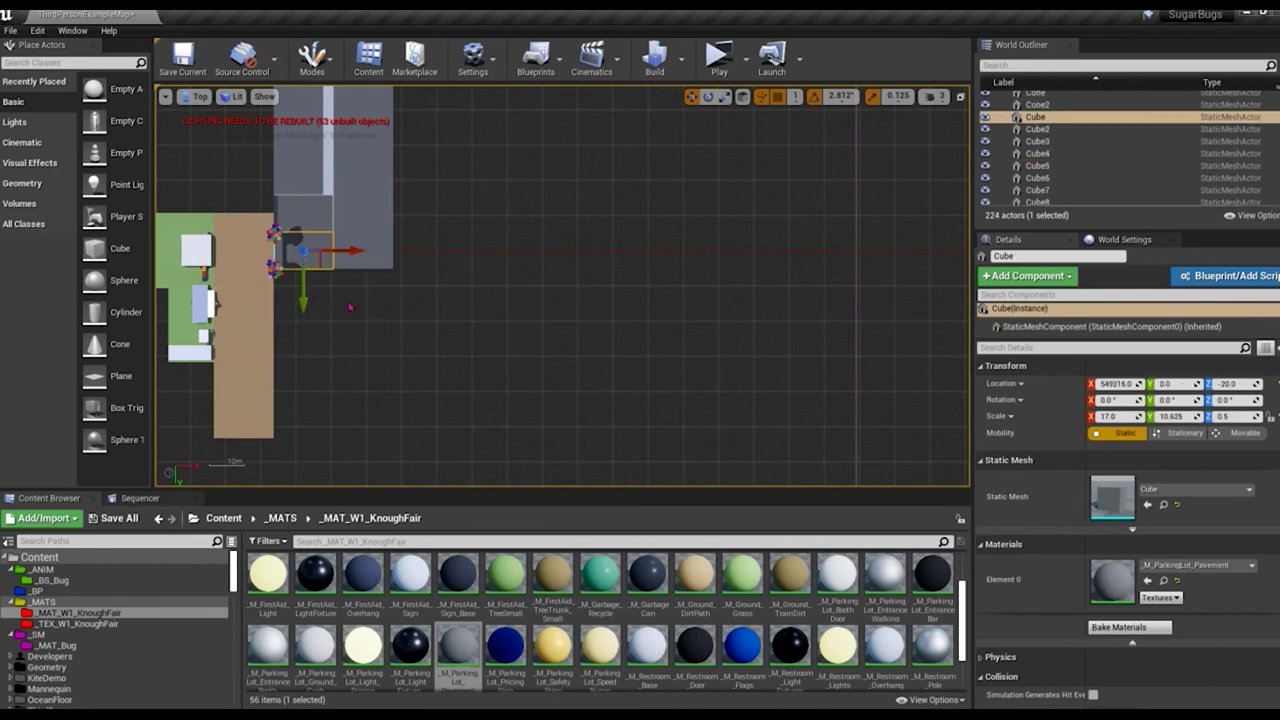
ctrl+click(370, 256)
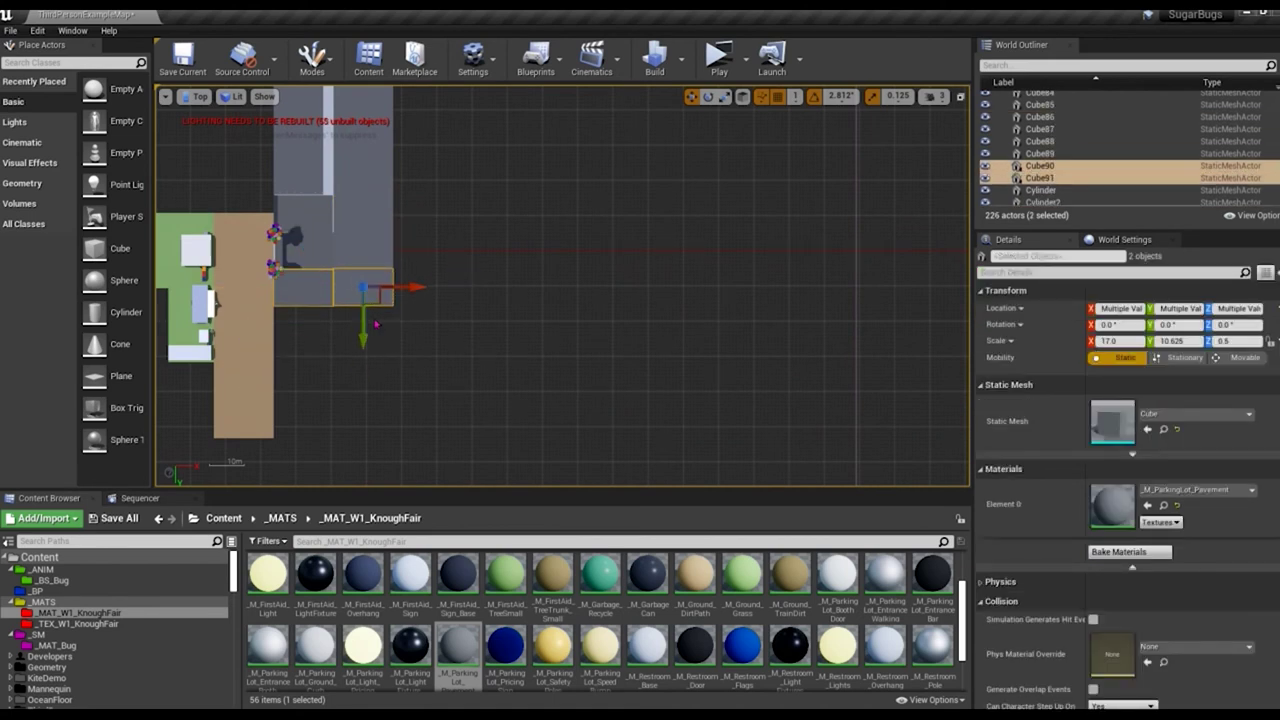
click(270, 393)
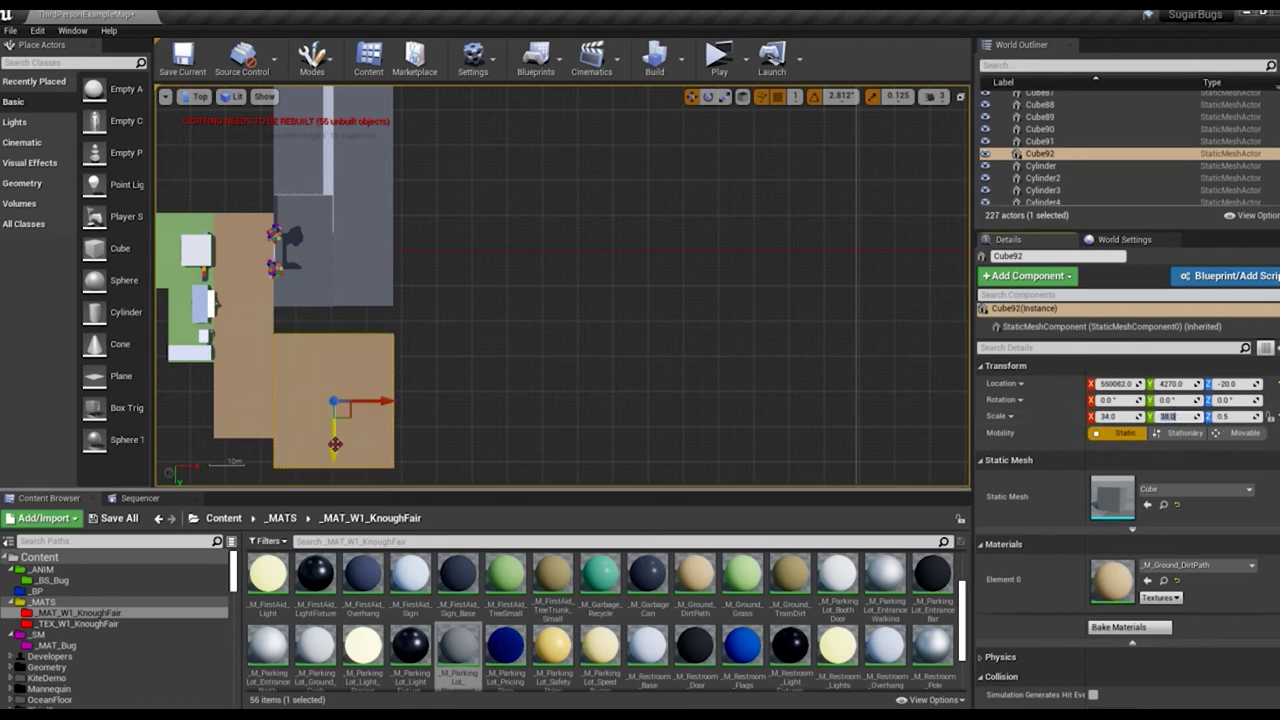
click(319, 282)
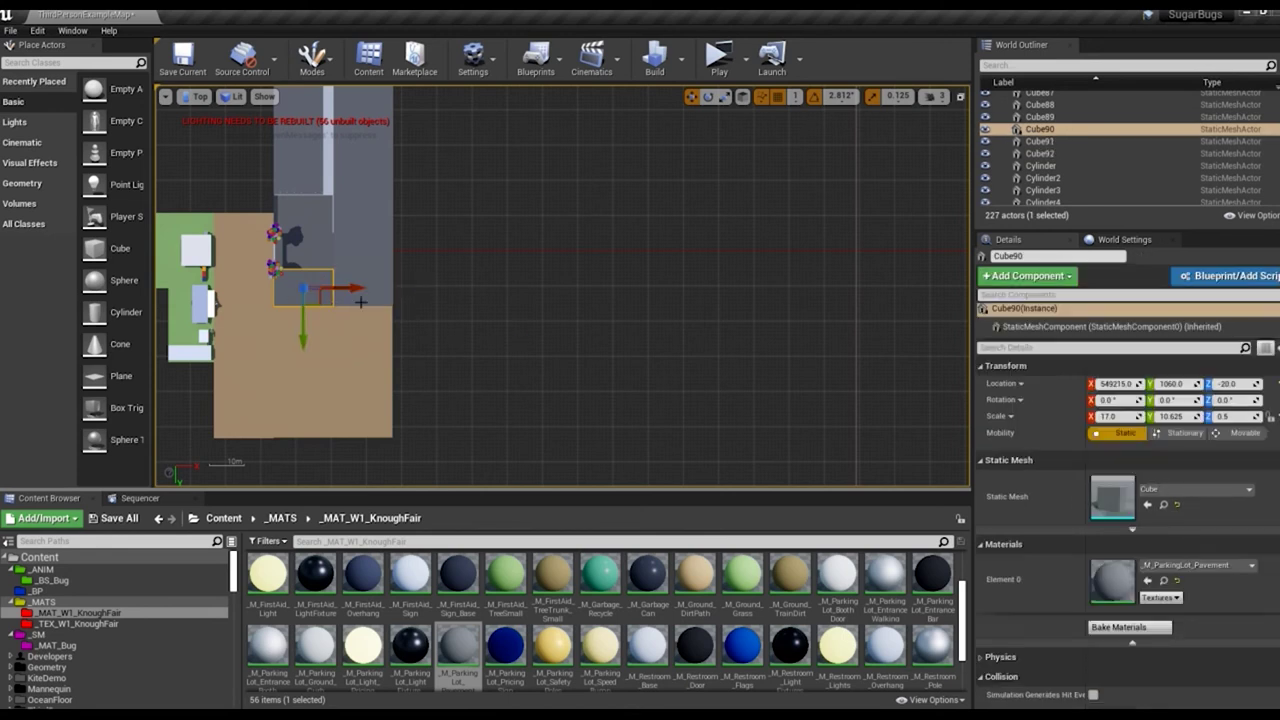
click(358, 245)
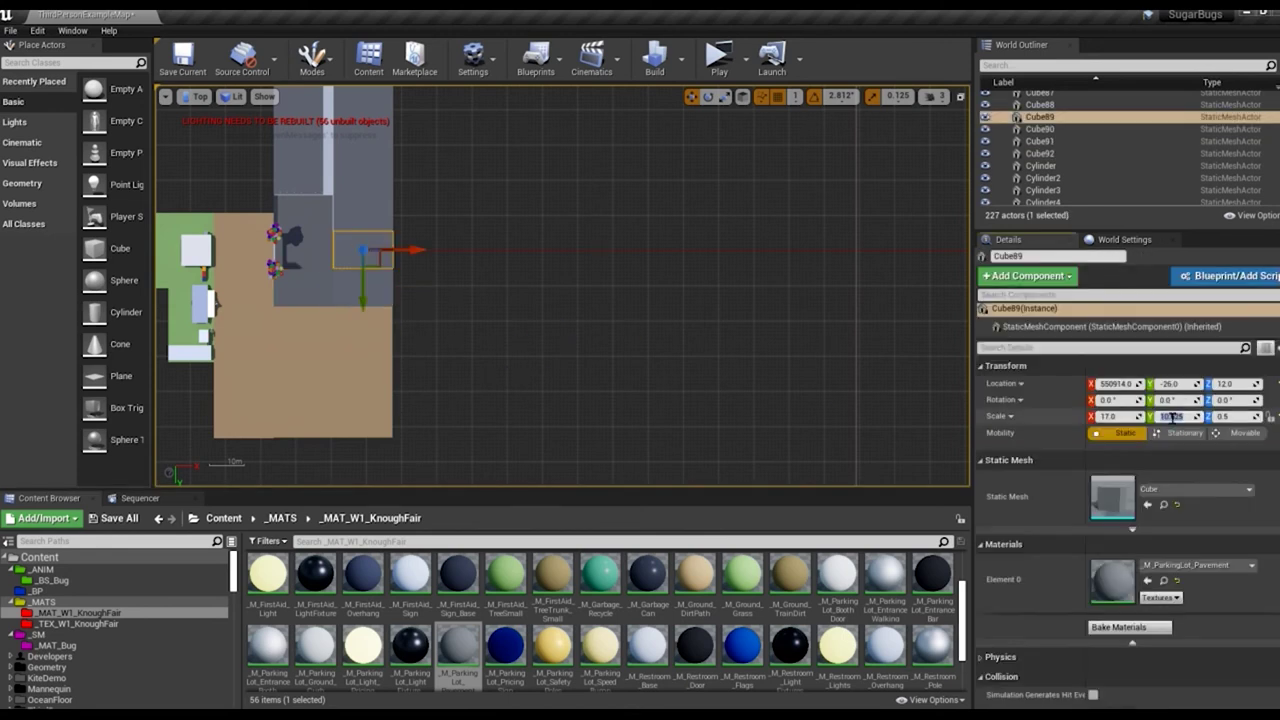
Step: Review pavement slab Cube91 and dirt strip Cube5 from above, then return to perspective
scroll(475, 301, up, 3)
scroll(259, 257, down, 3)
click(440, 291)
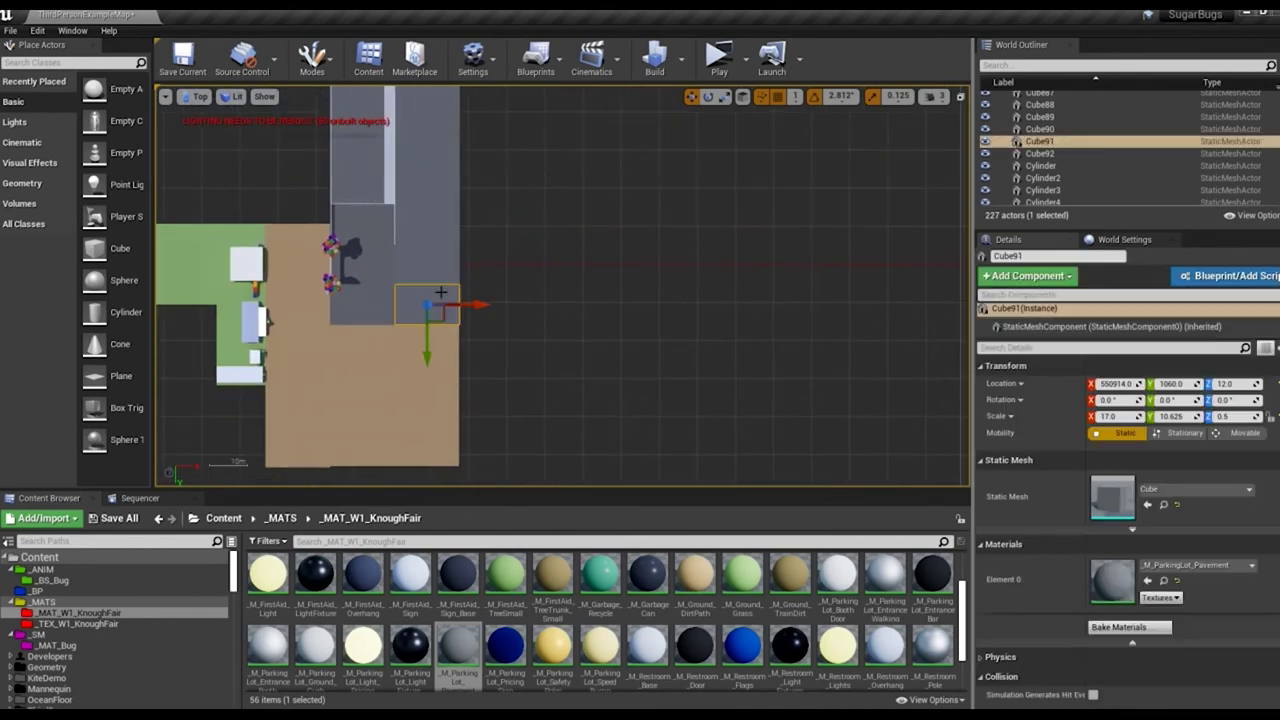
key(Escape)
right_drag(544, 319, 854, 337)
scroll(854, 337, up, 4)
scroll(684, 264, down, 4)
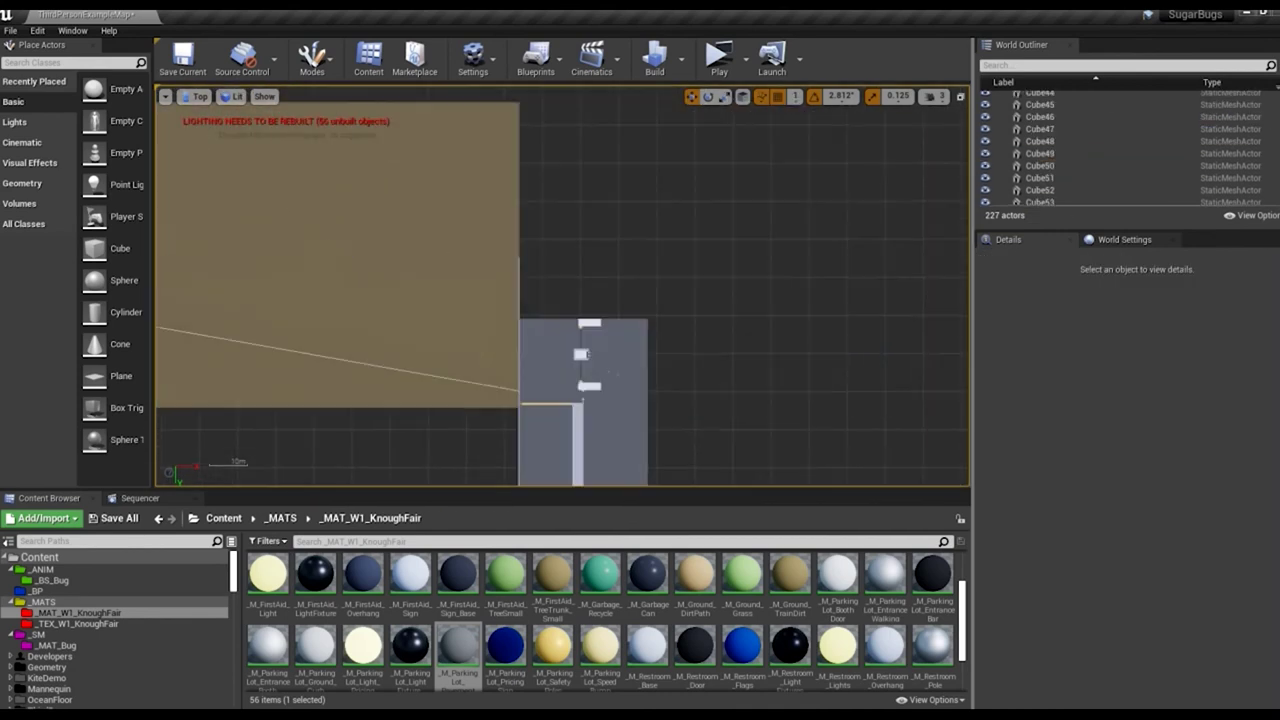
click(445, 407)
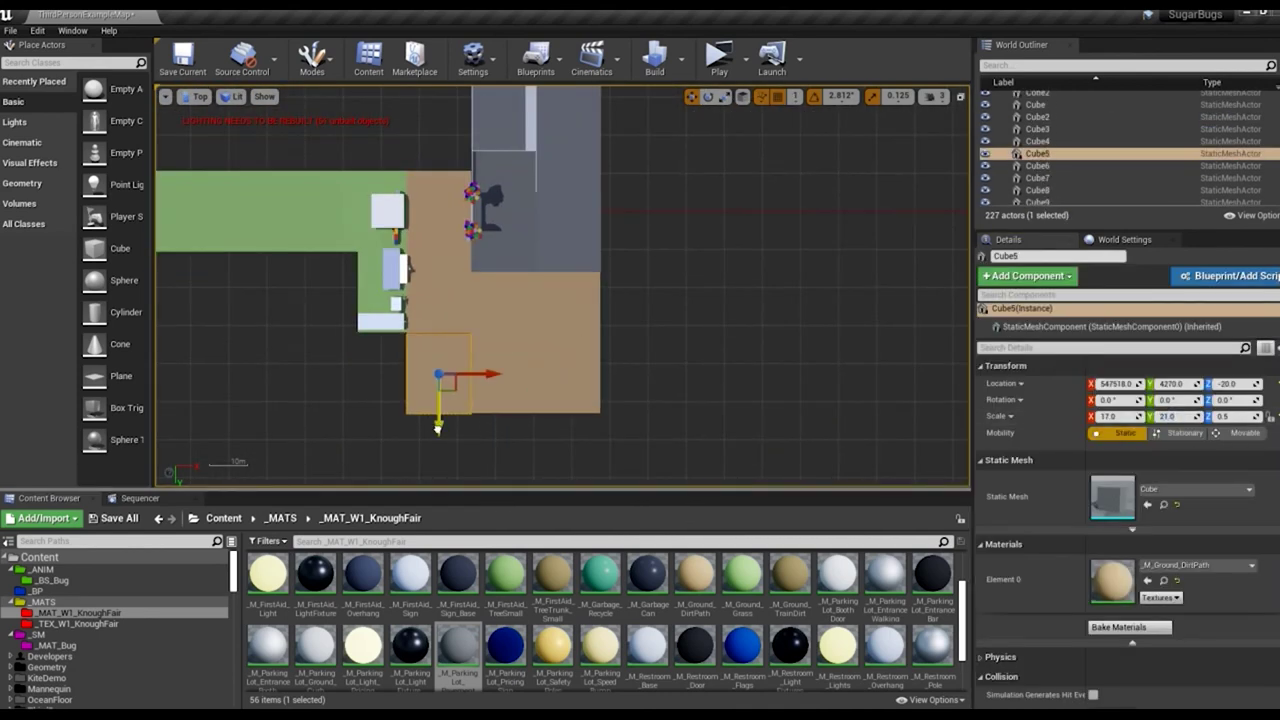
key(Escape)
key(alt+g)
scroll(597, 251, down, 3)
scroll(519, 236, down, 3)
Step: Inspect slabs Cube91, Cube89 and Cube87 up close, then select chain-link fence panel Cube93
click(519, 236)
key(f)
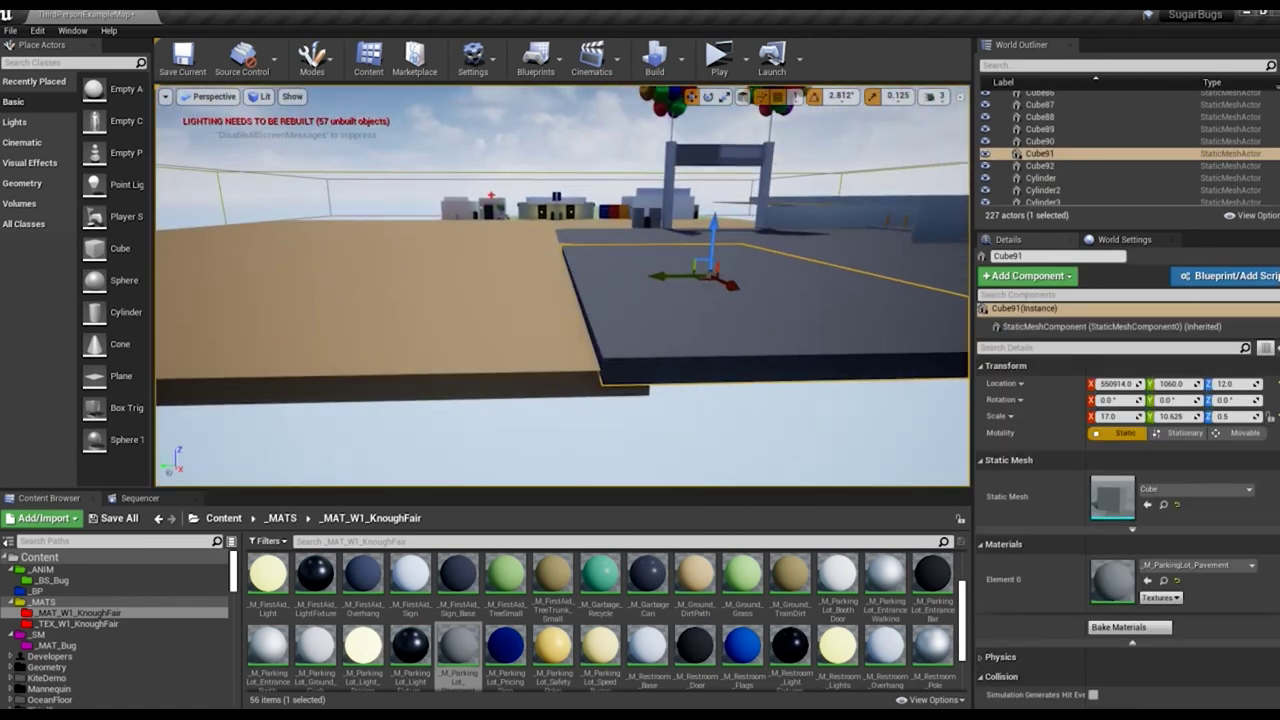
right_drag(555, 240, 560, 250)
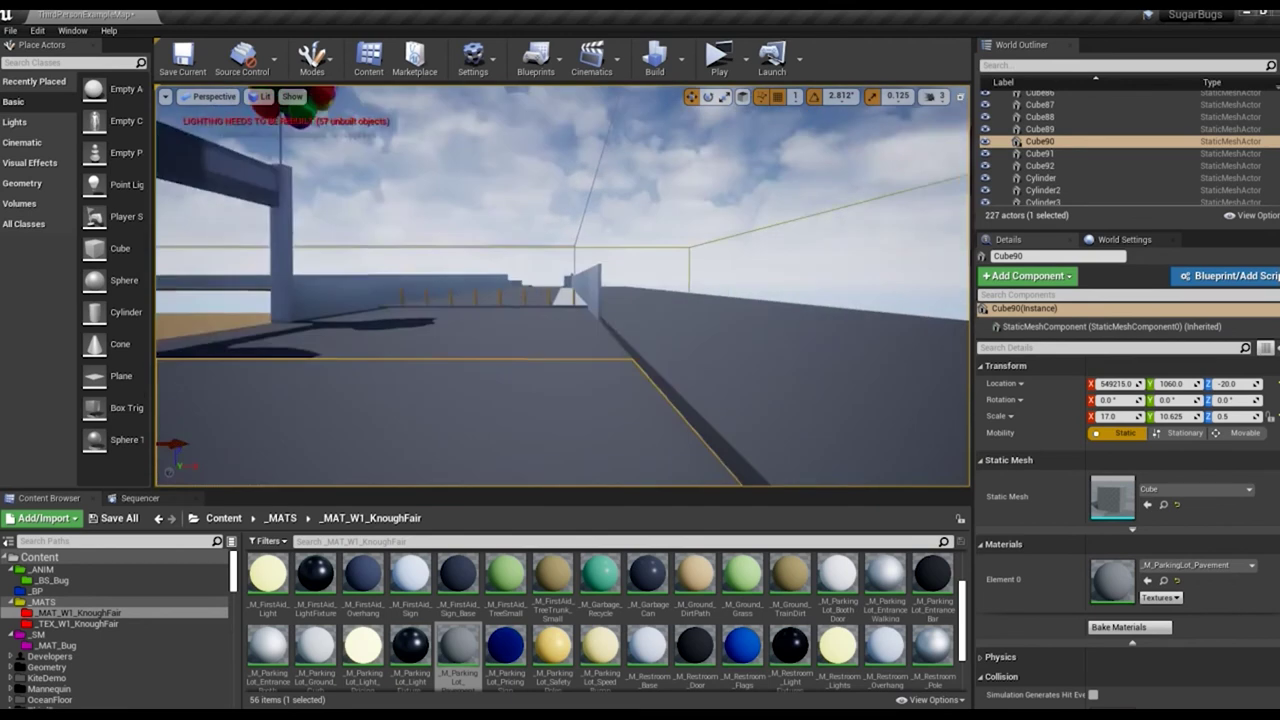
ctrl+click(793, 353)
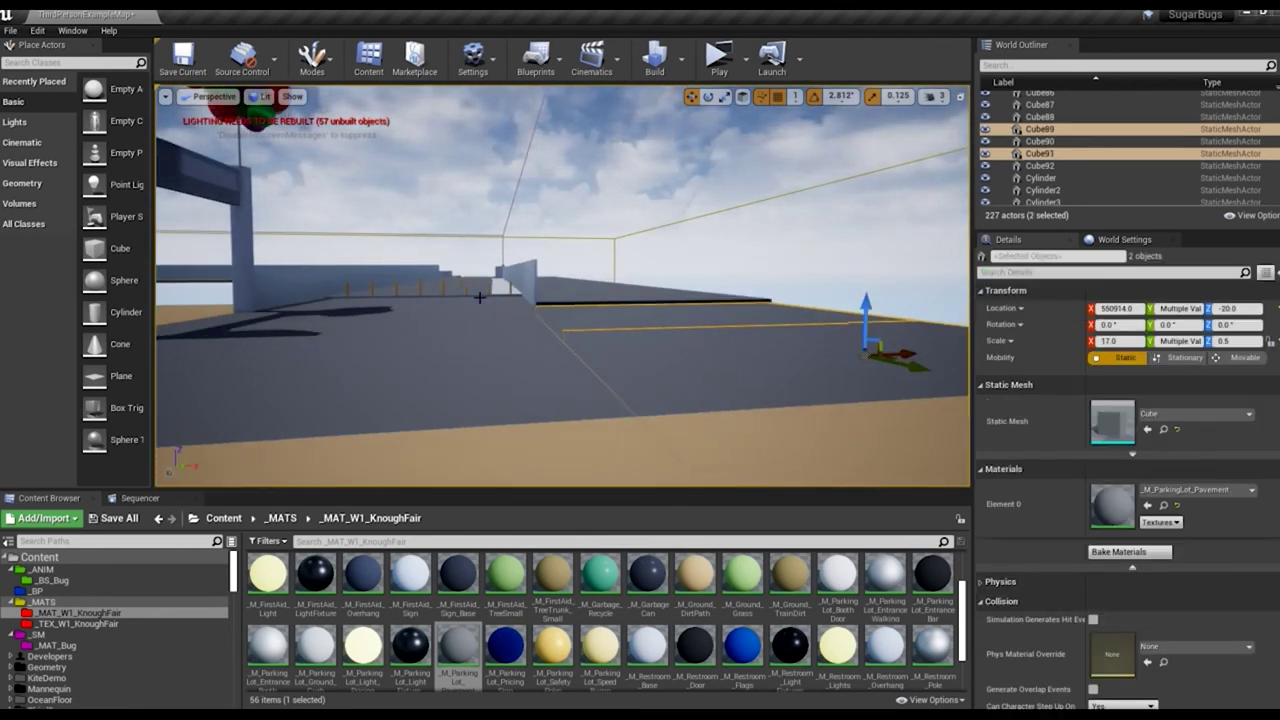
click(491, 297)
drag(430, 290, 614, 300)
key(e)
ctrl+click(722, 342)
click(622, 302)
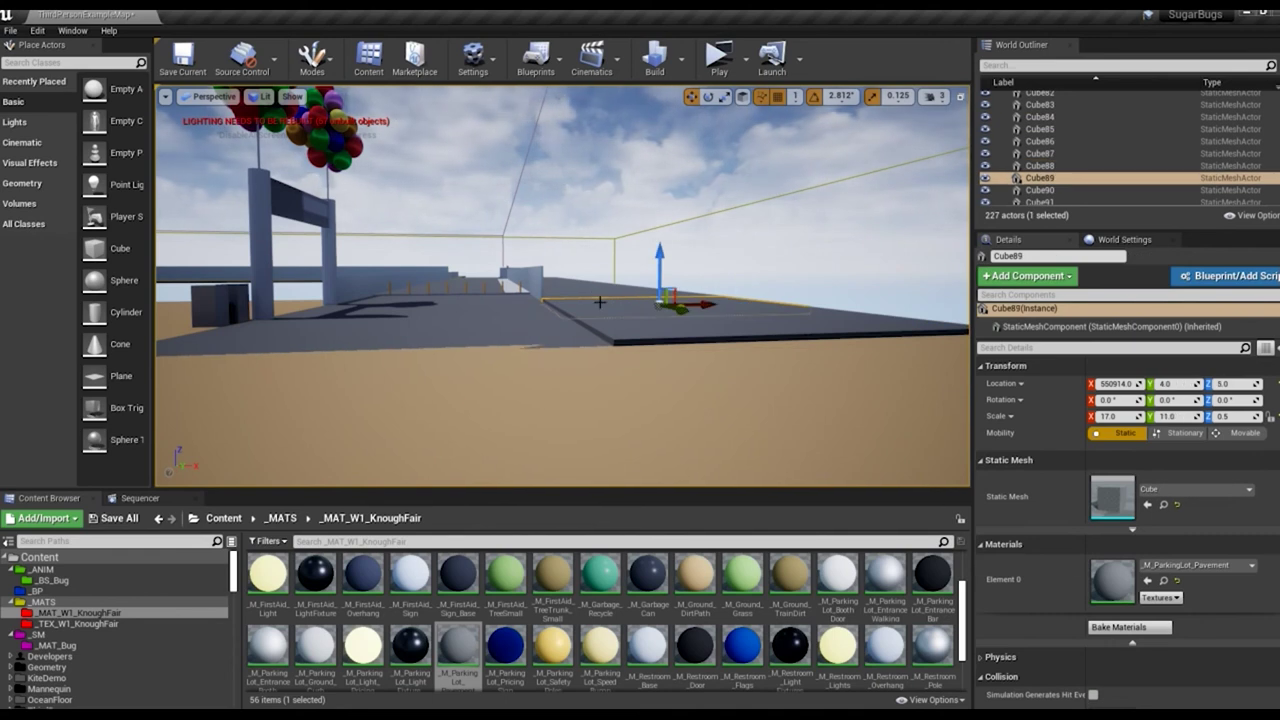
click(498, 335)
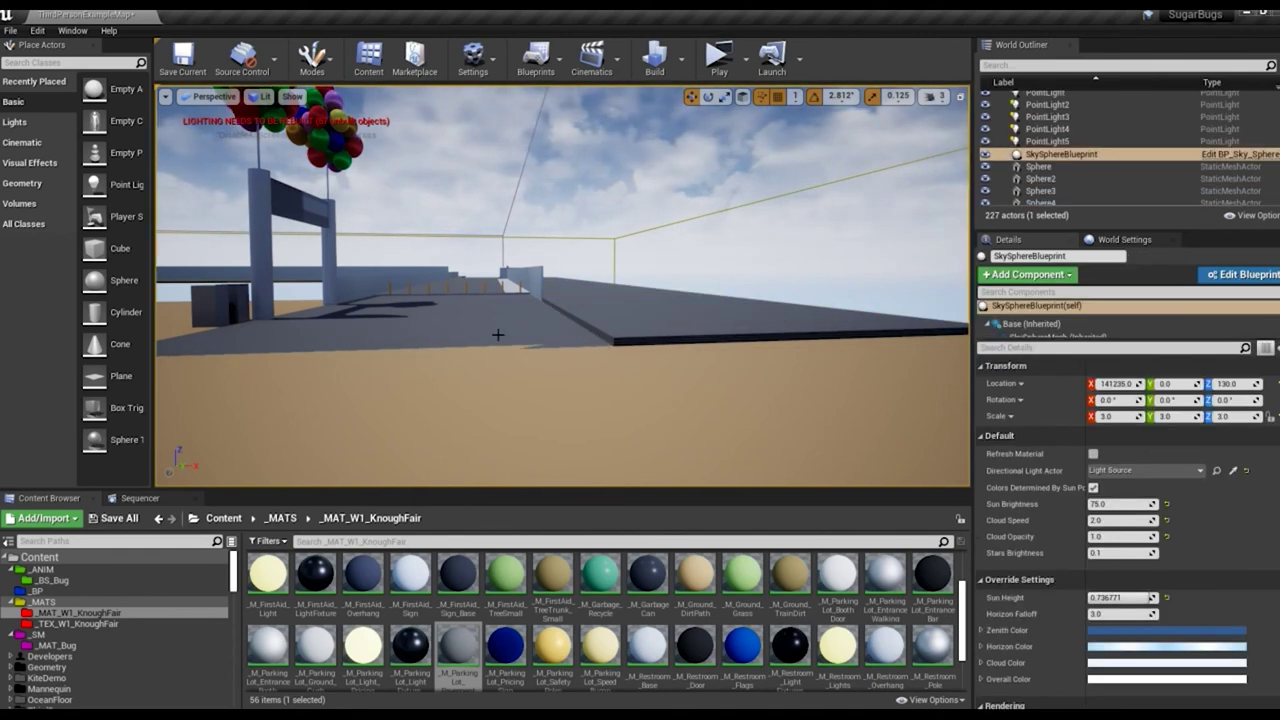
click(530, 288)
right_drag(530, 288, 530, 288)
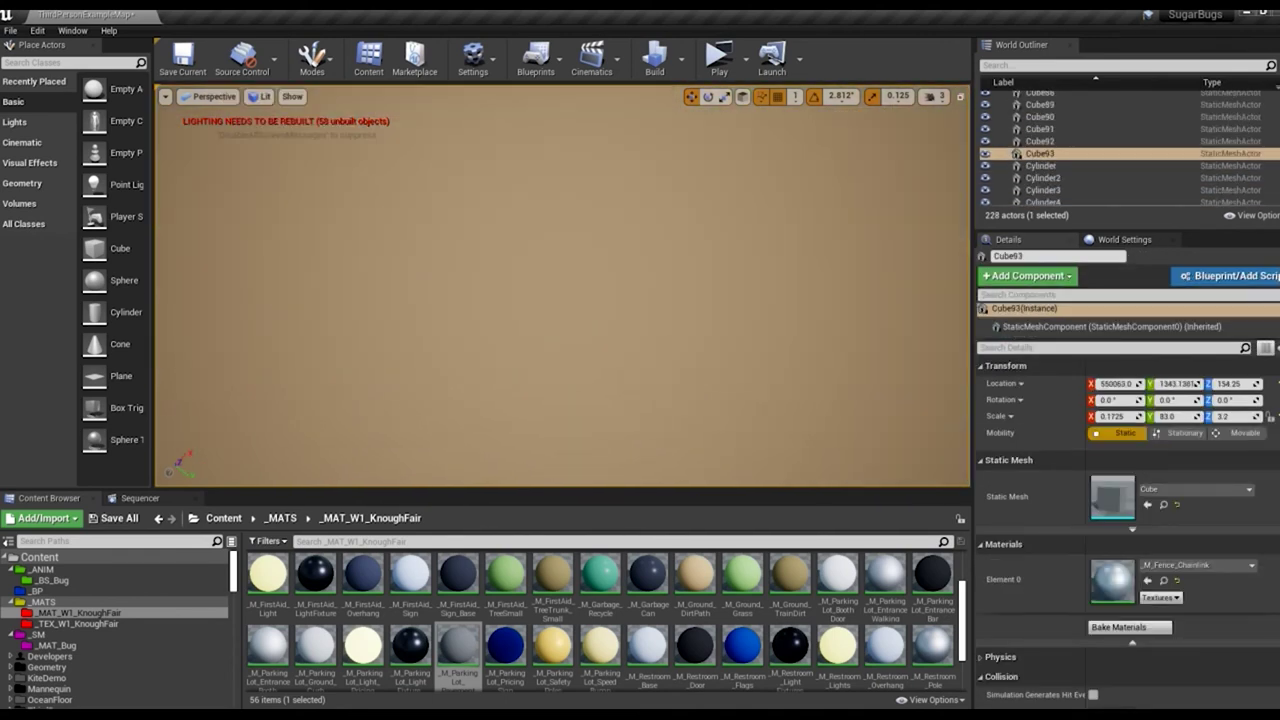
Step: Slide fence panel Cube93 along Y to 3644 and check it in Front view
shift+drag(405, 412, 909, 390)
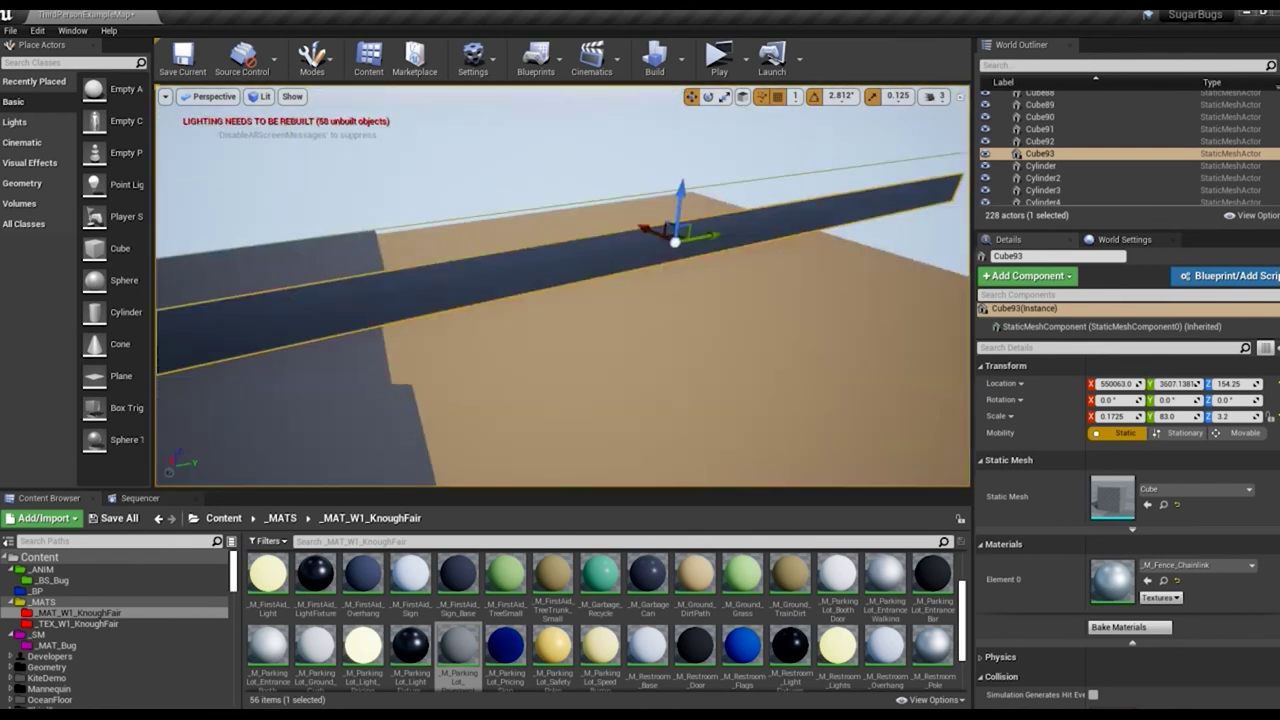
click(209, 96)
click(263, 180)
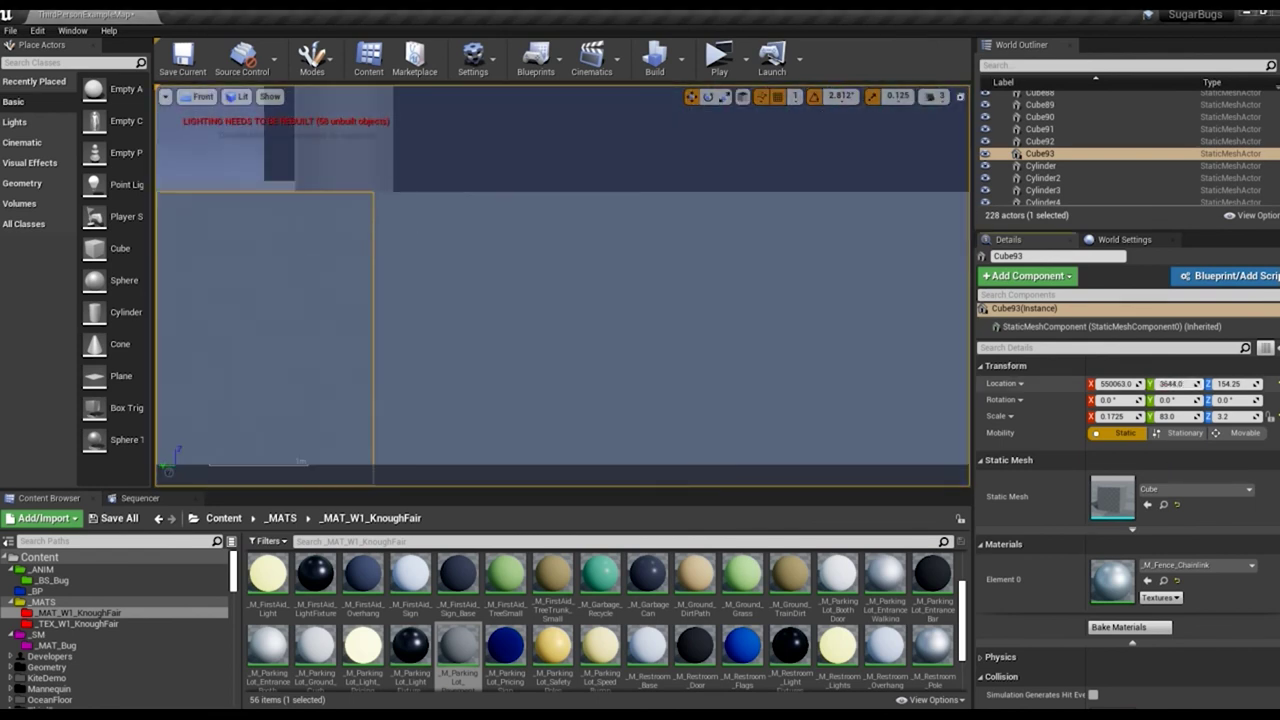
click(189, 257)
key(alt+g)
Step: Select dirt slab Cube92 and raise the camera speed to 4
click(686, 257)
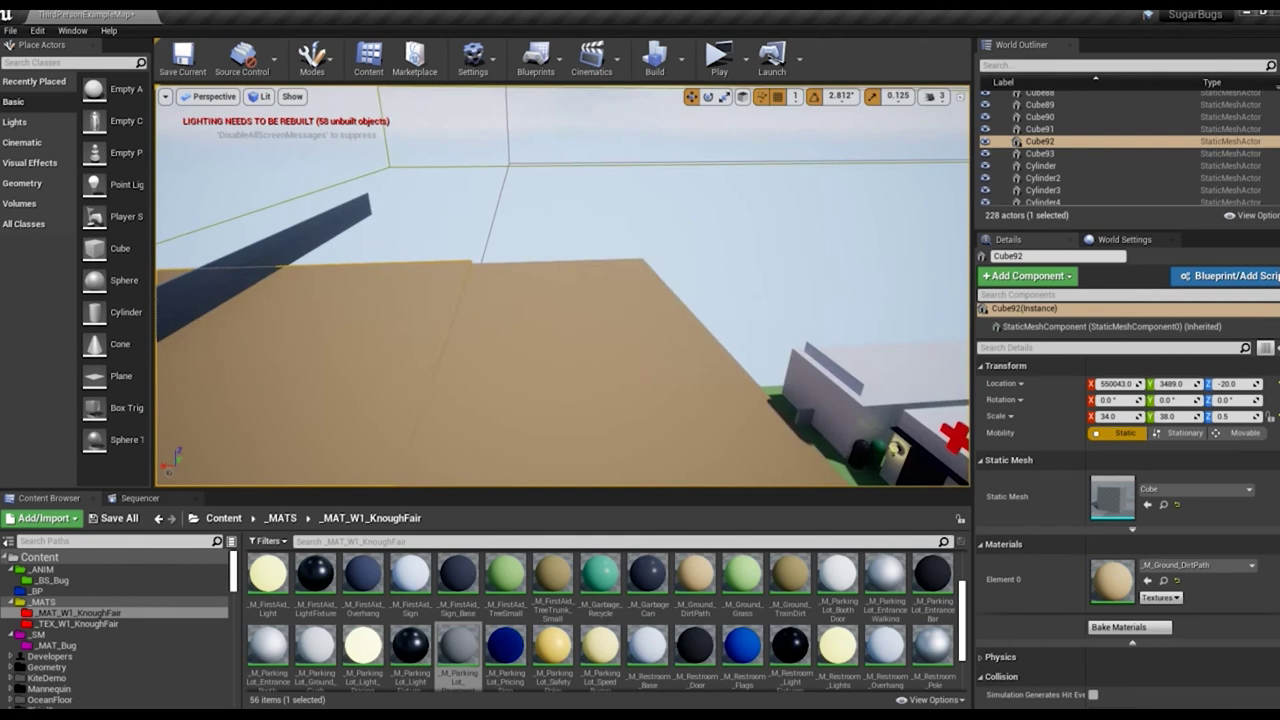
right_drag(560, 300, 600, 300)
click(935, 96)
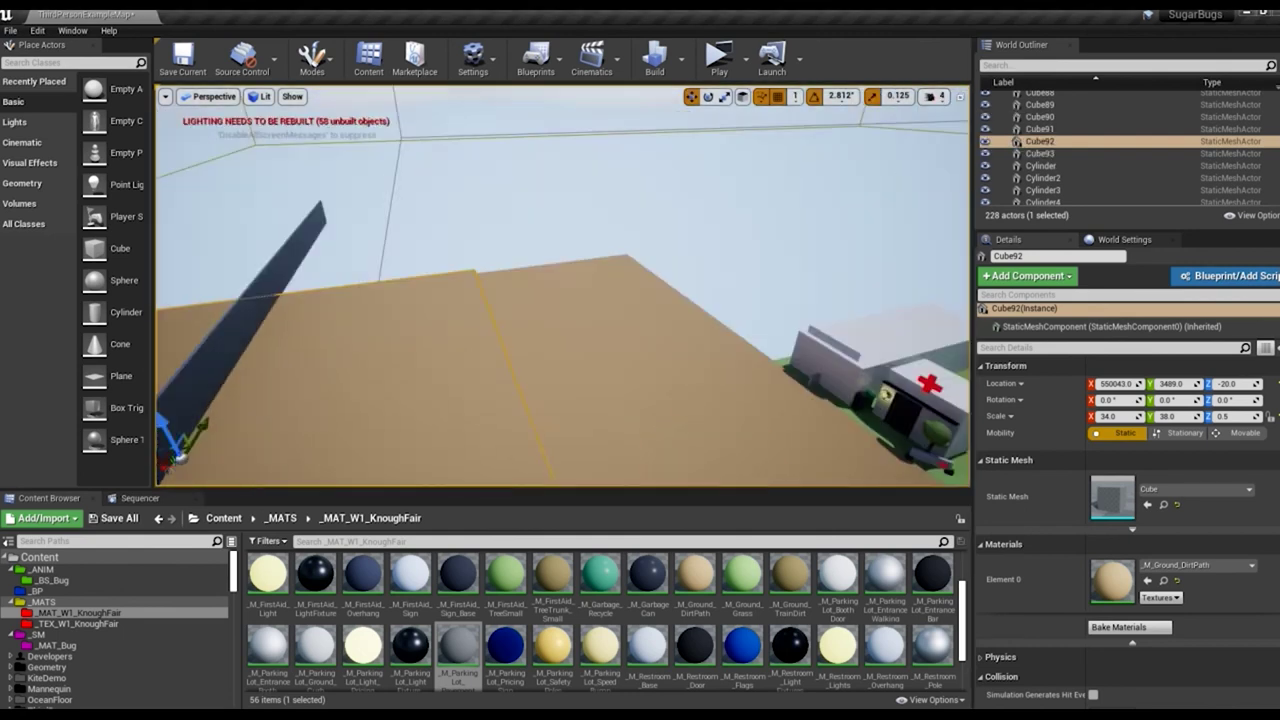
Step: Halve dirt slab Cube92's width to Scale X 17 and shift it along X
right_drag(846, 343, 613, 358)
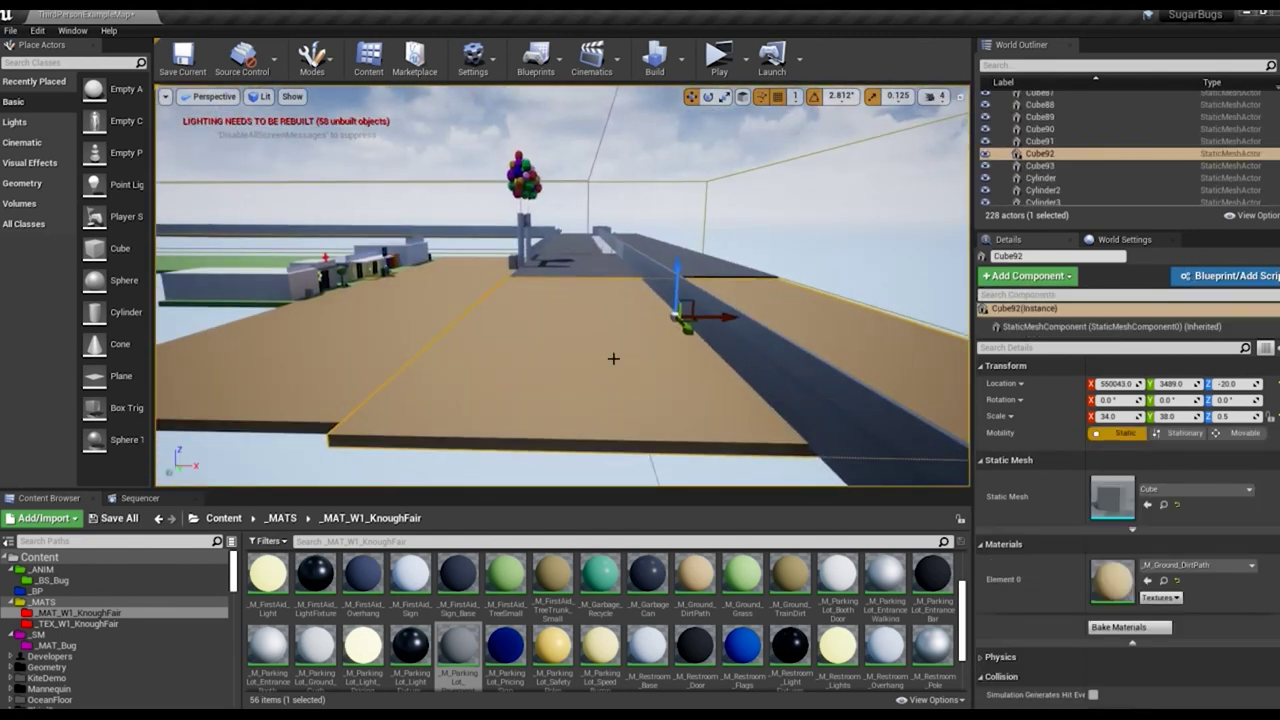
drag(1097, 430, 1060, 430)
drag(743, 322, 630, 327)
Step: Frame pavement slab Cube90 and inspect the pavement strip Cube91 beside it
click(522, 373)
click(517, 414)
key(f)
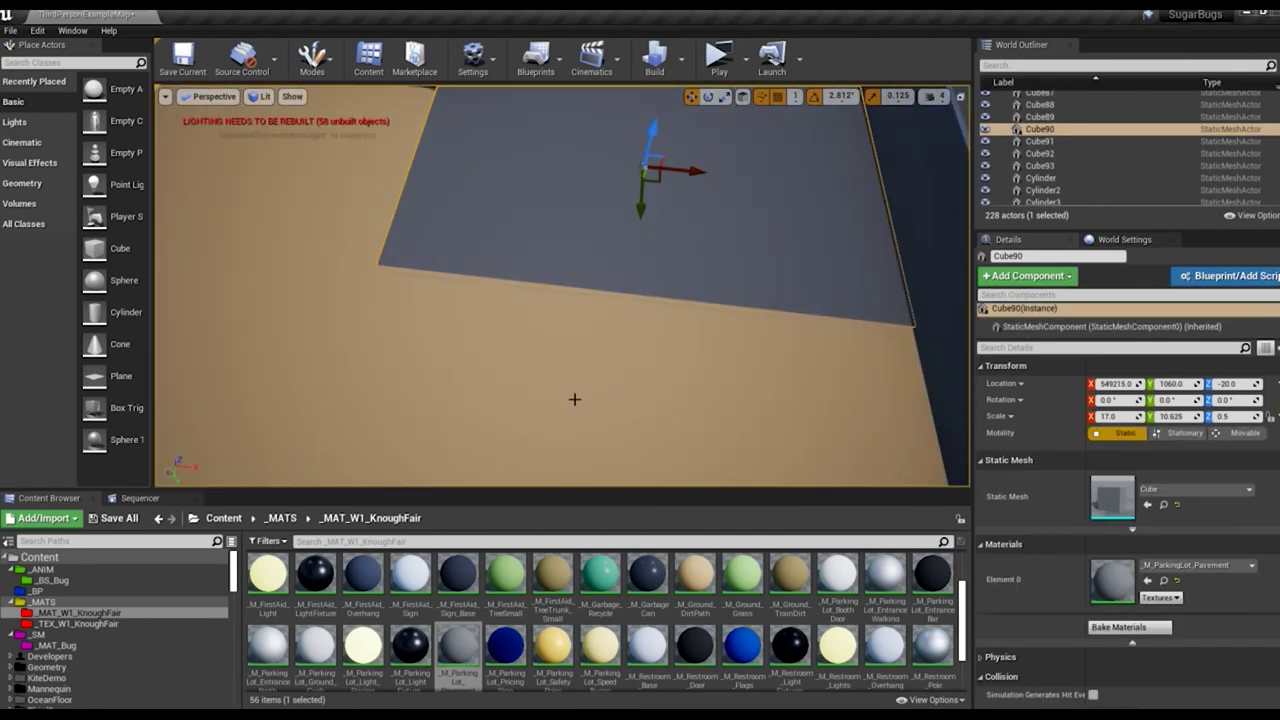
alt+drag(575, 399, 545, 400)
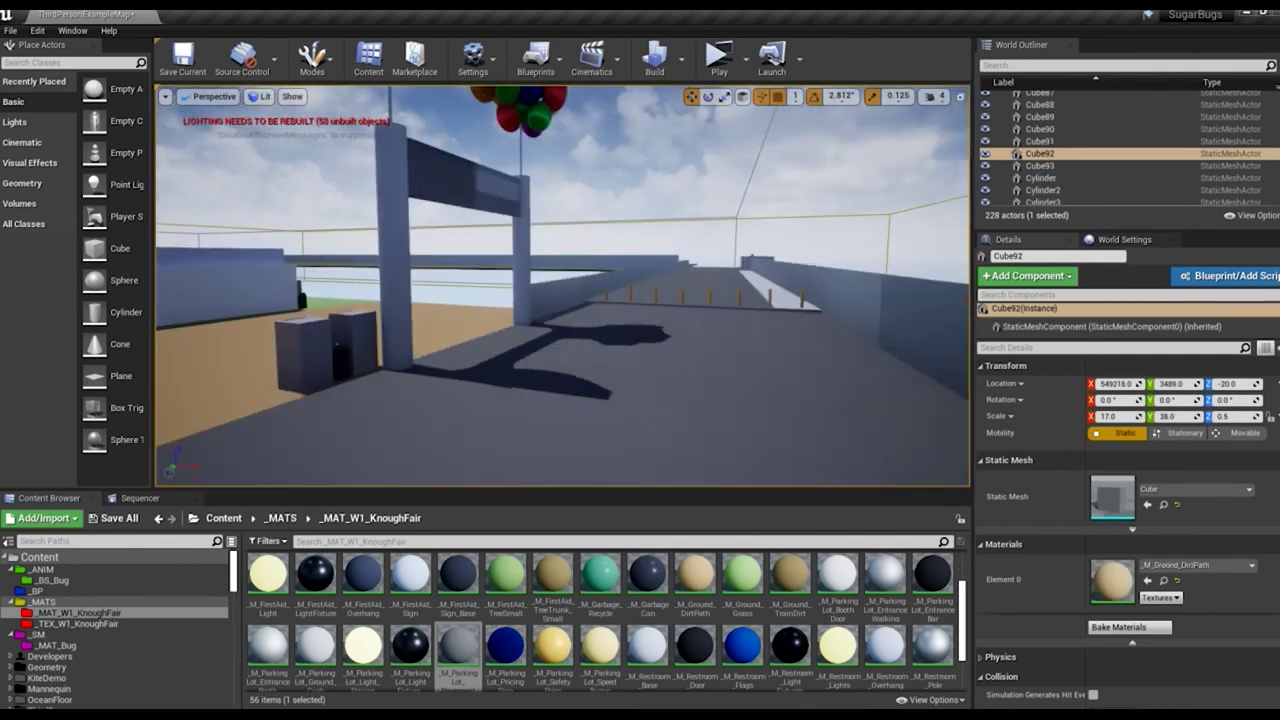
click(723, 340)
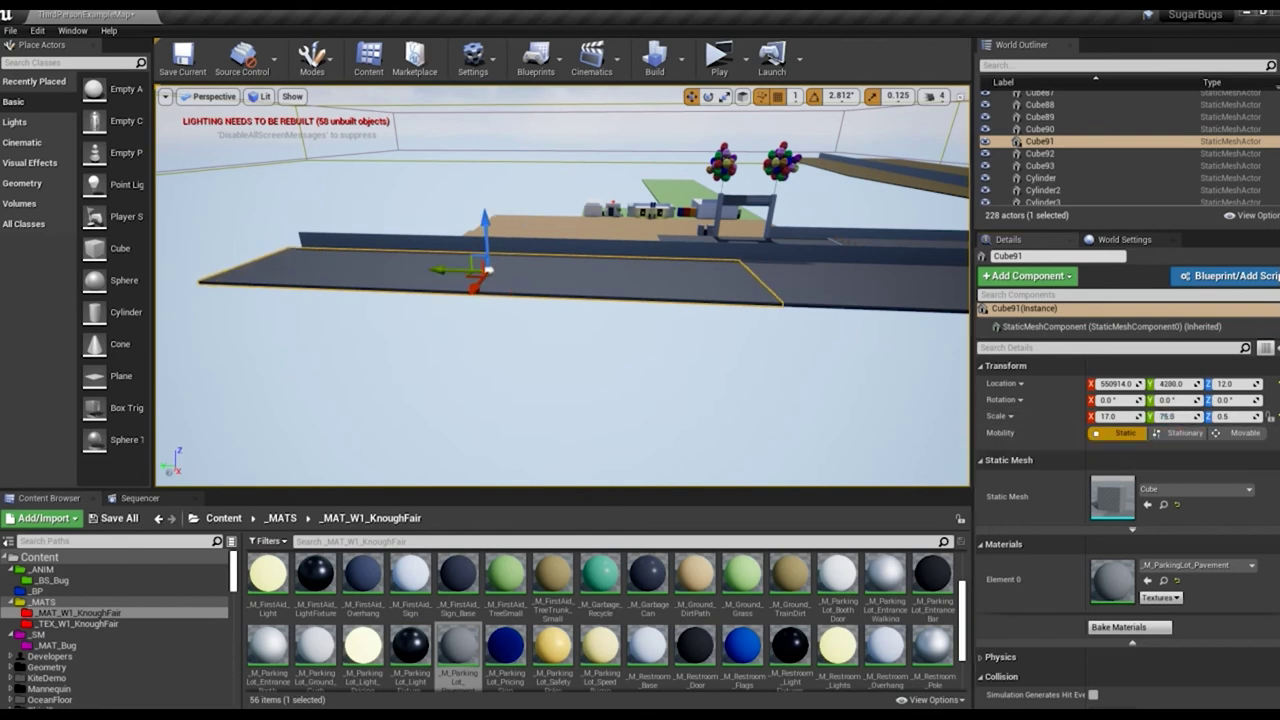
click(584, 327)
Step: Duplicate the pavement strip and fence as Cube94 and Cube95, sliding the fence copy along the strip
key(f)
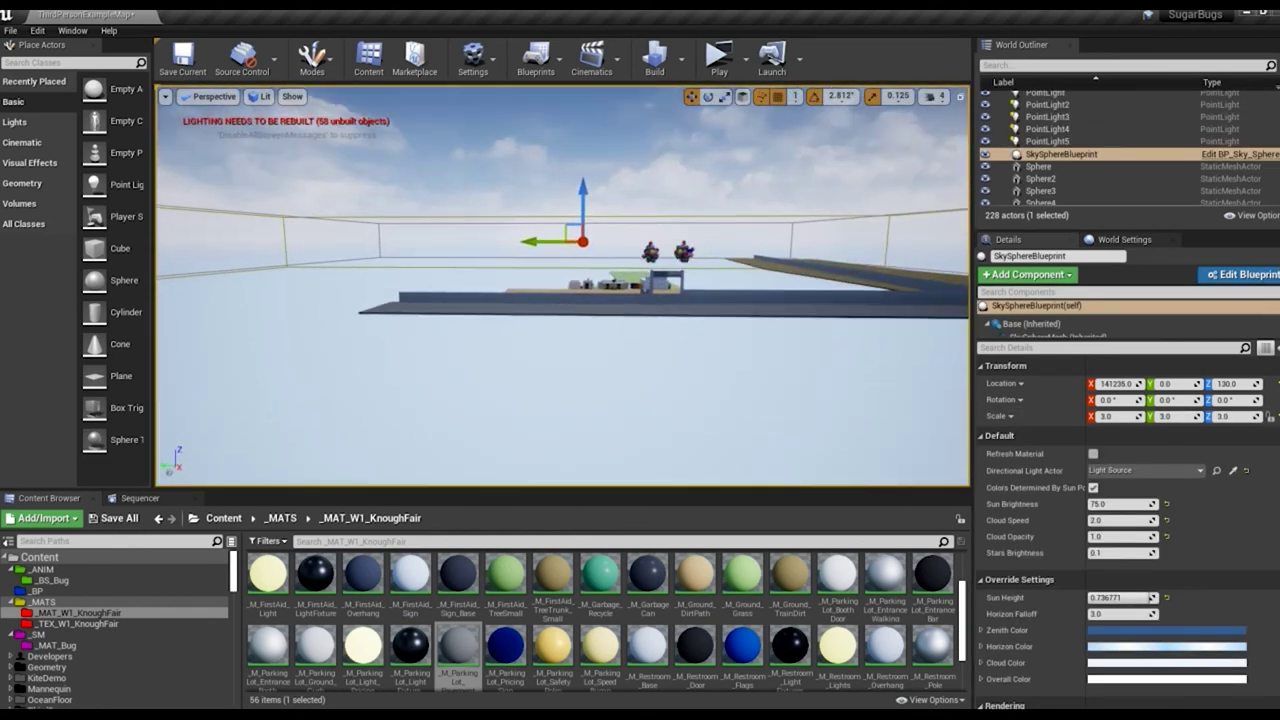
click(479, 296)
click(311, 311)
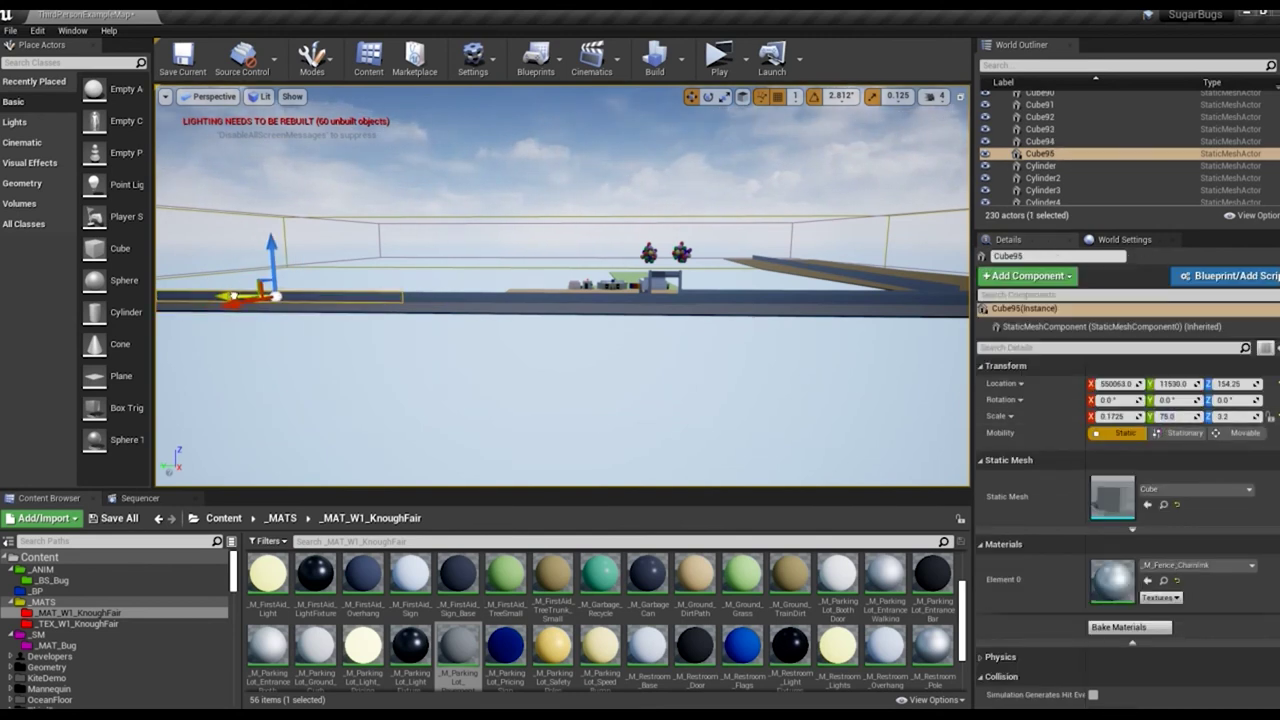
drag(560, 350, 500, 300)
drag(560, 350, 660, 300)
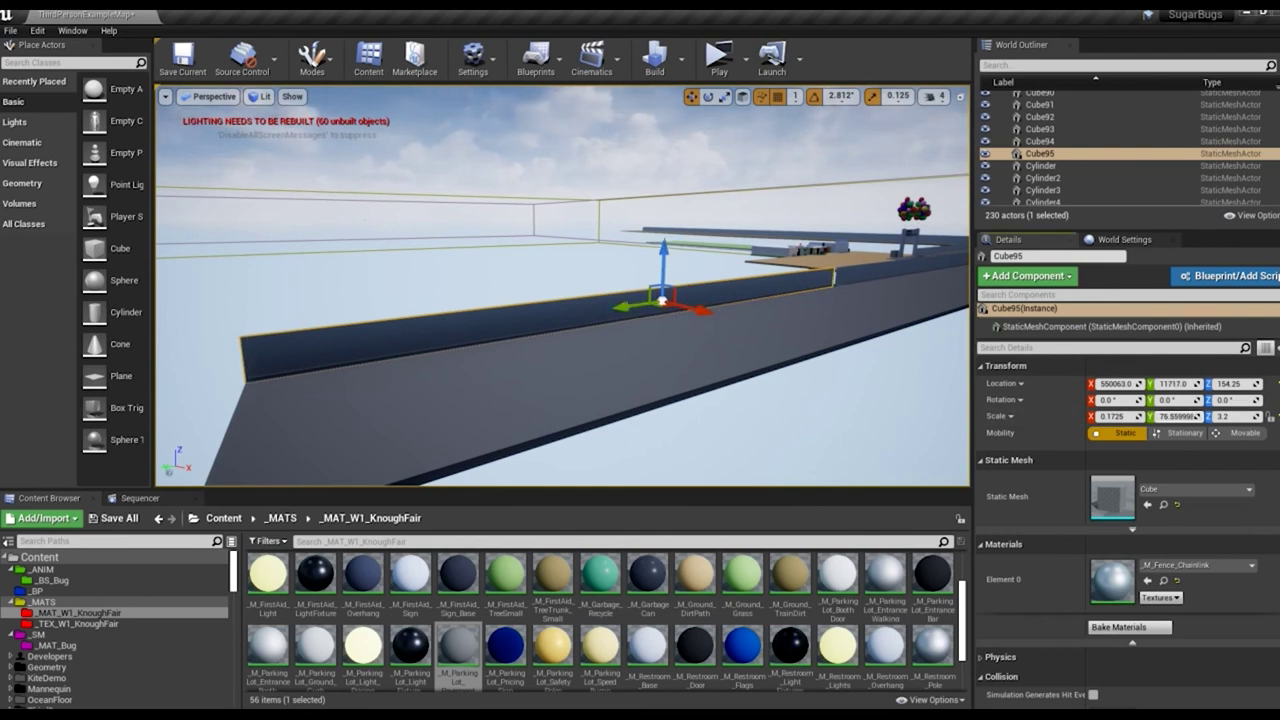
Step: Lengthen fence copy Cube95 to Scale Y 78 and fine-tune its position
drag(633, 359, 560, 350)
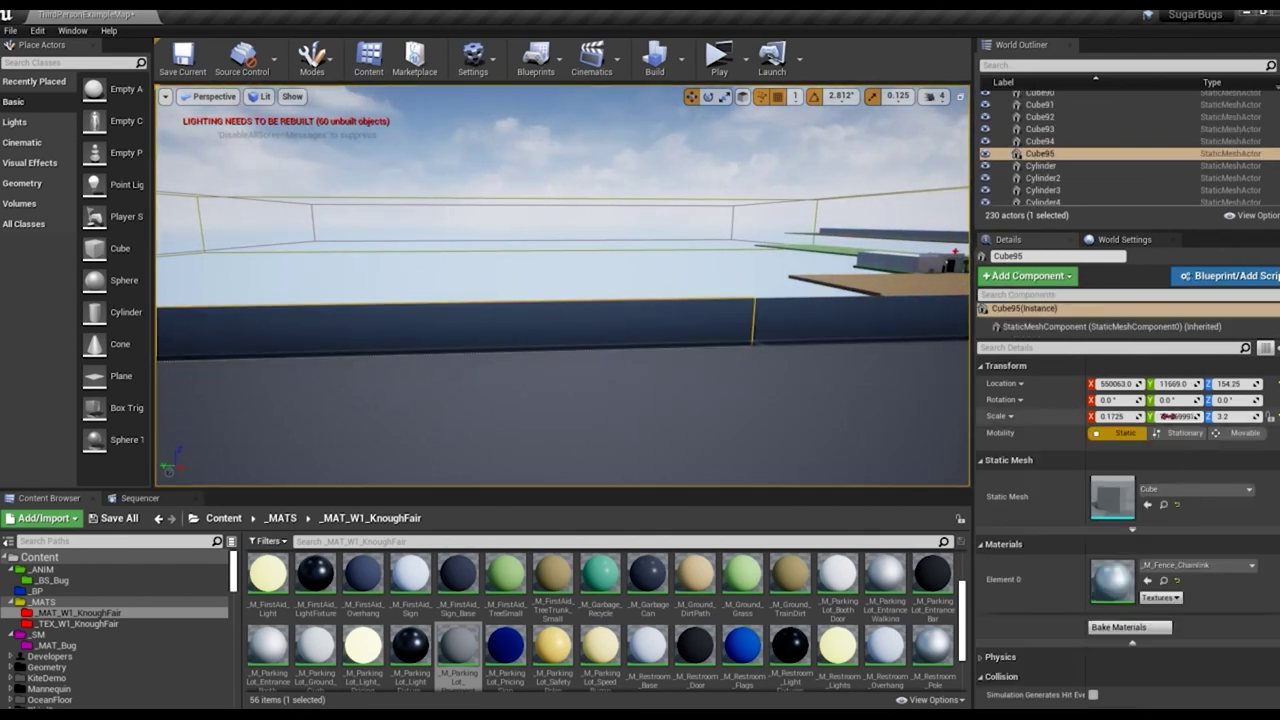
drag(560, 200, 520, 220)
drag(560, 380, 520, 360)
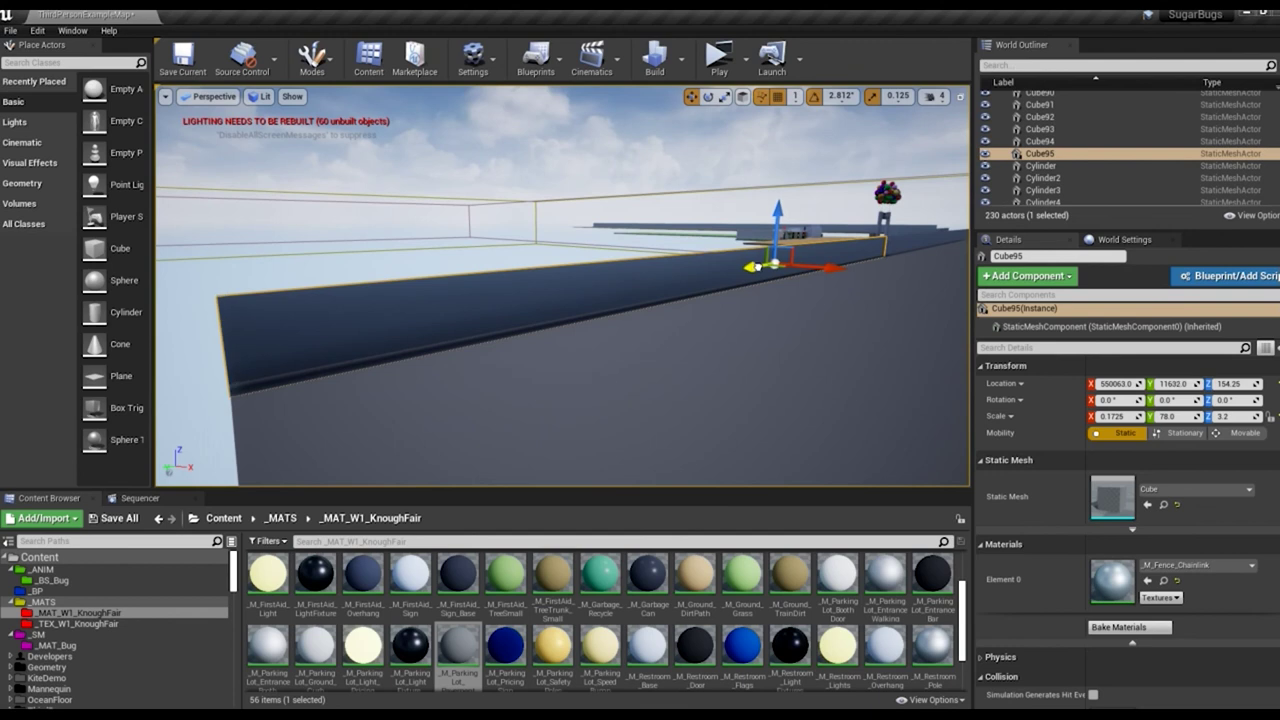
drag(560, 200, 600, 220)
drag(560, 300, 520, 320)
click(494, 204)
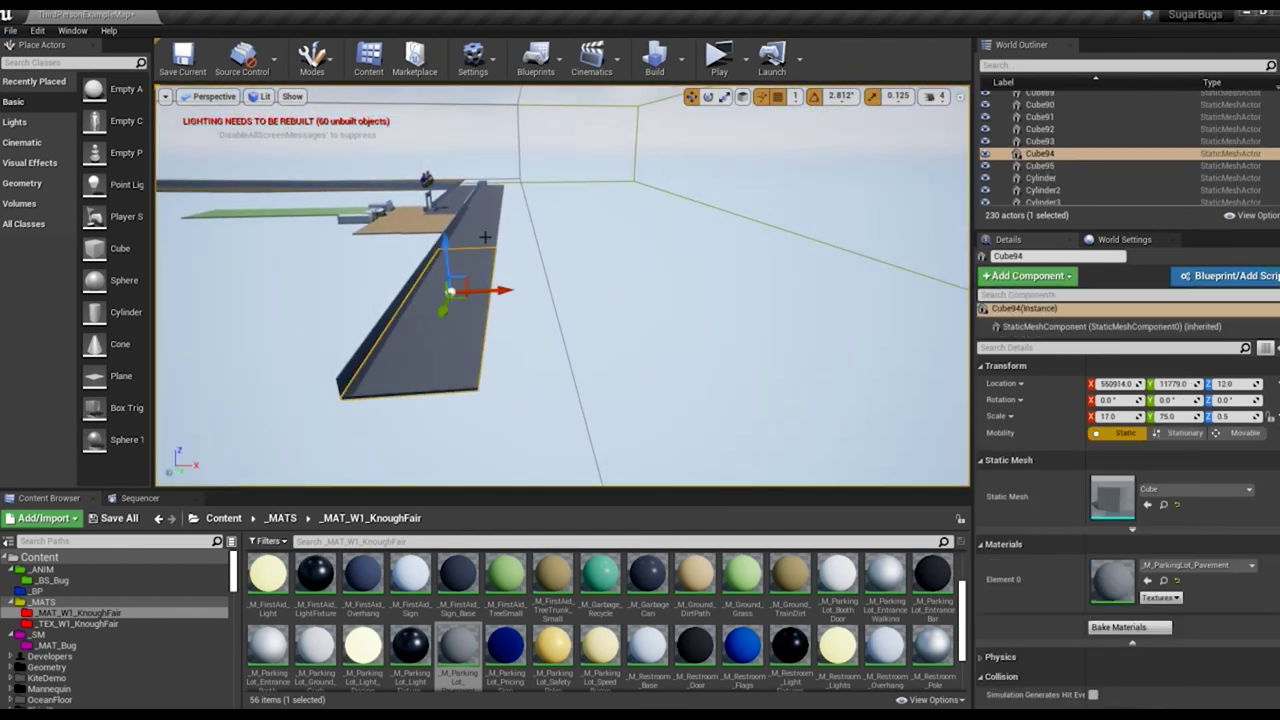
Step: Delete the row of small pavement slabs, including Cube83 and Cube84
ctrl+click(494, 204)
mouse_move(494, 204)
mouse_down()
mouse_move(464, 357)
mouse_move(610, 320)
mouse_move(409, 391)
mouse_move(598, 388)
mouse_up()
ctrl+click(610, 320)
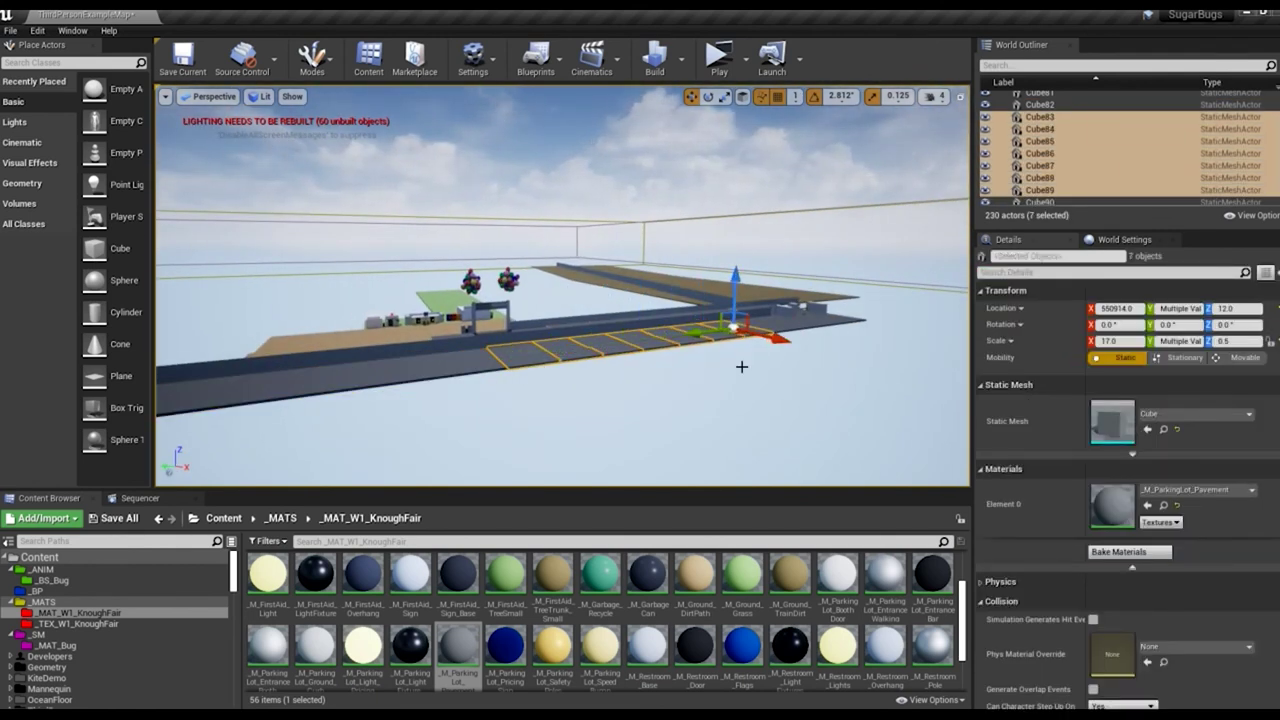
key(Delete)
Step: Check the remaining pavement strip Cube96 (Y scale 72.136) in the Front view, then return to perspective
click(347, 392)
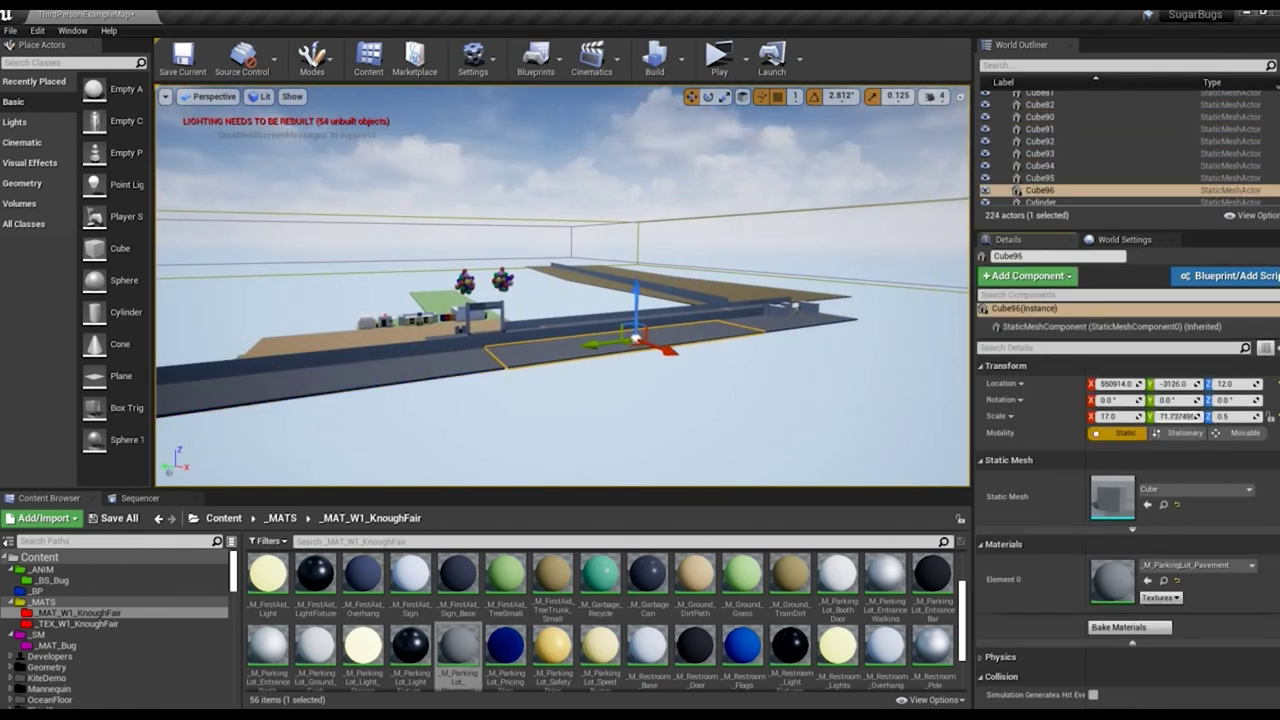
key(alt+h)
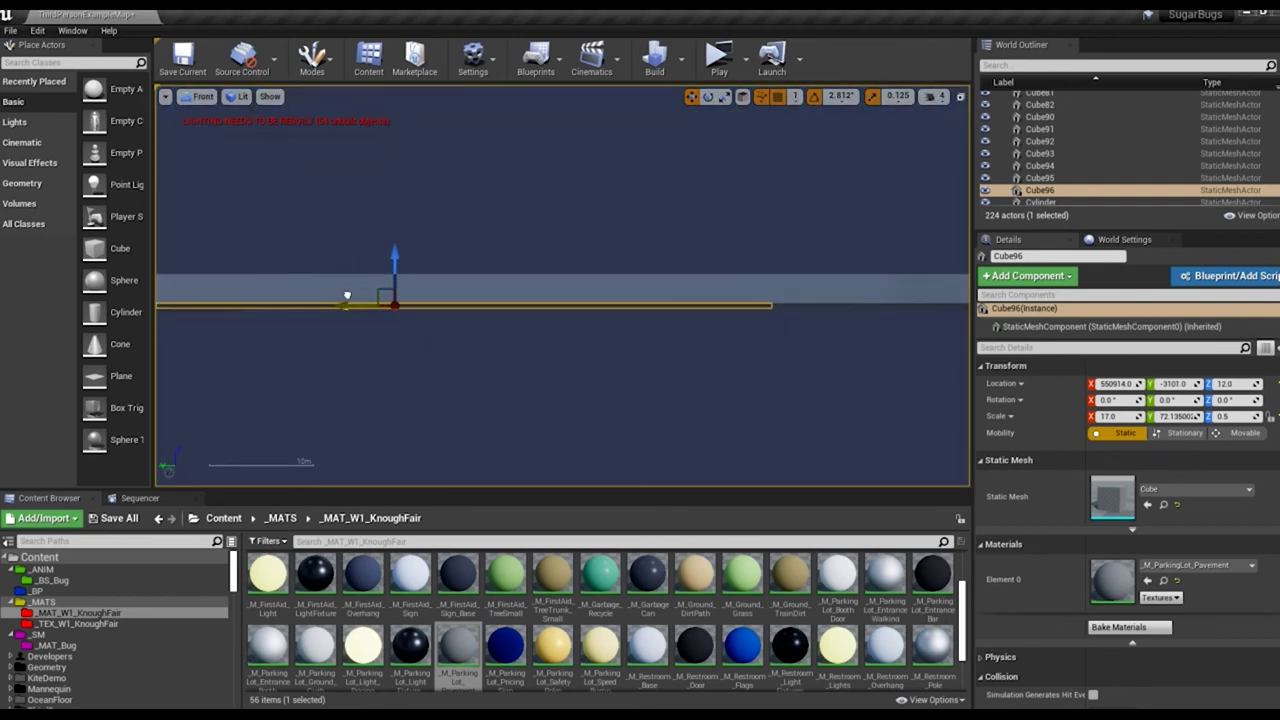
key(Escape)
key(alt+g)
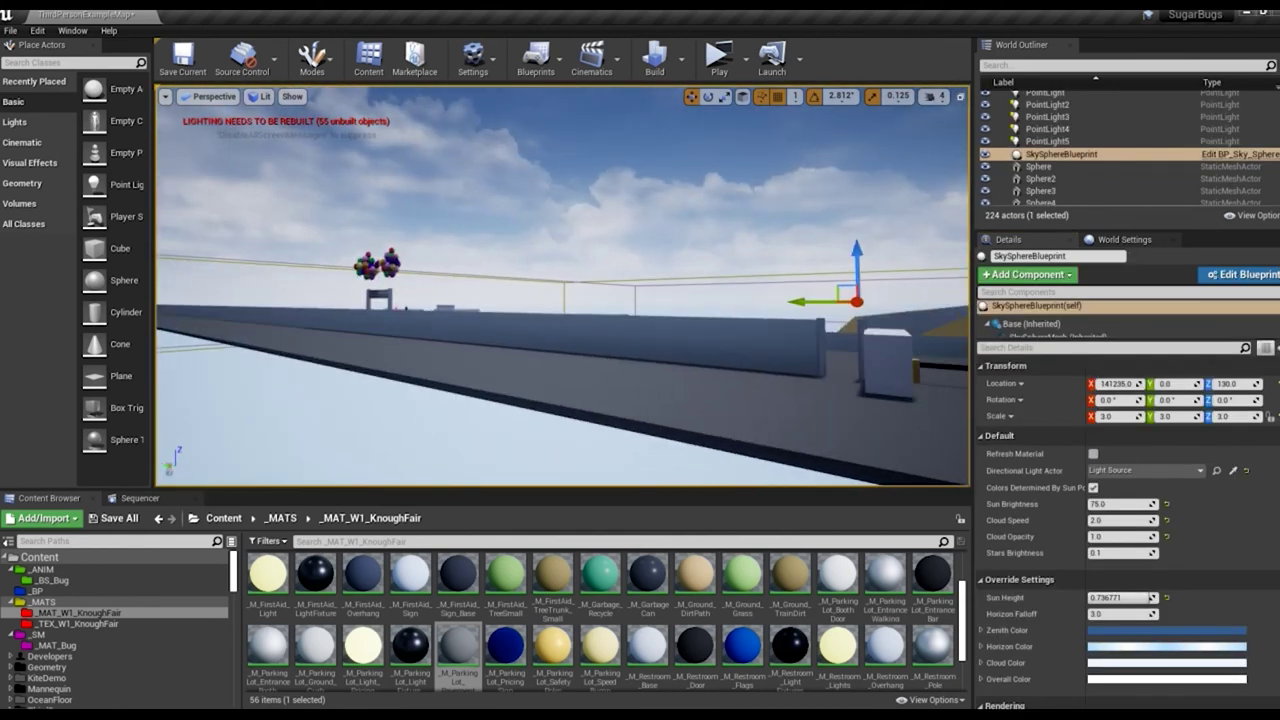
click(719, 58)
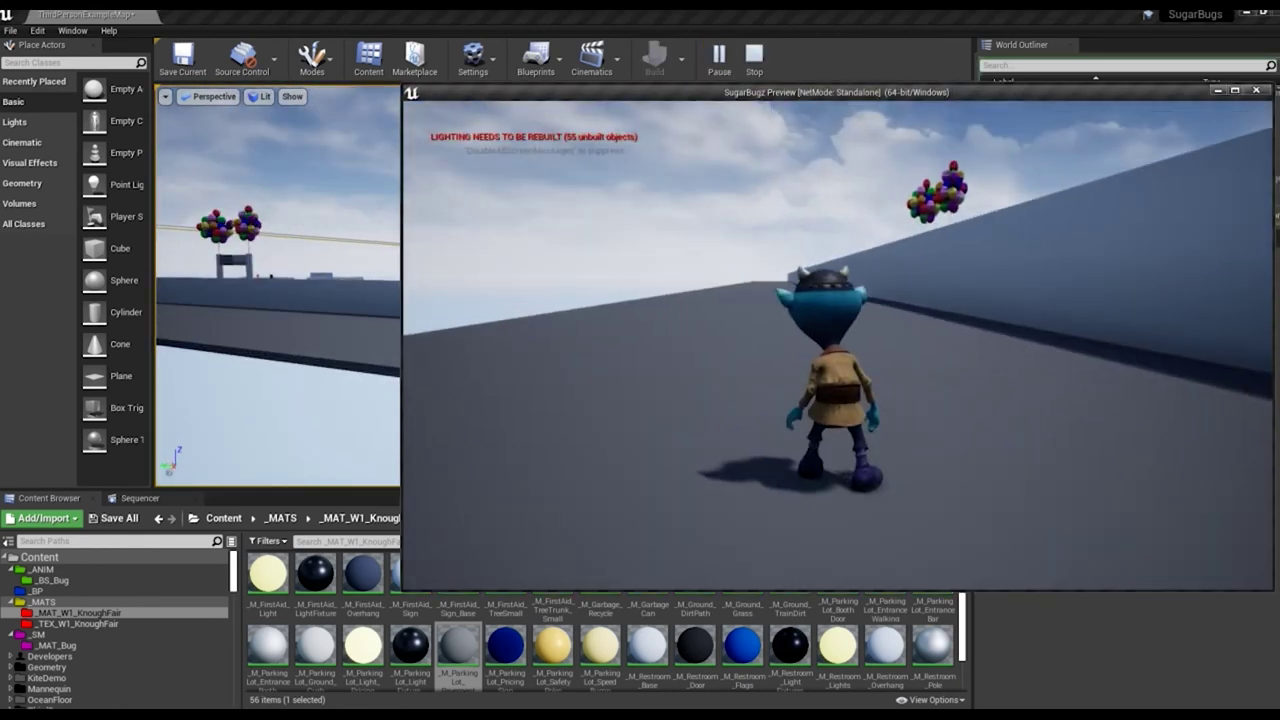
key(w)
key(w)
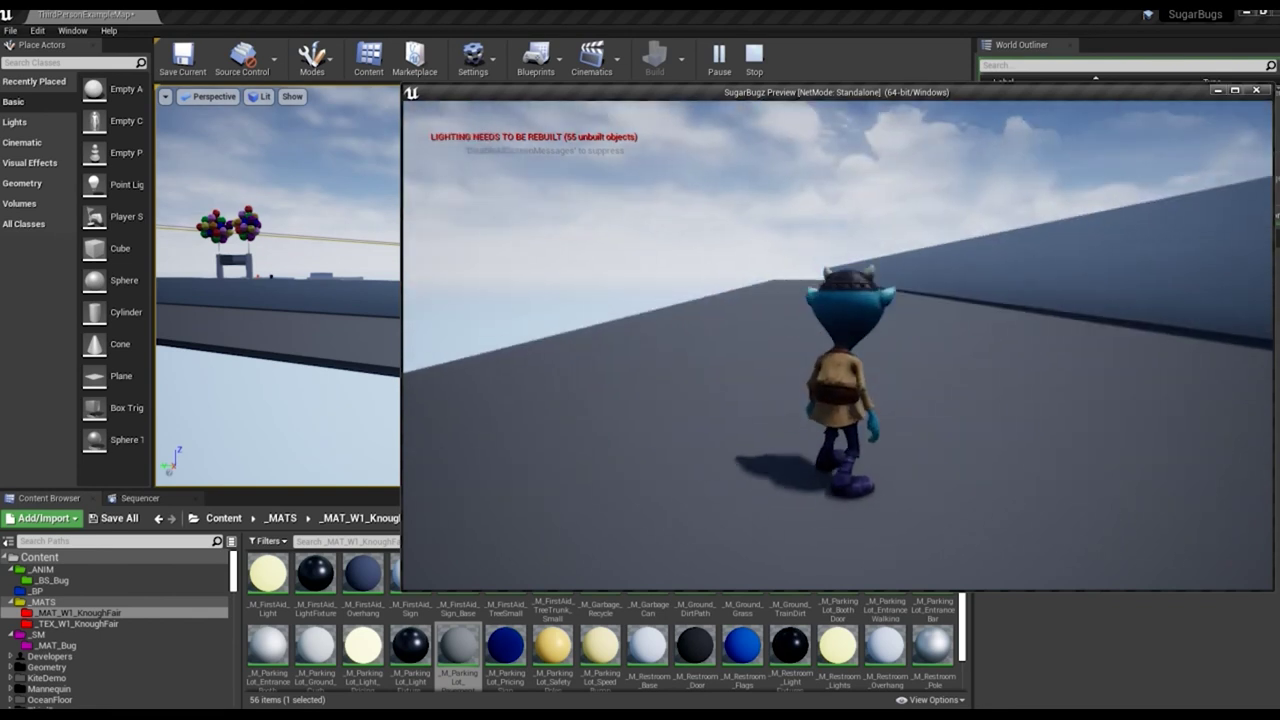
key(w)
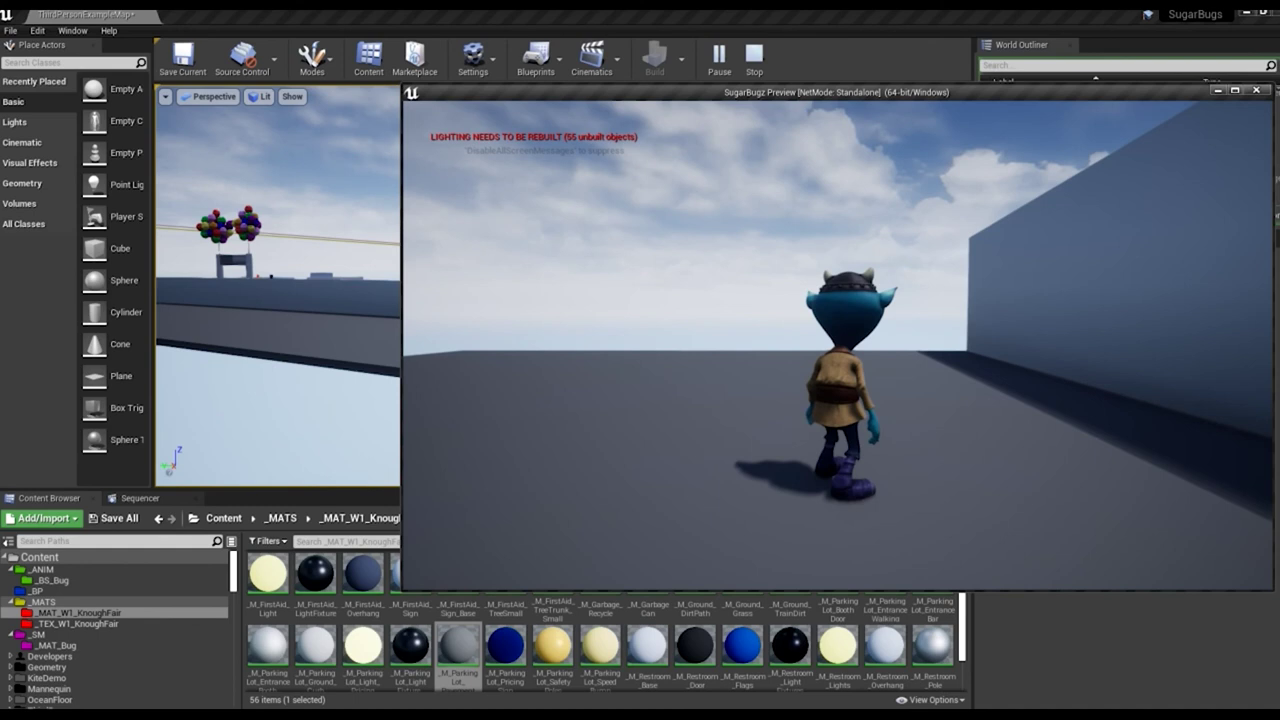
key(w)
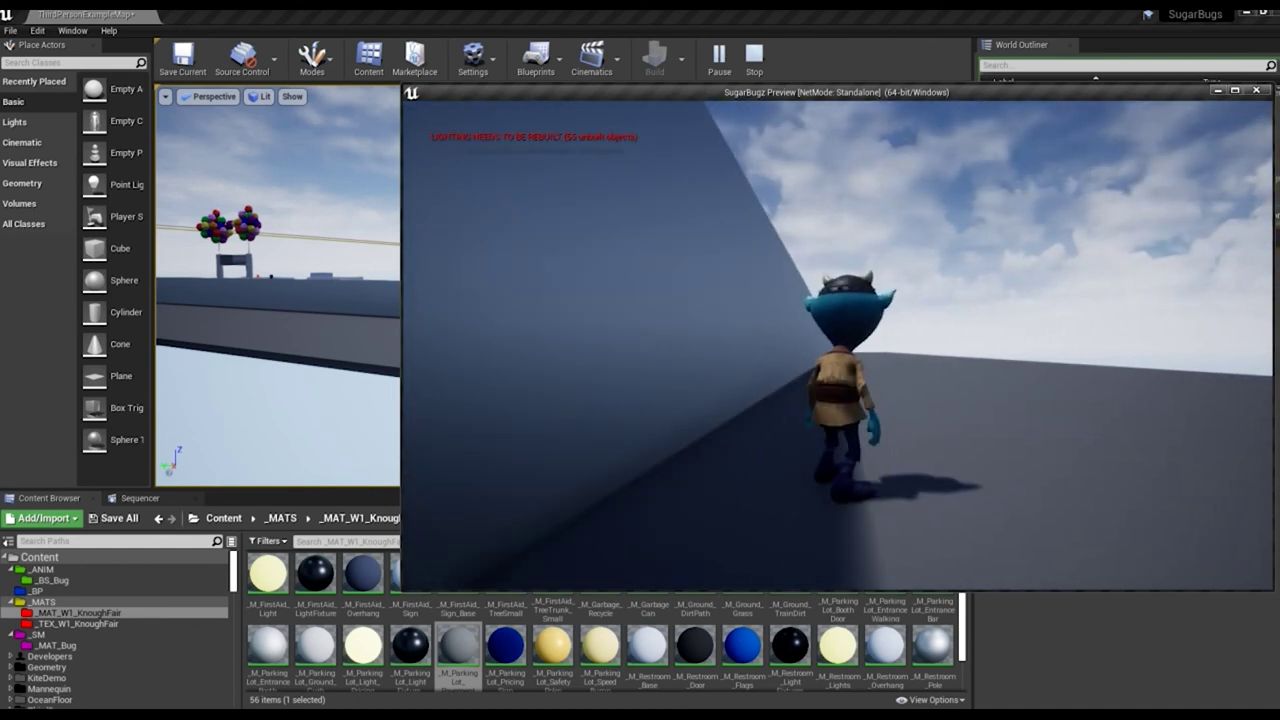
key(w)
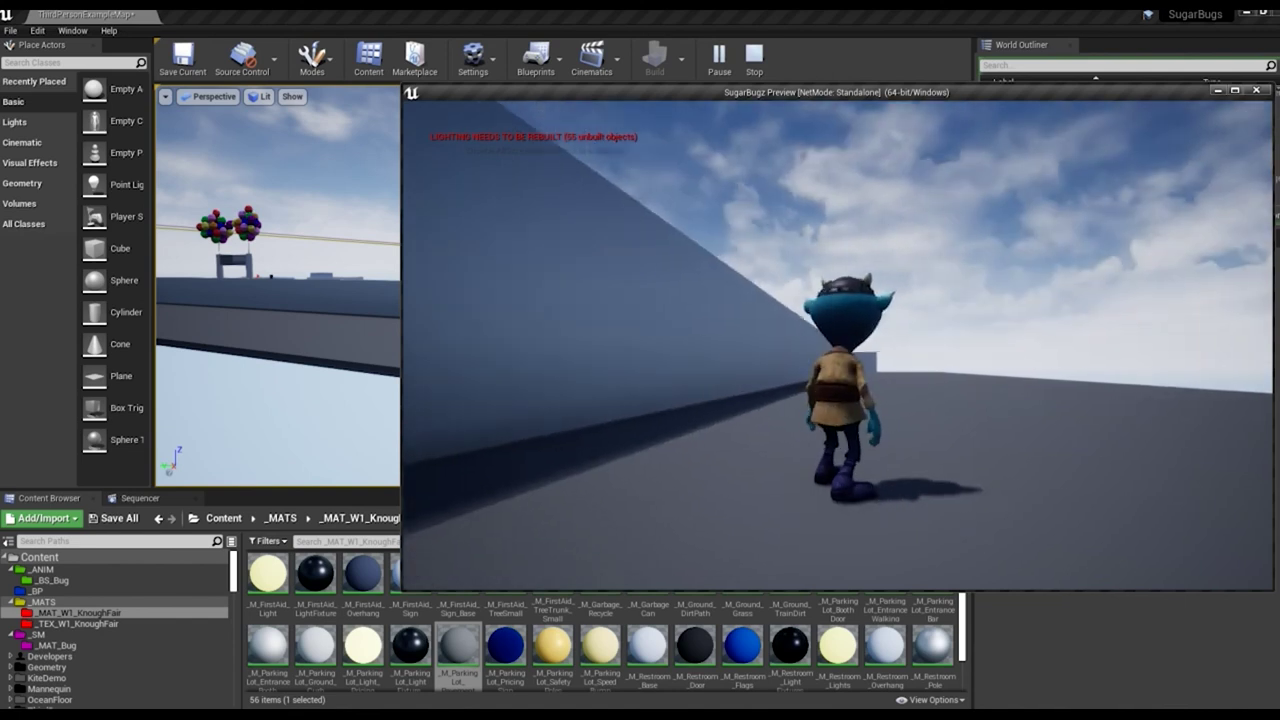
key(w)
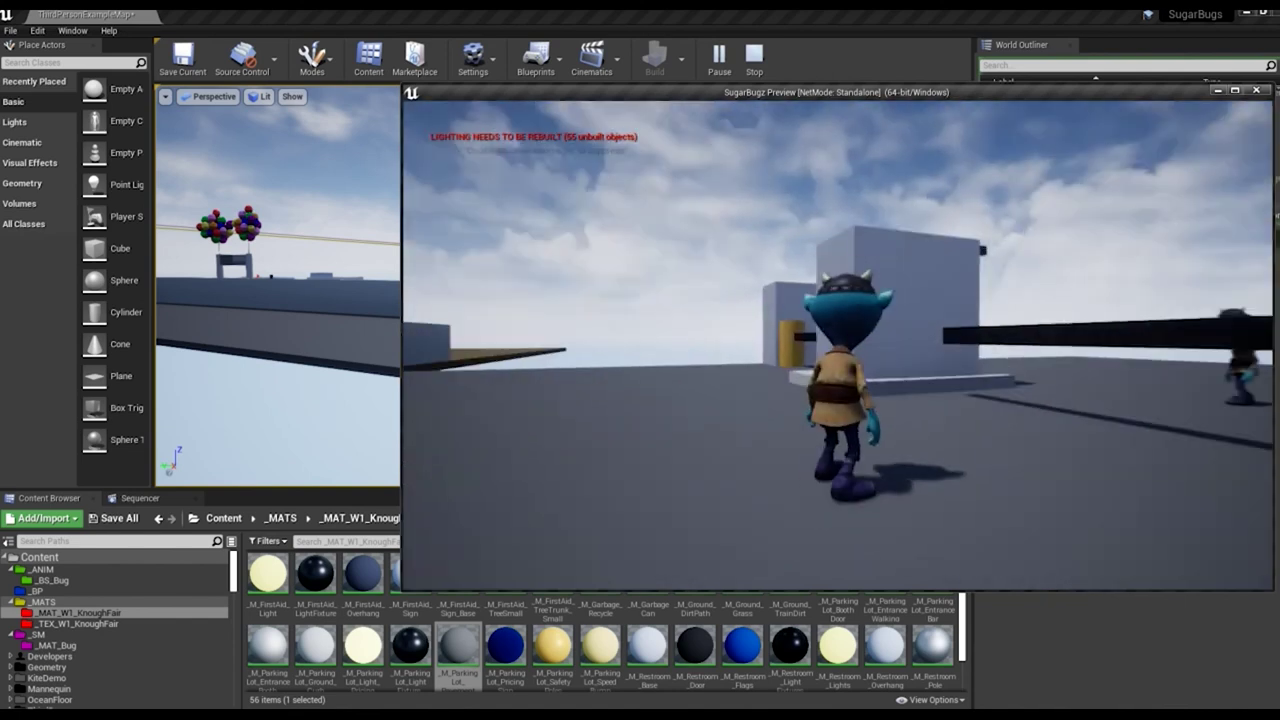
key(w)
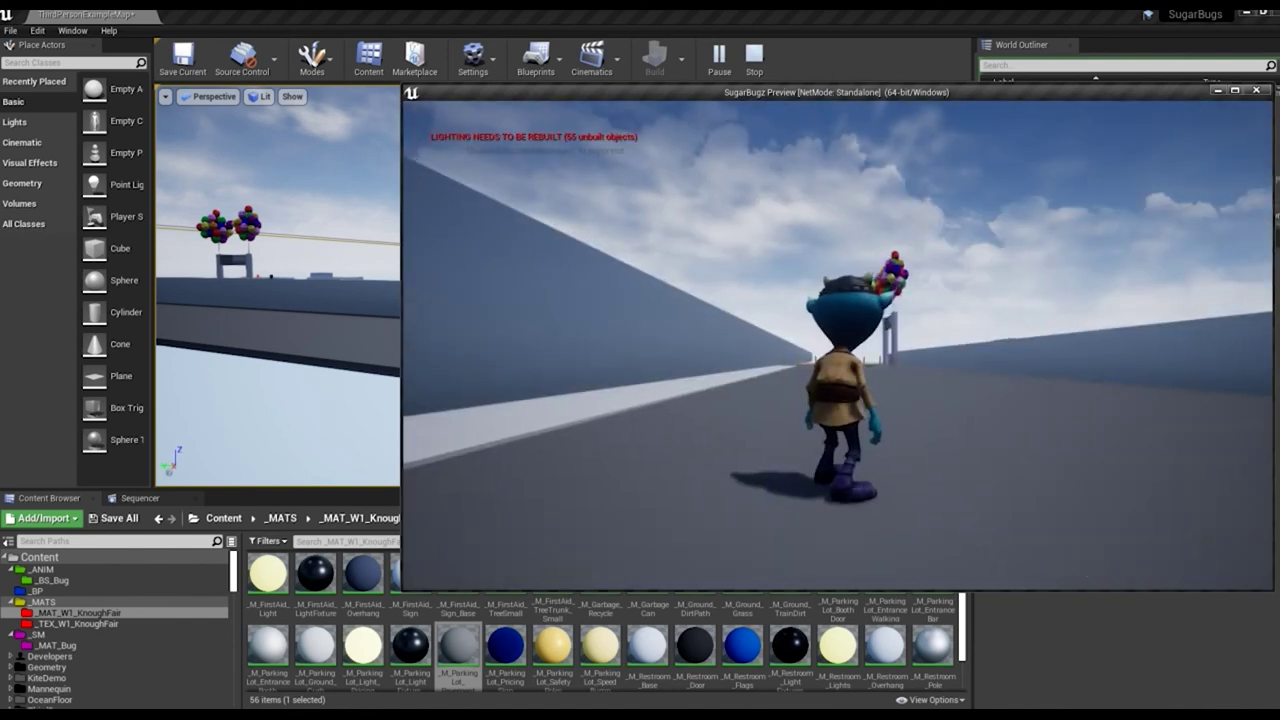
key(Escape)
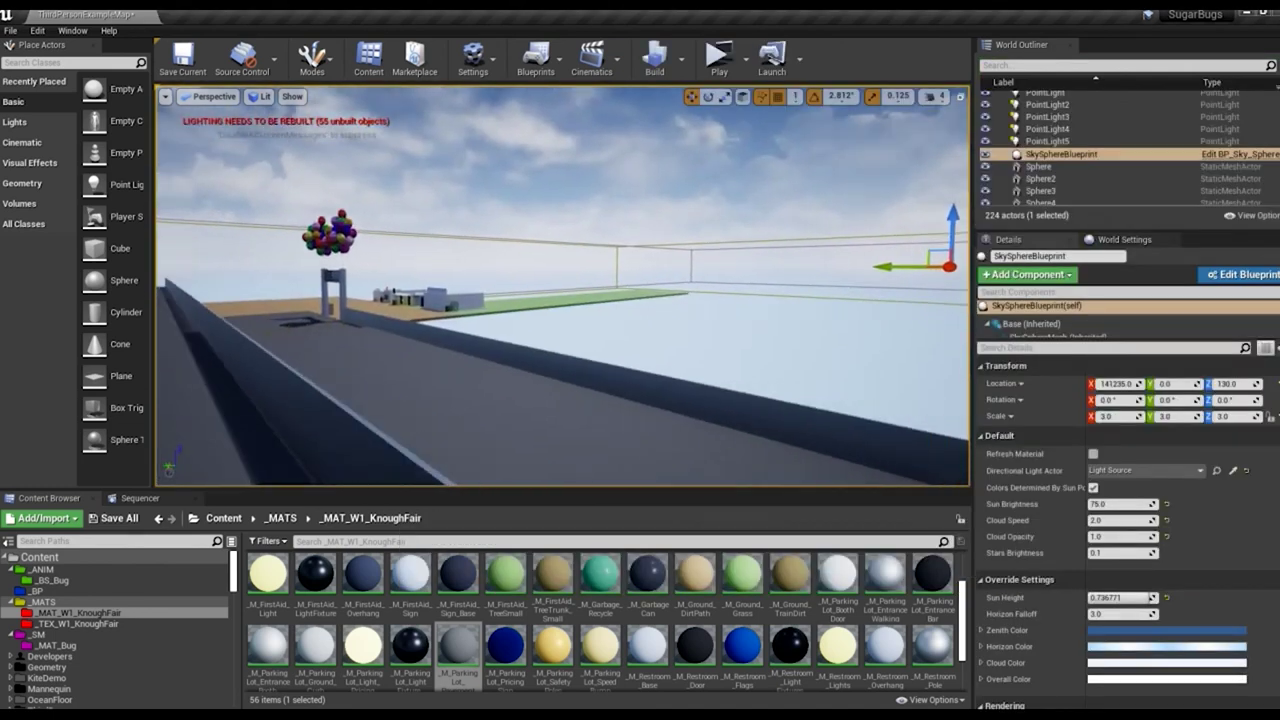
key(alt+p)
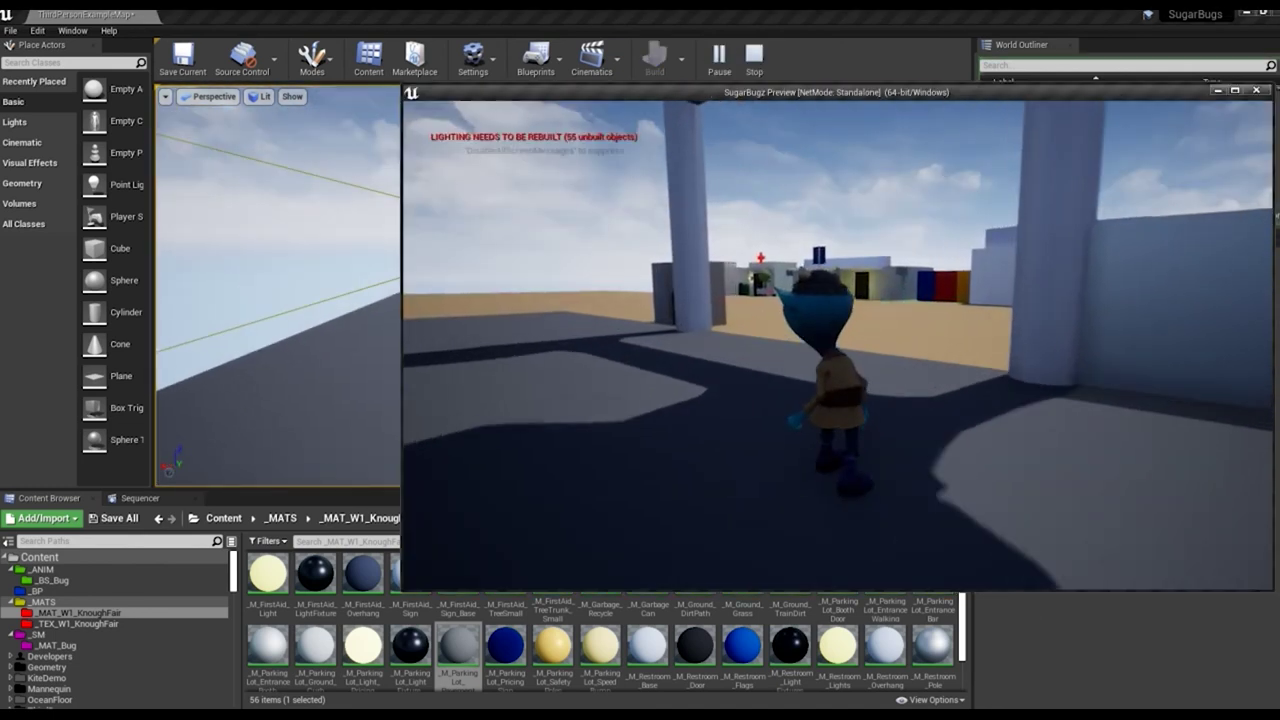
key(w)
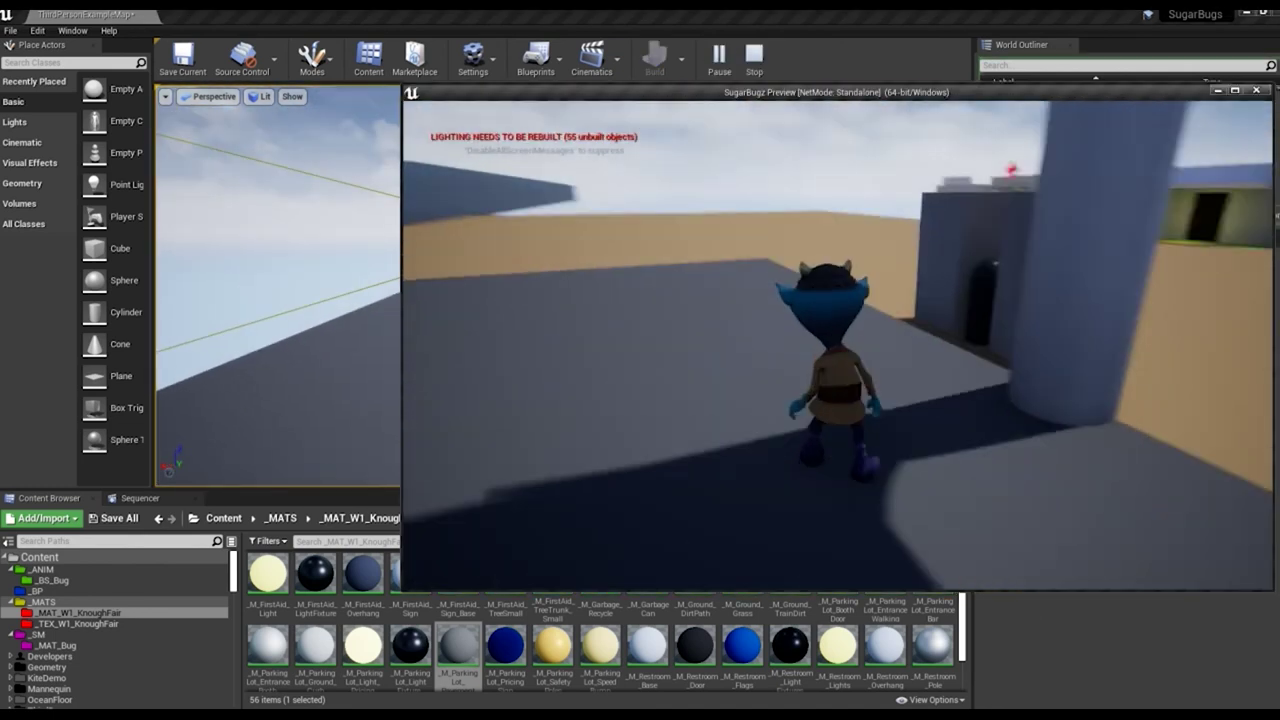
key(w)
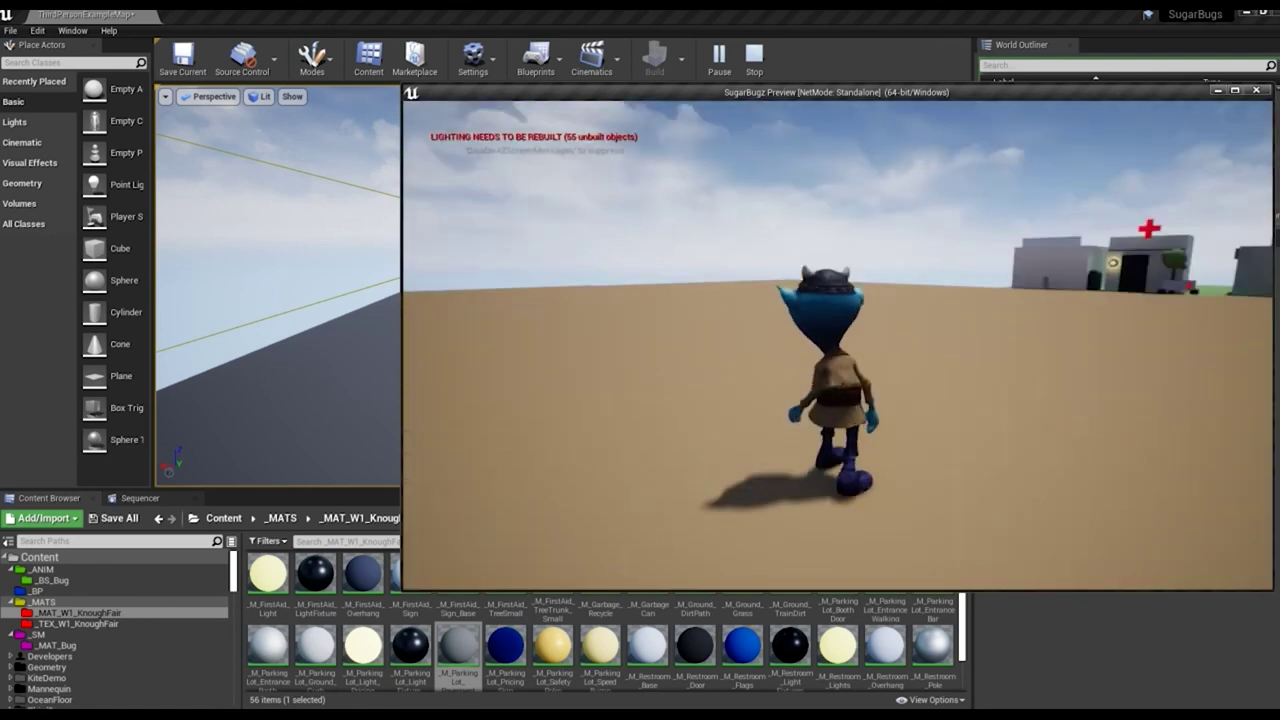
key(Escape)
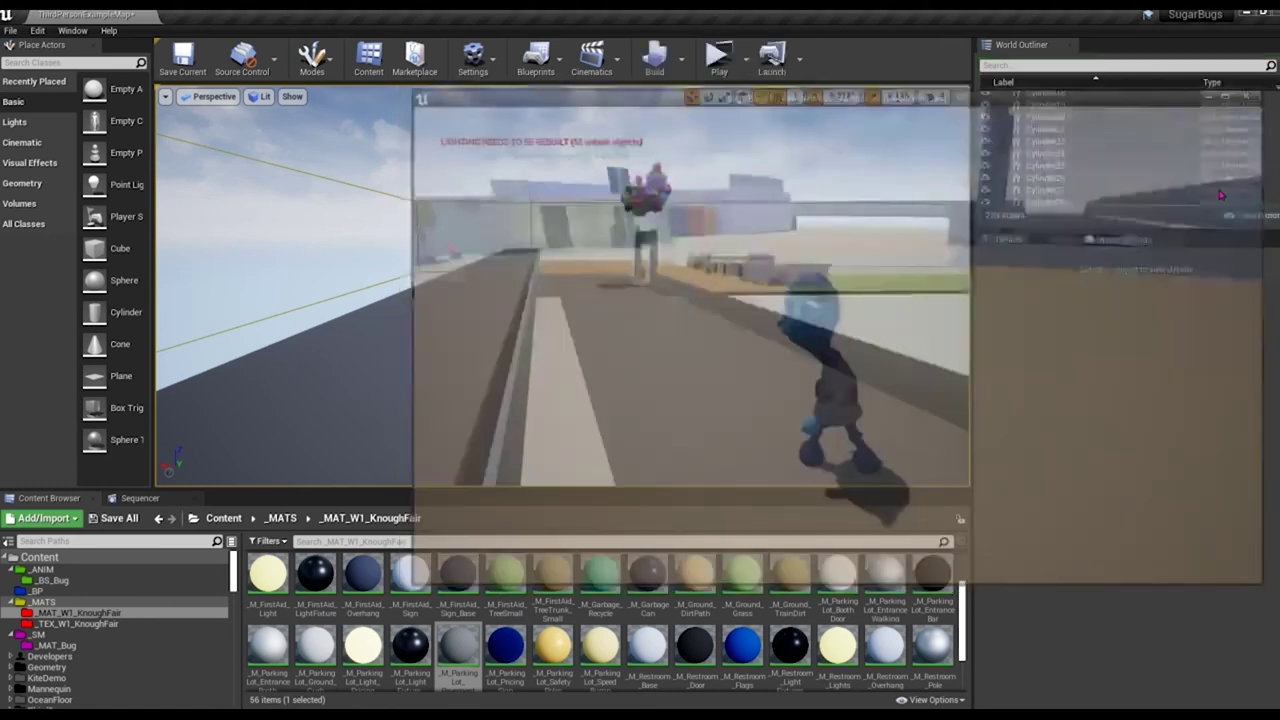
click(400, 380)
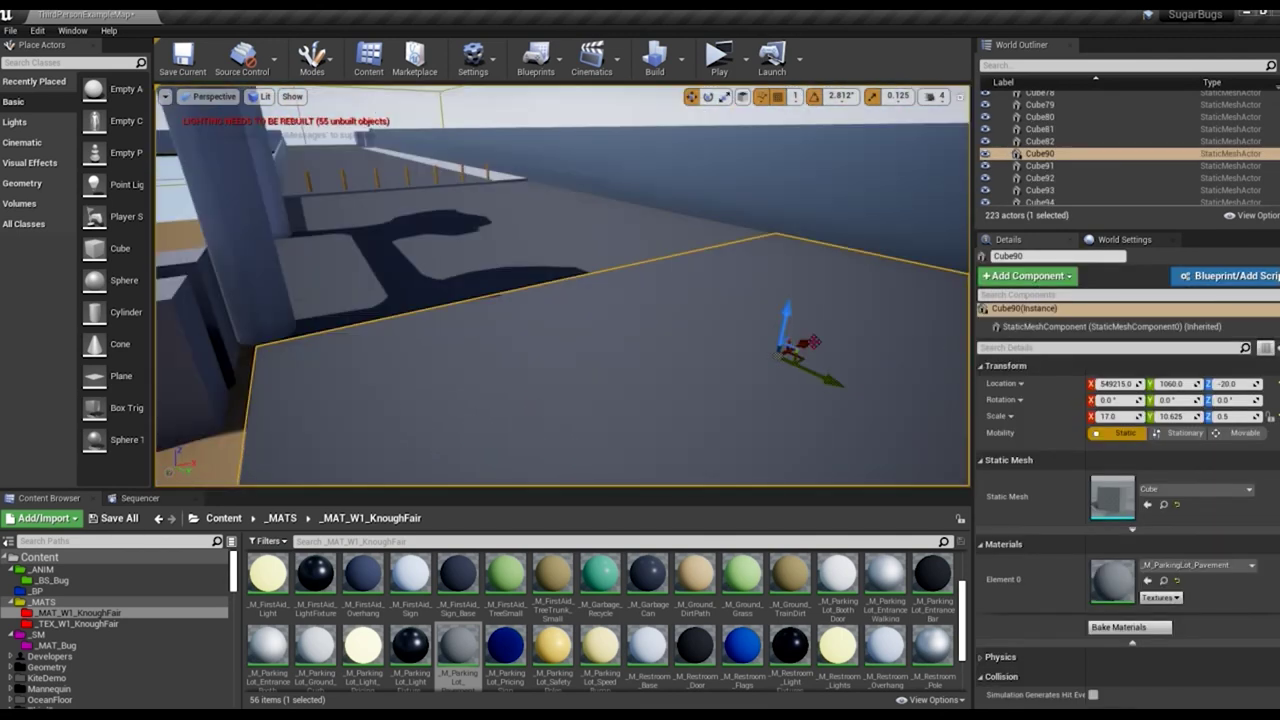
click(637, 101)
click(260, 293)
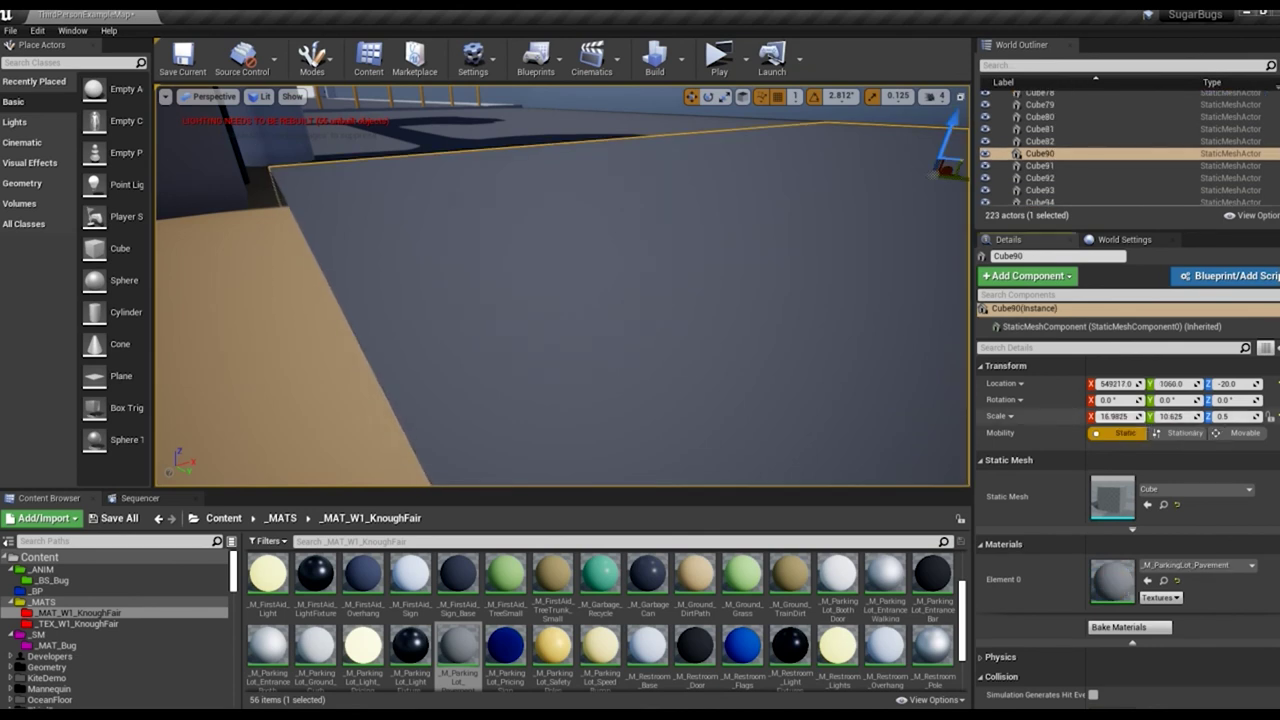
click(808, 394)
key(f)
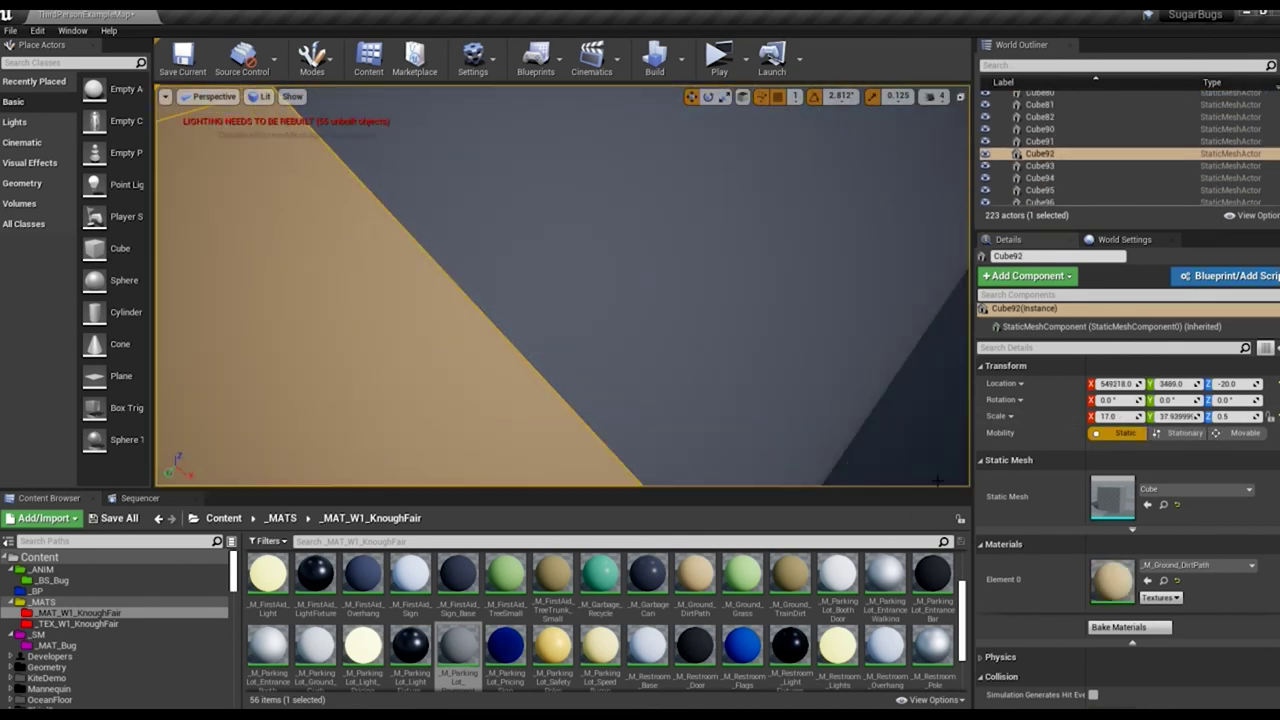
click(845, 313)
key(f)
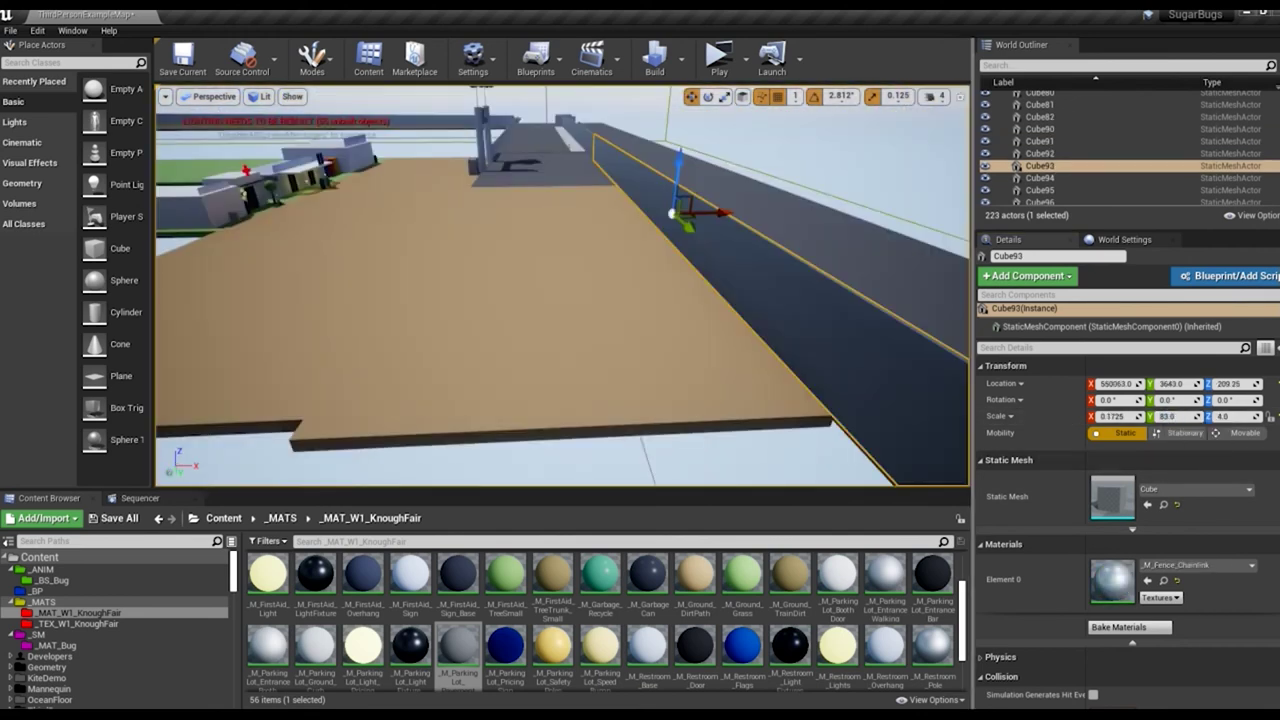
click(514, 357)
key(f)
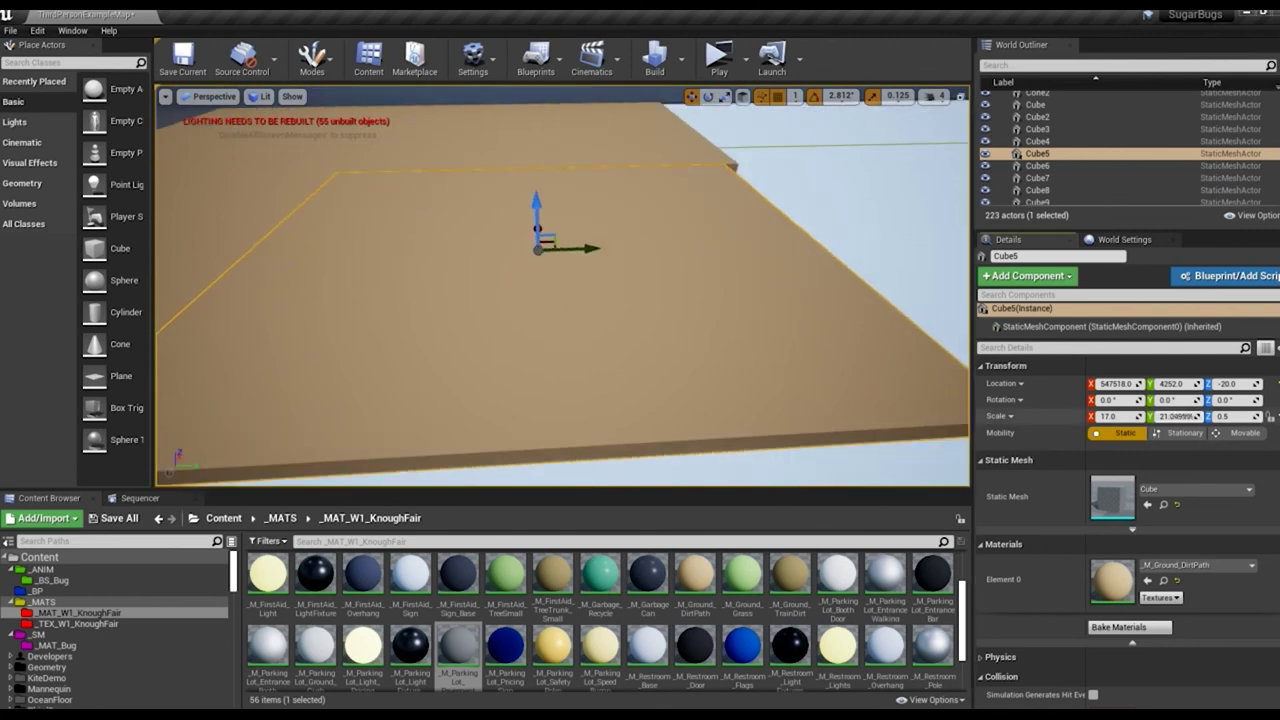
Step: Duplicate the dirt slab beside the wall and set the copy's Scale X to 34
drag(590, 248, 375, 284)
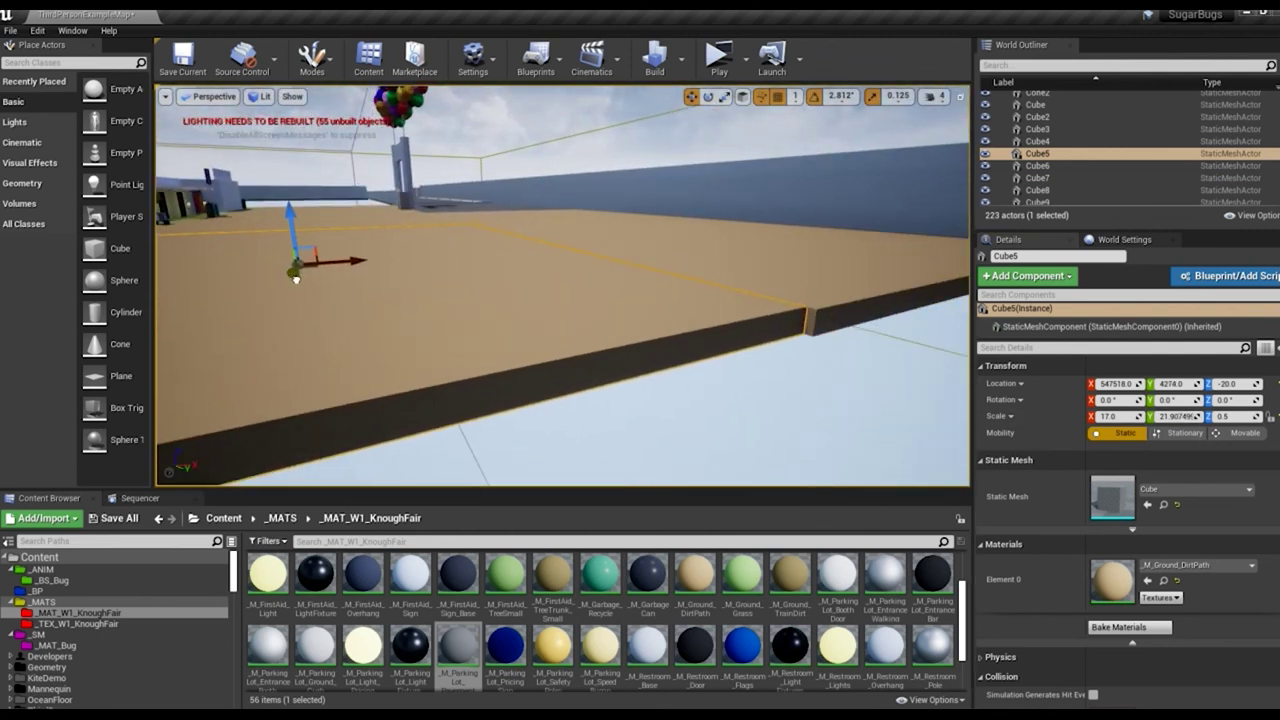
drag(295, 278, 330, 300)
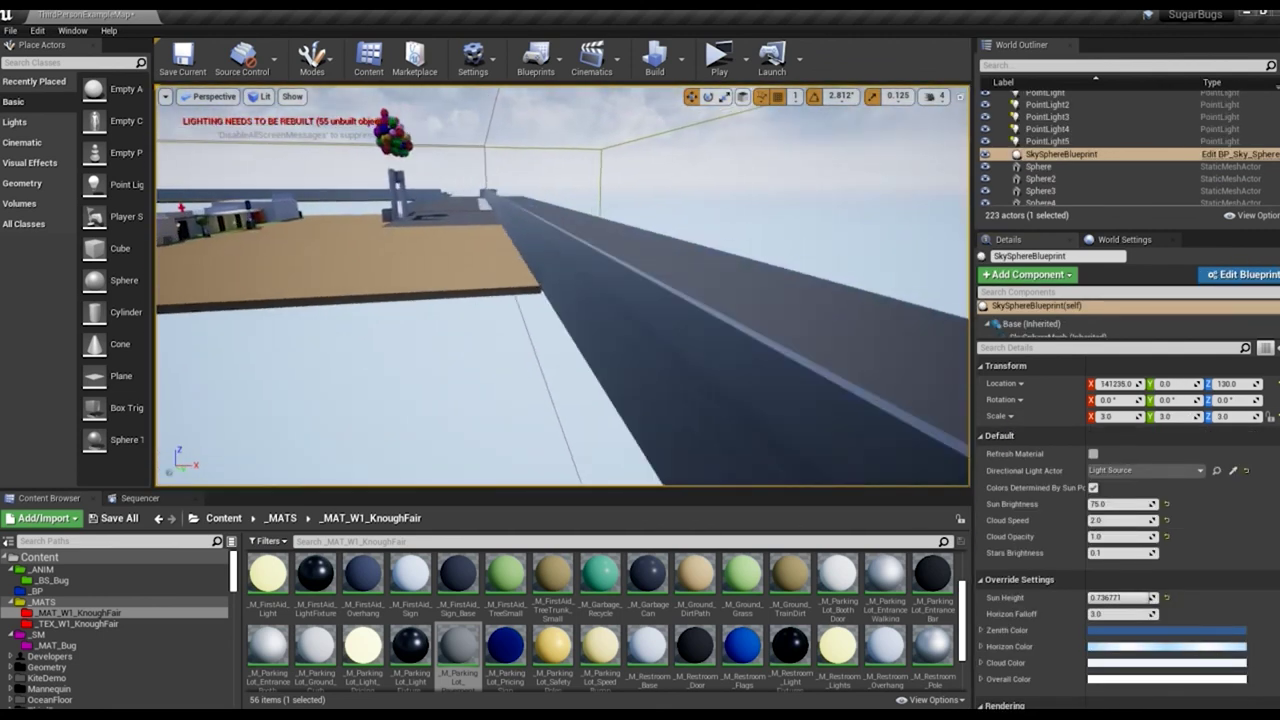
drag(560, 300, 677, 374)
ctrl+click(677, 374)
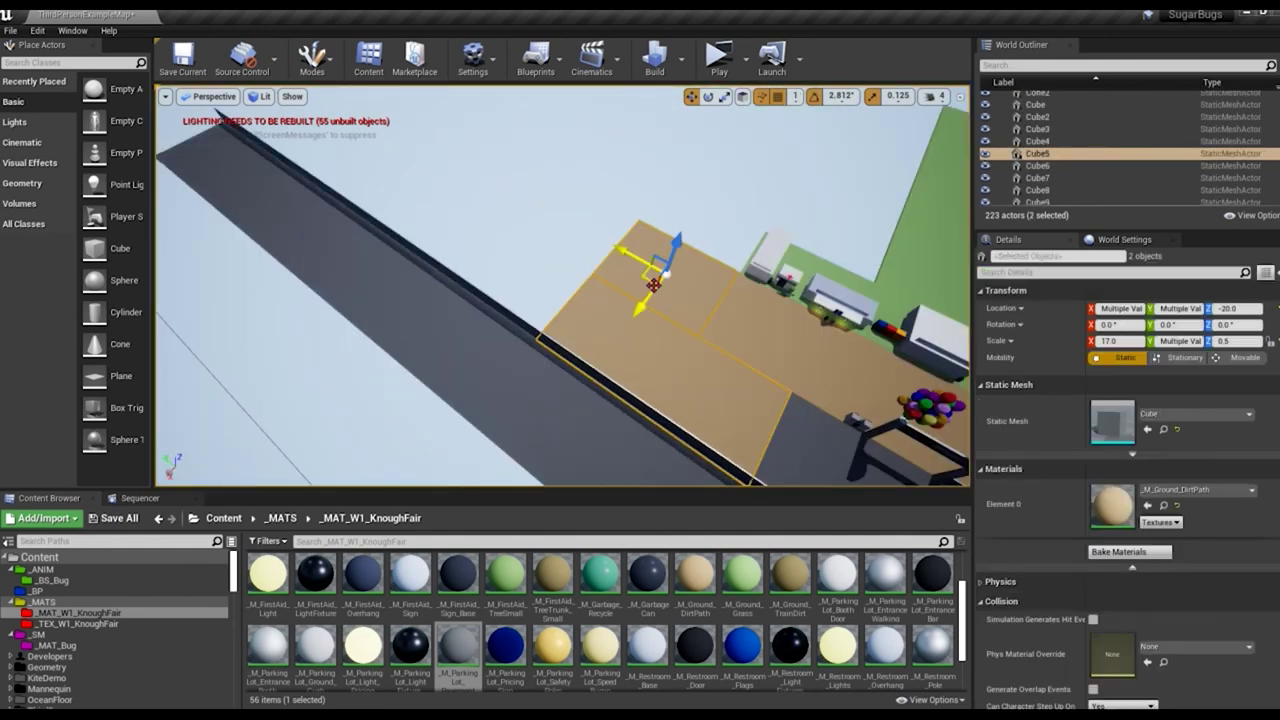
click(690, 363)
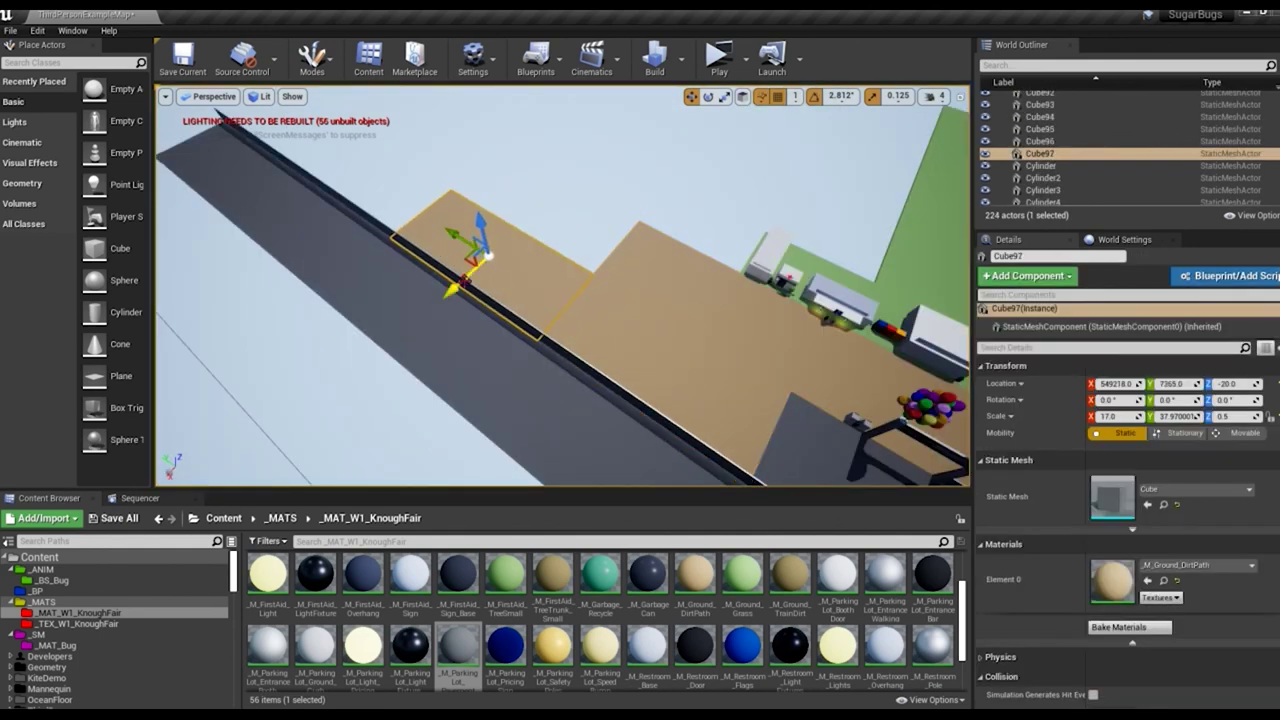
key(f)
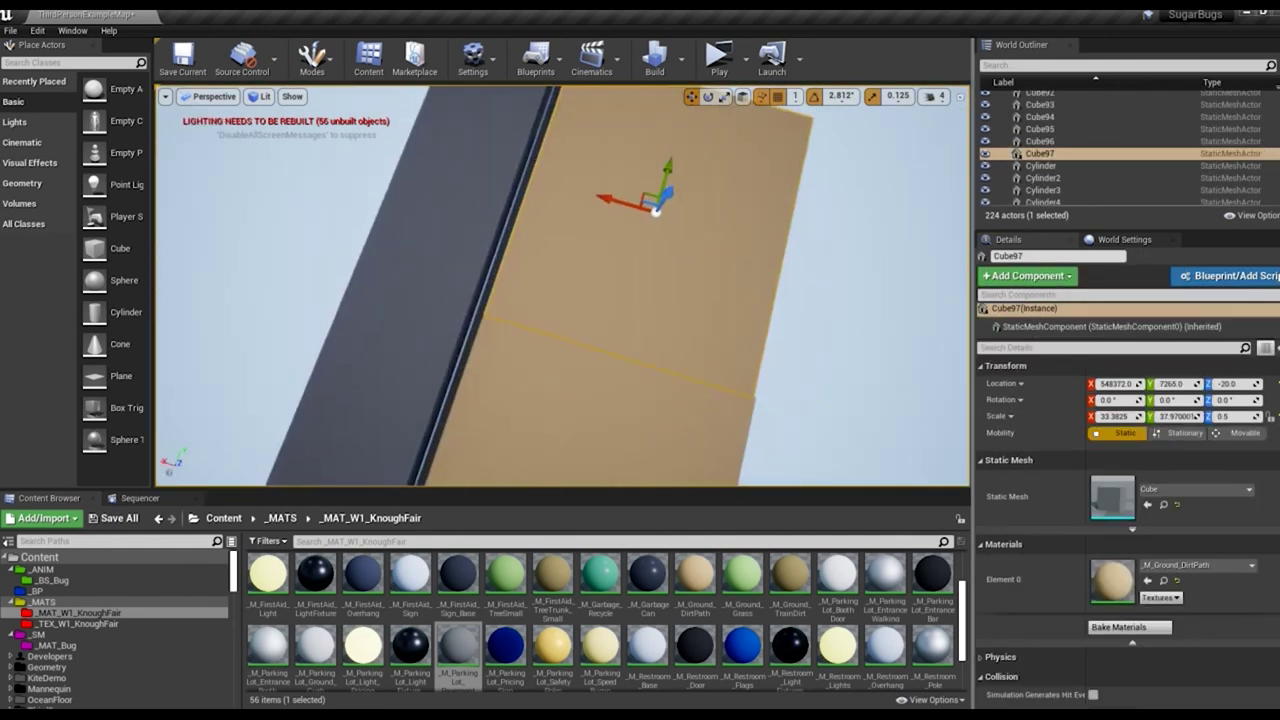
key(Return)
Step: Inspect the new dirt slab Cube97 from the top view, then return to perspective
click(752, 316)
key(alt+j)
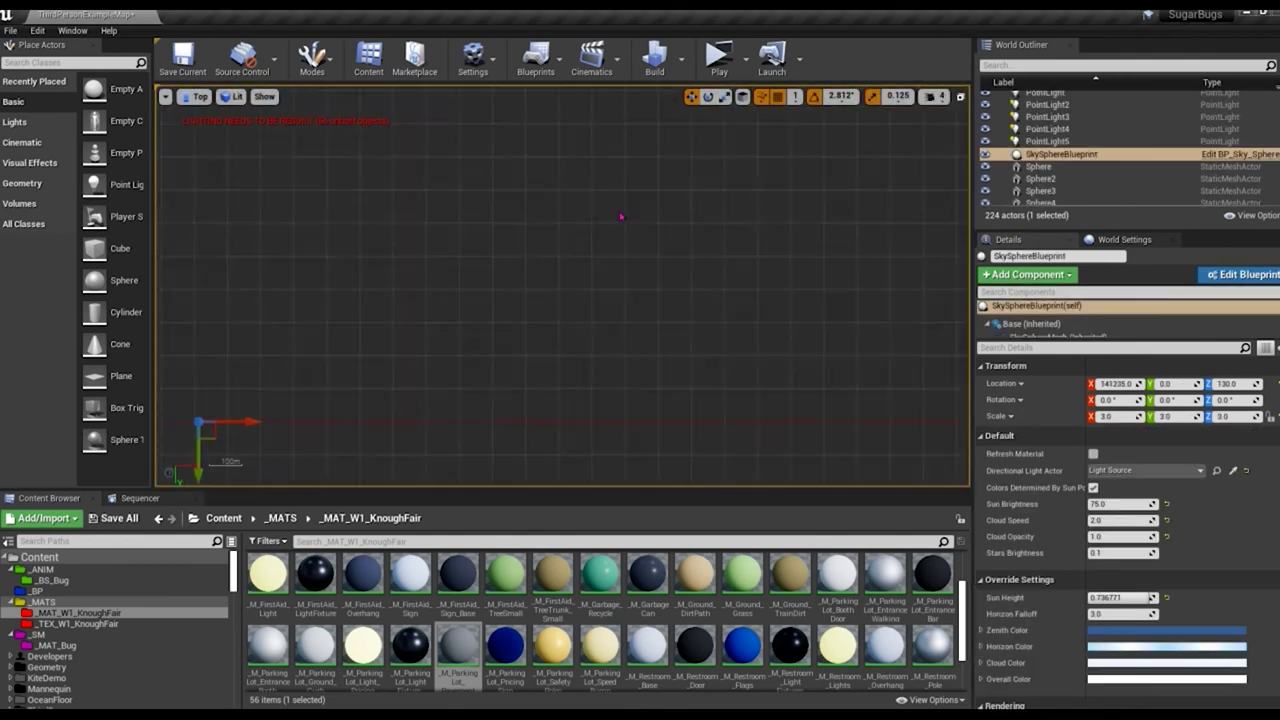
click(872, 375)
key(f)
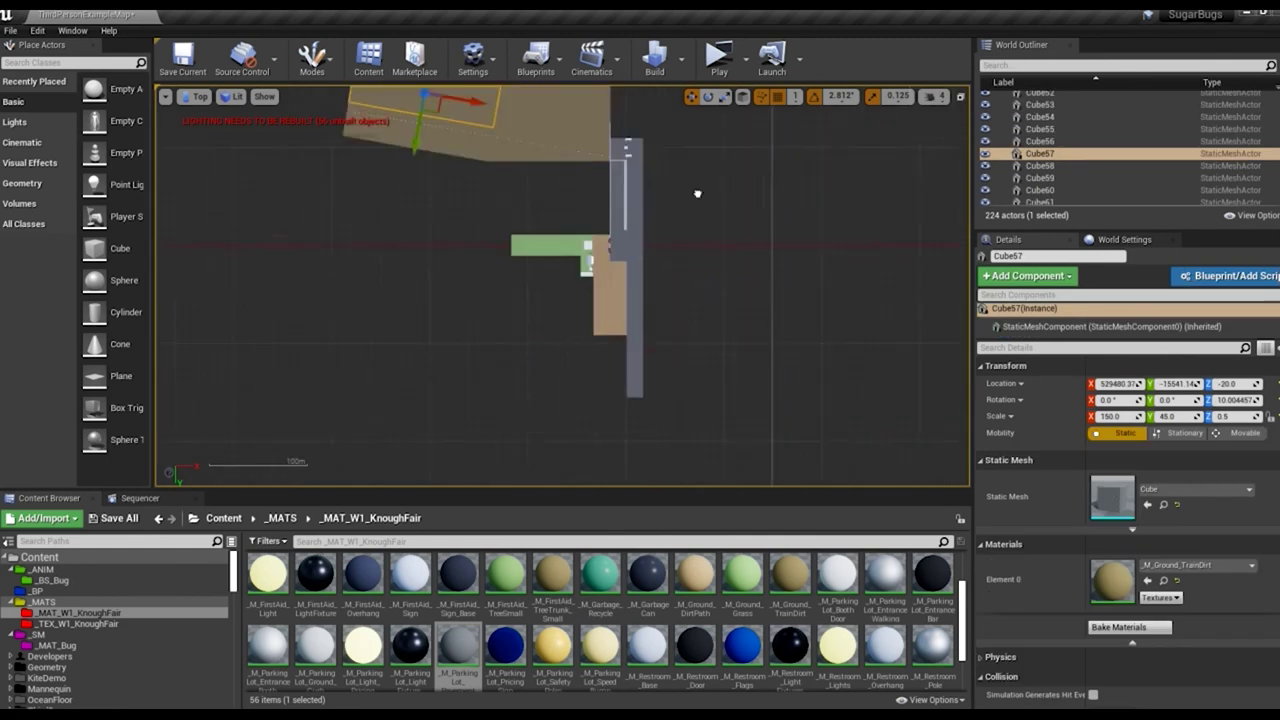
scroll(815, 394, down, 1)
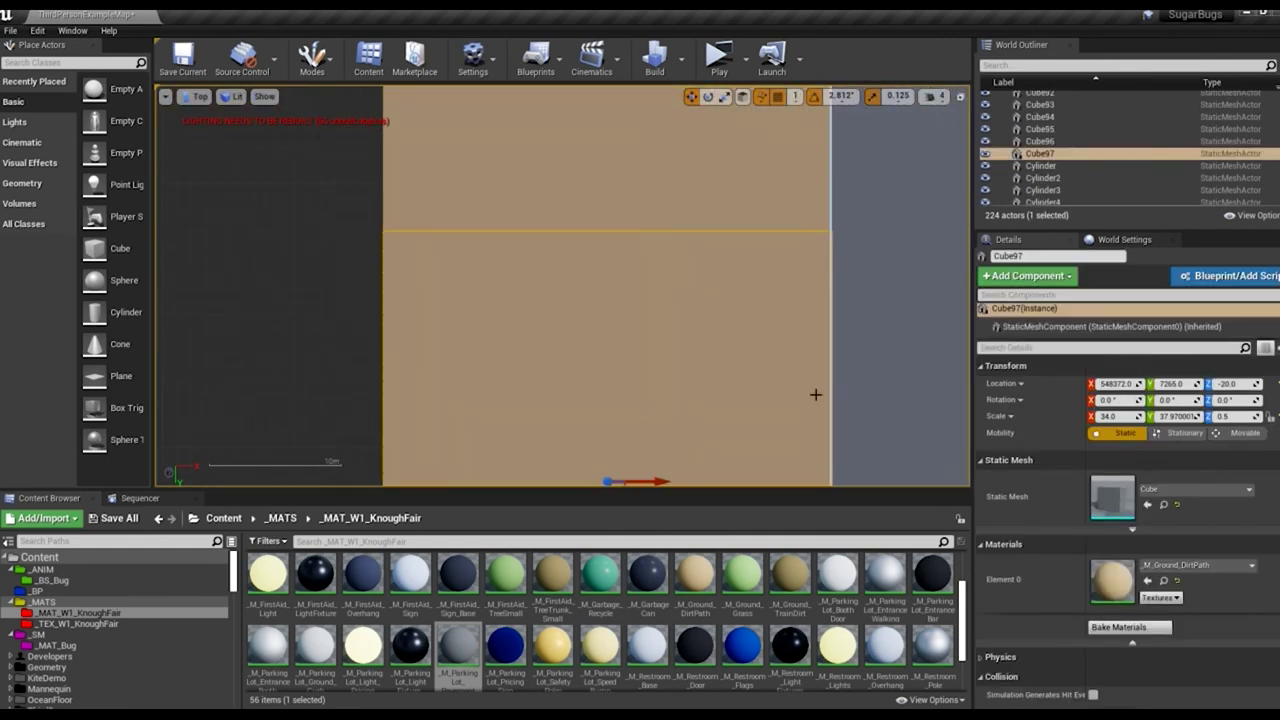
click(195, 96)
click(214, 113)
key(f)
key(ctrl+z)
key(ctrl+z)
key(ctrl+z)
Step: Stretch the dirt slab along the wall to about Y scale 101.5 and slide it into place
drag(394, 349, 626, 251)
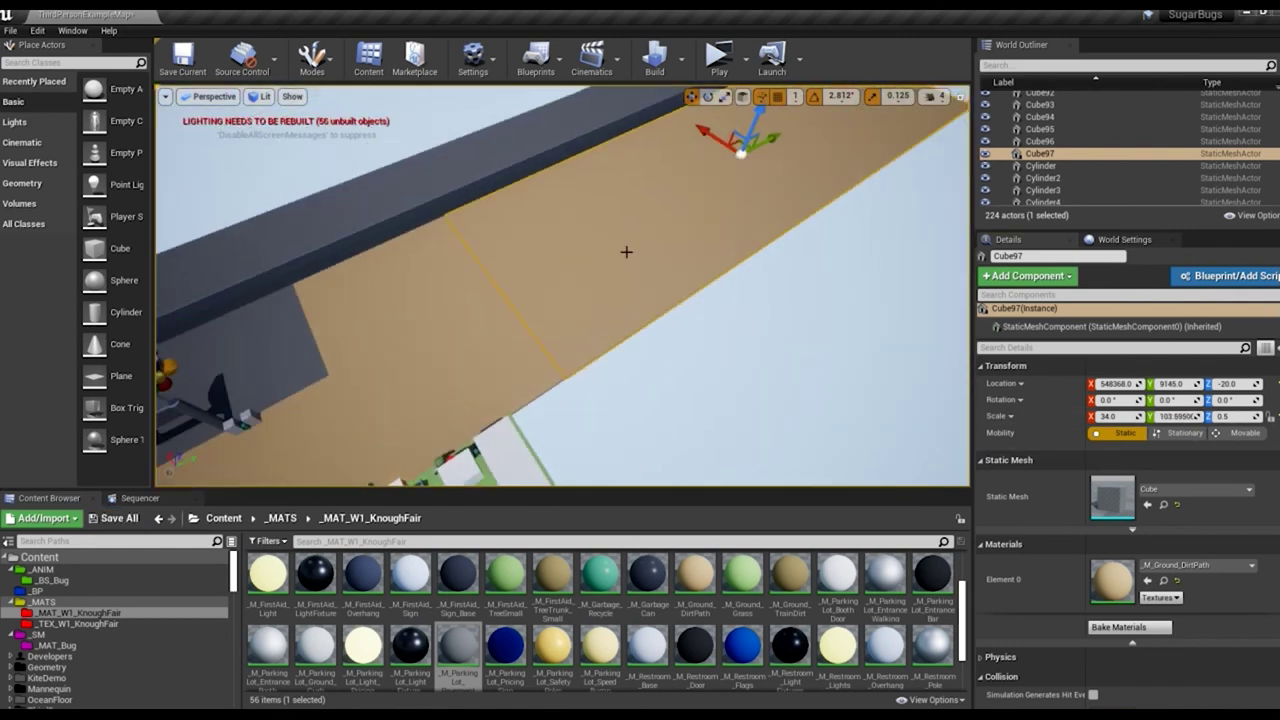
mouse_move(839, 124)
right_down()
mouse_move(560, 300)
mouse_move(620, 310)
right_up()
click(560, 337)
click(617, 305)
right_drag(617, 305, 400, 300)
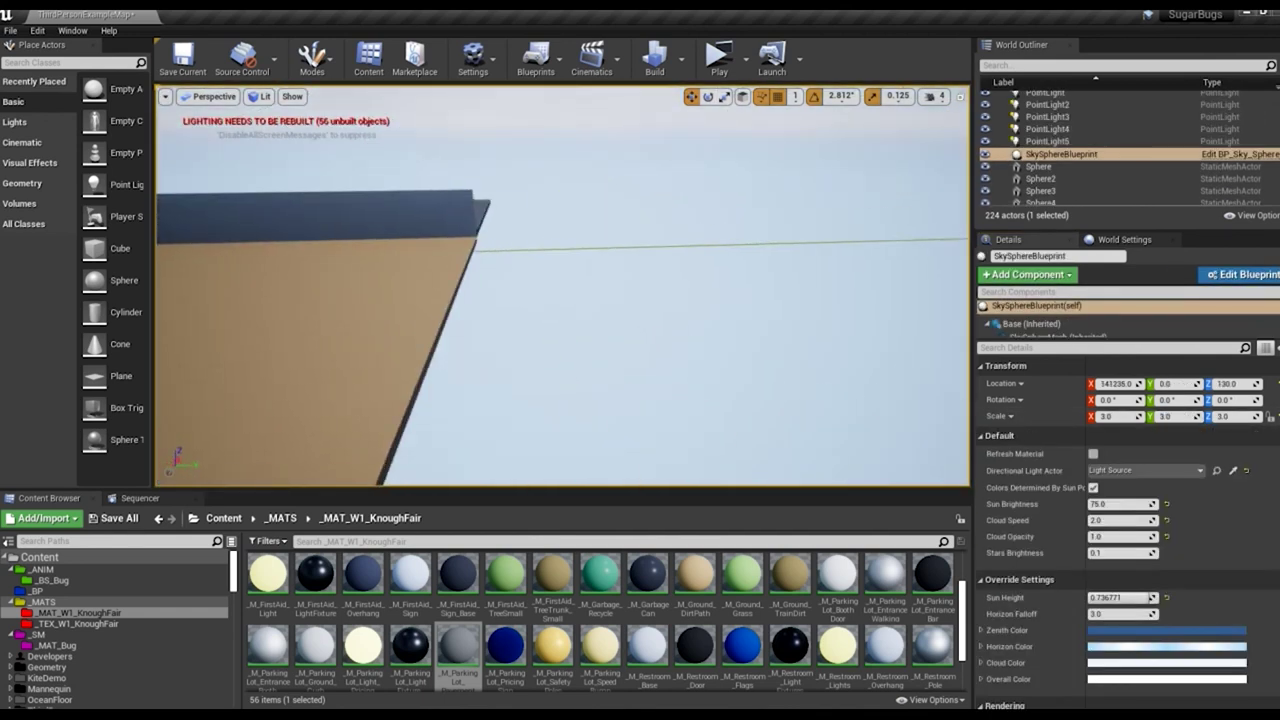
right_drag(560, 300, 480, 300)
click(380, 300)
mouse_move(560, 300)
right_down()
mouse_move(797, 377)
mouse_move(600, 300)
mouse_move(480, 300)
right_up()
click(797, 377)
Step: Apply the grass material to the floor slab and place a copy beside the dirt path
click(760, 430)
click(600, 330)
drag(742, 575, 600, 330)
mouse_move(560, 300)
right_down()
mouse_move(560, 220)
mouse_move(457, 309)
right_up()
click(457, 309)
alt+drag(345, 297, 465, 270)
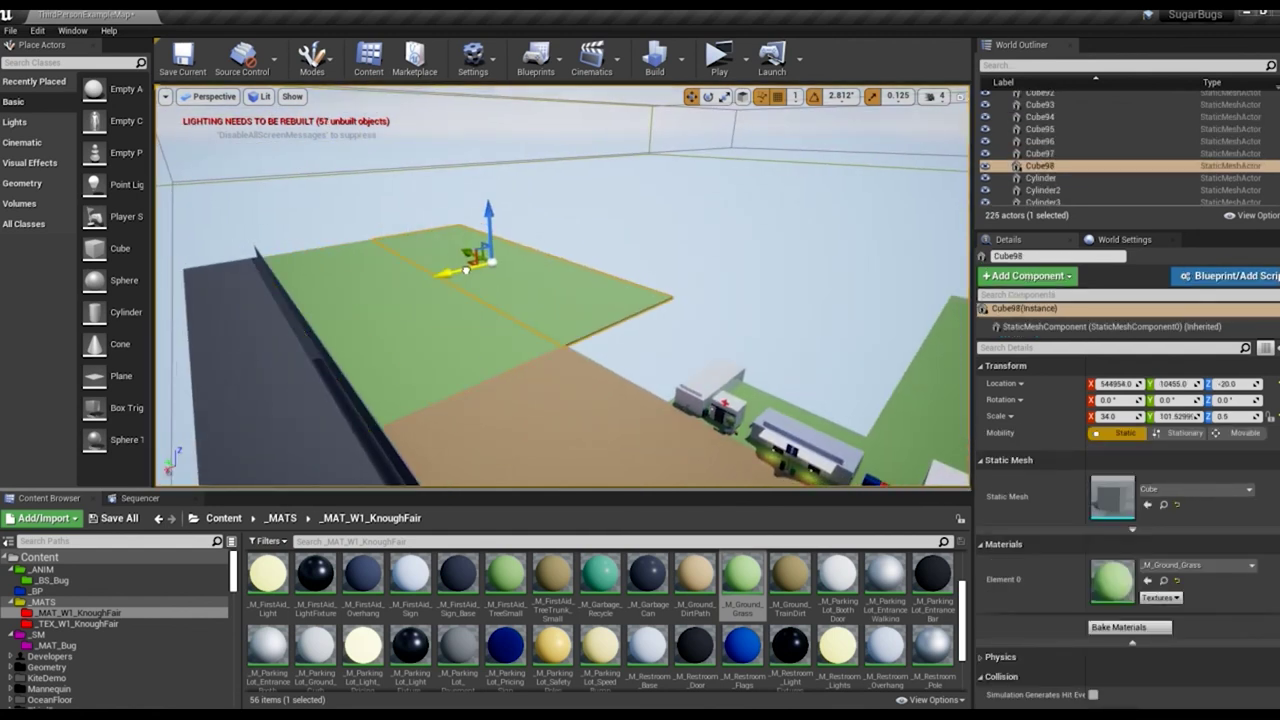
right_drag(465, 270, 470, 300)
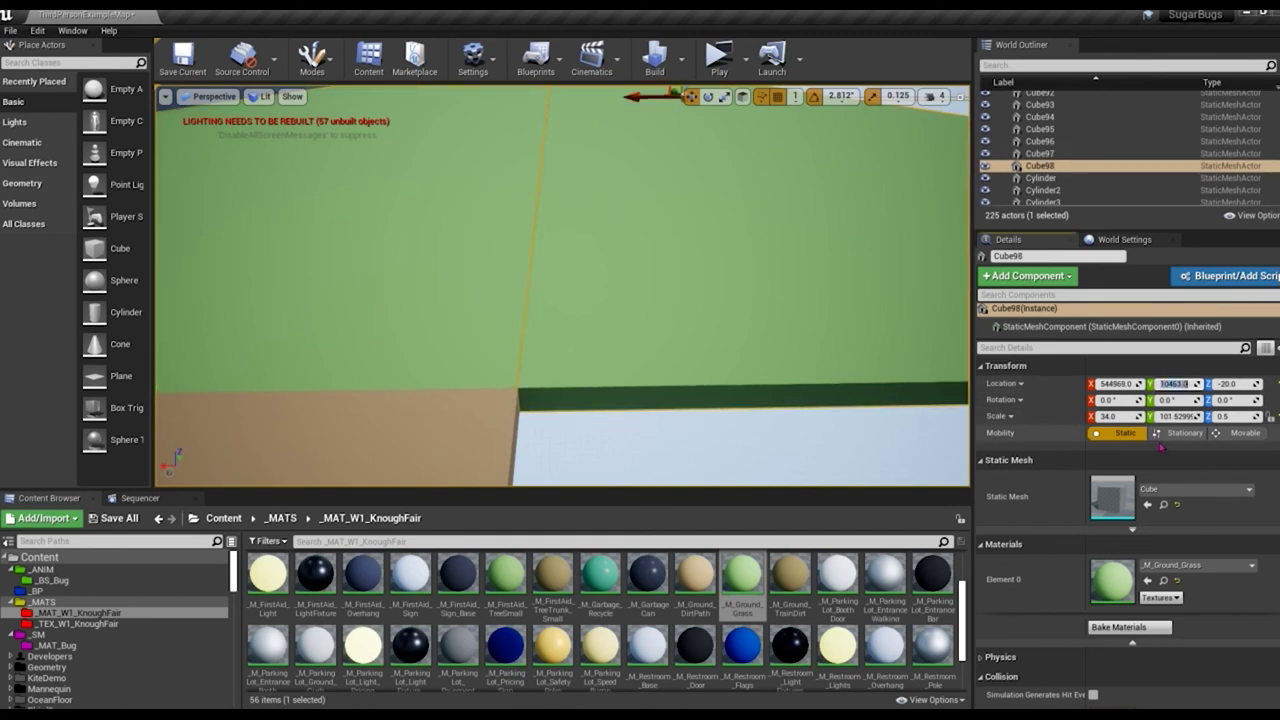
Step: Duplicate the grass slab as Cube99, sliding the copy sideways
scroll(494, 329, down, 10)
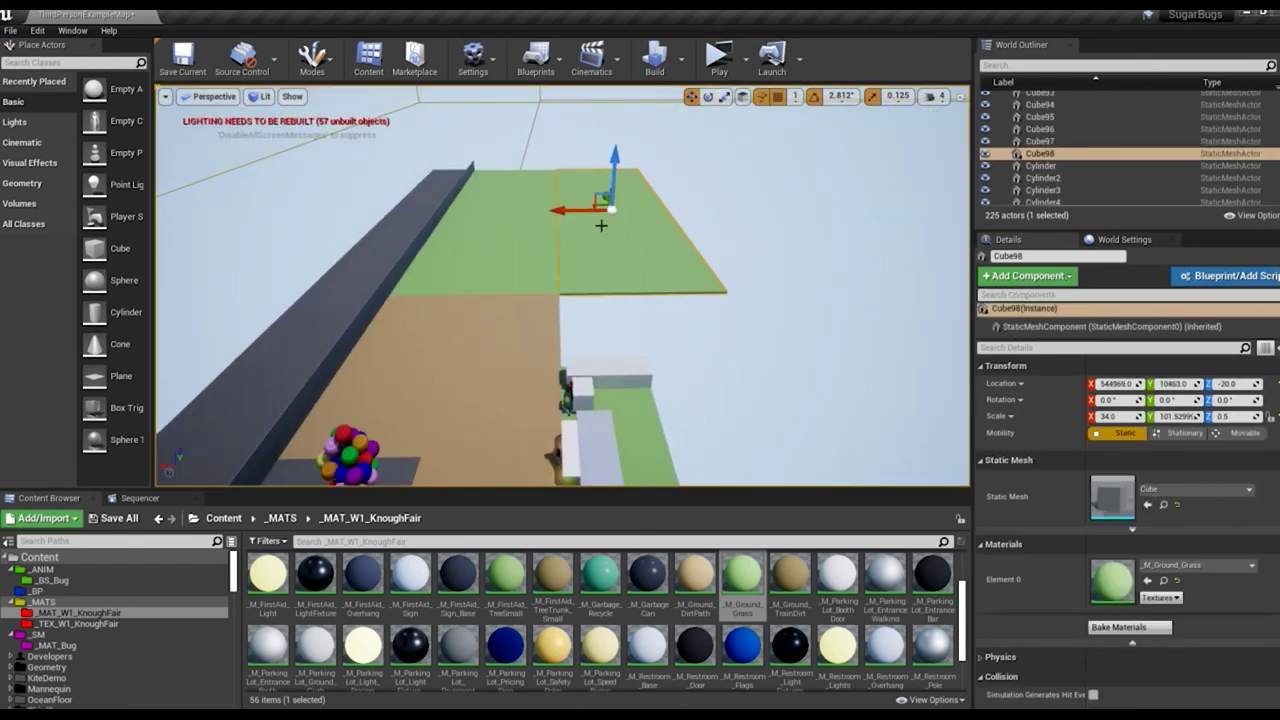
alt+drag(561, 211, 673, 216)
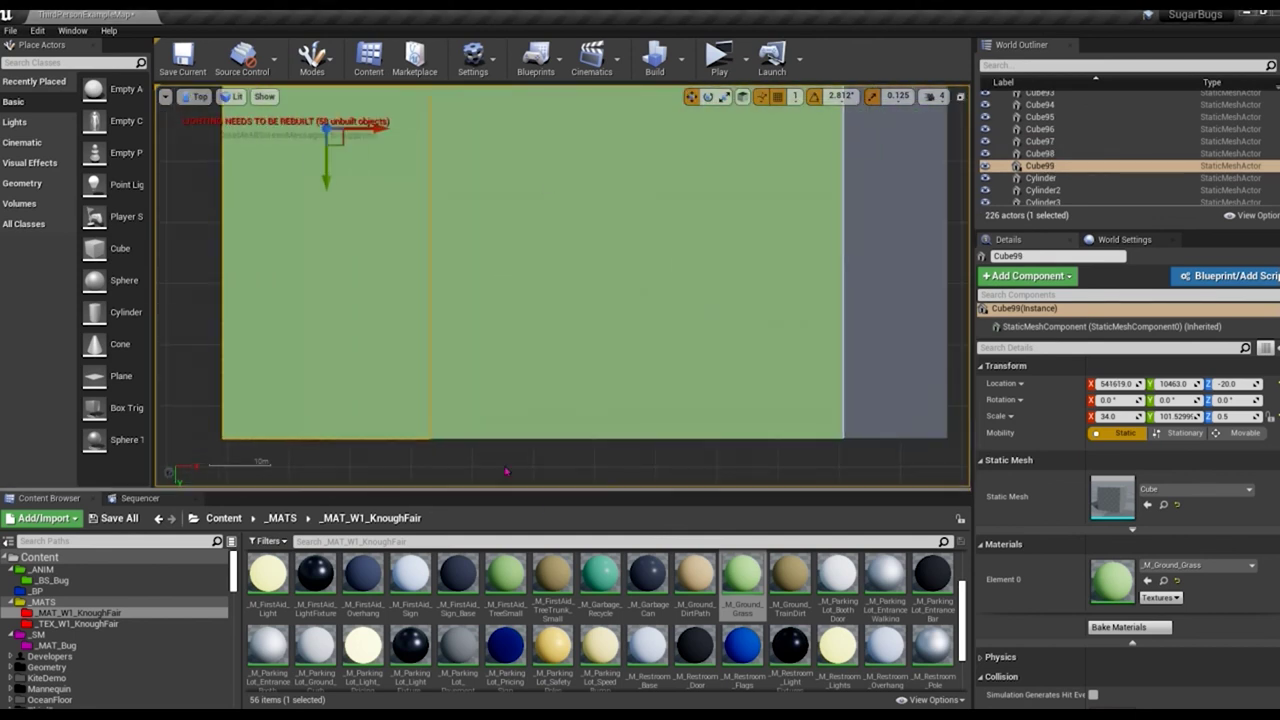
key(Escape)
click(825, 248)
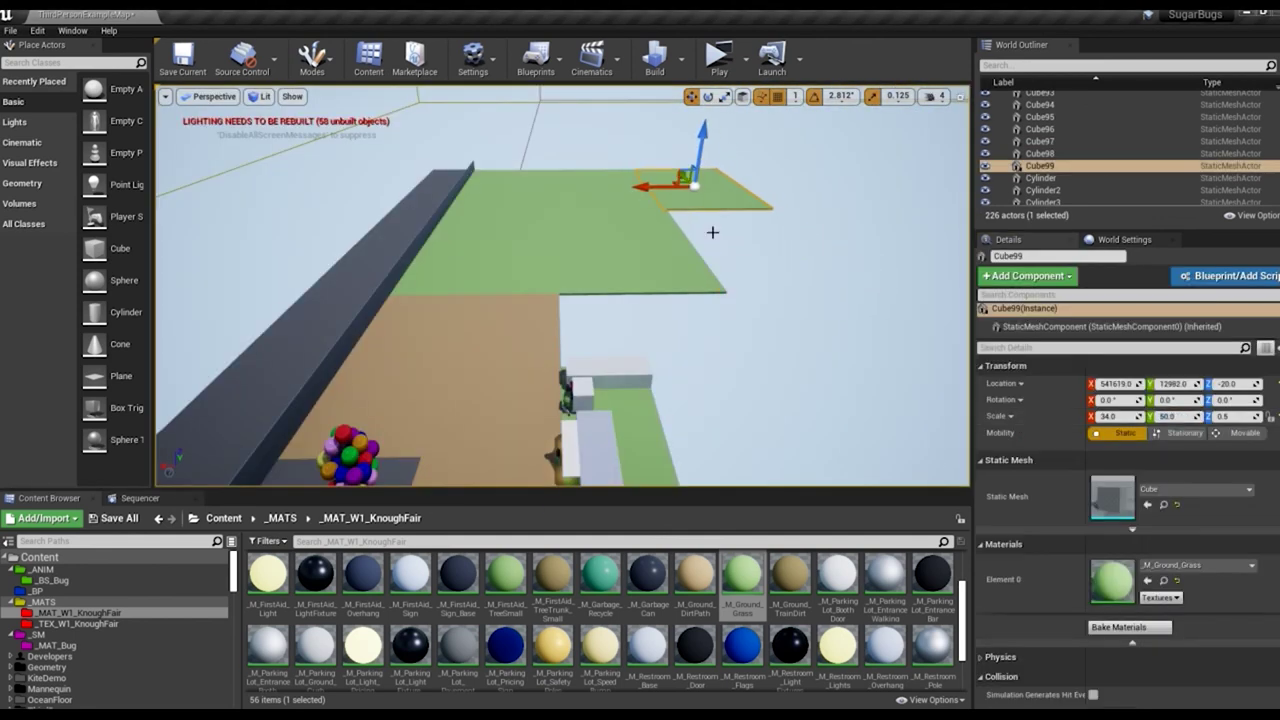
right_drag(712, 232, 865, 317)
Step: Set Cube99 to Scale Y 50 and Location Y 12992, checking it in Top view
key(alt+j)
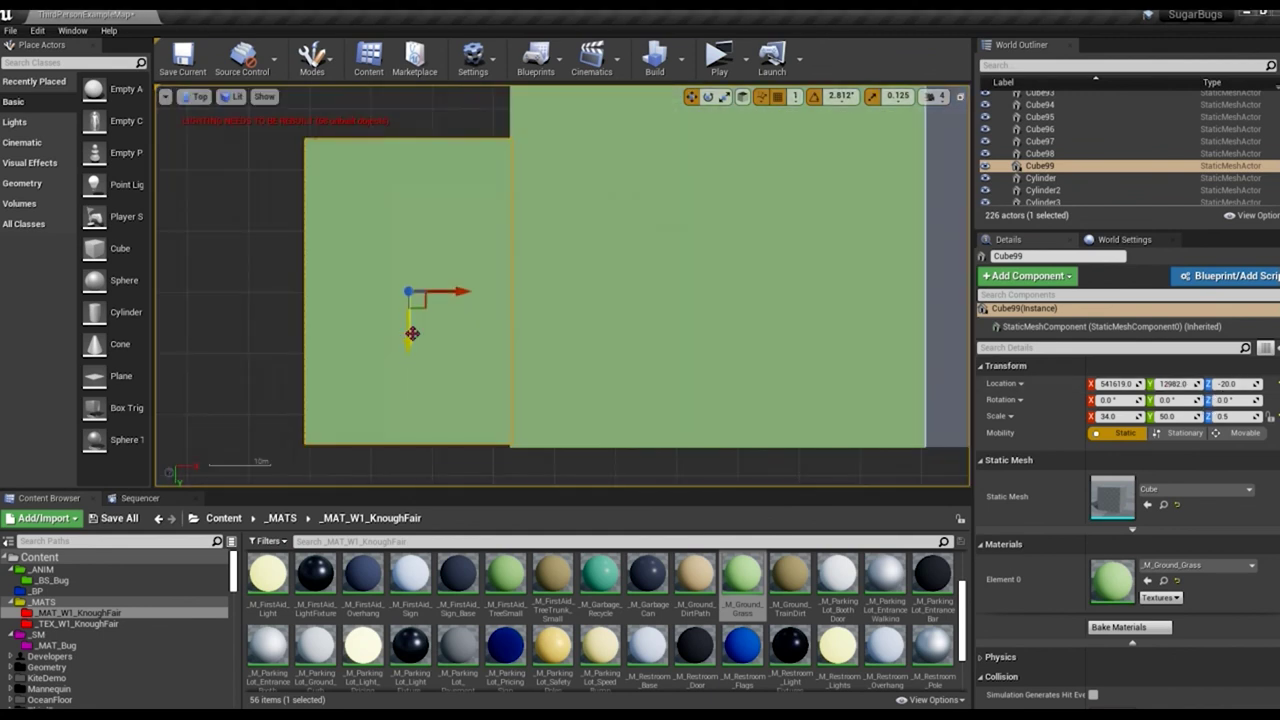
scroll(630, 470, down, 1)
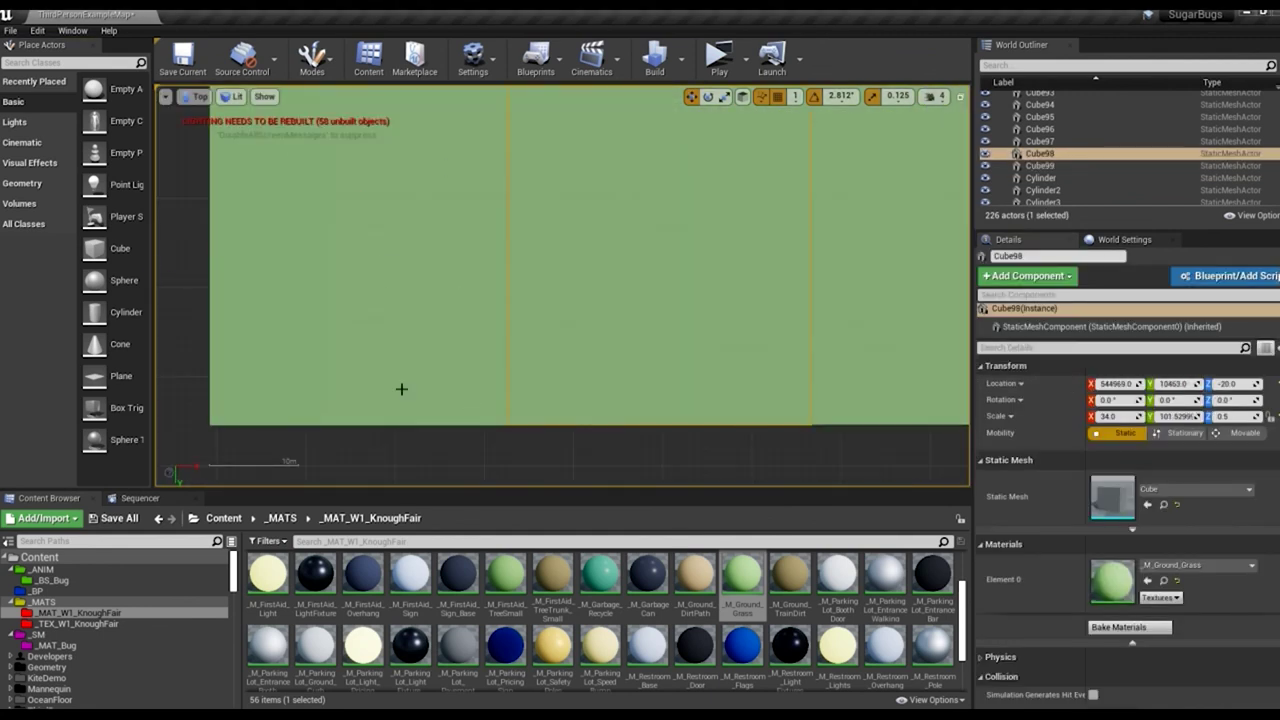
scroll(842, 468, up, 1)
click(1170, 384)
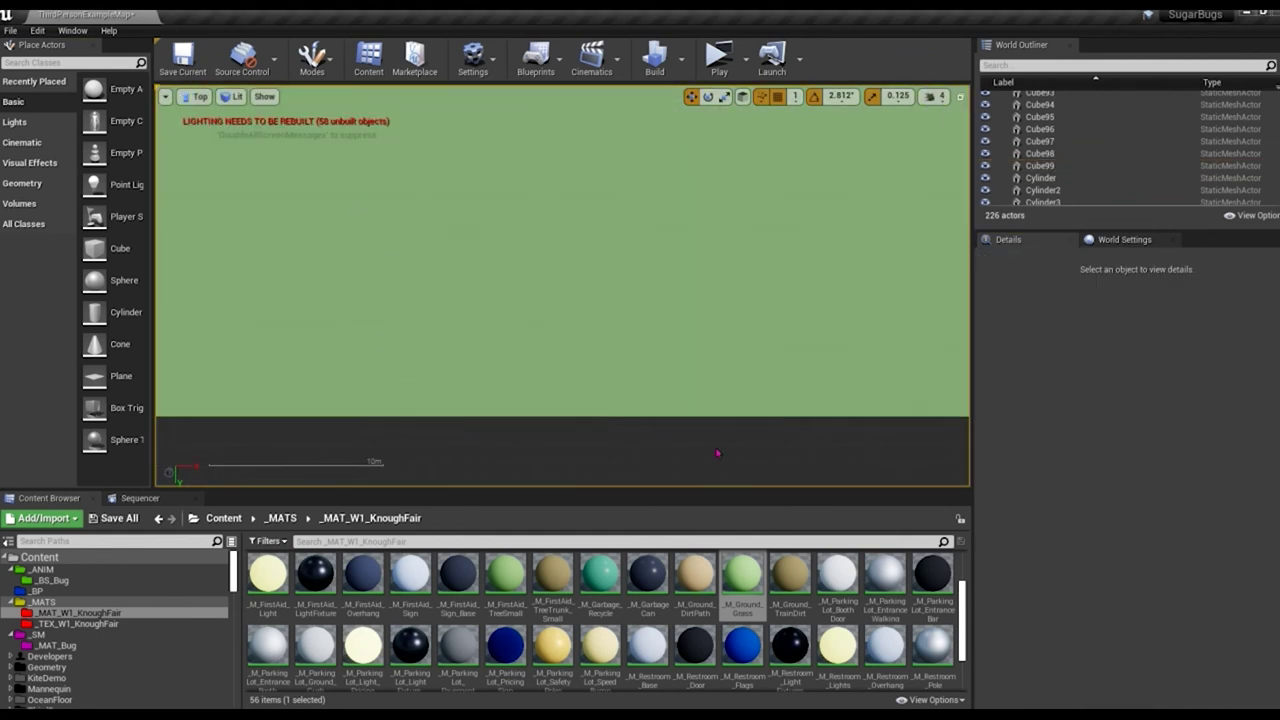
key(Escape)
scroll(774, 203, down, 2)
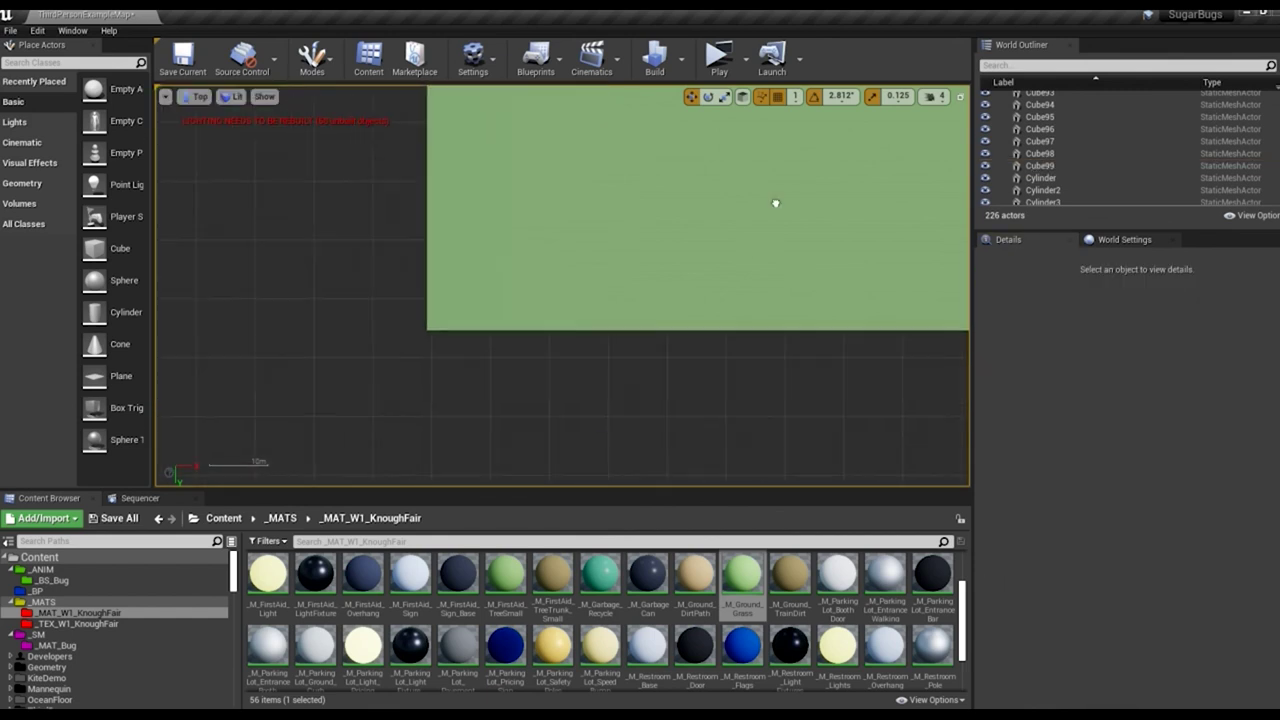
key(alt+g)
right_drag(603, 279, 603, 279)
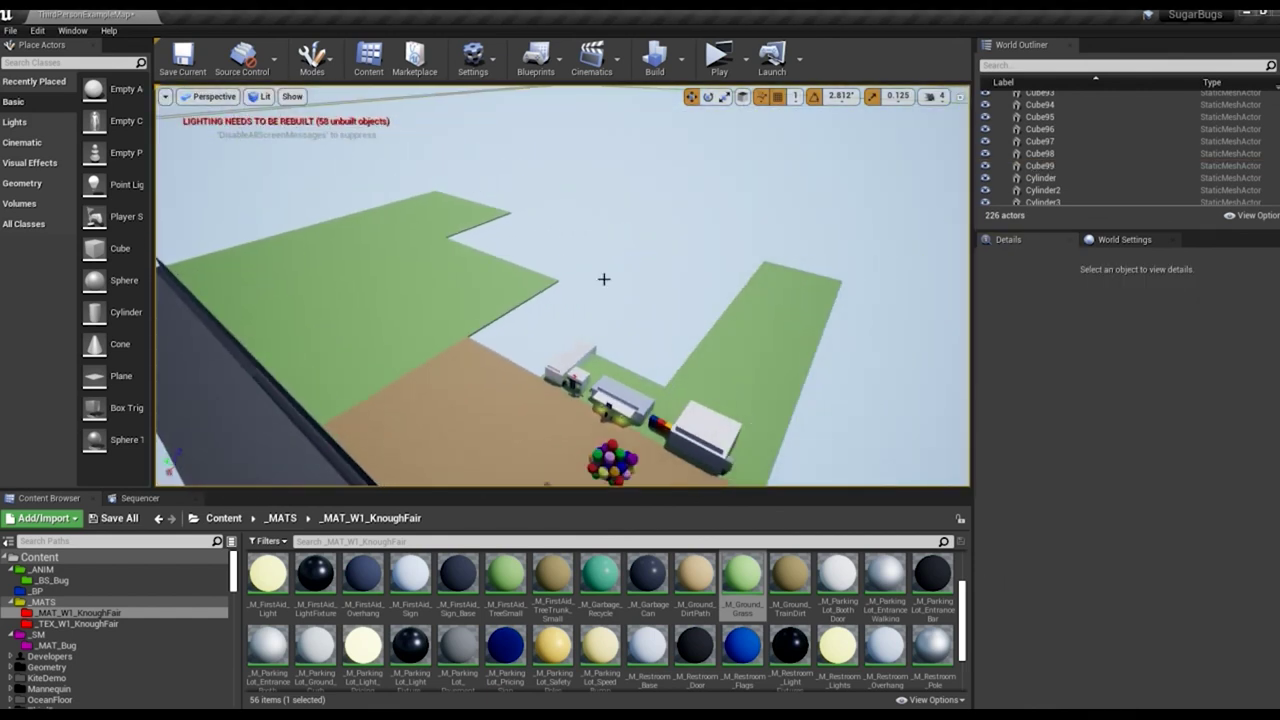
right_drag(581, 280, 572, 389)
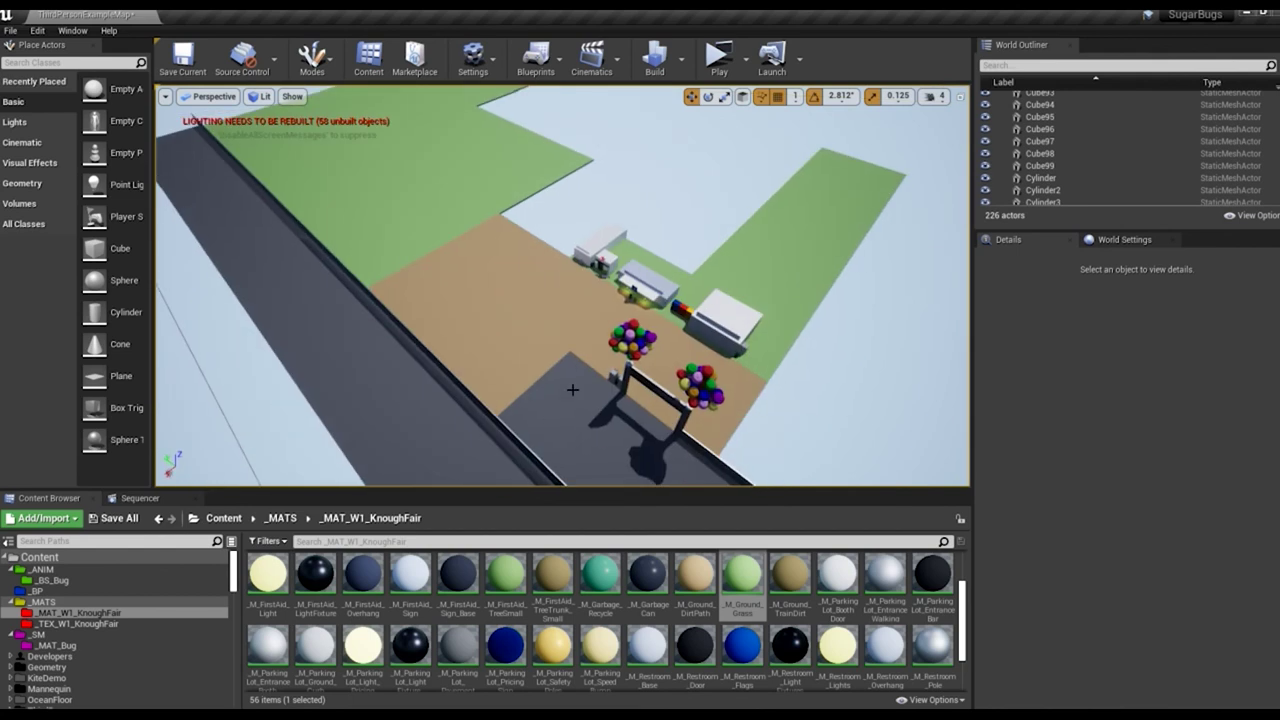
click(560, 385)
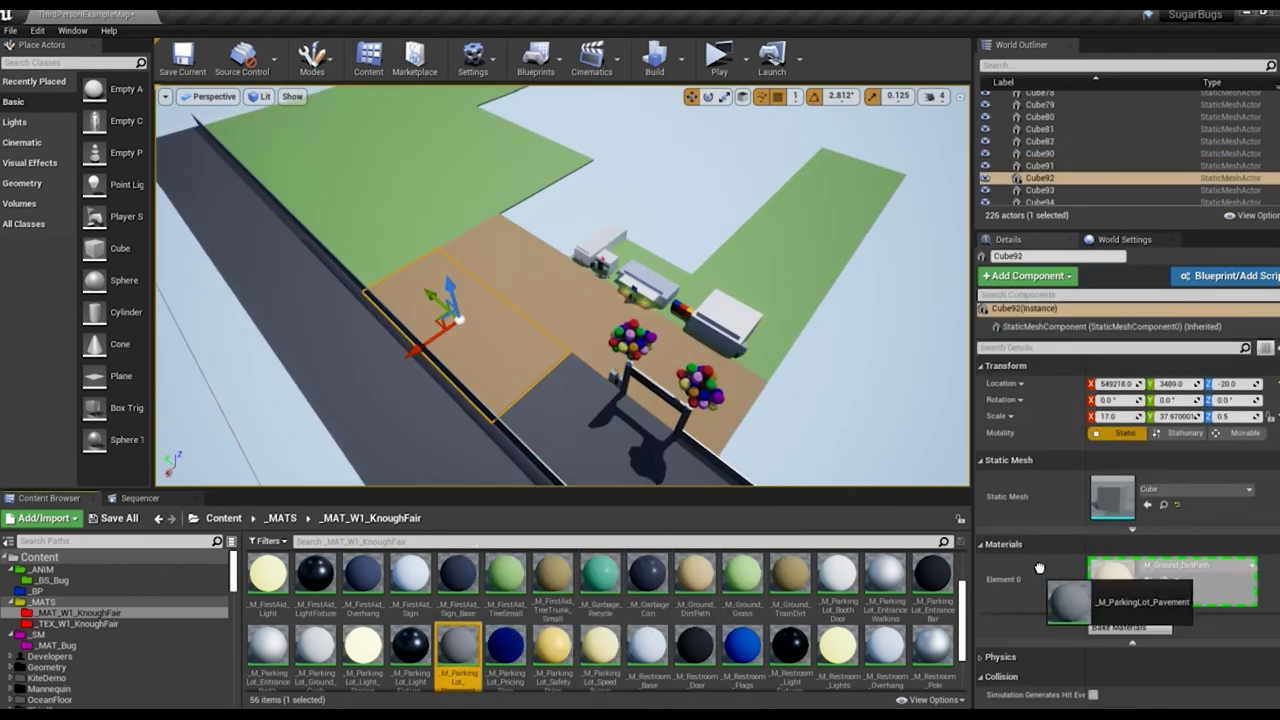
Step: Create M_Entrance_Pavement from the pavement material with a lighter grey base colour
ctrl+click(520, 352)
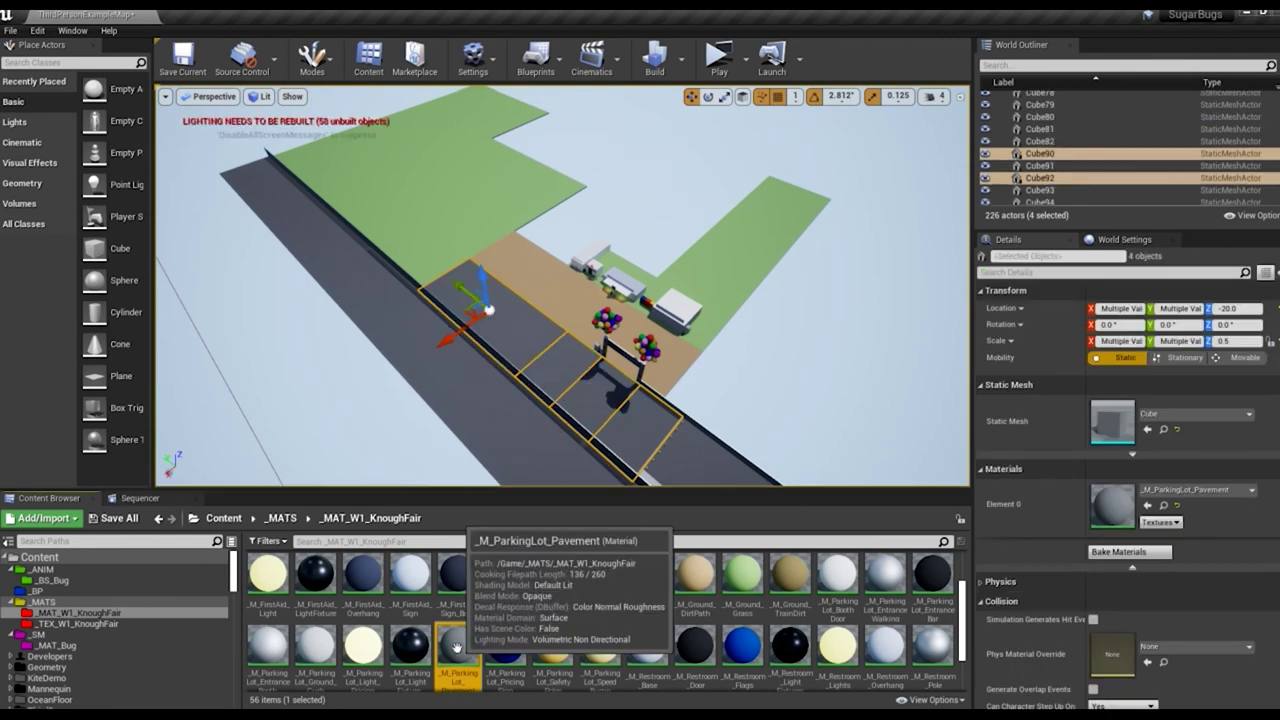
key(ctrl+w)
key(Return)
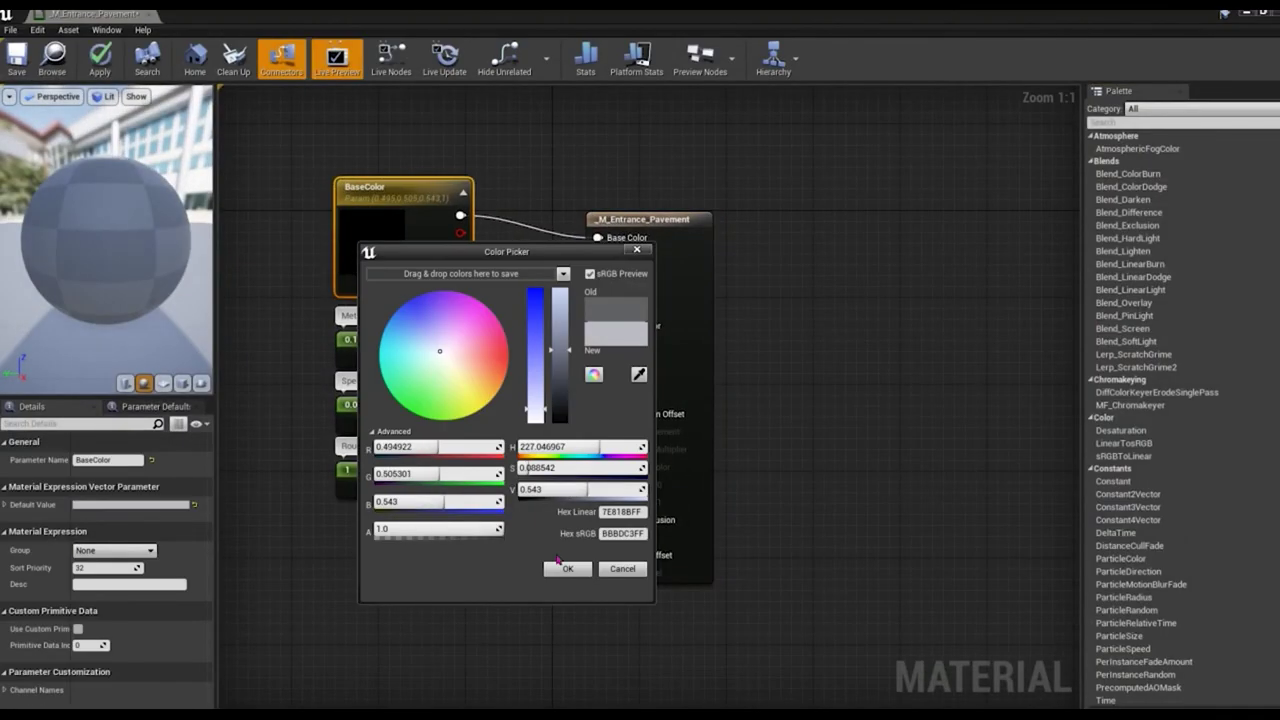
click(569, 569)
click(99, 58)
Step: Duplicate the curb material as M_ParkingLot_Sidewalk, brighten its colour and set Metallic to 0.01
click(851, 357)
mouse_move(851, 357)
right_down()
mouse_move(700, 300)
mouse_move(640, 320)
right_up()
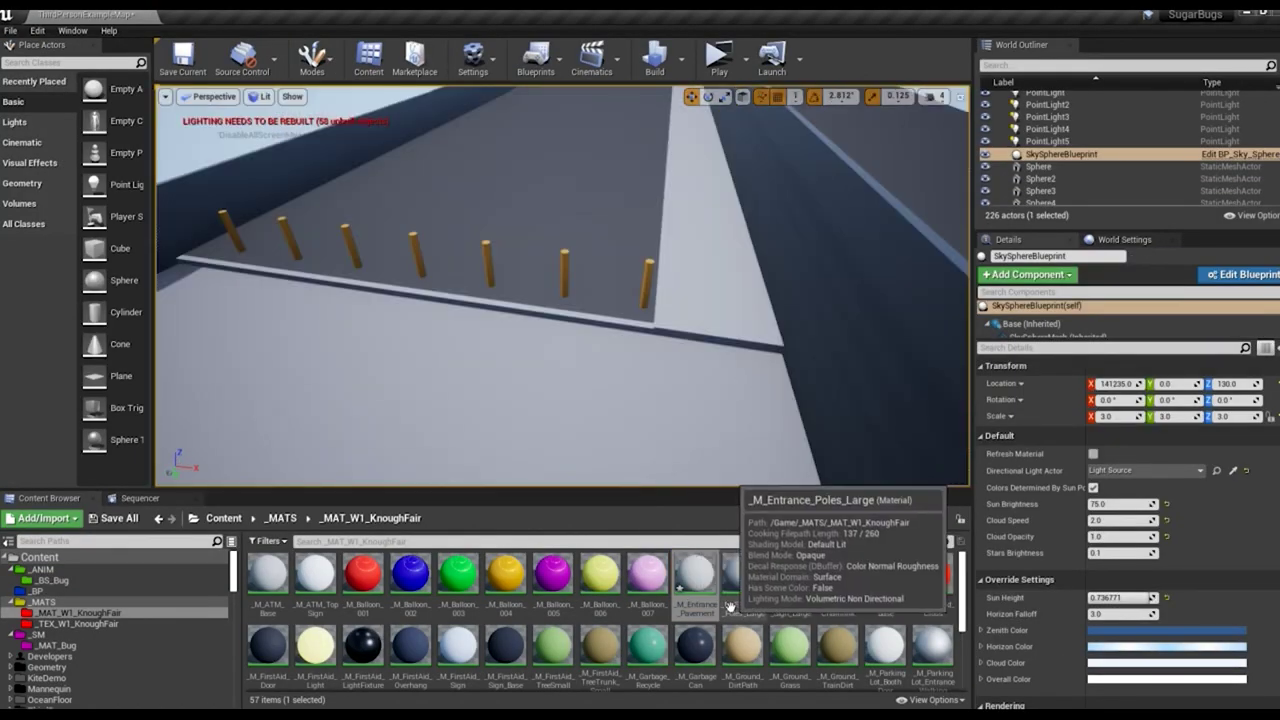
scroll(600, 620, down, 2)
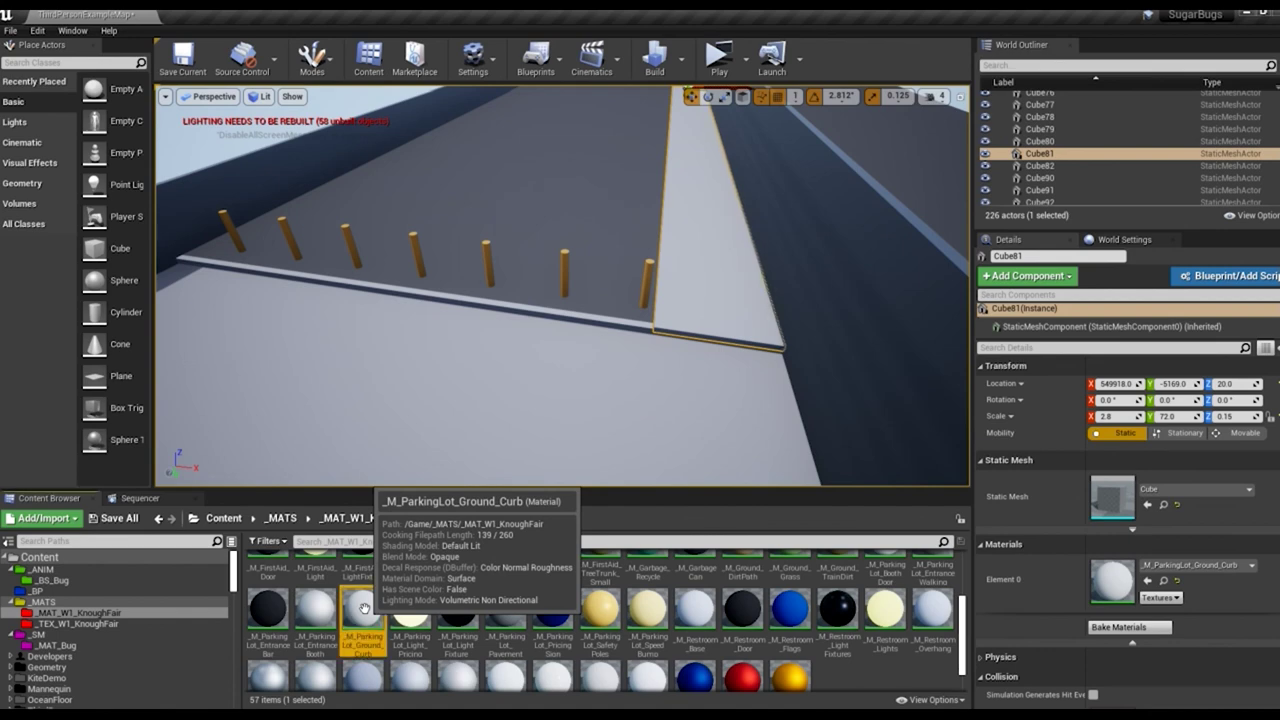
key(ctrl+w)
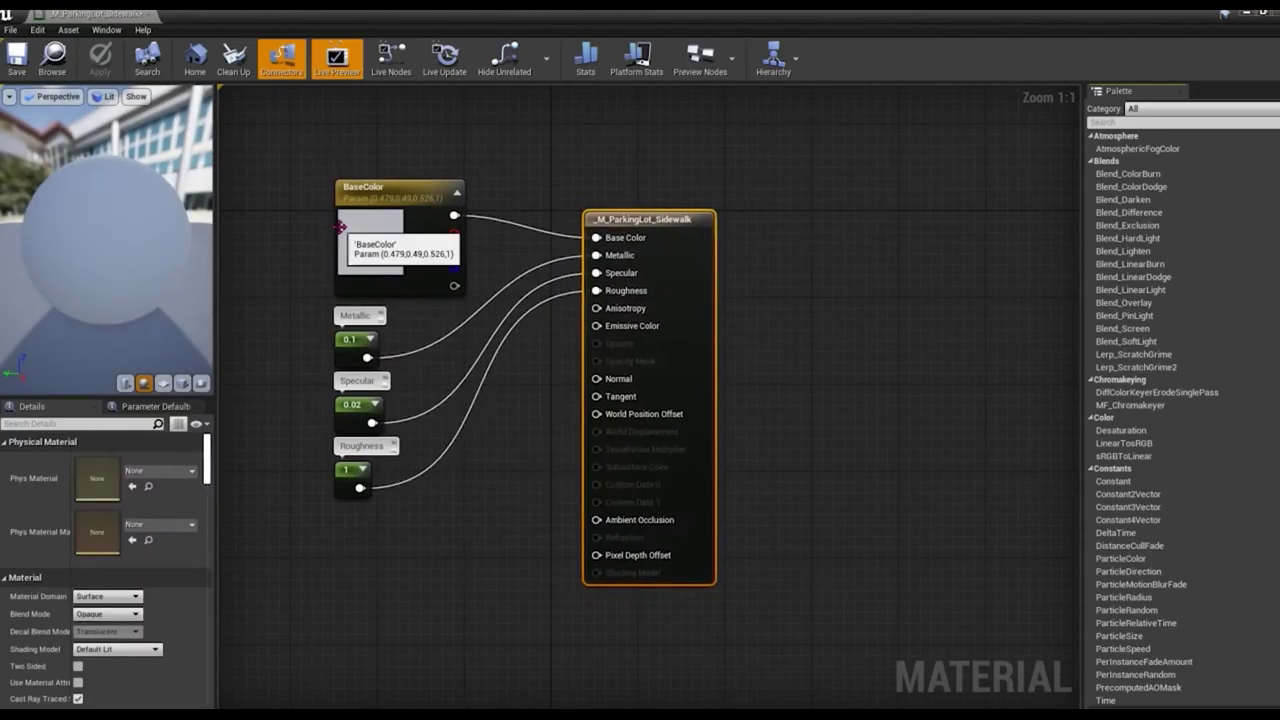
drag(572, 420, 572, 330)
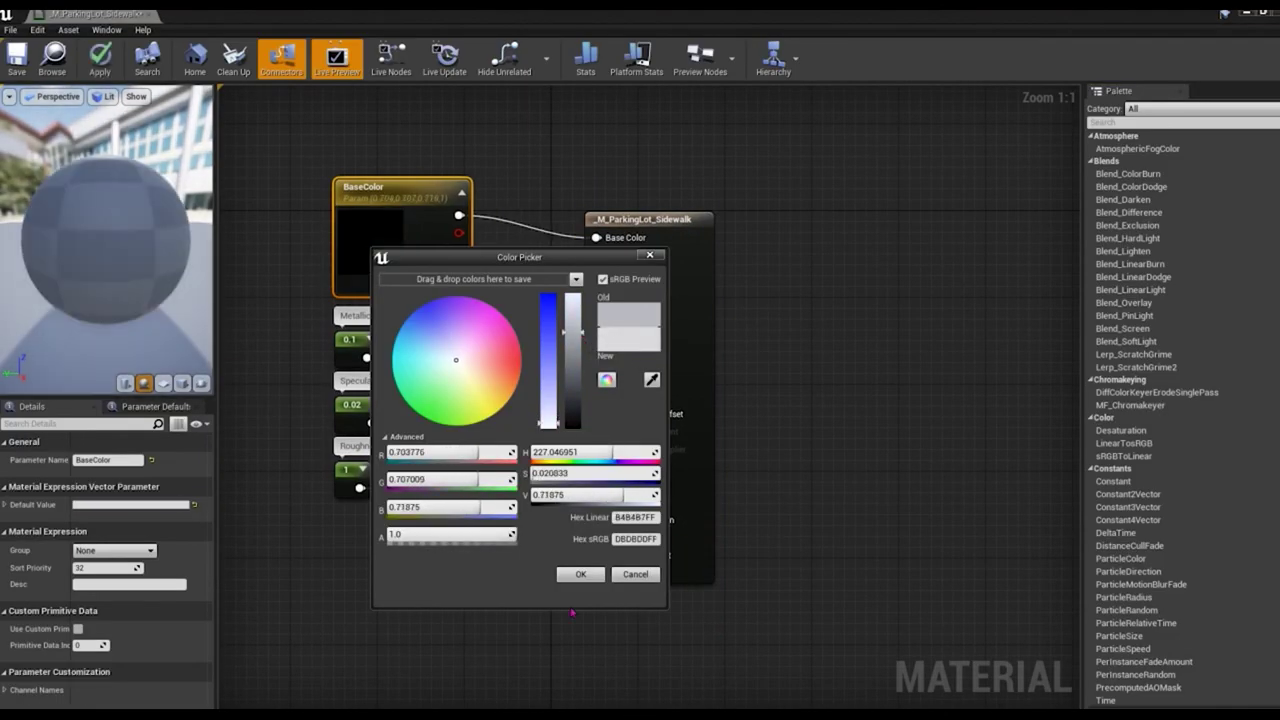
click(580, 574)
click(357, 345)
click(89, 460)
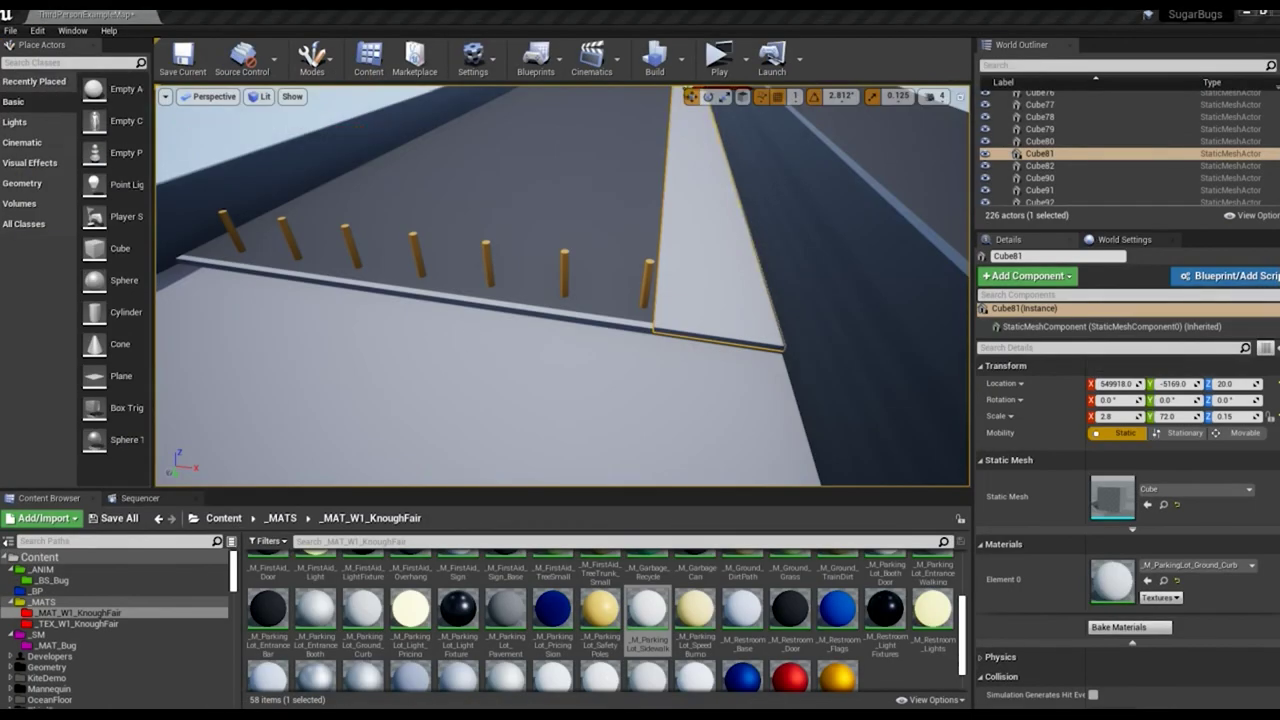
scroll(615, 390, down, 3)
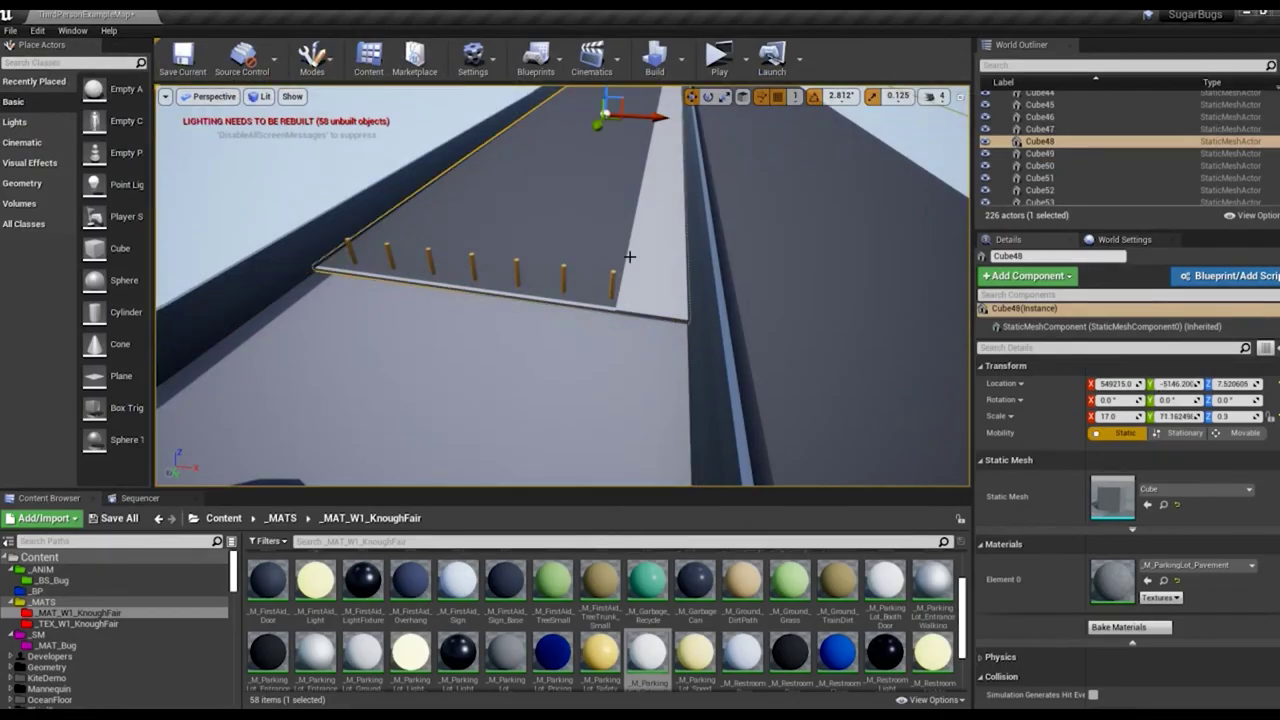
click(630, 257)
mouse_move(630, 257)
right_down()
mouse_move(738, 321)
mouse_move(730, 335)
right_up()
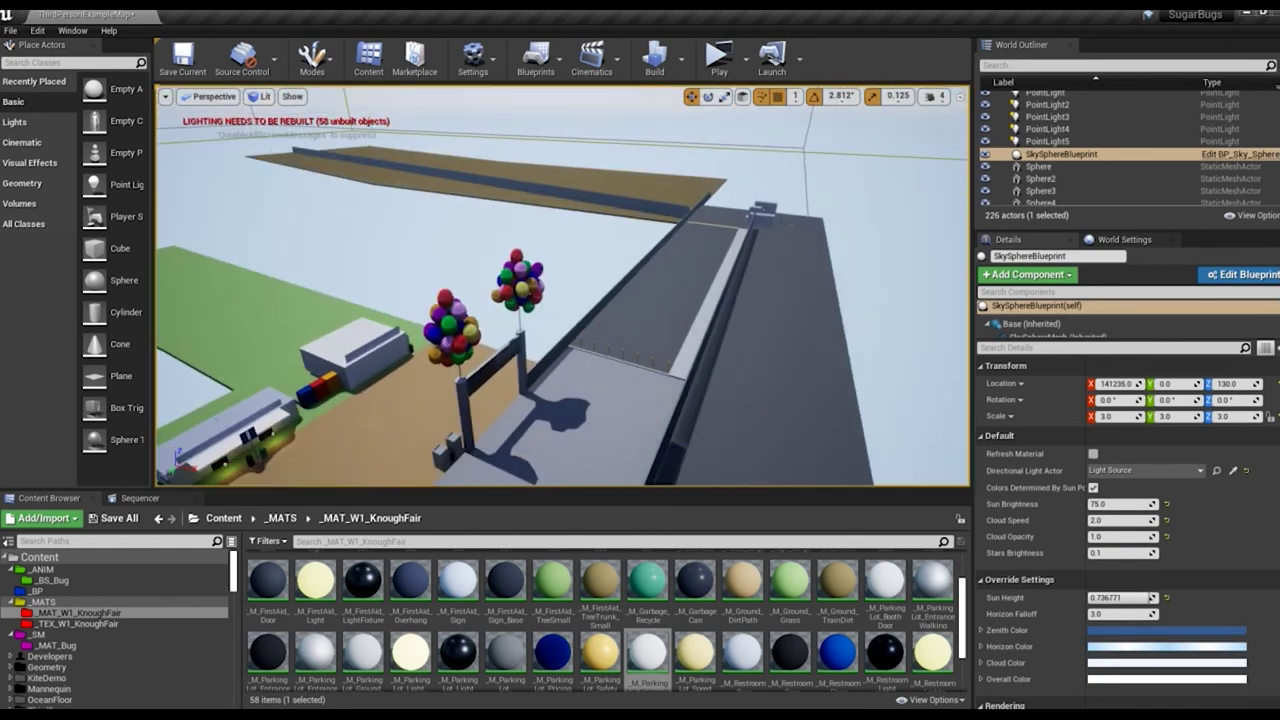
right_drag(782, 293, 659, 343)
click(659, 343)
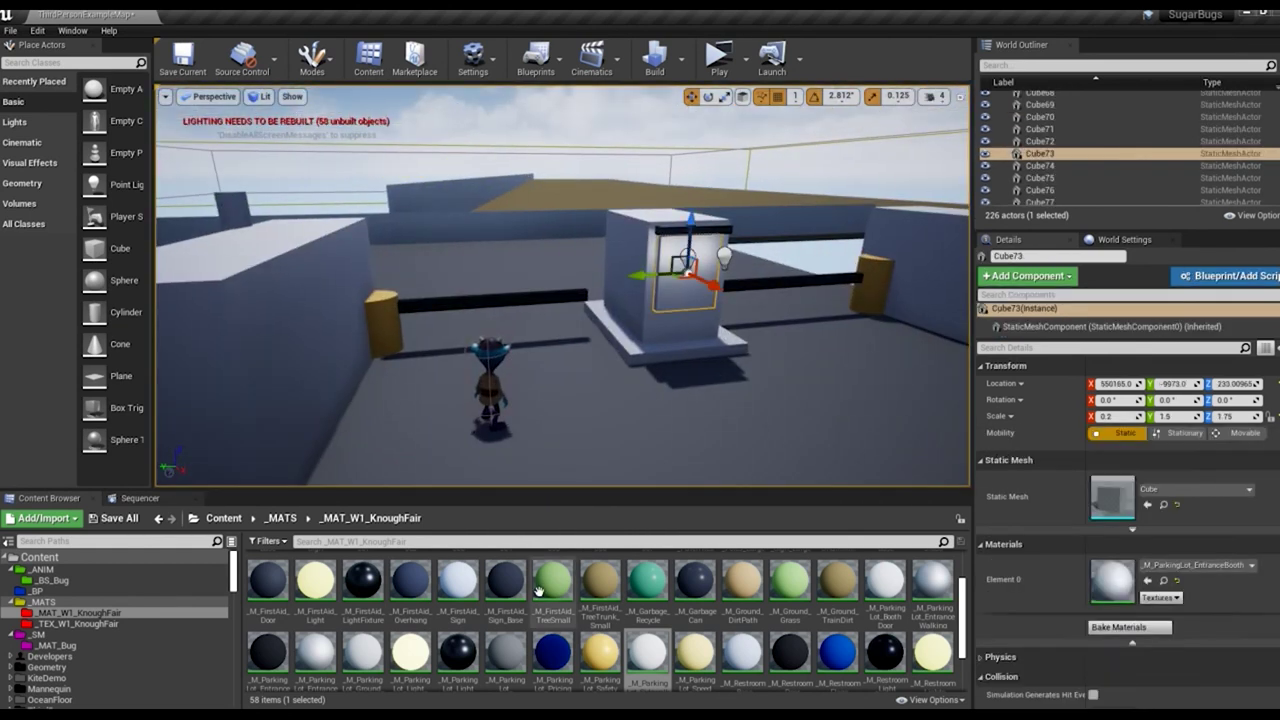
scroll(750, 427, down, 5)
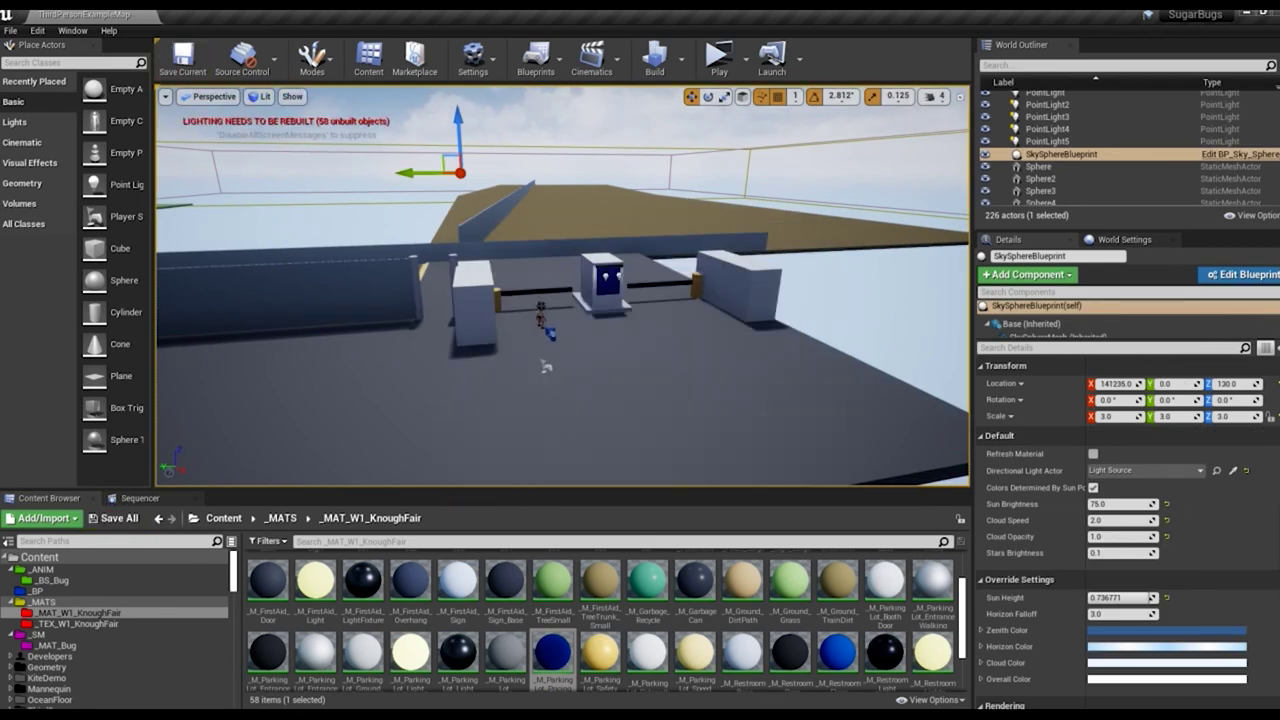
click(719, 57)
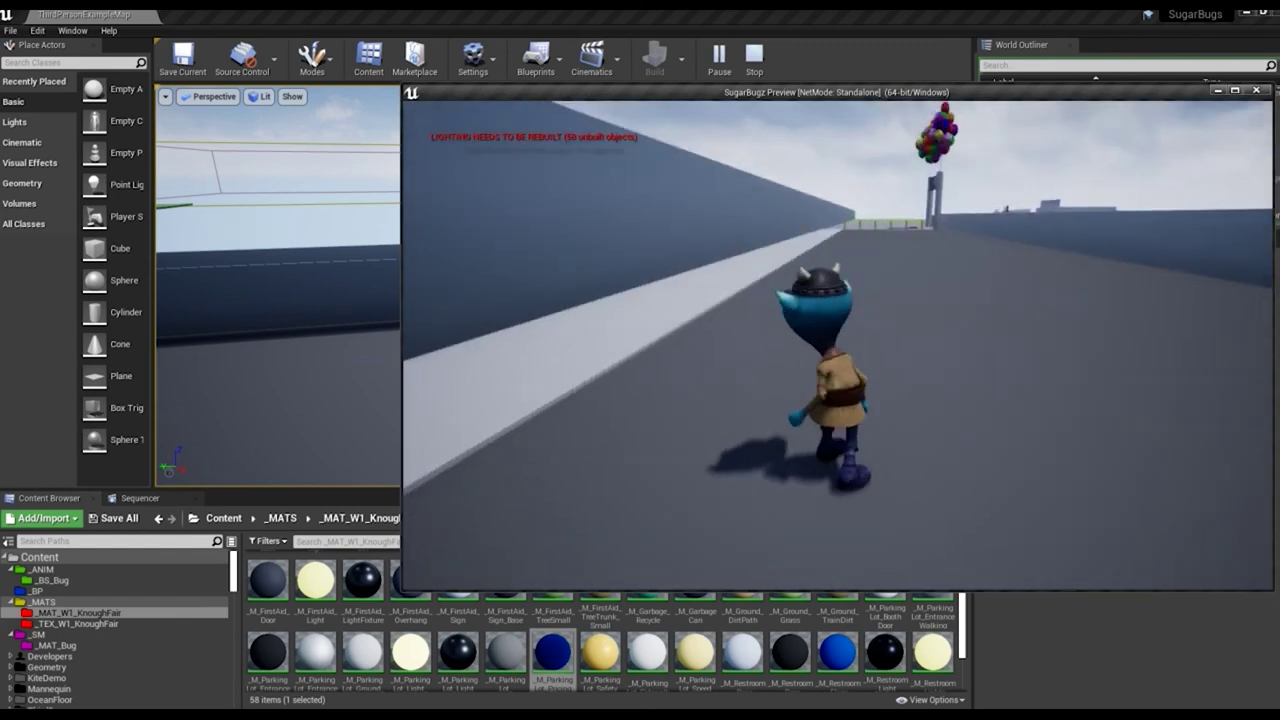
key(w)
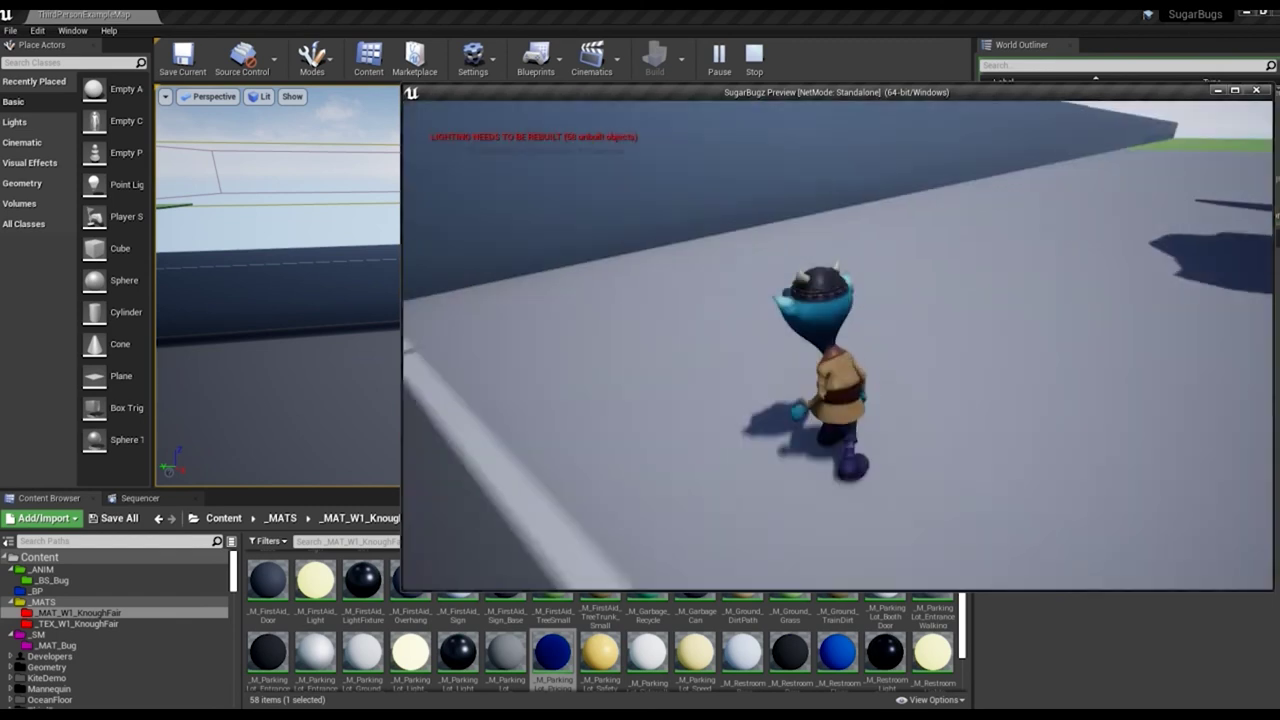
key(w)
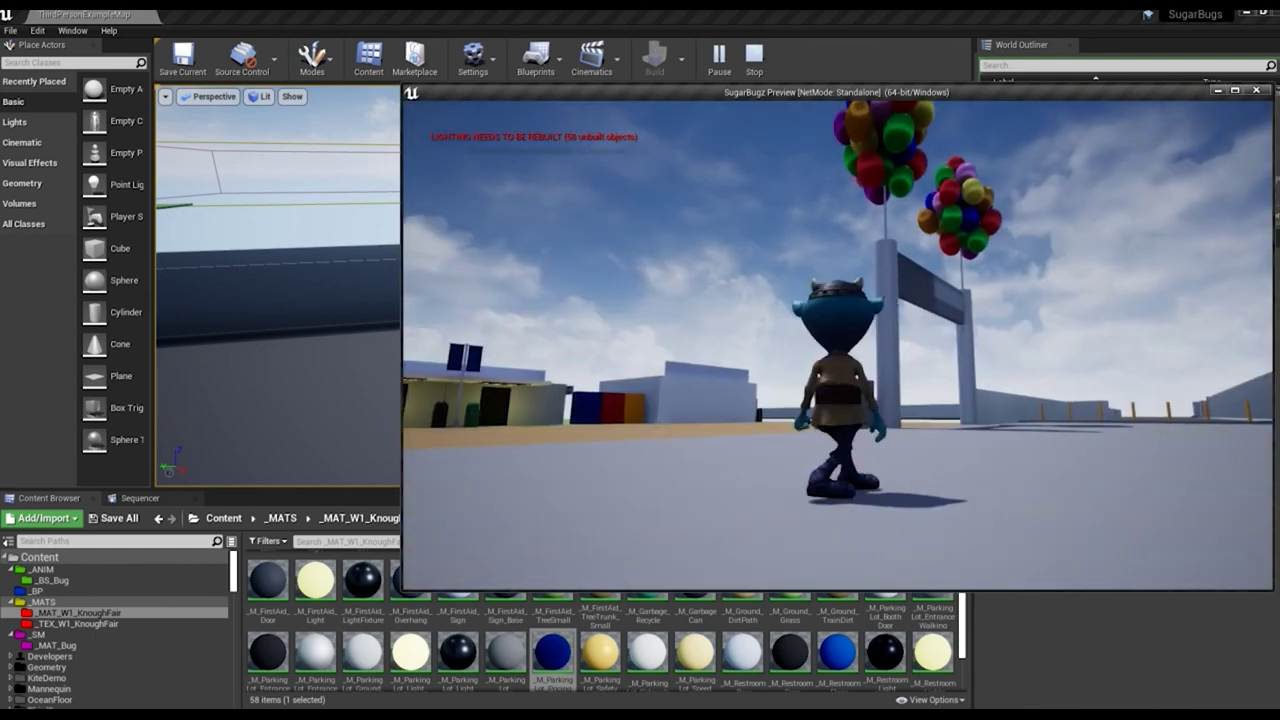
key(Escape)
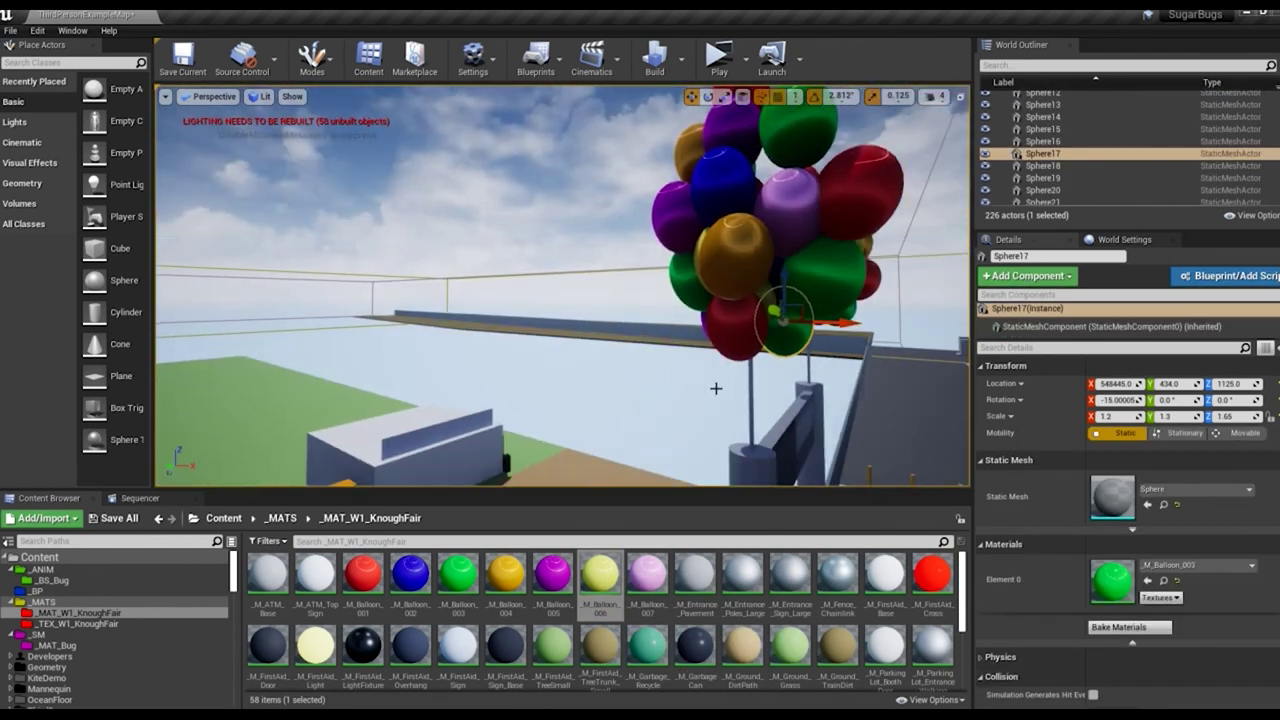
Step: Turn three entrance balloons blue, red and yellow with M_Balloon_002, M_Balloon_001 and M_Balloon_006
drag(410, 573, 785, 320)
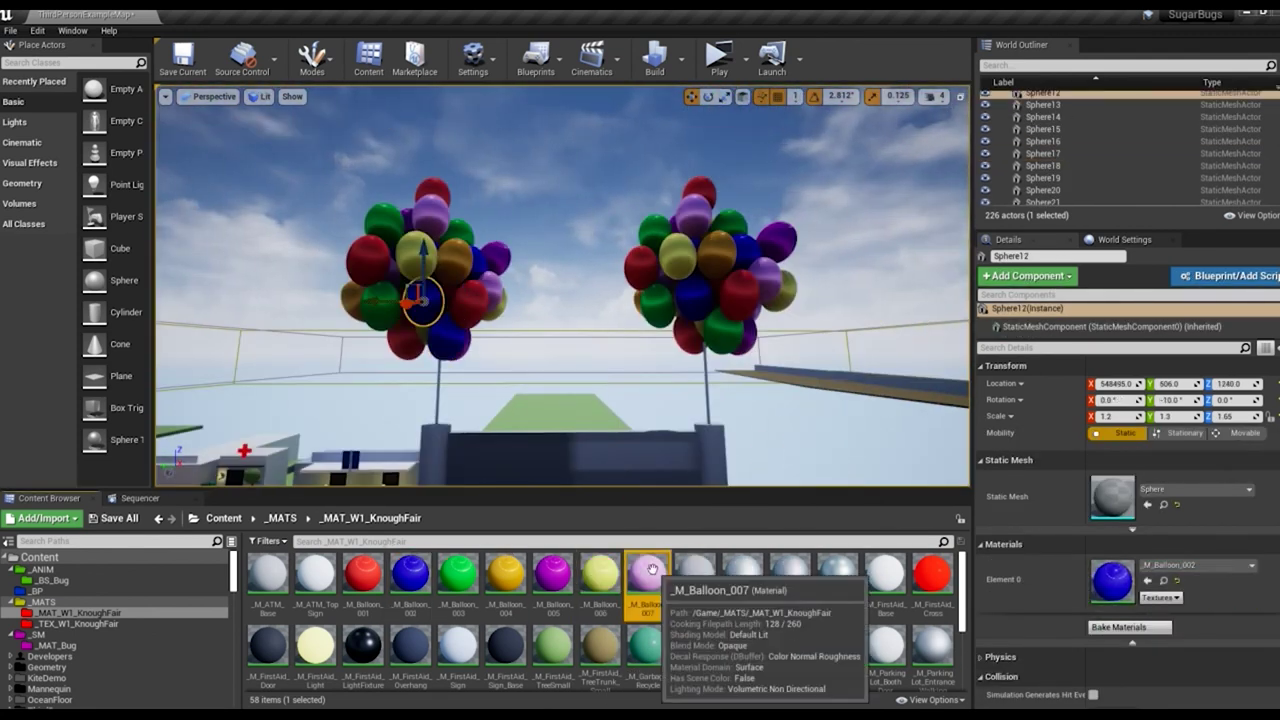
click(845, 311)
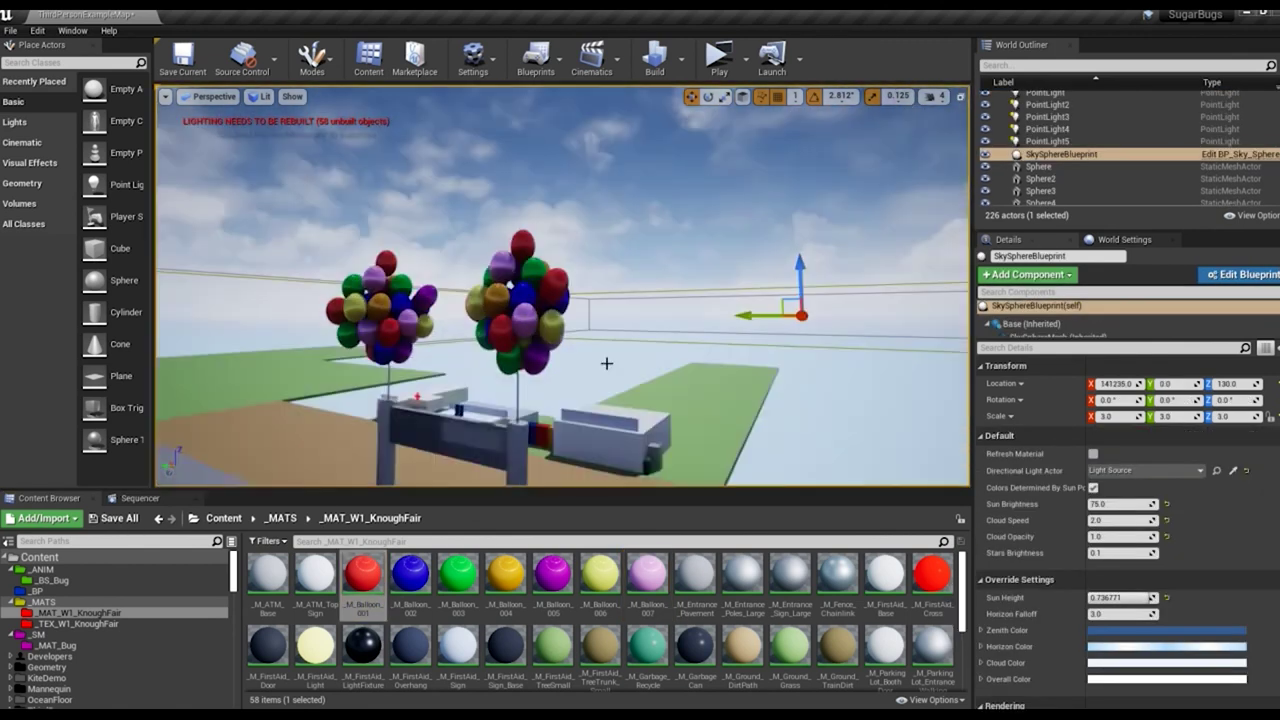
drag(362, 573, 528, 285)
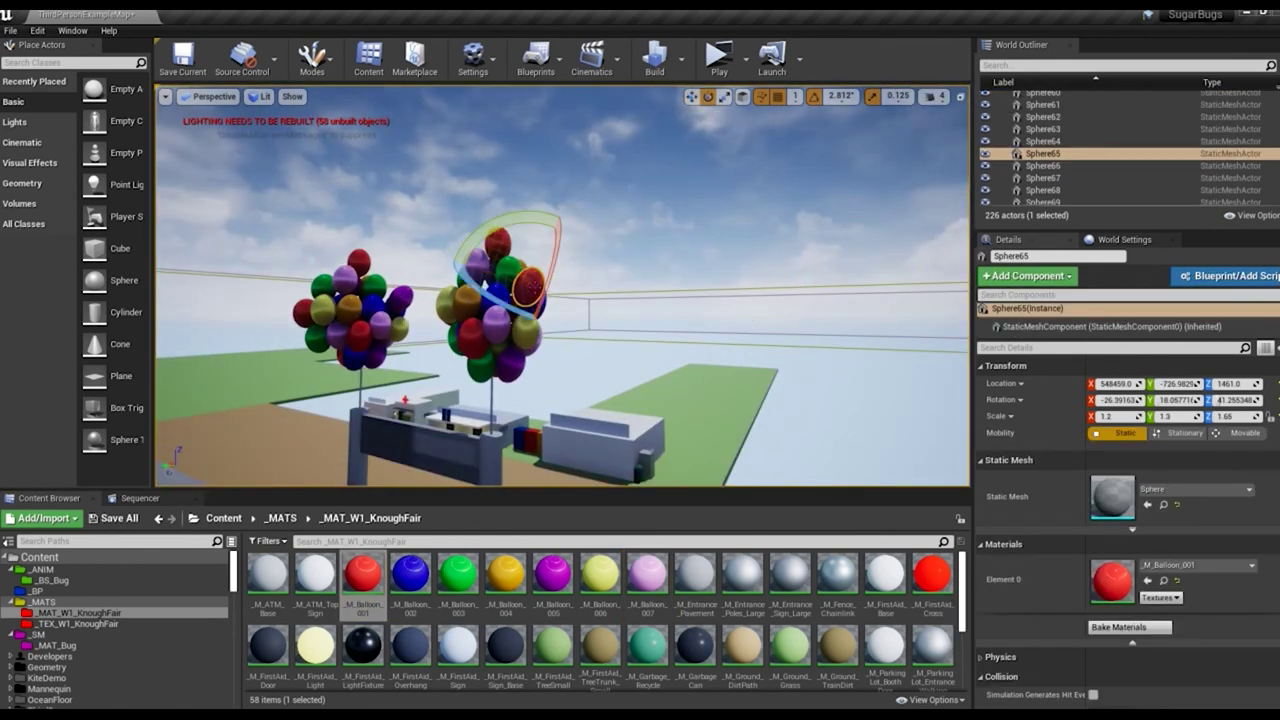
right_drag(528, 285, 714, 257)
right_click(714, 257)
key(Escape)
drag(600, 573, 790, 190)
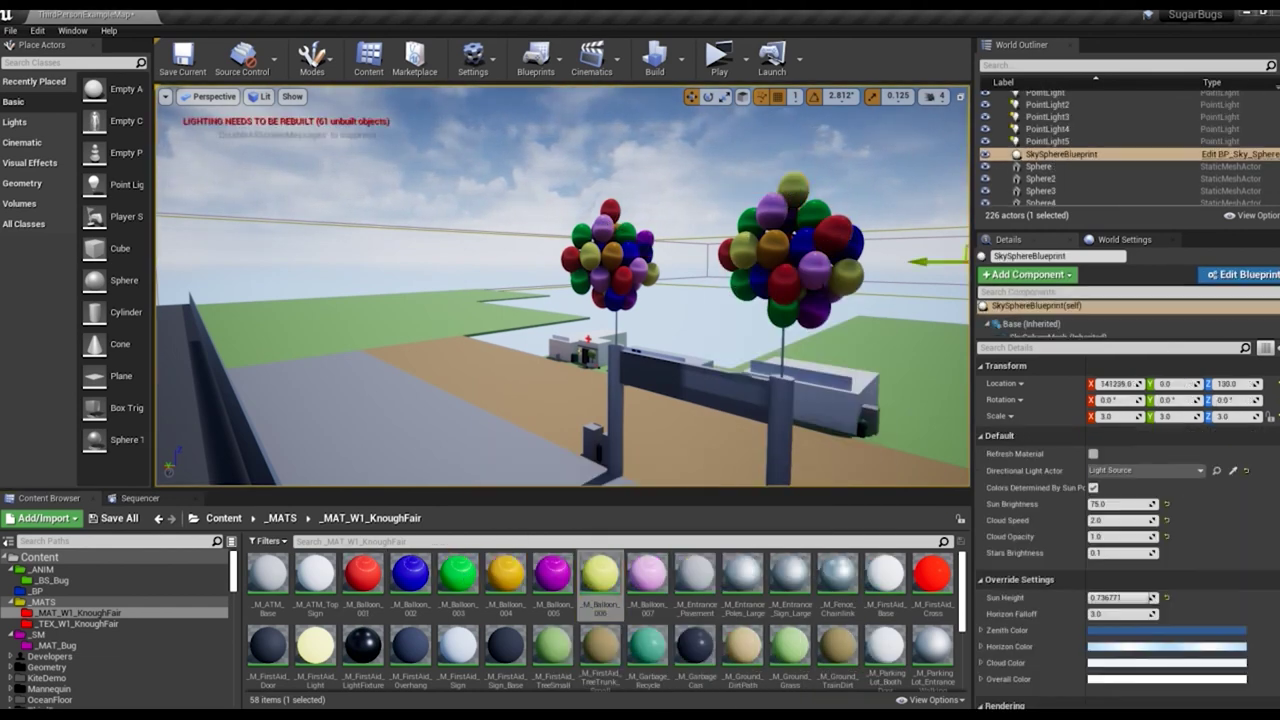